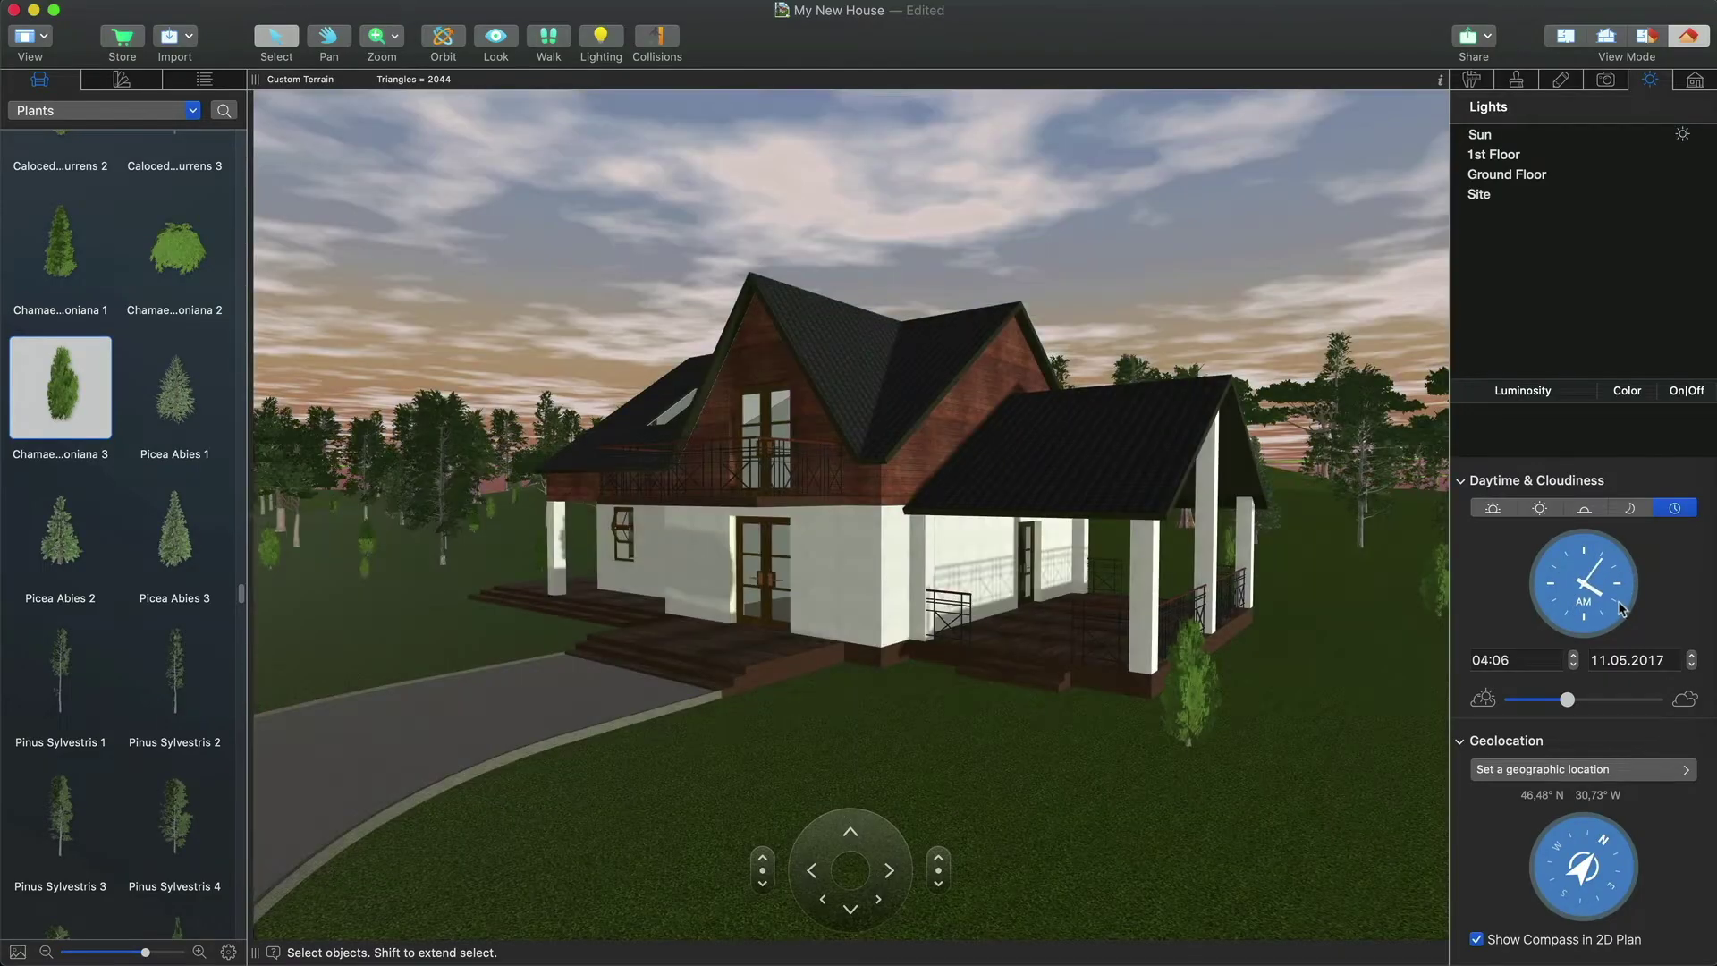
left_click_drag(1597, 832, 1581, 937)
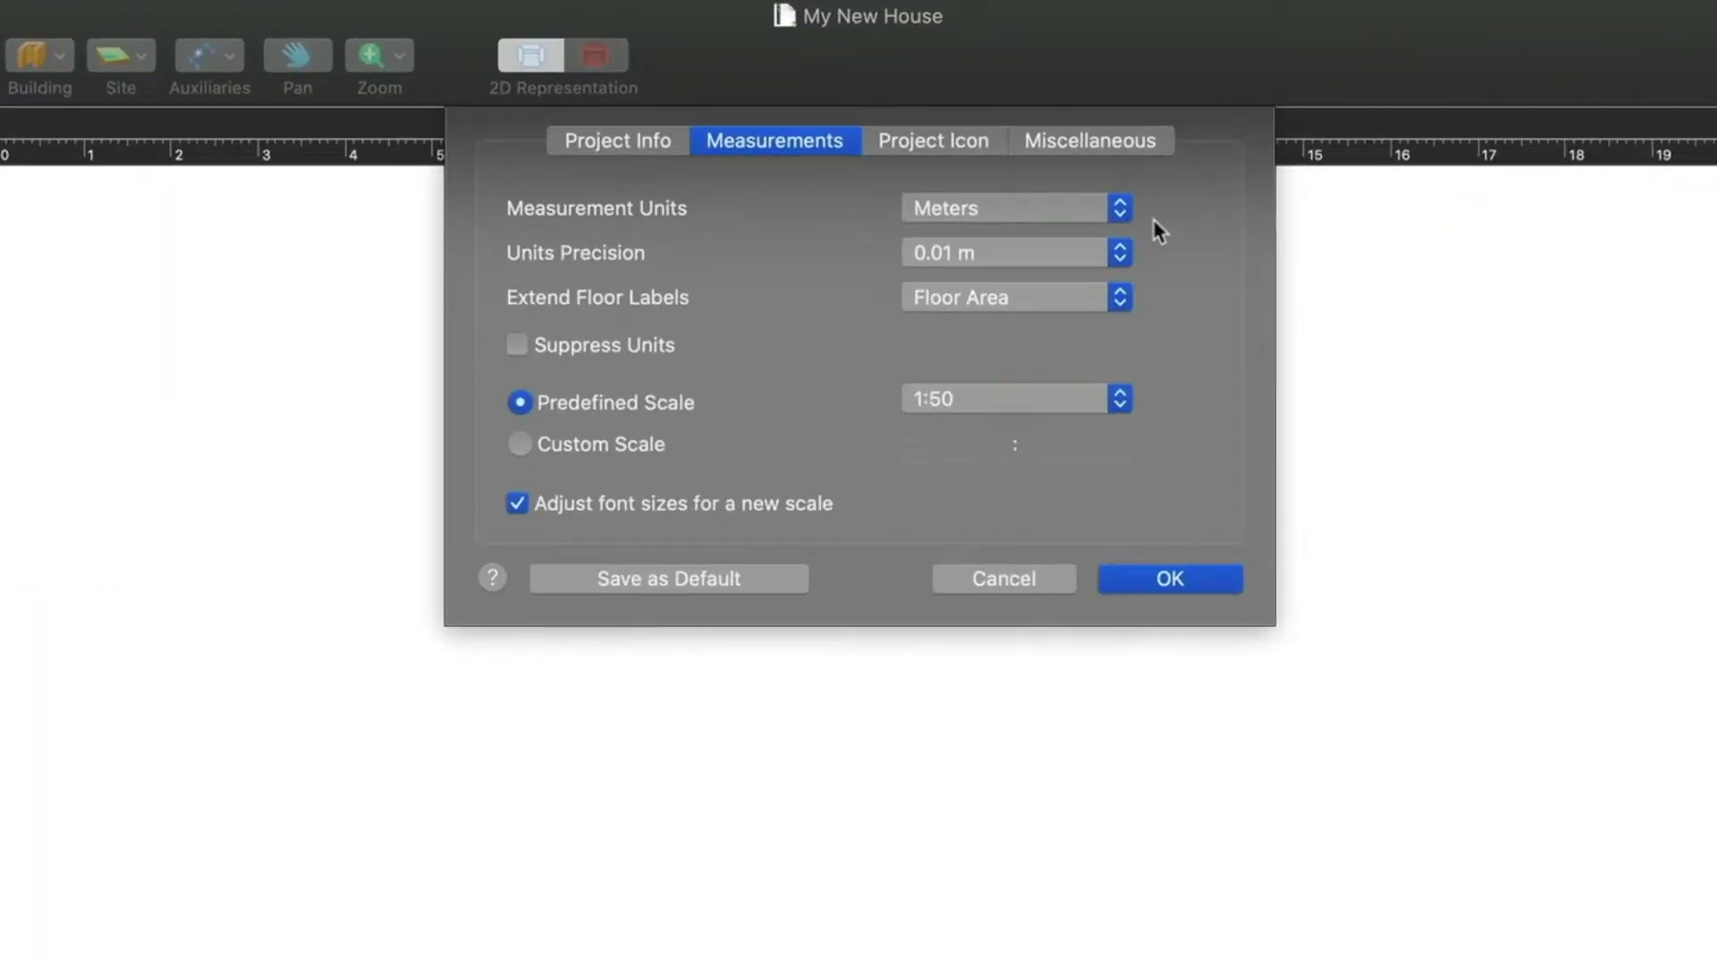
- Set the project's measurement units to Centimeters with a precision of 0.01 cm
left_click(1100, 213)
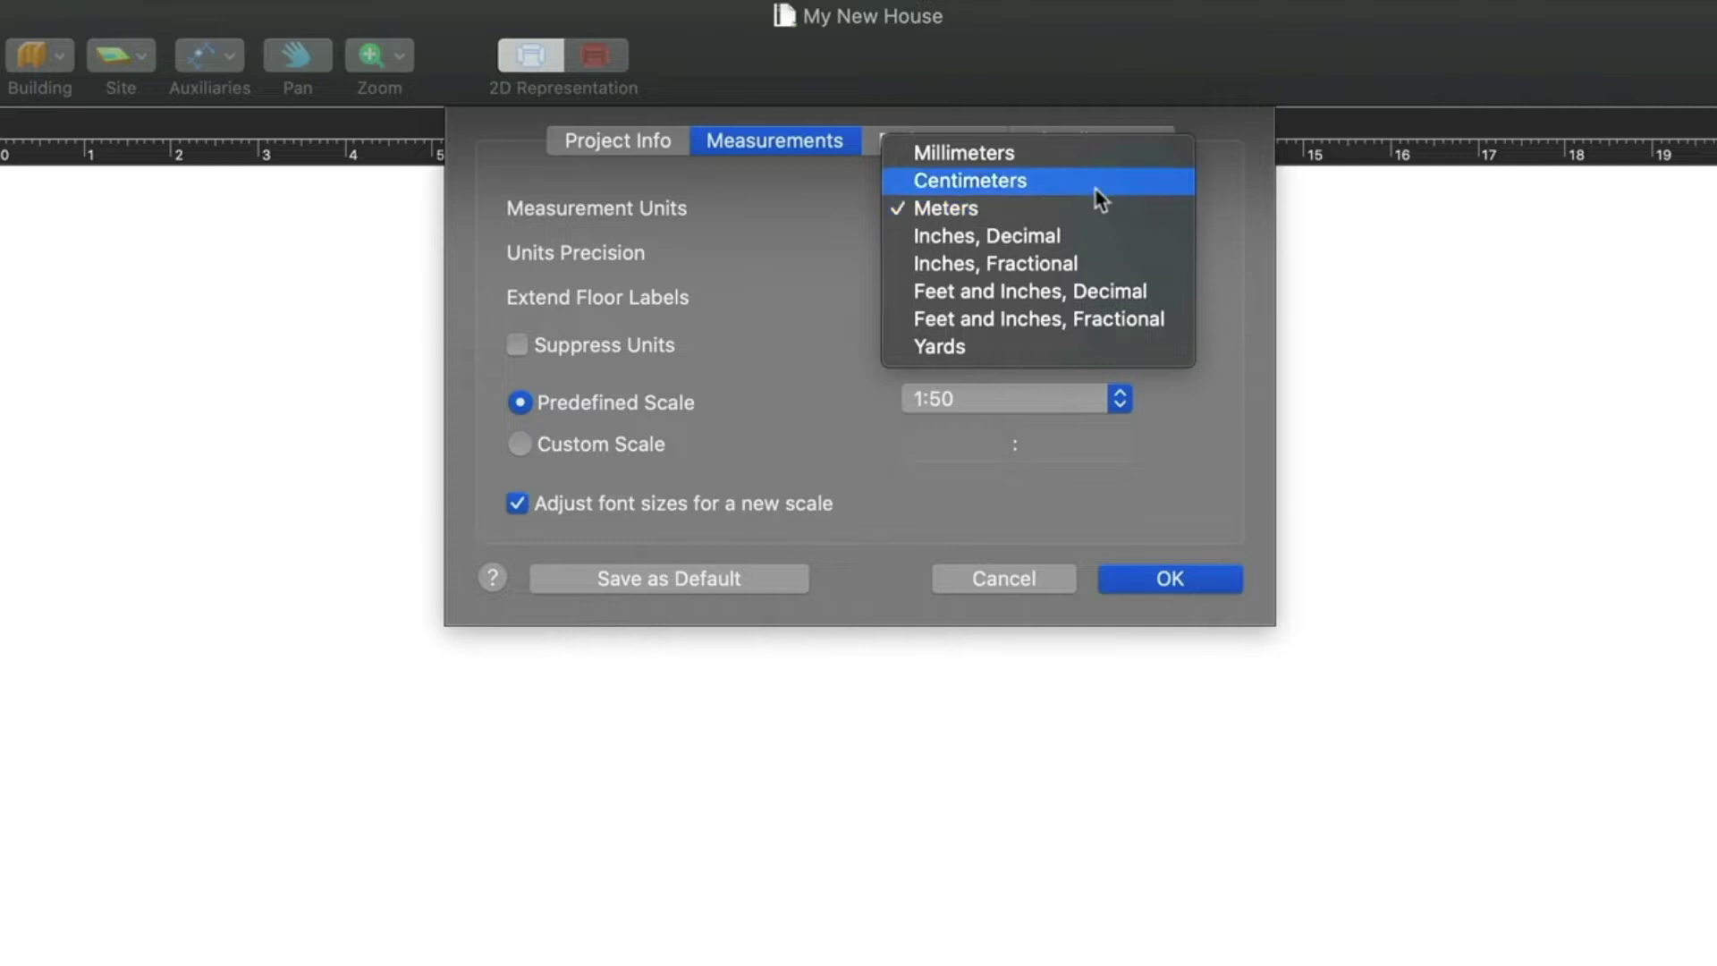
left_click(1097, 185)
left_click(1118, 254)
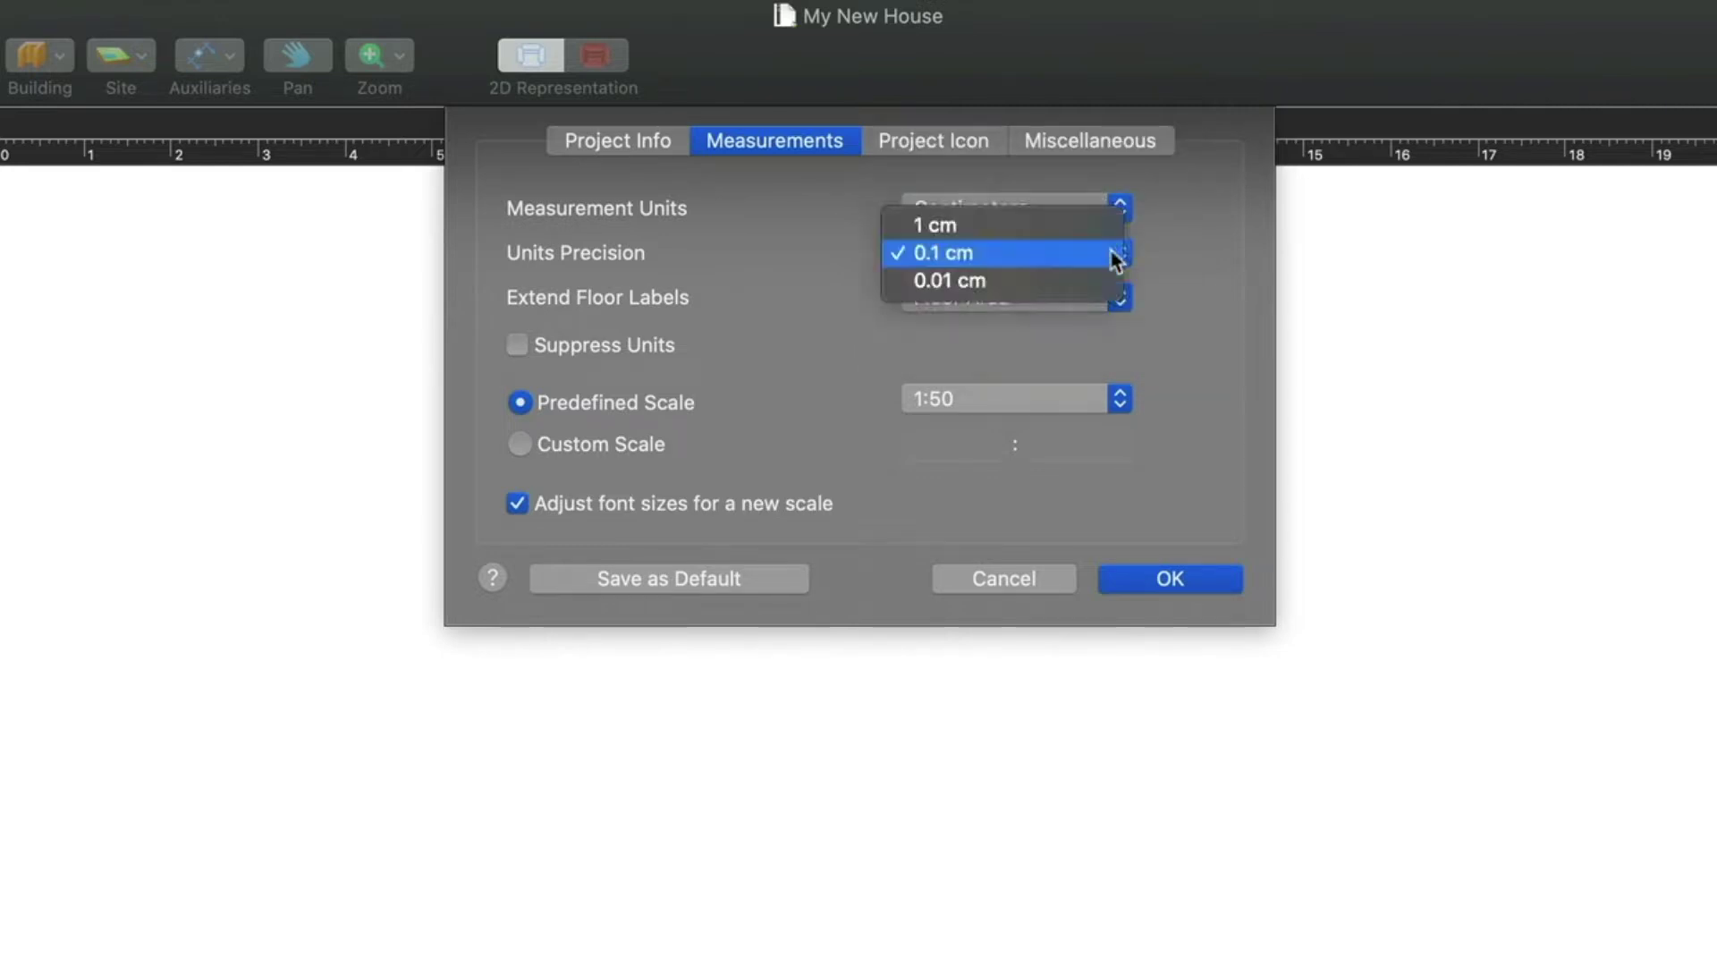
left_click(1103, 280)
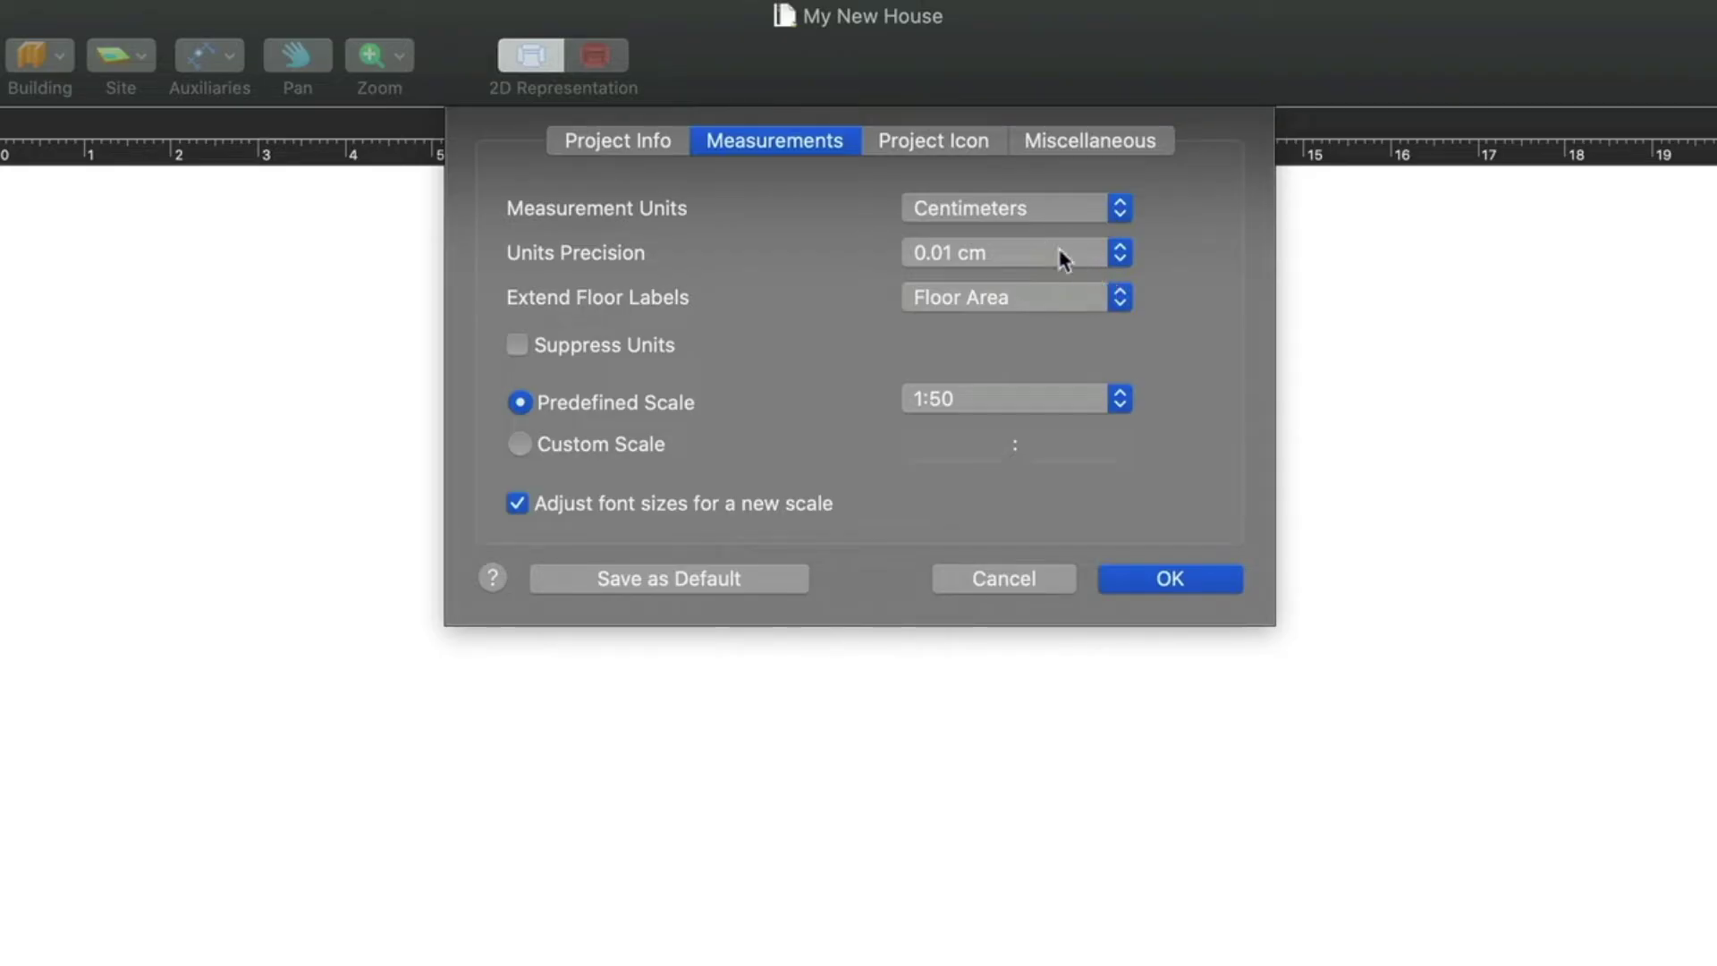
- Set the project icon to Automatically Generated 3D and apply the project settings
left_click(952, 146)
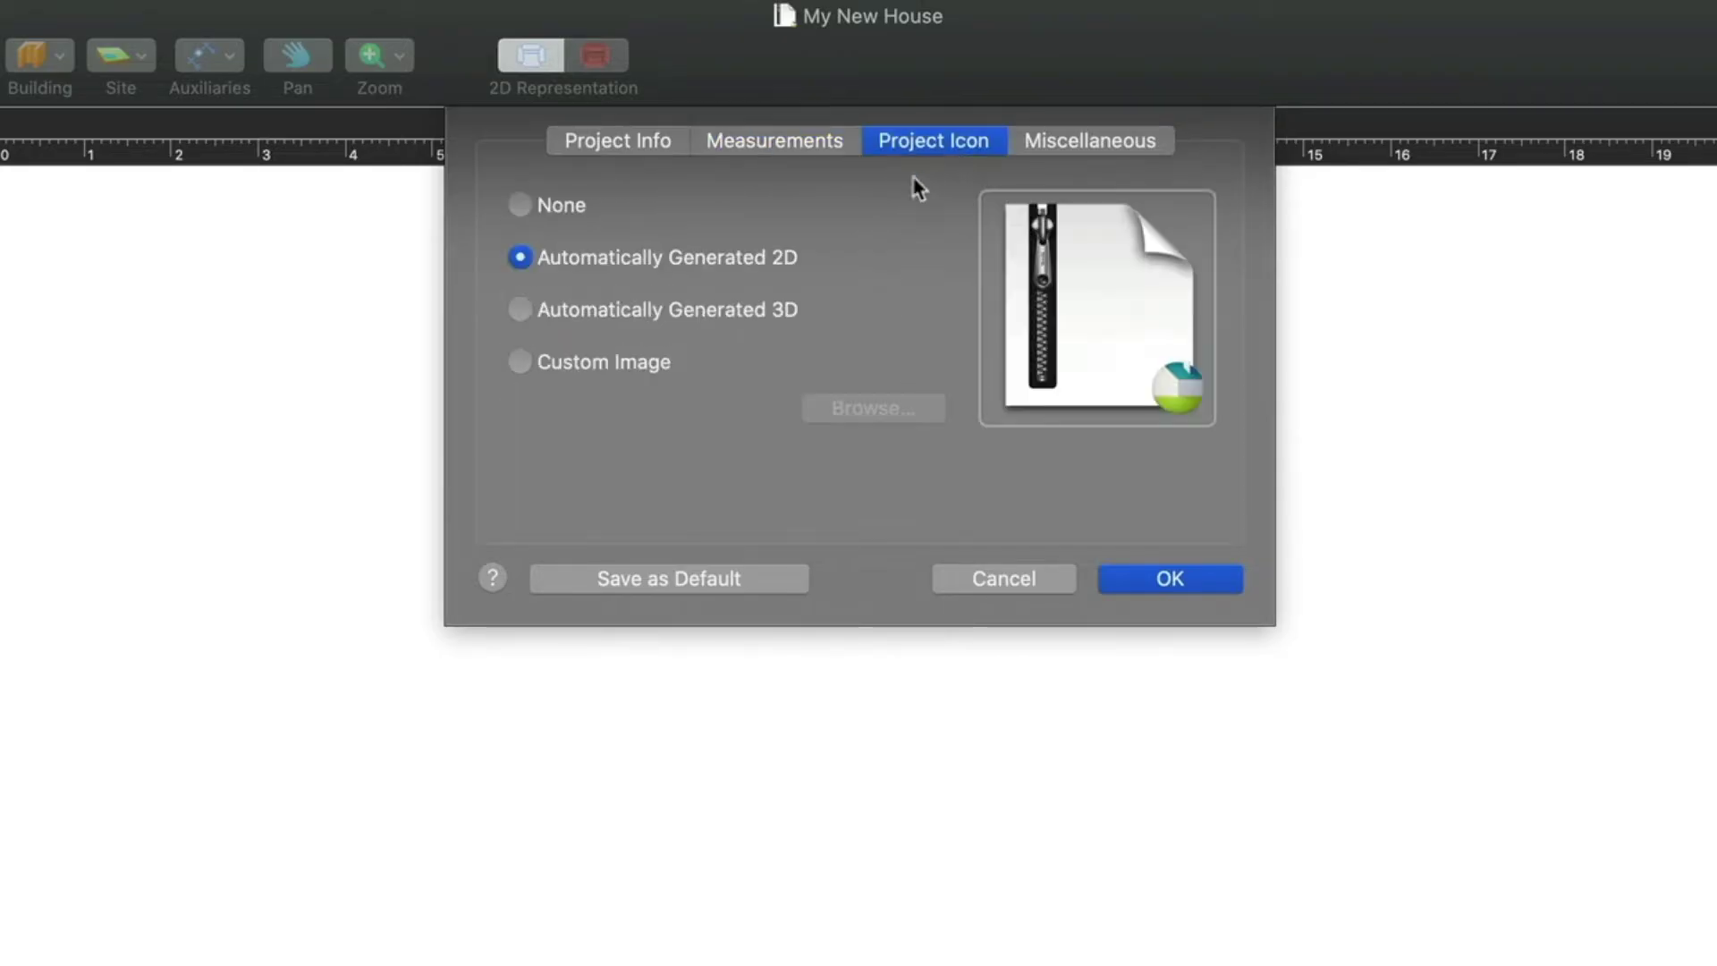
left_click(666, 318)
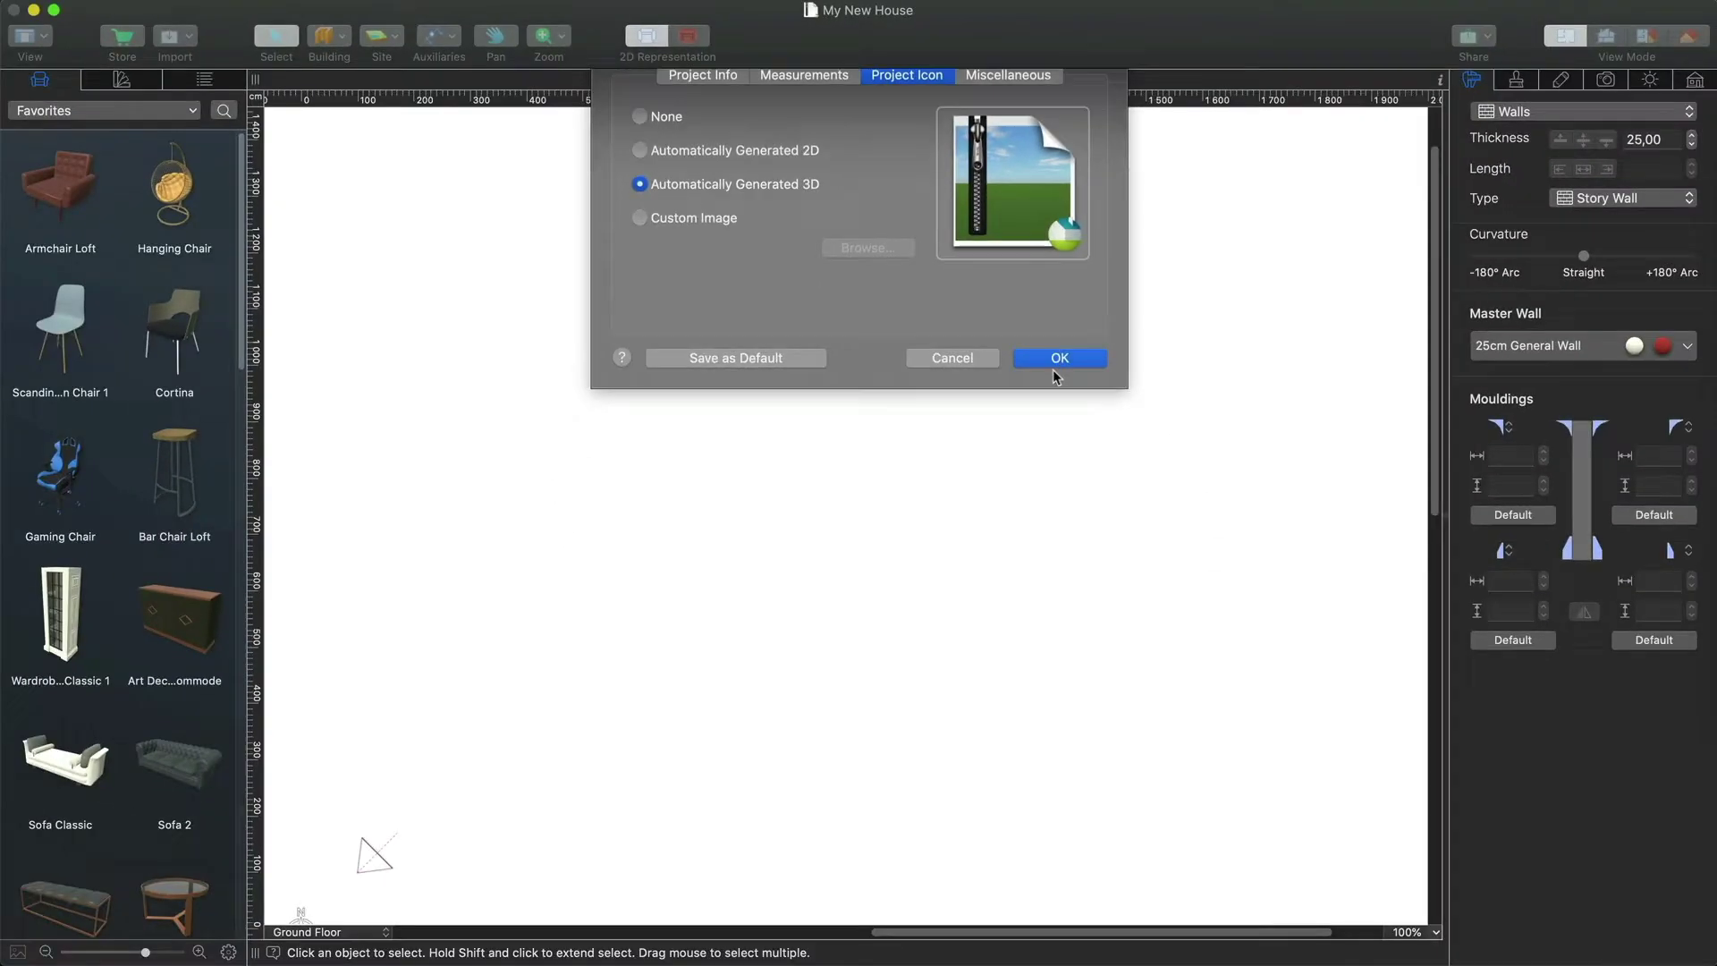
left_click(1163, 578)
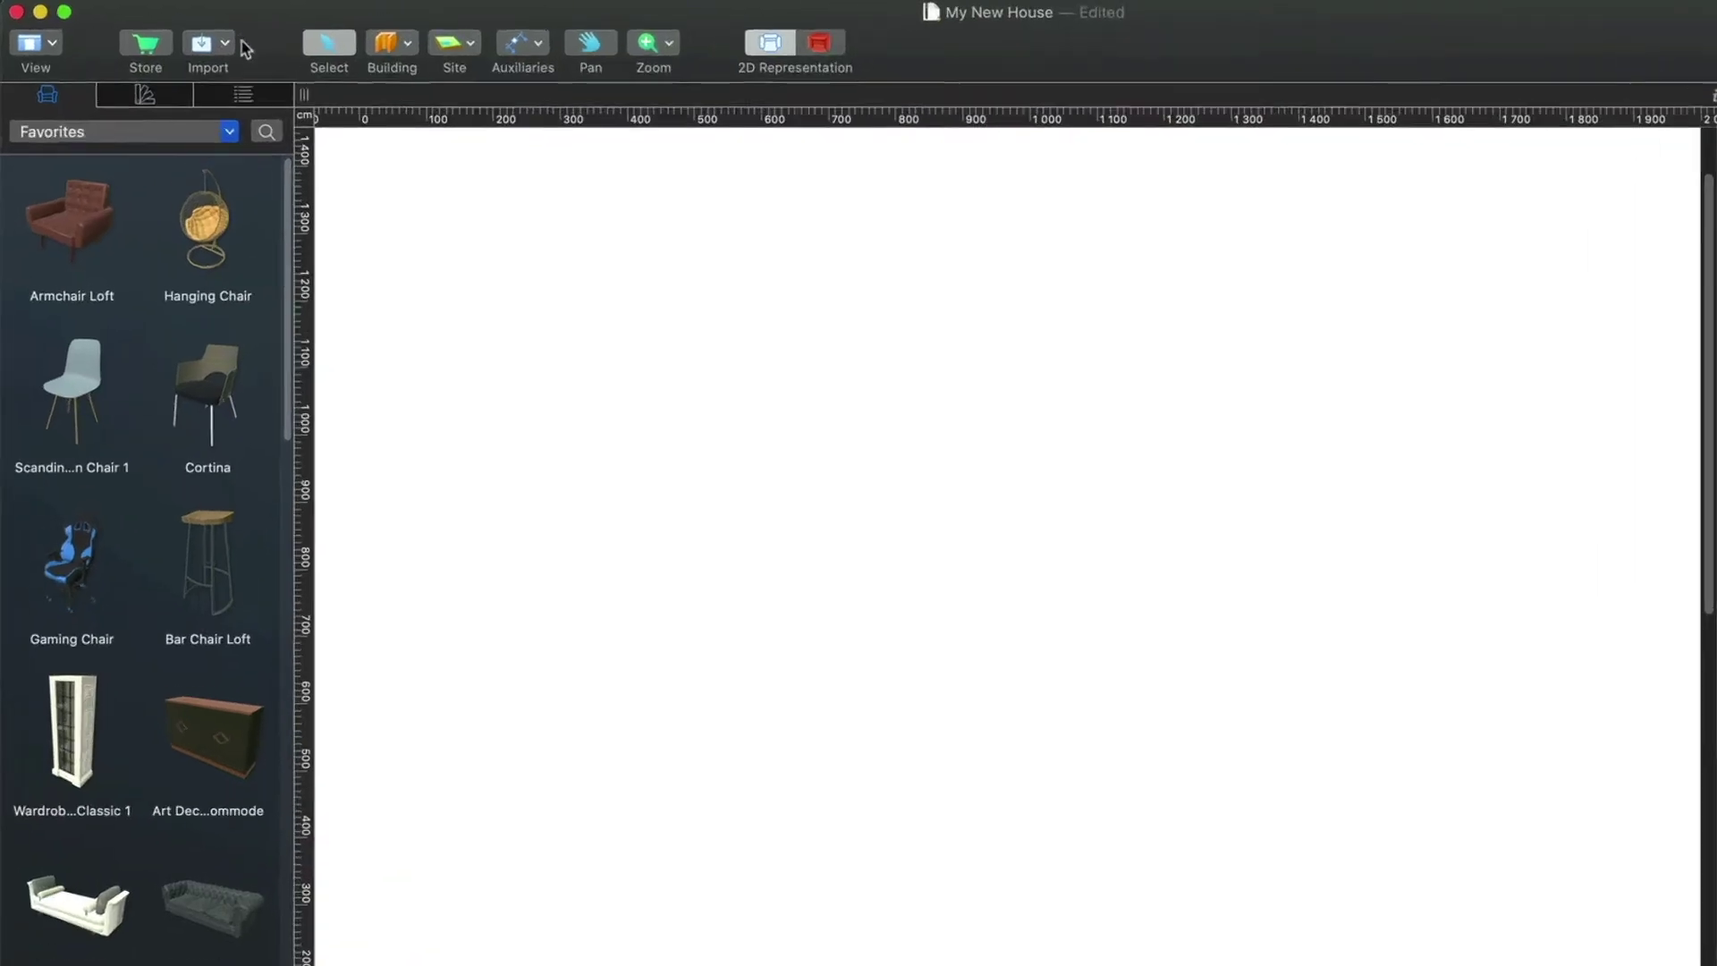
- Import plan.png from the My Home folder as a 2D image
left_click(188, 35)
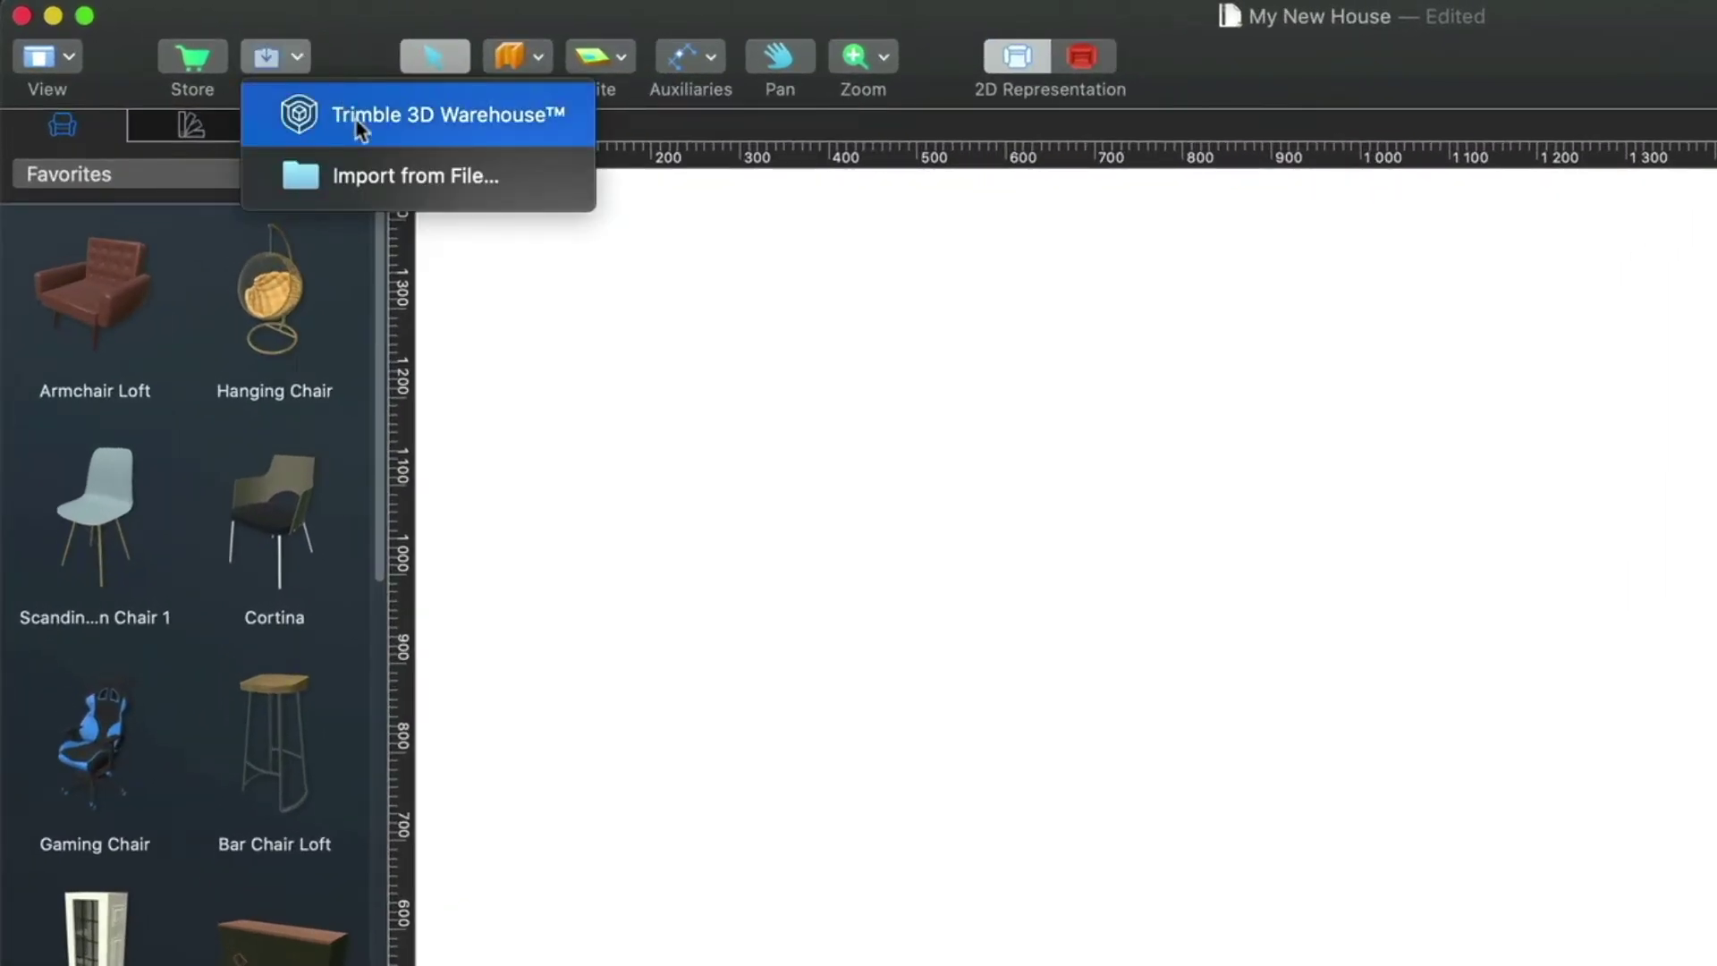
left_click(383, 173)
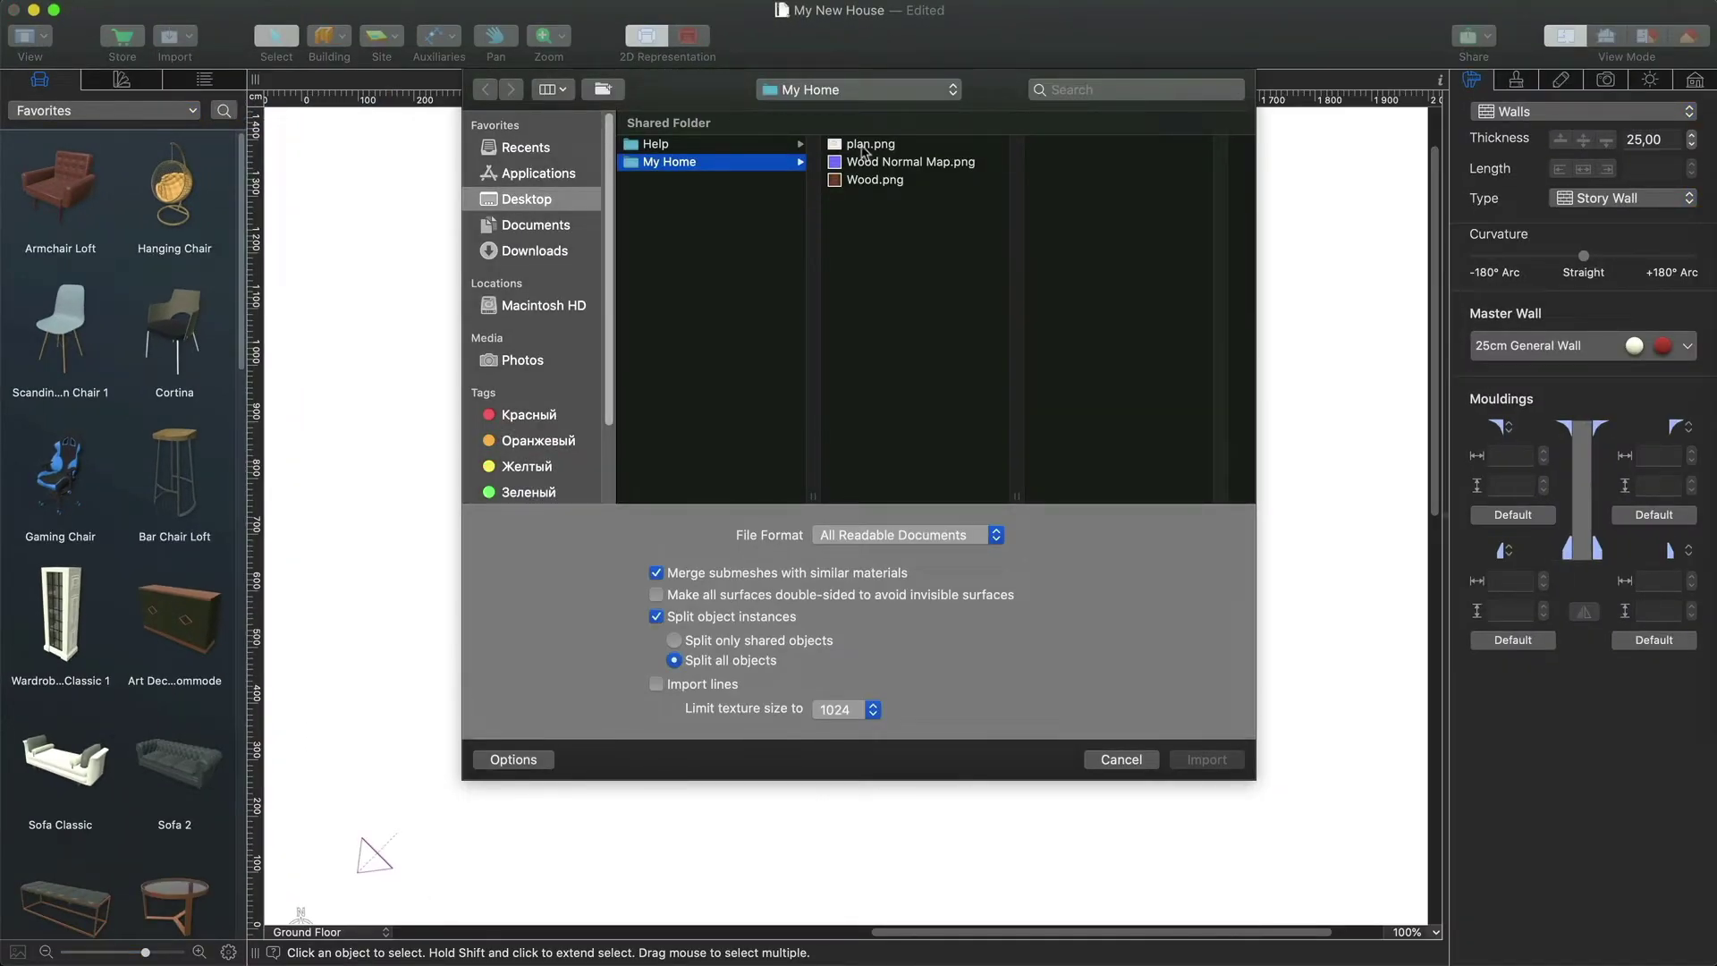
left_click(864, 145)
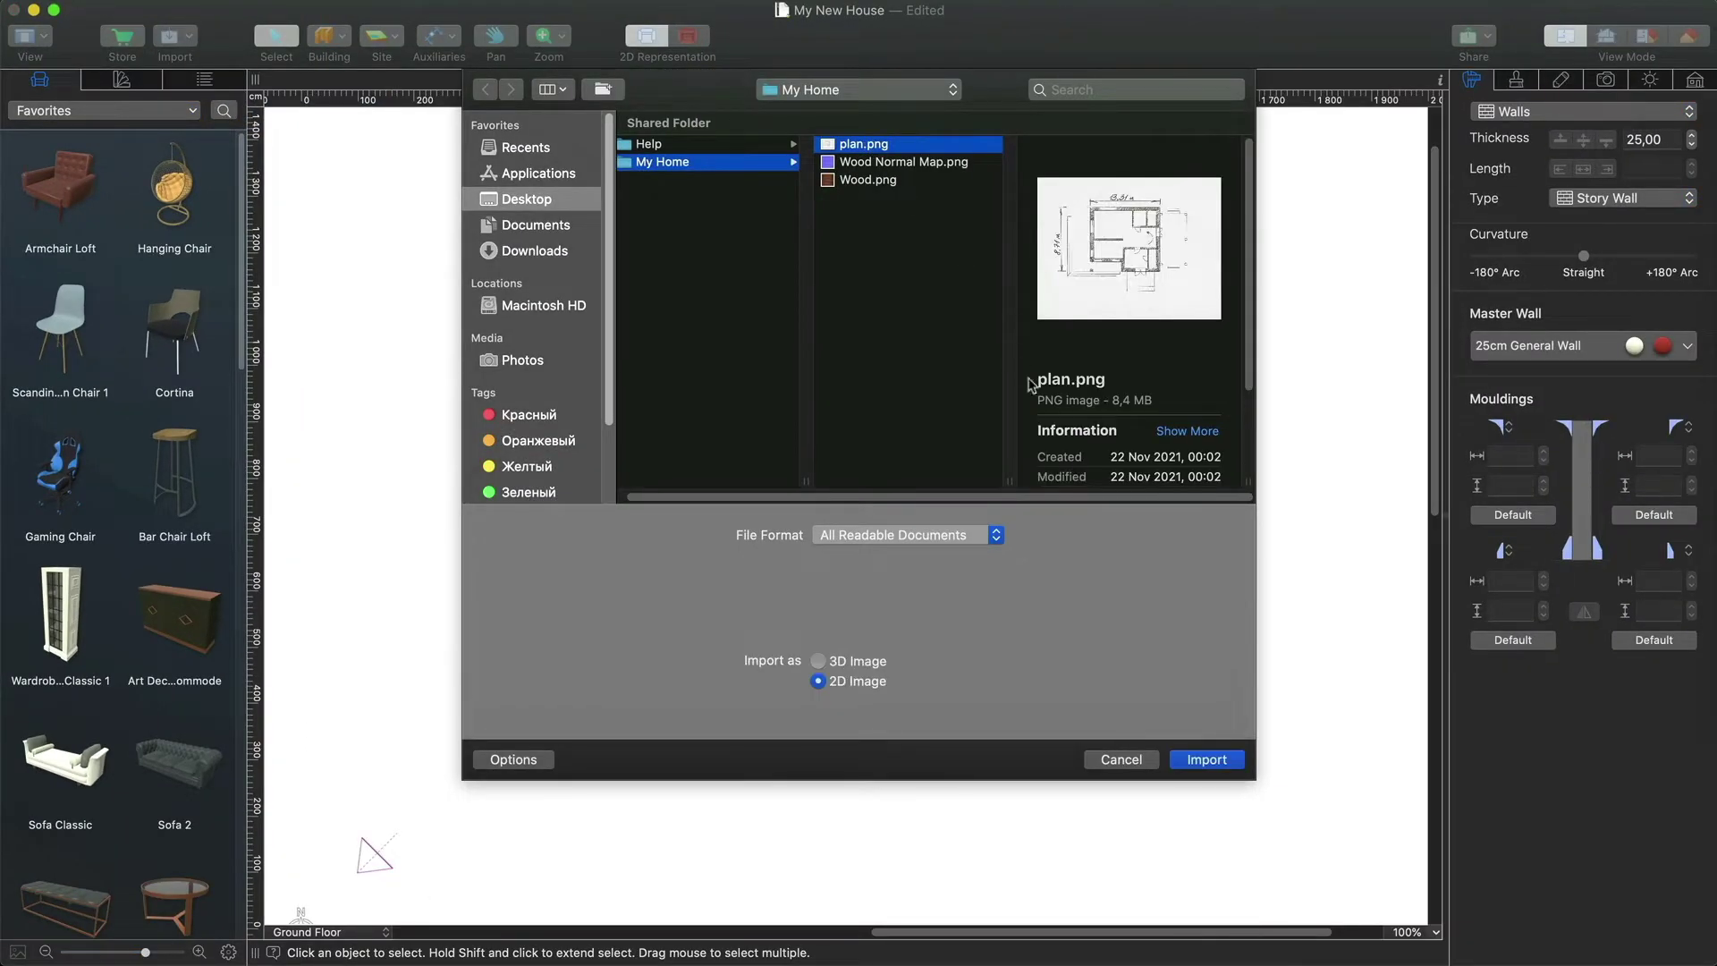
left_click(1200, 765)
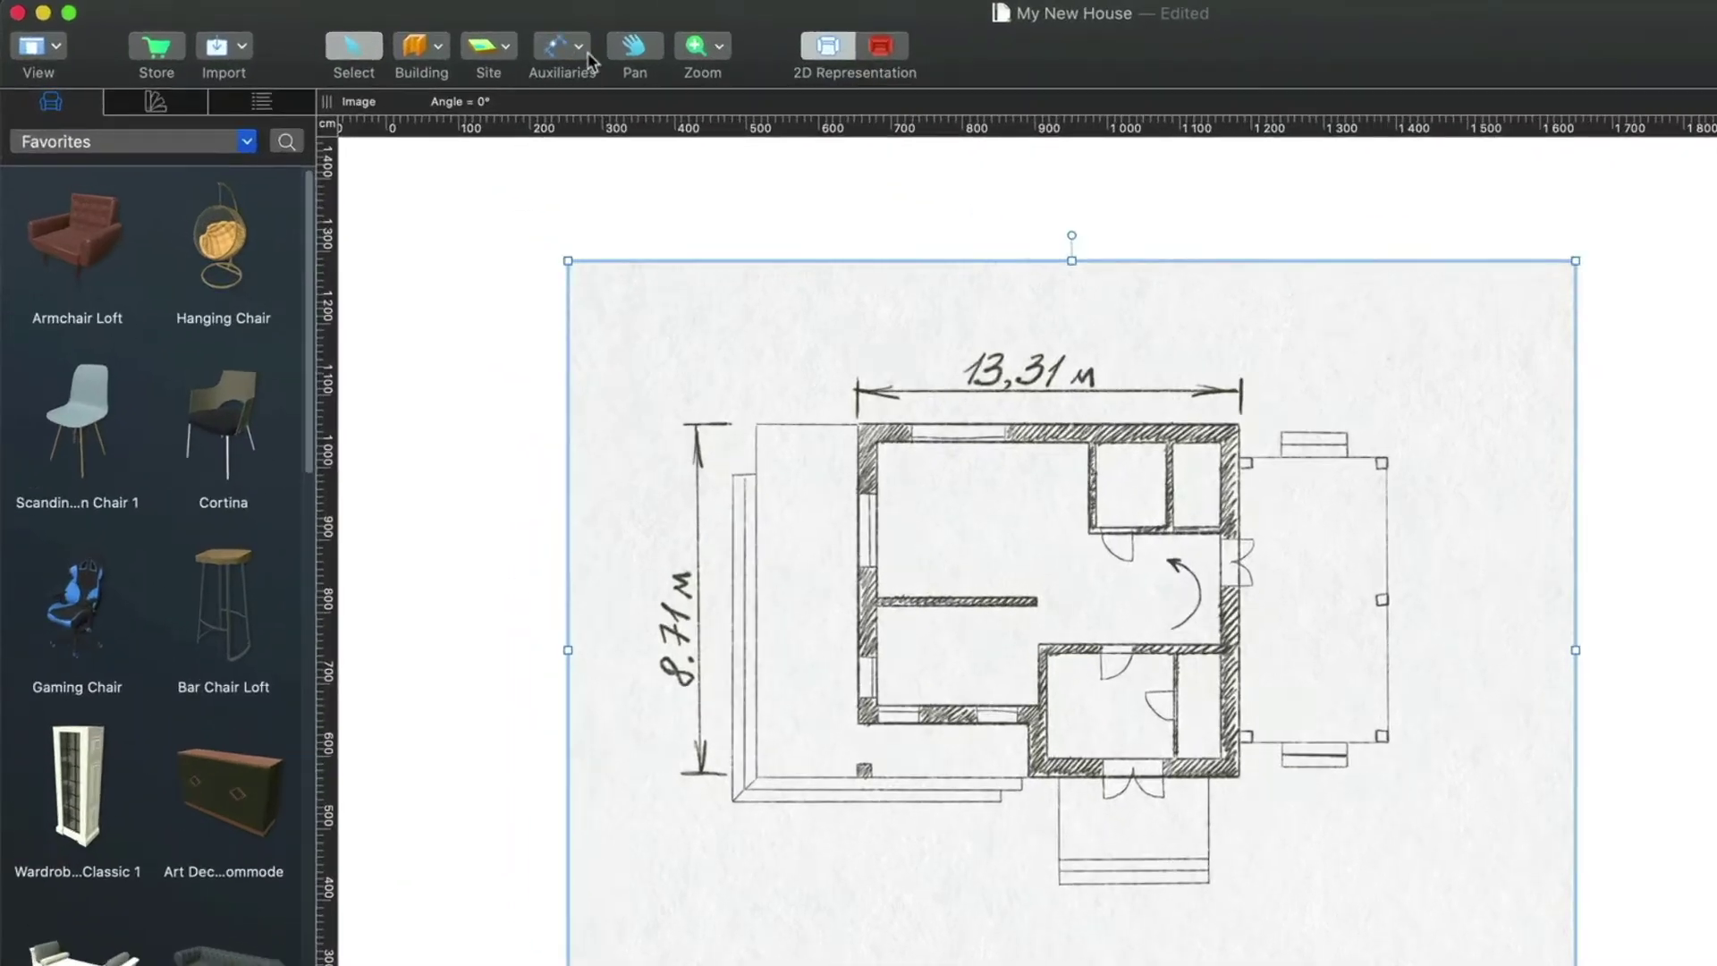
- Add a dimension along the plan's upper outer wall, from its left corner to its right corner
left_click(438, 40)
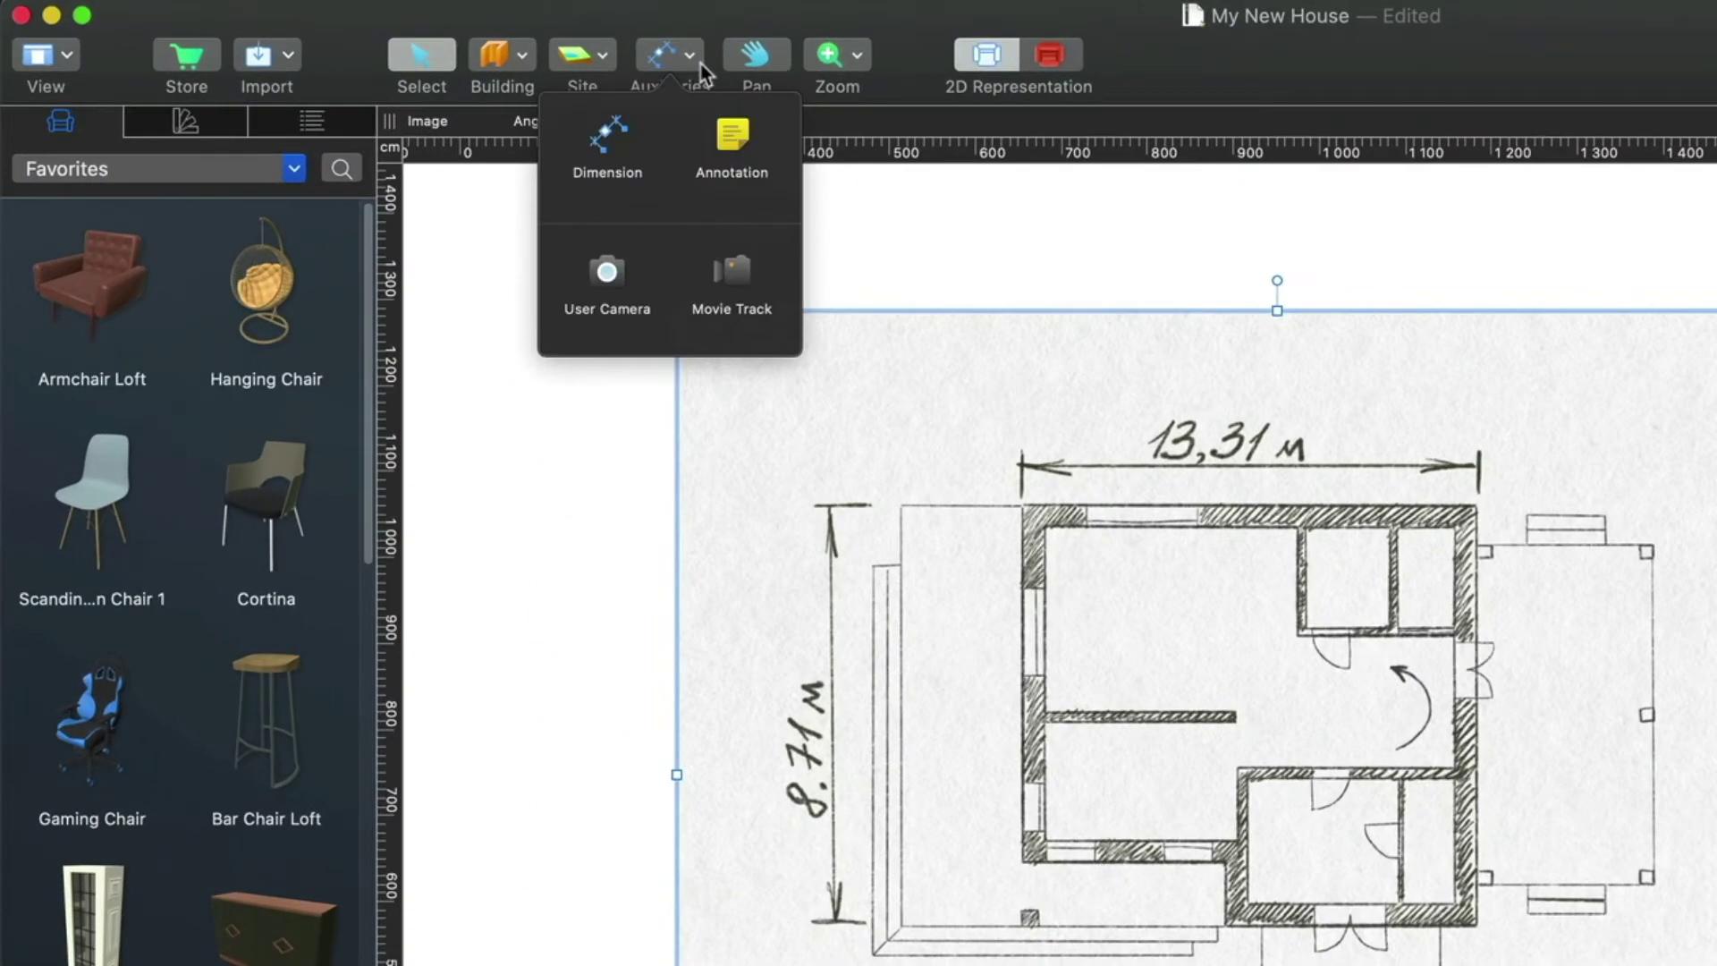
left_click(633, 165)
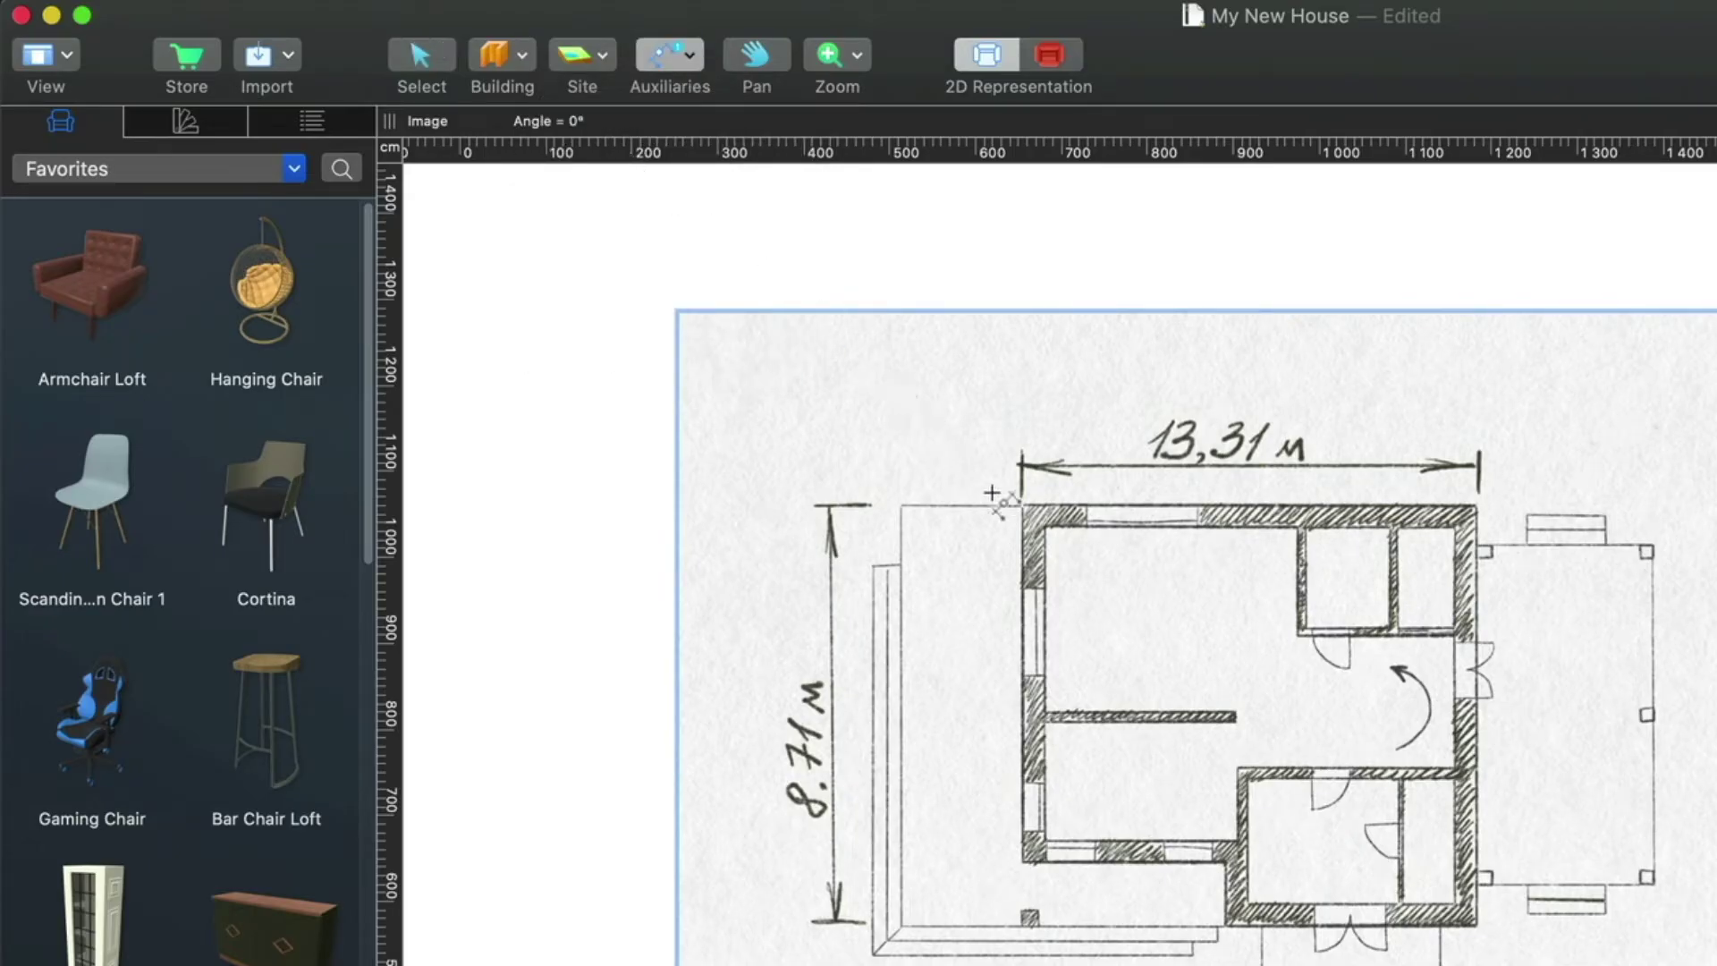
left_click_drag(1019, 506, 1477, 504)
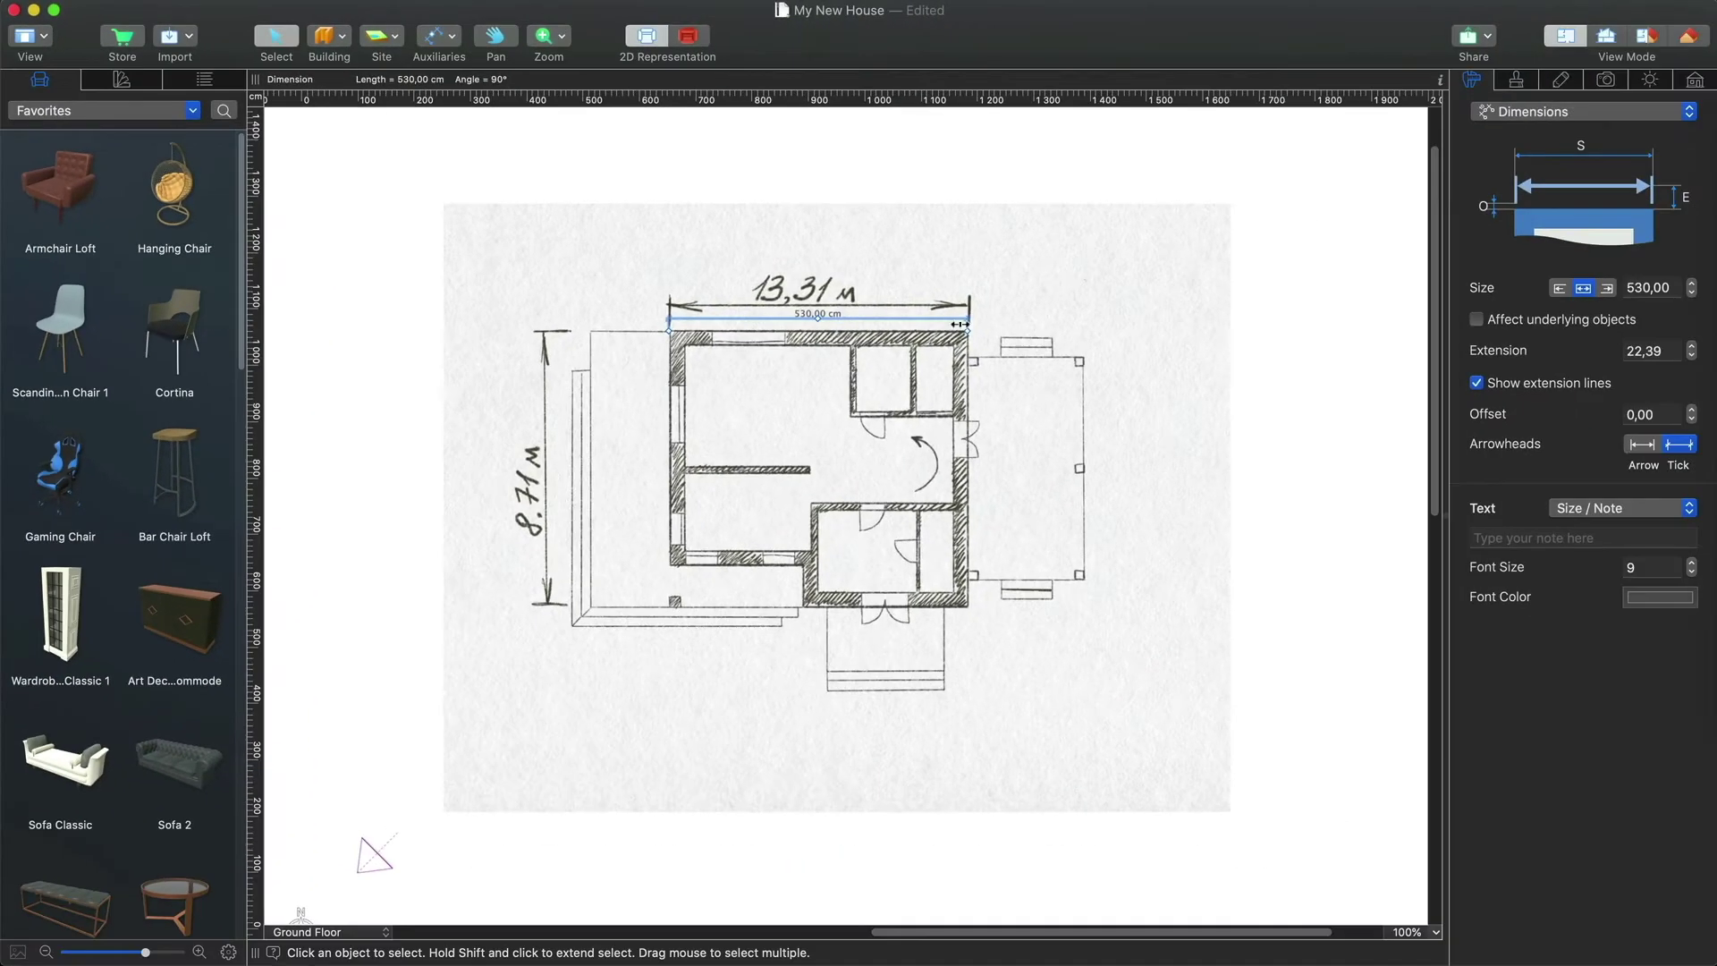
- Align both ends of the dimension exactly with the outer corners of the upper wall in the sketch
scroll(1025, 524, "up", 3)
scroll(673, 344, "up", 5)
left_click_drag(648, 273, 659, 276)
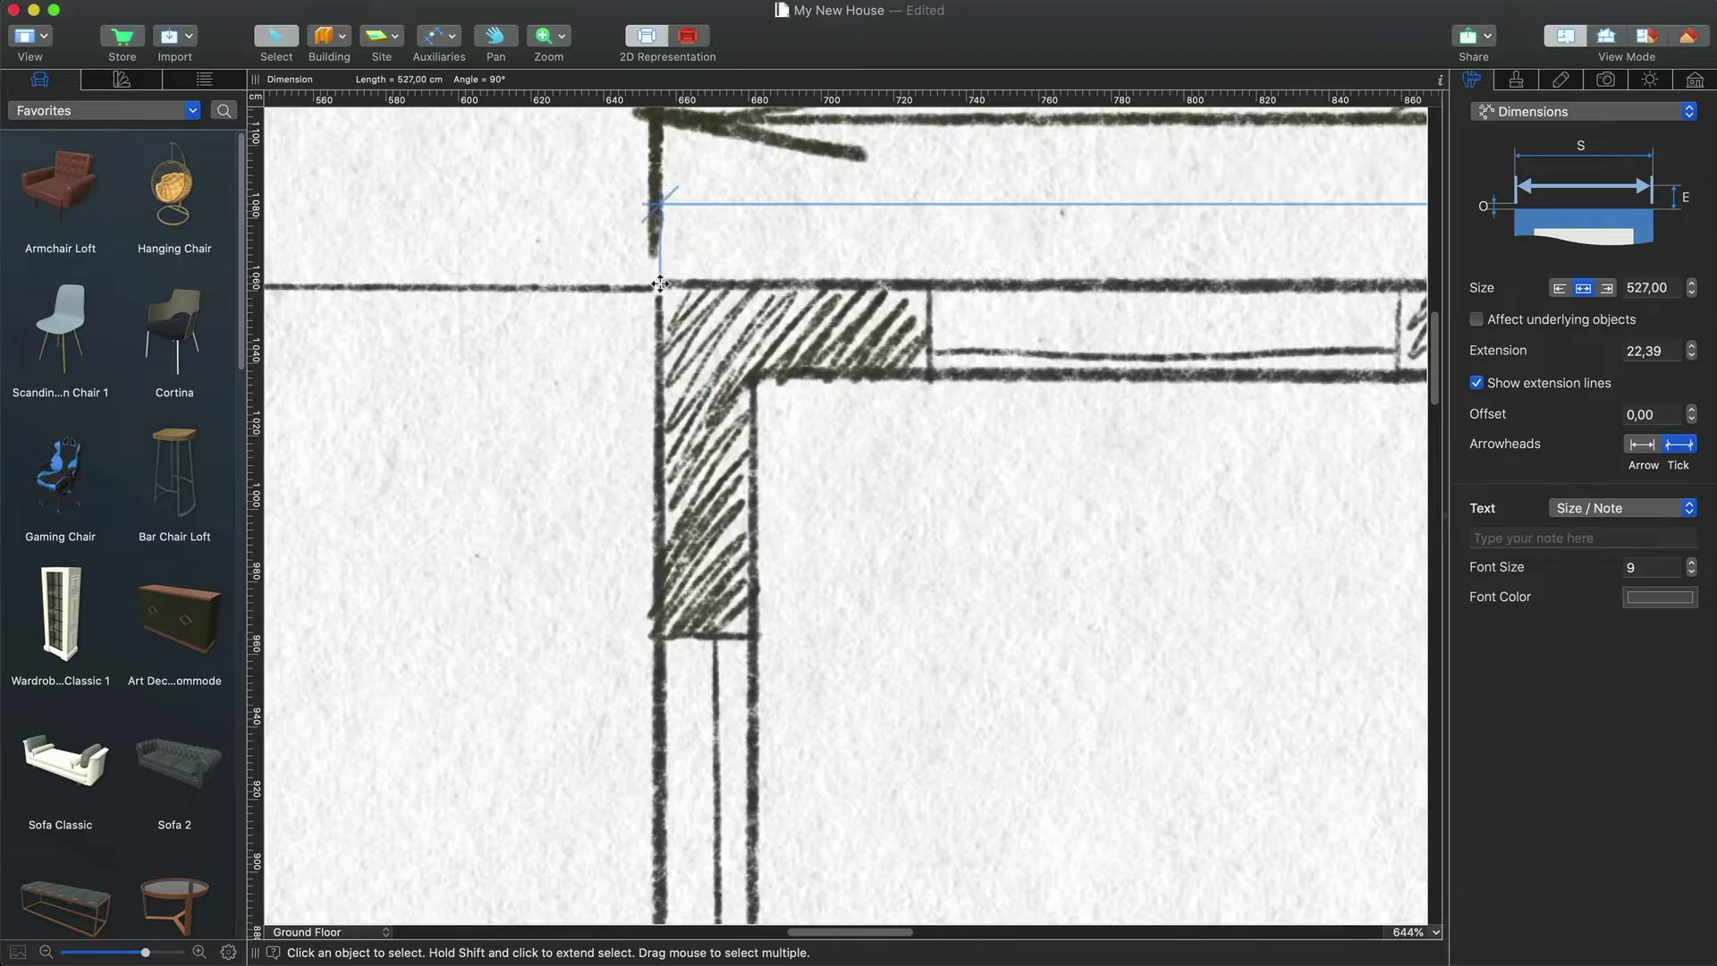
scroll(659, 276, "down", 5)
scroll(1080, 296, "up", 5)
left_click_drag(1080, 296, 1019, 300)
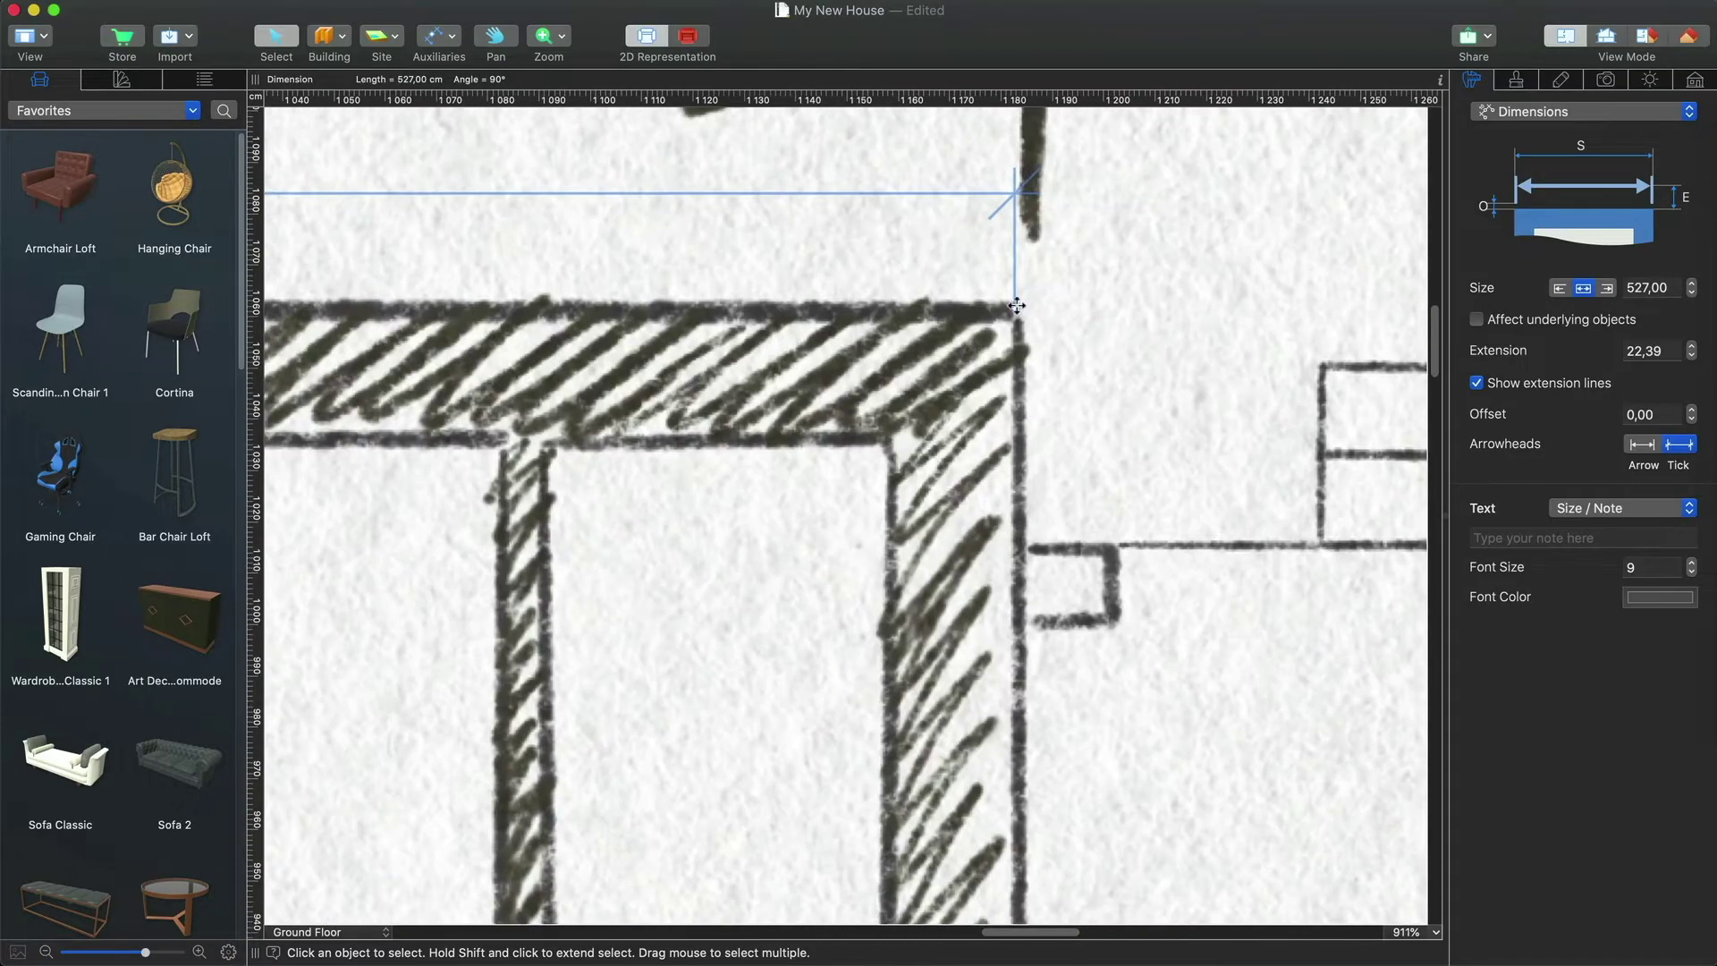
scroll(1024, 302, "down", 5)
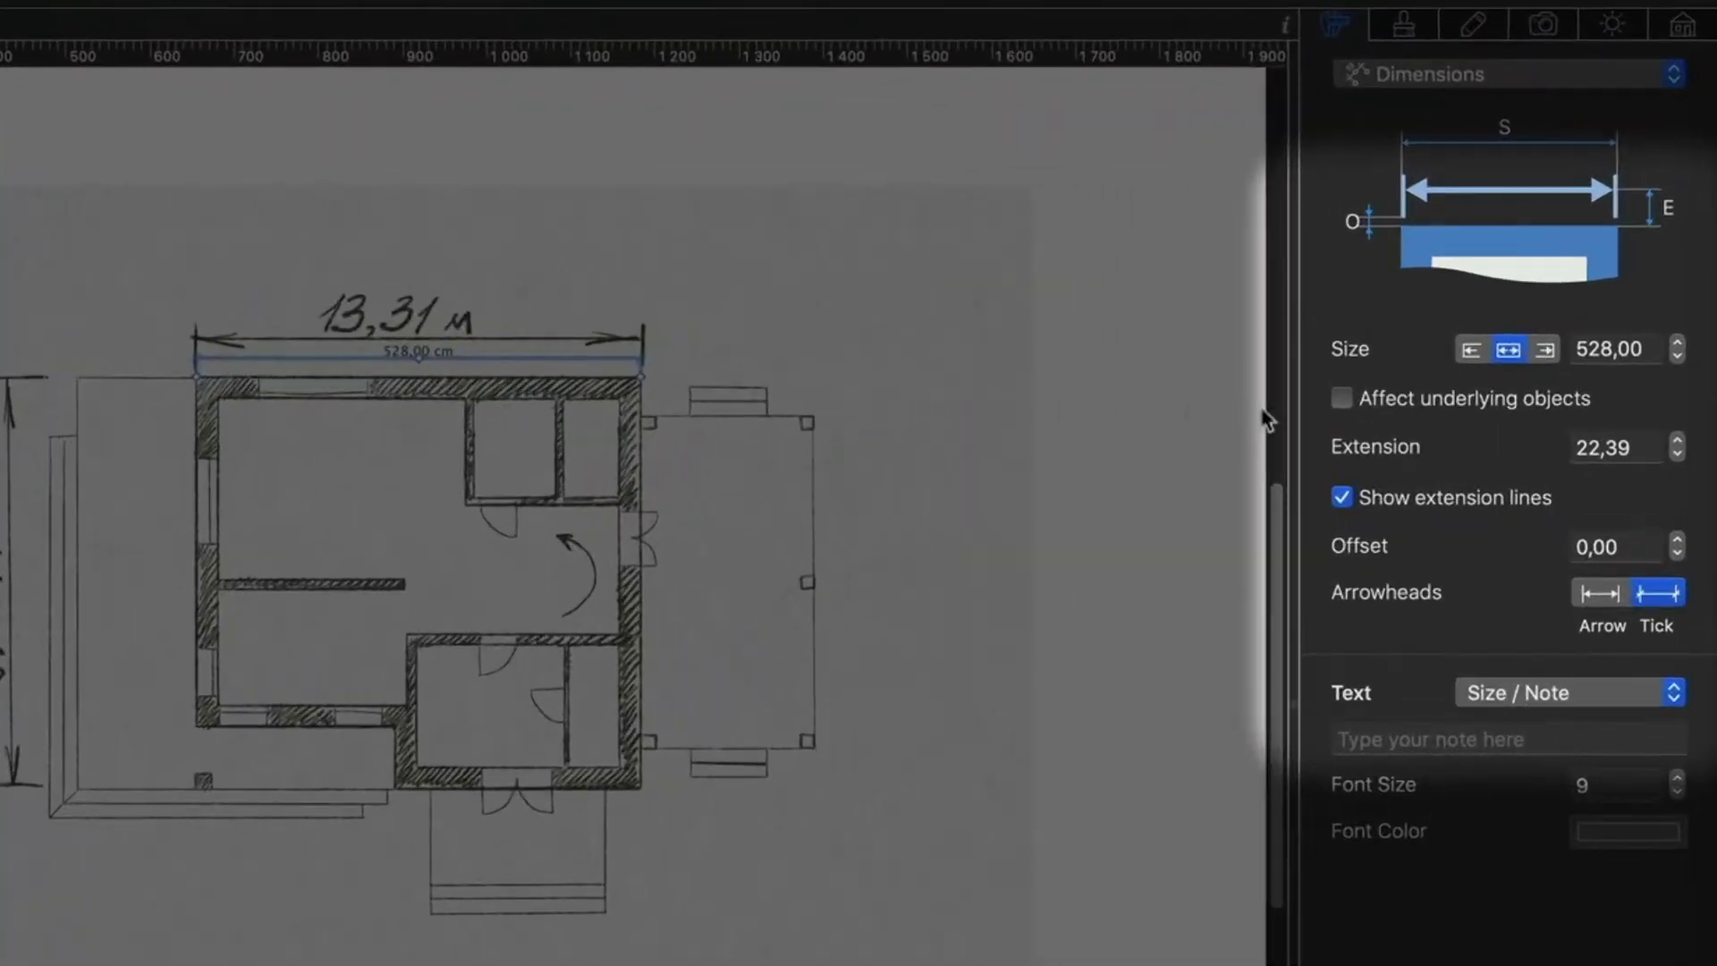
- Scale the plan image by making the dimension affect underlying objects and setting its size to 1331 cm
left_click(1344, 401)
left_click(1648, 345)
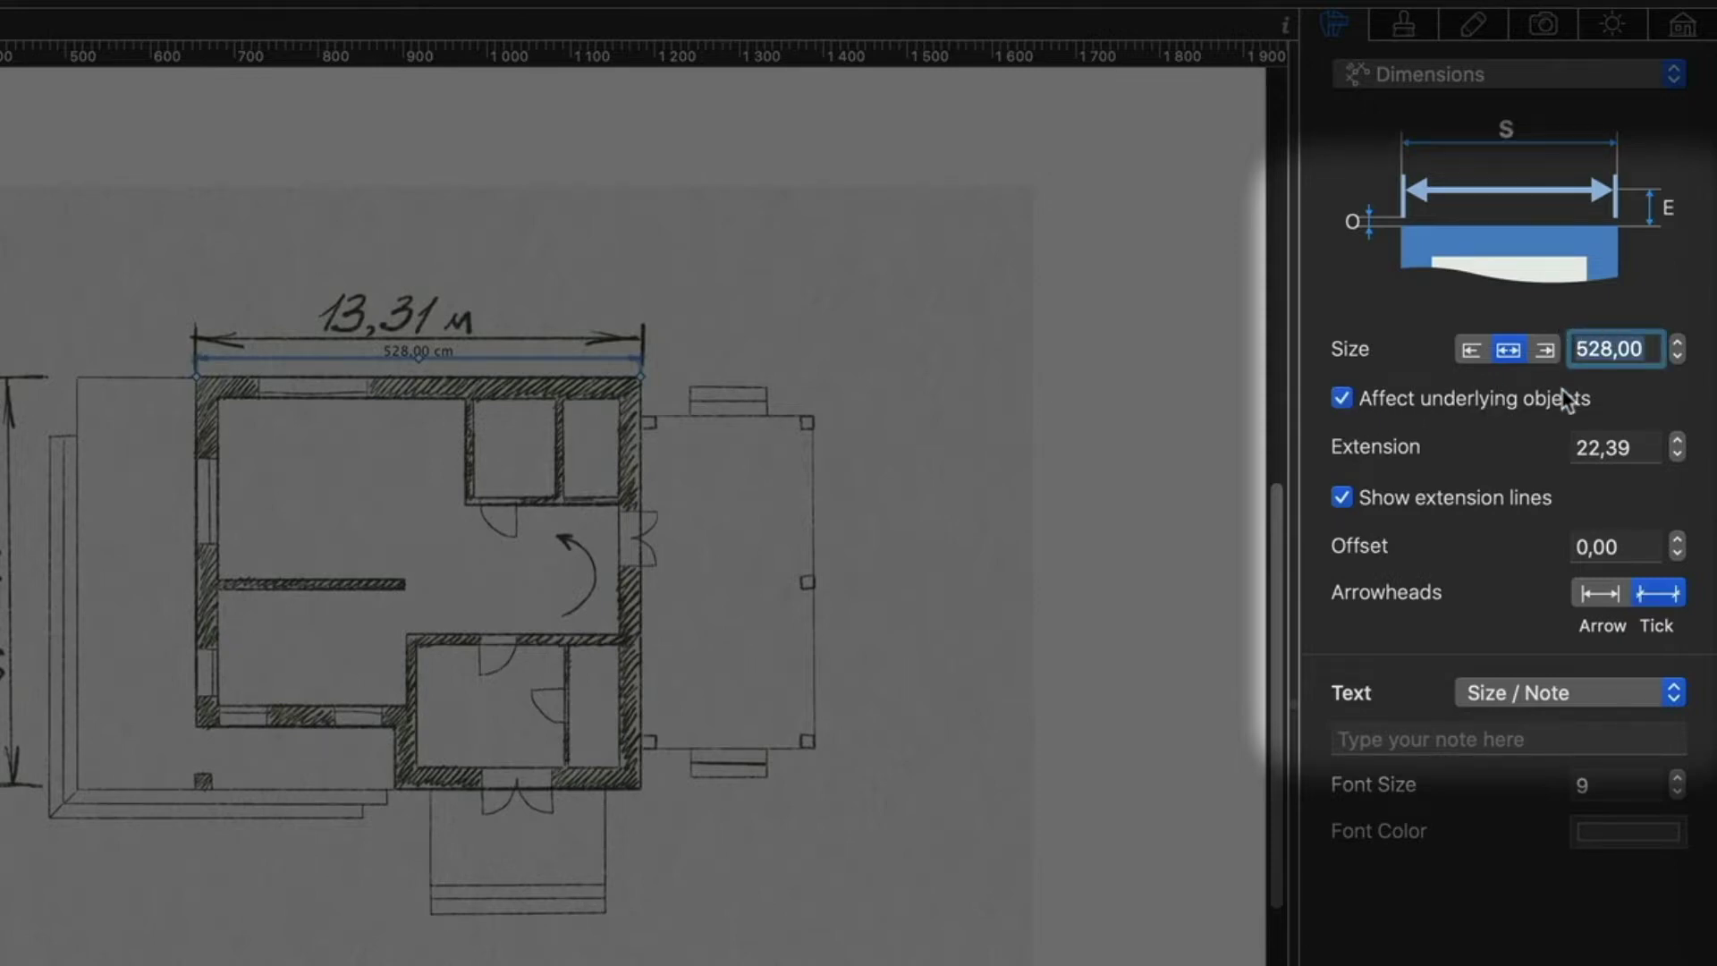
type("1331")
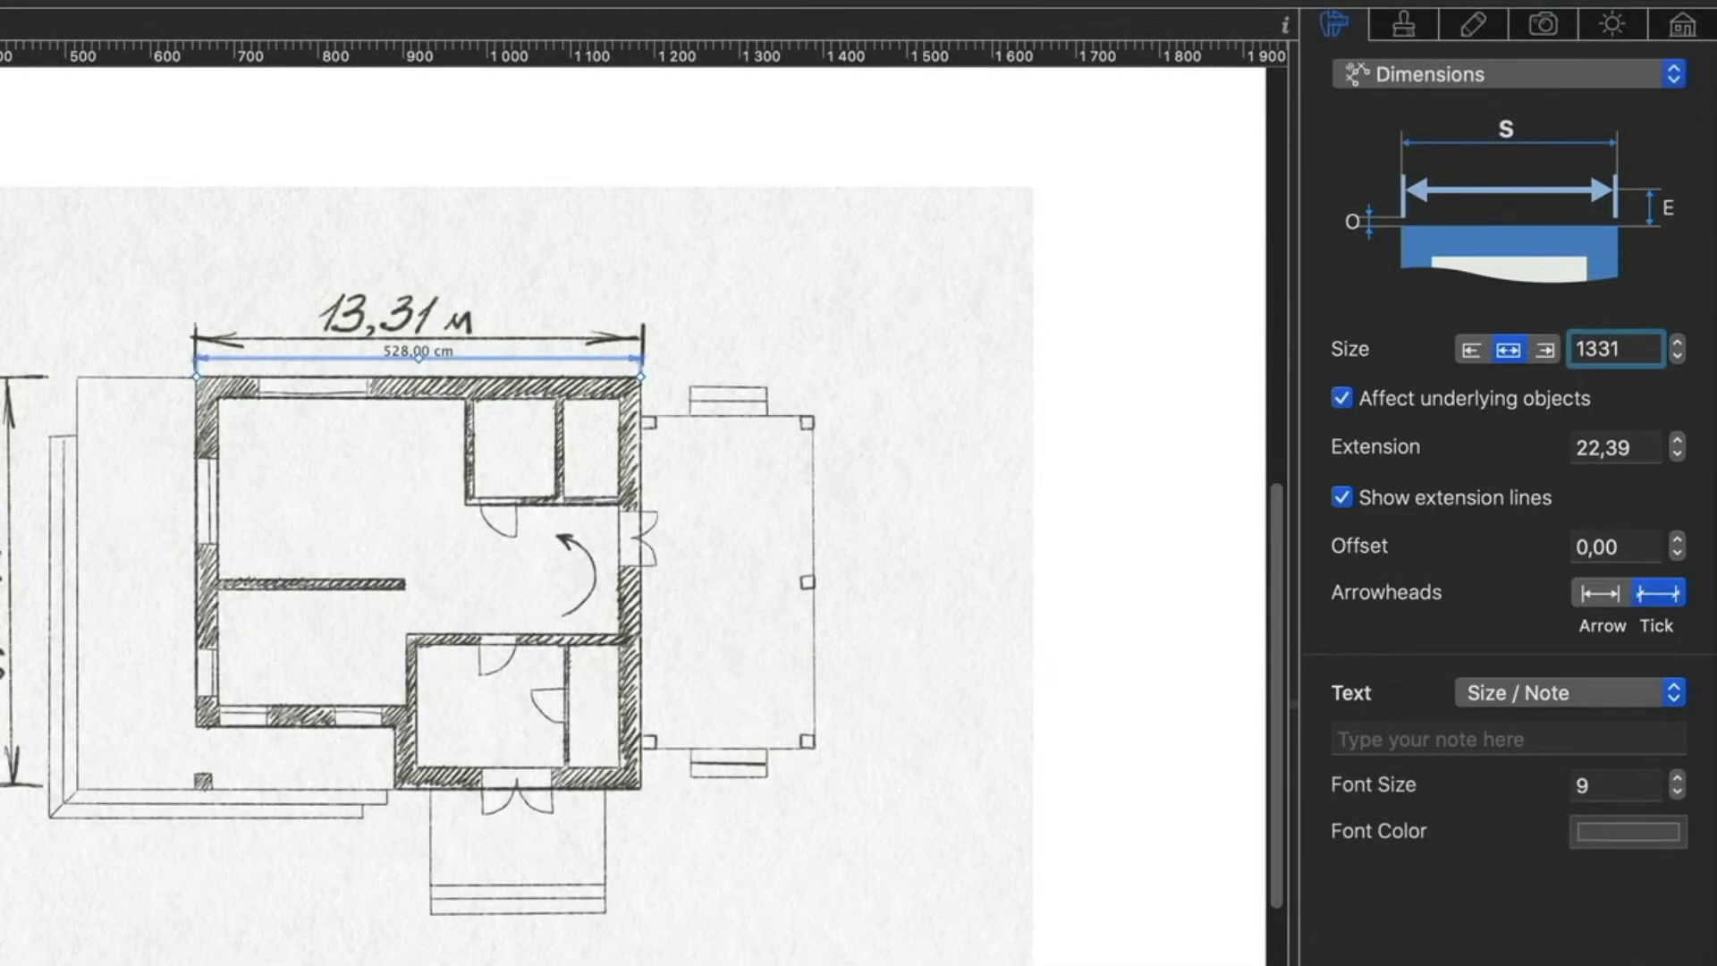
key("Return")
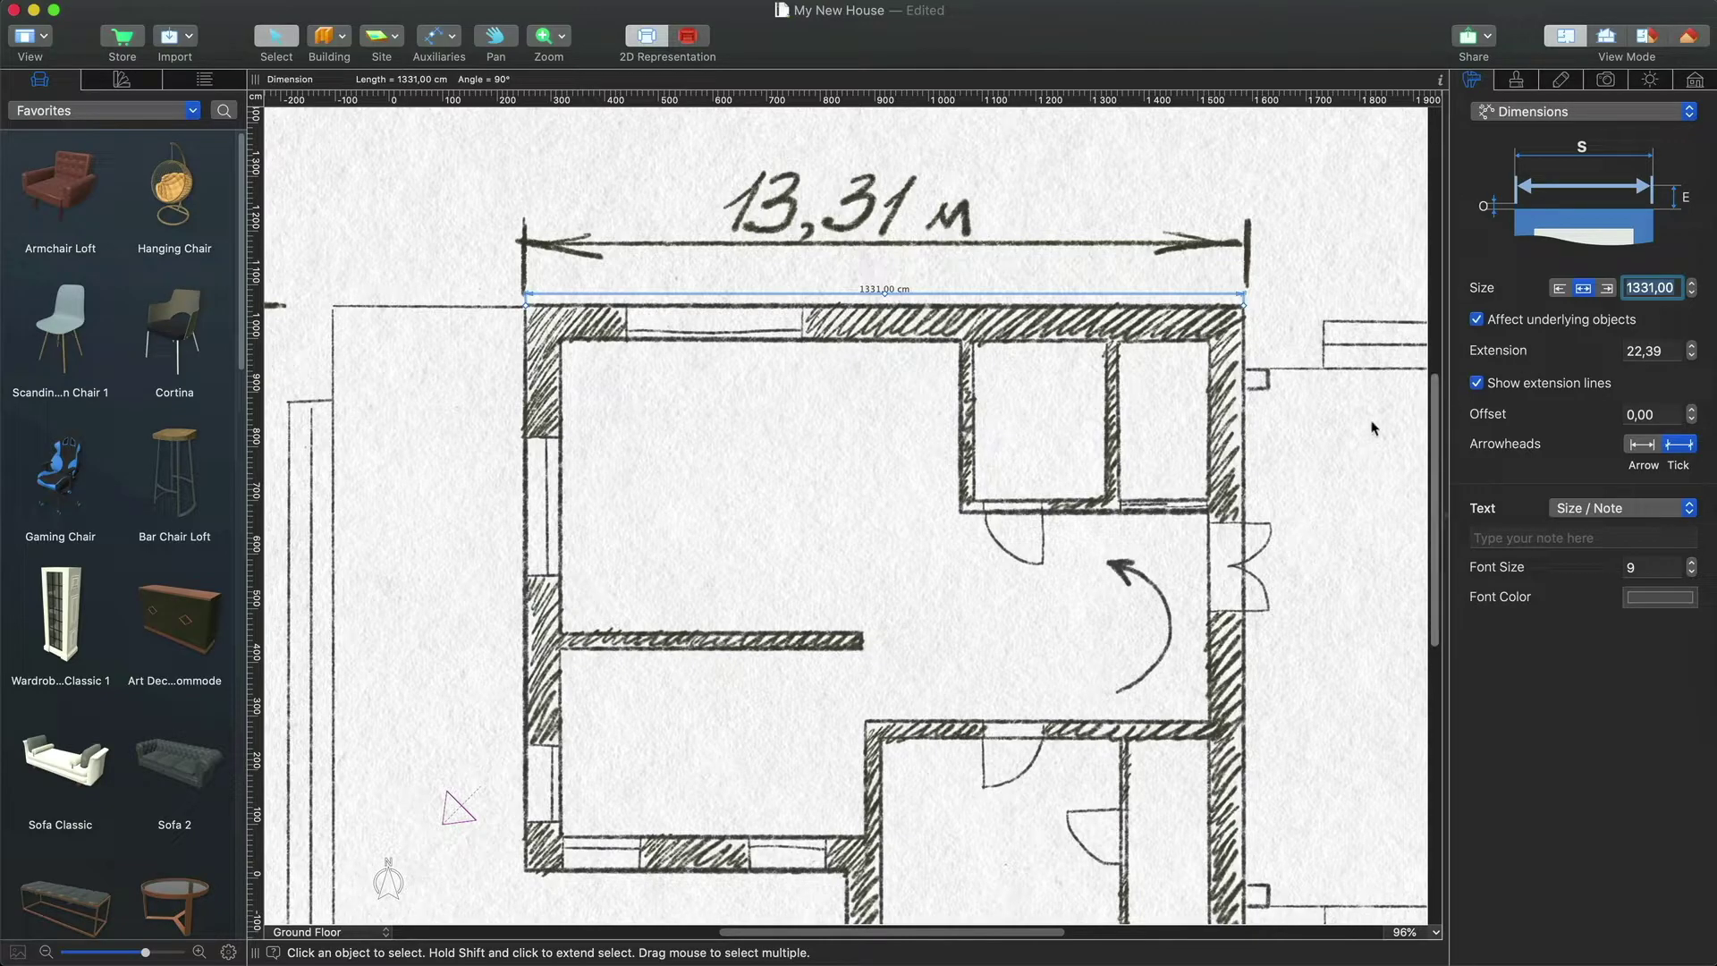
- Reduce the floor plan image's opacity to 31% and lock the image against changes
left_click(1181, 431)
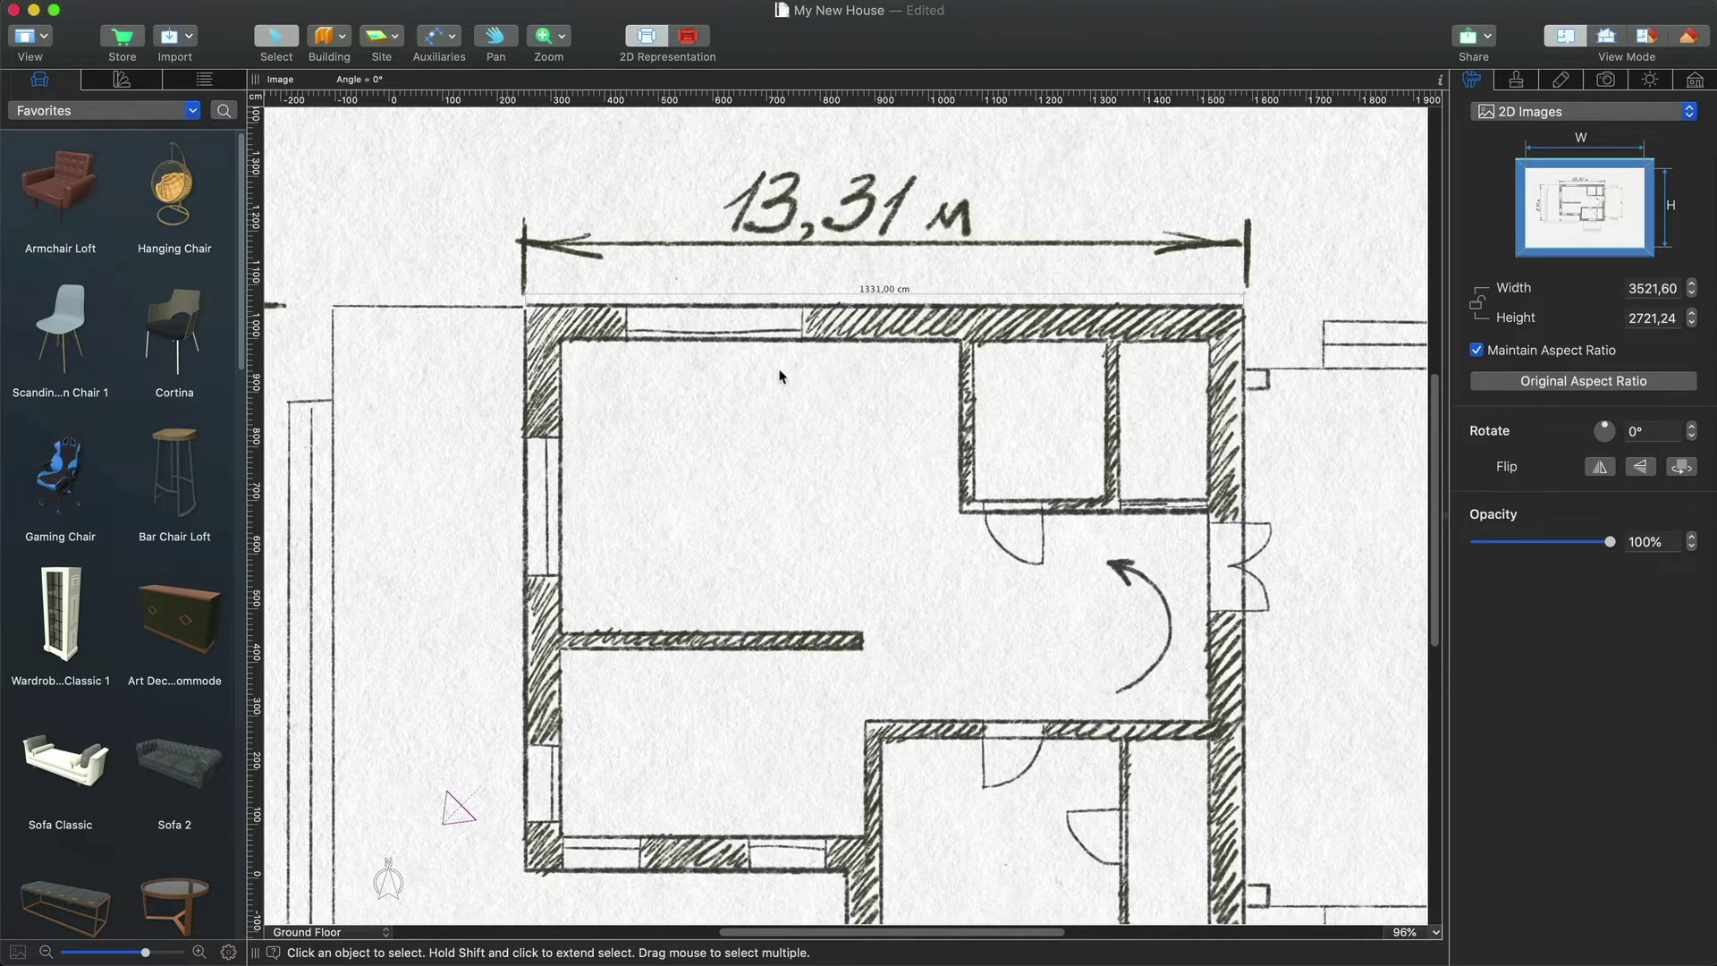
scroll(780, 376, "down", 5)
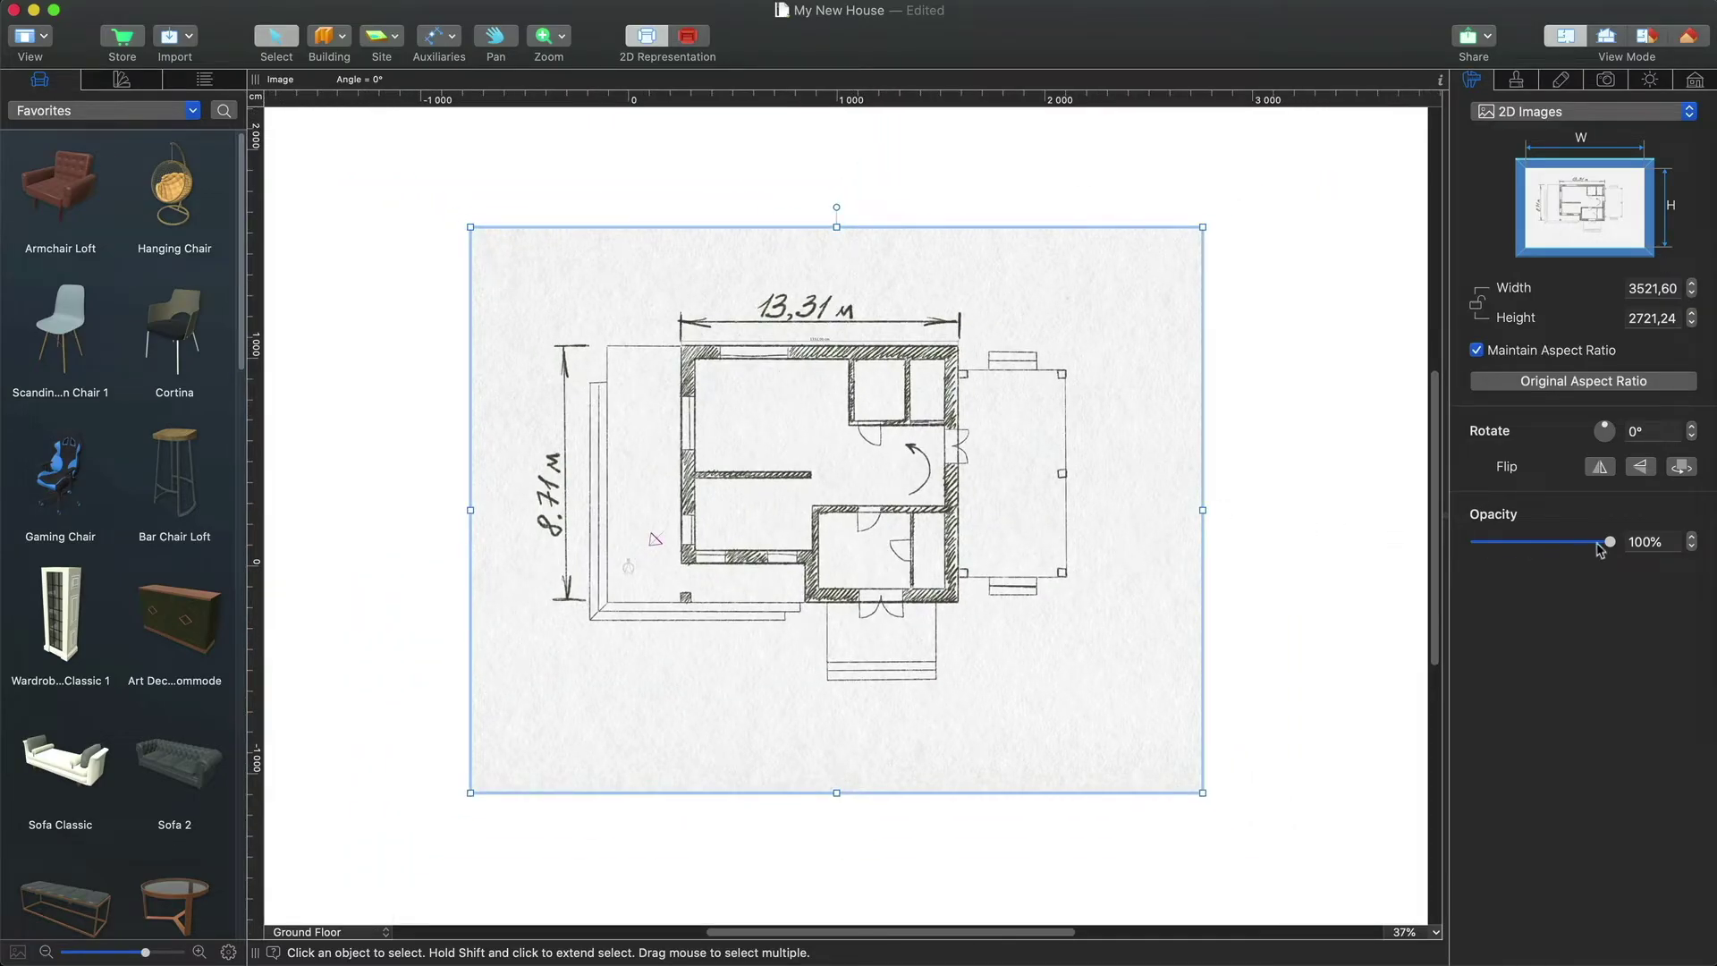
left_click_drag(1610, 542, 1521, 547)
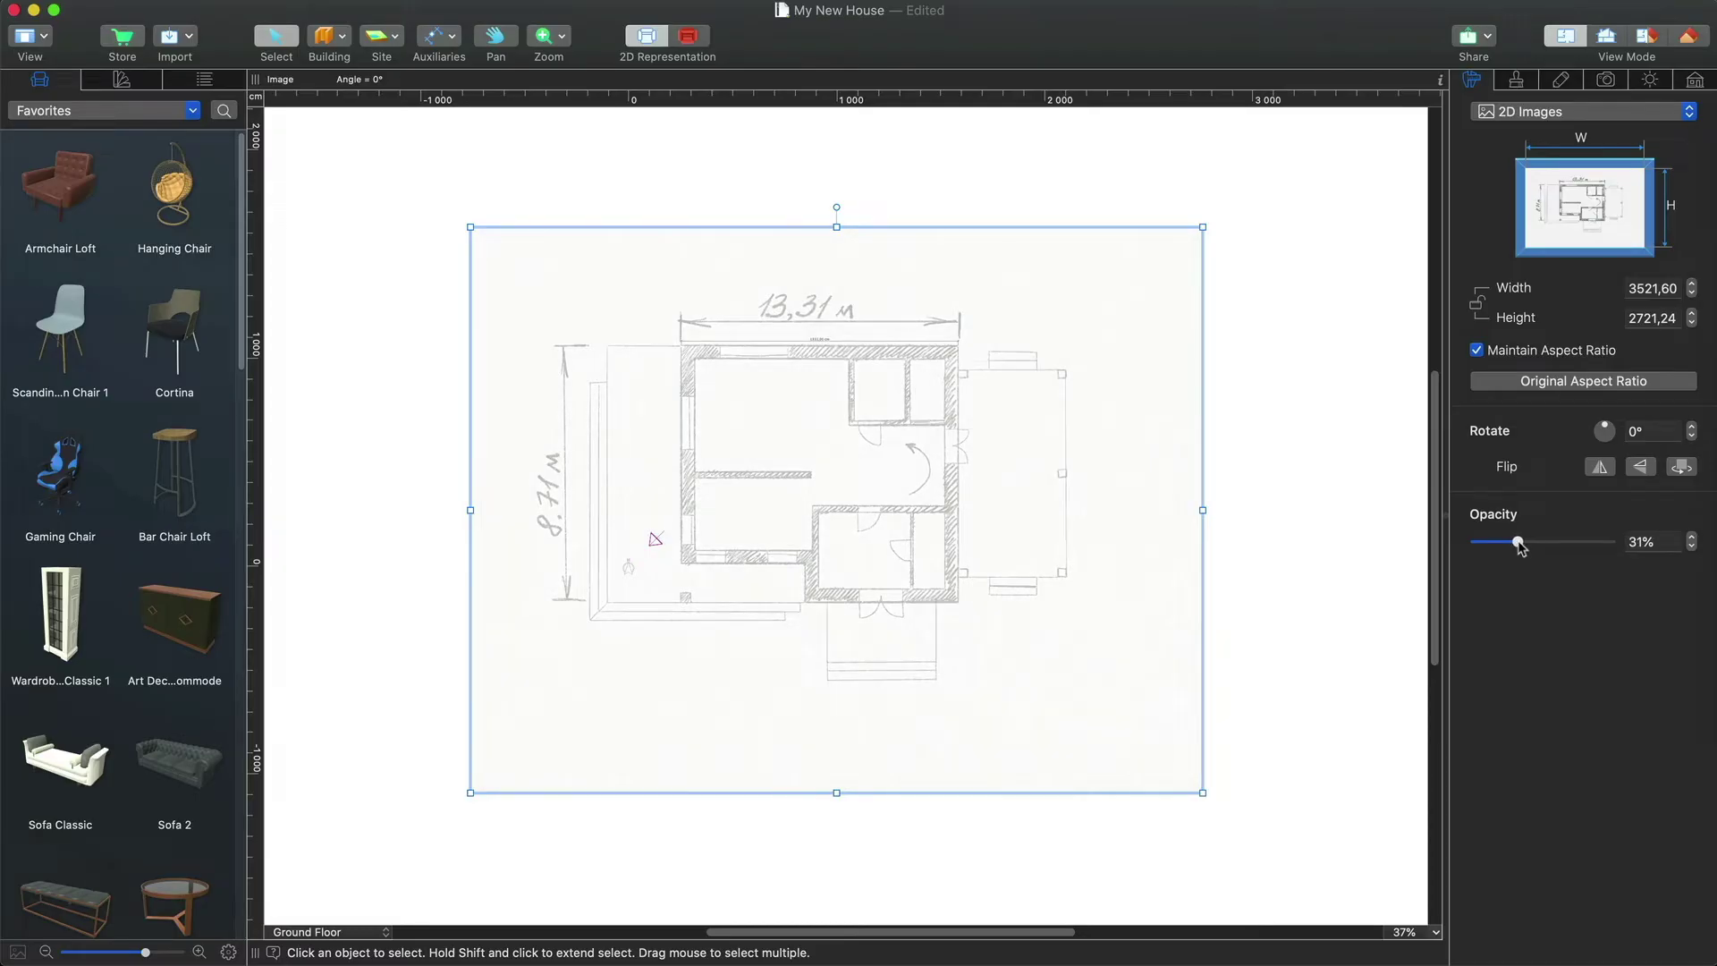
left_click(230, 82)
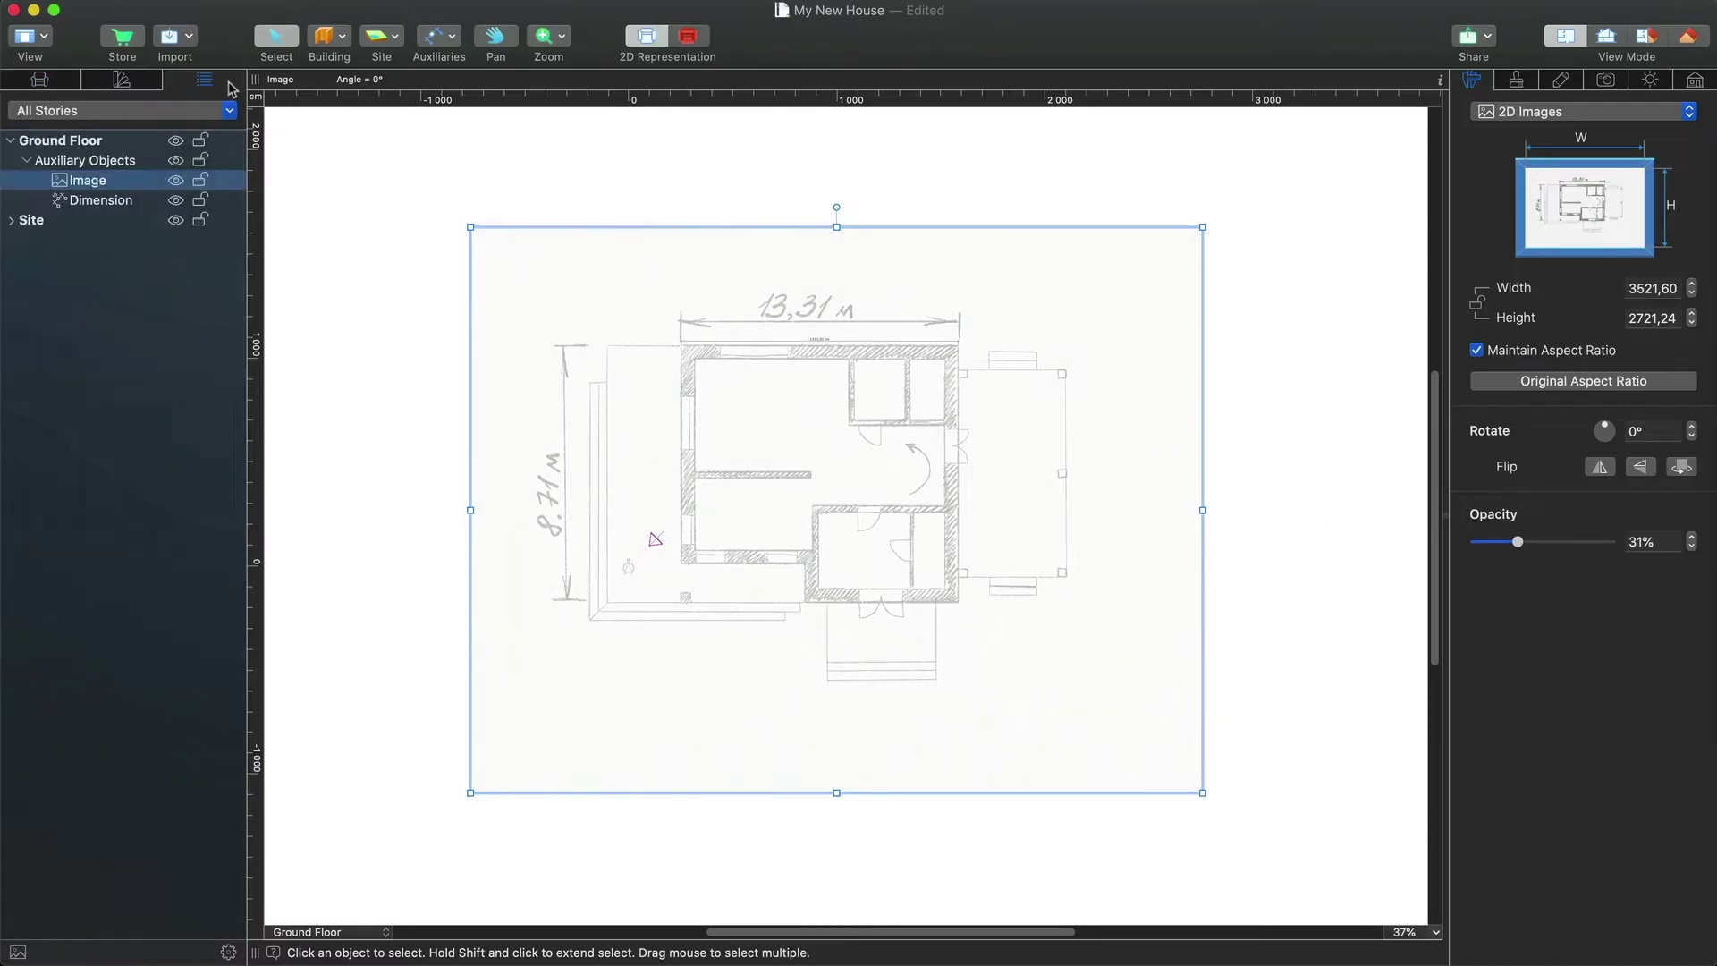
left_click(200, 181)
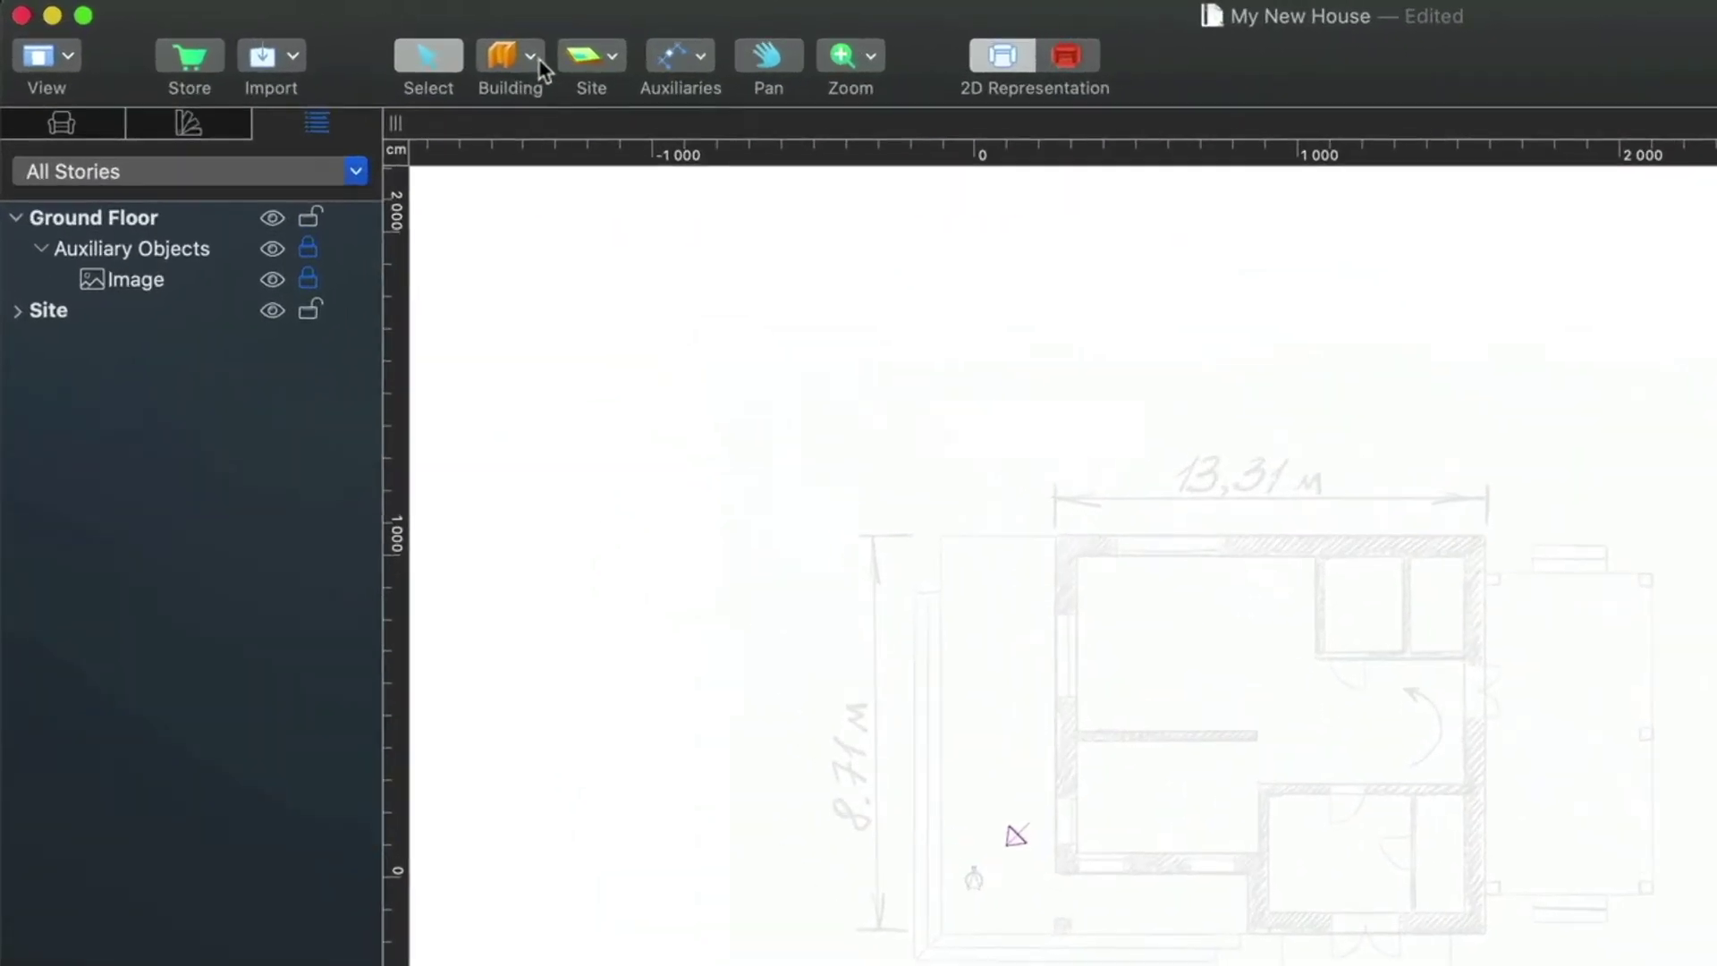
- Draw 50 cm thick straight walls over the sketch's upper and right outer walls, starting from the upper-left corner
left_click(537, 57)
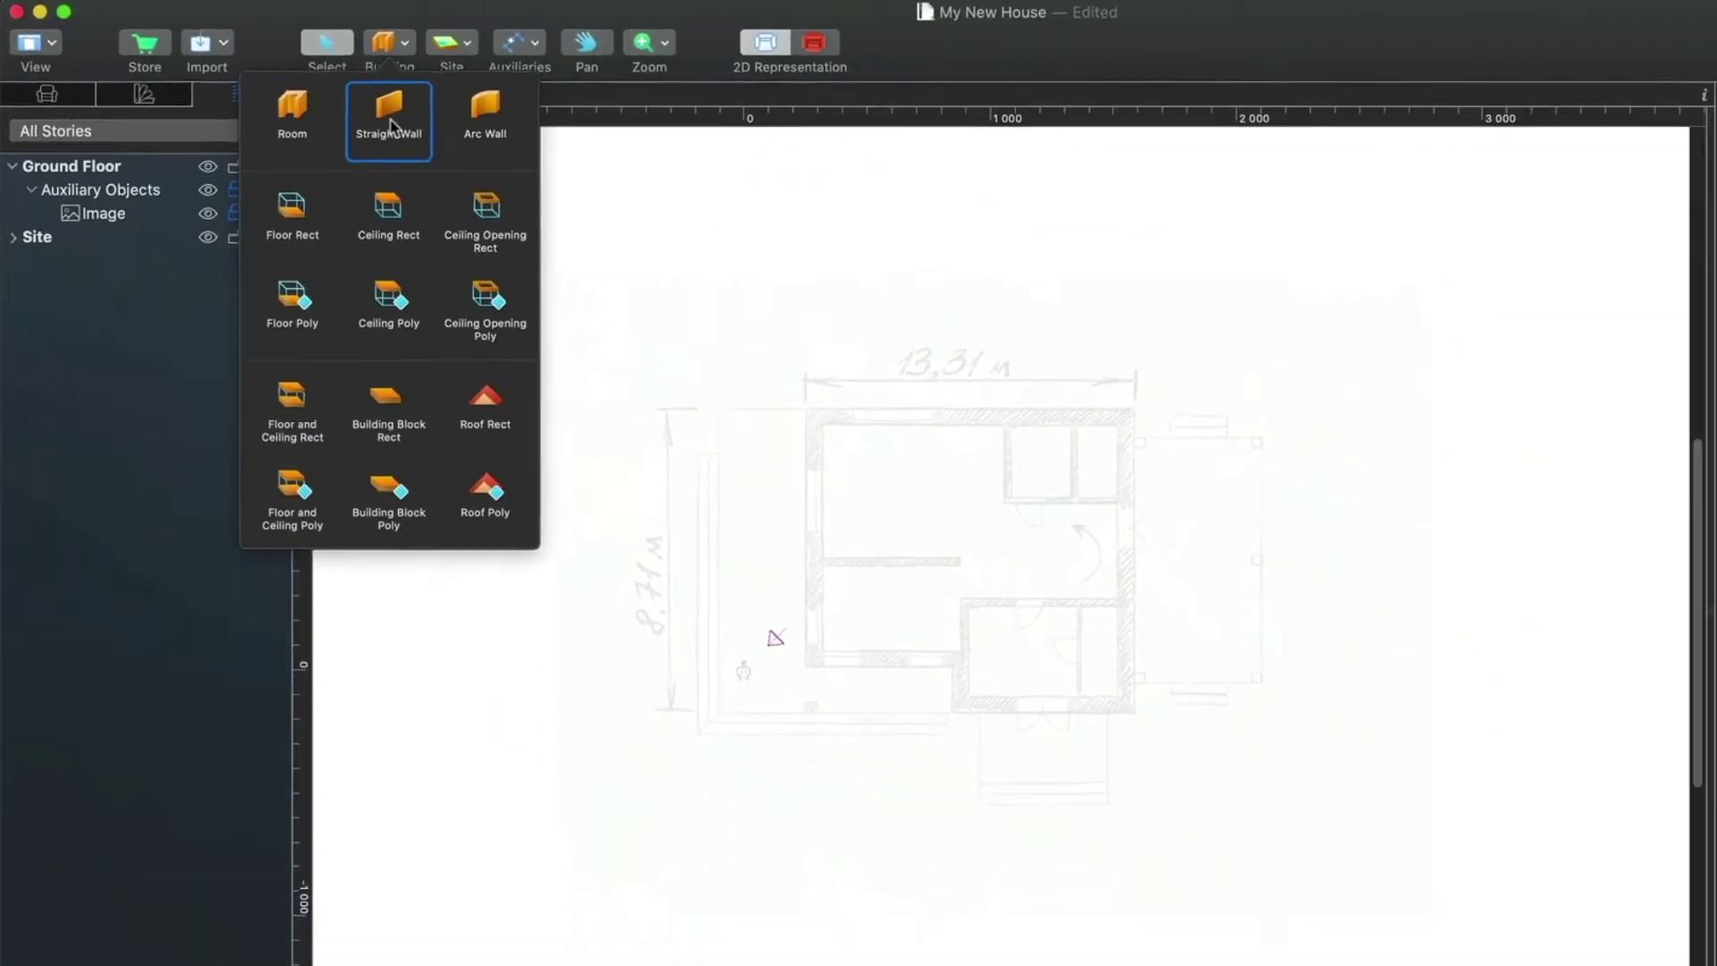
left_click(389, 125)
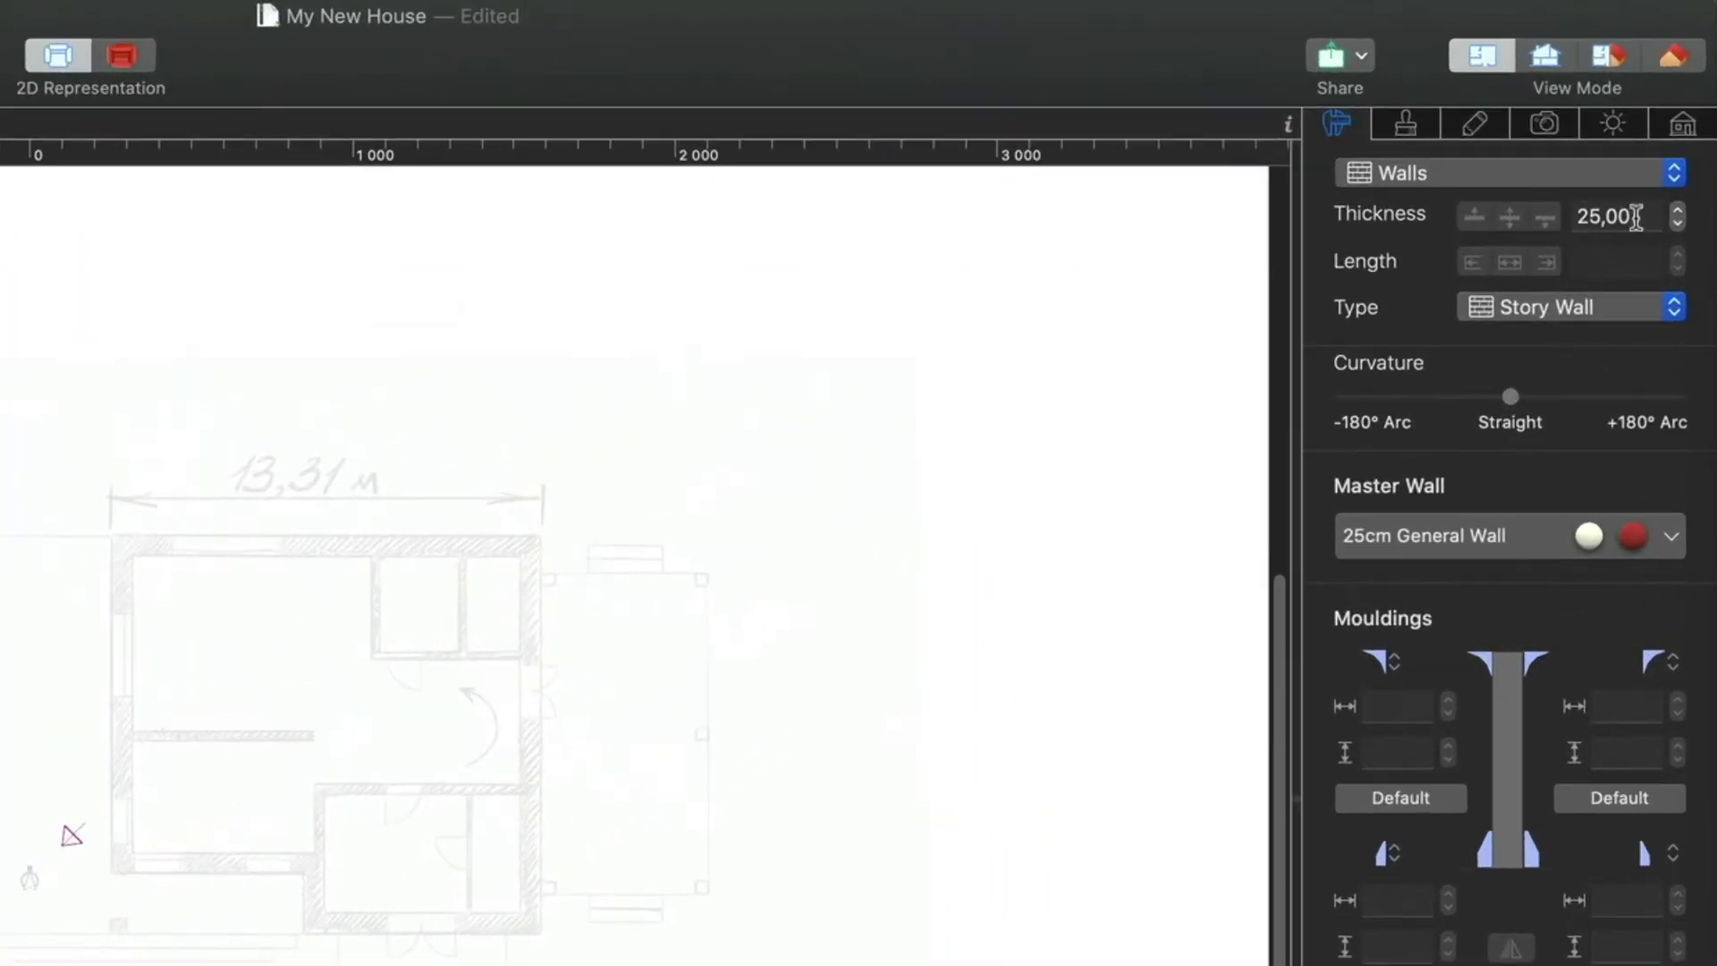
left_click(1636, 216)
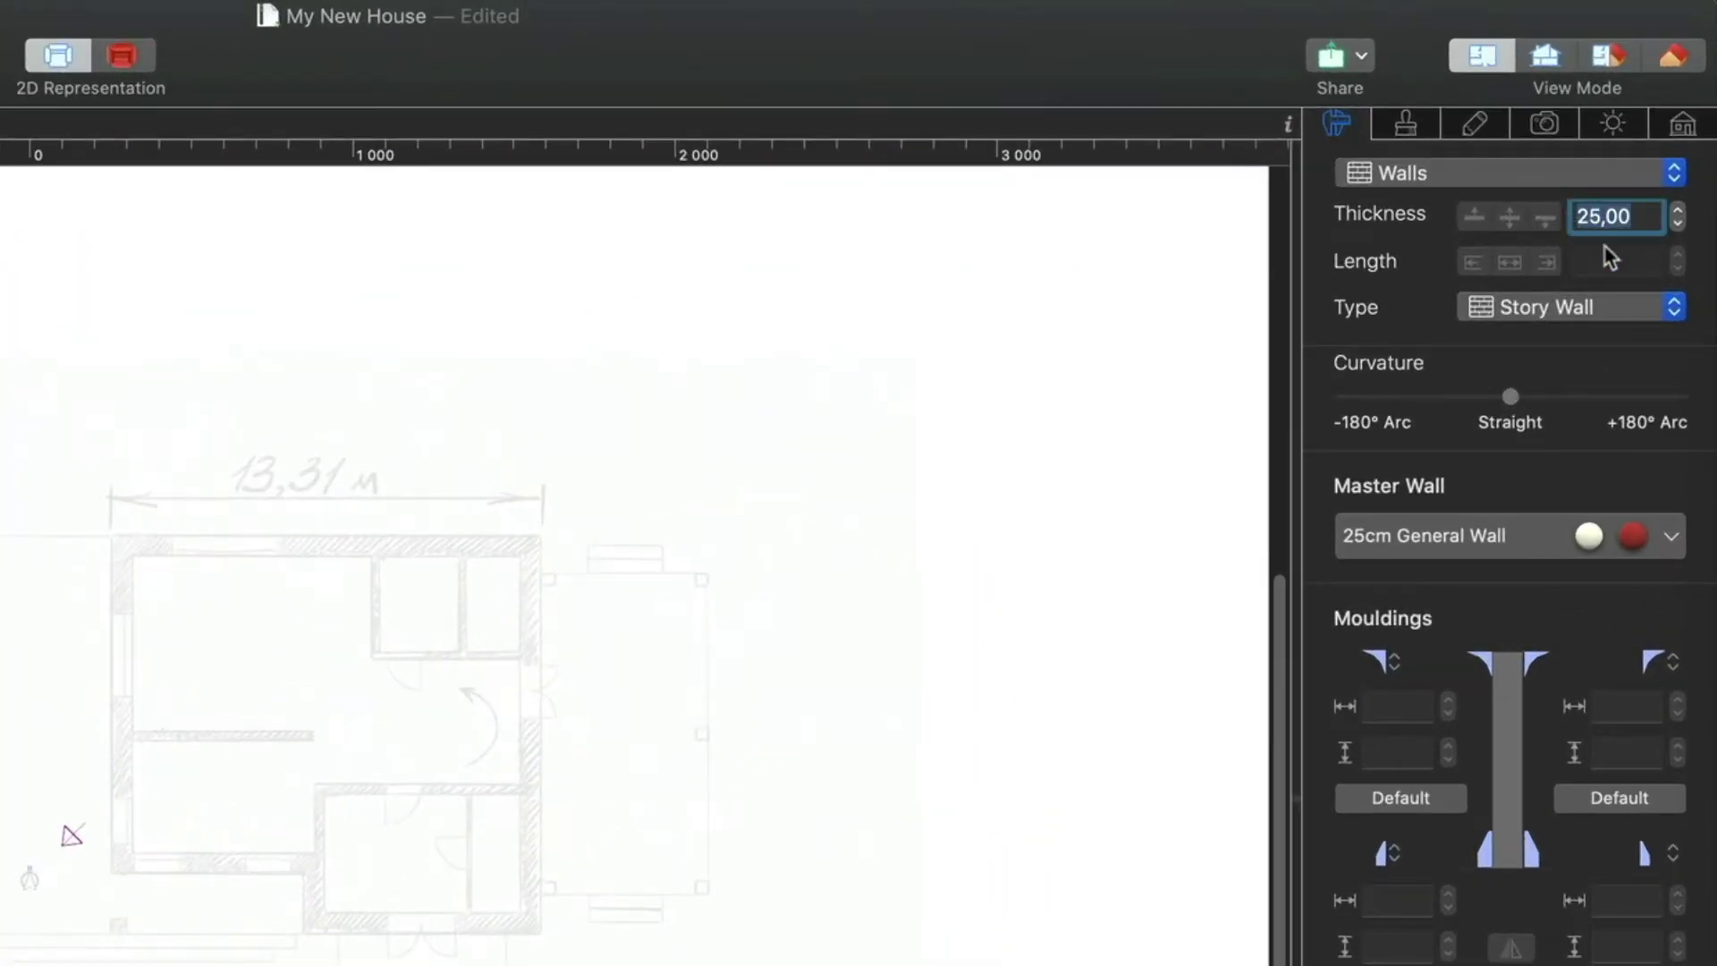
type("50")
key("Return")
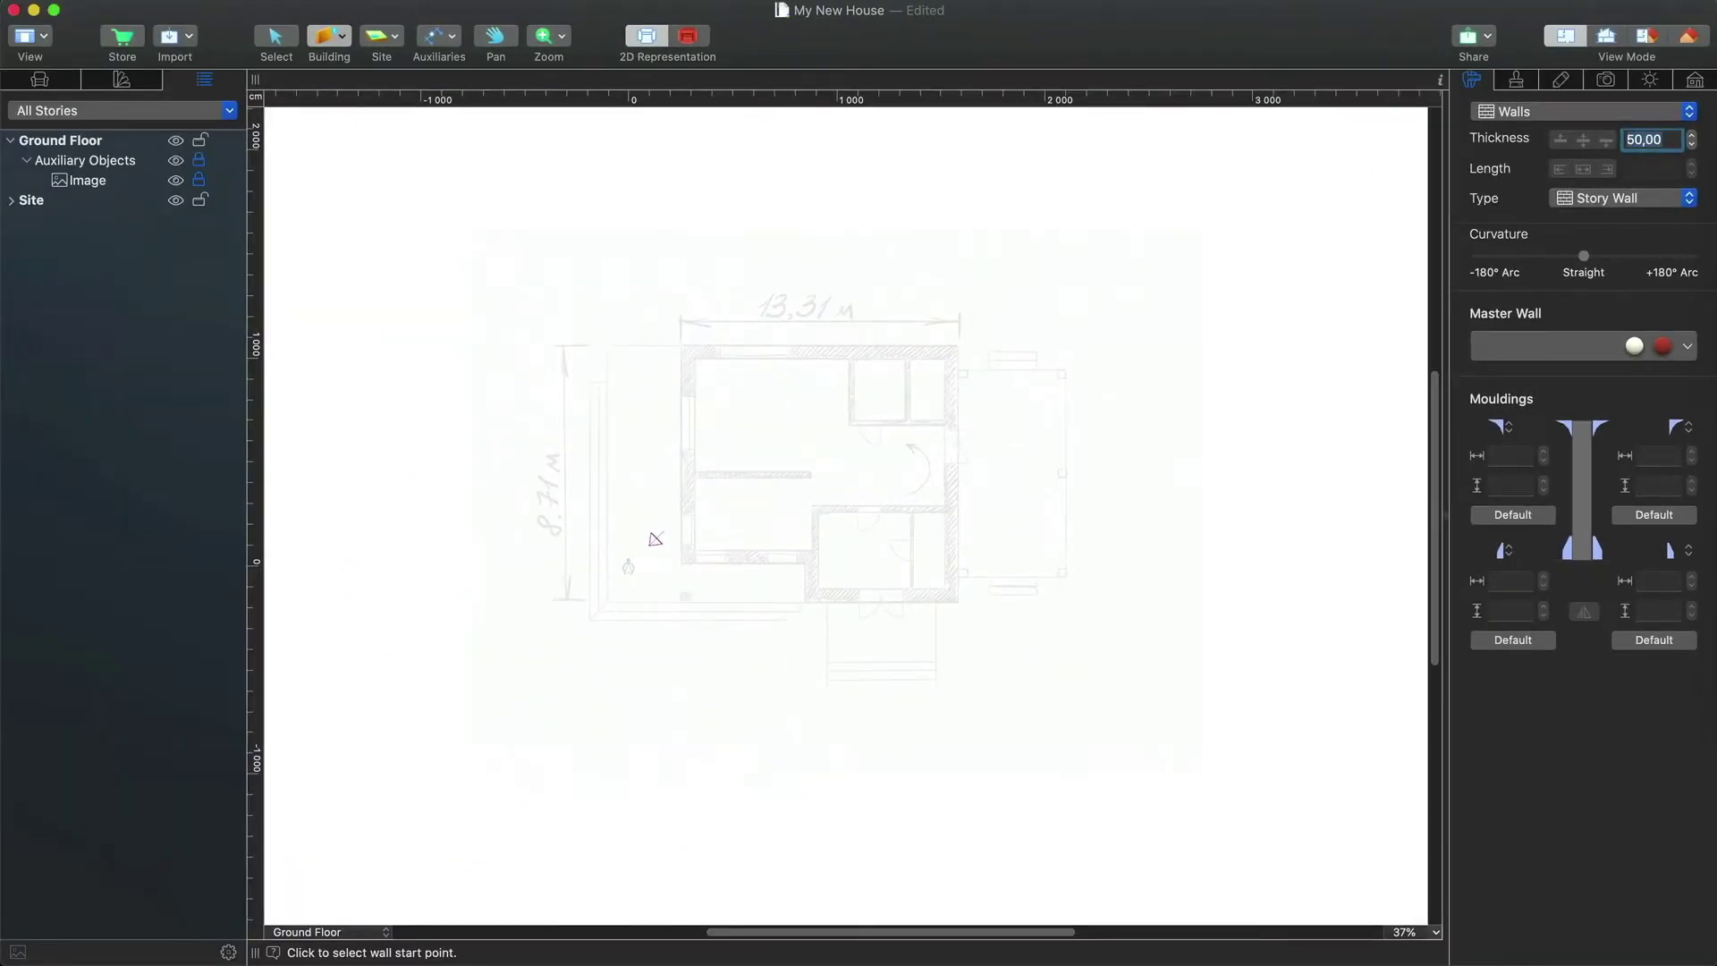
scroll(912, 370, "up", 3)
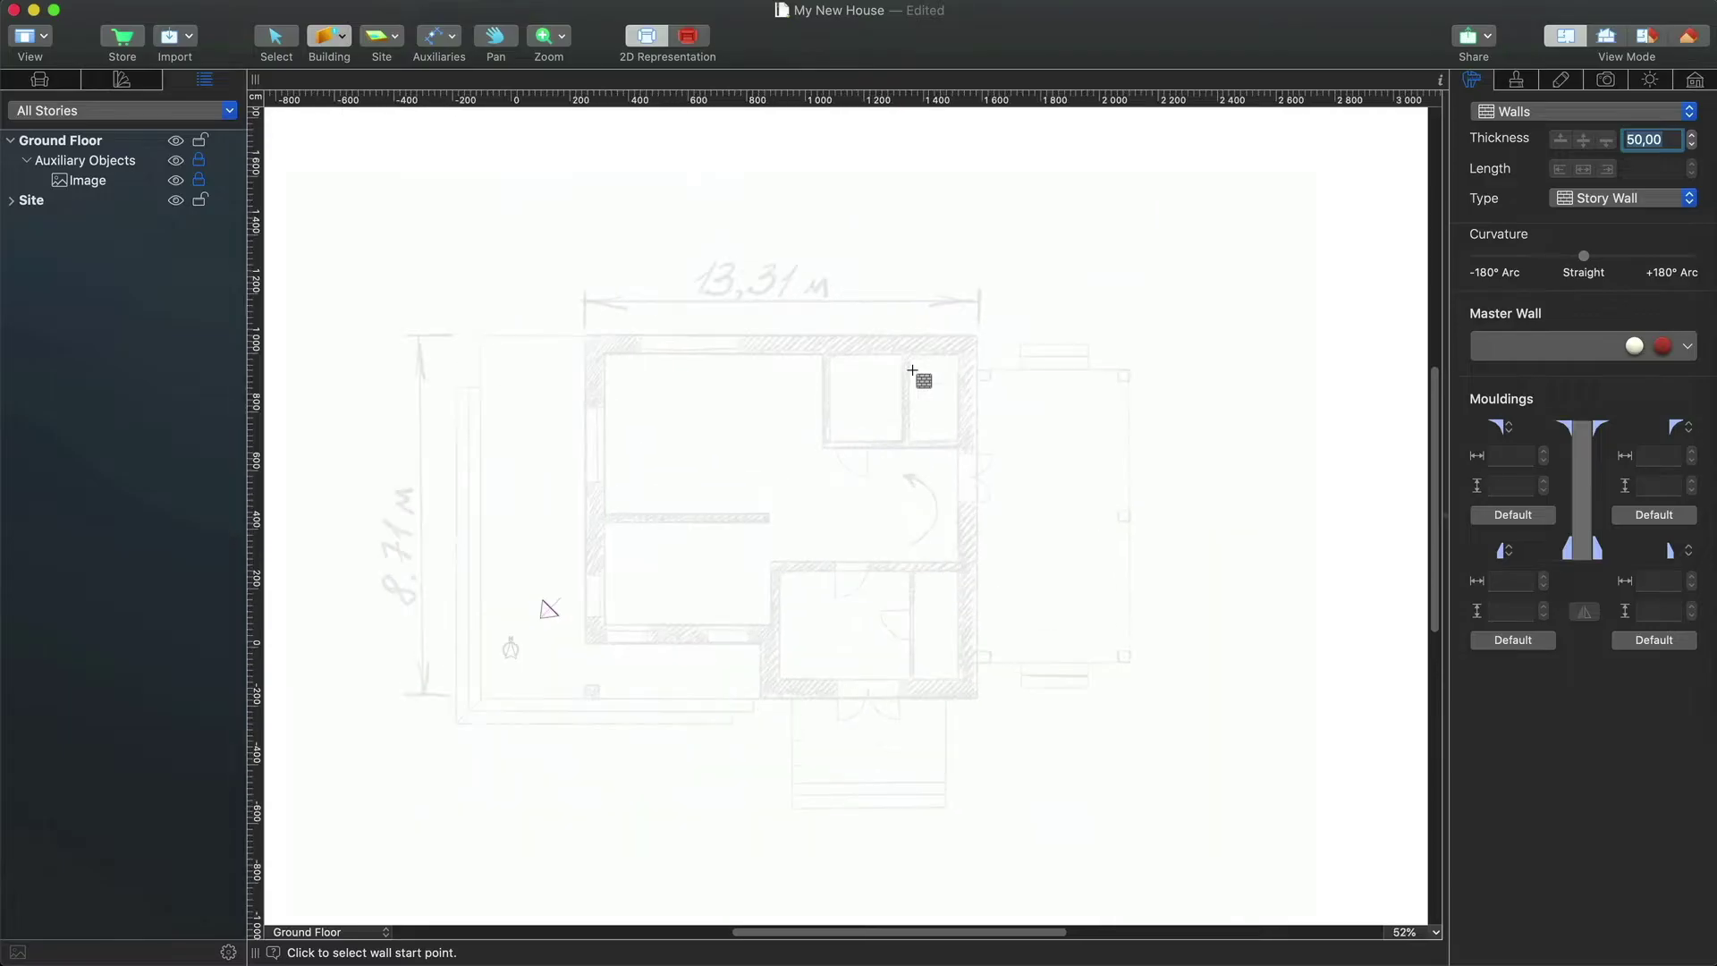
scroll(752, 387, "up", 5)
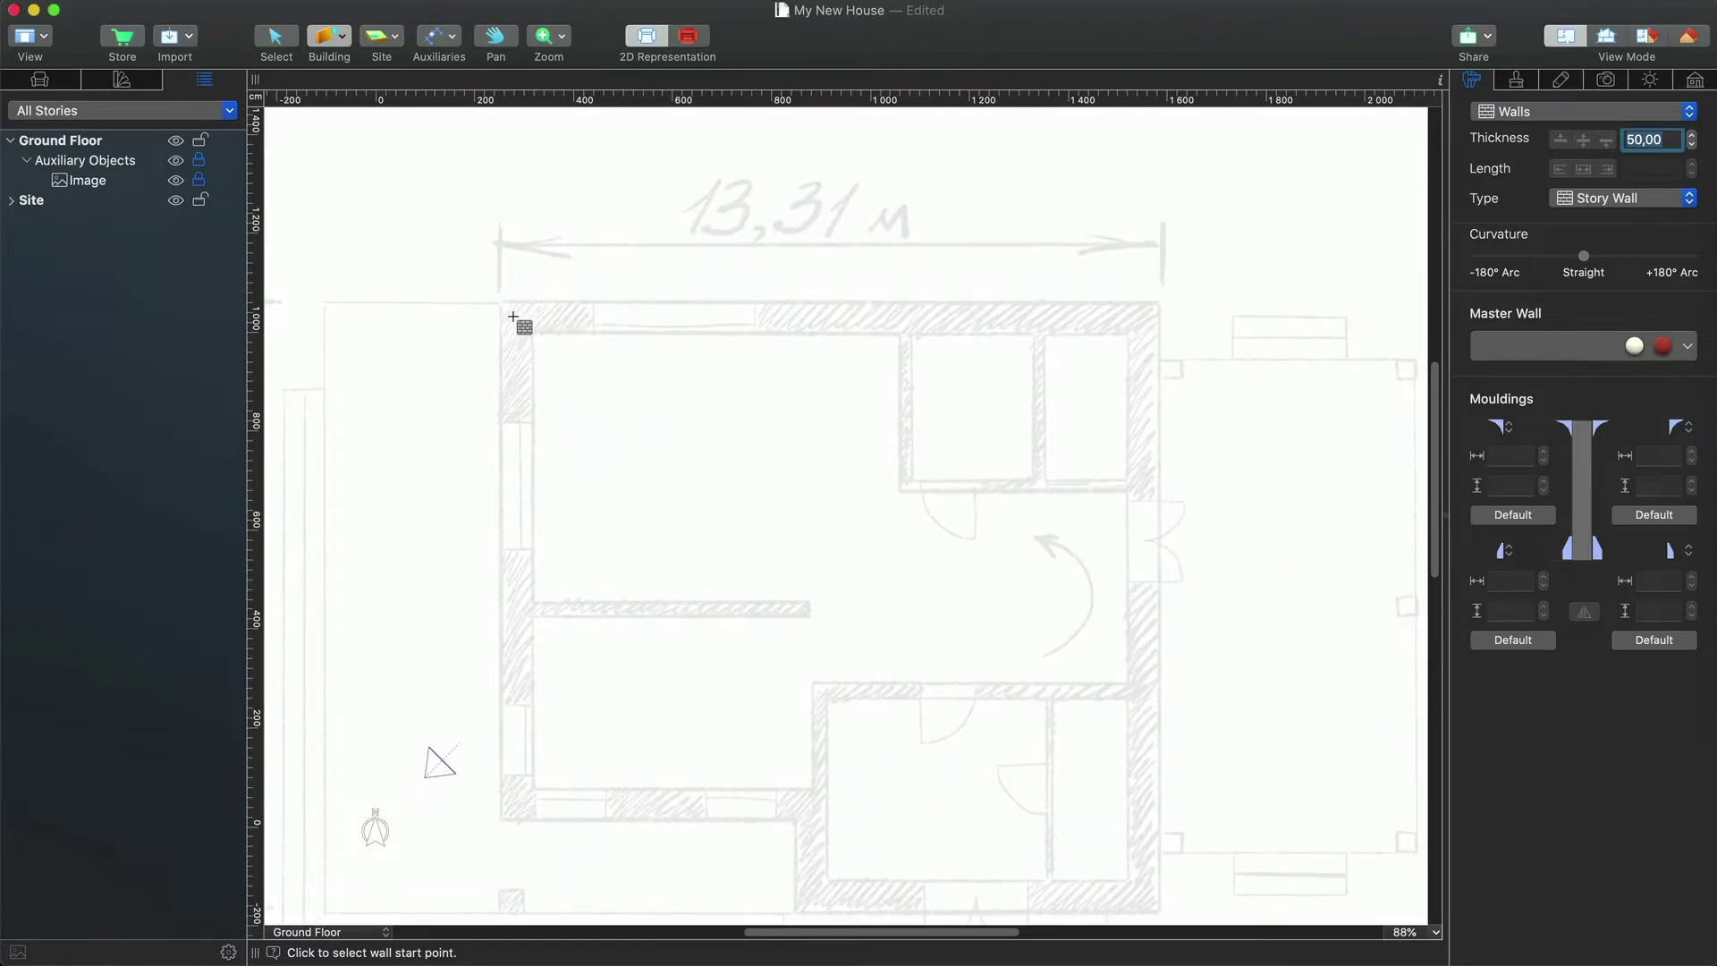
left_click(514, 316)
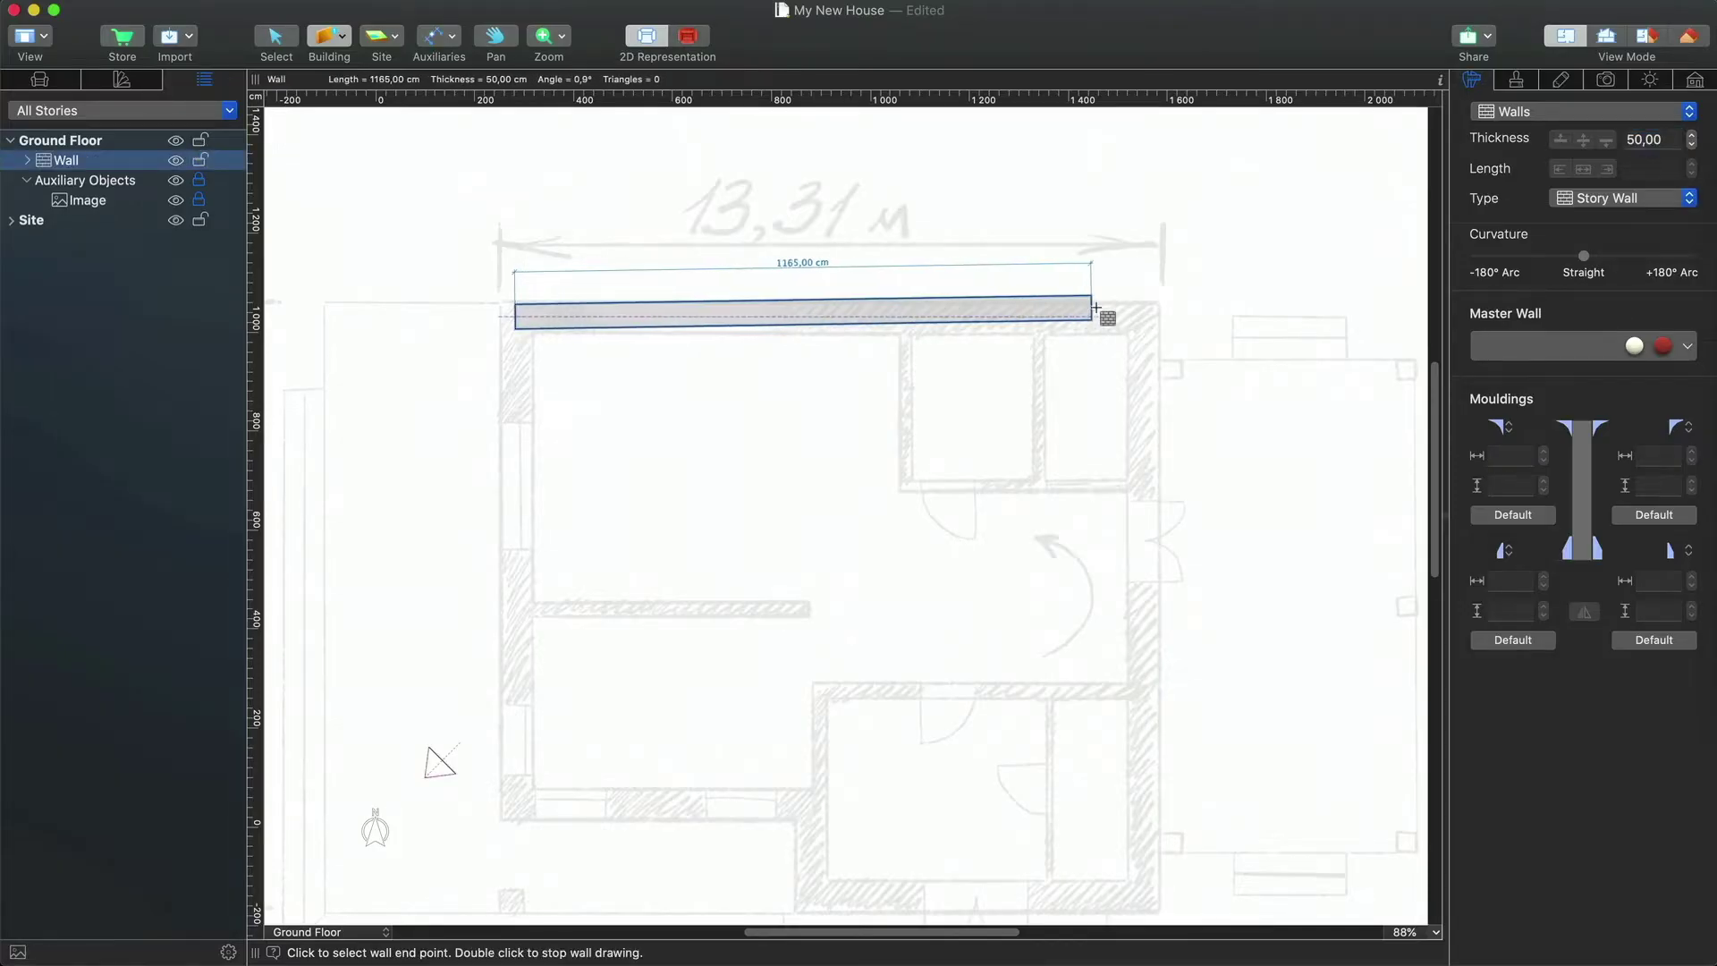
left_click(1132, 316)
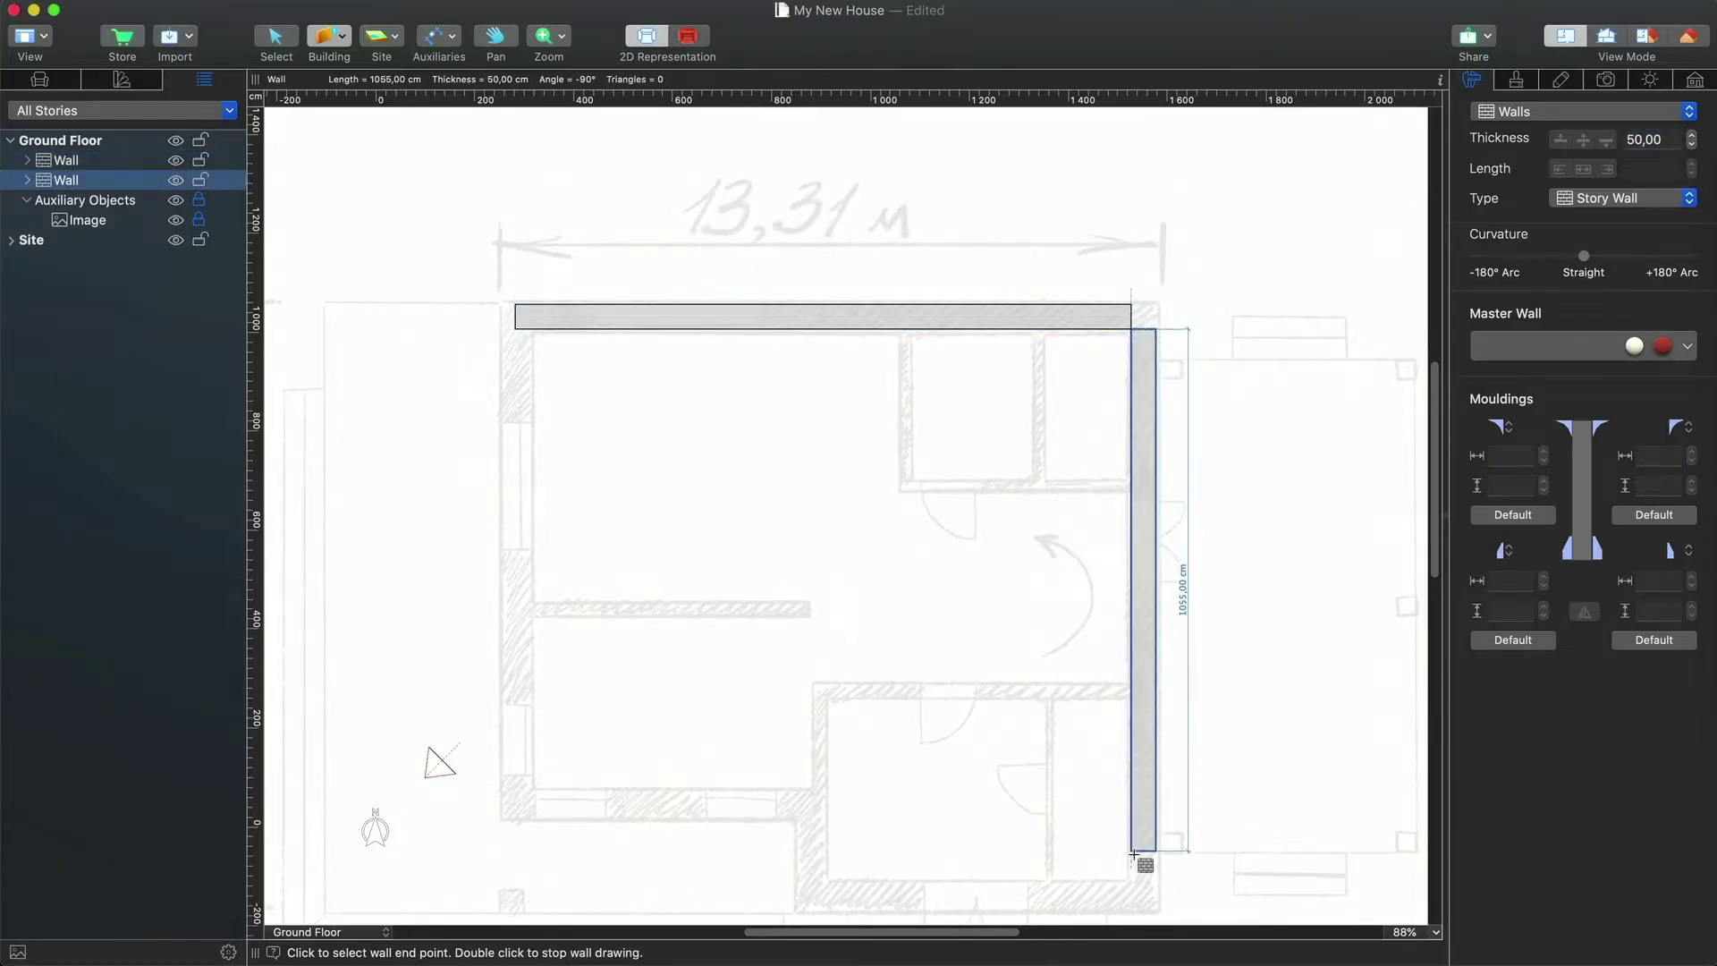
left_click(1131, 891)
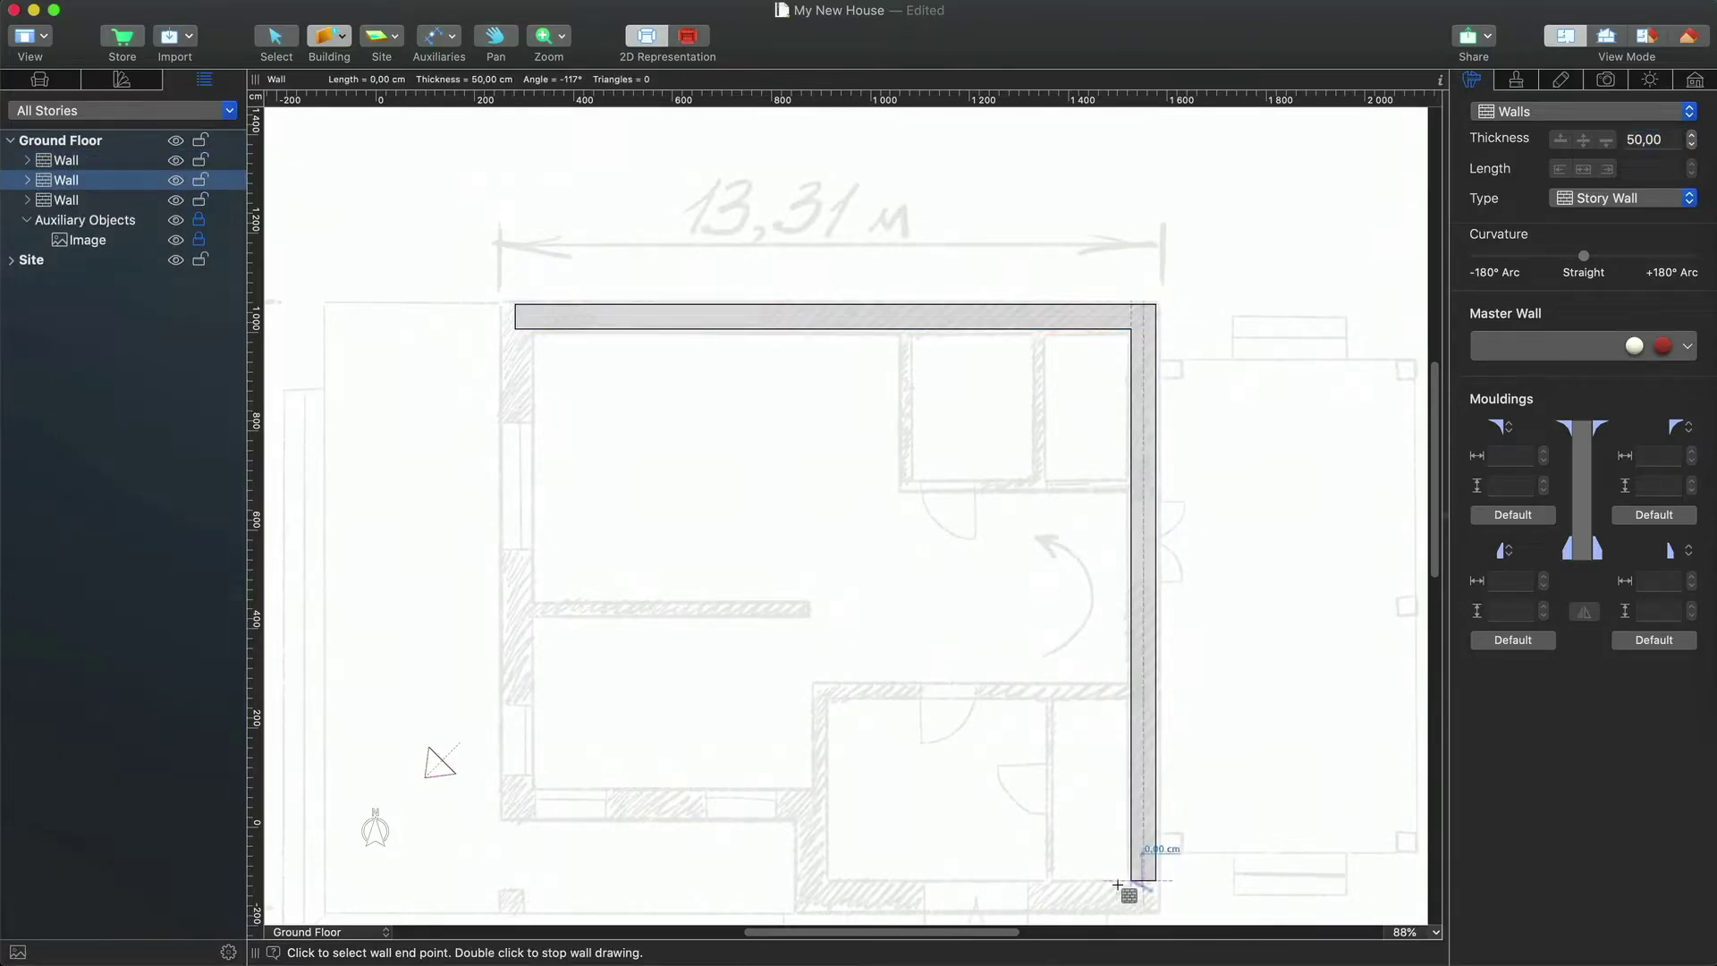
- Continue the 50 cm outer walls along the lower edge, around its step, and up the left side to close the outline
left_click(821, 849)
left_click(815, 786, "shift")
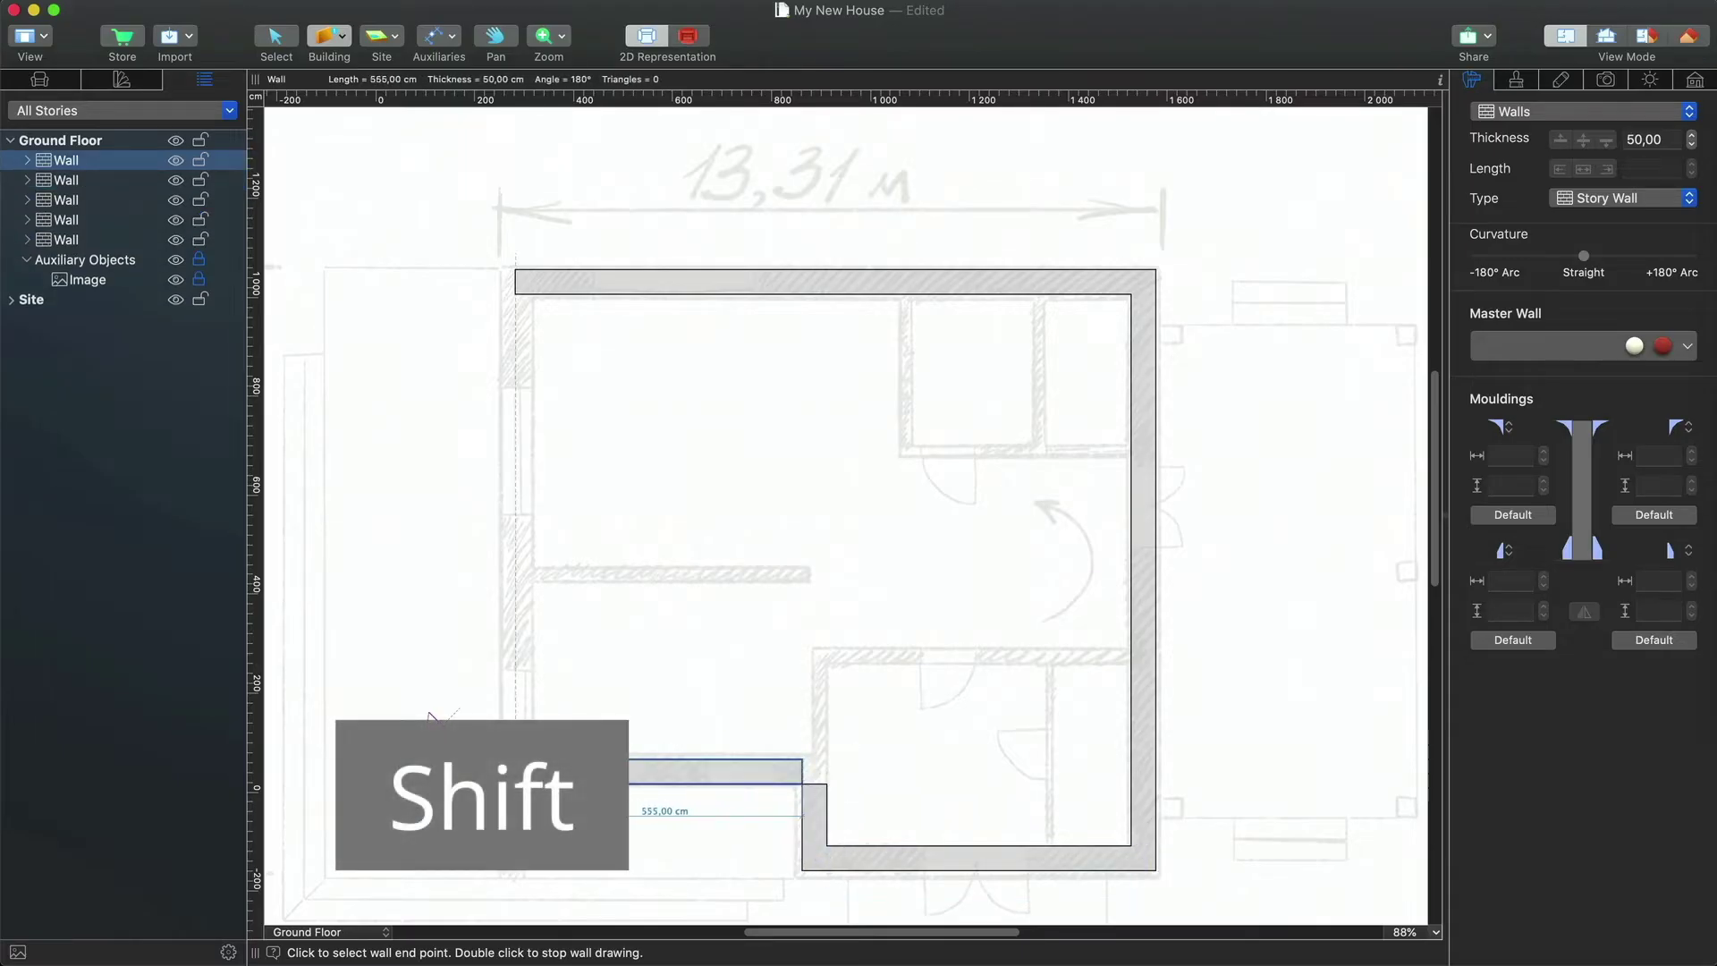
left_click(517, 772, "shift")
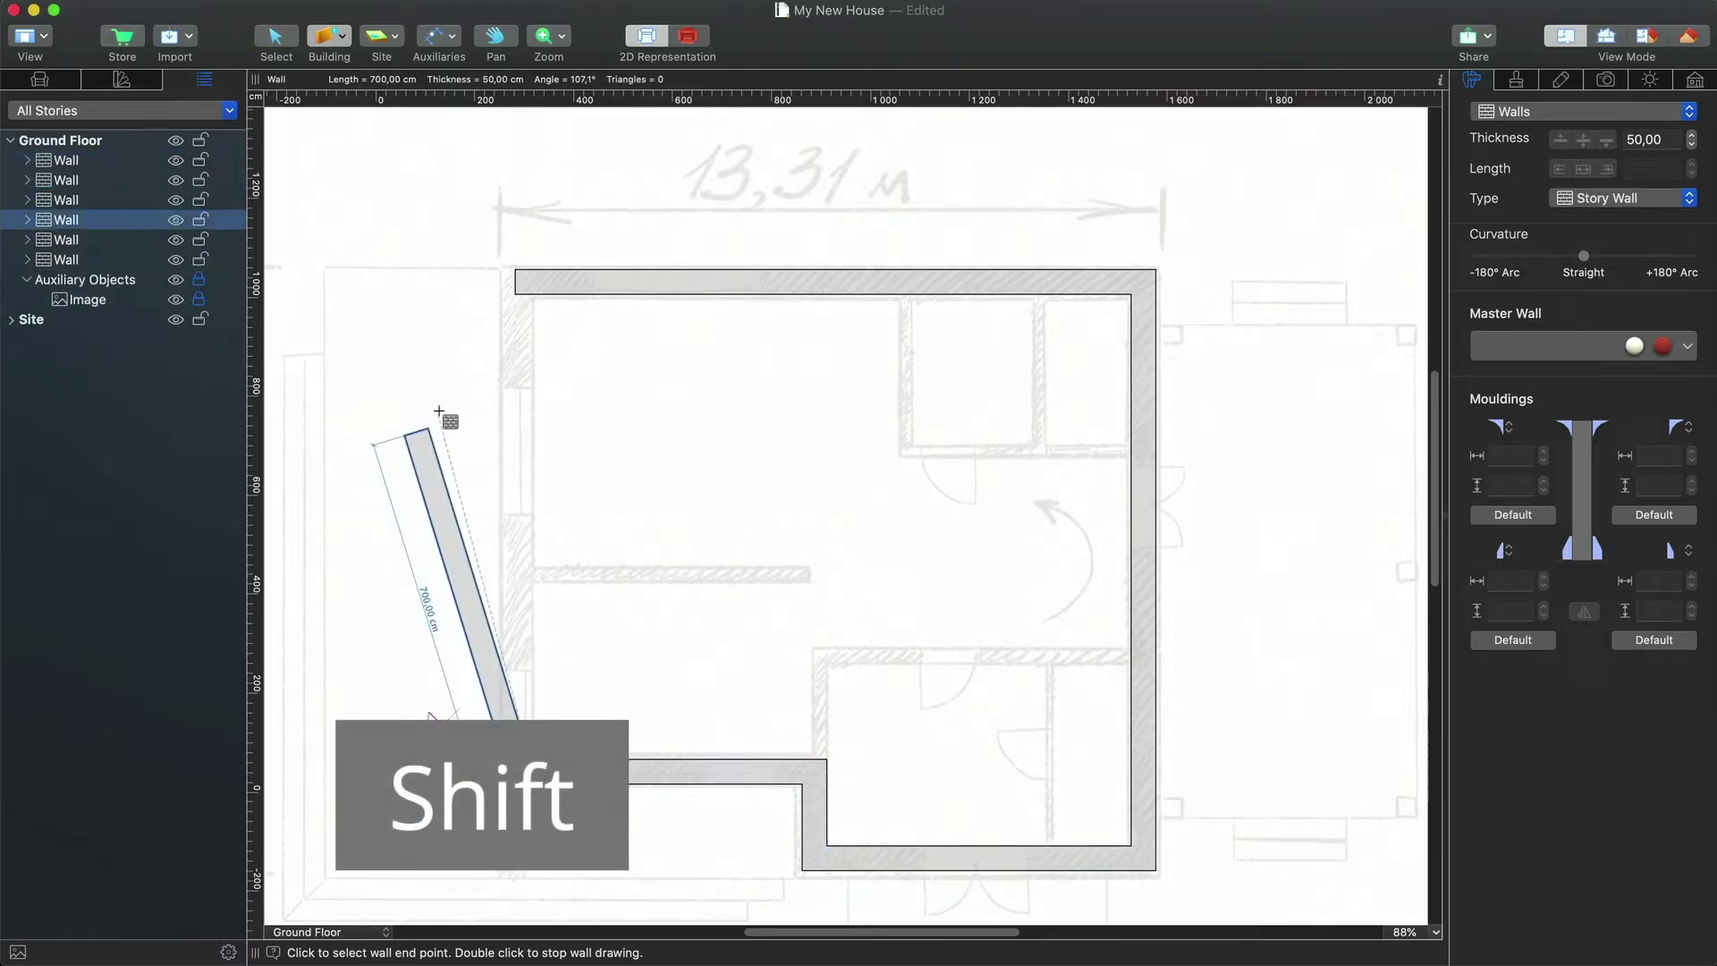
left_click(528, 282)
scroll(550, 372, "down", 2)
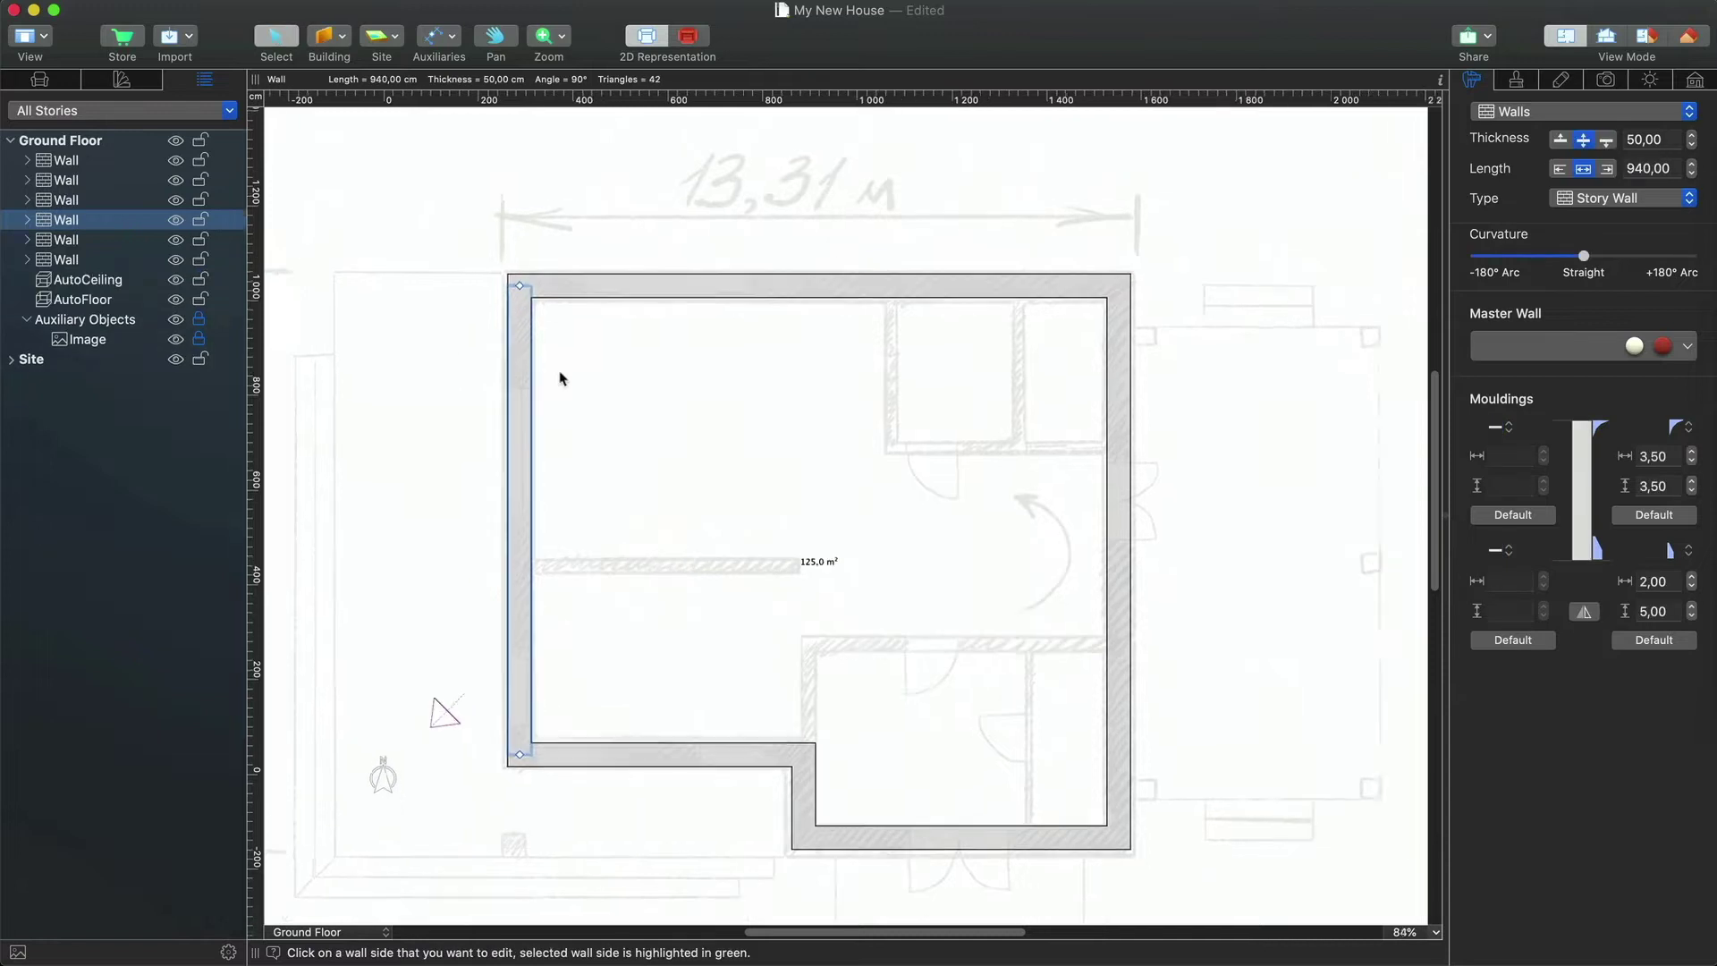
- Shift the lower outer walls and the short wall at the step so they line up with the floor plan sketch
left_click(1073, 562)
left_click(908, 799)
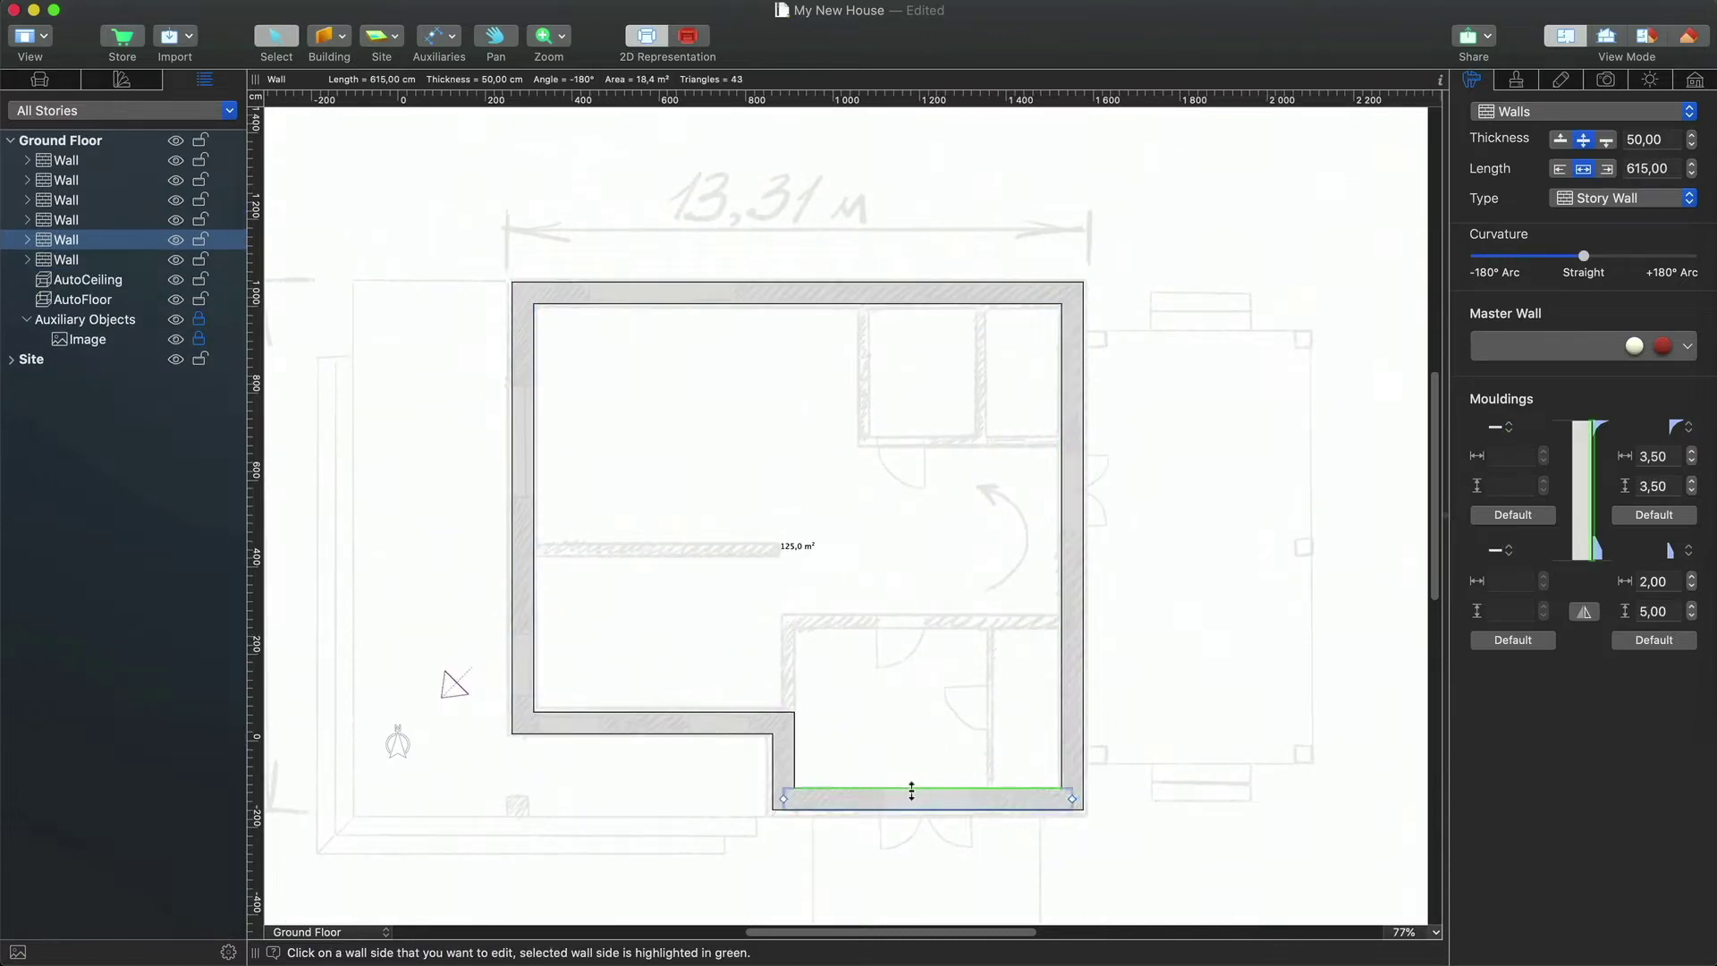
left_click_drag(907, 807, 908, 791)
left_click(784, 760)
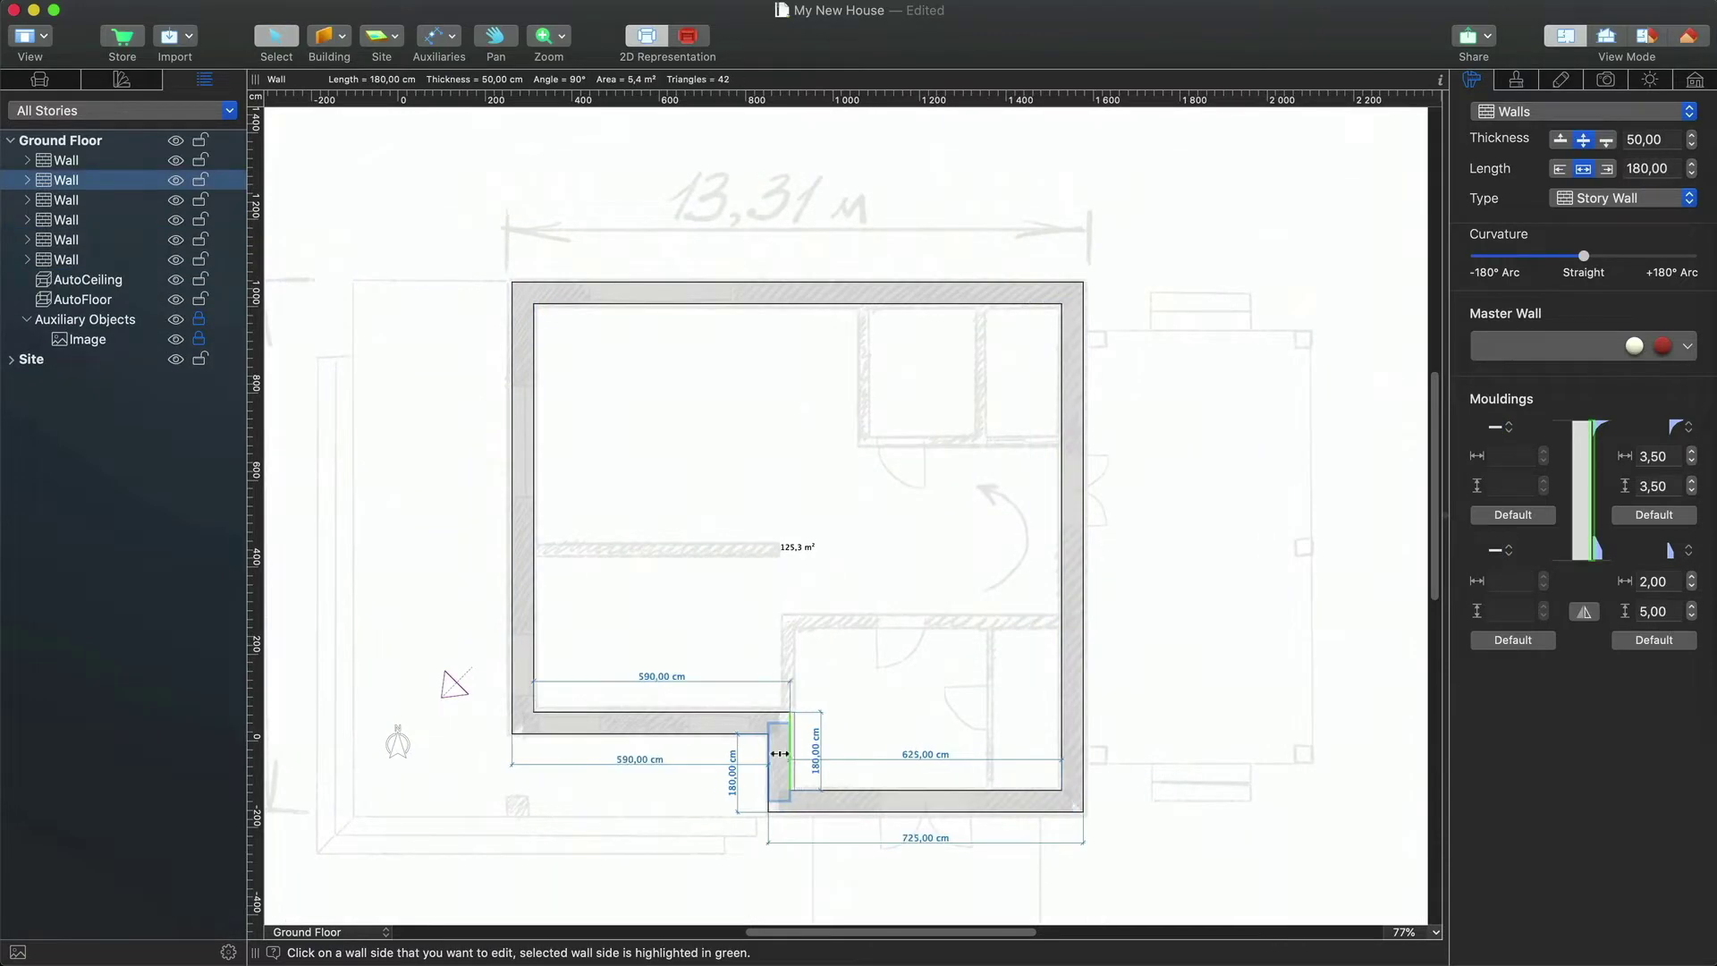
left_click_drag(782, 754, 779, 754)
left_click(704, 713)
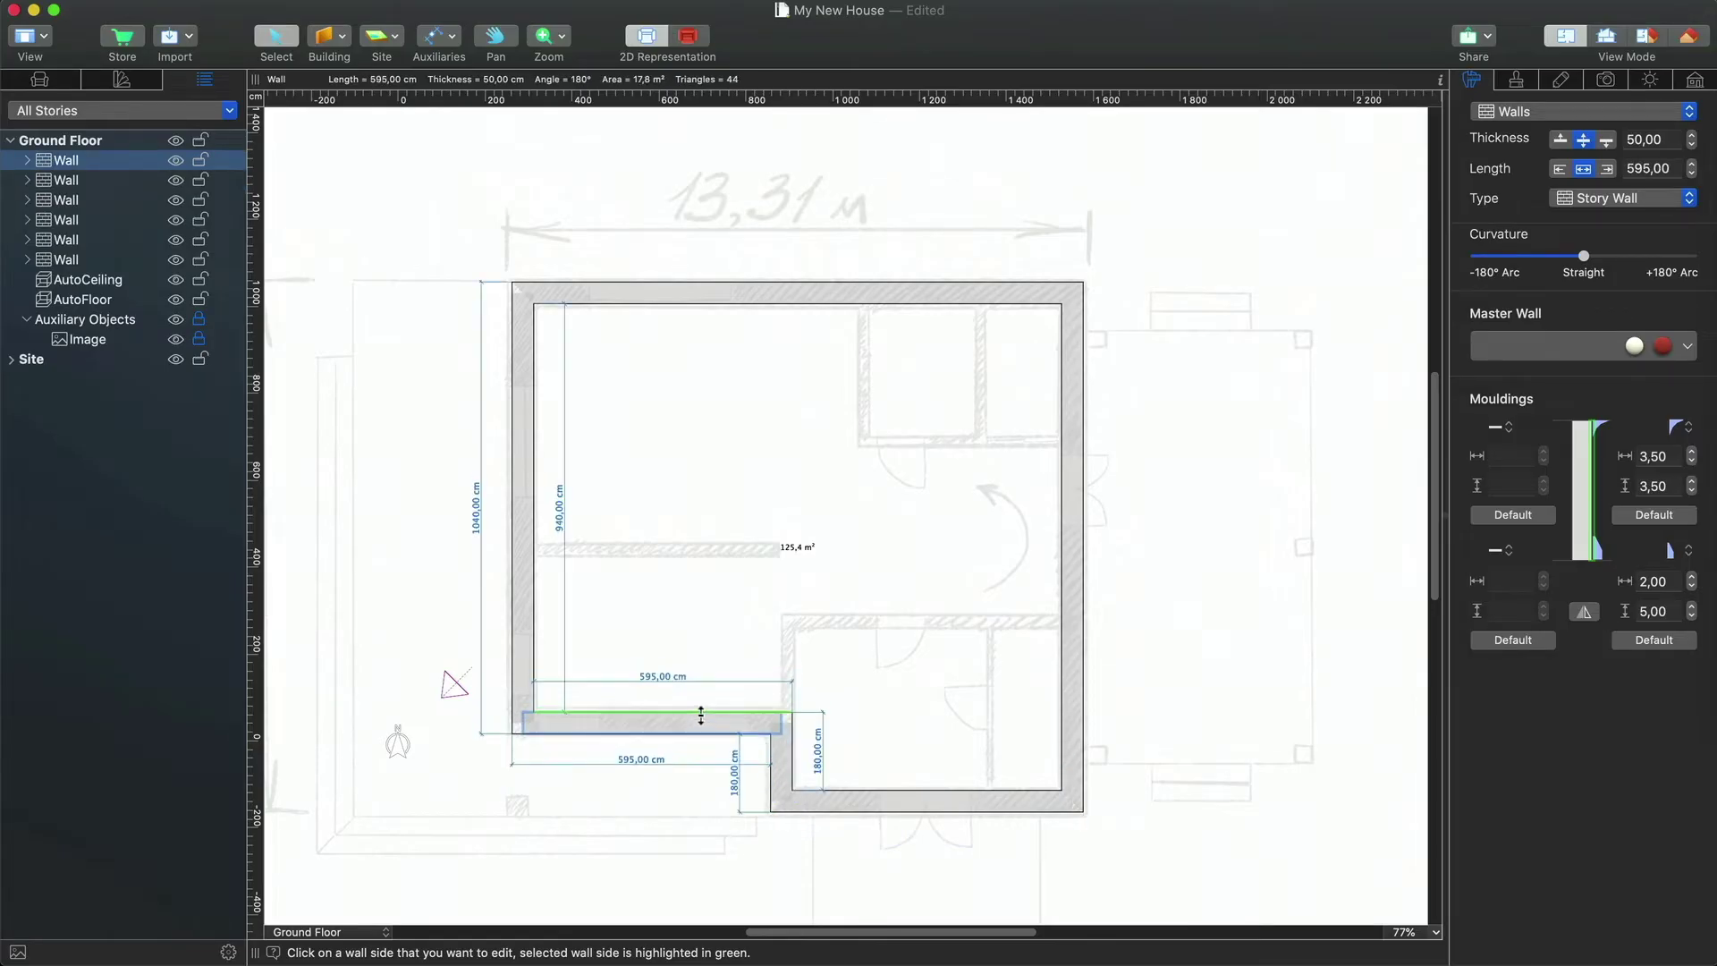
left_click(703, 715)
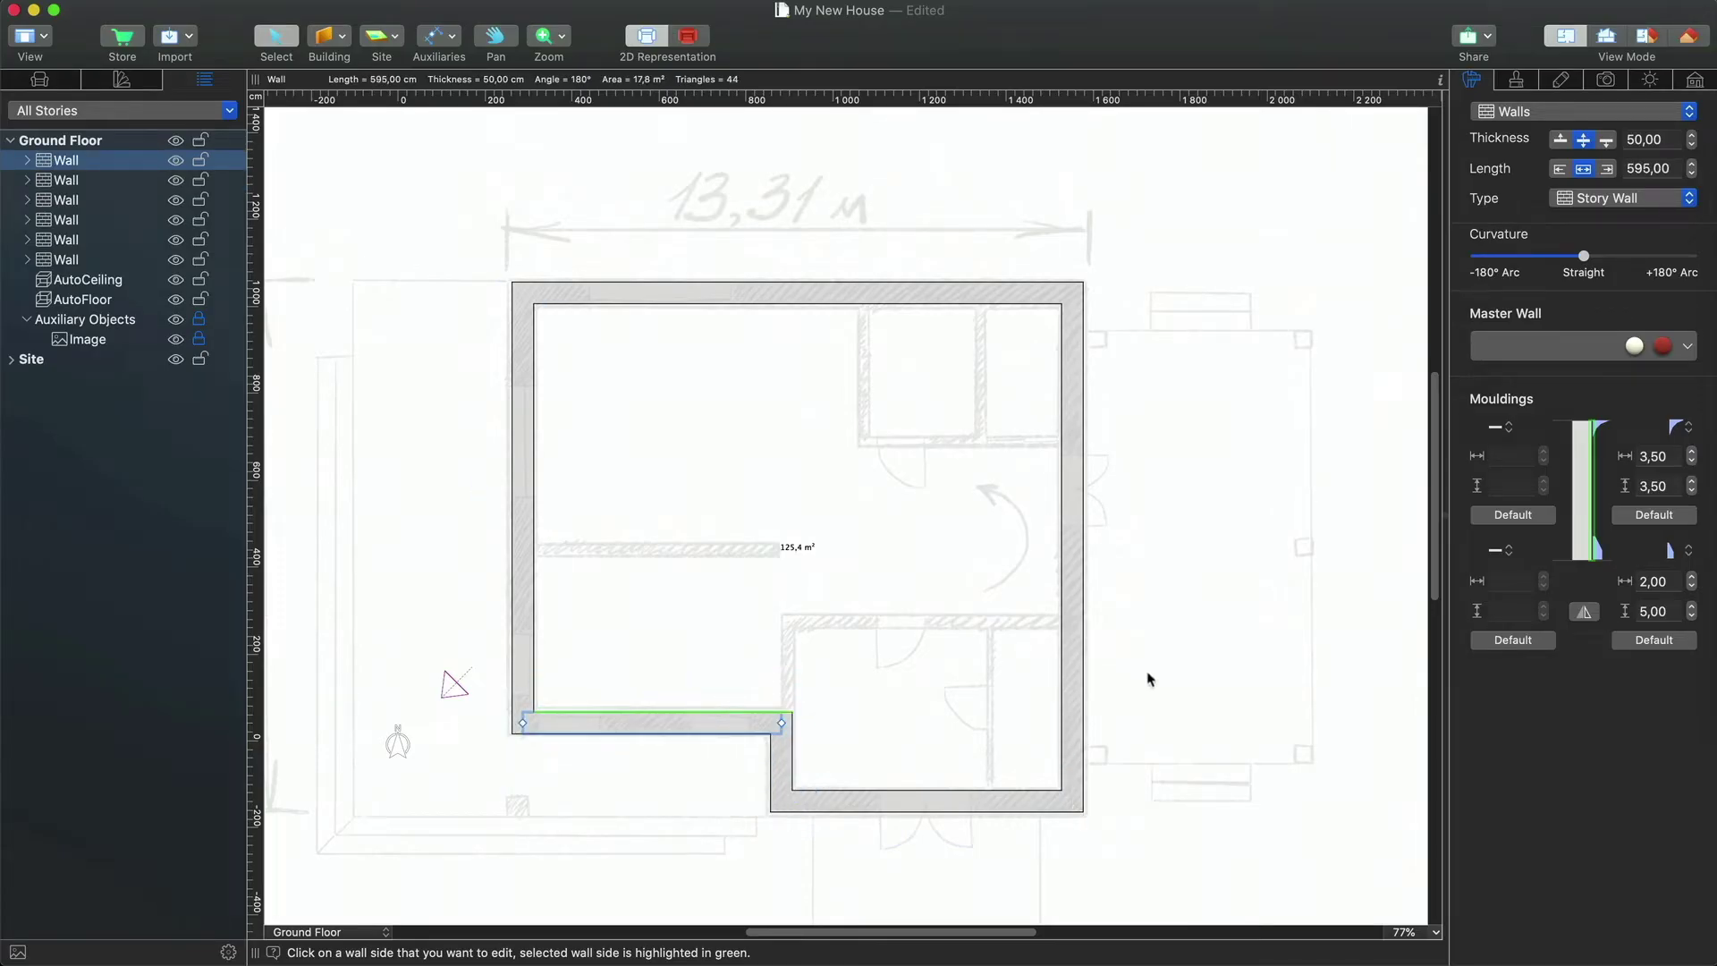
left_click(1187, 652)
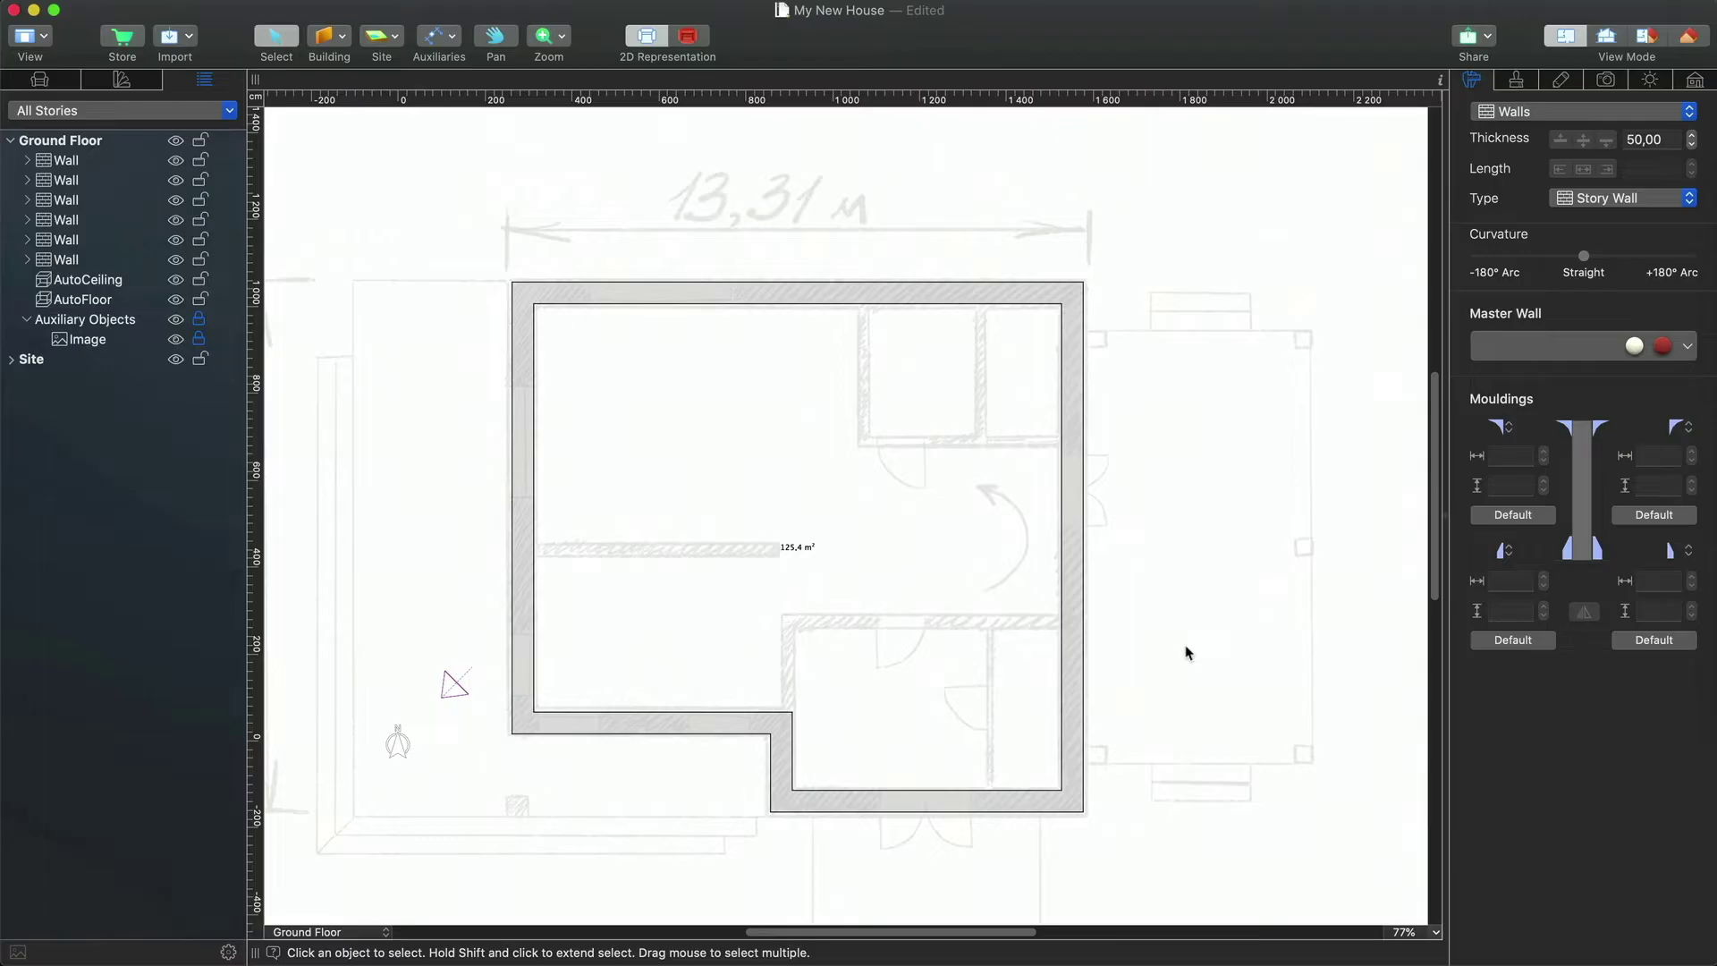
- Draw 20 cm thick interior walls for the 595 cm middle partition and the left and upper sides of the lower-right room
key("w")
left_click(523, 549)
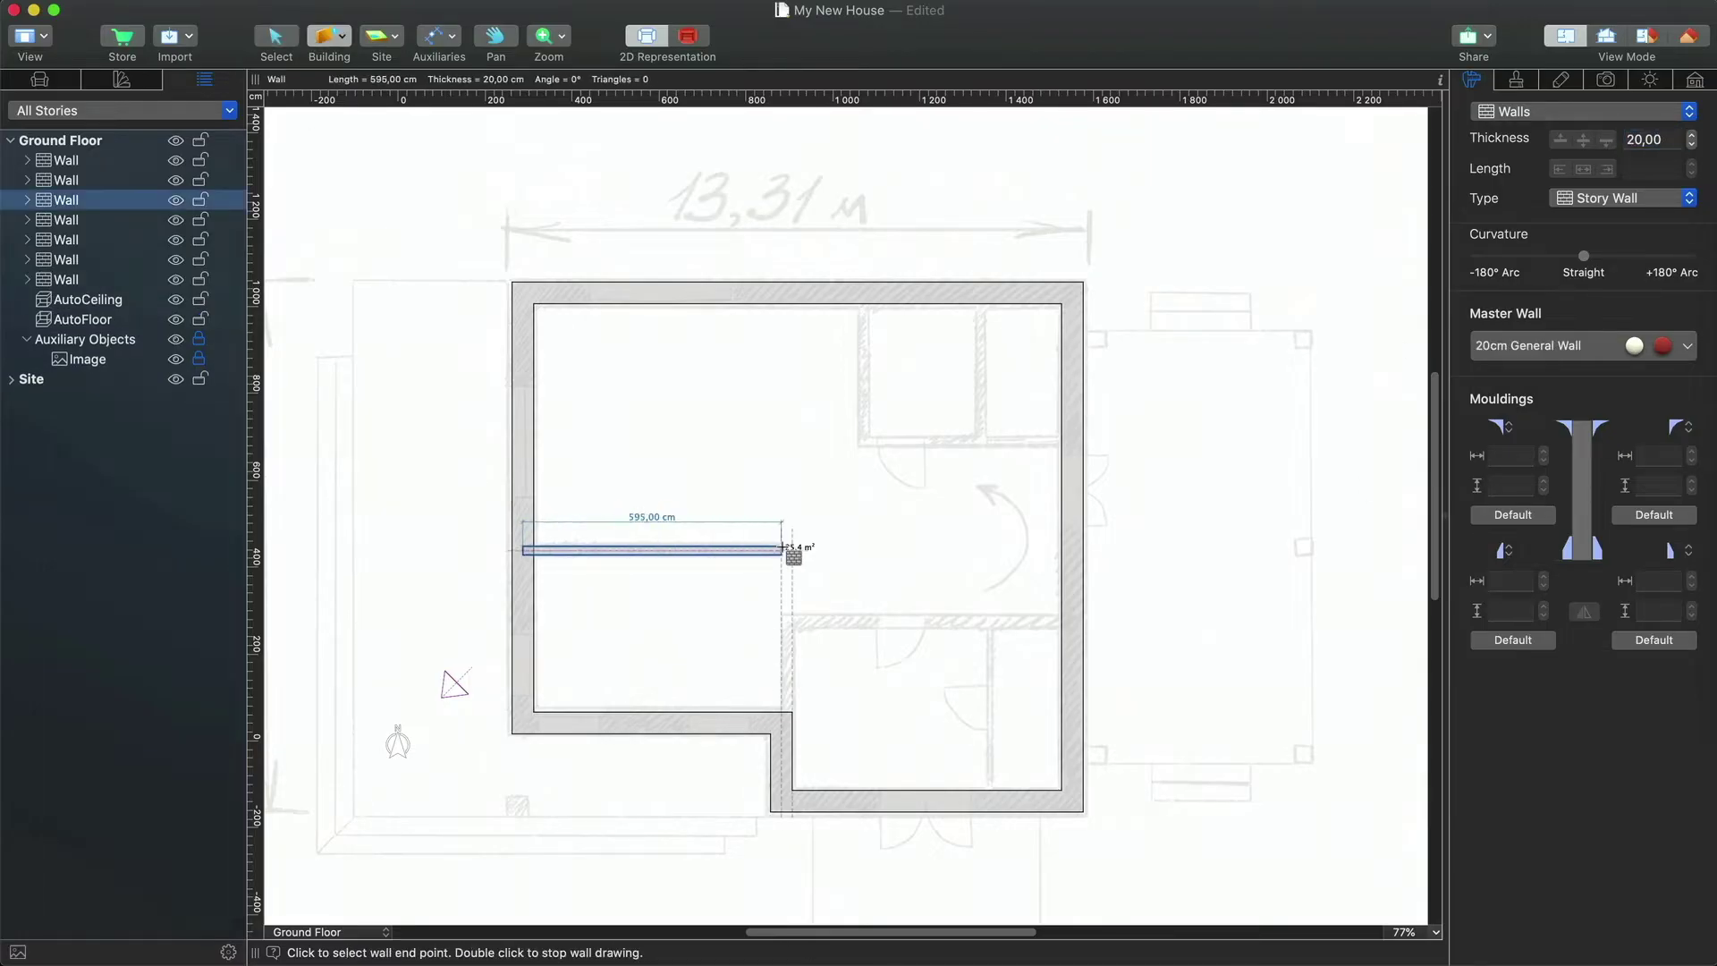
double_click(782, 548)
left_click(779, 713)
left_click(778, 626)
double_click(1072, 625)
key("Escape")
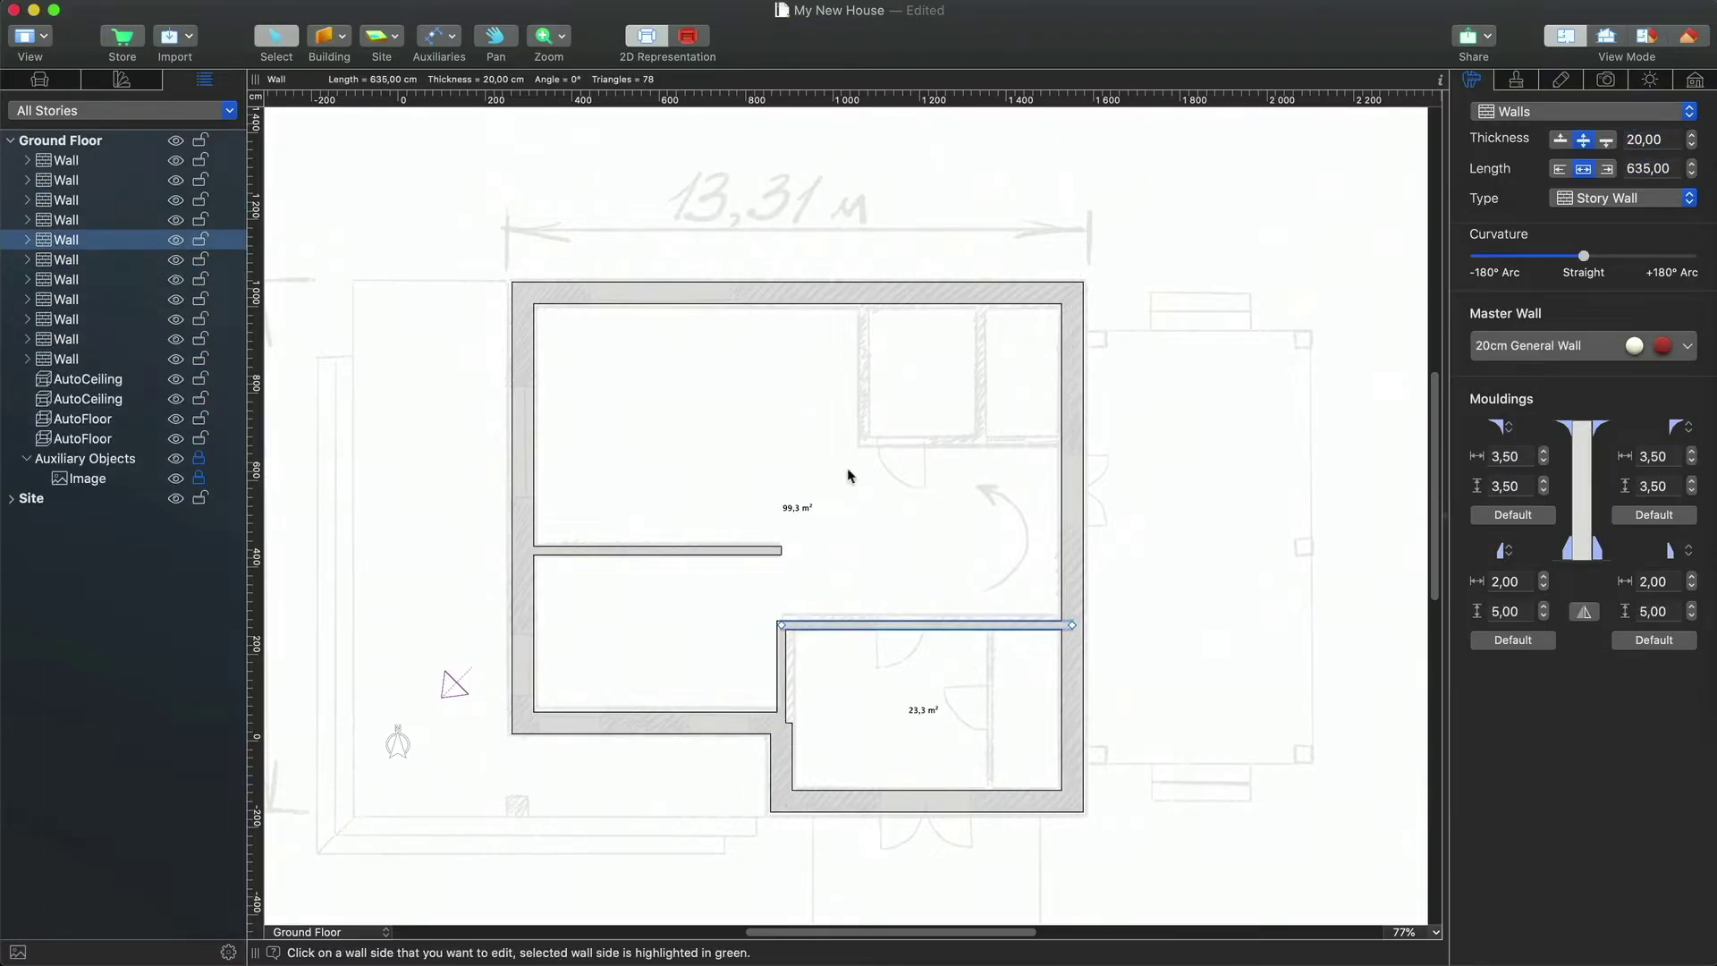
- Enclose the upper-right corner with 20 cm thick interior walls and split it into two rooms with a vertical divider
key("w")
left_click(862, 292)
left_click(861, 442)
double_click(1061, 442)
key("Escape")
key("w")
left_click(976, 293)
double_click(976, 442)
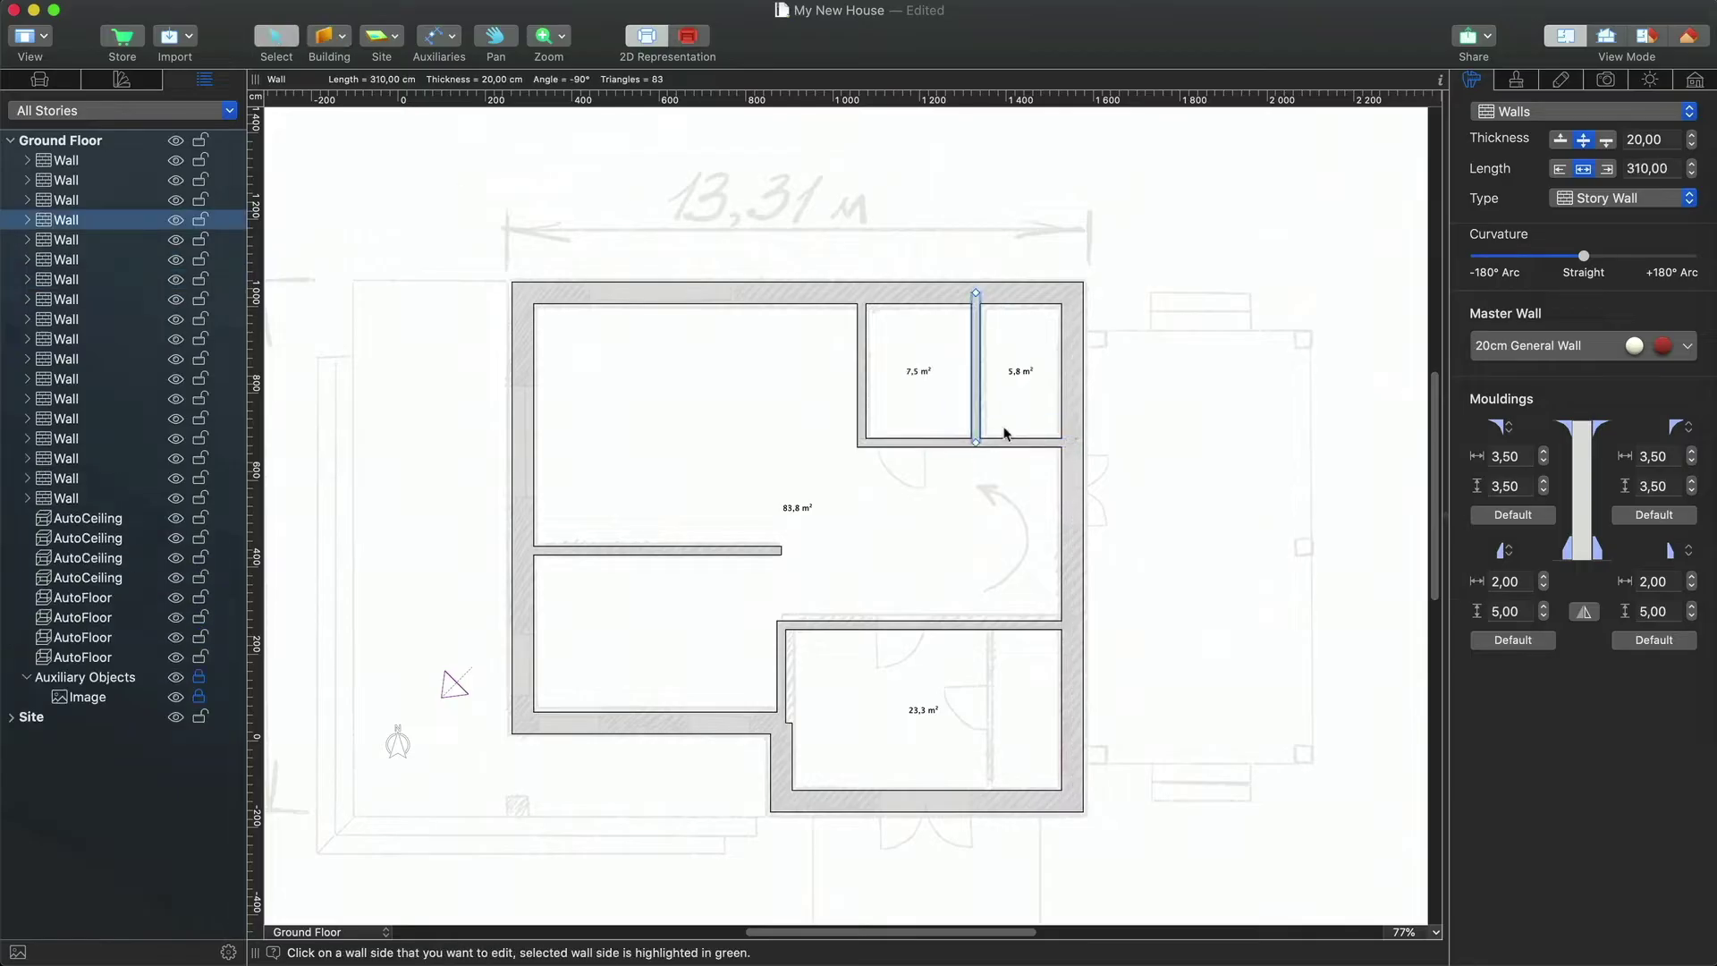
- Align the divider between the upper-right rooms and the lower-right room's upper and left interior walls with the sketch
scroll(1004, 433, "up", 5)
scroll(1055, 385, "left", 3)
scroll(1101, 333, "down", 5)
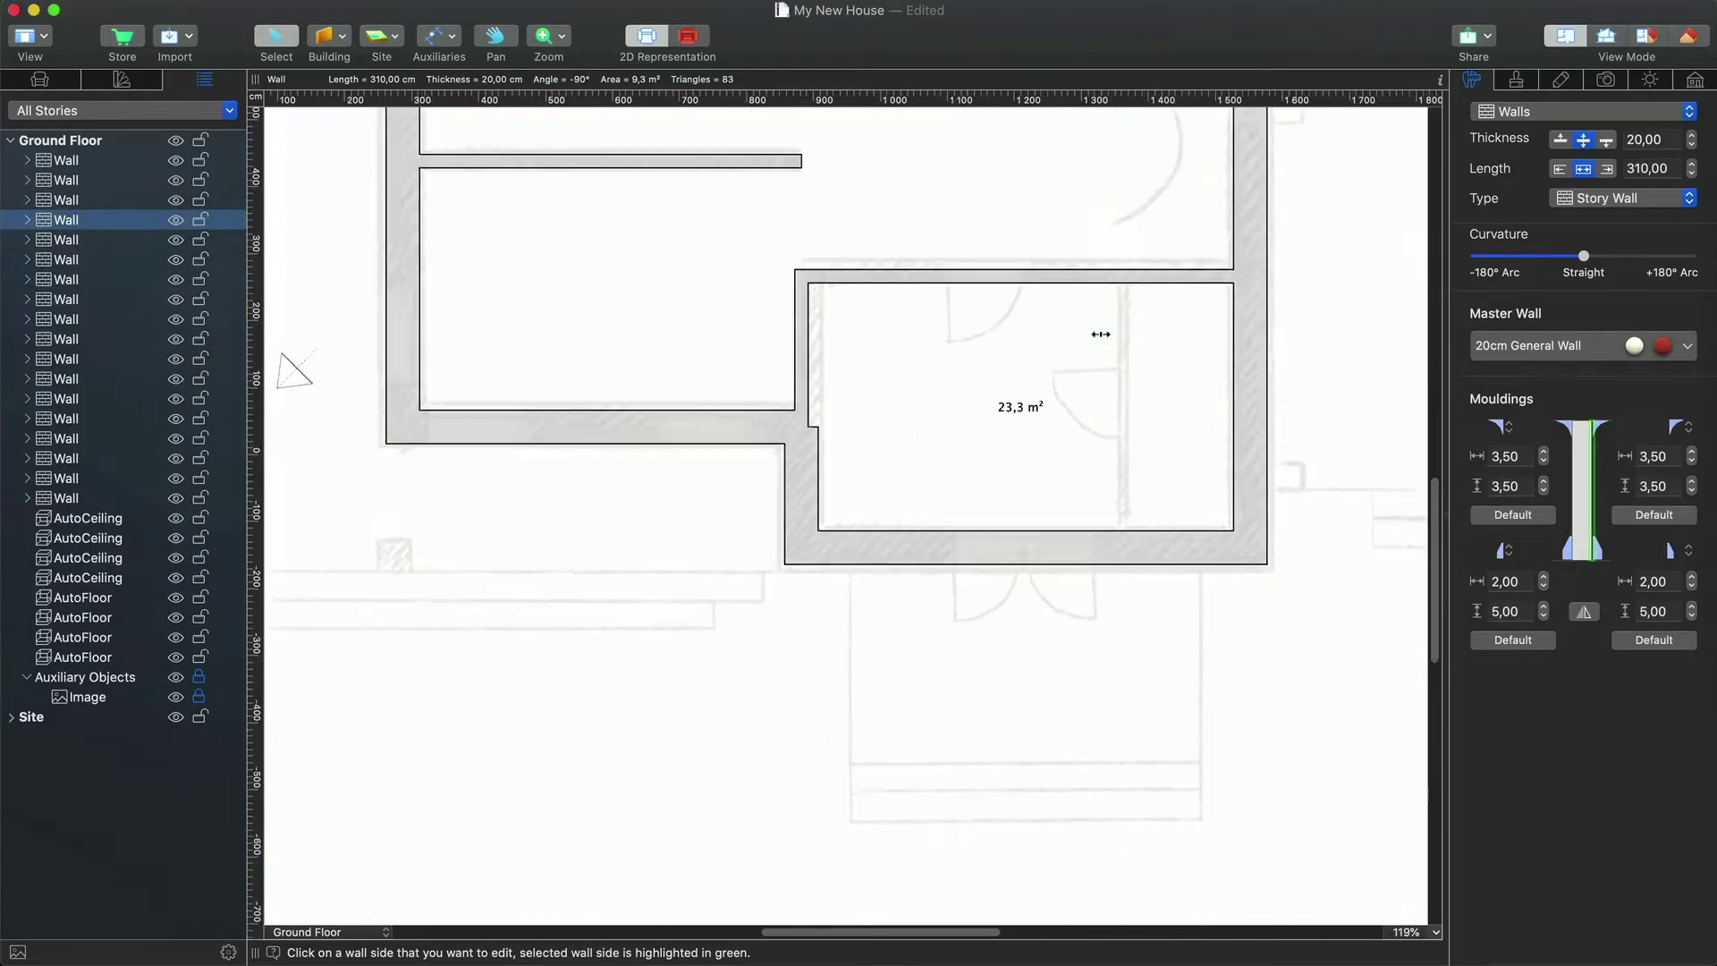
left_click(1073, 276)
scroll(813, 329, "up", 3)
left_click(813, 329)
scroll(813, 330, "up", 4)
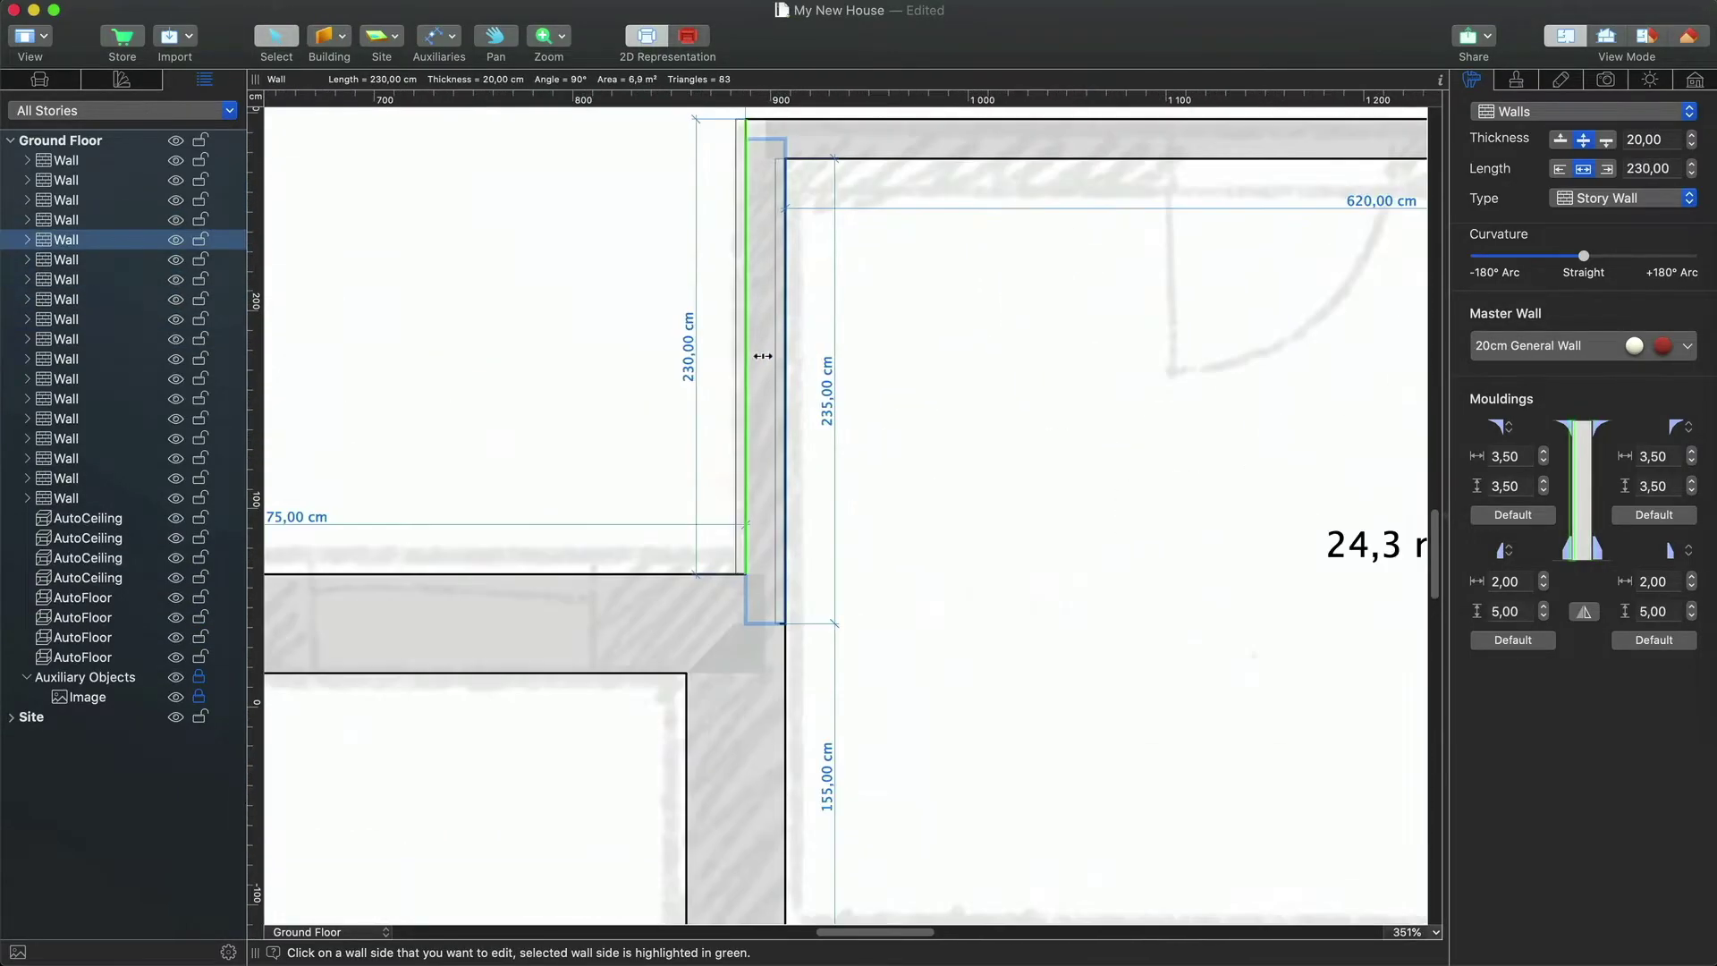
scroll(907, 379, "down", 5)
- Divide the lower-right room with a 10 cm thick vertical partition 390 cm long, following the sketch
key("w")
left_click(1052, 306)
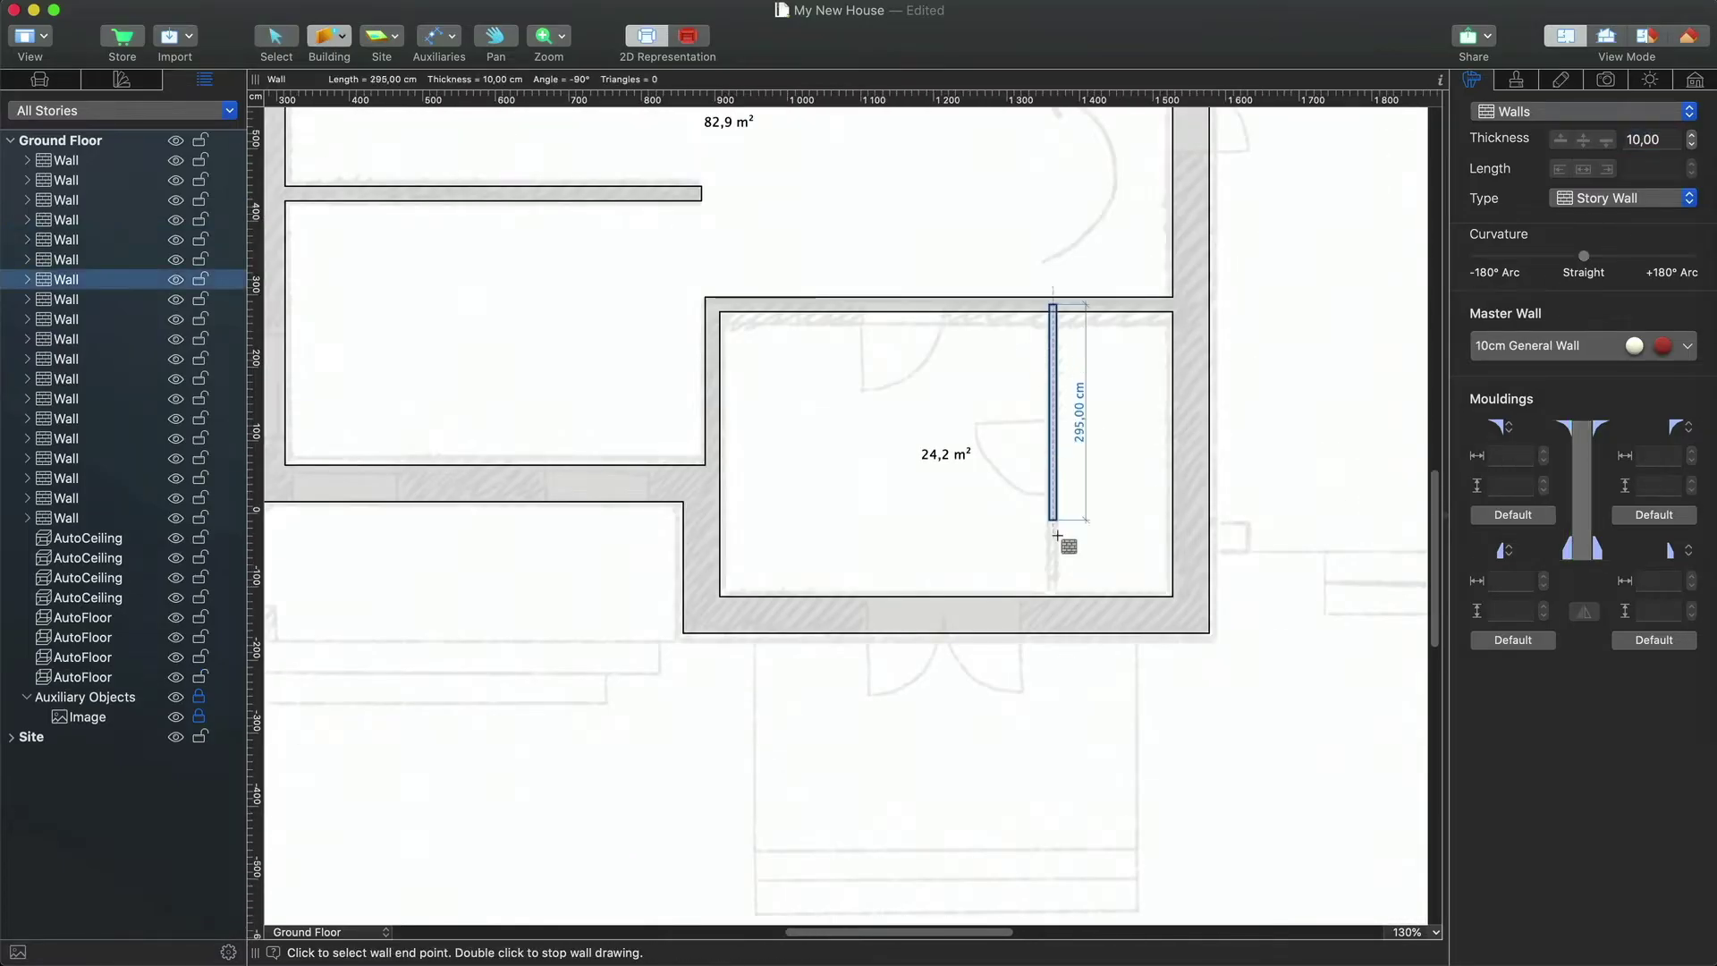
double_click(1052, 590)
scroll(1064, 581, "down", 3)
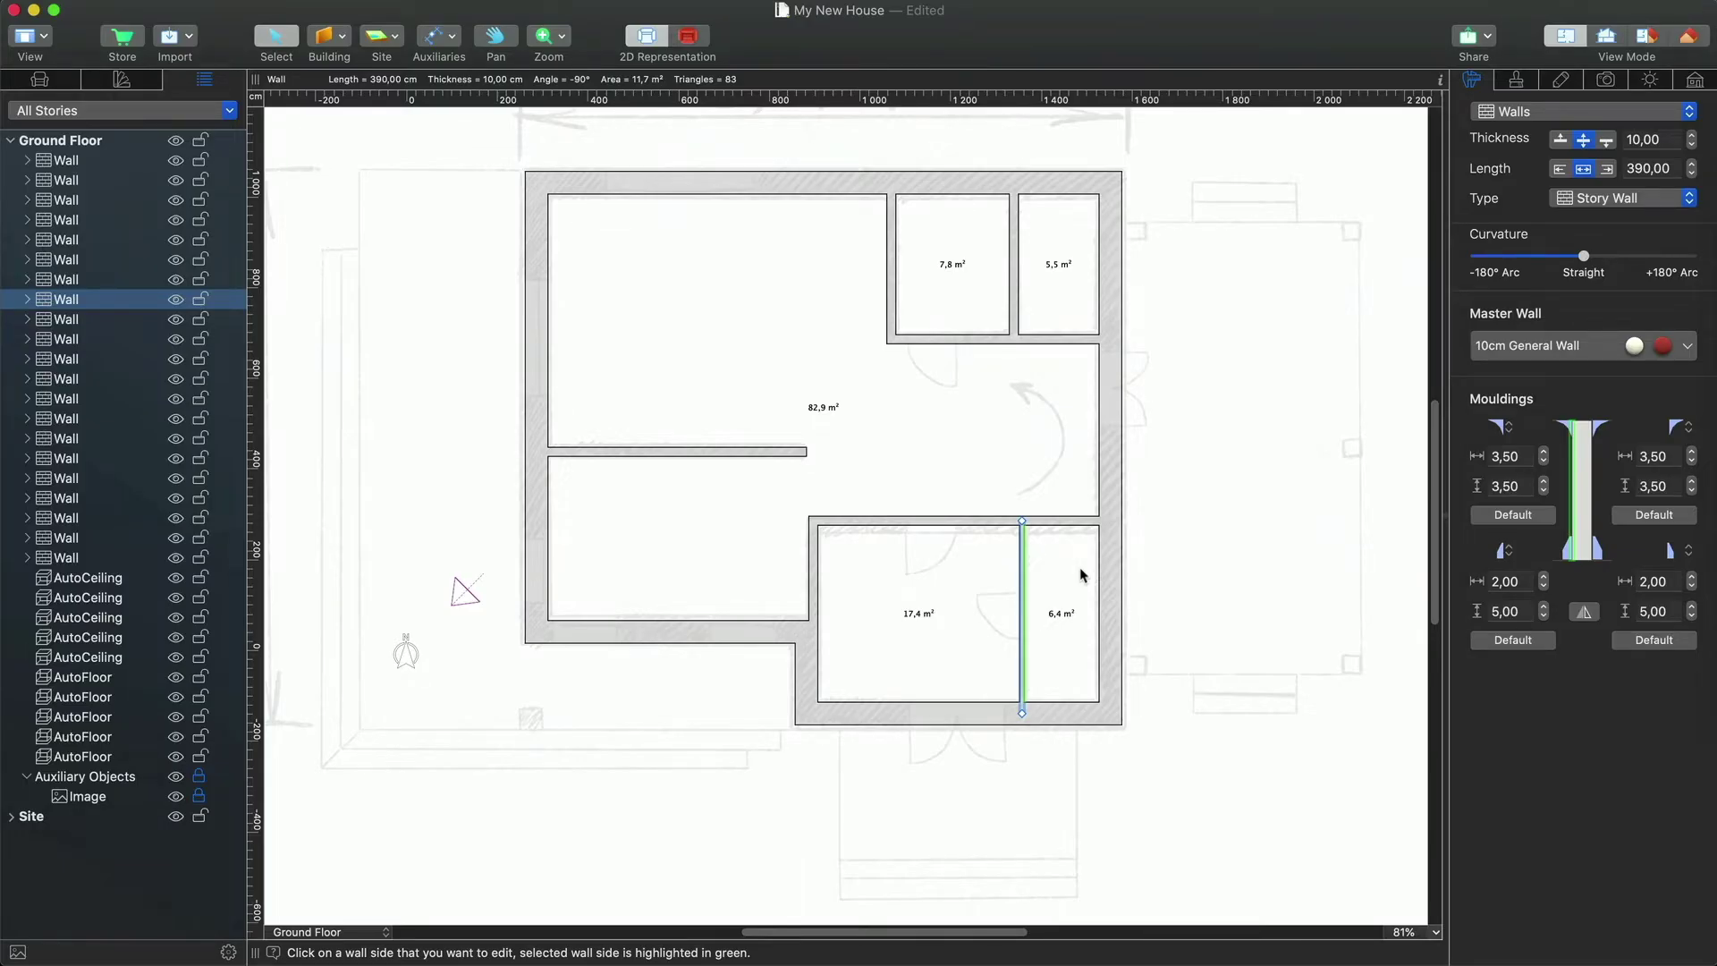
left_click(1221, 376)
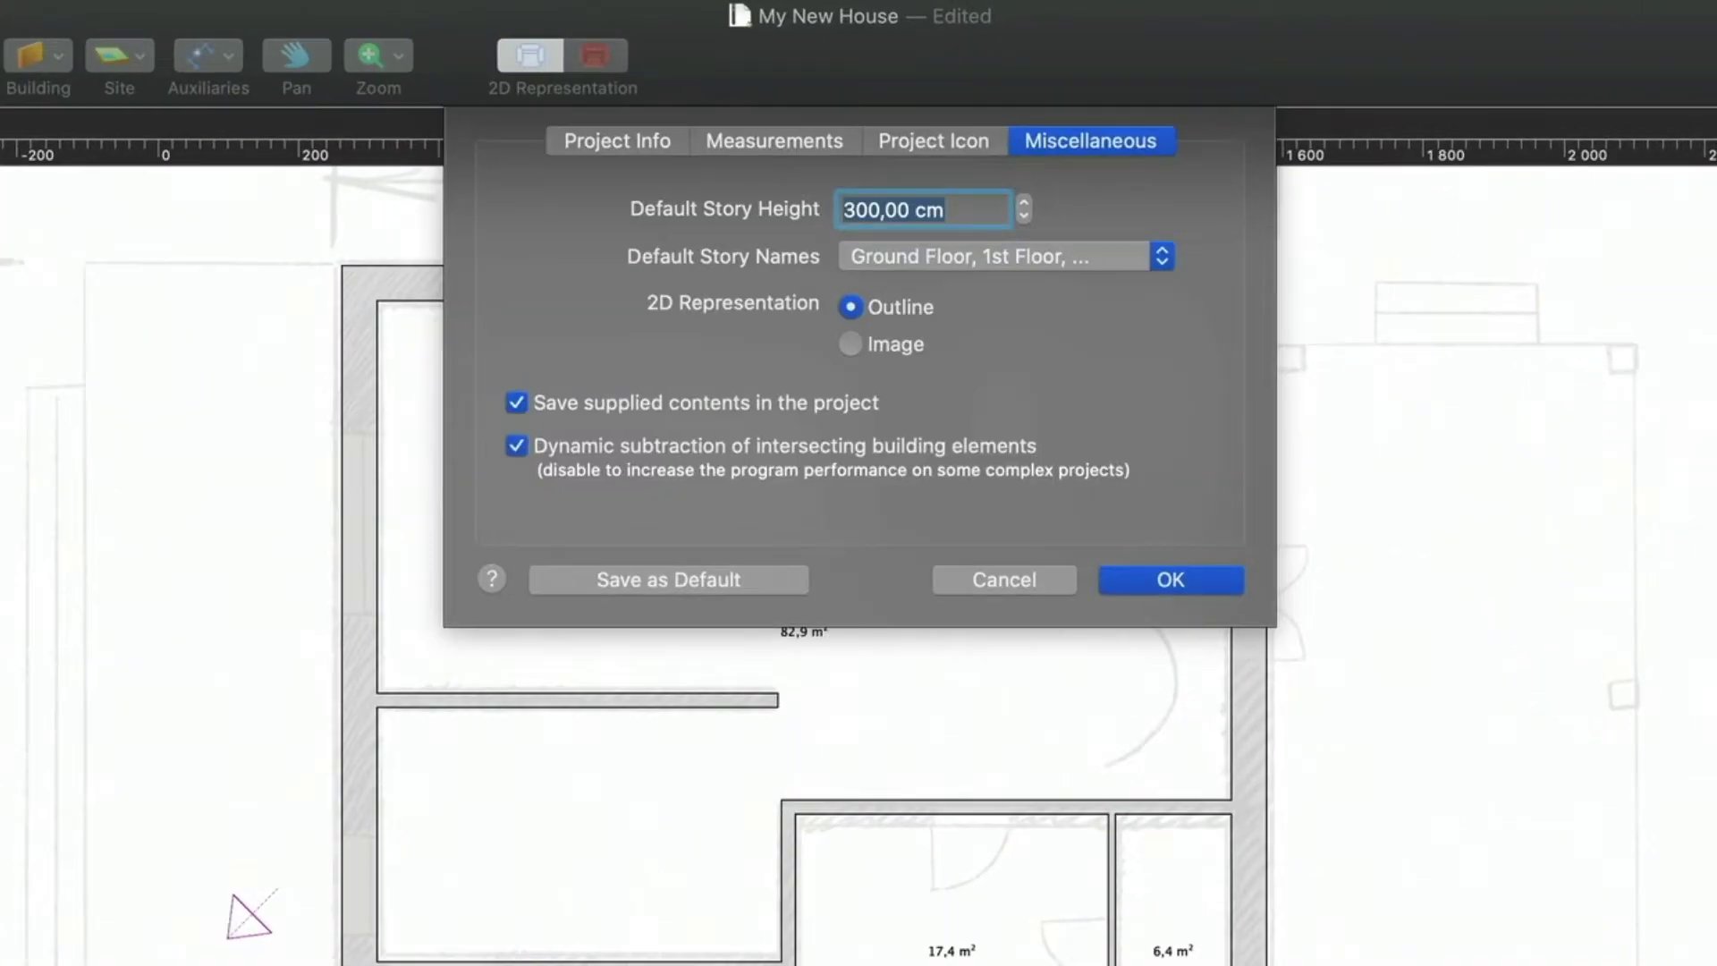
- Check the default story height in the project settings
left_click(973, 212)
left_click_drag(946, 212, 827, 215)
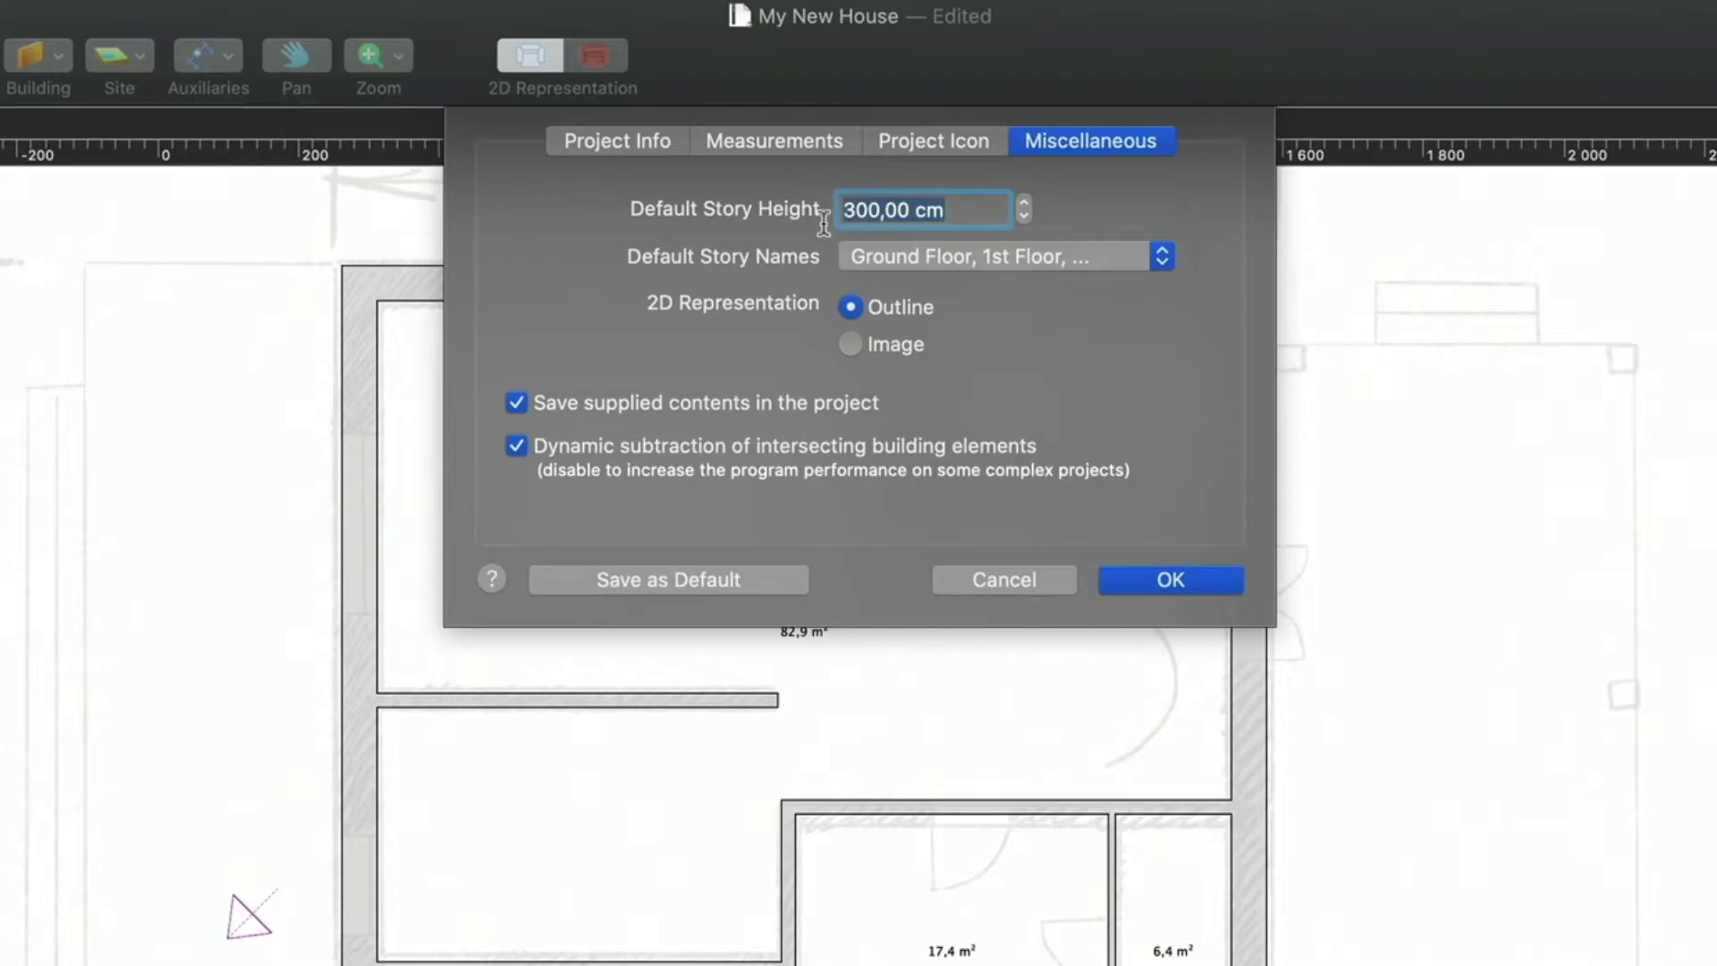
left_click(997, 210)
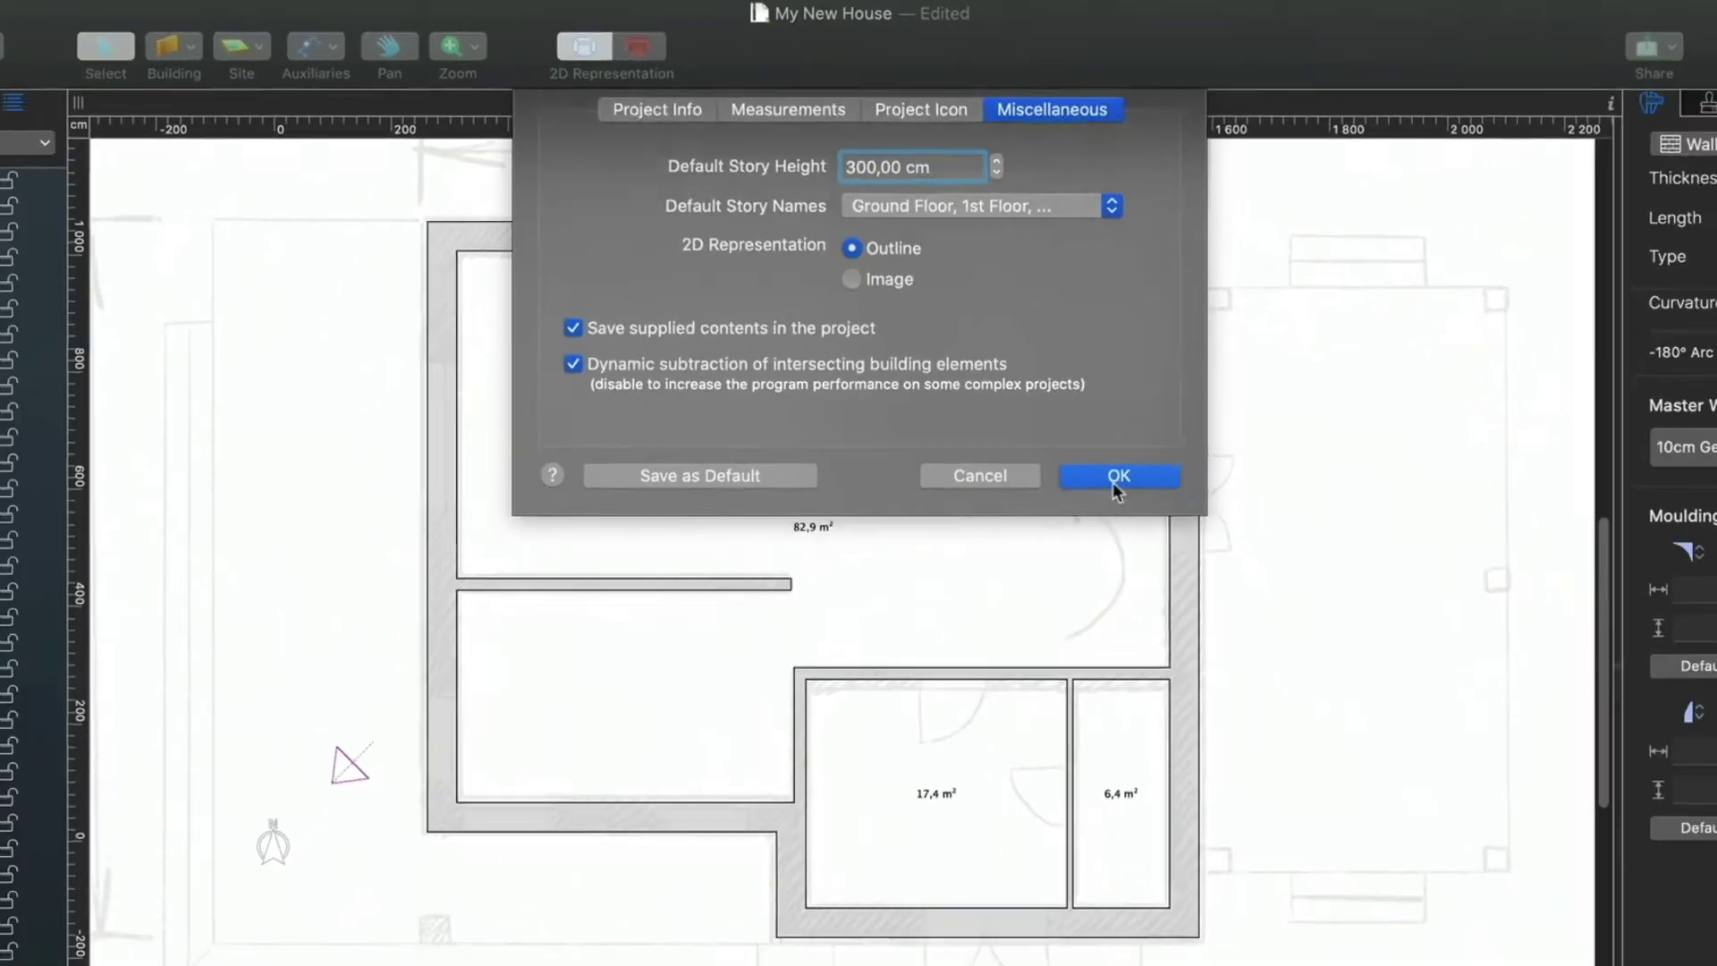
left_click(1116, 477)
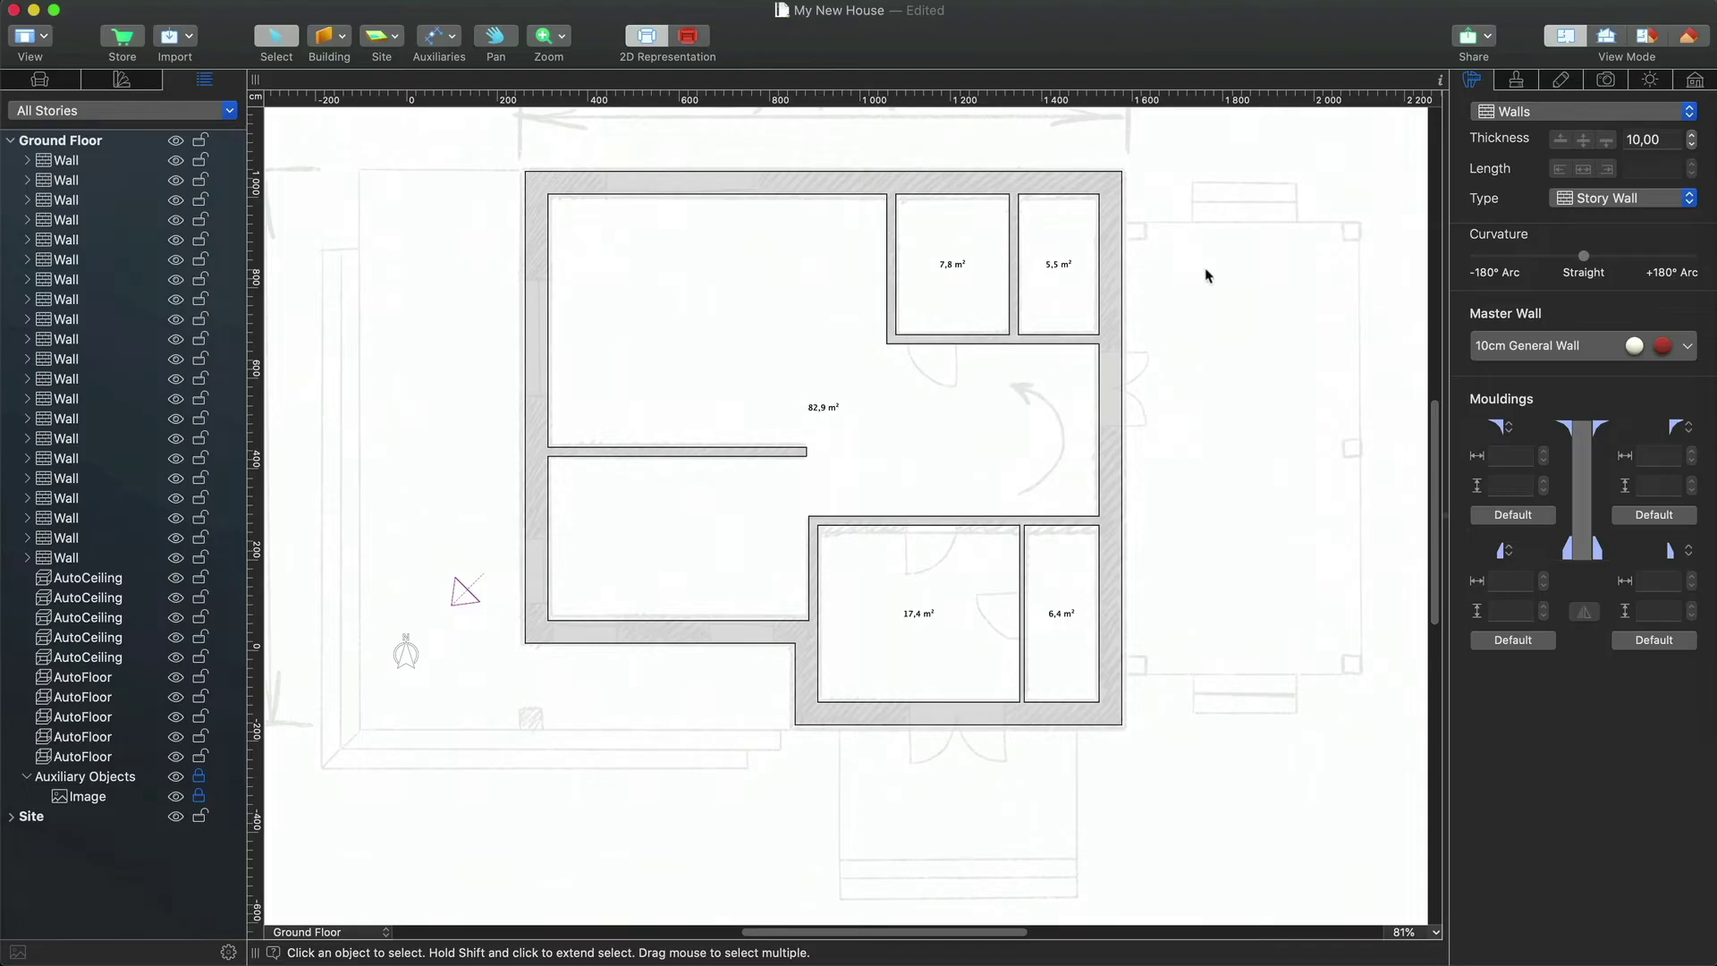
- Set the building's foundation to 100 cm and its elevation to 45 cm
left_click(1693, 80)
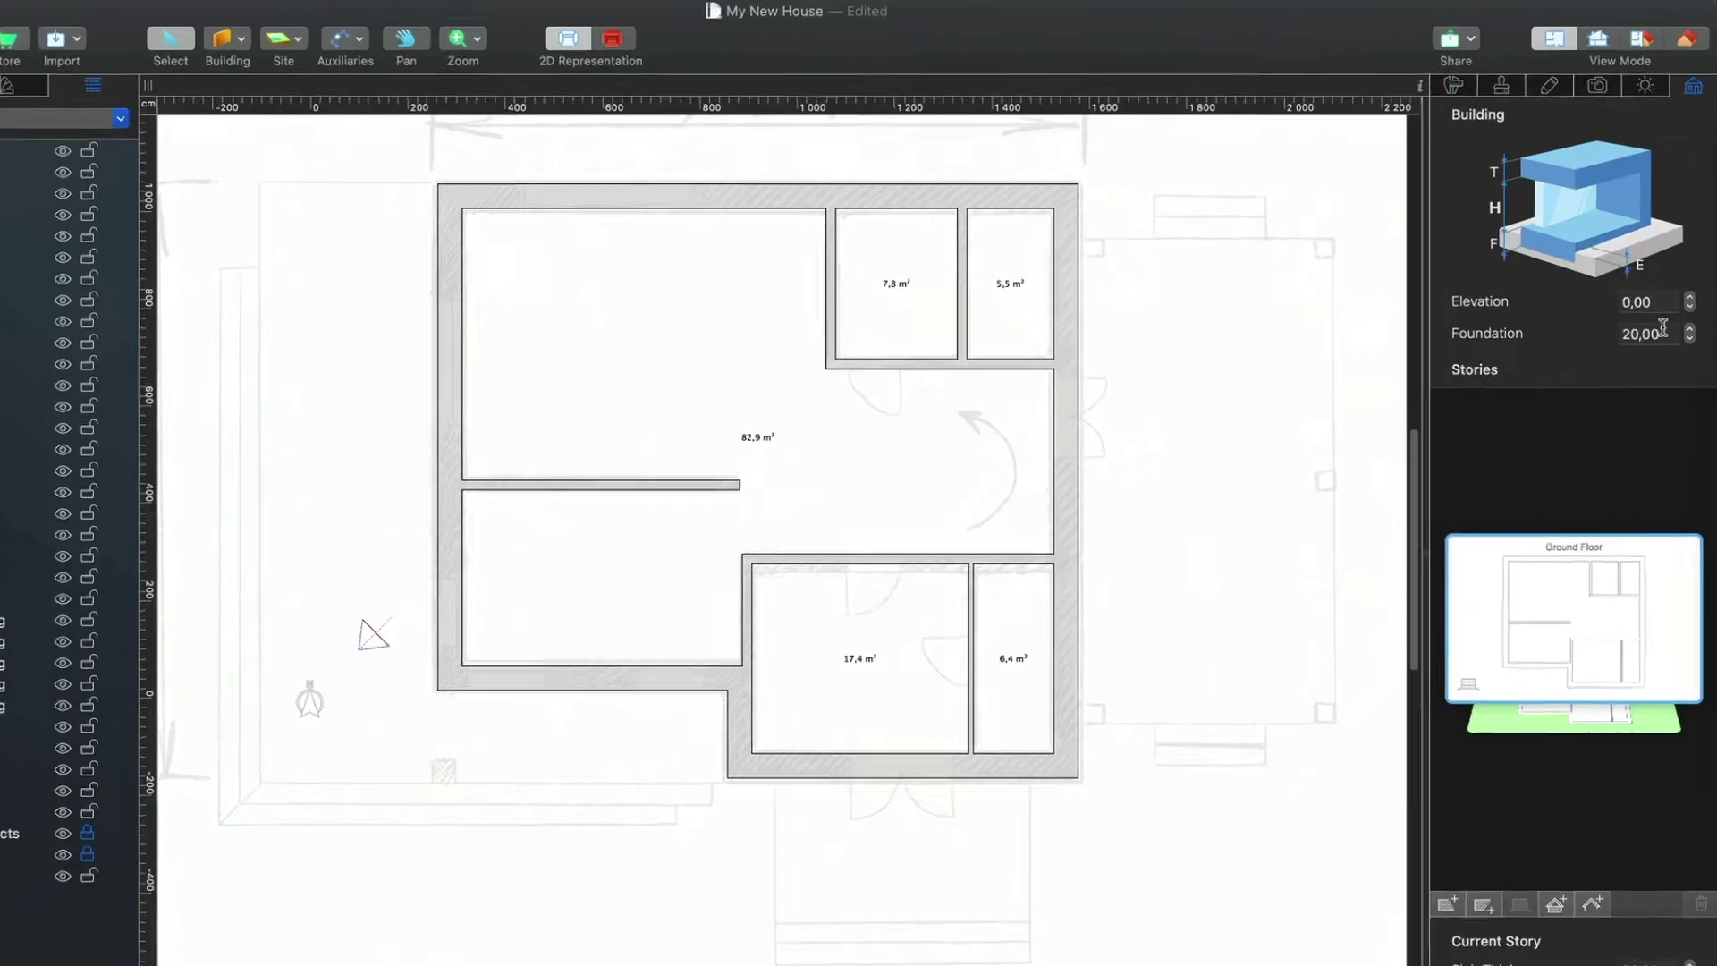
left_click(1635, 310)
type("100")
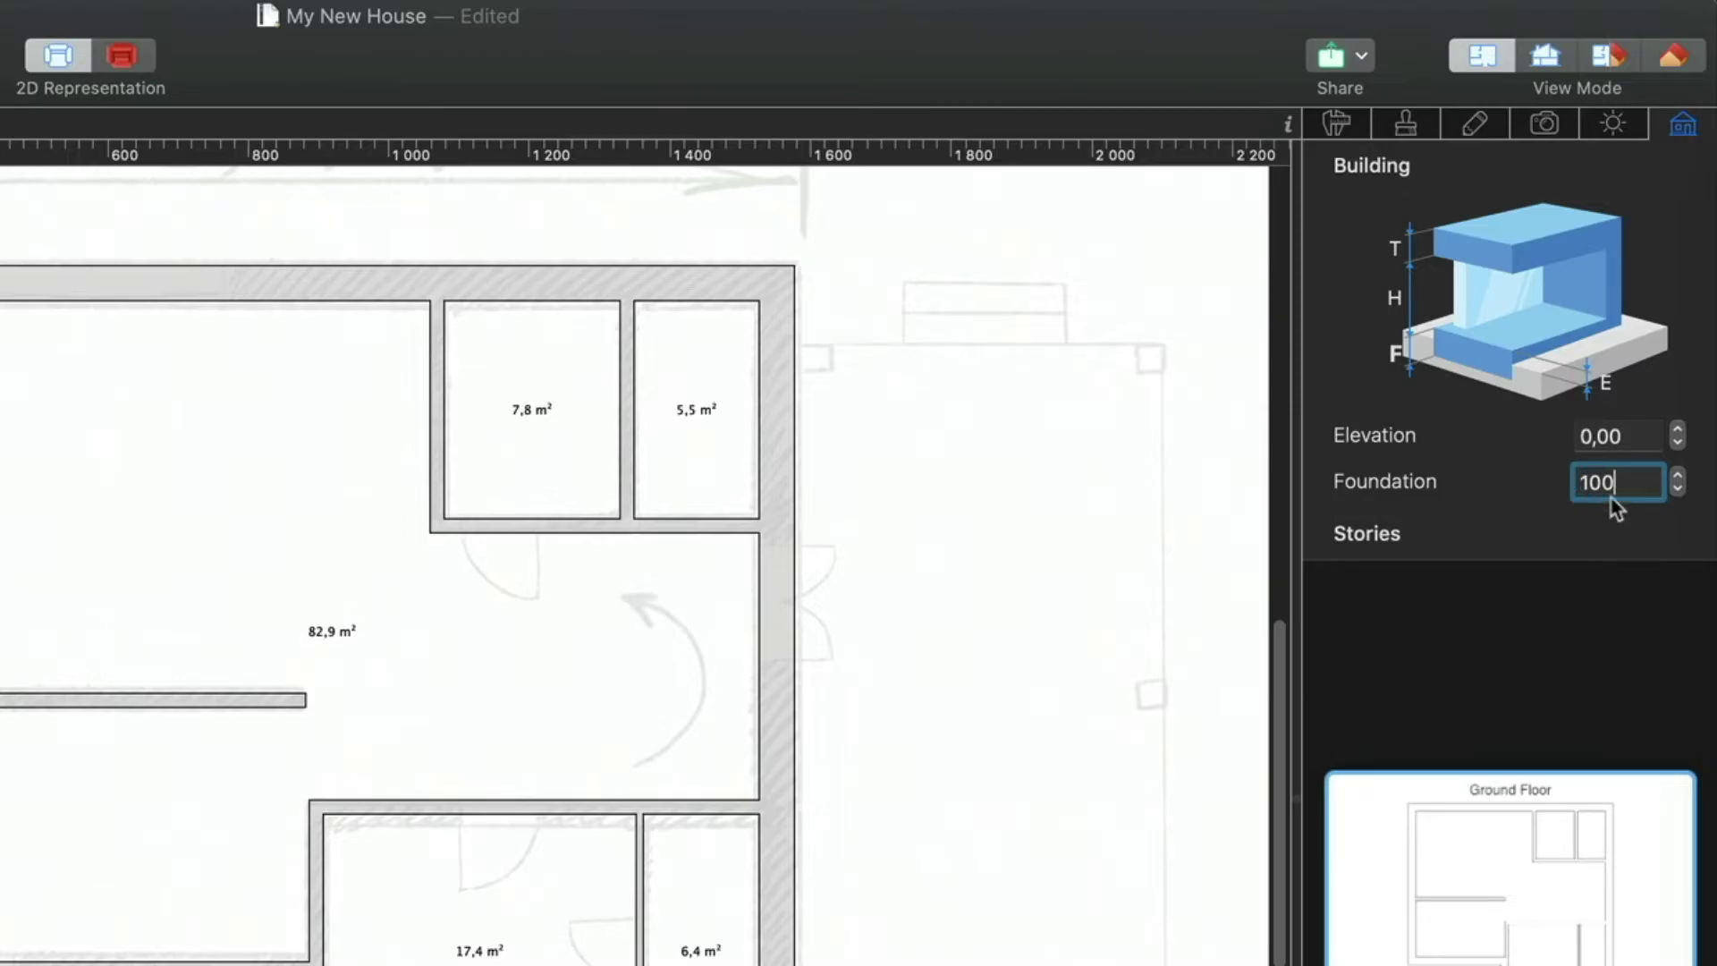
left_click(1630, 435)
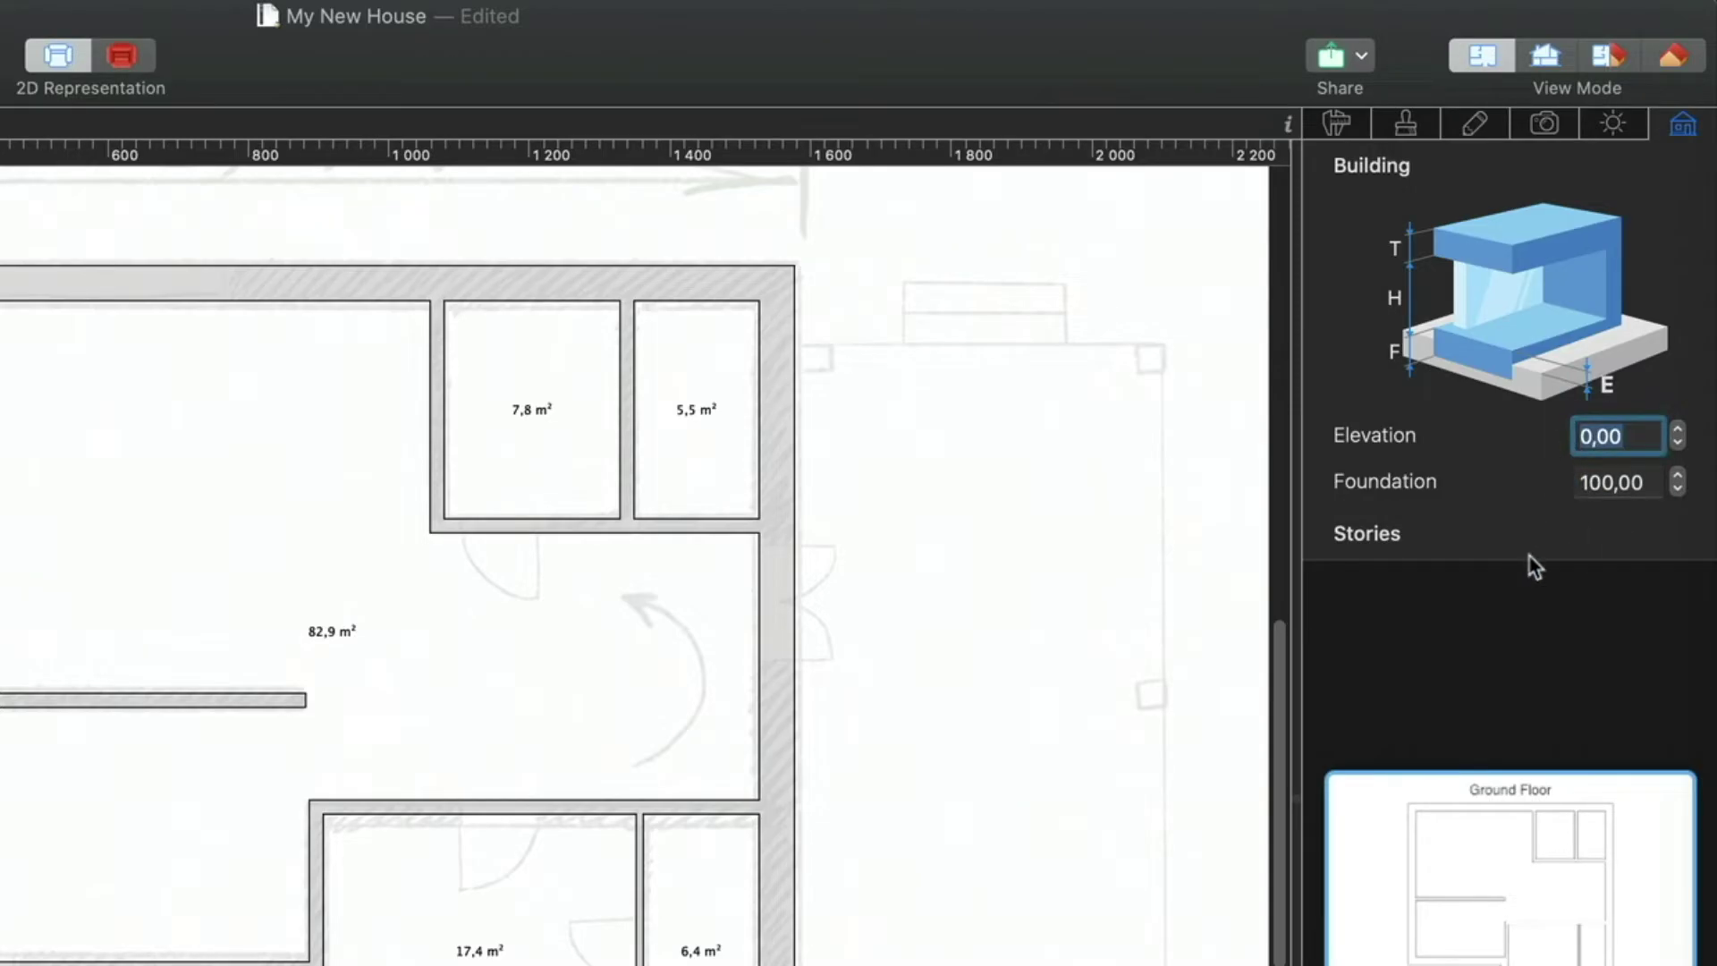
type("45")
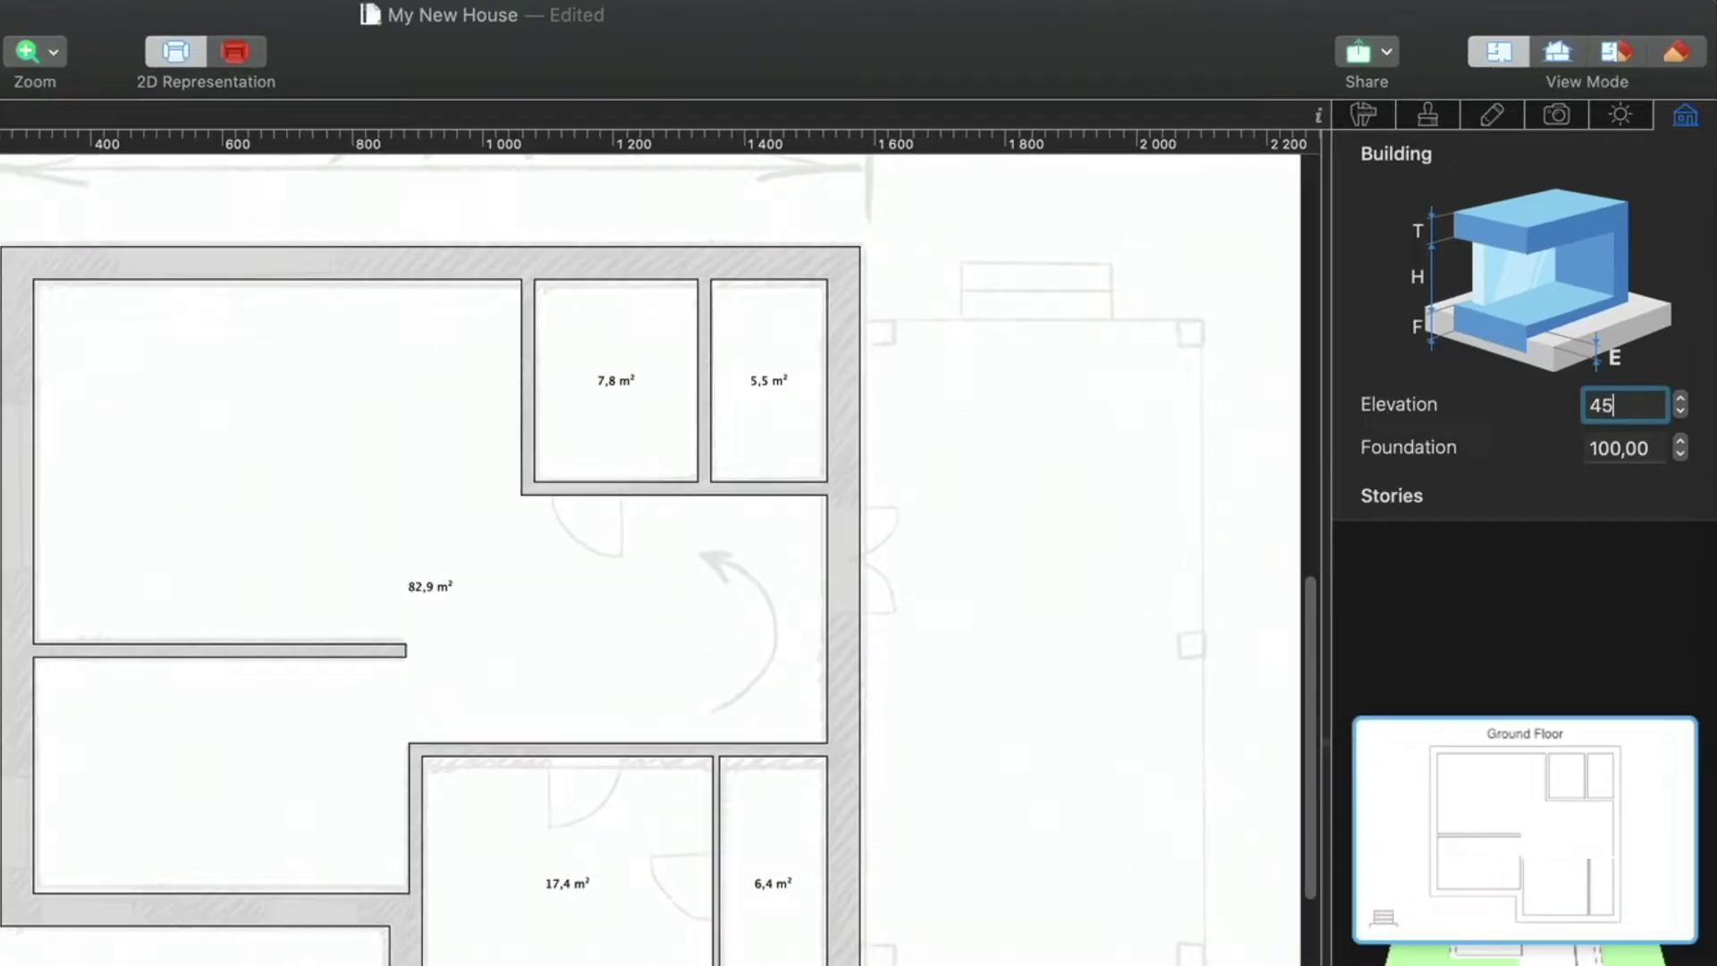
key("Return")
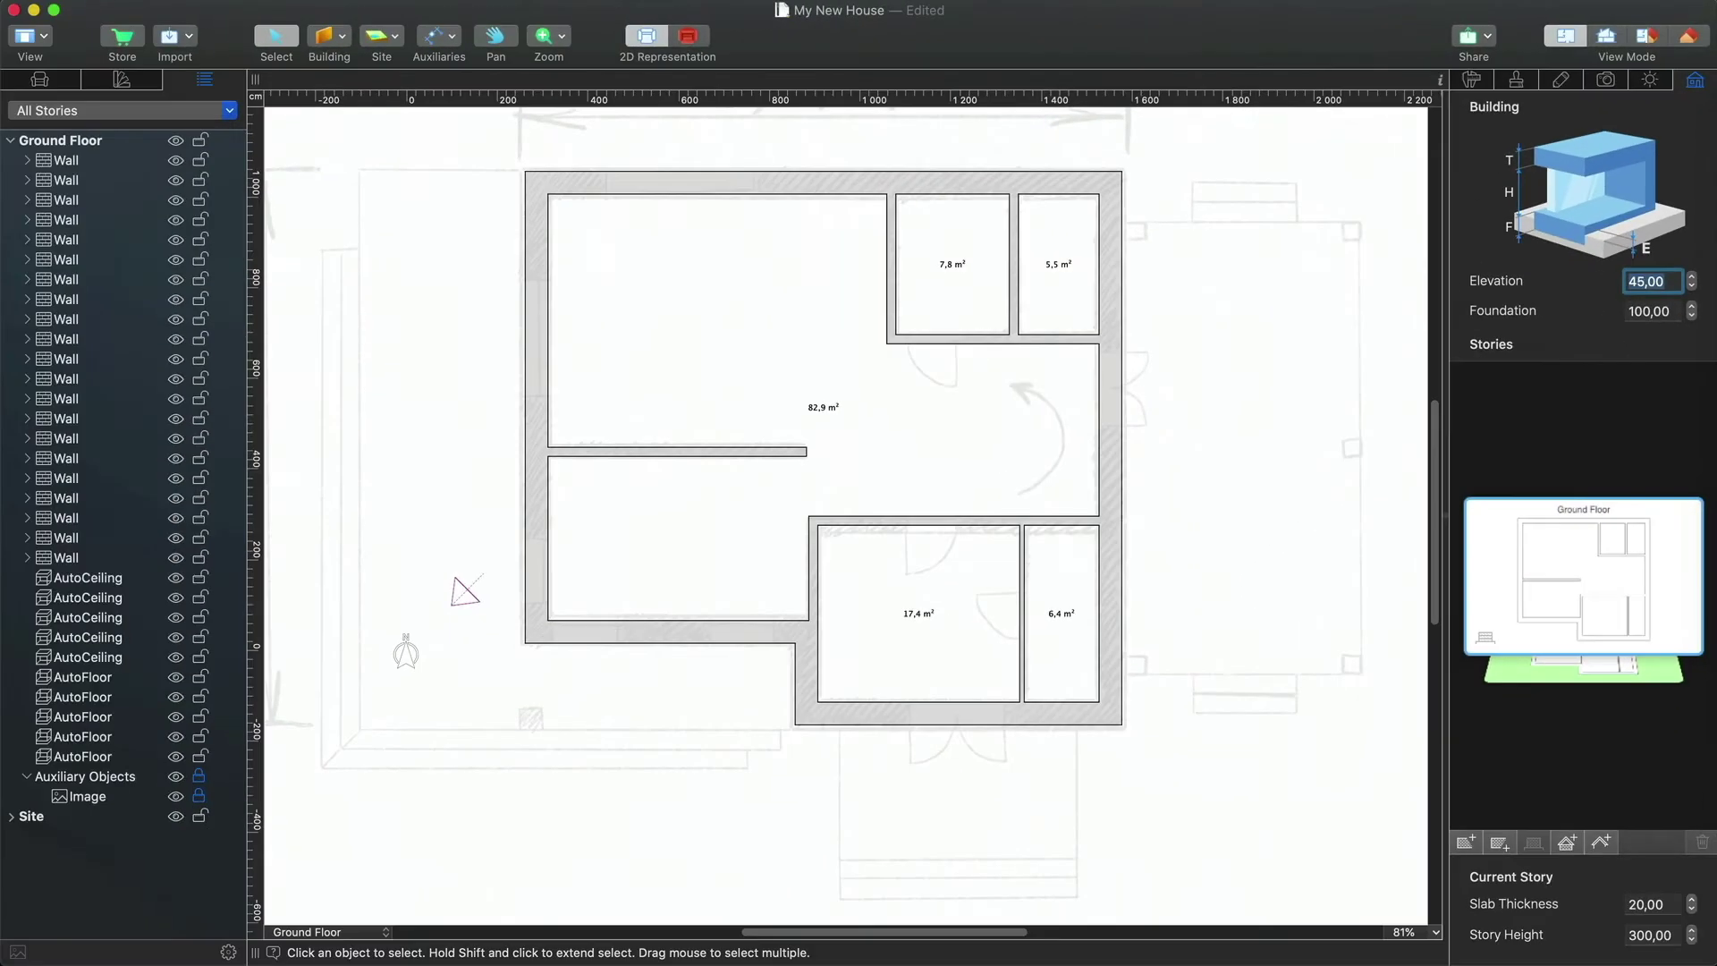
- Show the 2D plan and the 3D view of the house side by side, with the whole plan in view
left_click(1606, 36)
left_click(1646, 36)
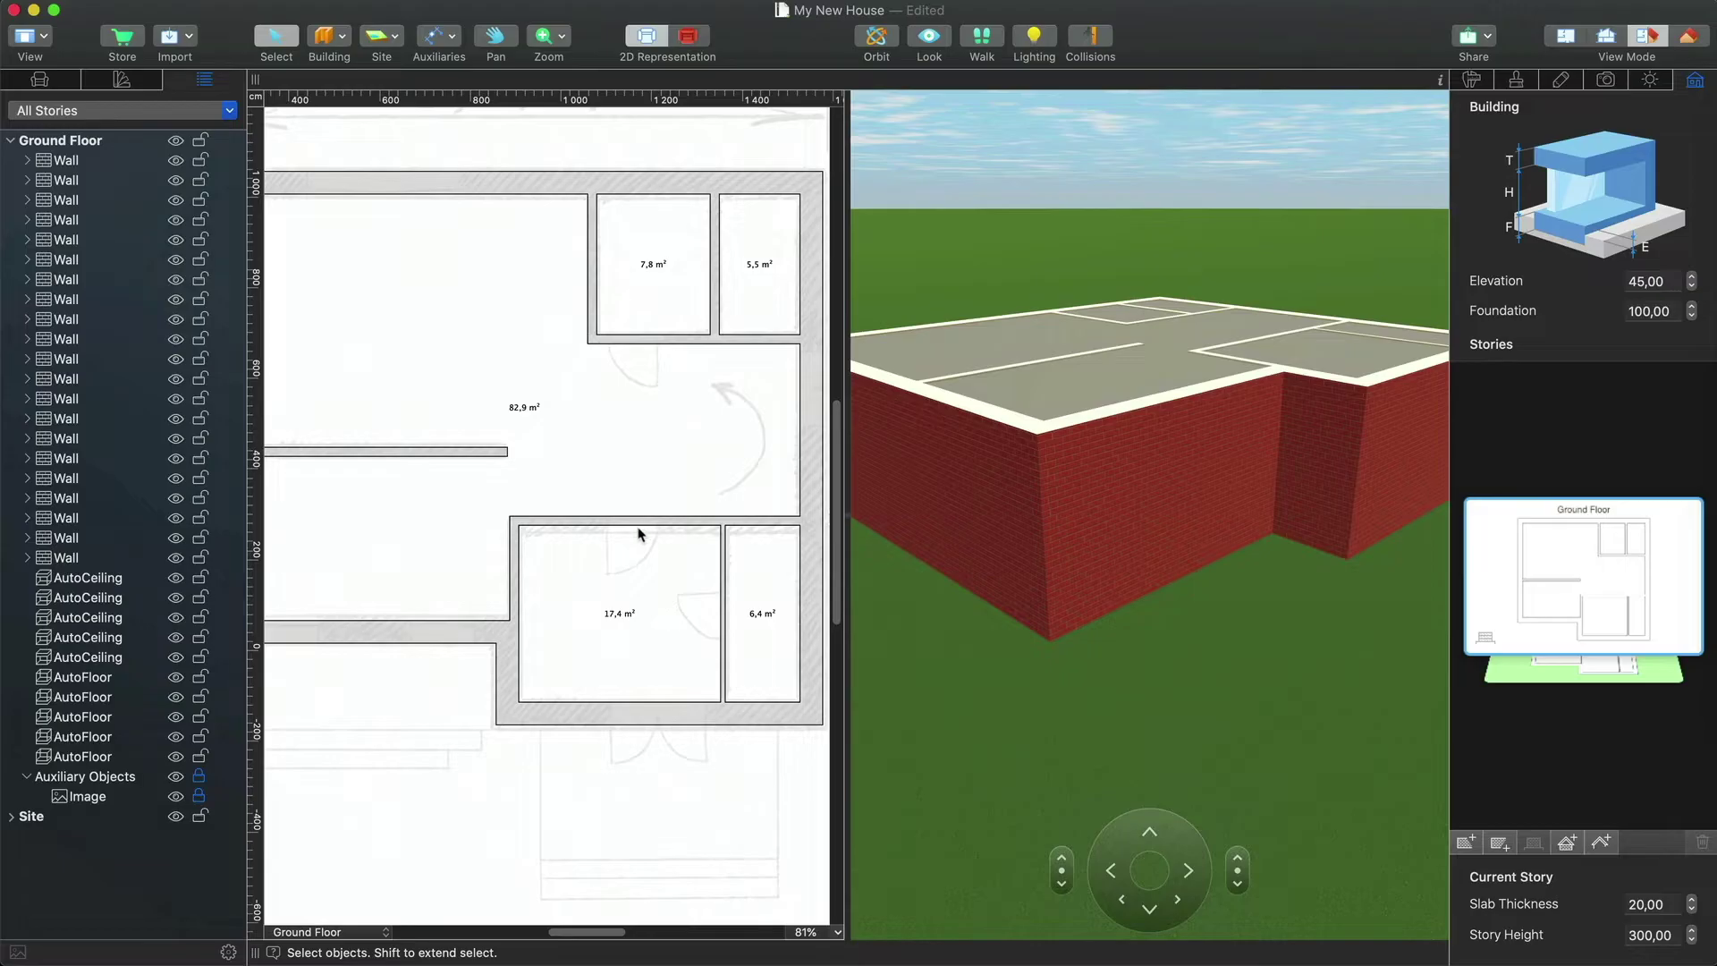
scroll(639, 534, "down", 5)
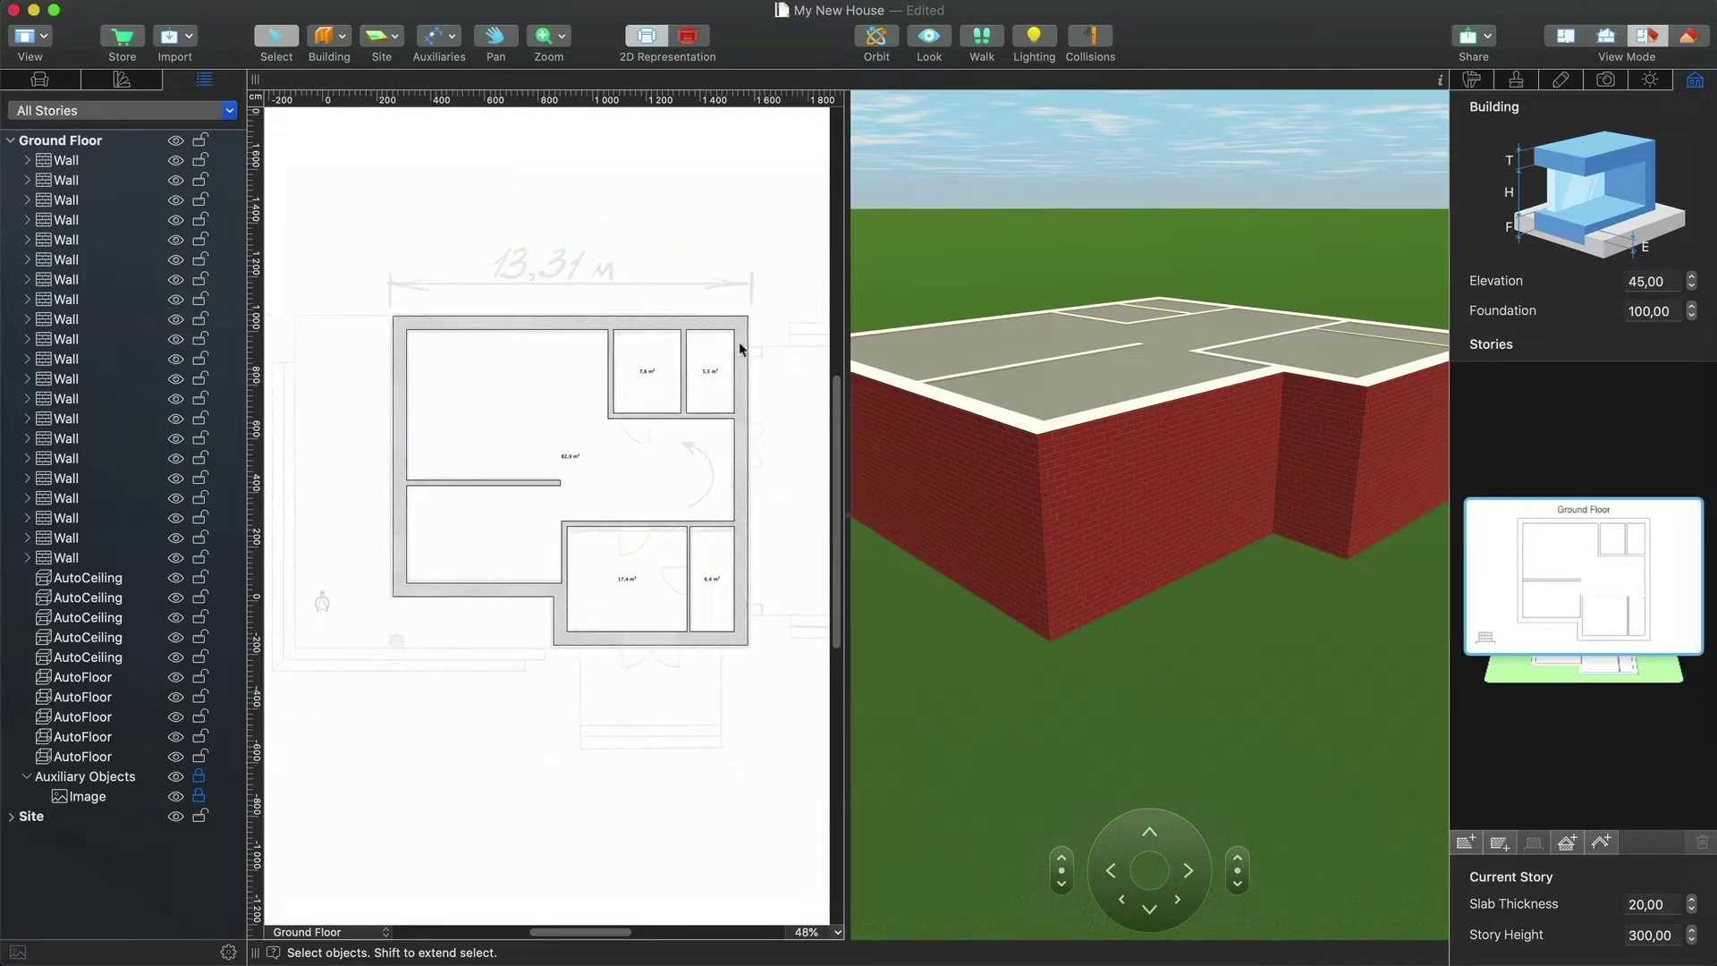
- Replace the Baked Brick material on the ground floor walls with the Plaster03 embossed plaster
left_click_drag(784, 292, 373, 682)
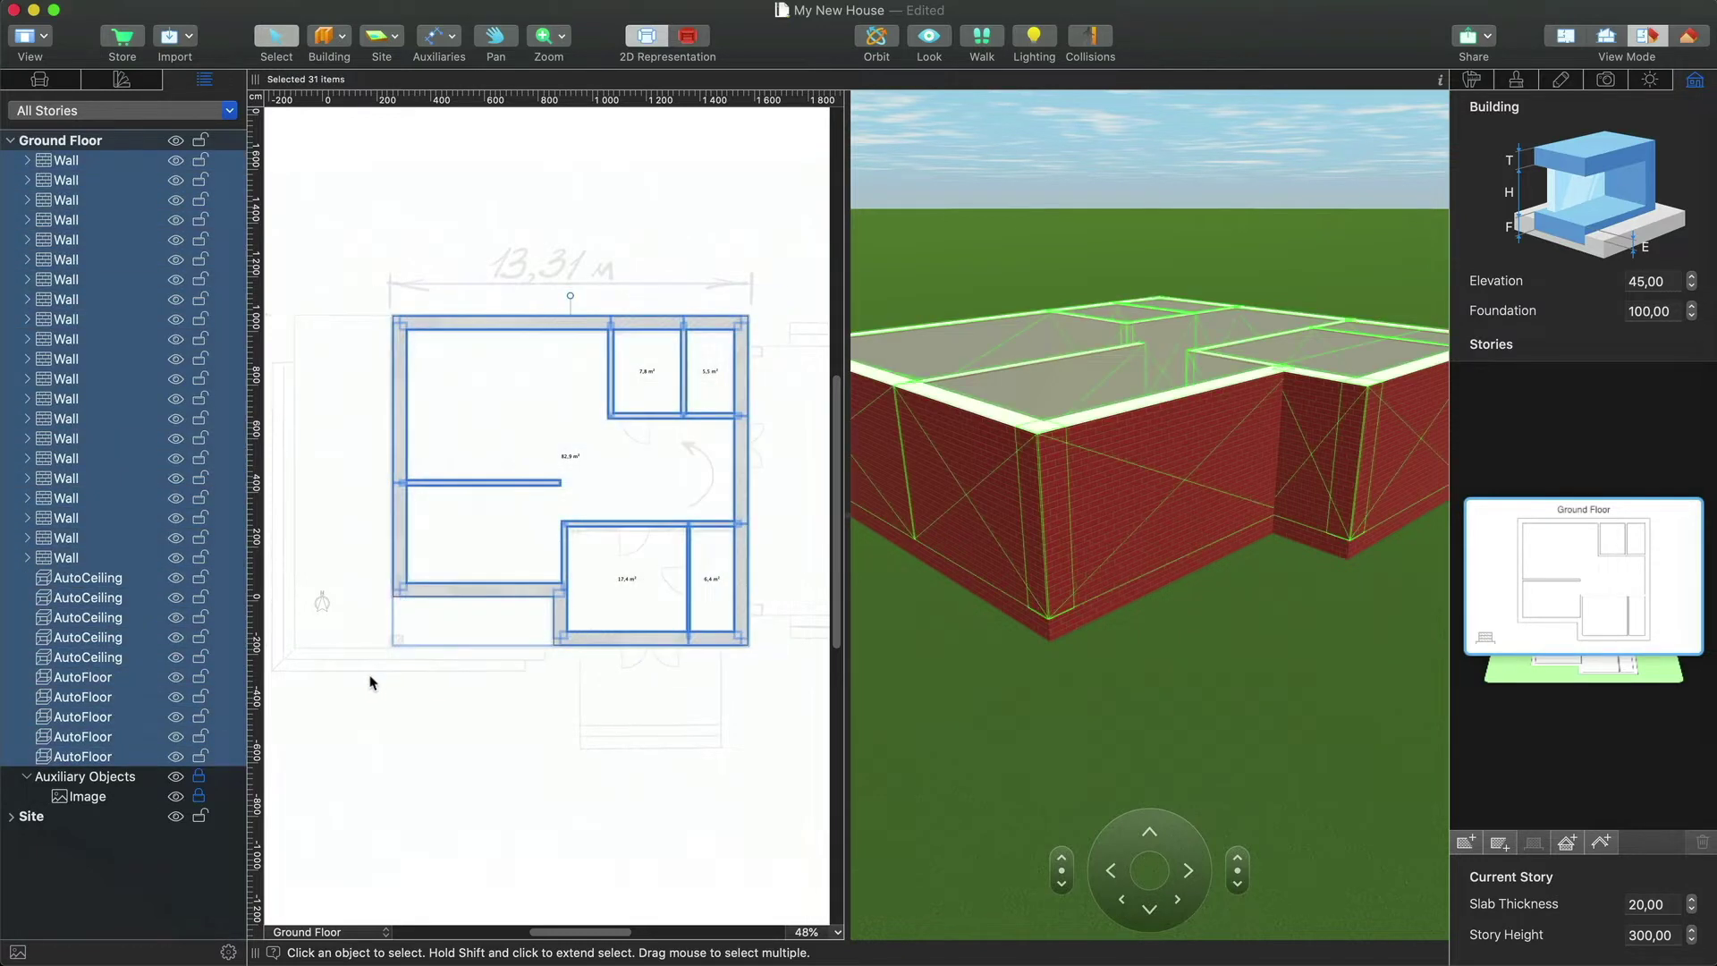
left_click(1515, 80)
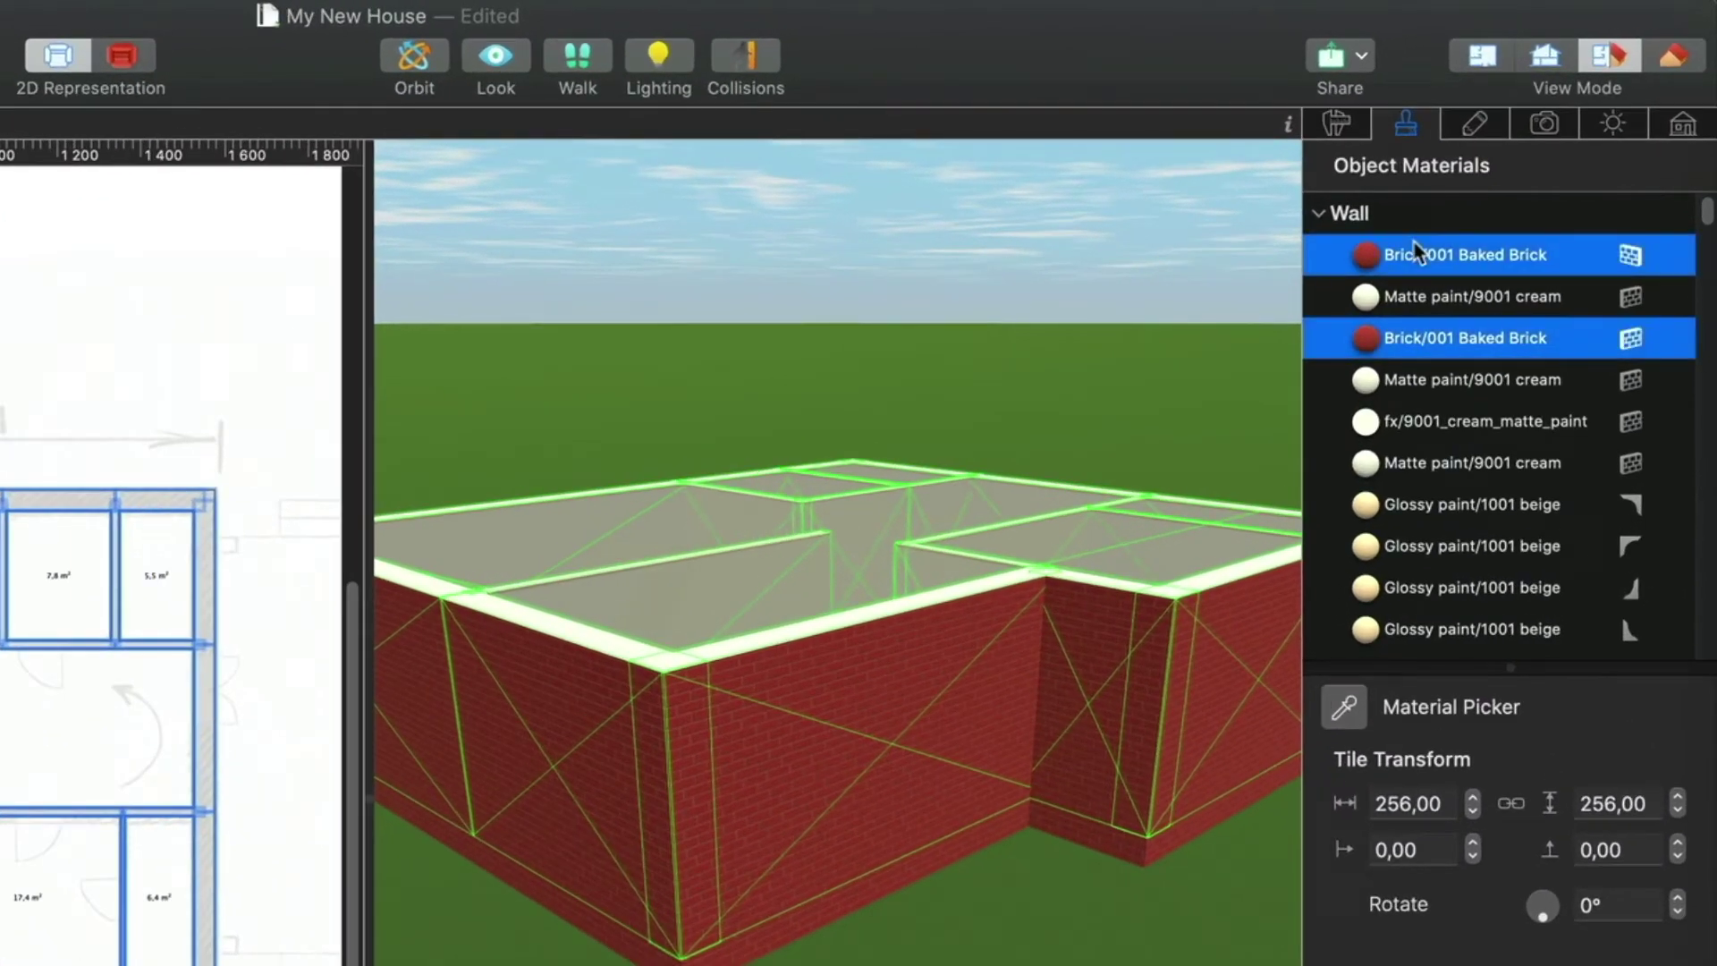
left_click(1416, 254)
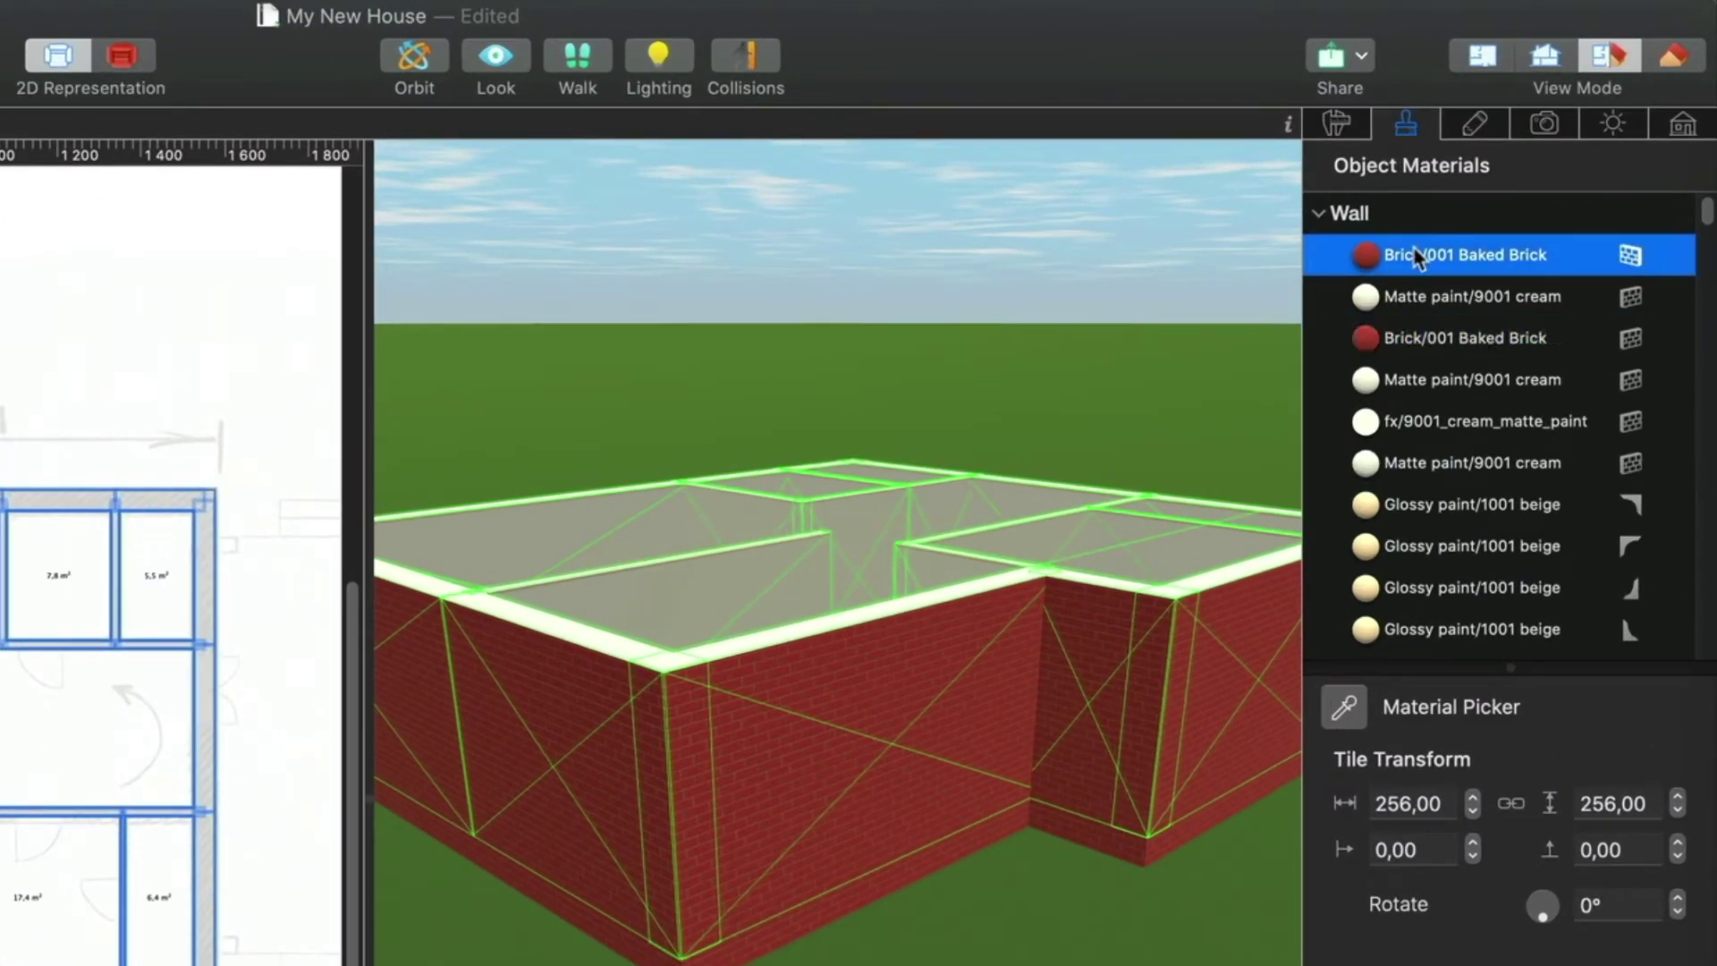
right_click(1416, 256)
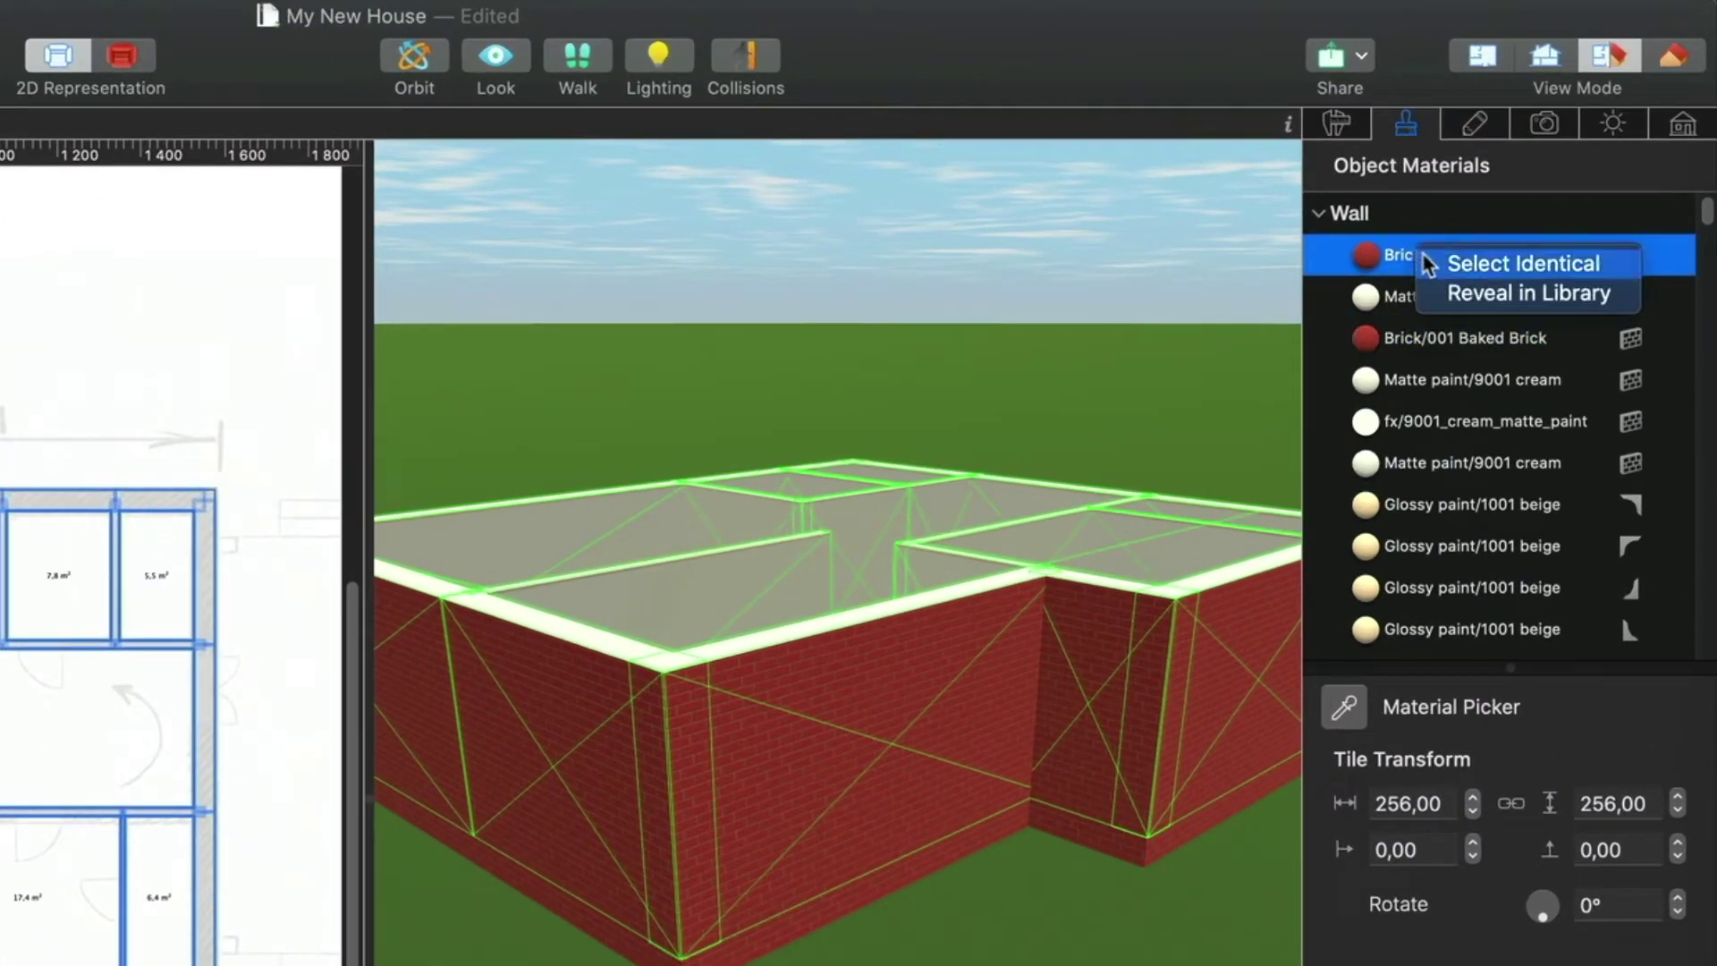
left_click(1434, 261)
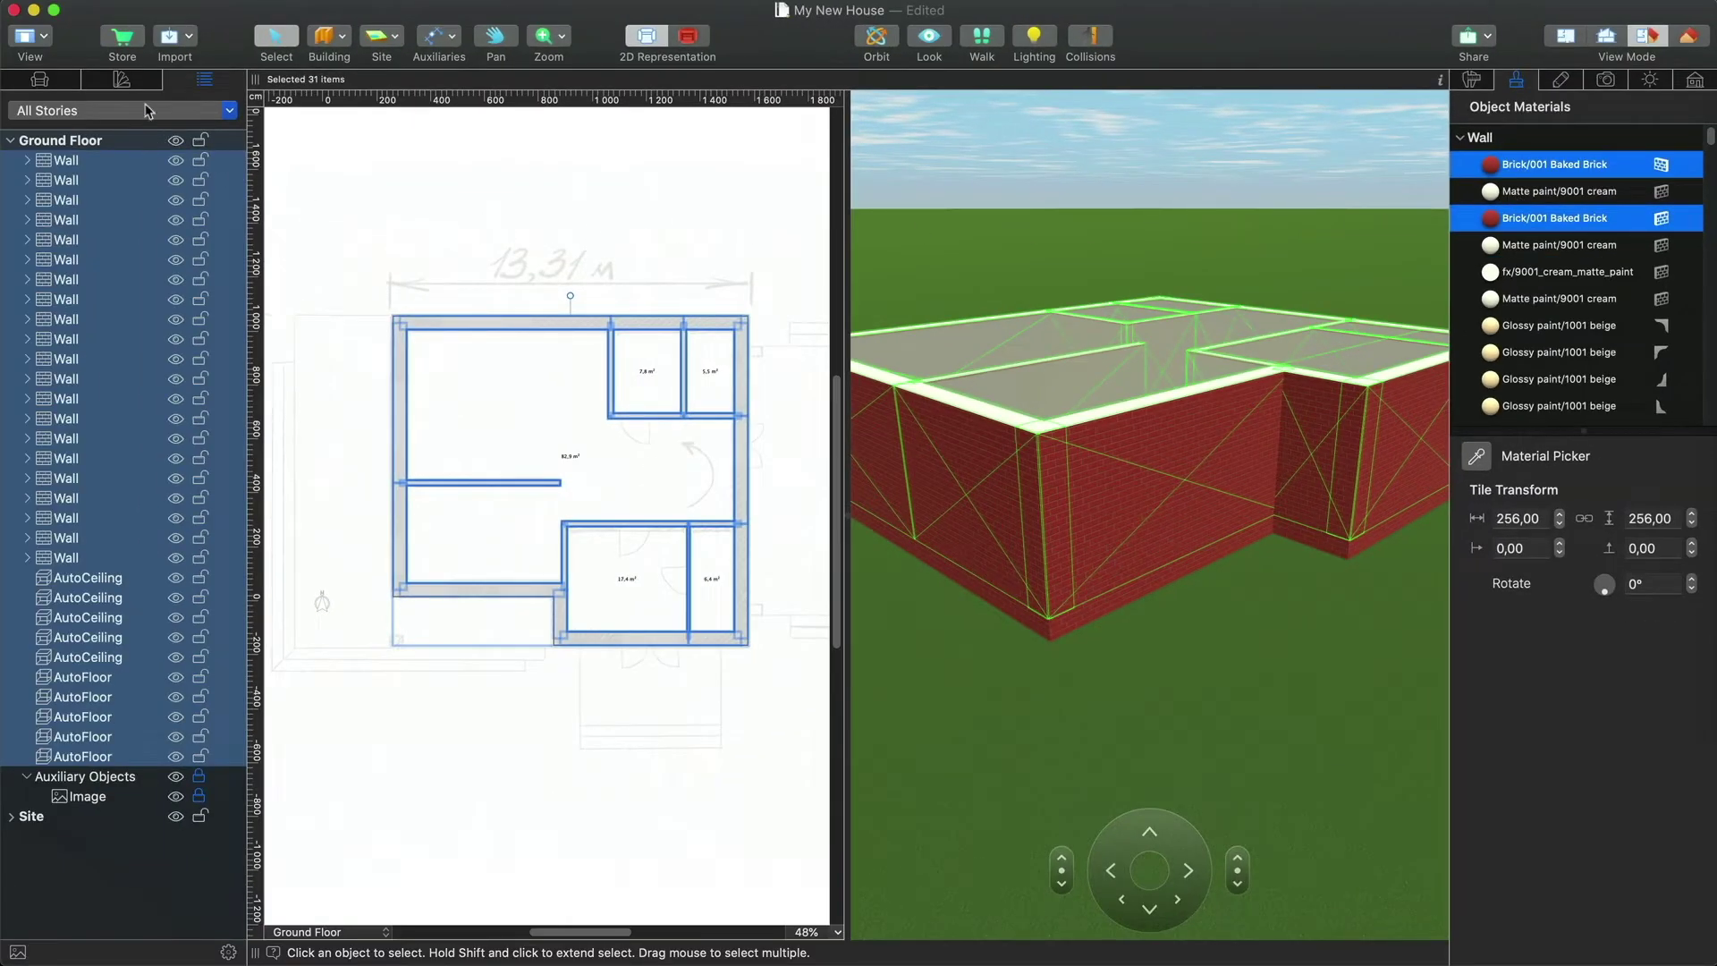
left_click(121, 79)
scroll(179, 715, "down", 10)
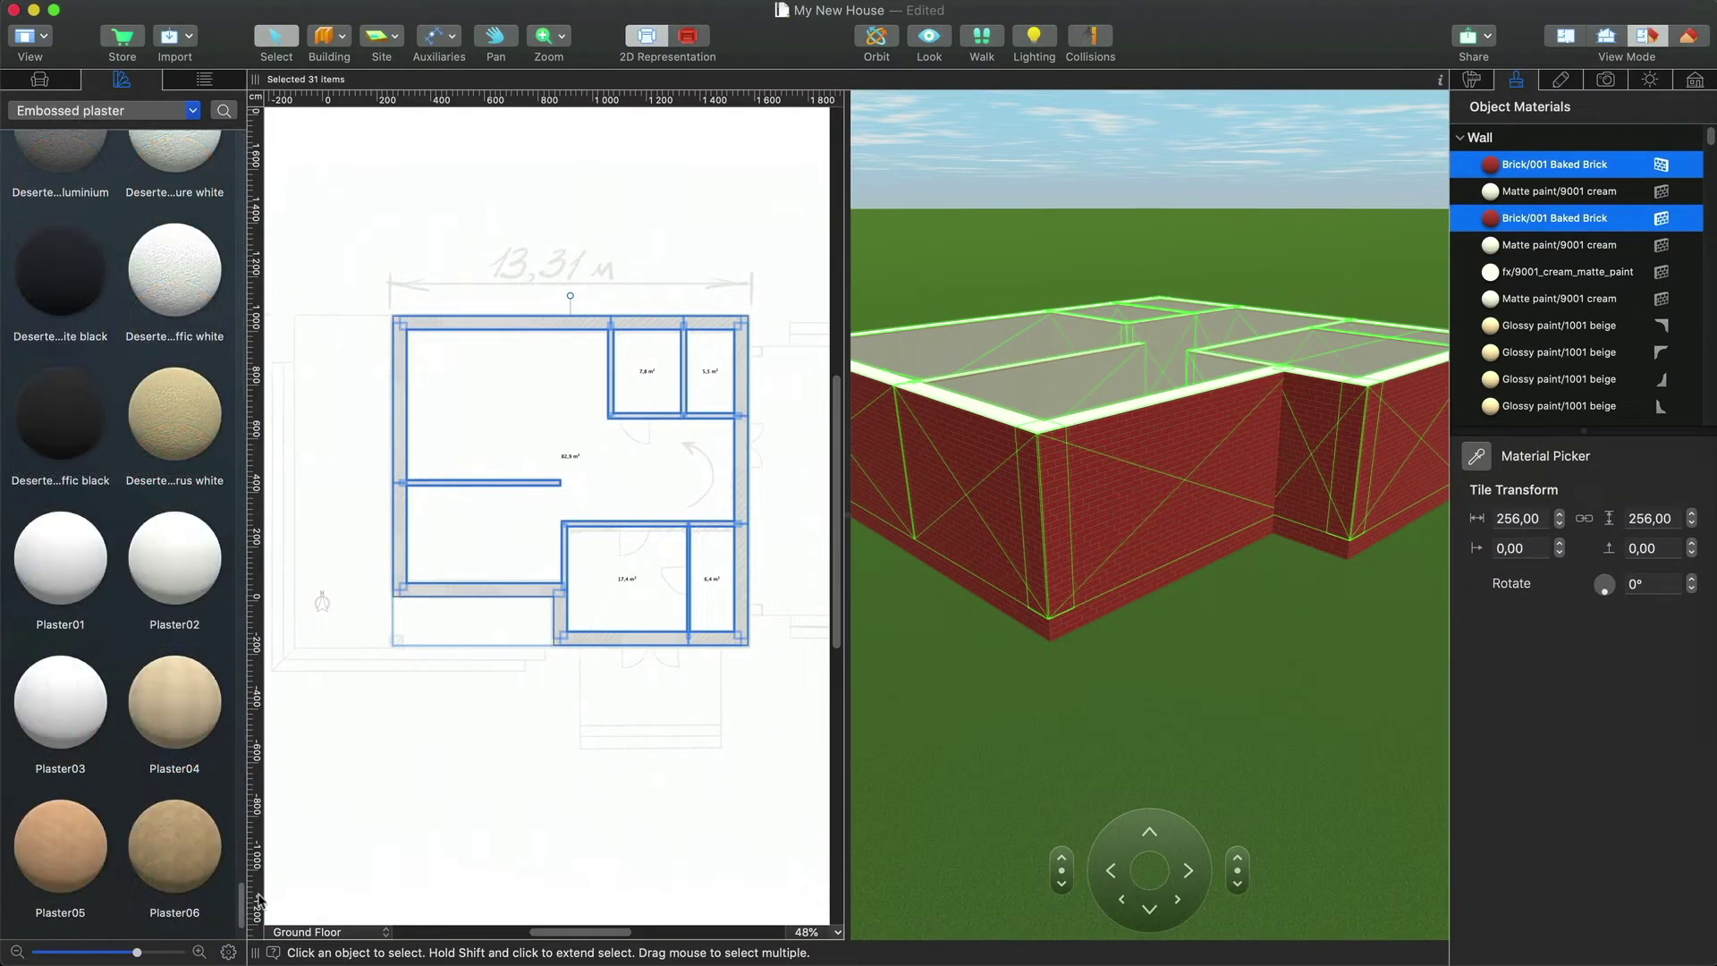
mouse_move(84, 733)
left_mouse_down()
mouse_move(914, 534)
mouse_move(1452, 318)
mouse_move(1561, 243)
mouse_move(1561, 224)
left_mouse_up()
- Draw rectangular floors over the sketched side terrace, 520 by 1000 cm, and the front porch, 524 by 300 cm
left_click(343, 38)
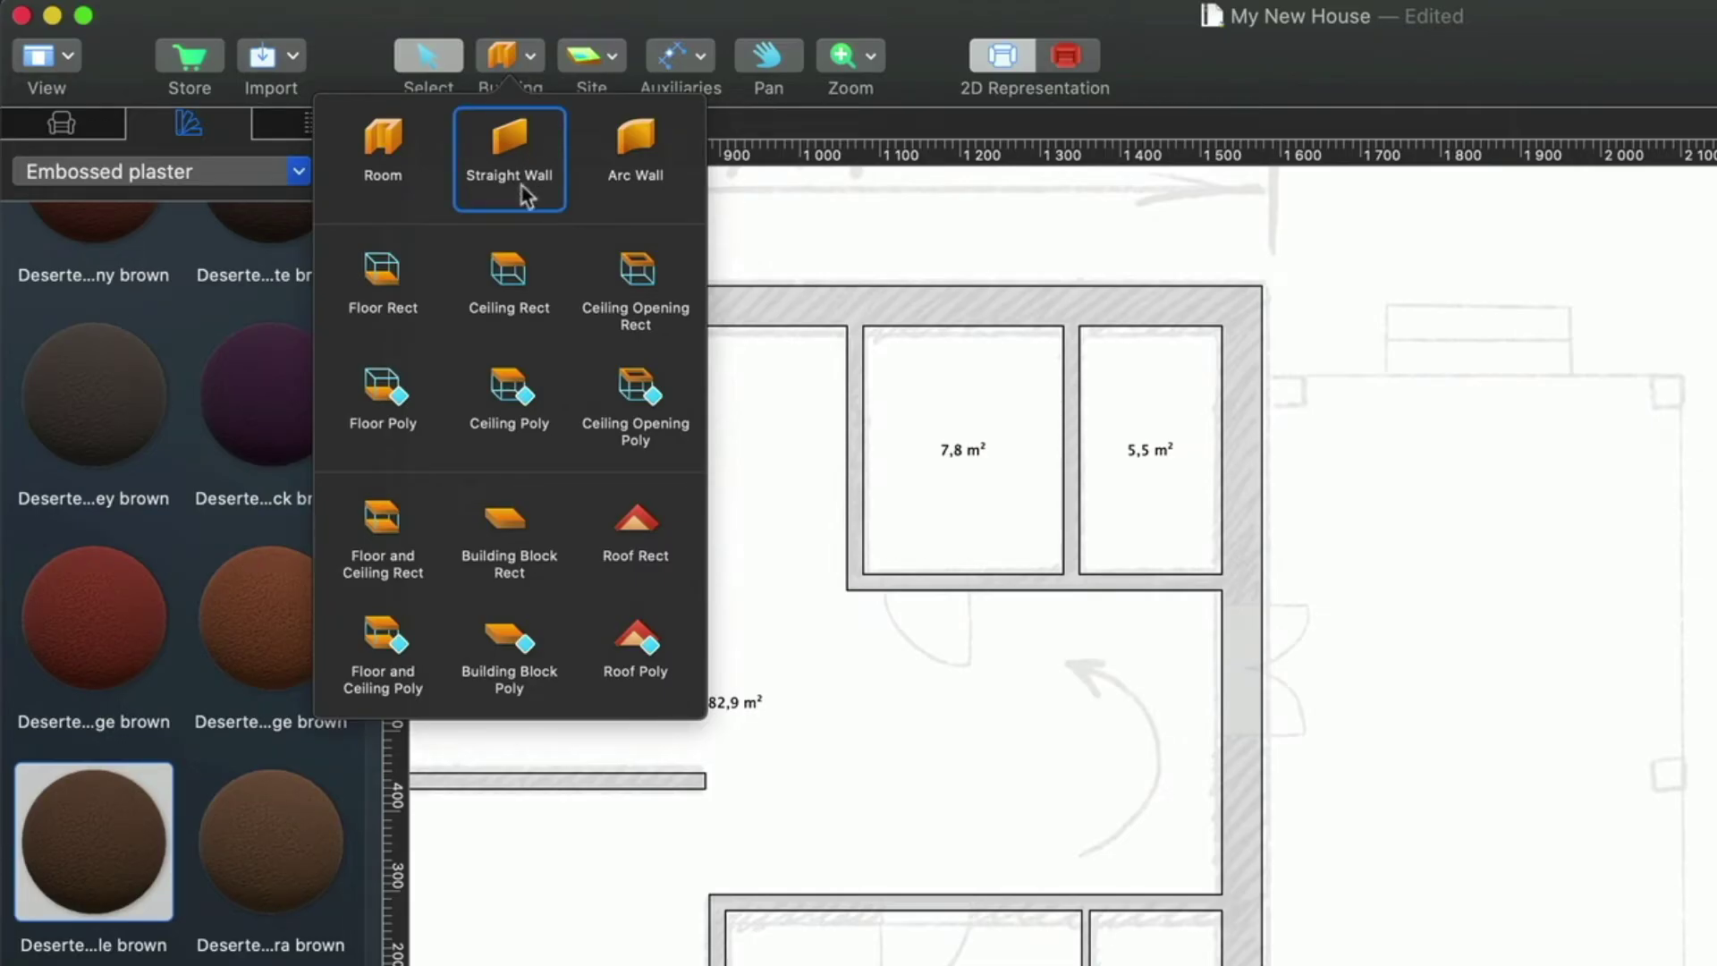
left_click(392, 286)
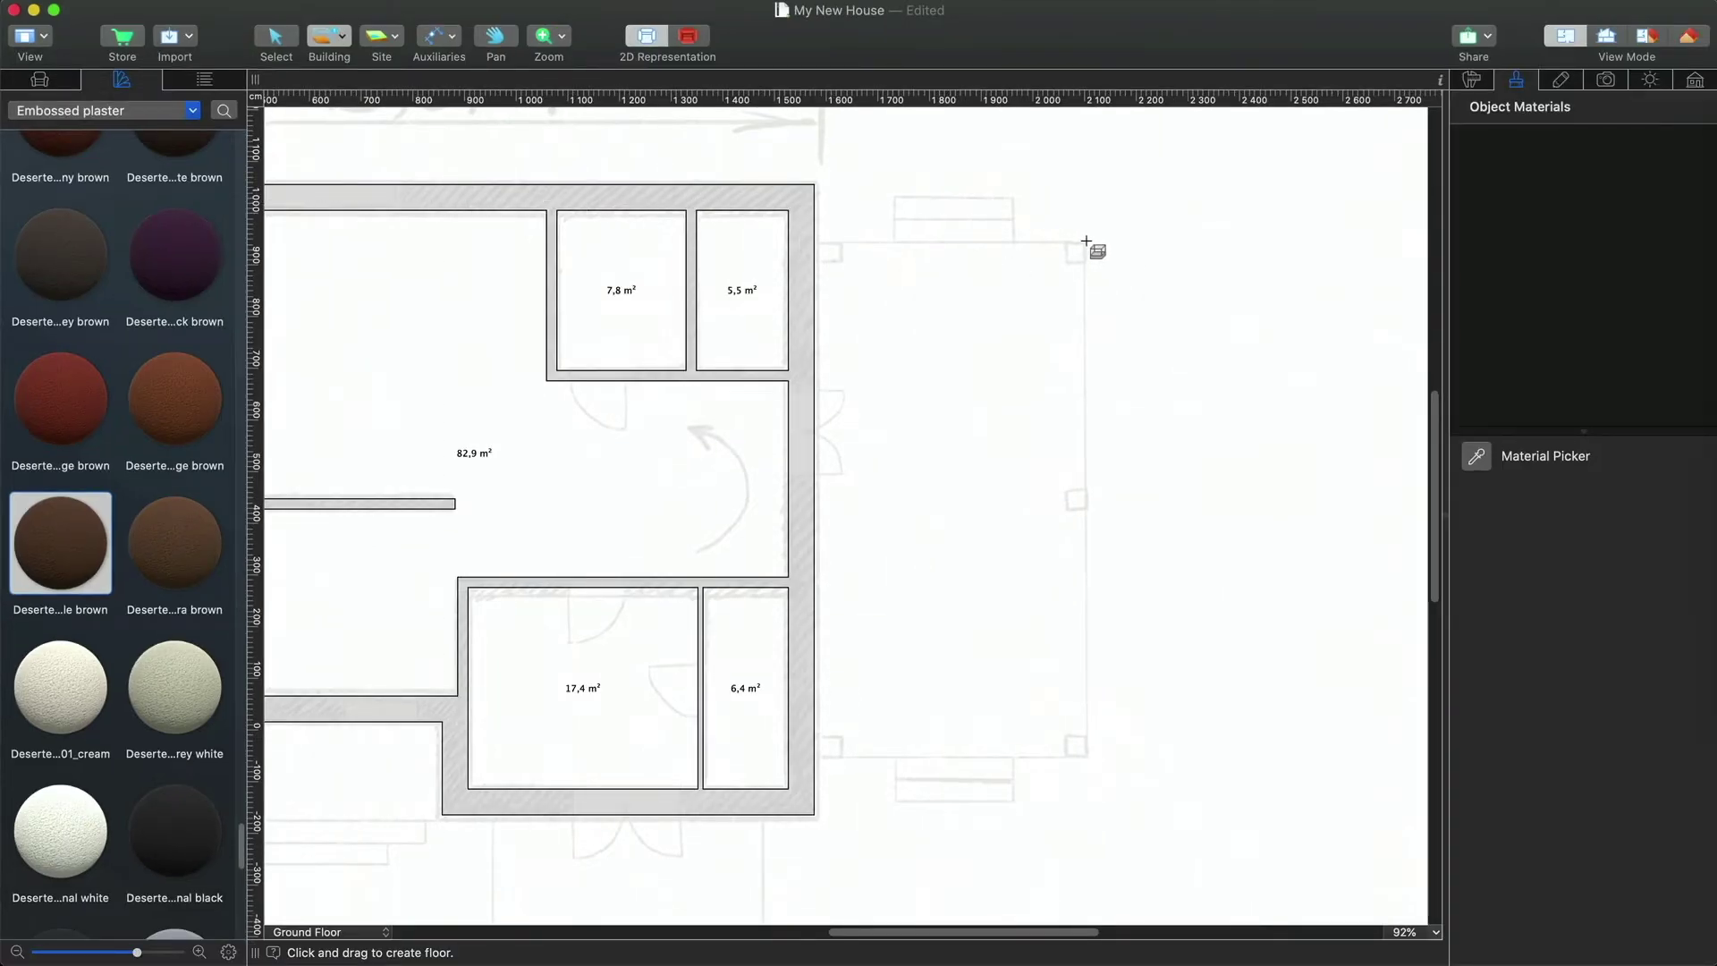
left_click_drag(1085, 242, 817, 758)
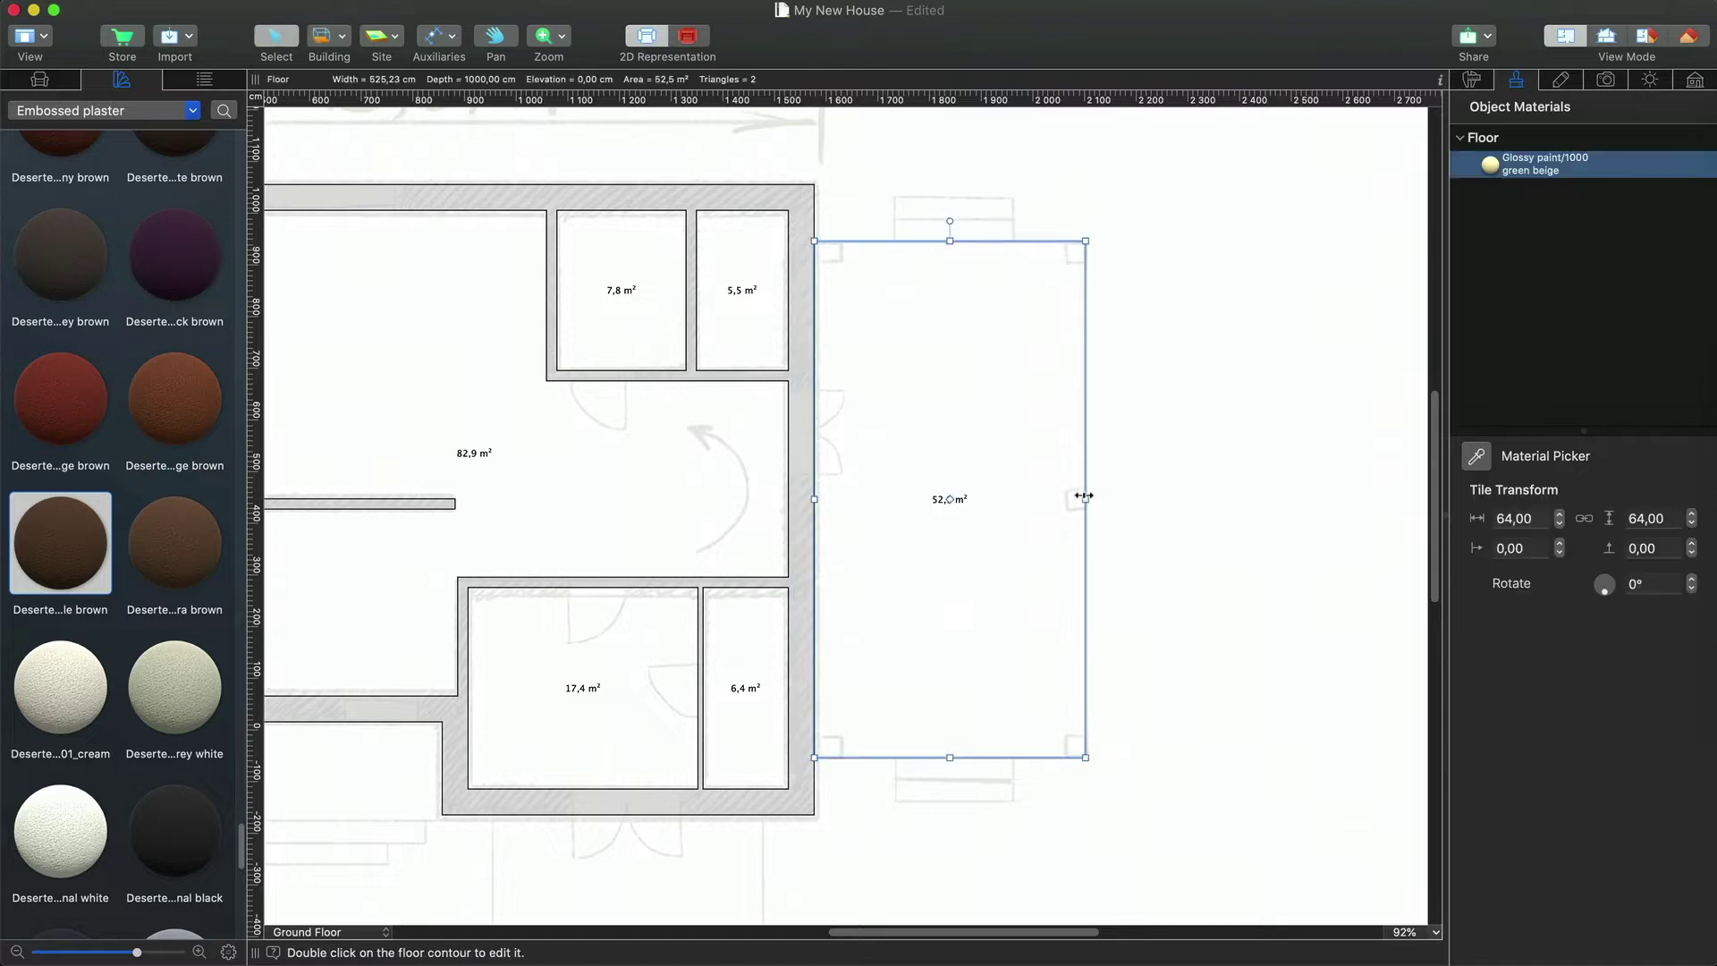
left_click_drag(1083, 495, 1081, 496)
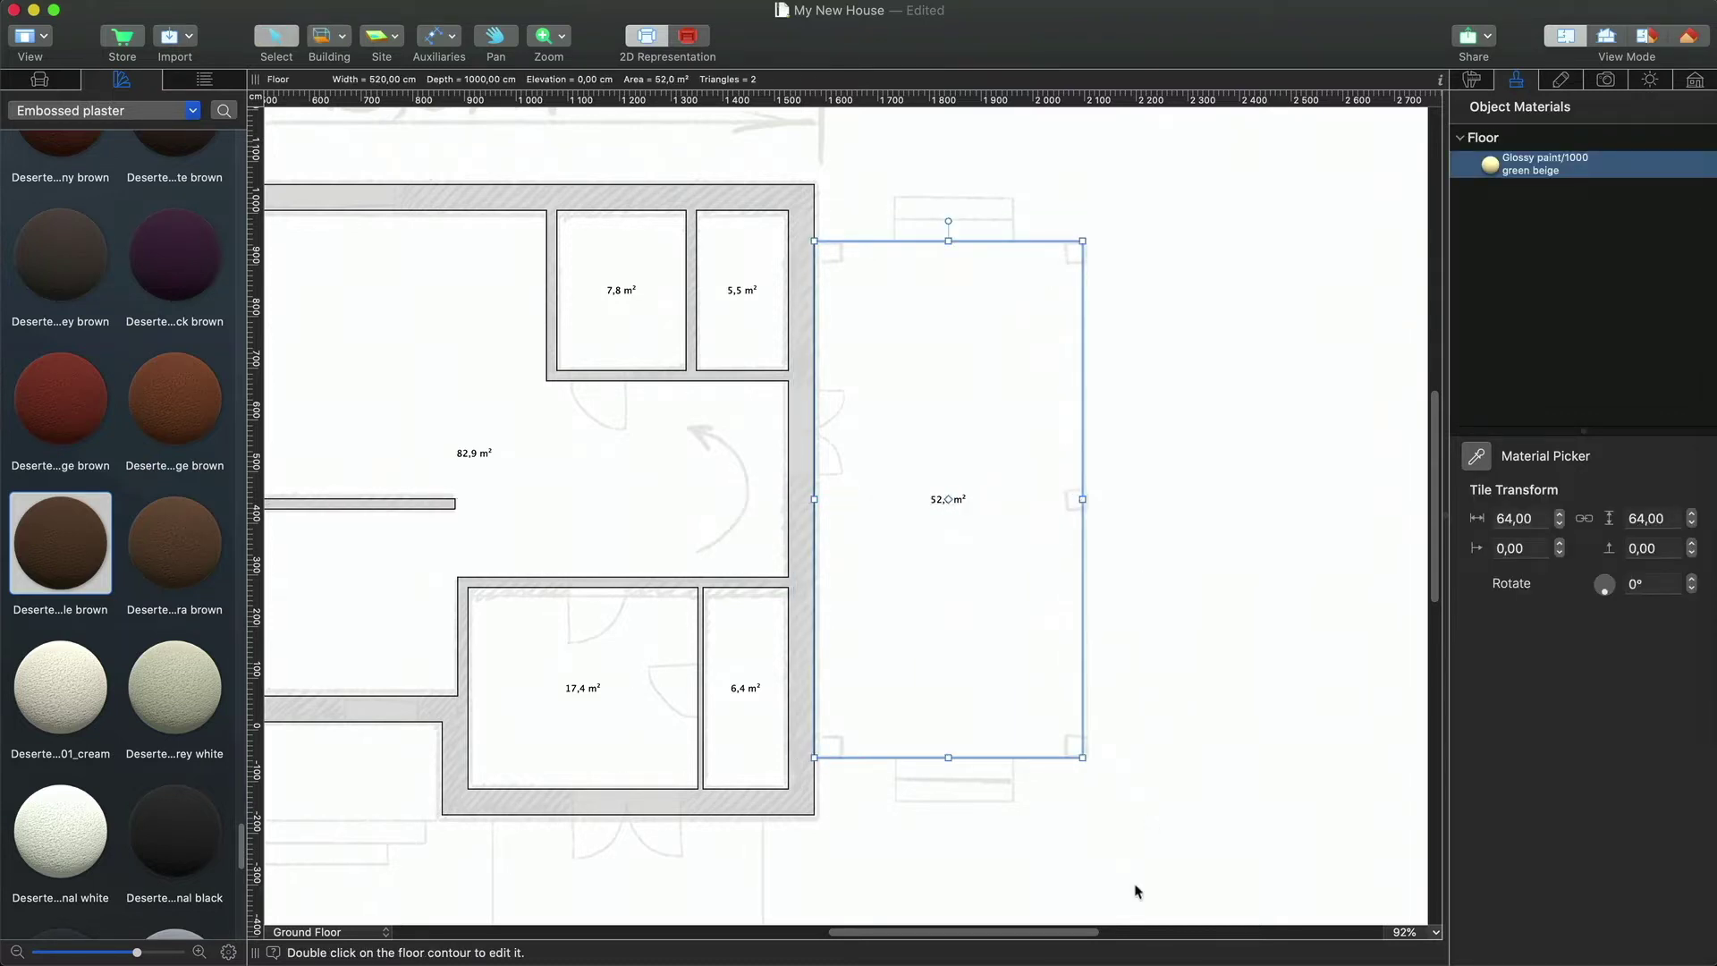
scroll(1054, 602, "left", 5)
scroll(1033, 582, "down", 8)
scroll(1033, 583, "down", 5)
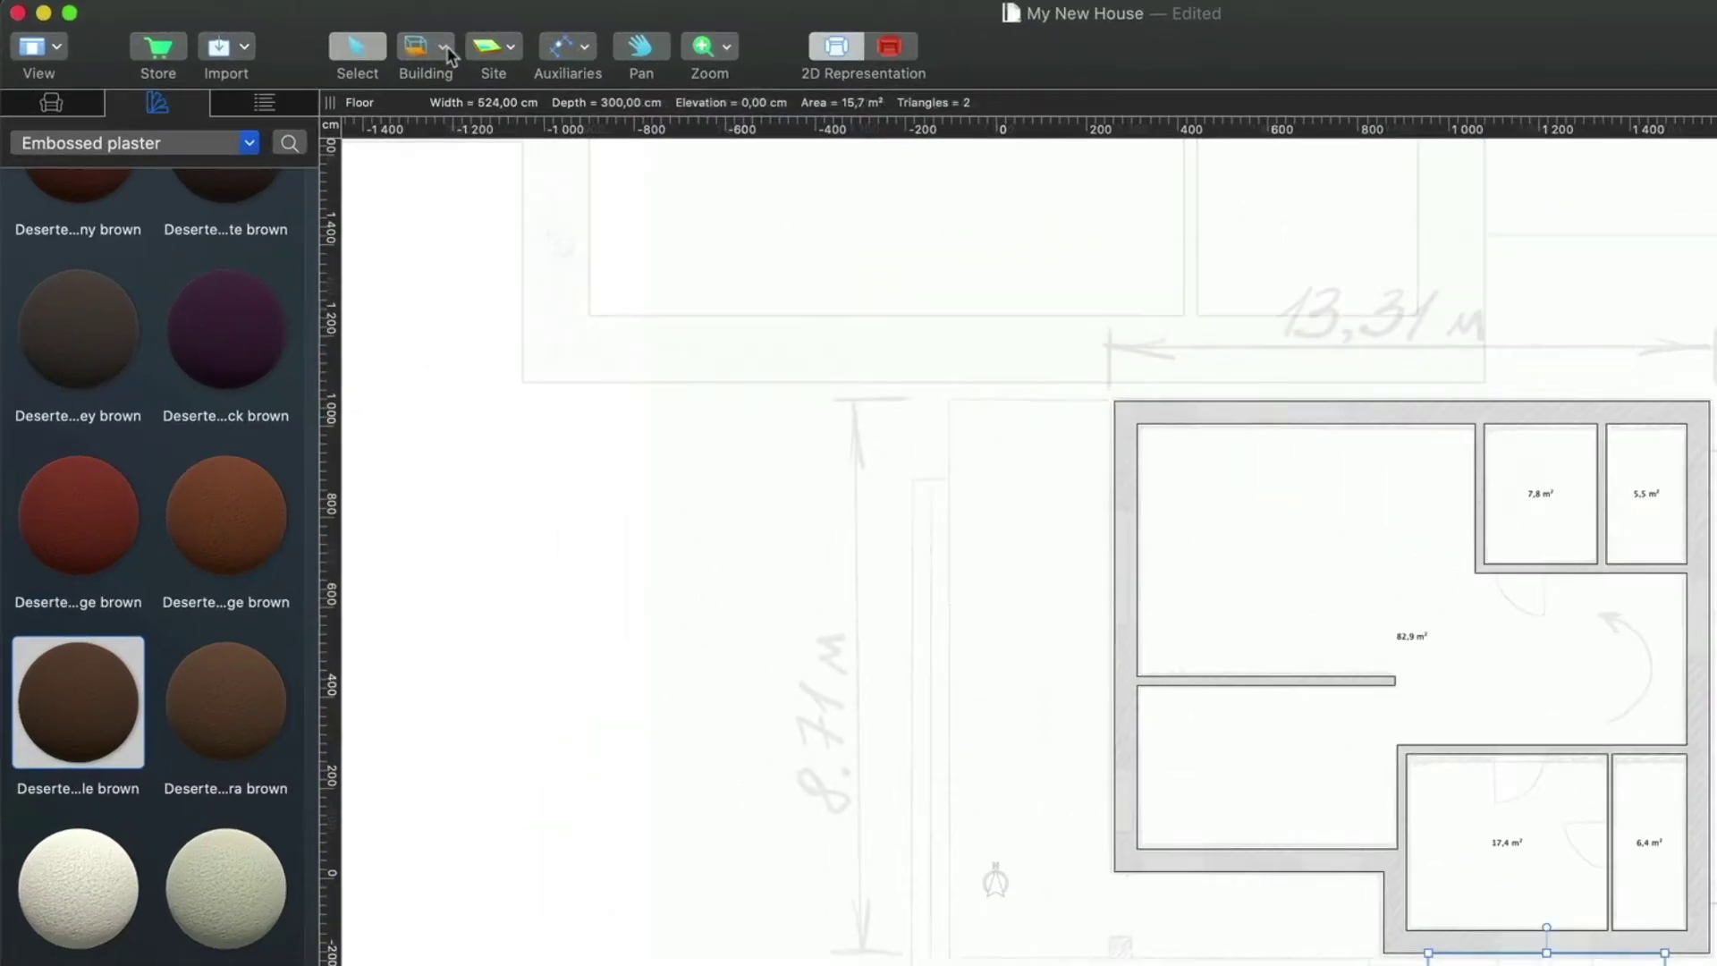
- Draw an L-shaped polygonal floor, 955 by 1220 cm overall, over the sketched terrace wrapping the house's lower-left corner
left_click(445, 47)
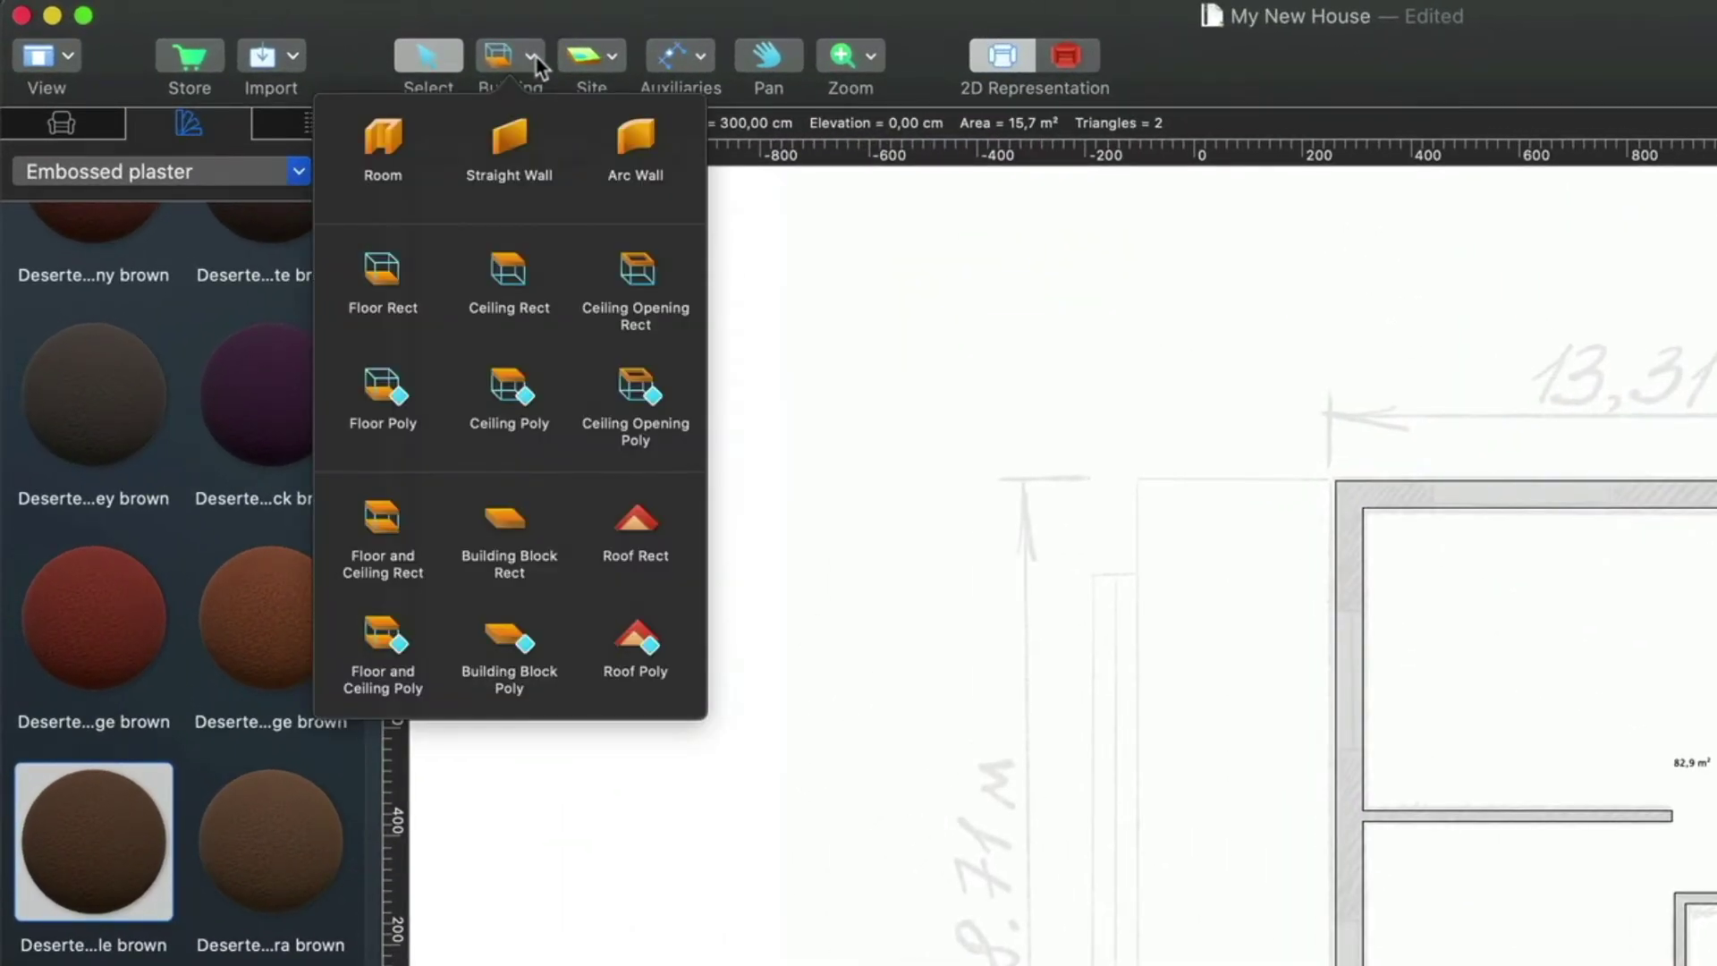
left_click(383, 393)
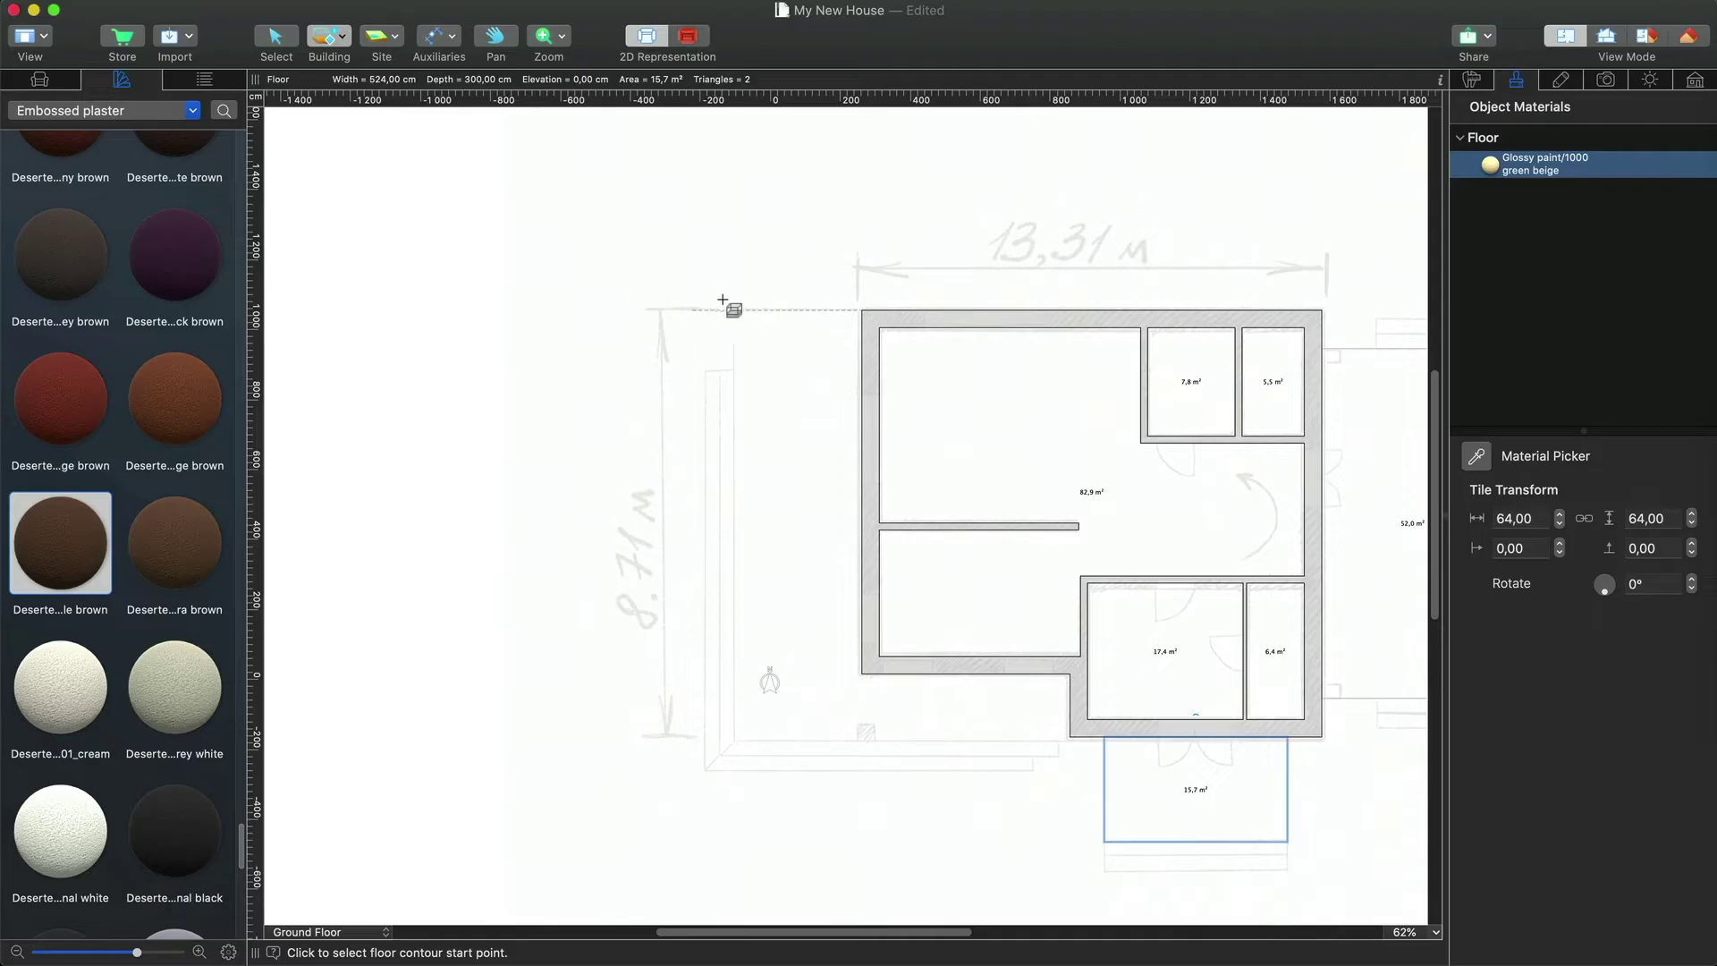
left_click(844, 301)
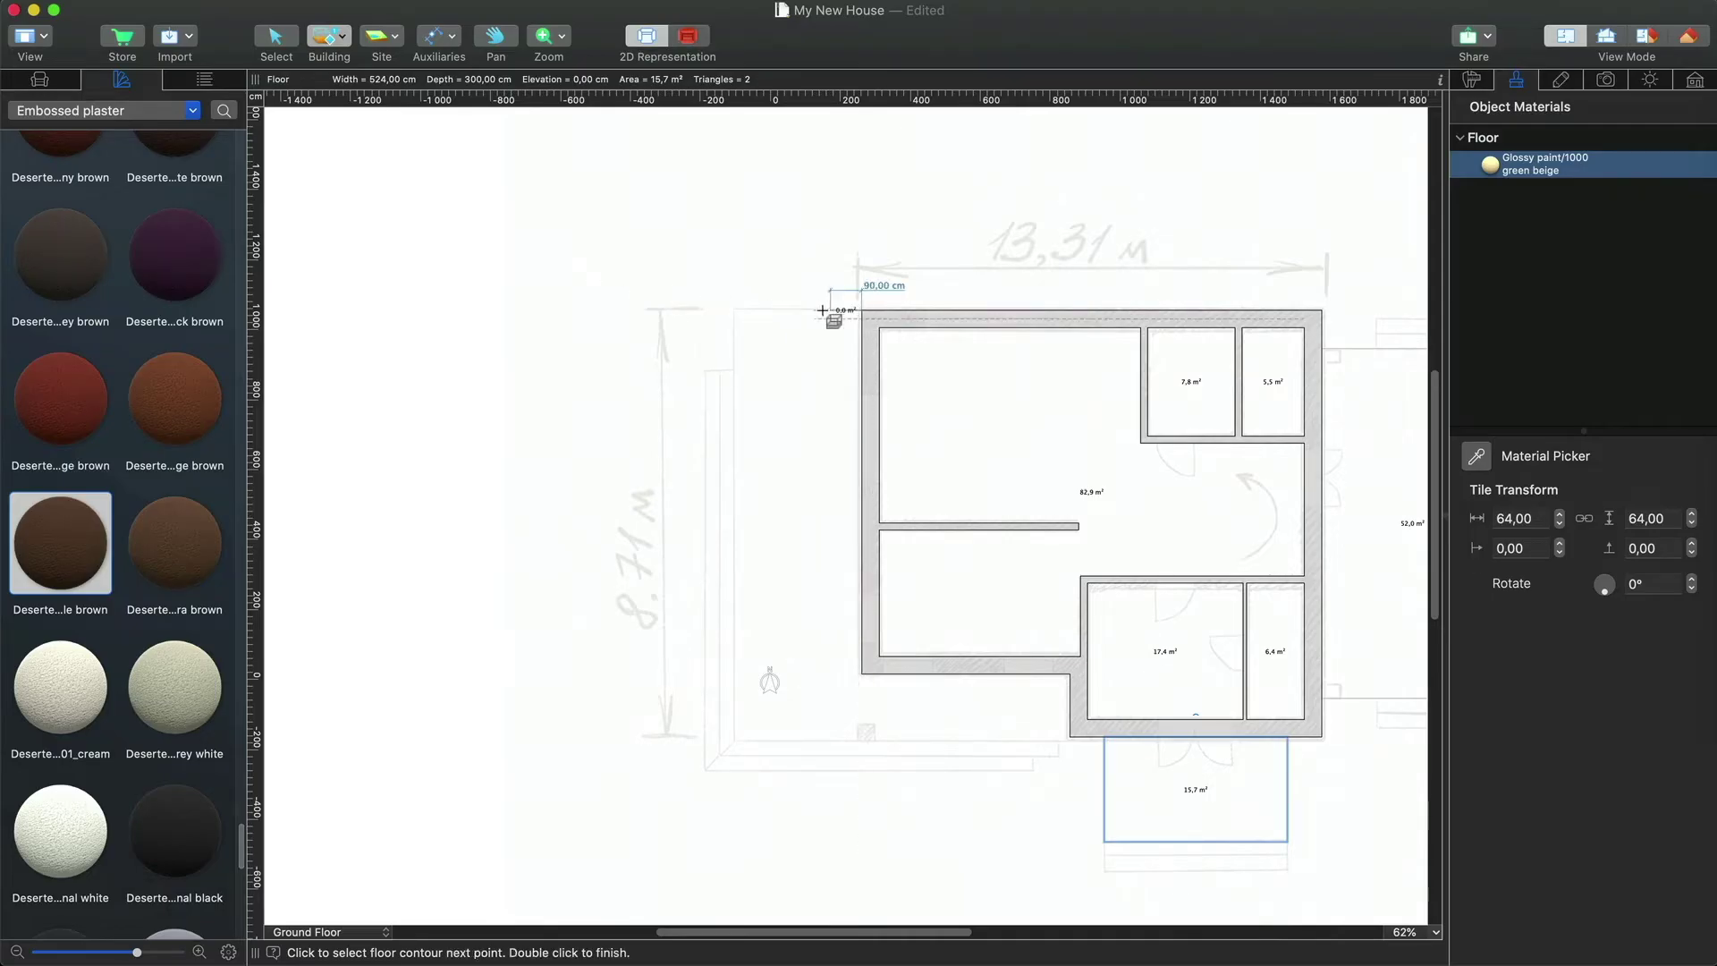
left_click(715, 310)
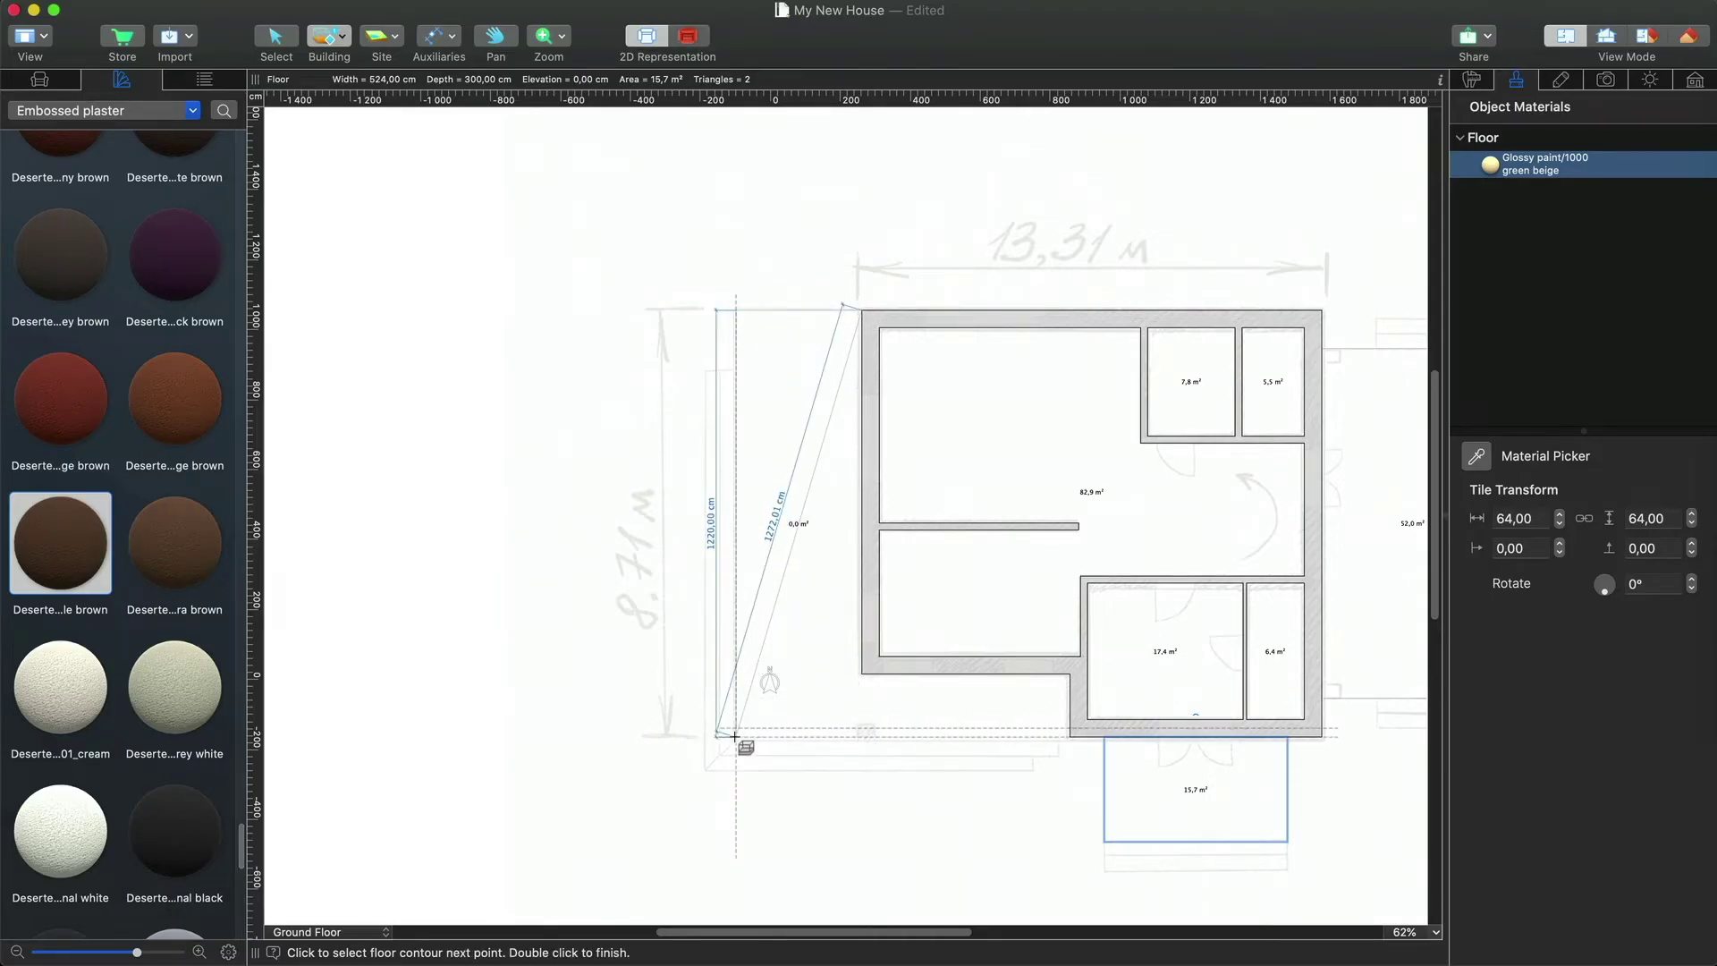
left_click(1070, 671)
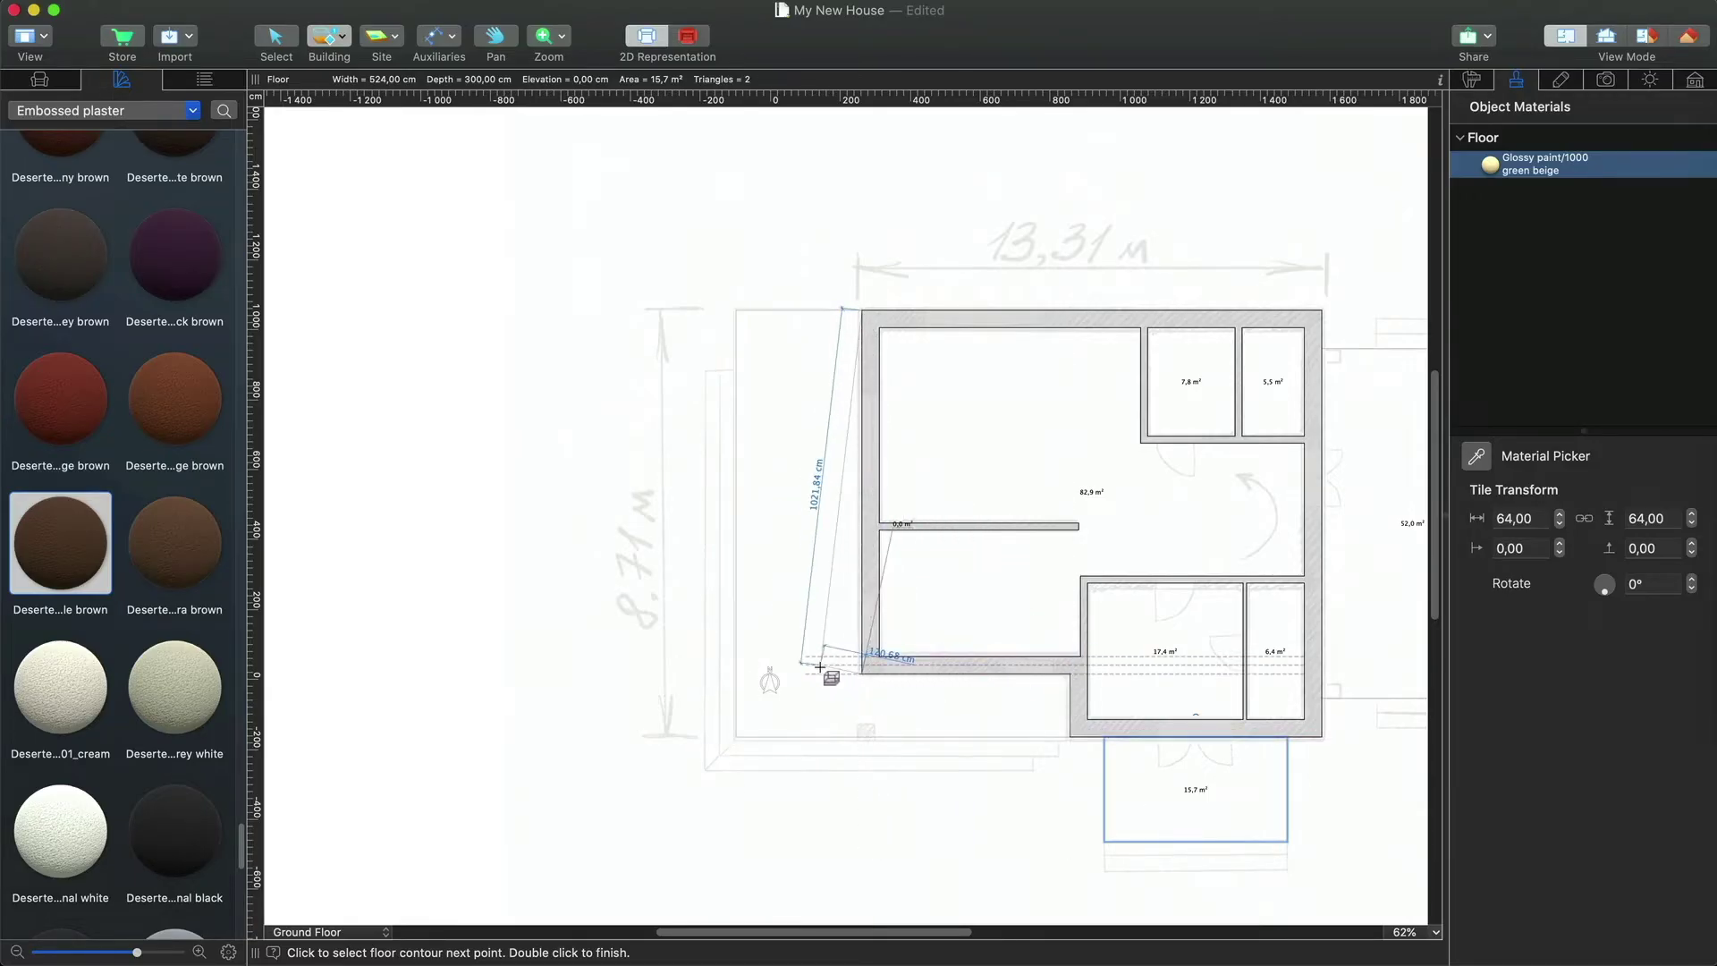
double_click(860, 671)
scroll(858, 690, "up", 5)
scroll(861, 692, "up", 4)
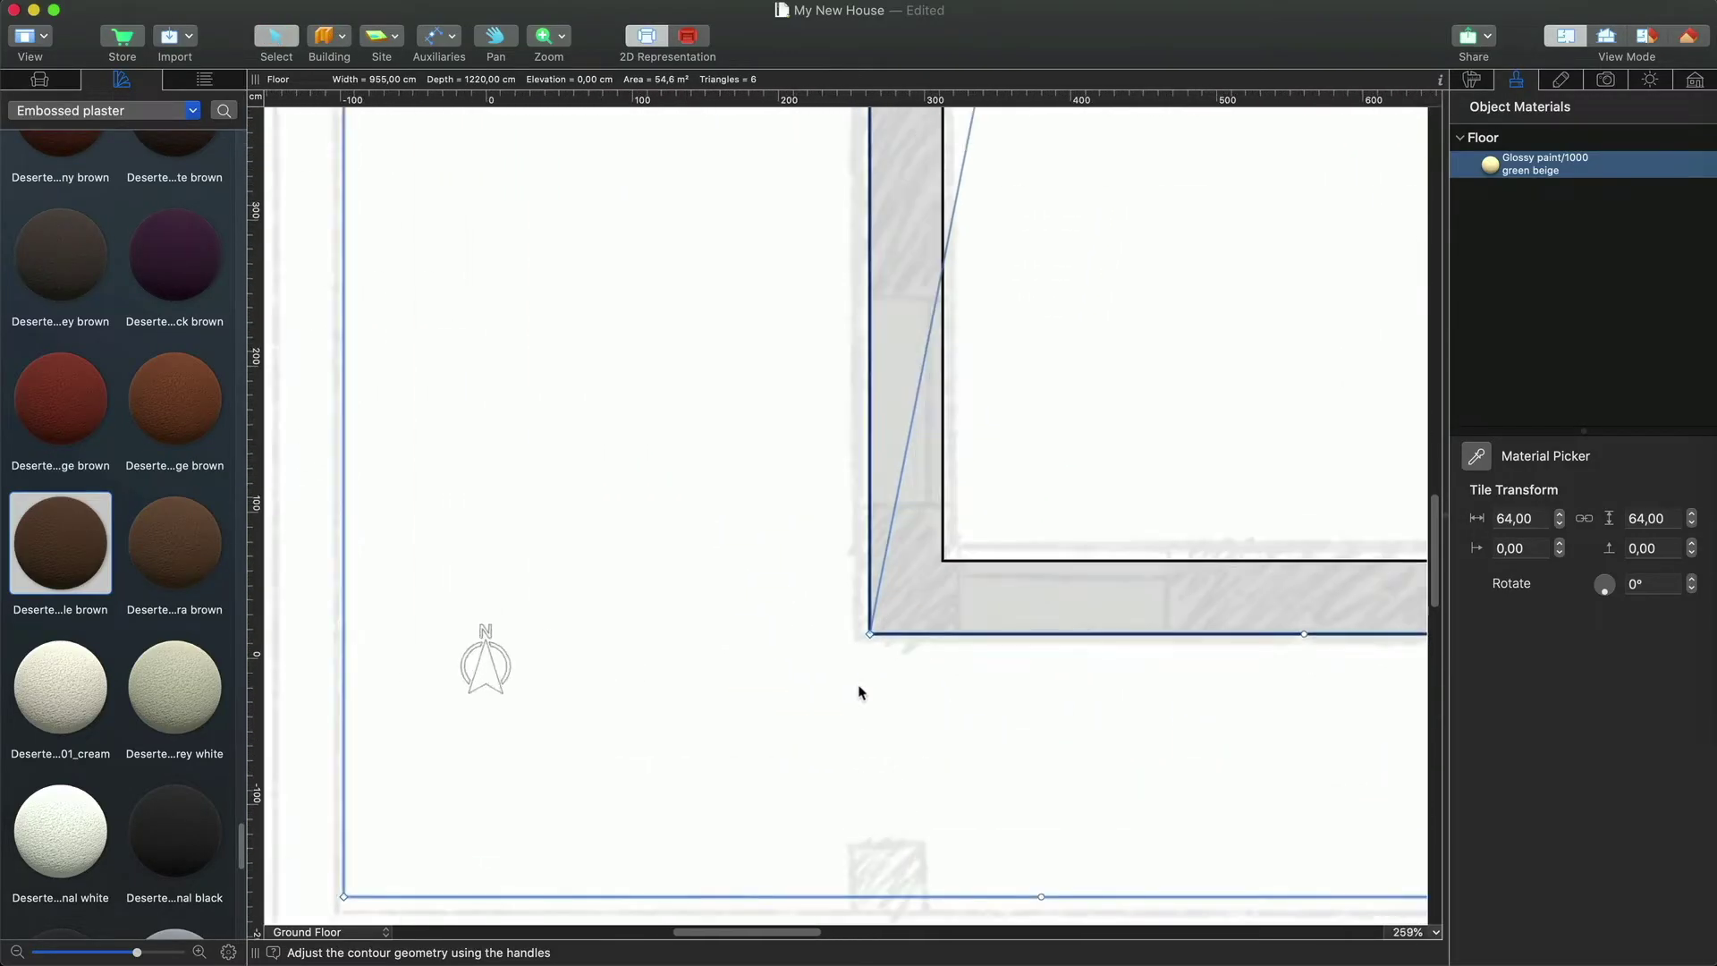
scroll(859, 691, "down", 6)
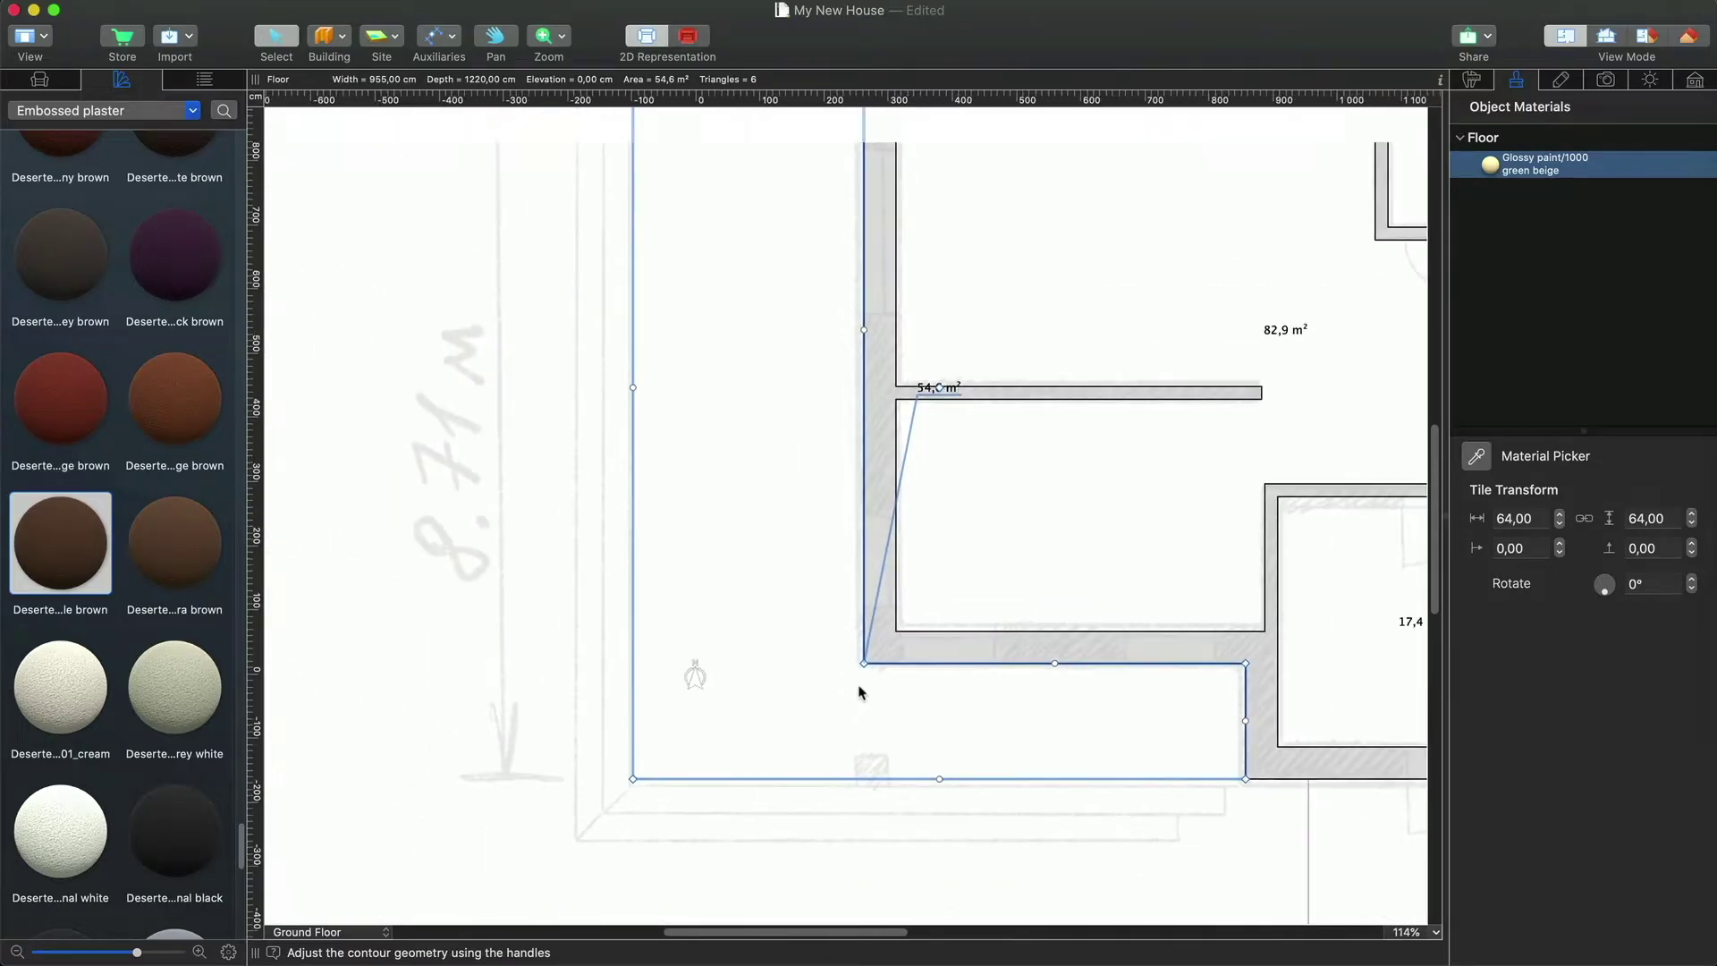
scroll(1246, 777, "down", 2)
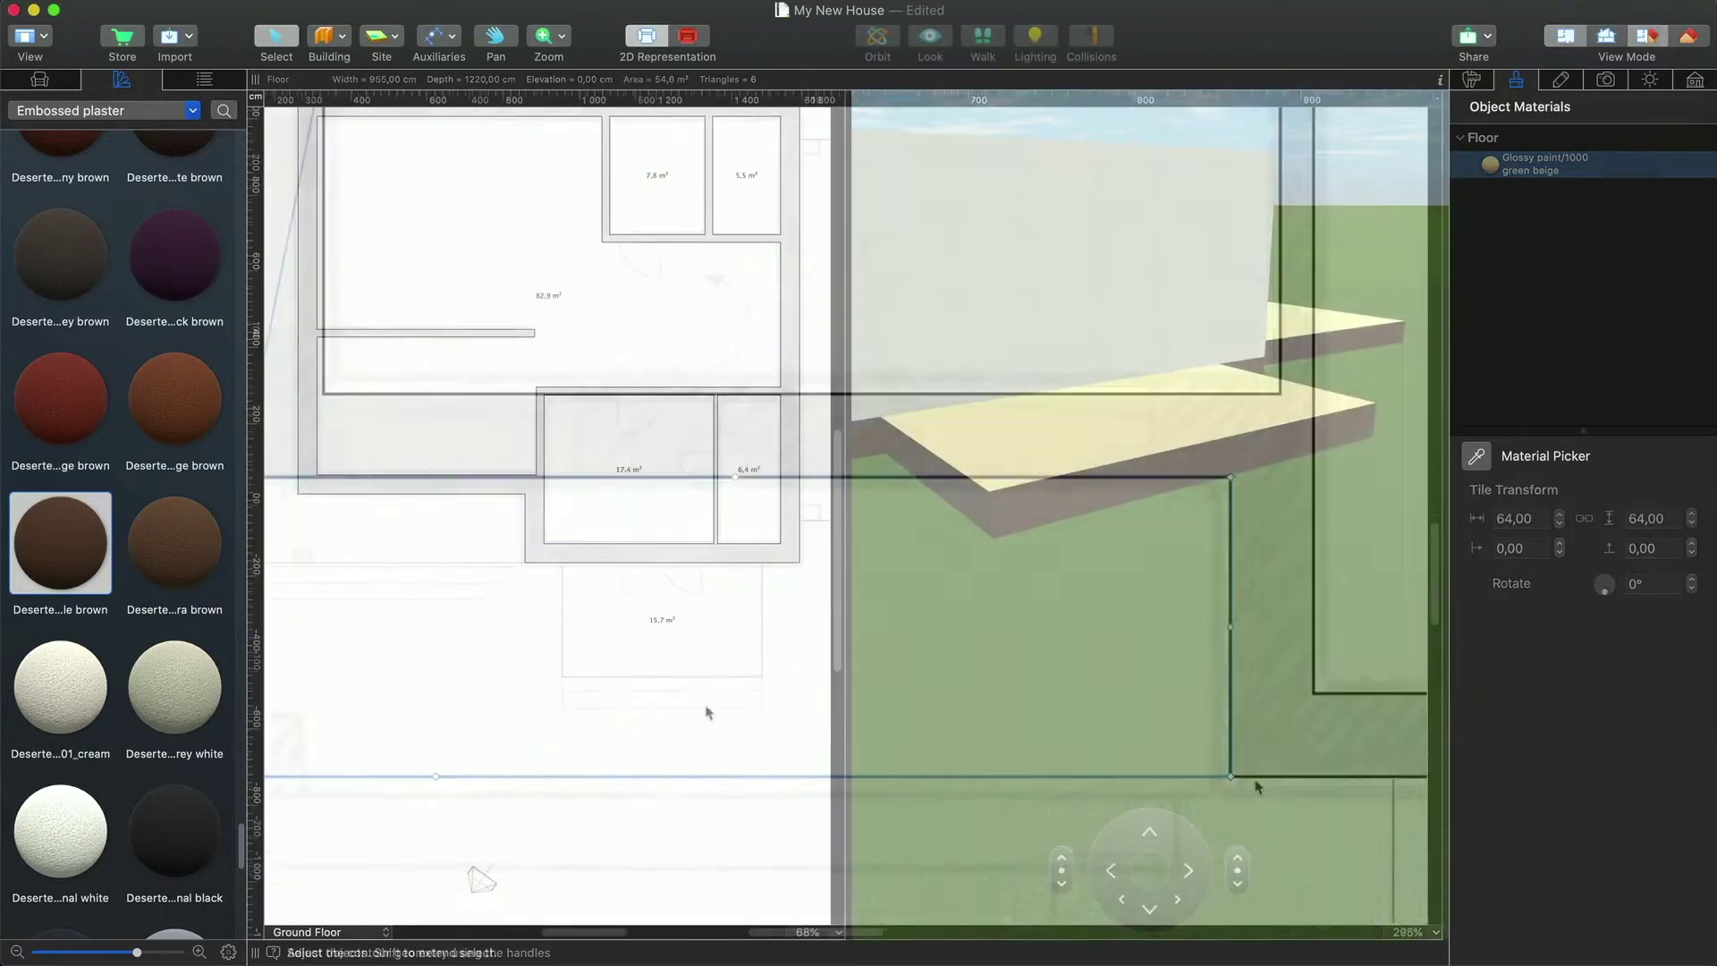
- Add a building block 524 cm wide and 30 cm deep along the porch's front edge and duplicate it in front as a second step
scroll(775, 699, "up", 3)
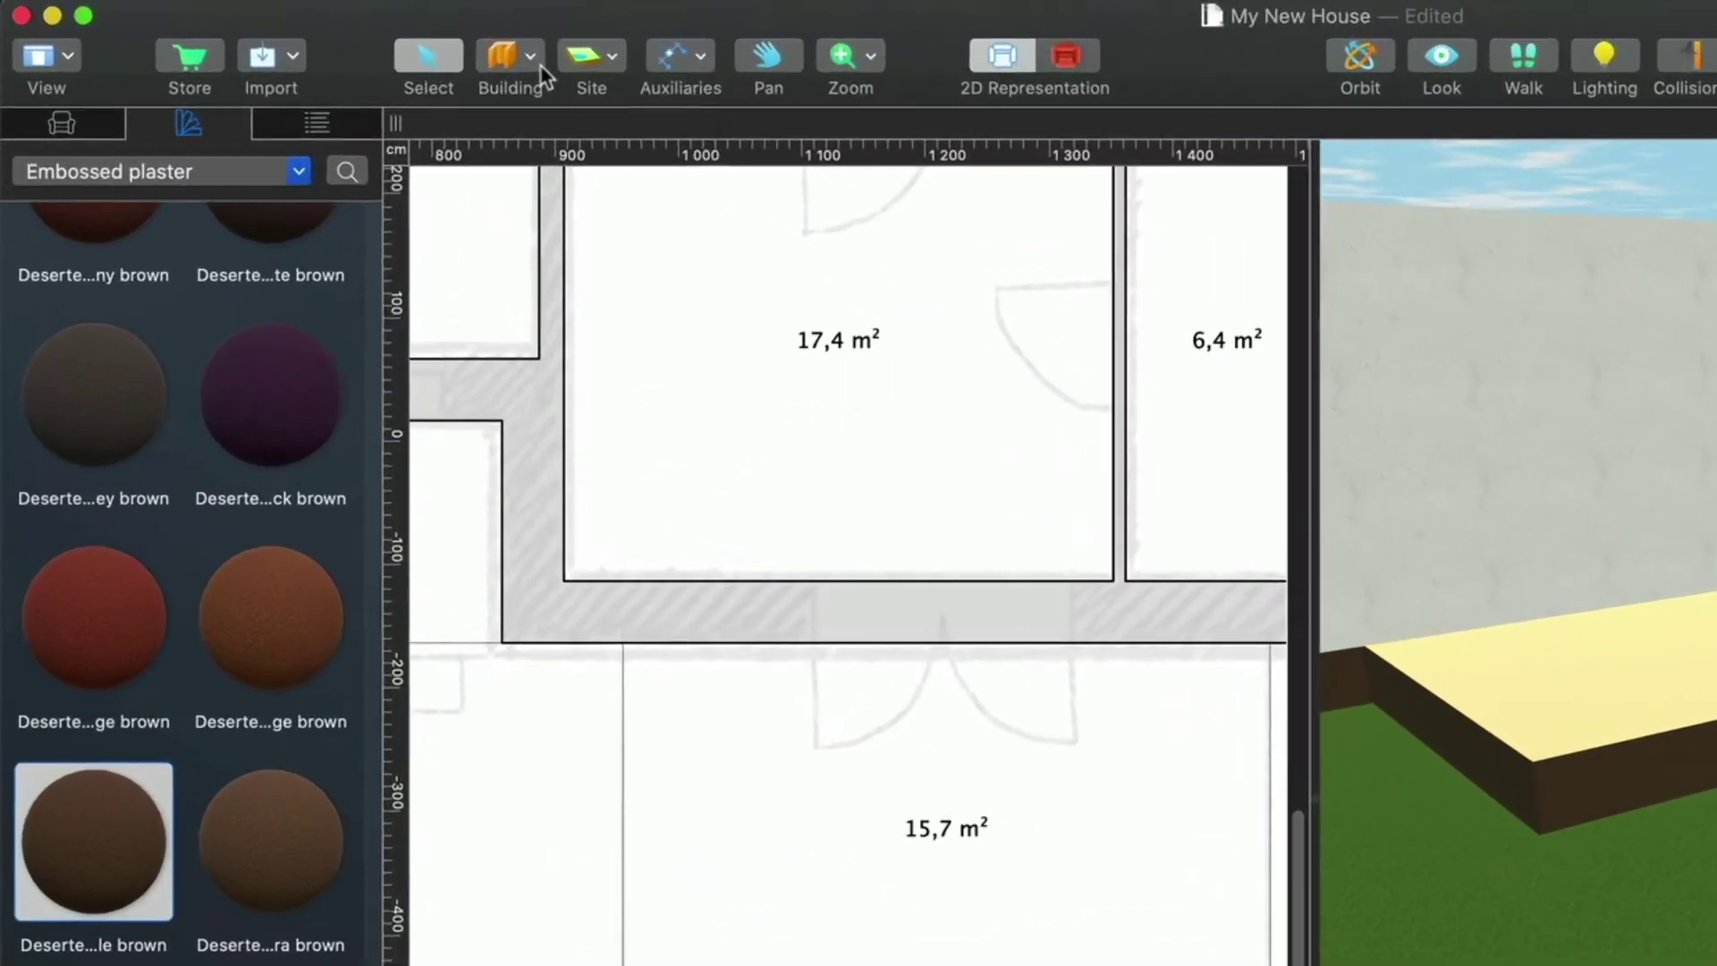
left_click(343, 38)
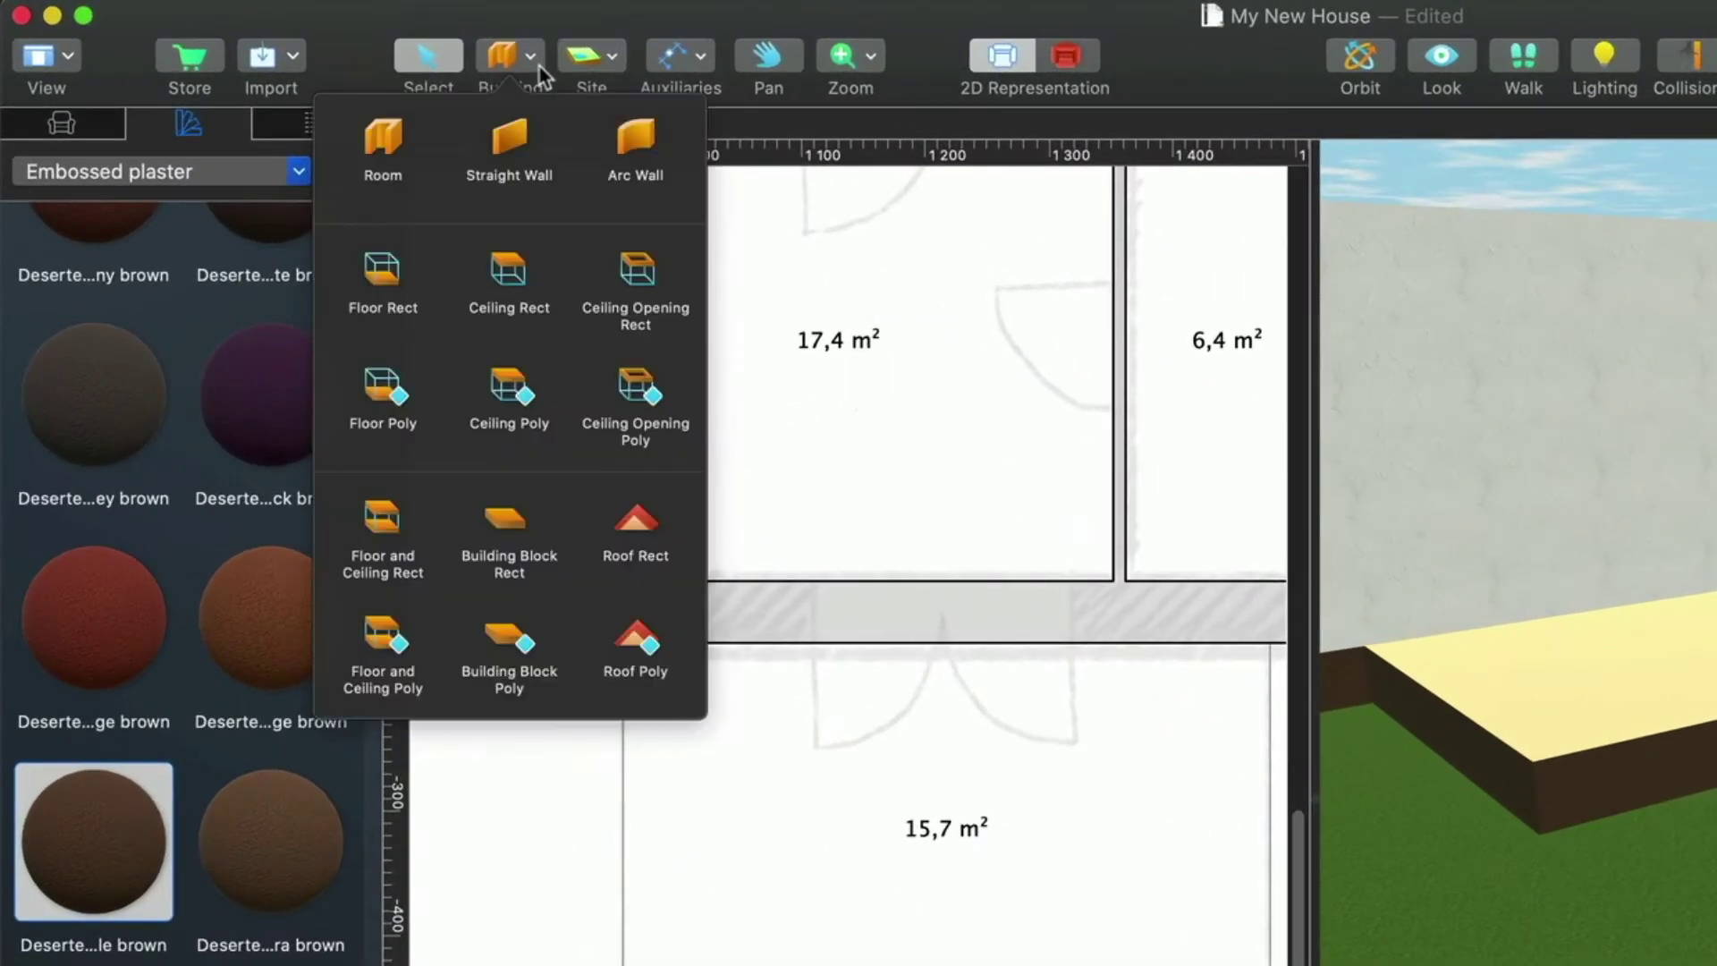
left_click(508, 536)
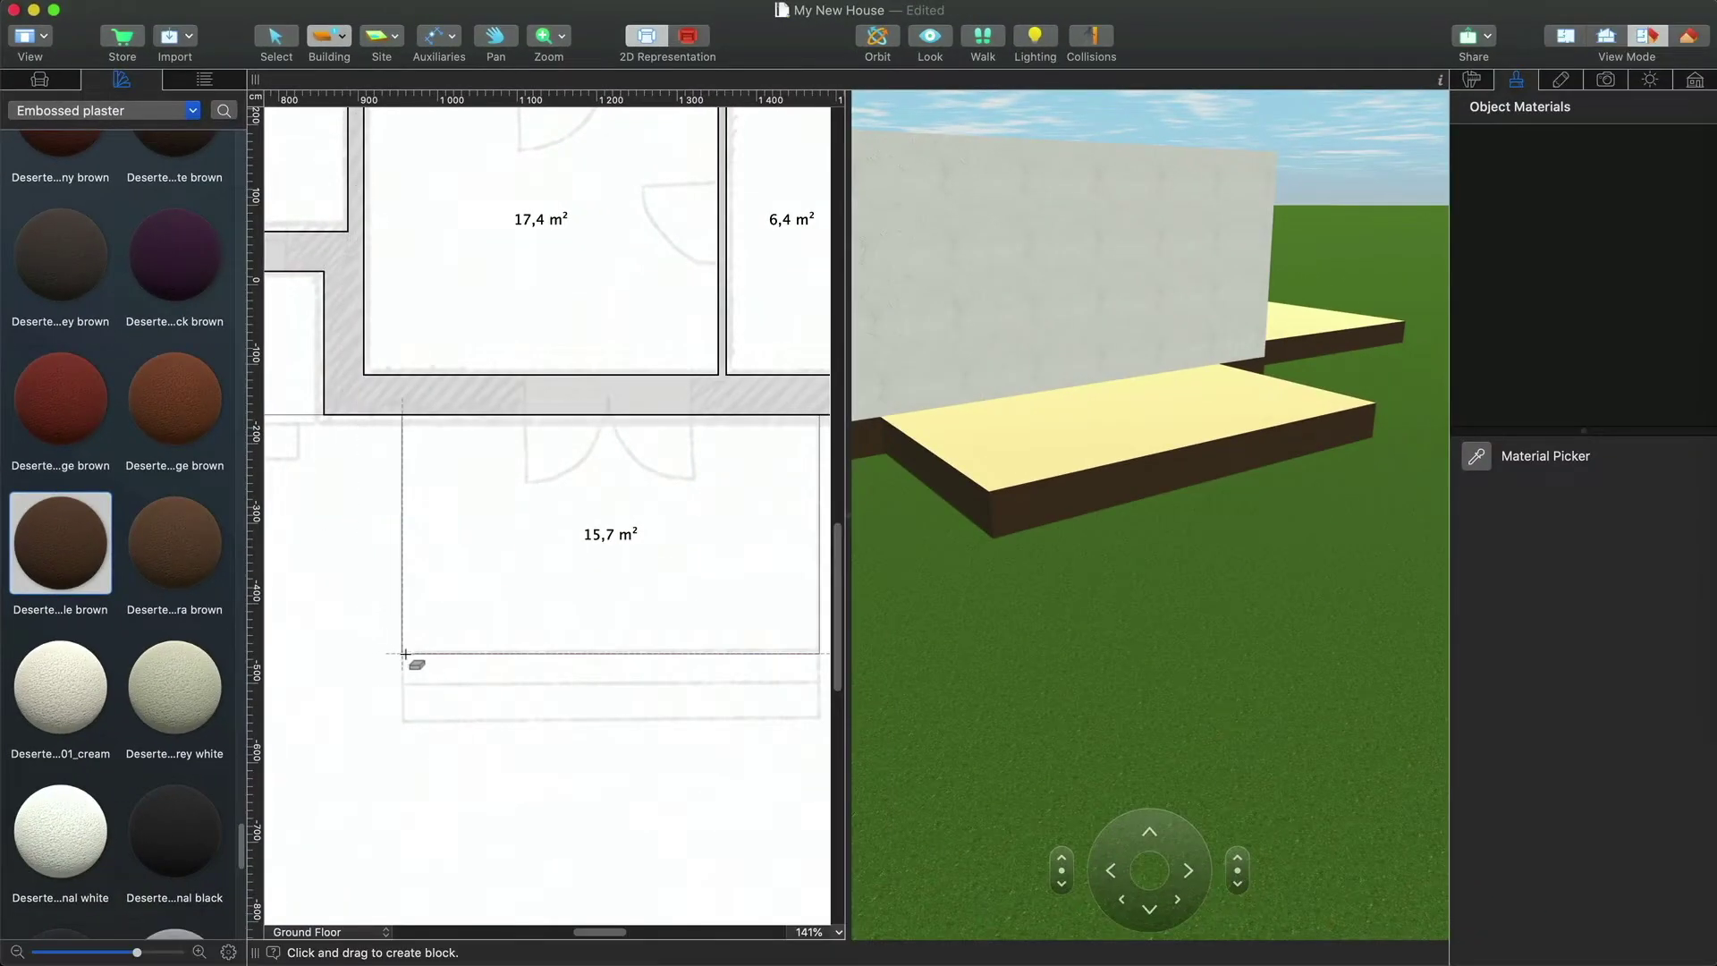
left_click_drag(401, 653, 777, 677)
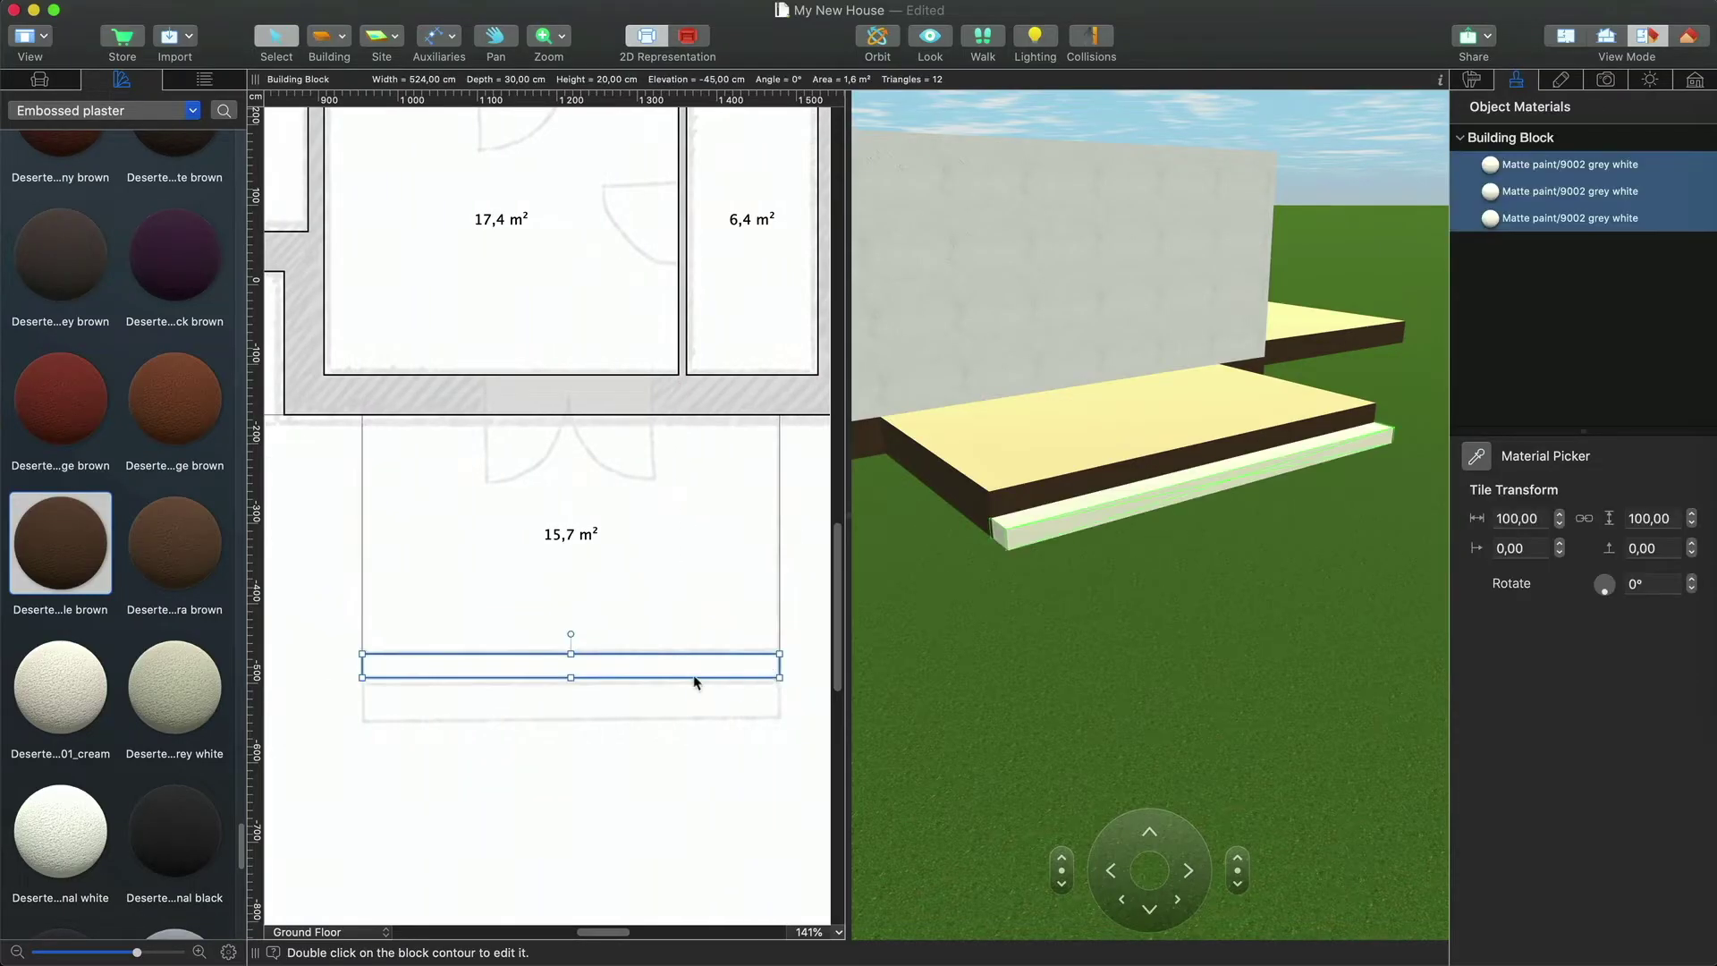
key("super+d")
left_click_drag(659, 728, 539, 716)
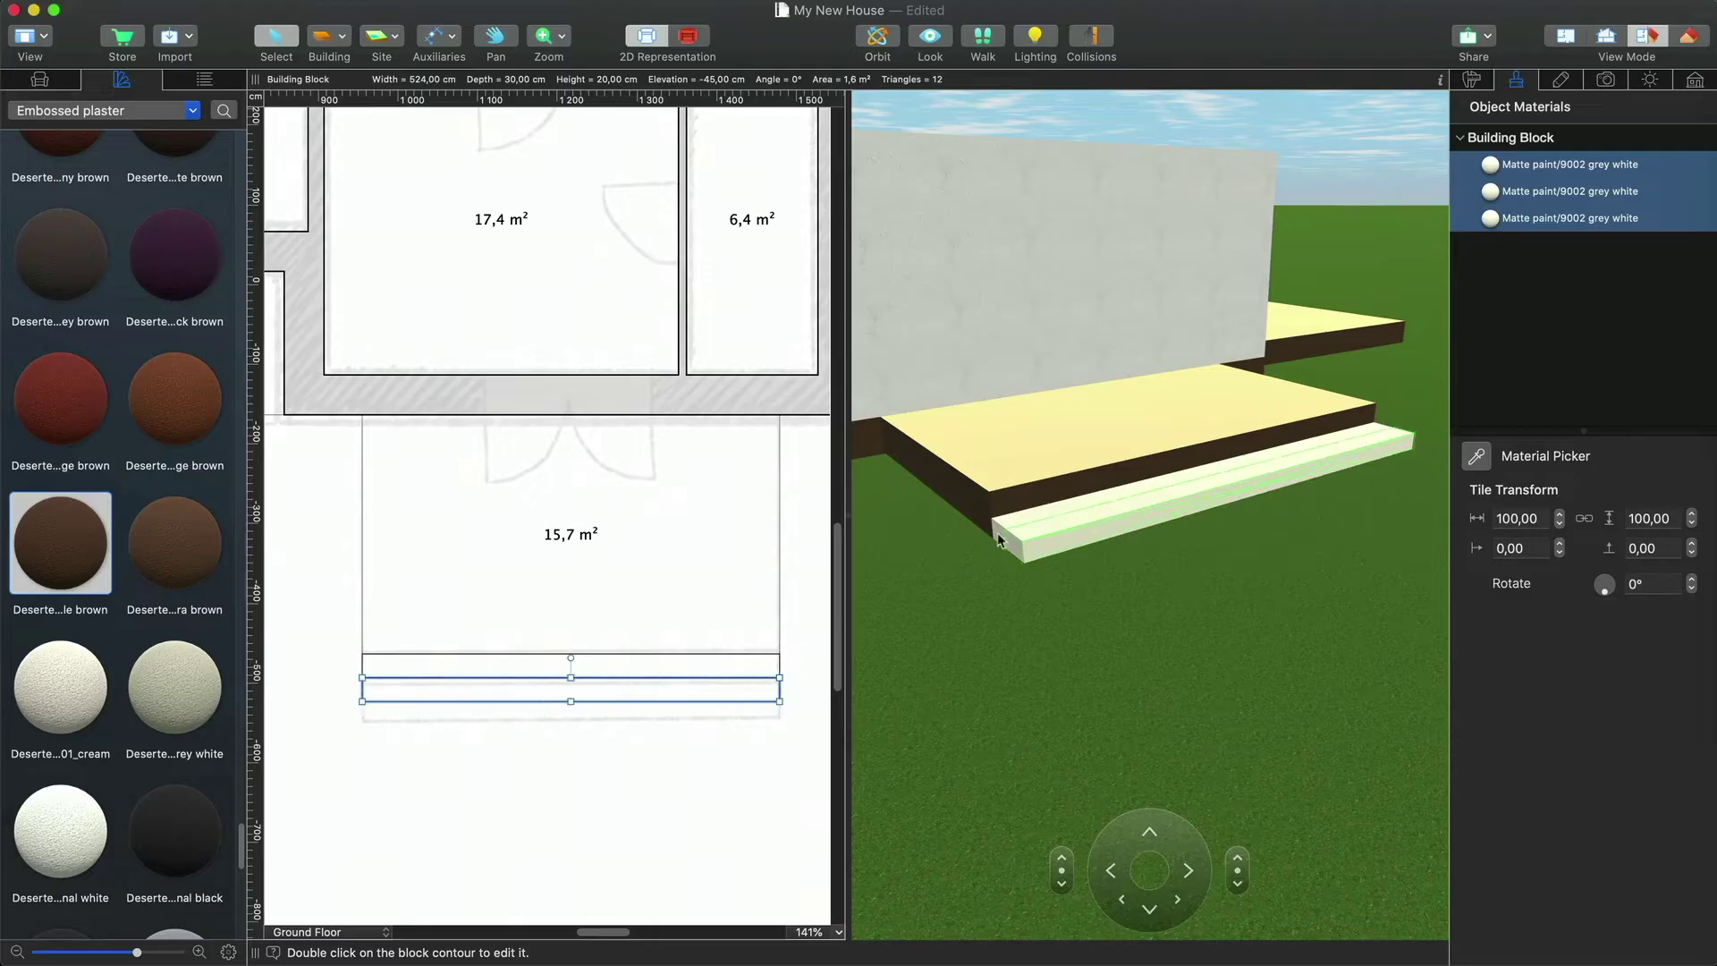
- Increase the height of the porch step next to the floor and set the outer step's height to 15 cm
left_click(999, 539)
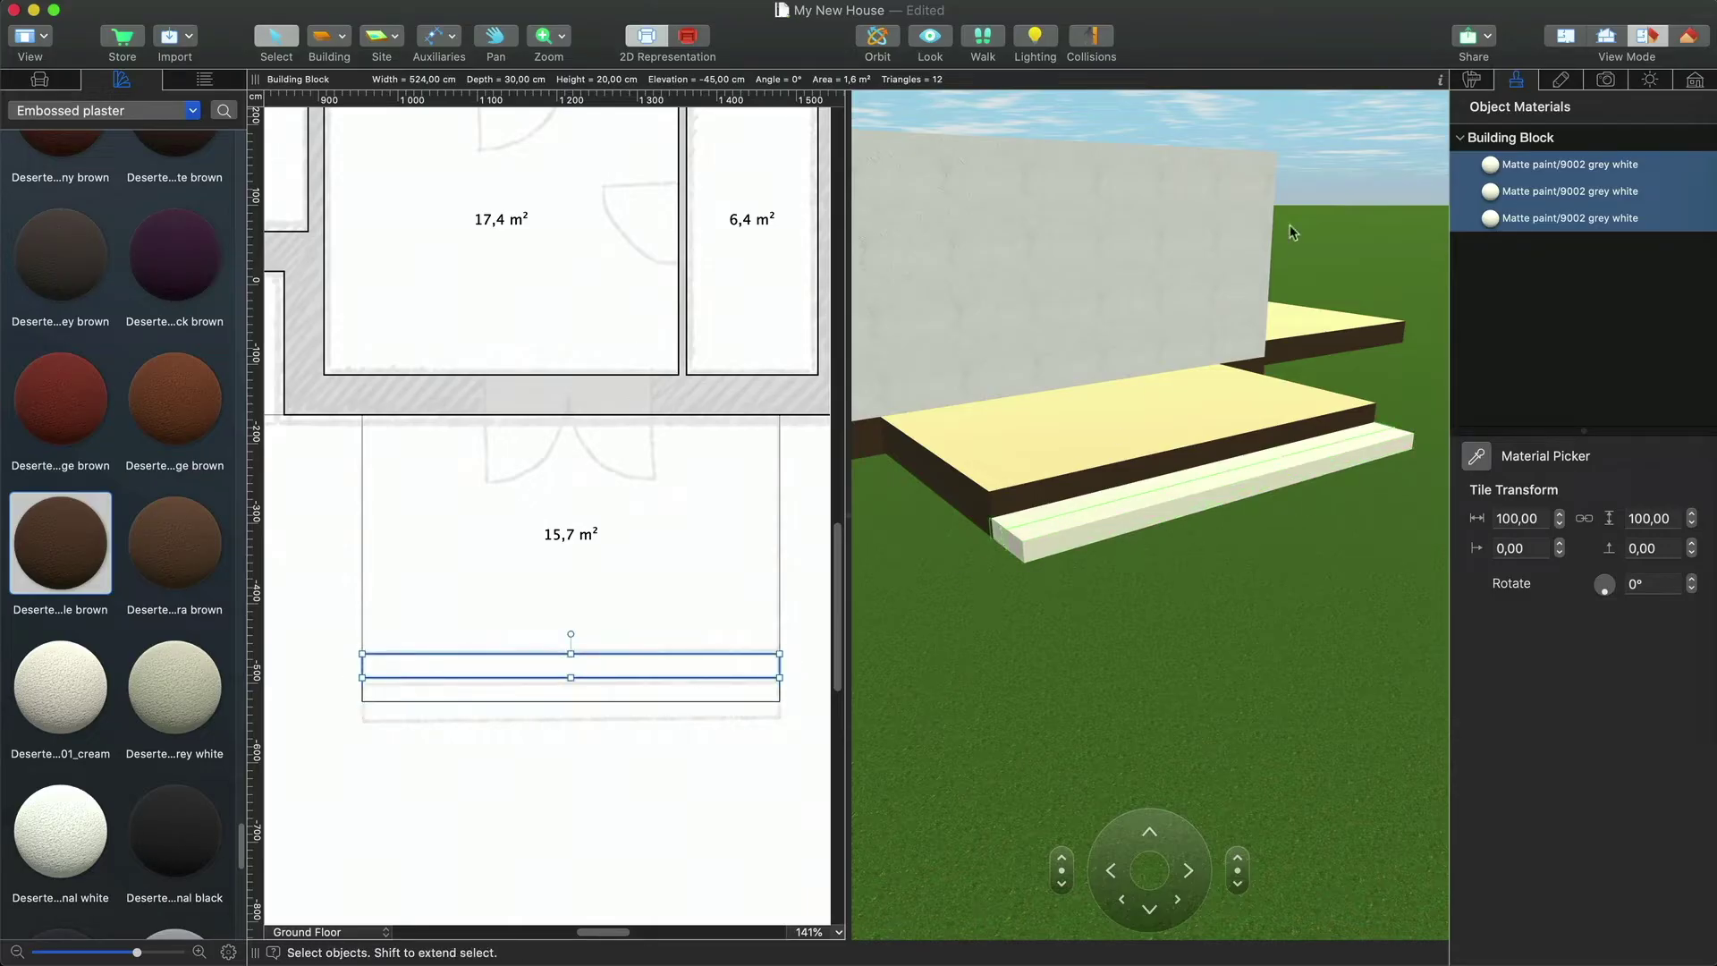
left_click(1471, 80)
left_click(1626, 353)
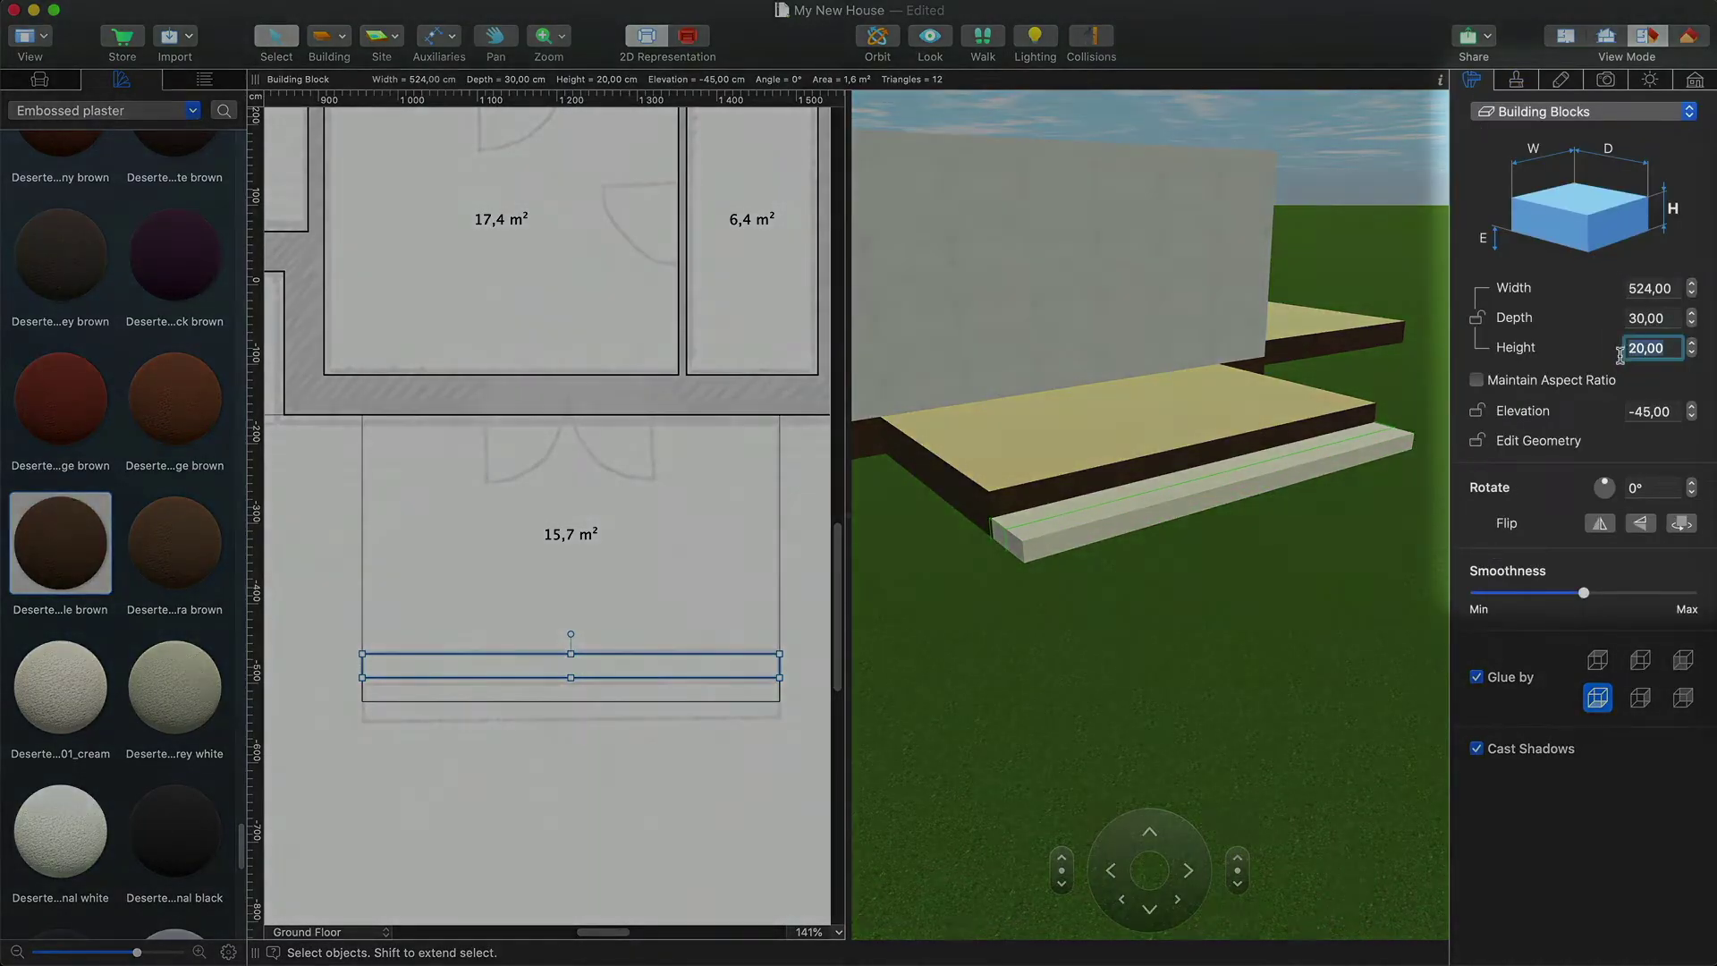
left_click(1355, 462)
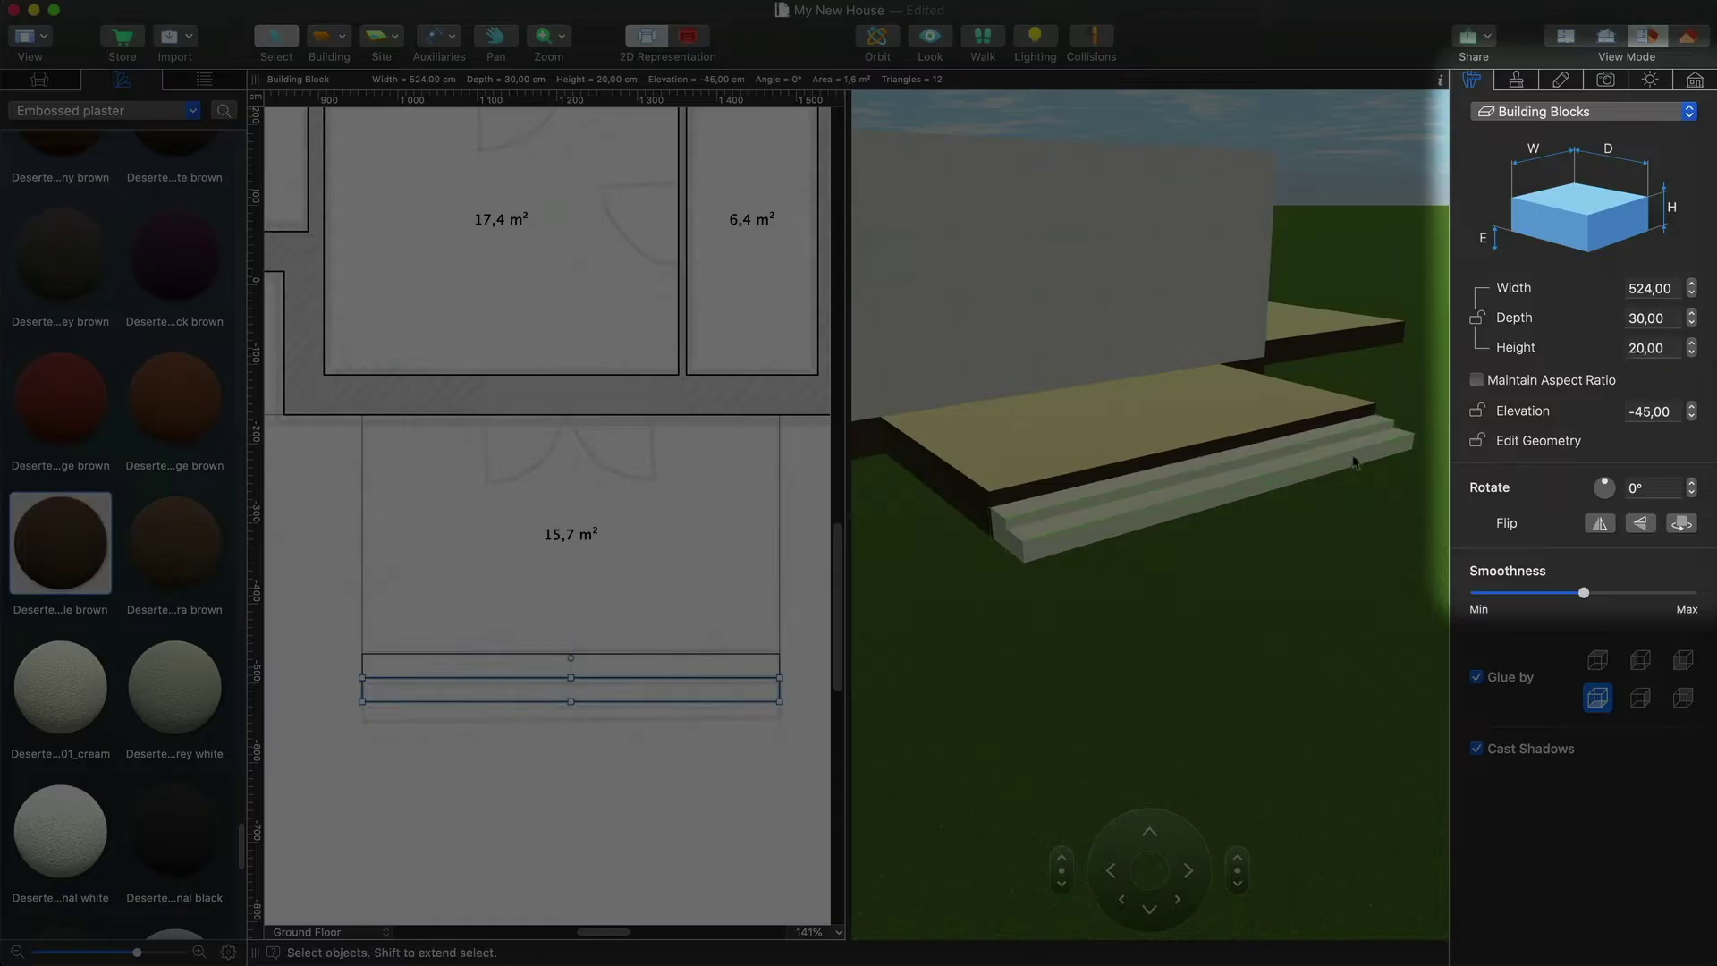
left_click(1658, 349)
type("15")
key("Return")
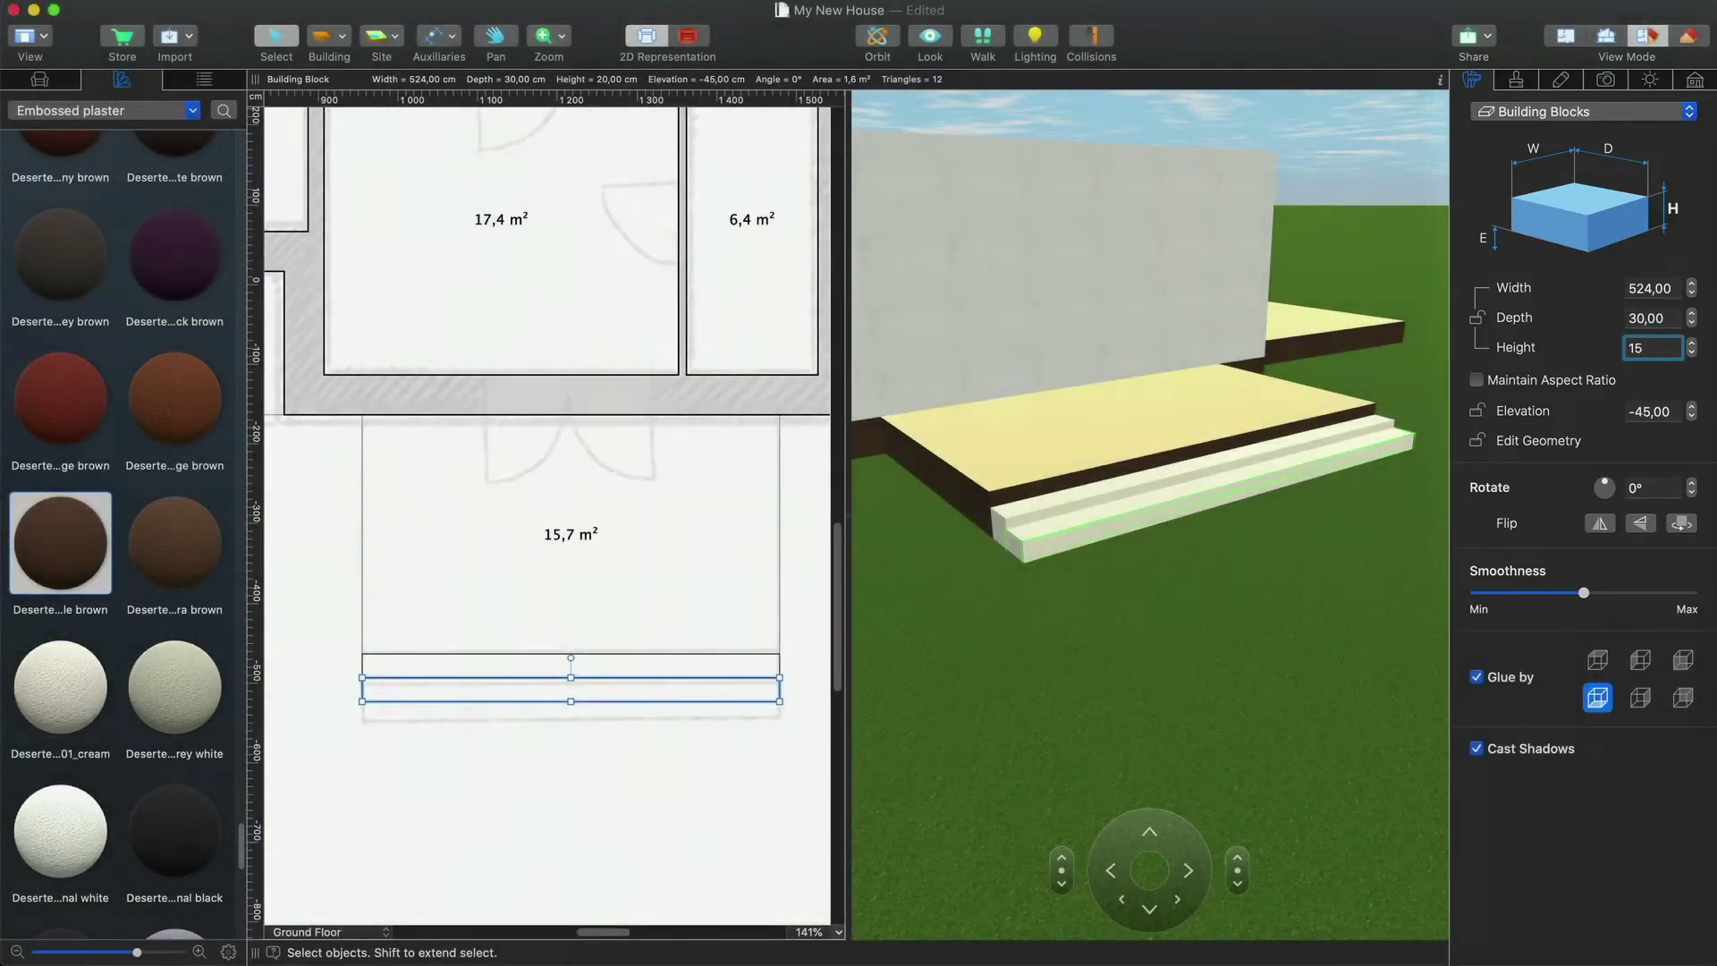
left_click(1377, 584)
- Copy both porch steps and paste them at the sketched steps along the right terrace's lower edge
key("super+g")
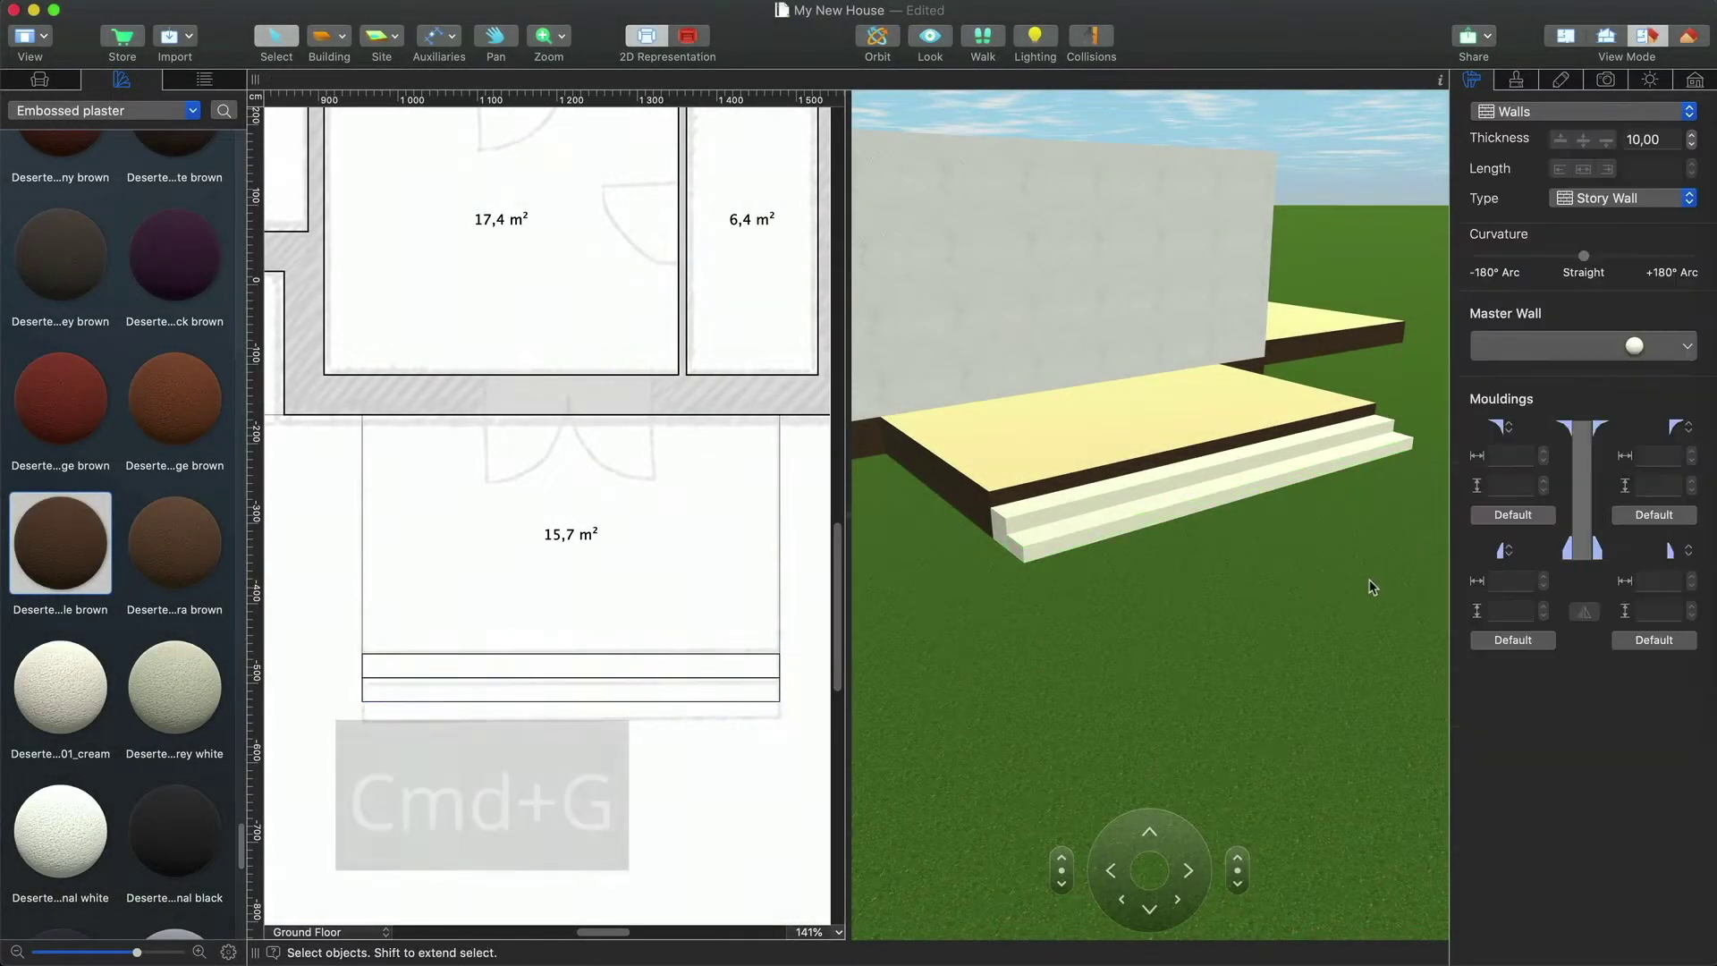
left_click(774, 684)
right_click(758, 693)
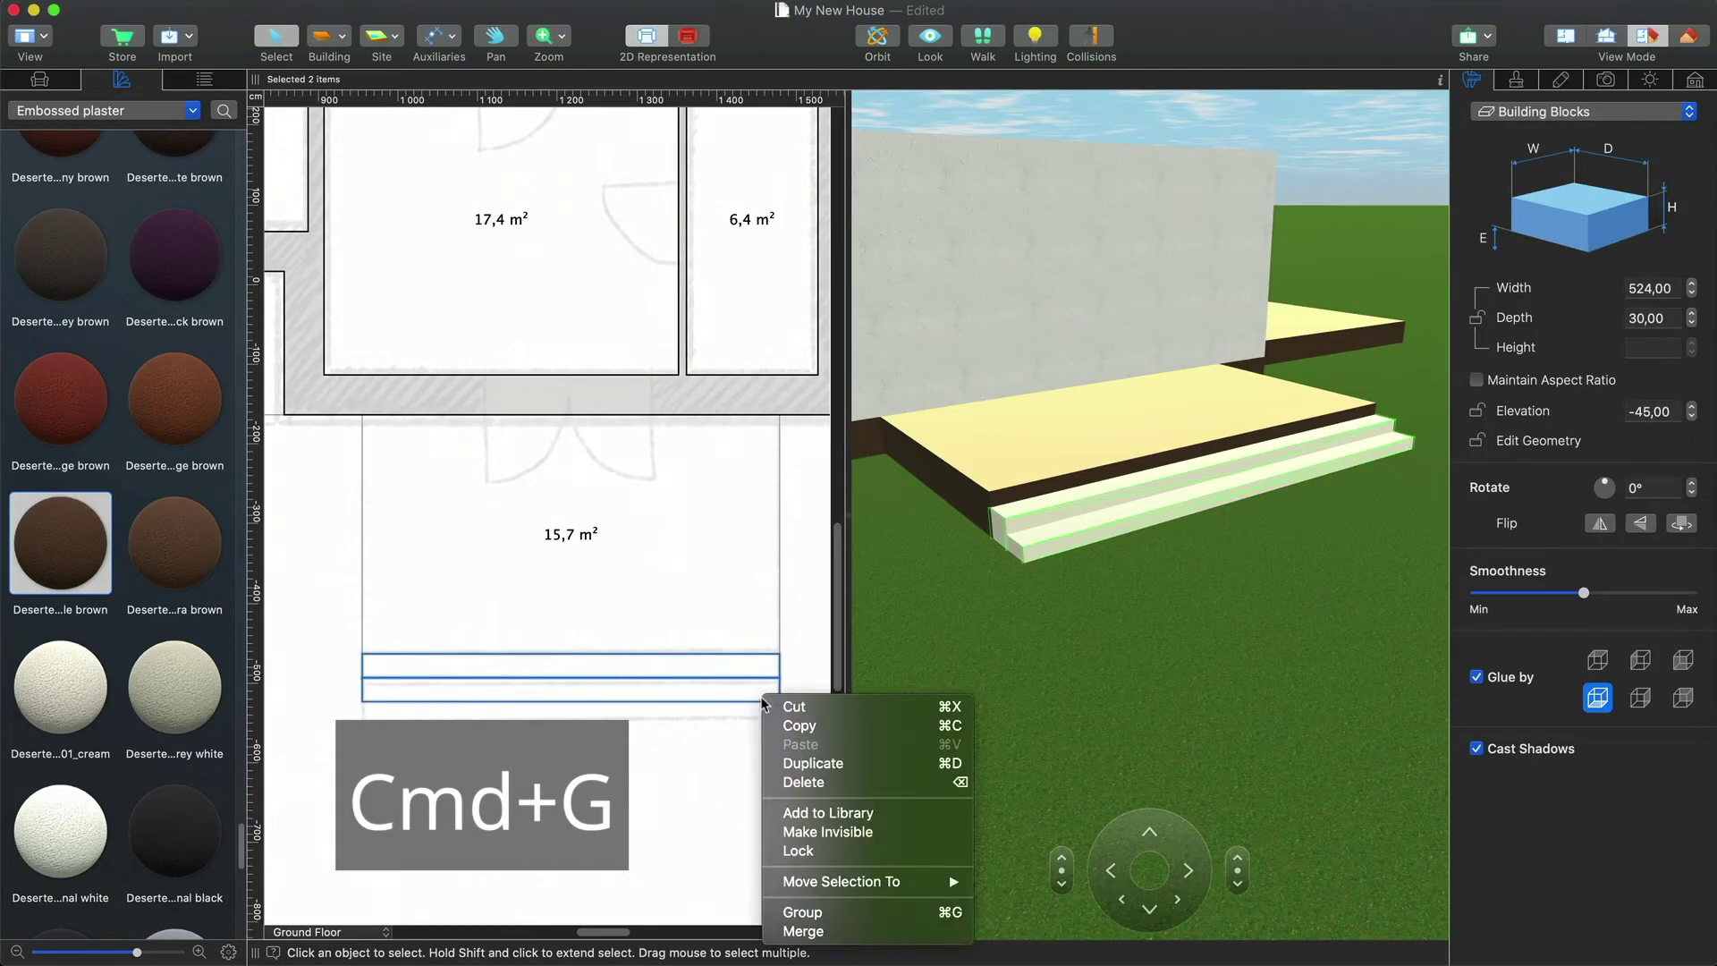
left_click(796, 727)
scroll(623, 914, "right", 10)
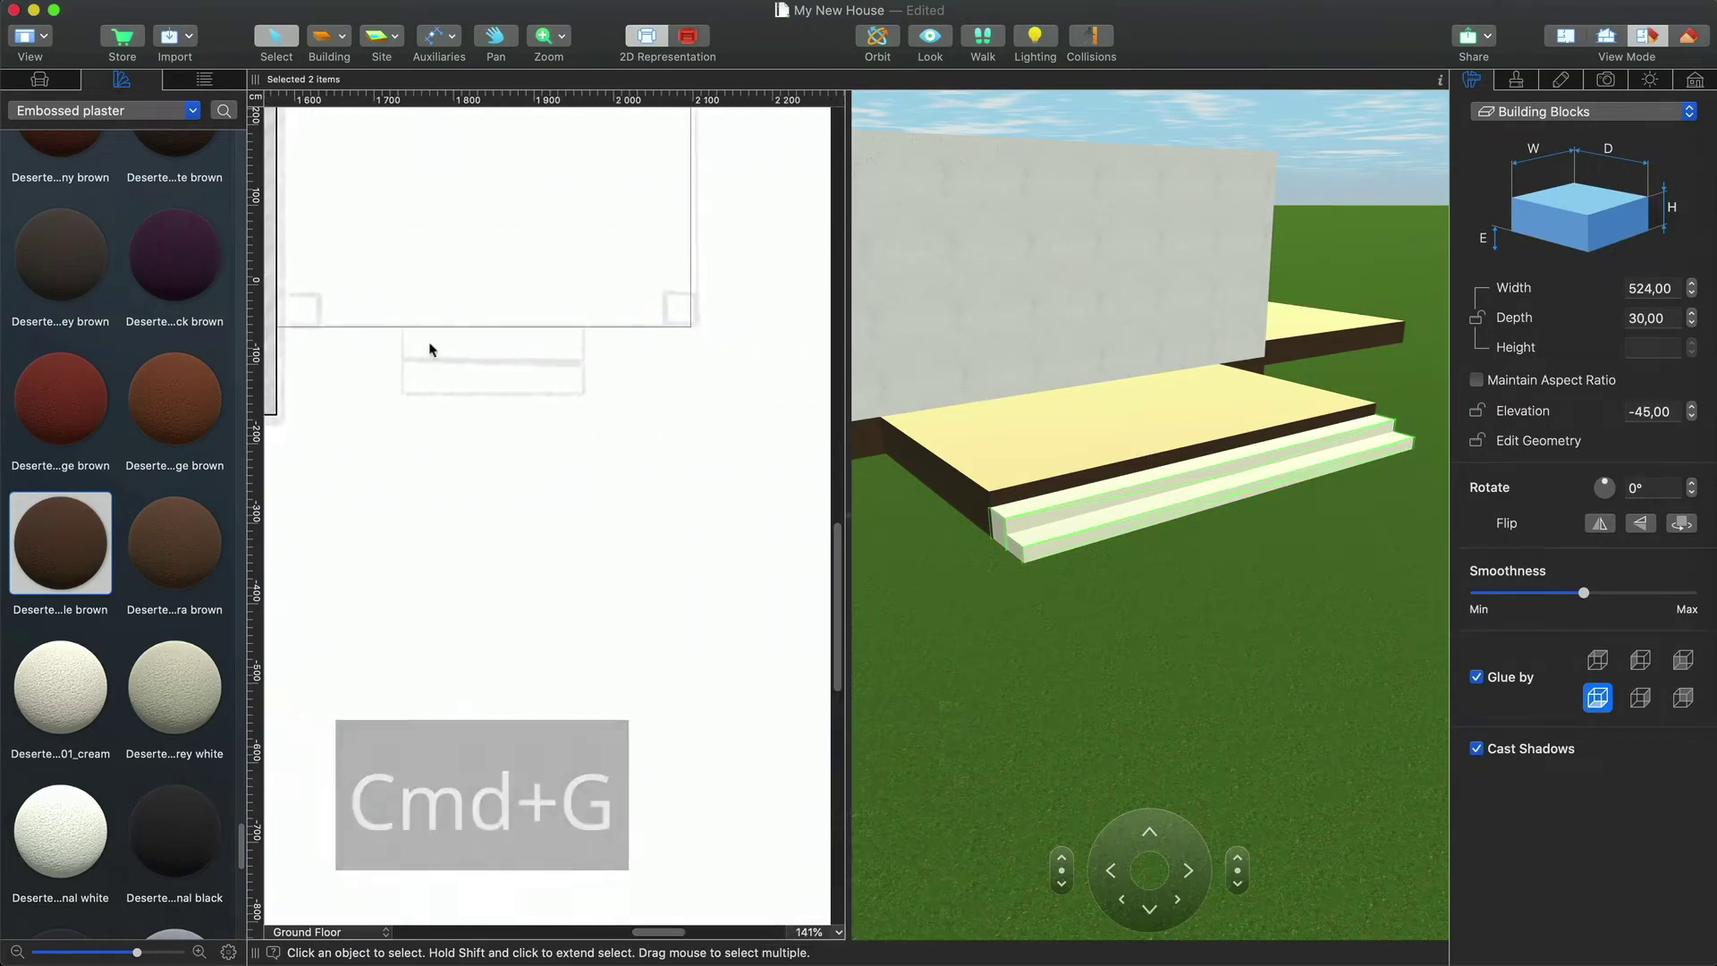
left_click(433, 352)
key("super+v")
- Shorten both pasted terrace steps to a width of 230 cm in the full 2D plan, matching the sketch
left_click(1565, 36)
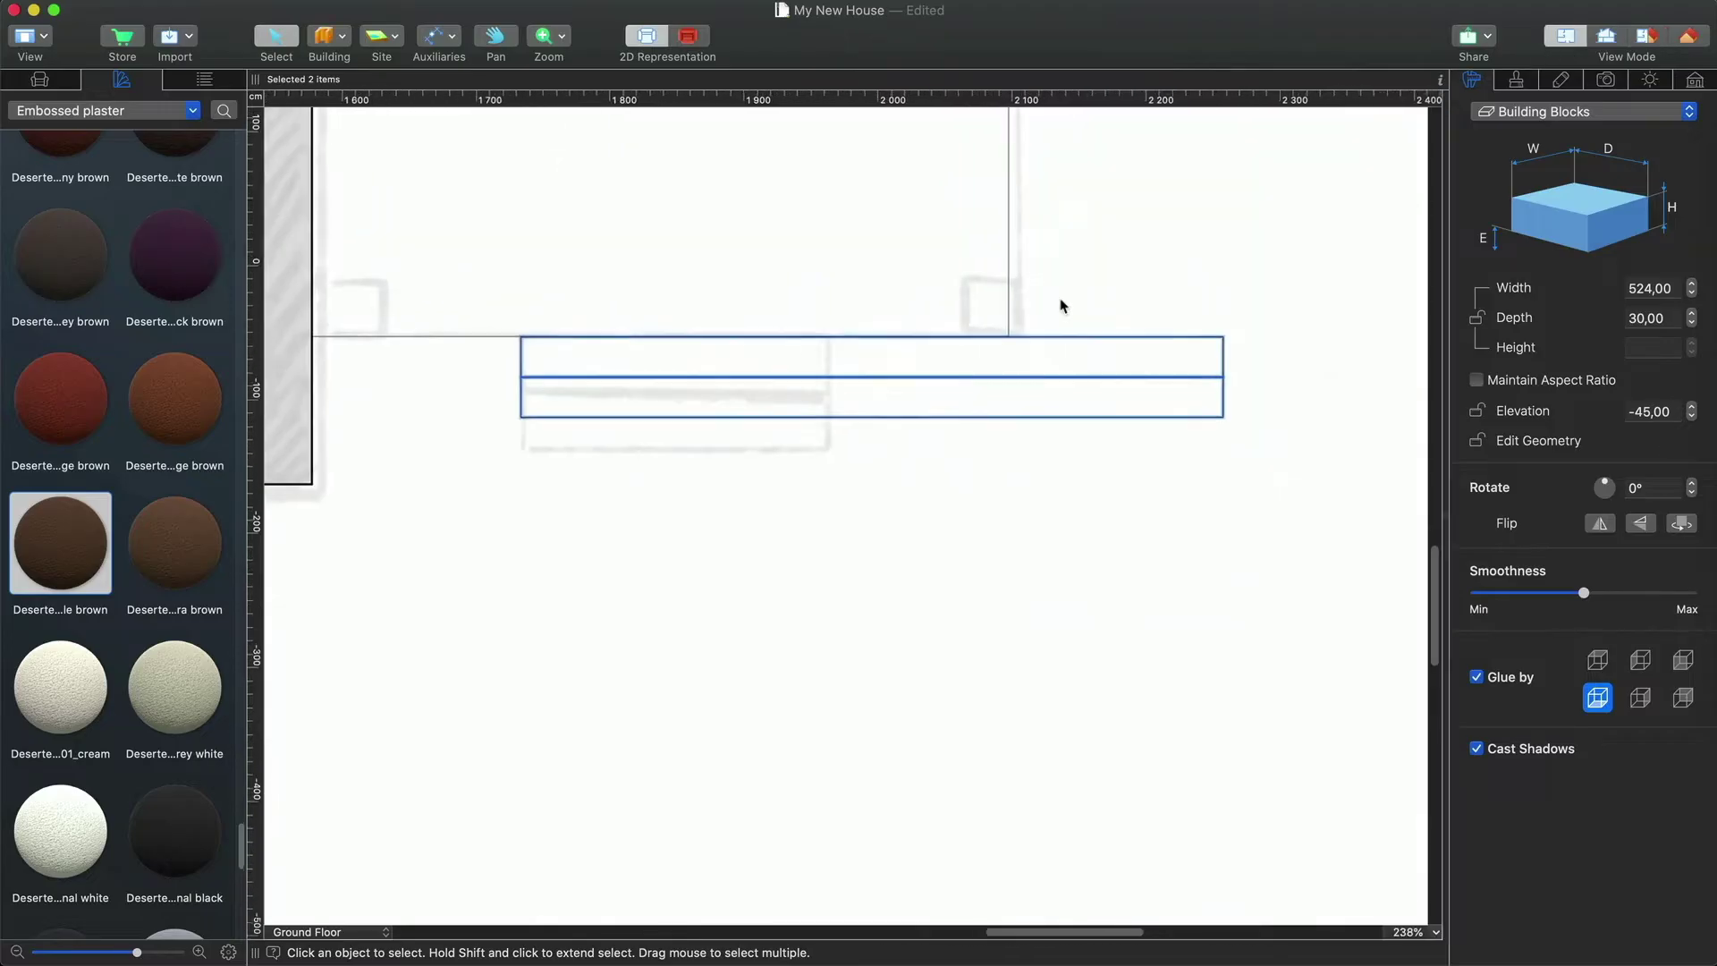
left_click(1226, 358)
left_click_drag(1226, 357, 818, 365)
left_click(1131, 420)
left_click_drag(1230, 402, 816, 395)
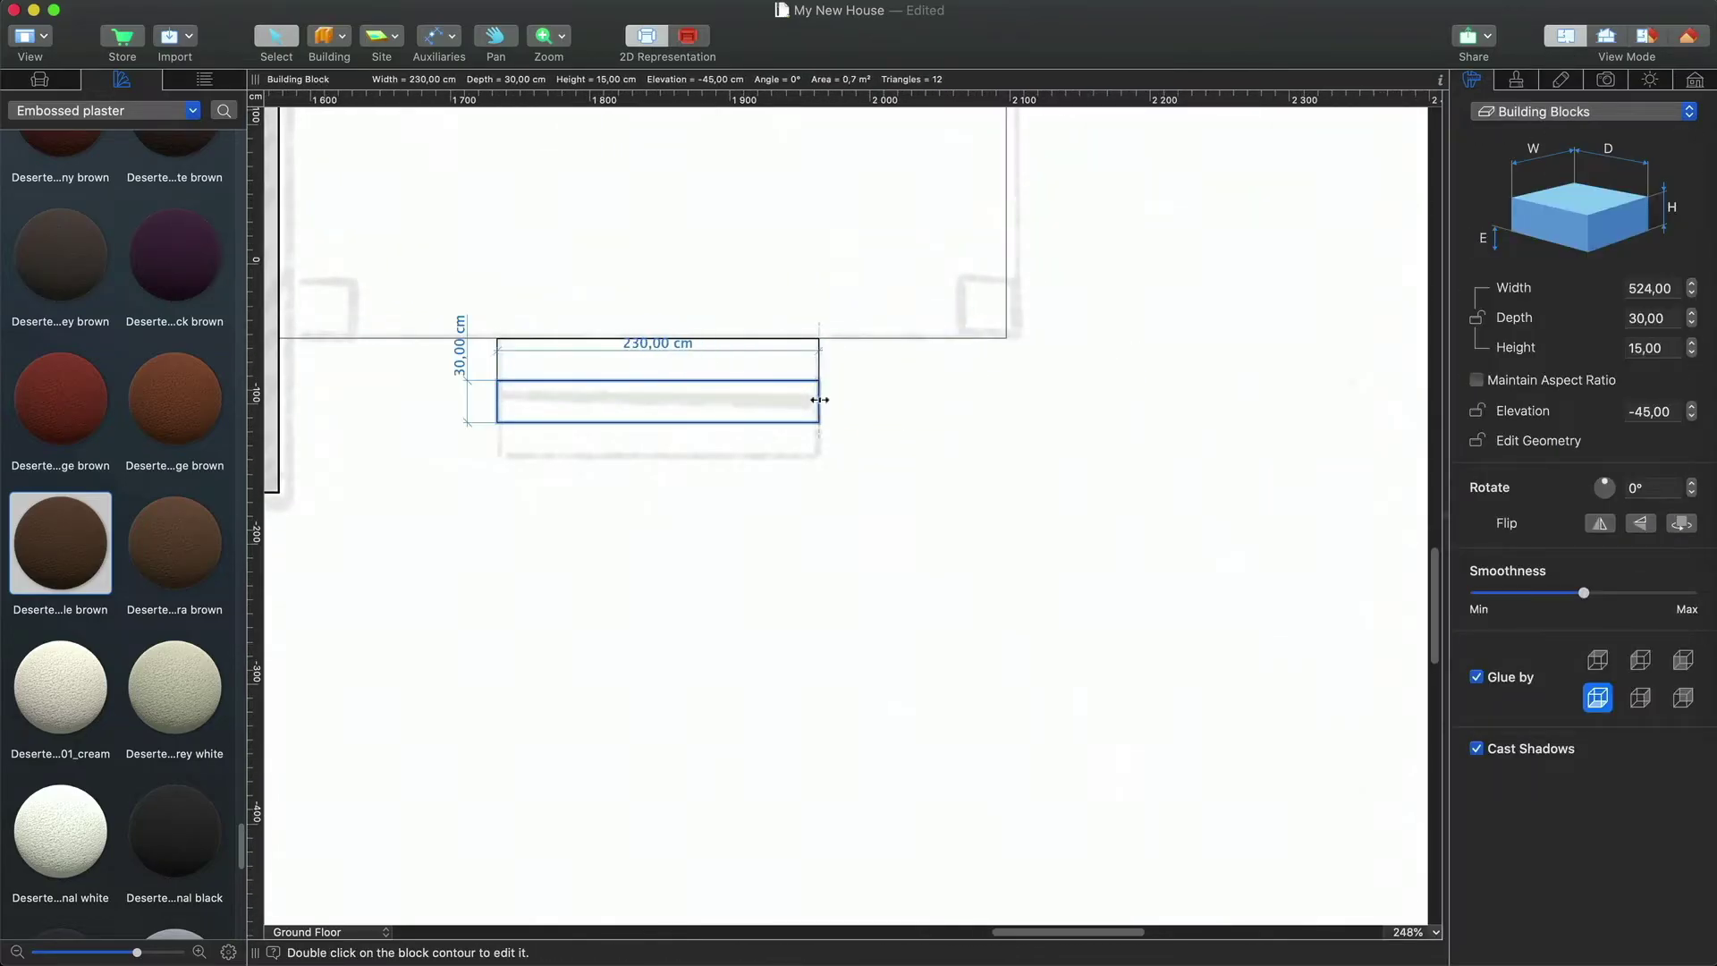
- Duplicate the pair of 230 cm steps, rotate the copy and place it on the sketched steps at the terrace's upper edge
scroll(831, 438, "down", 5)
left_click(803, 727)
left_click_drag(803, 727, 1008, 173, "alt")
scroll(850, 291, "up", 5)
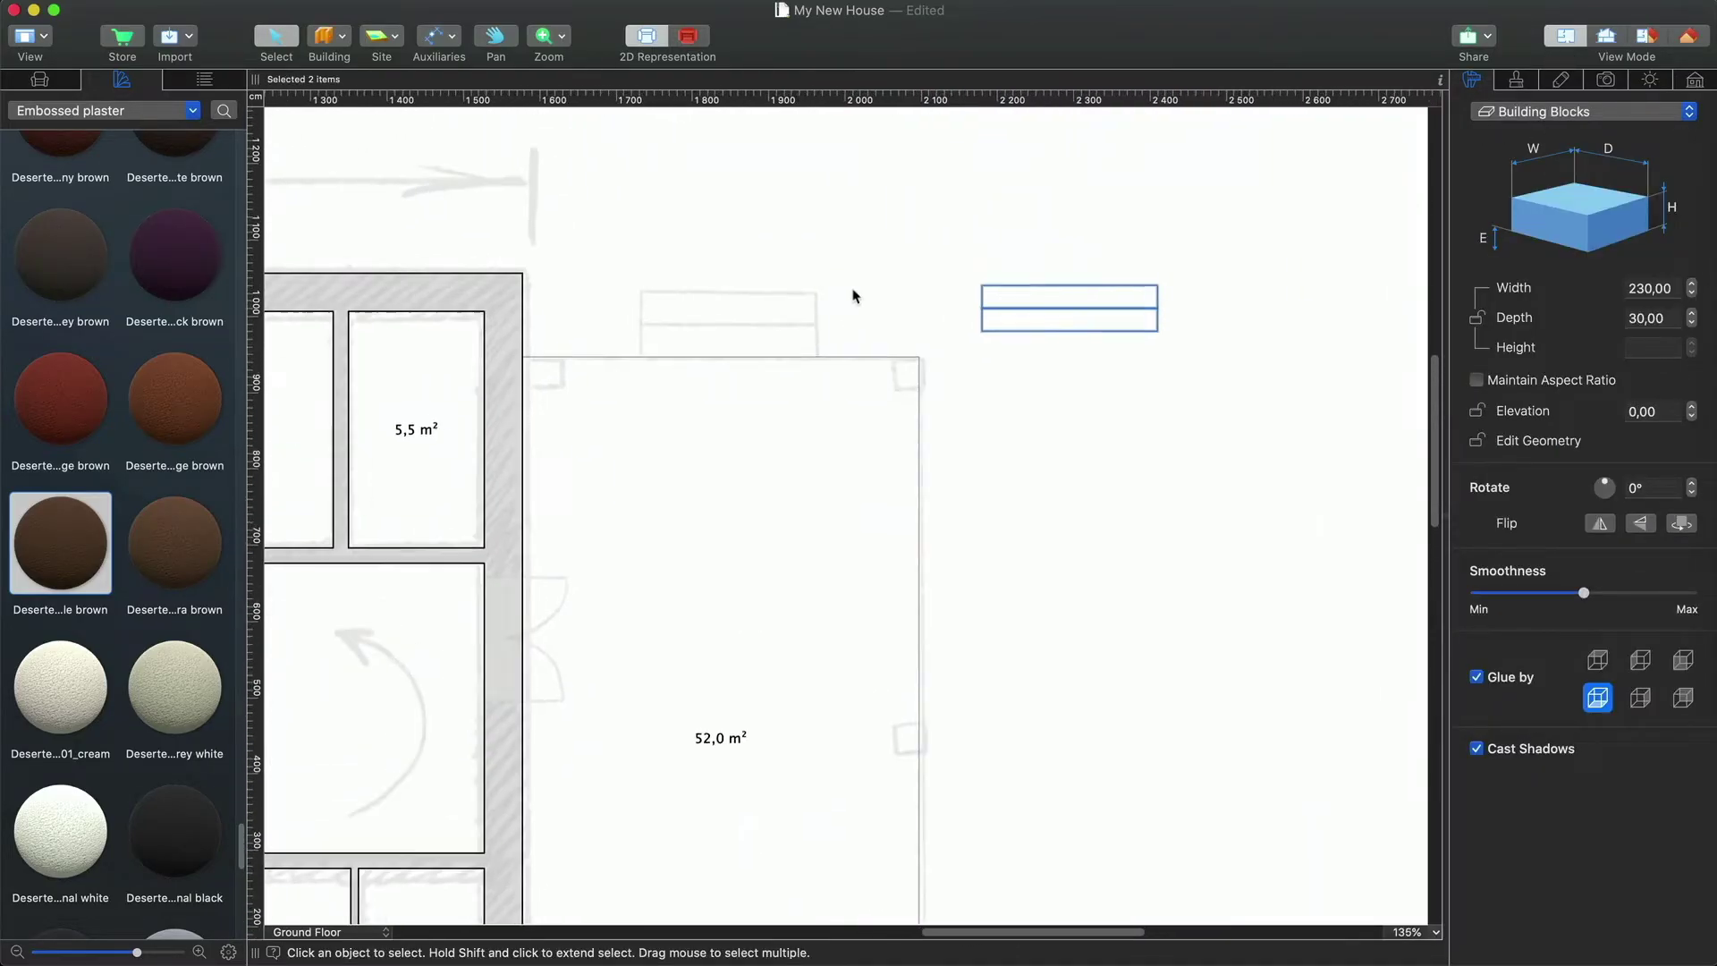
left_click_drag(1605, 487, 1603, 507)
left_click(1691, 493)
left_click_drag(1074, 329, 780, 241)
scroll(824, 280, "down", 3)
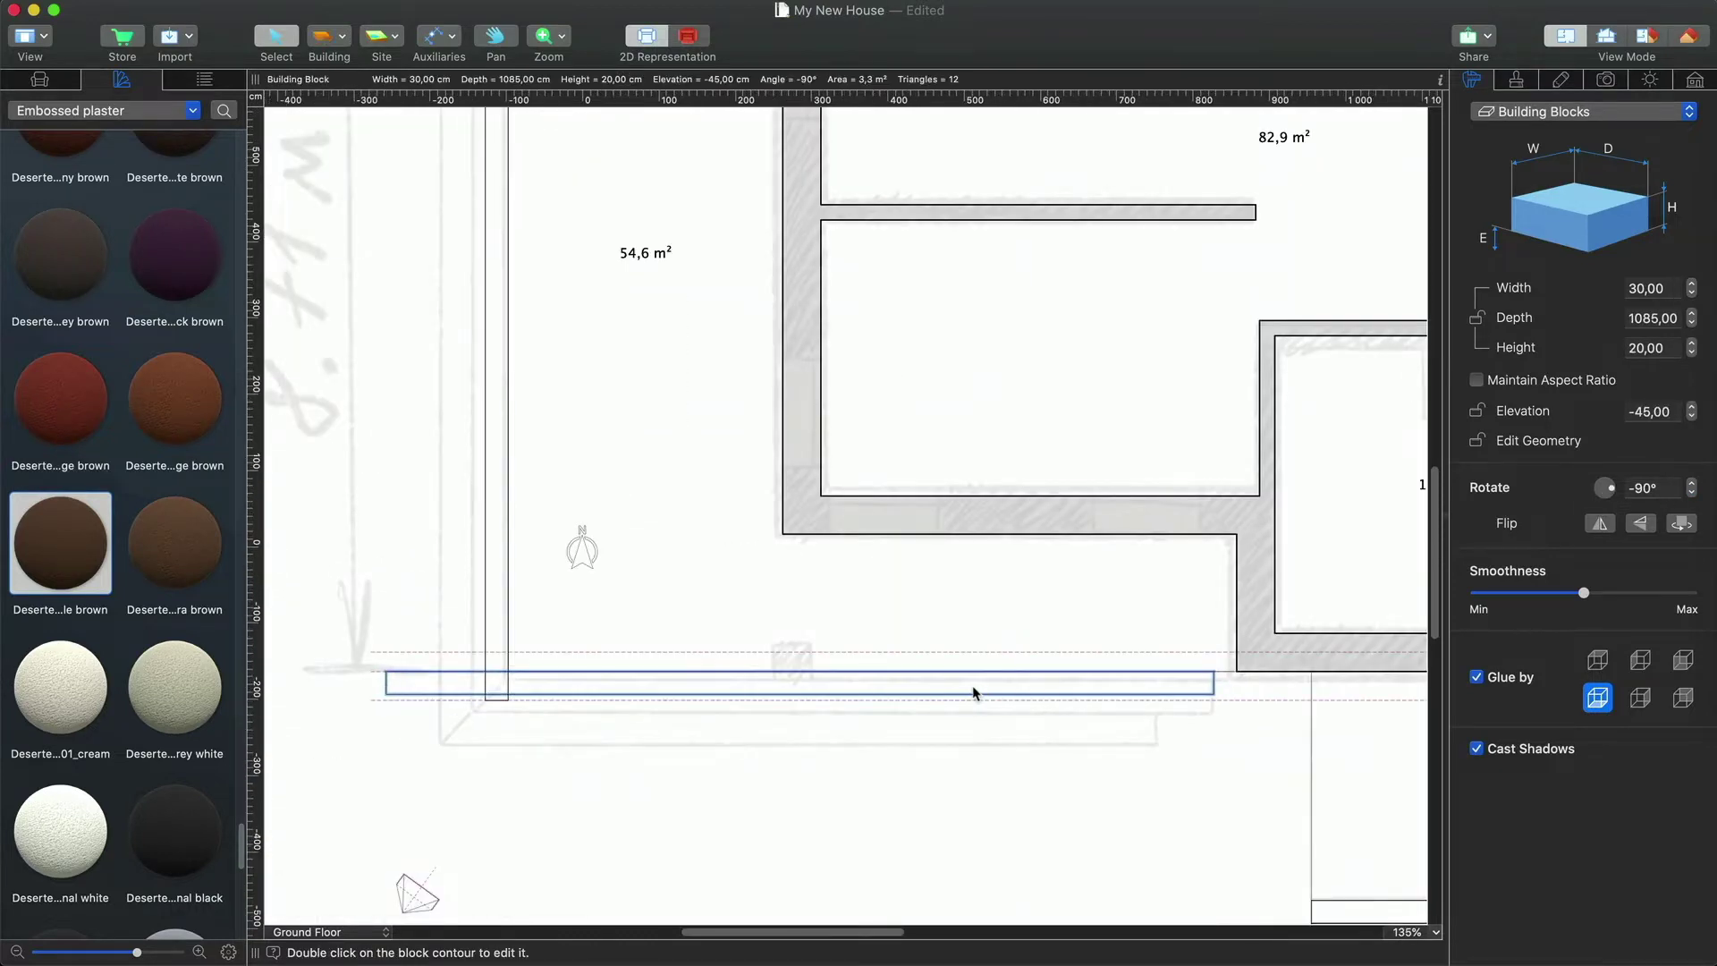
- Trim the two long step blocks along the left terrace into a mitred corner and set both heights to 30 cm
scroll(383, 683, "up", 4)
left_click_drag(377, 677, 626, 706)
left_click(576, 709)
double_click(552, 623)
double_click(548, 663)
left_click(563, 674)
- Add a new story above the ground floor and show it in the 2D plan
left_click(1689, 35)
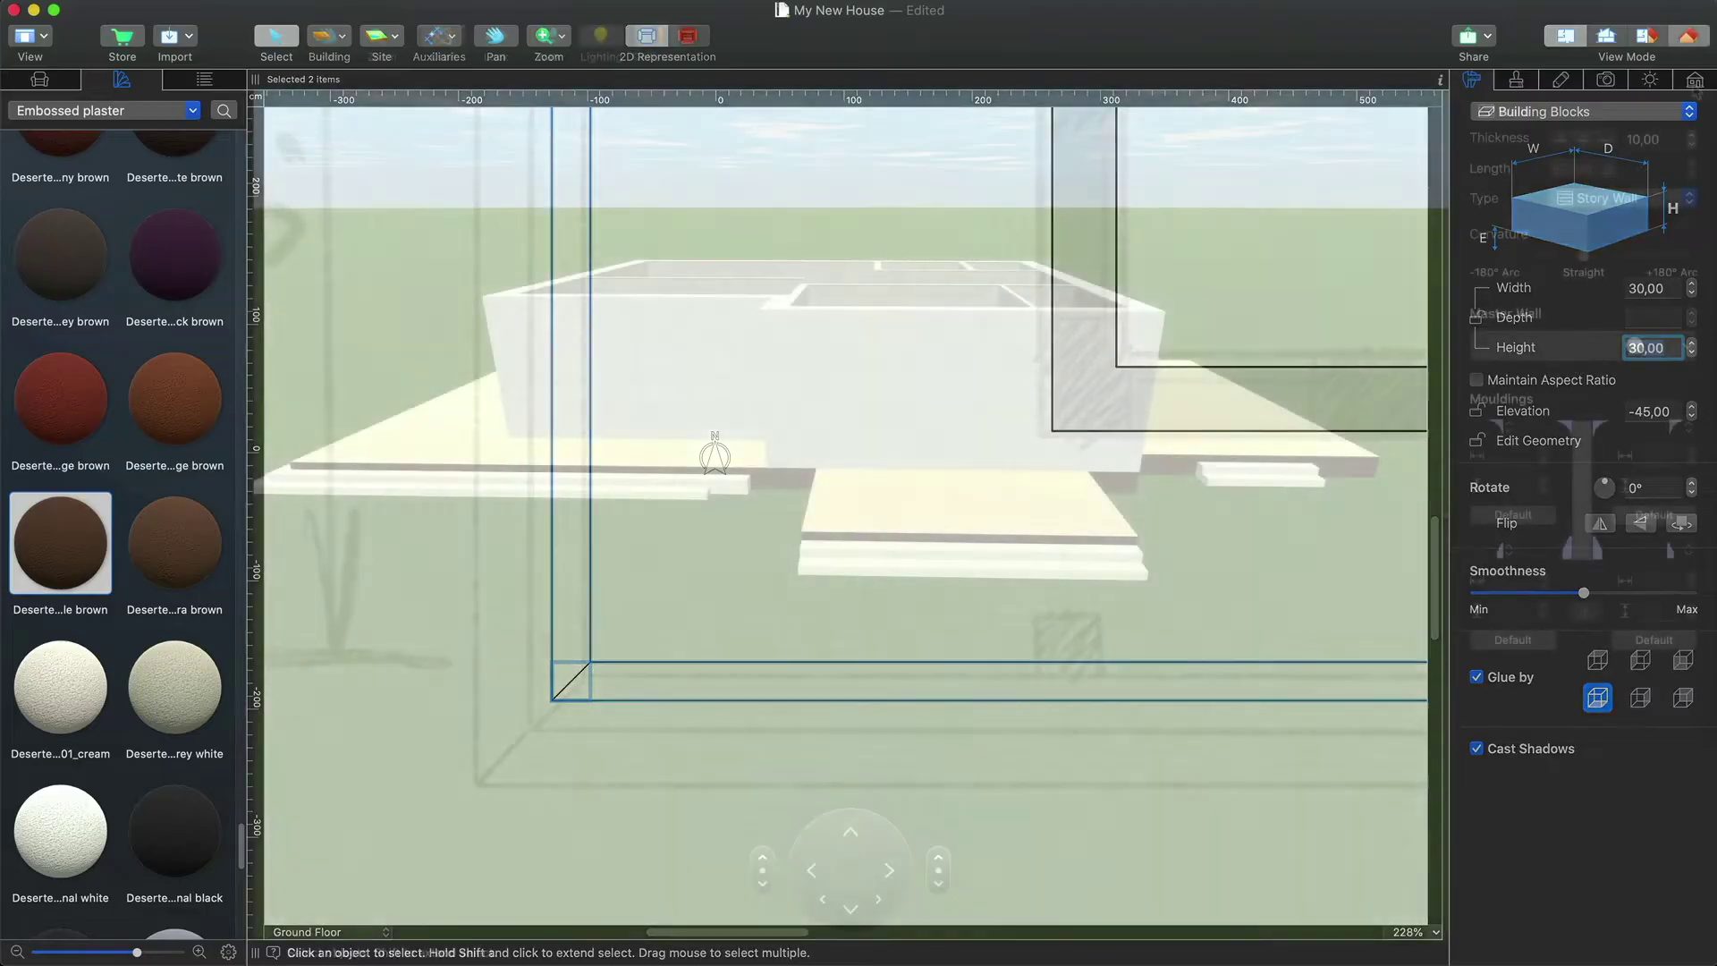
left_click(1695, 83)
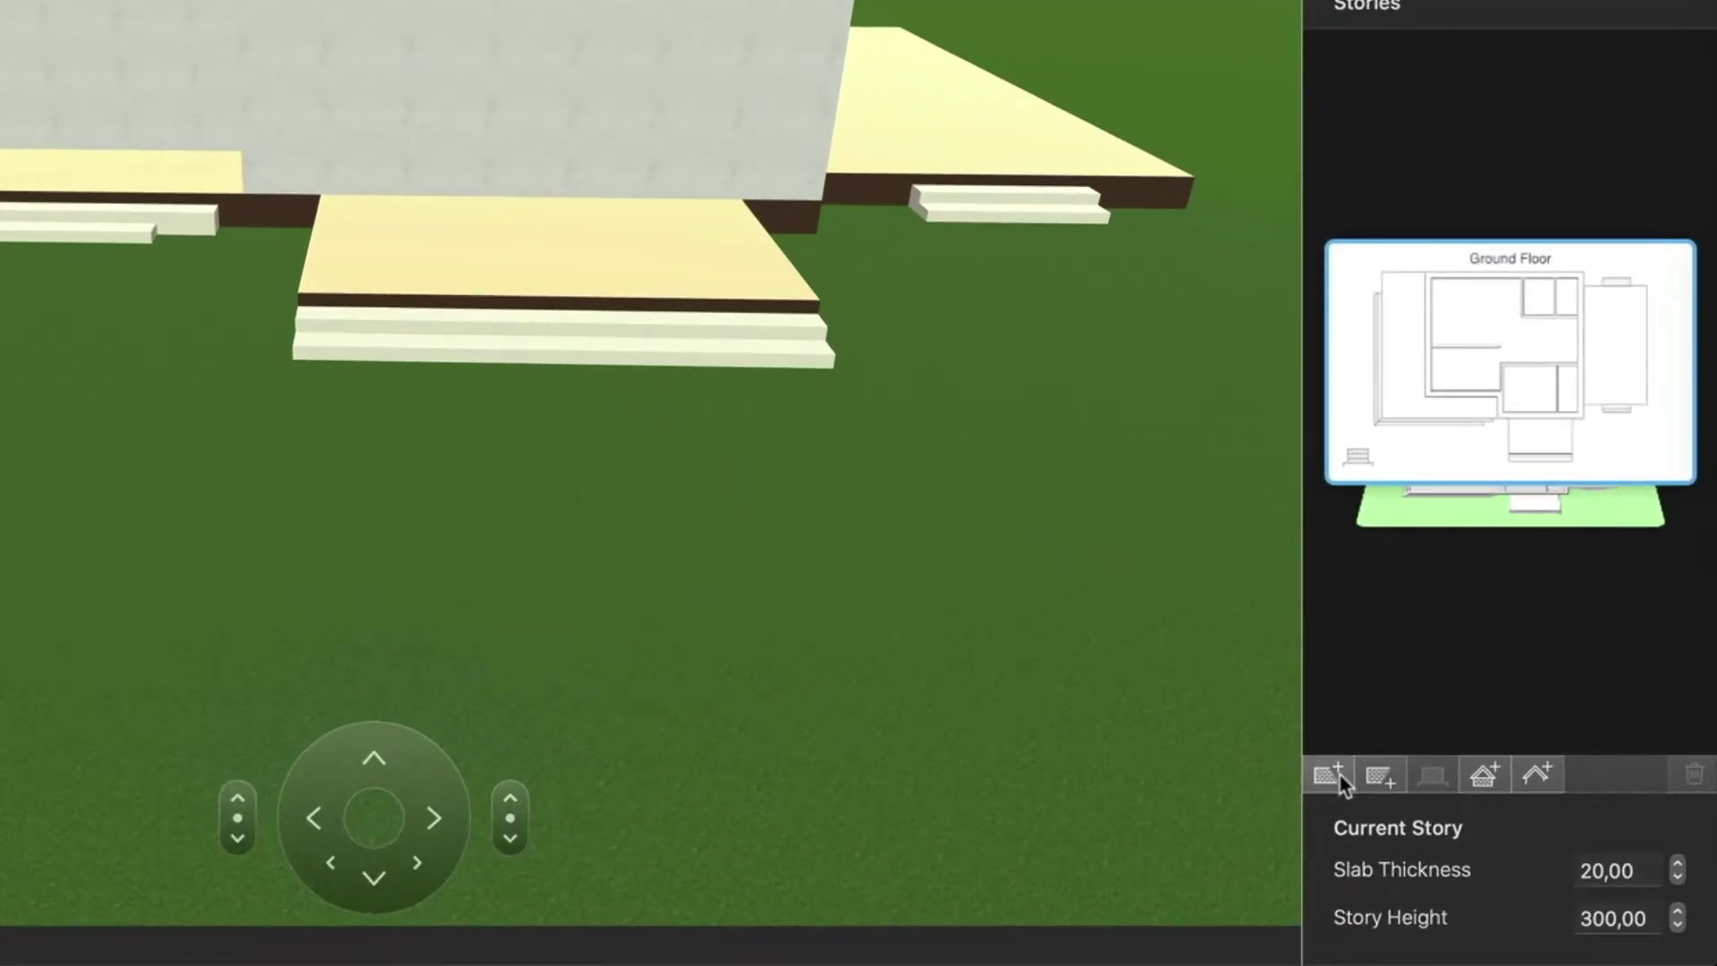
left_click(1466, 842)
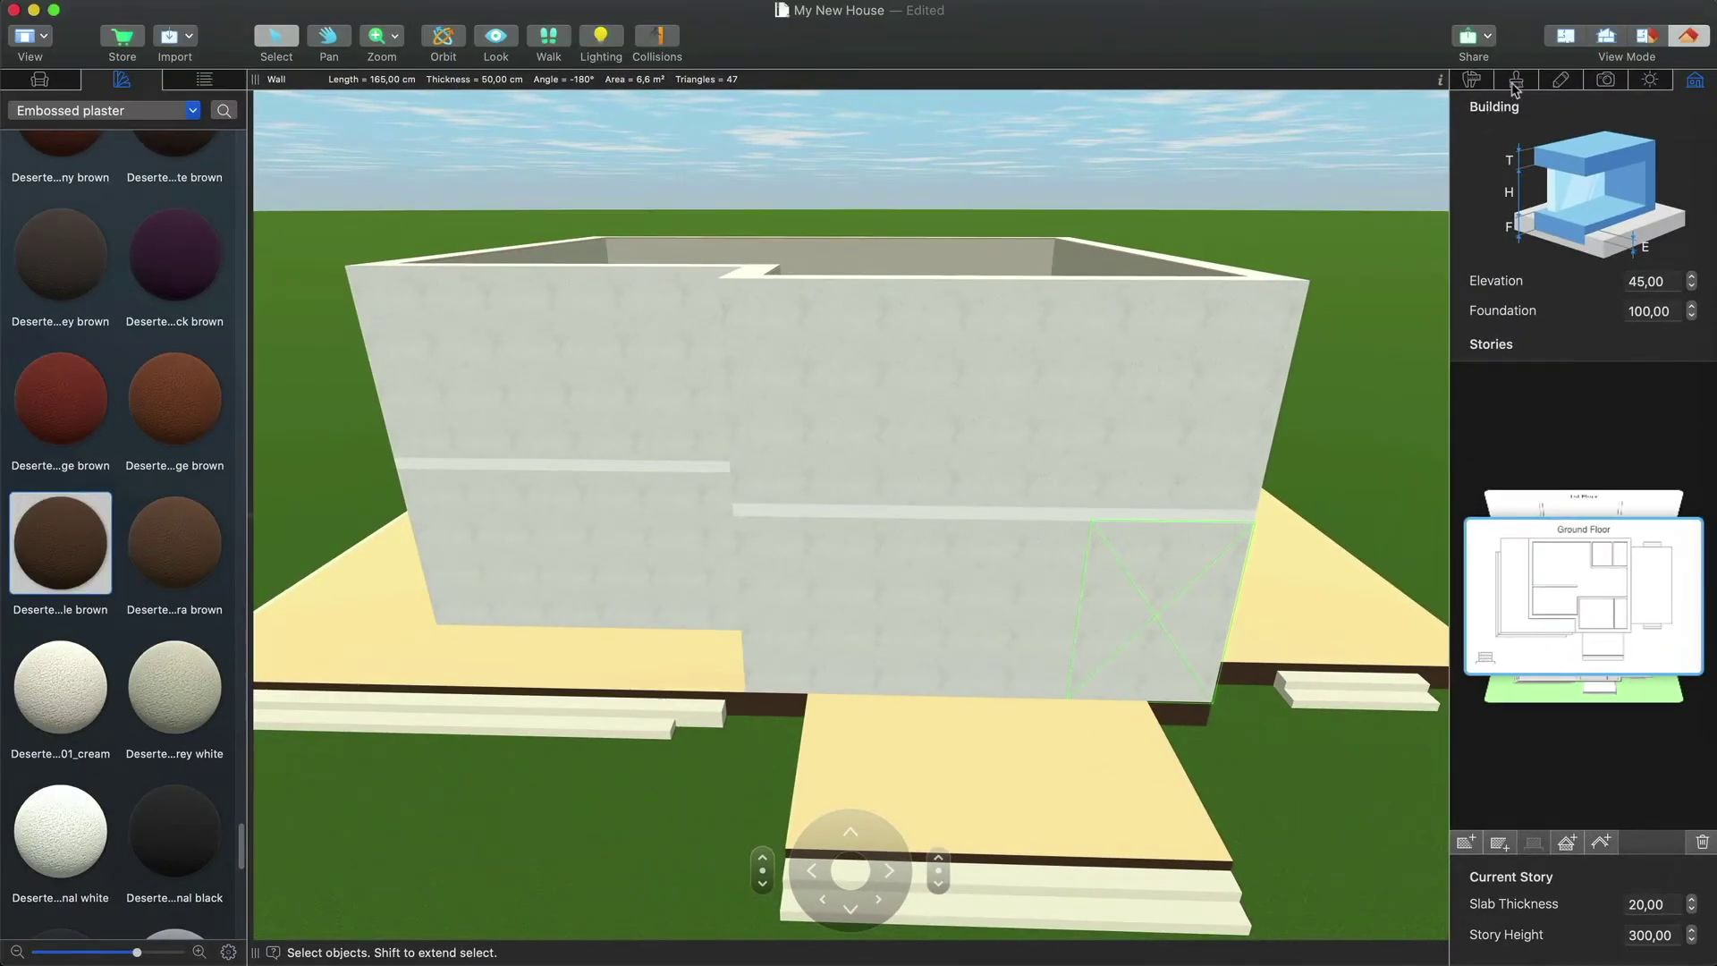
key("super+1")
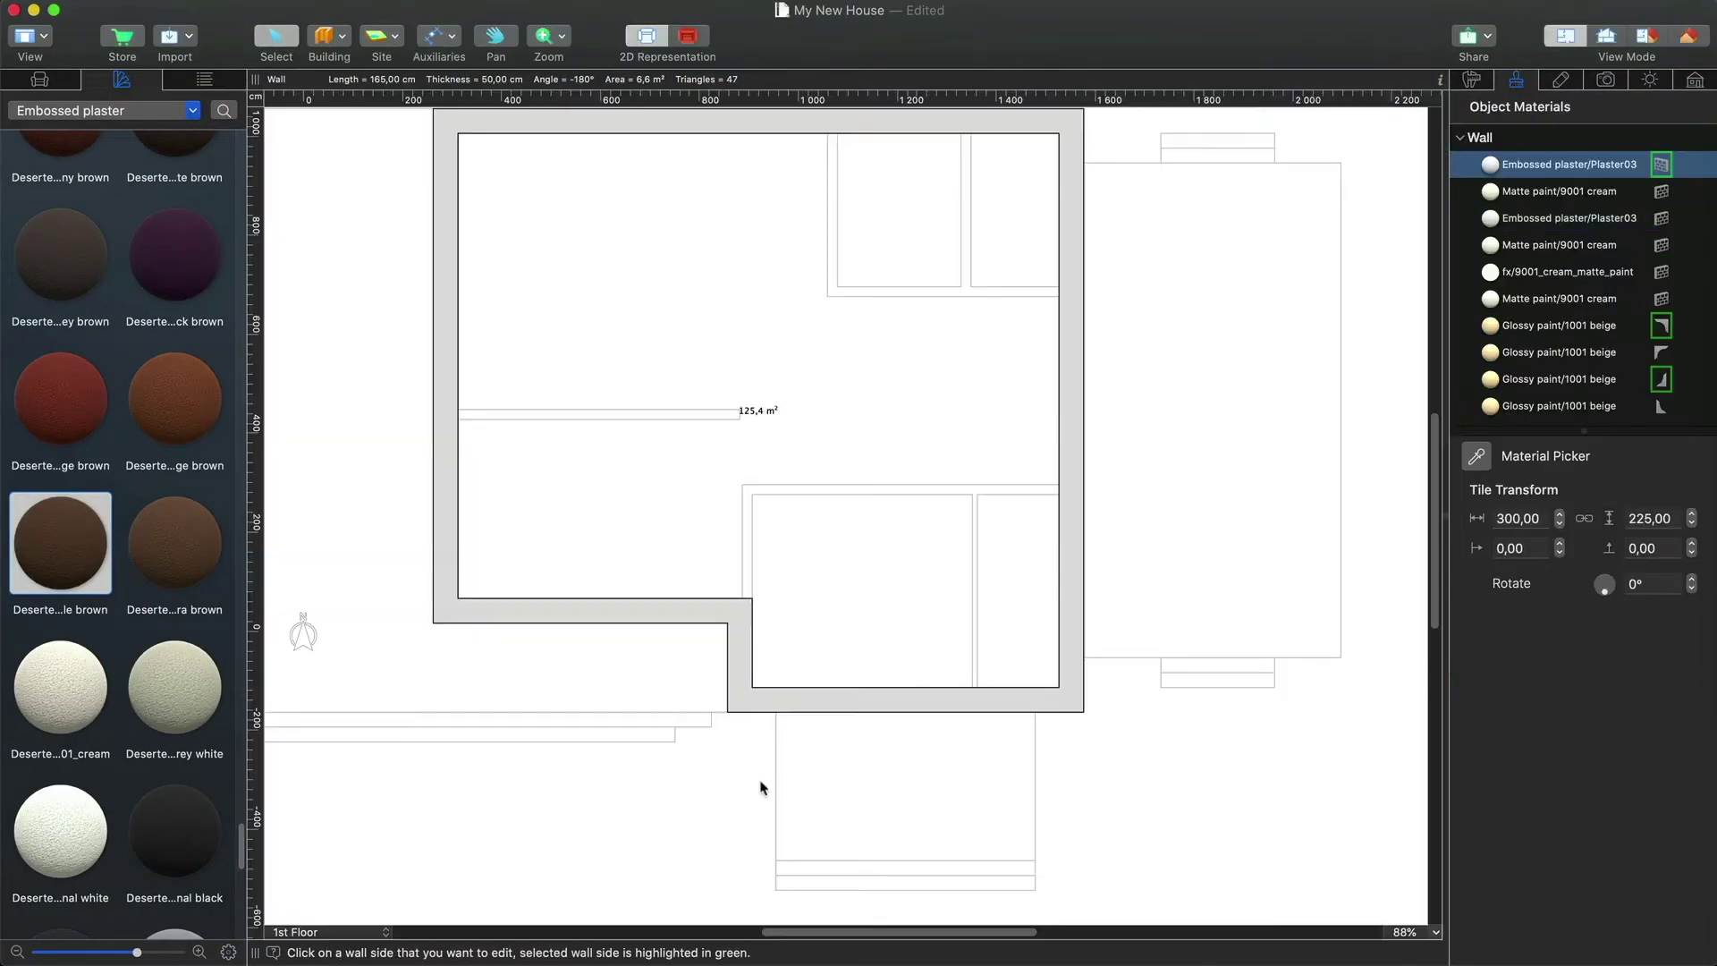
- Move the recessed lower-left outer wall down in line with its neighbour so the new story's outline becomes rectangular
left_click(655, 608)
left_click_drag(645, 606, 640, 672)
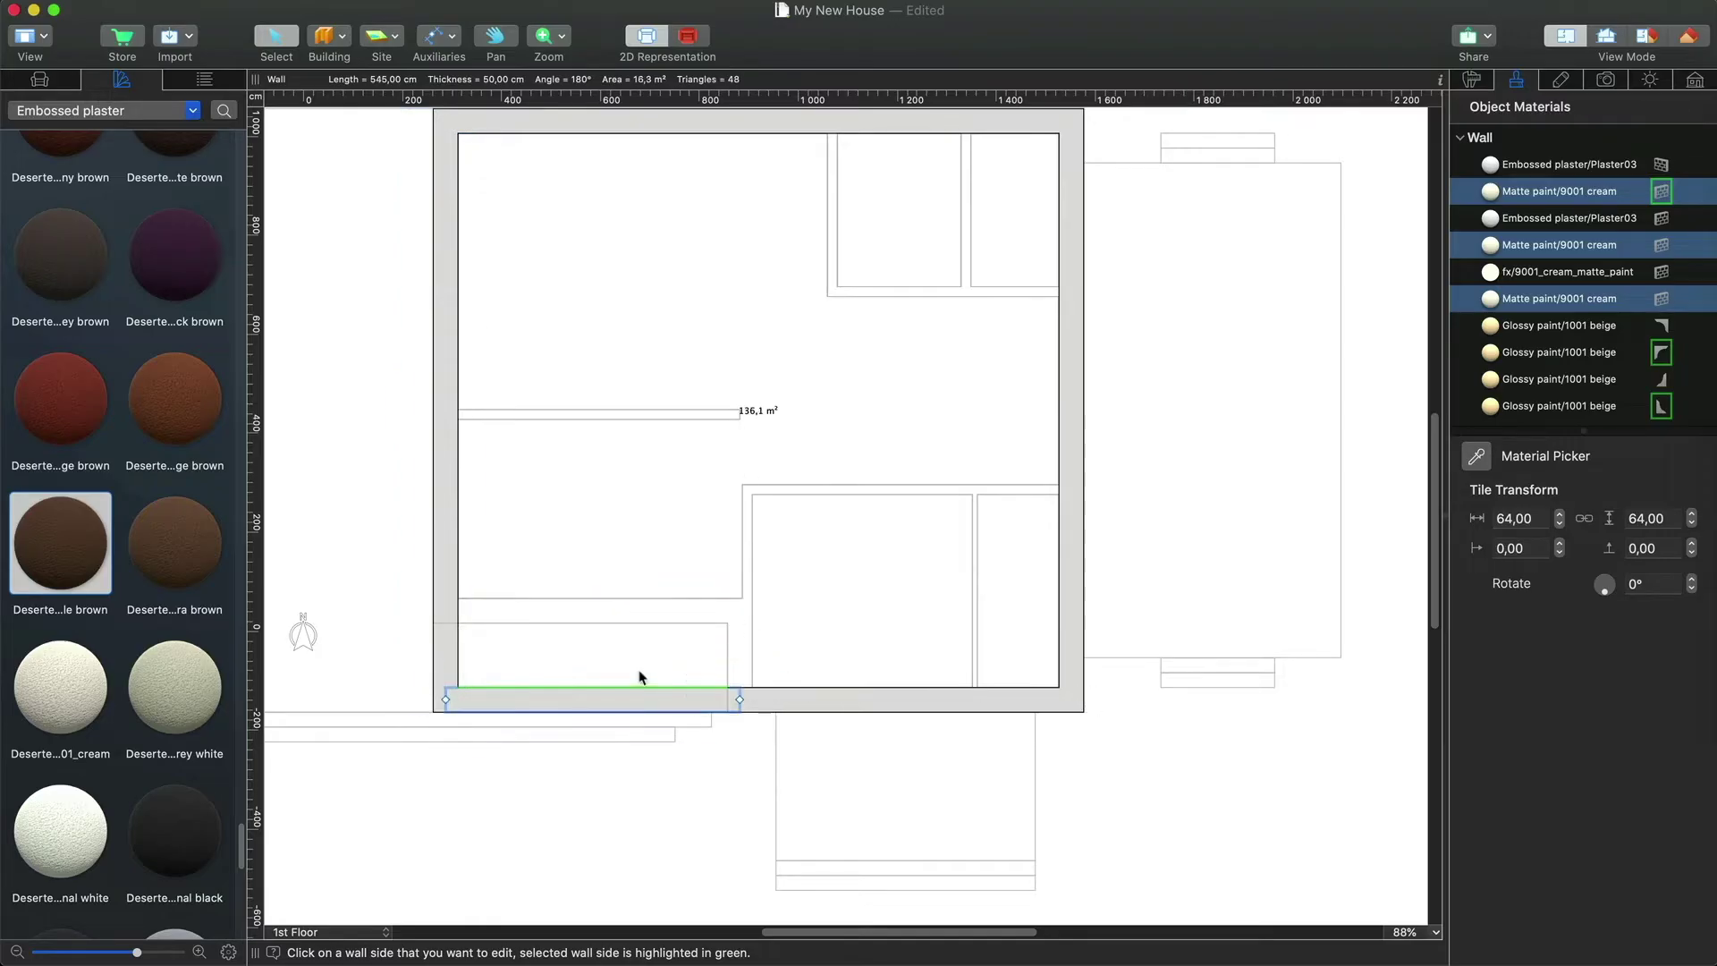
left_click(752, 800)
scroll(1065, 623, "up", 3)
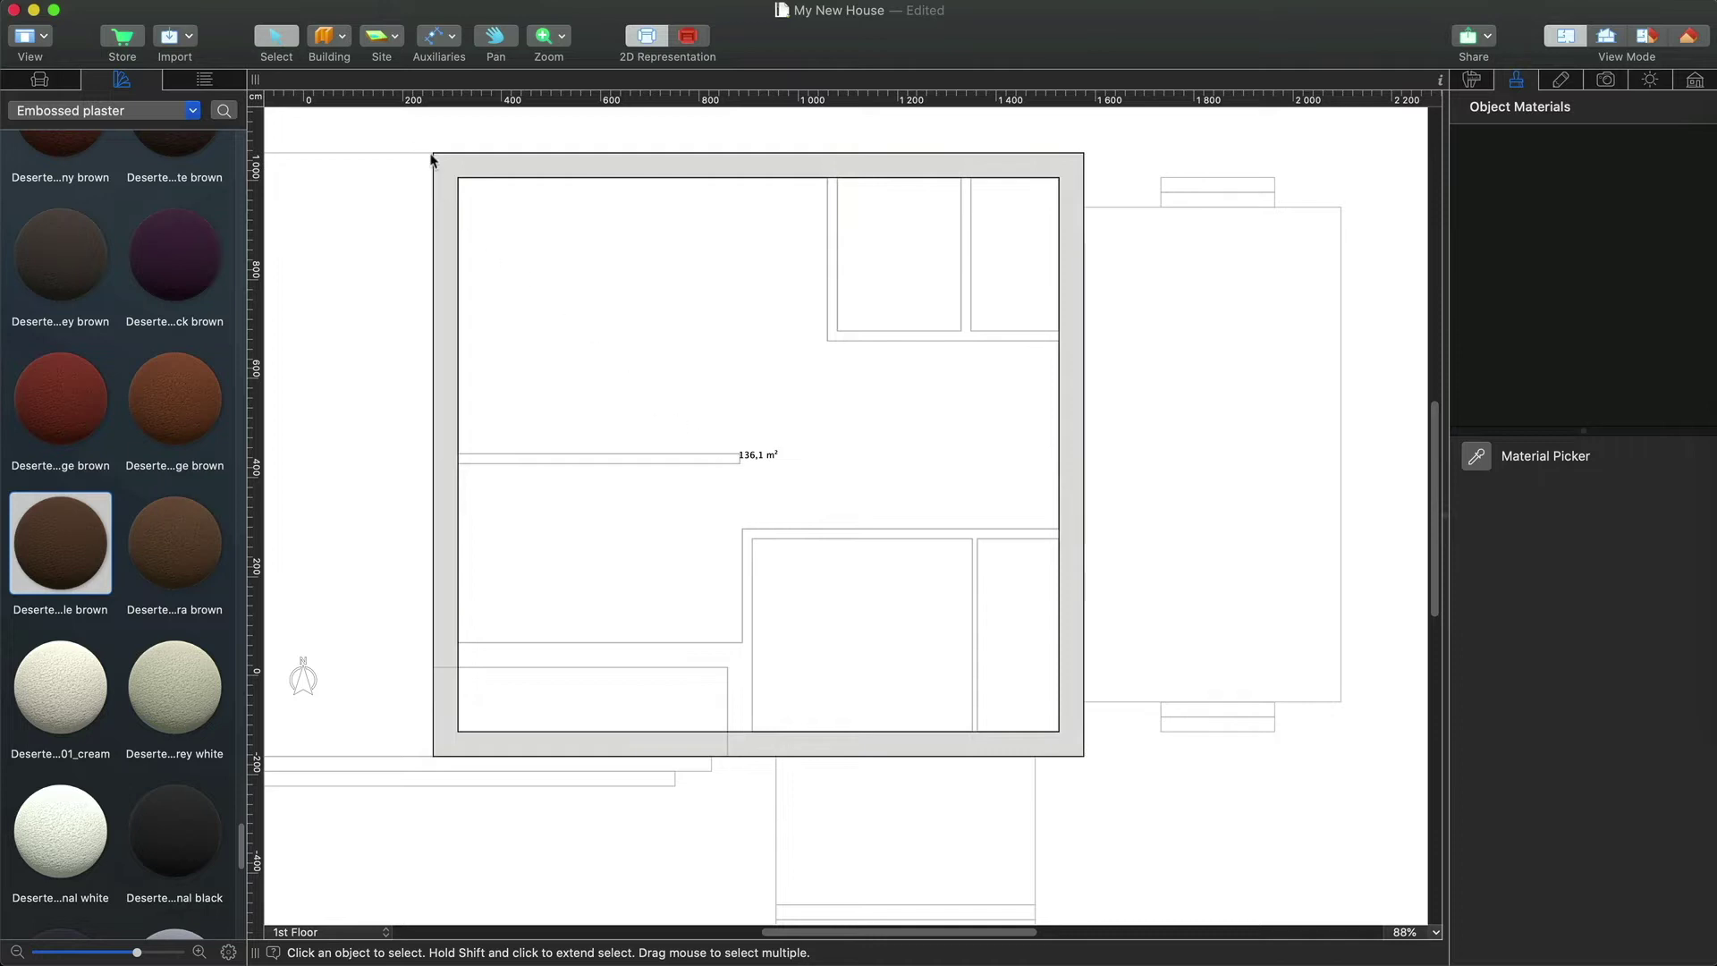
- Draw a straight 20 cm thick partition wall from the lower to the upper outer wall, about 1120 cm long, just left of centre
left_click(347, 49)
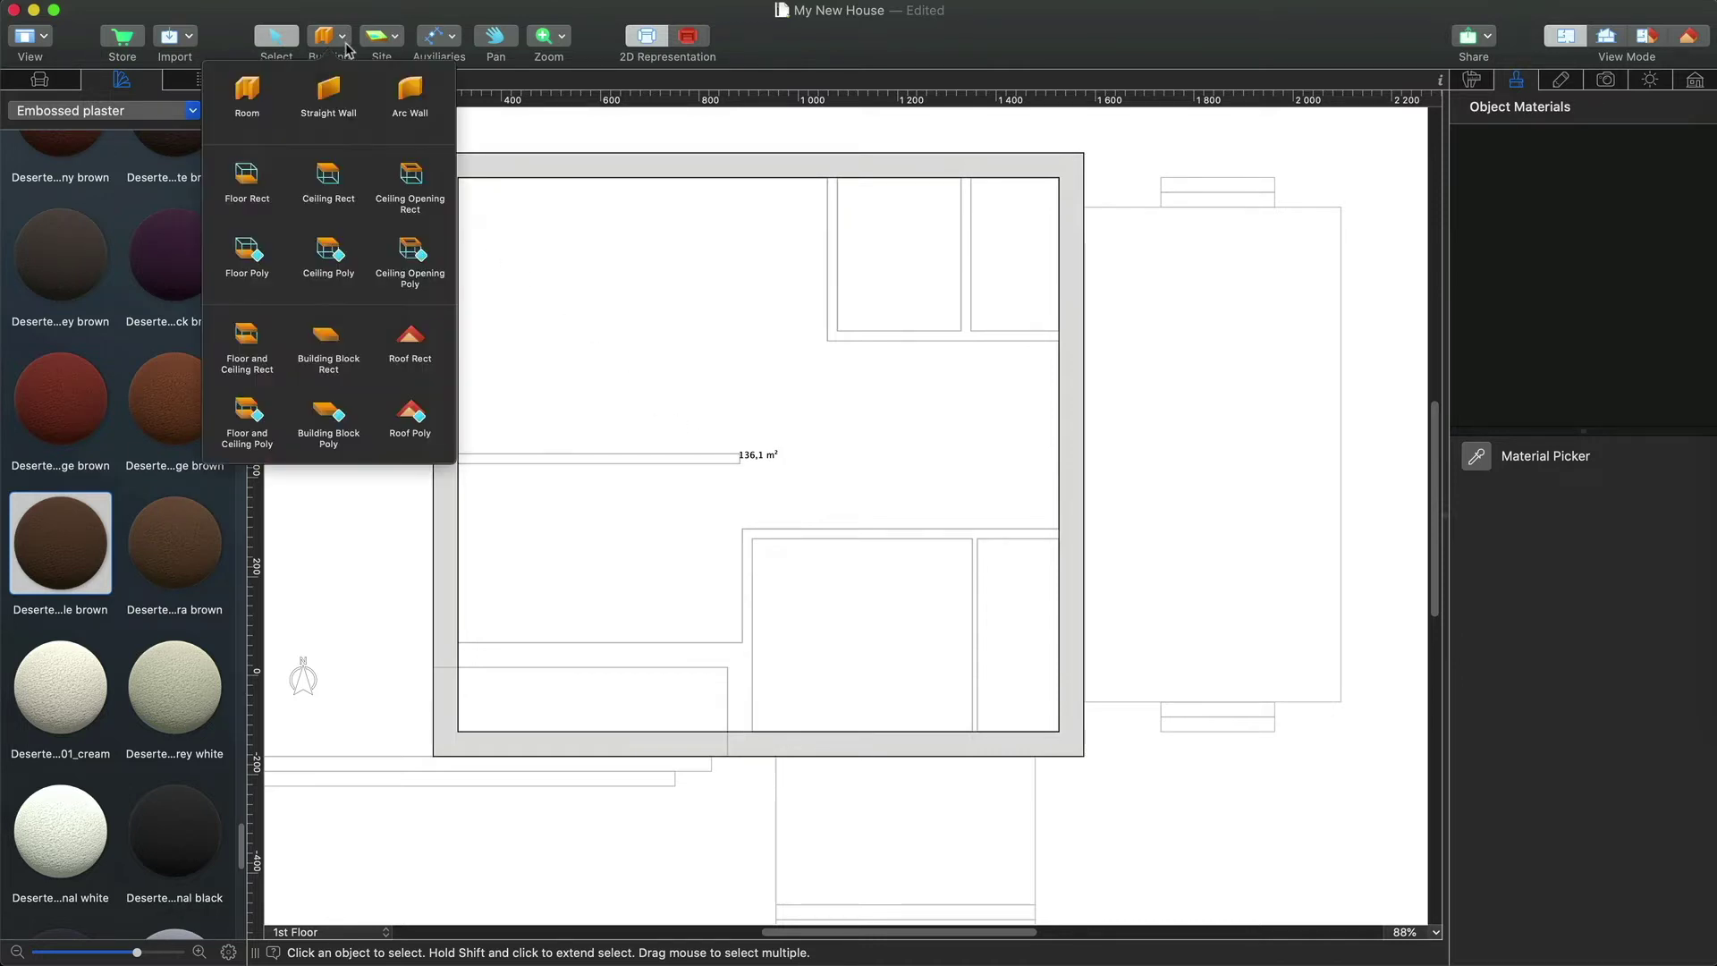
left_click(336, 96)
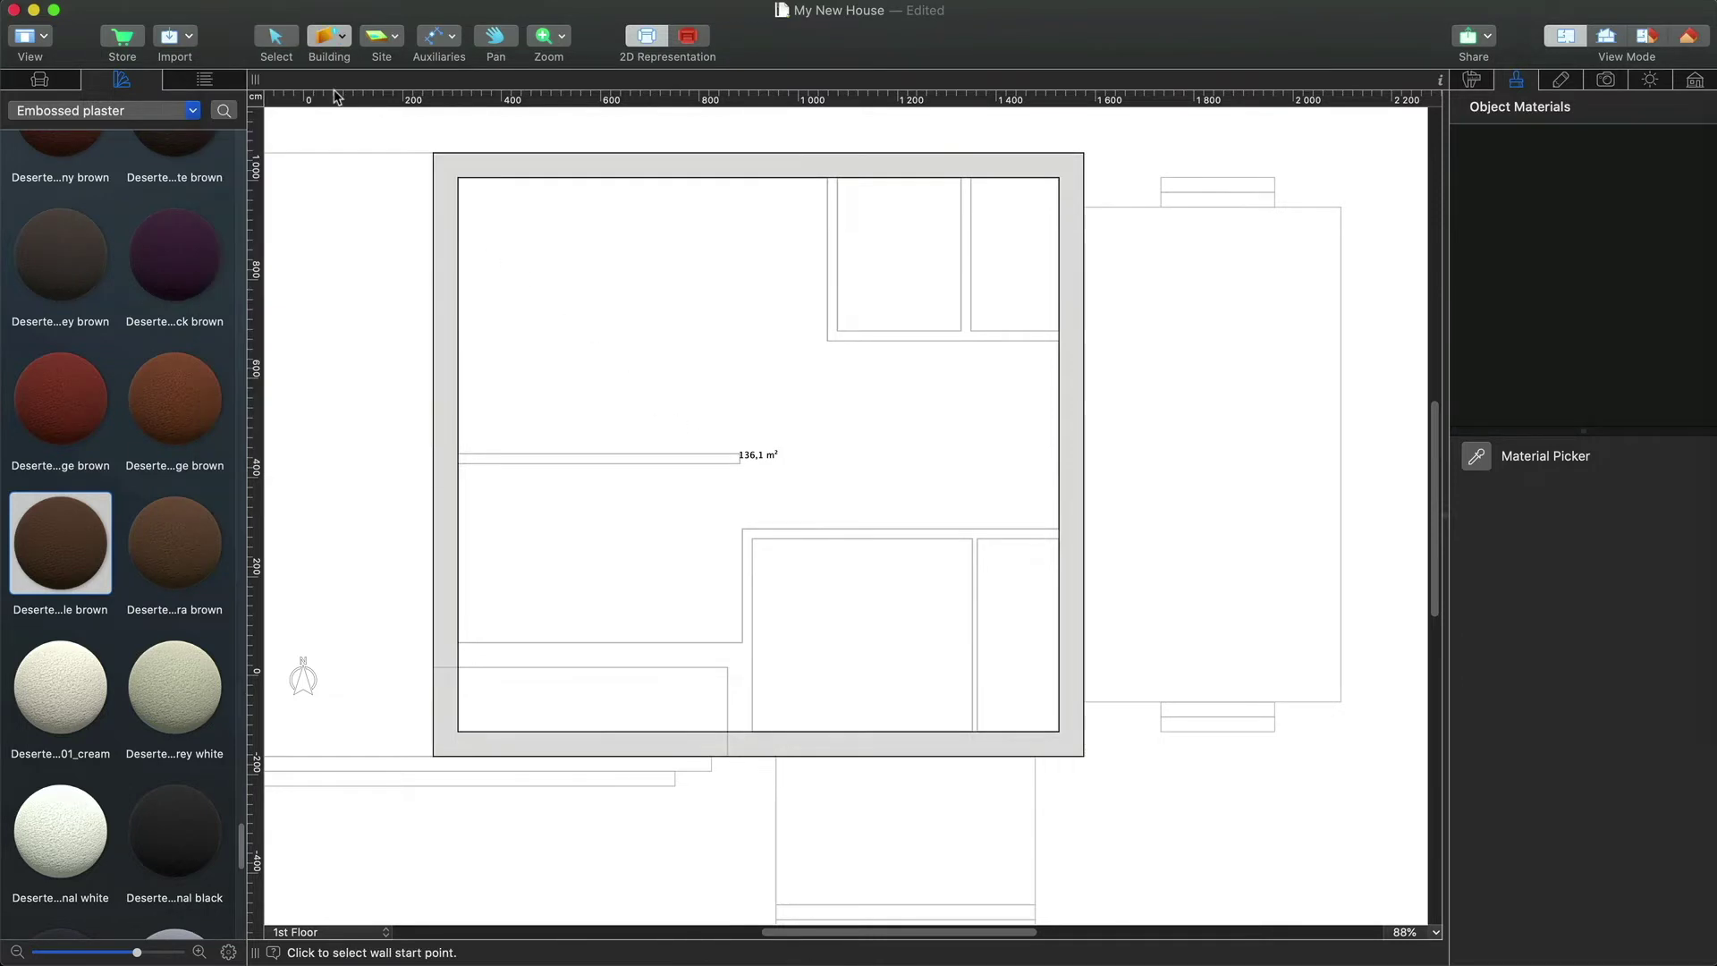
left_click(1645, 139)
type("20")
key("Return")
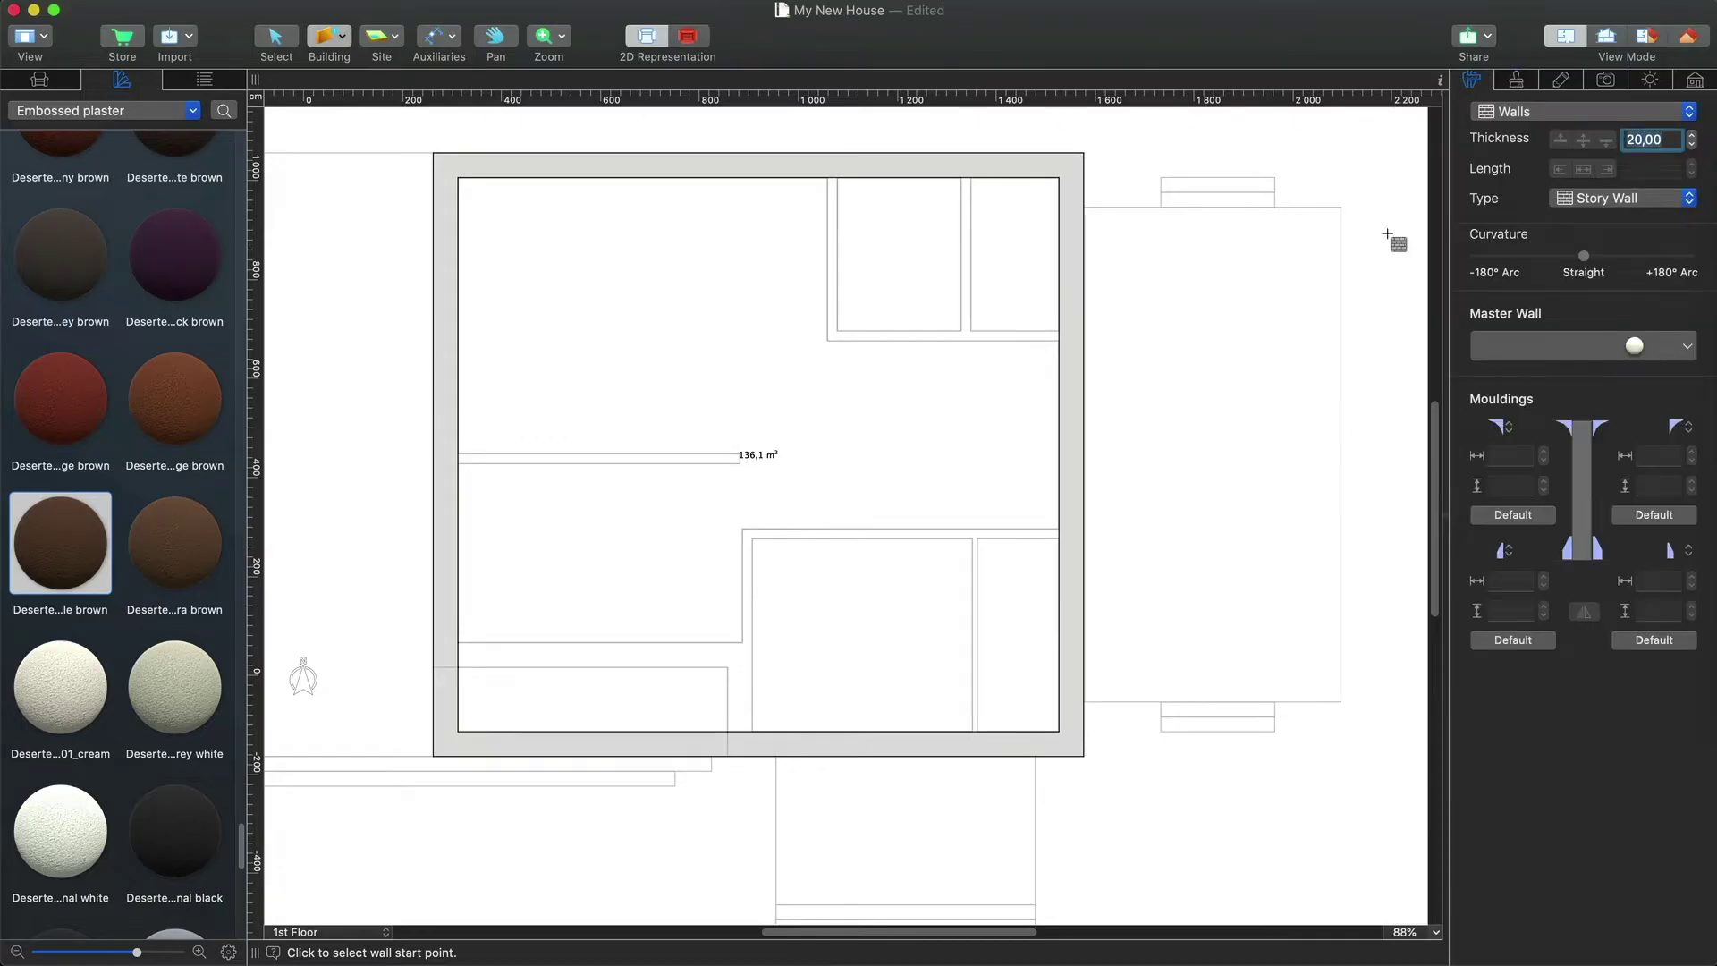
left_click(740, 743)
double_click(739, 166)
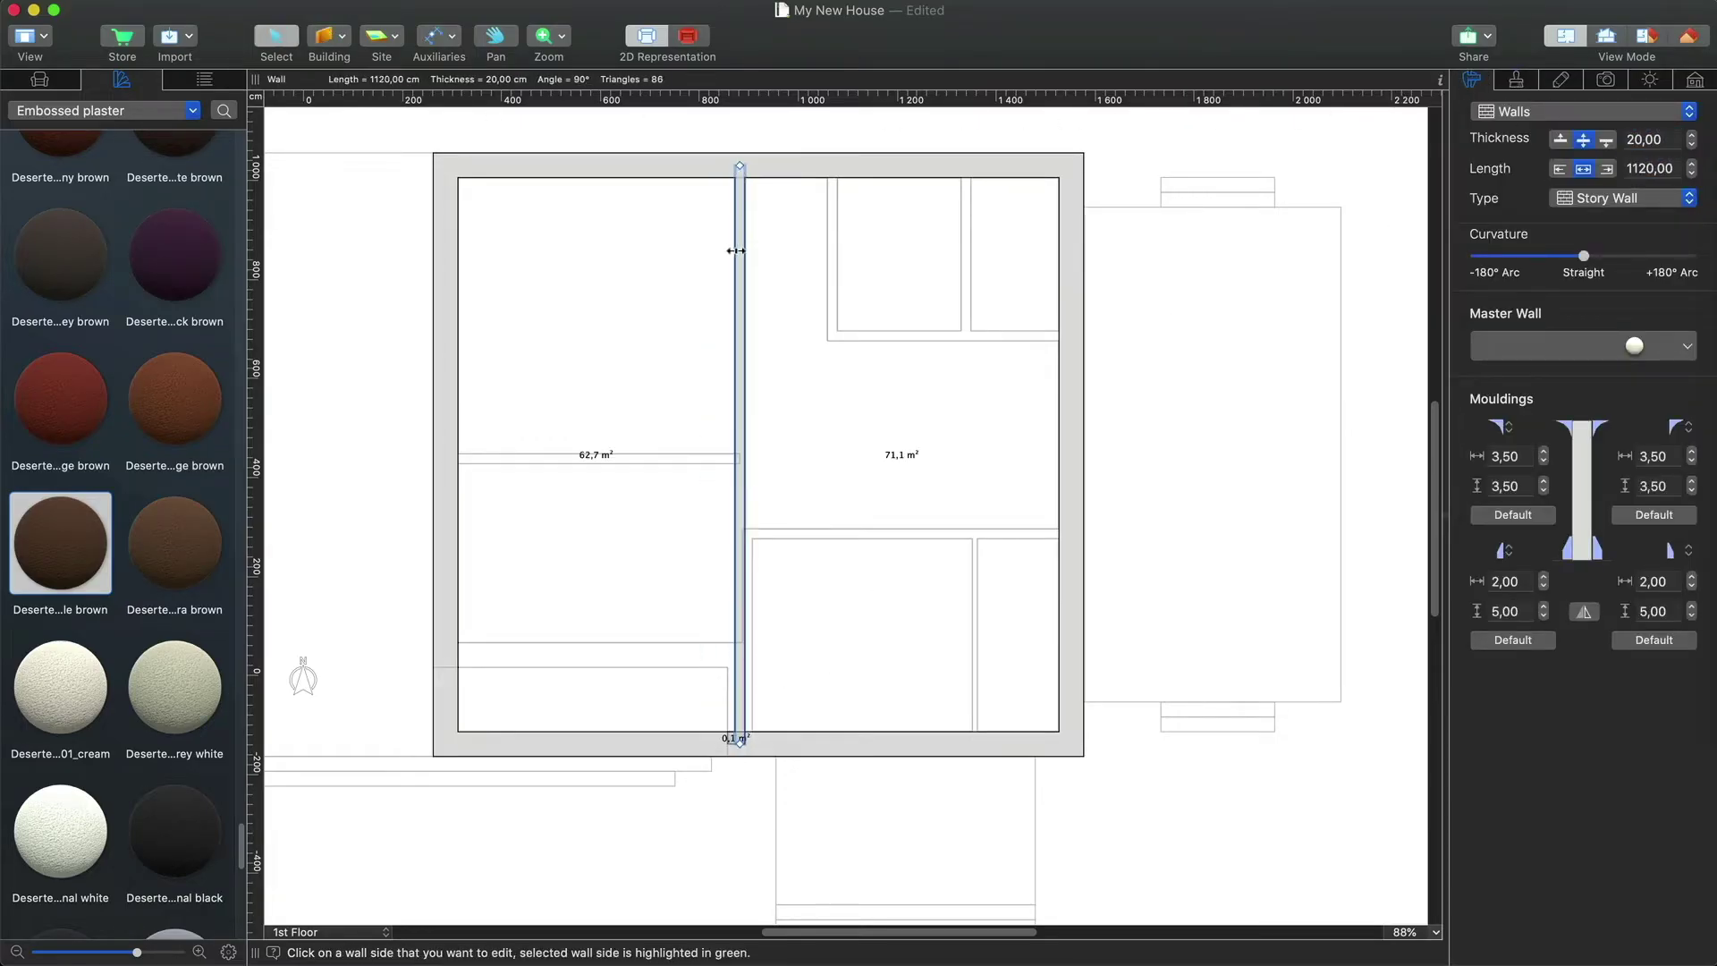
- Remove the leftover wall stub where the new partition meets the lower outer wall
scroll(743, 763, "up", 5)
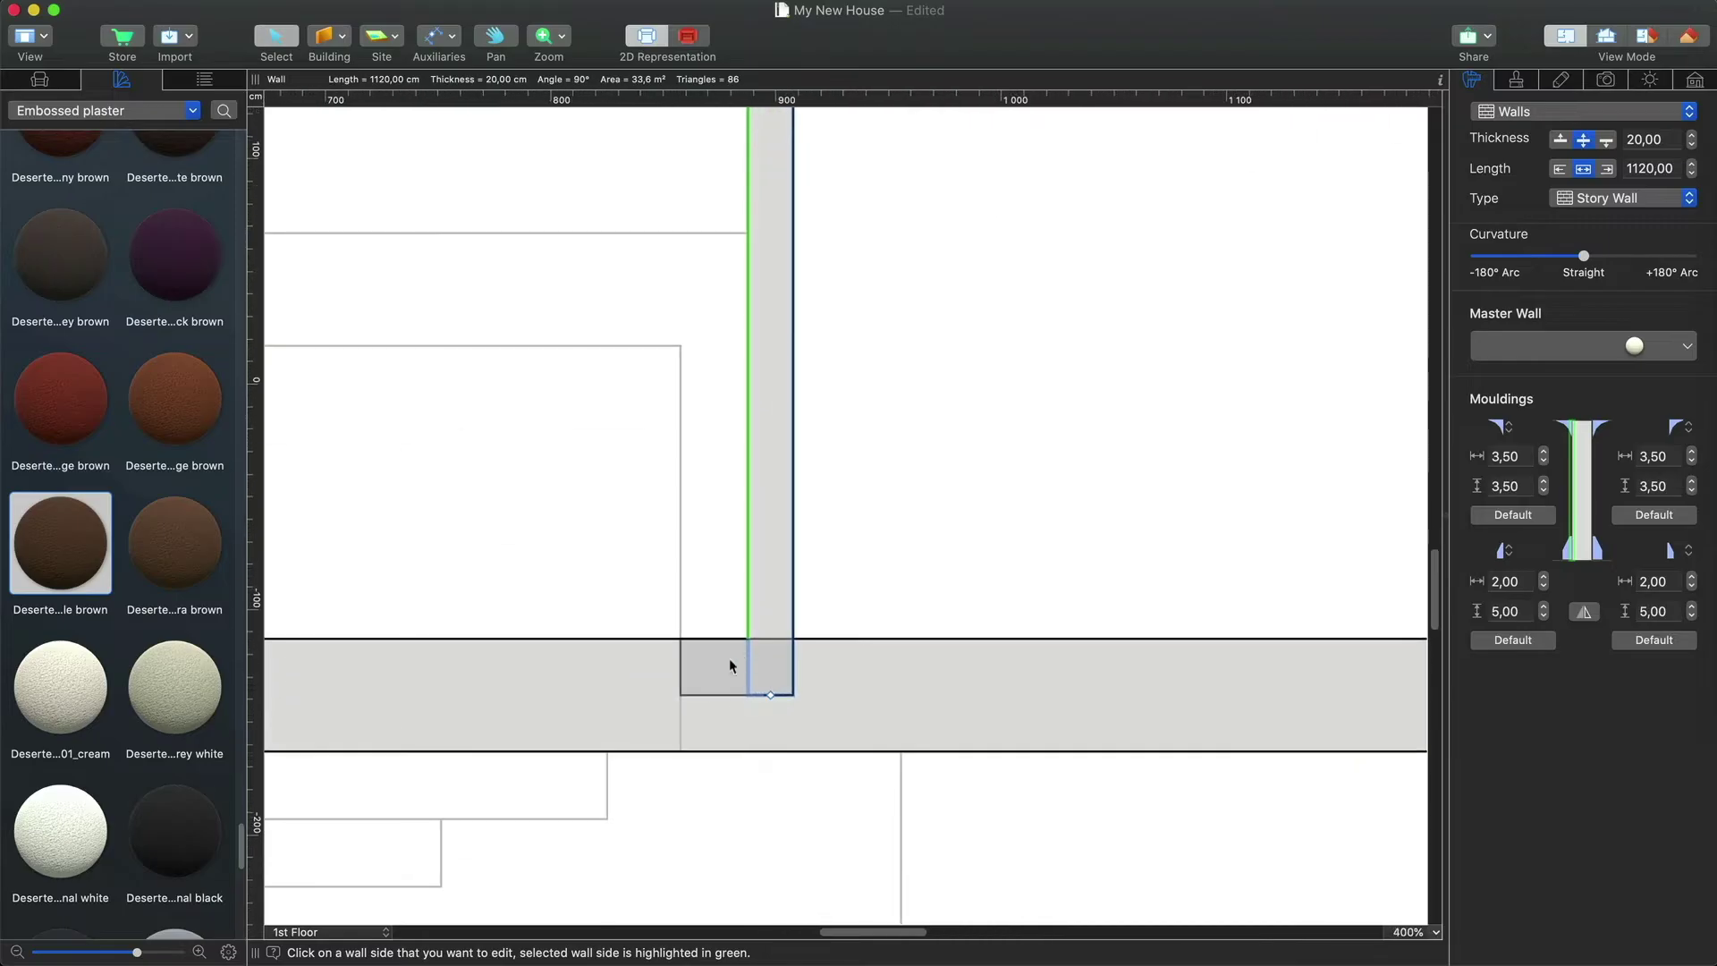
scroll(763, 631, "down", 5)
key("Escape")
- Draw 20 cm crosswalls along the ground-floor wall lines in both halves, and duplicate the right one higher up to make three right-hand rooms
key("w")
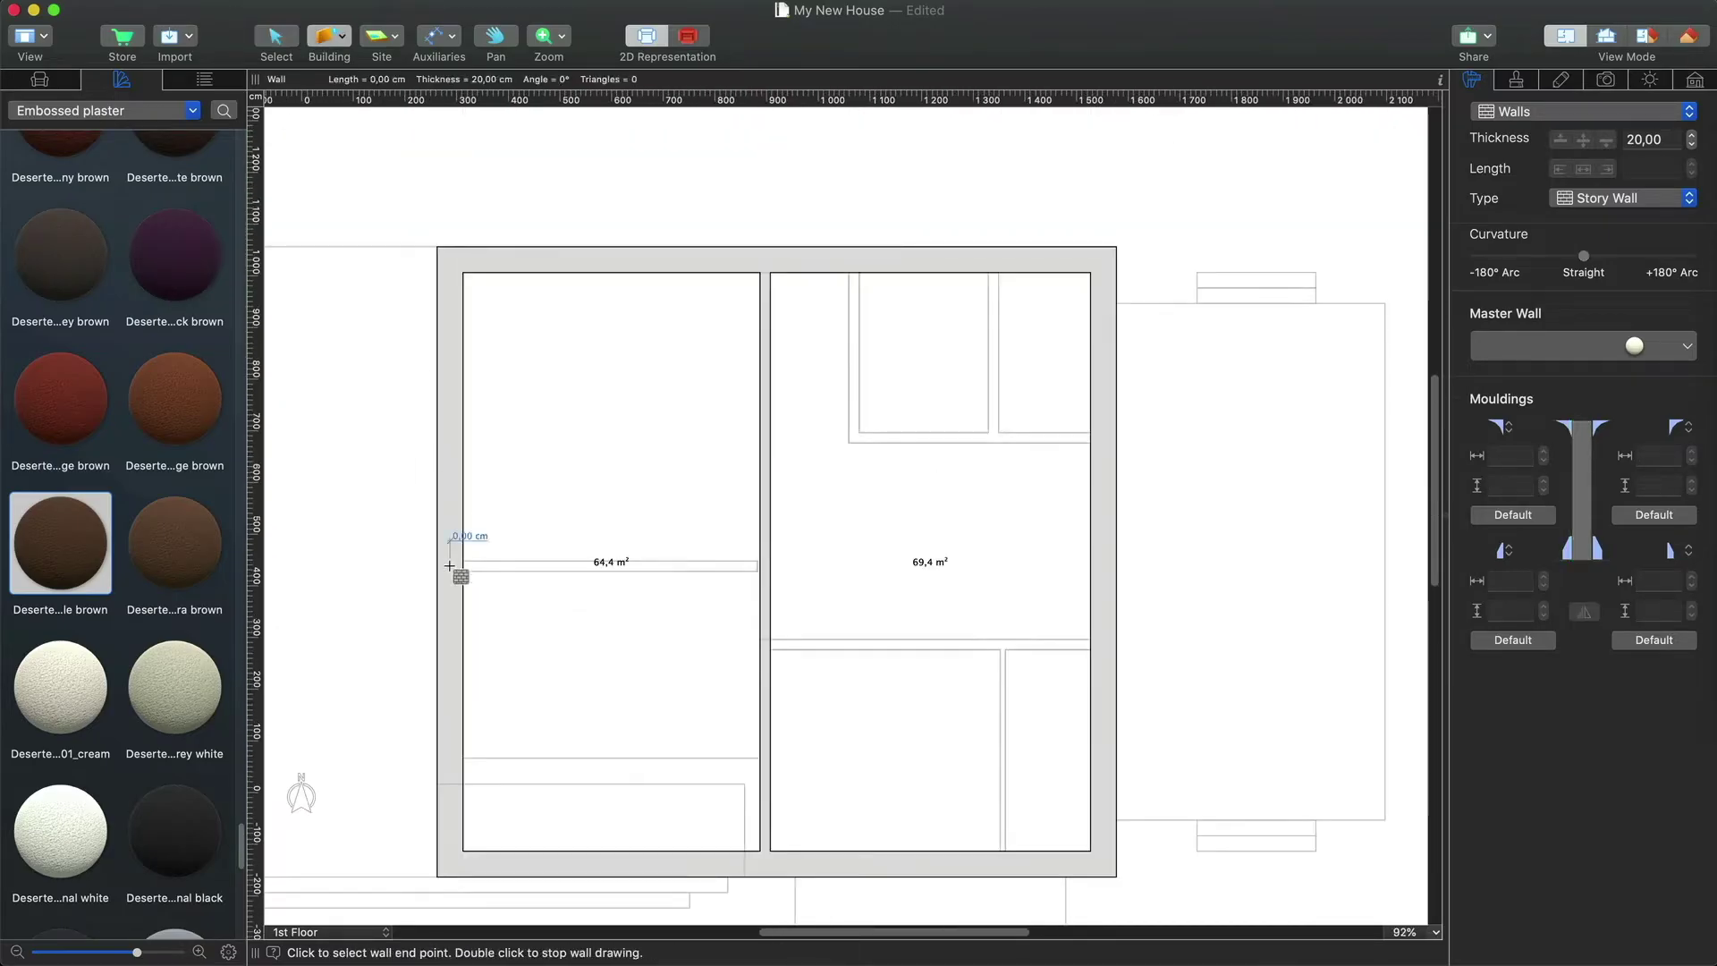
left_click(460, 565)
double_click(762, 565)
key("w")
left_click(764, 644)
double_click(1102, 640)
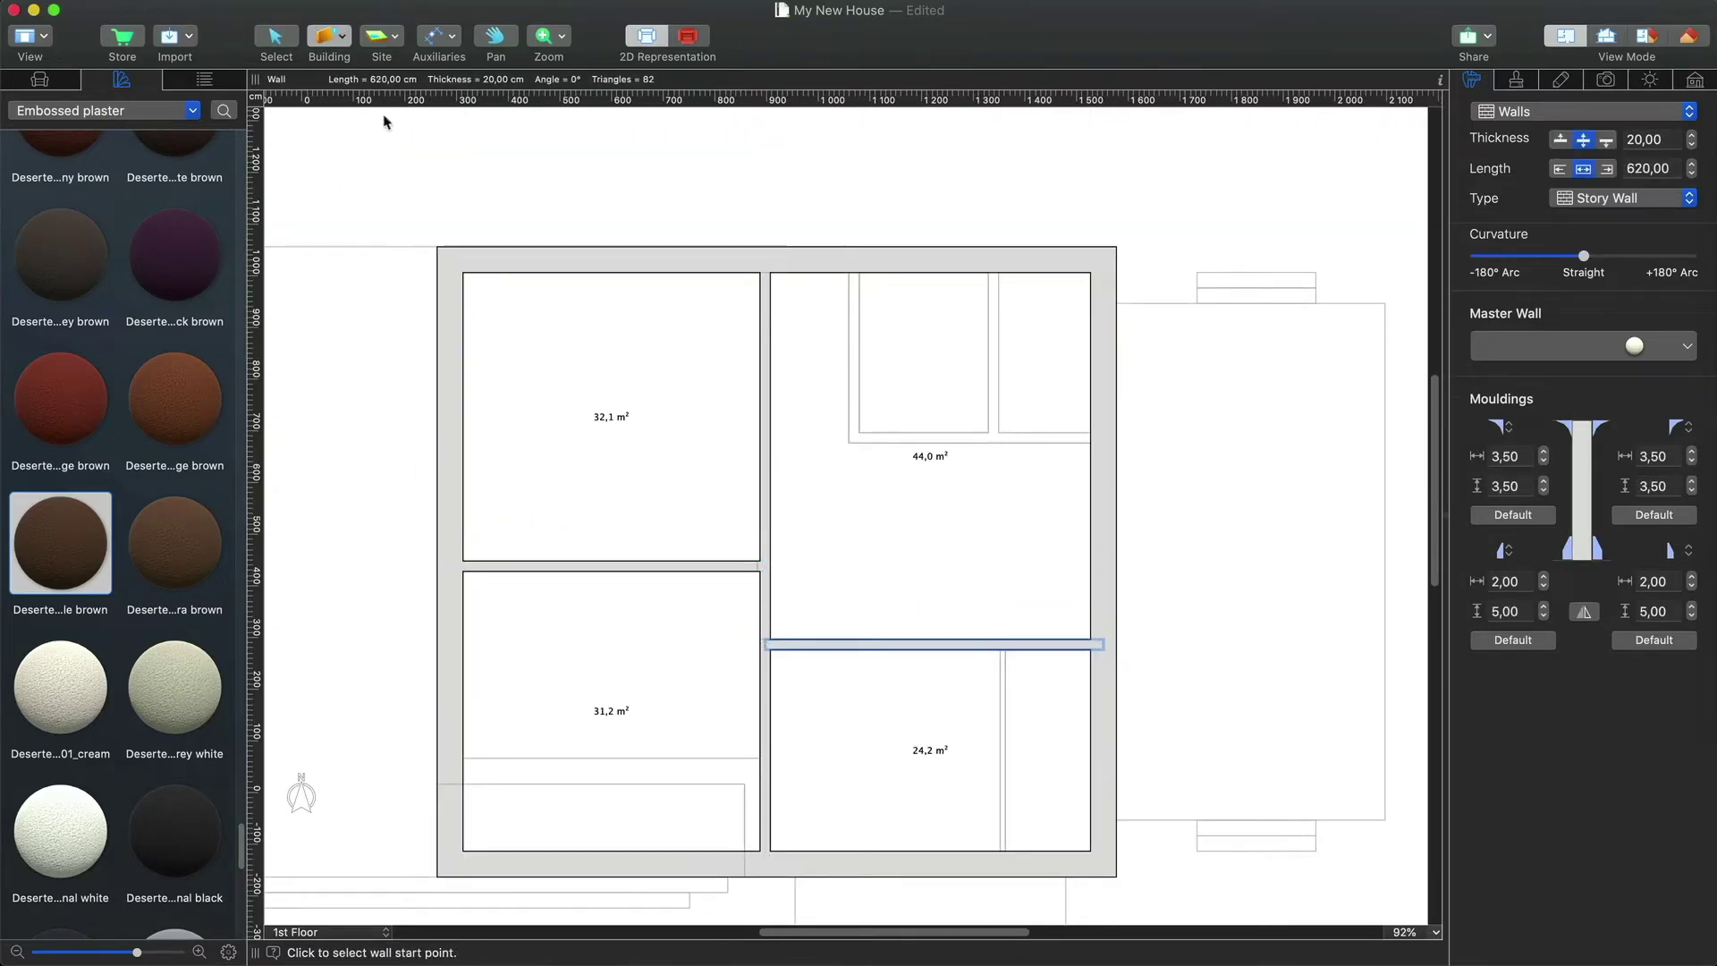
left_click_drag(787, 644, 787, 439)
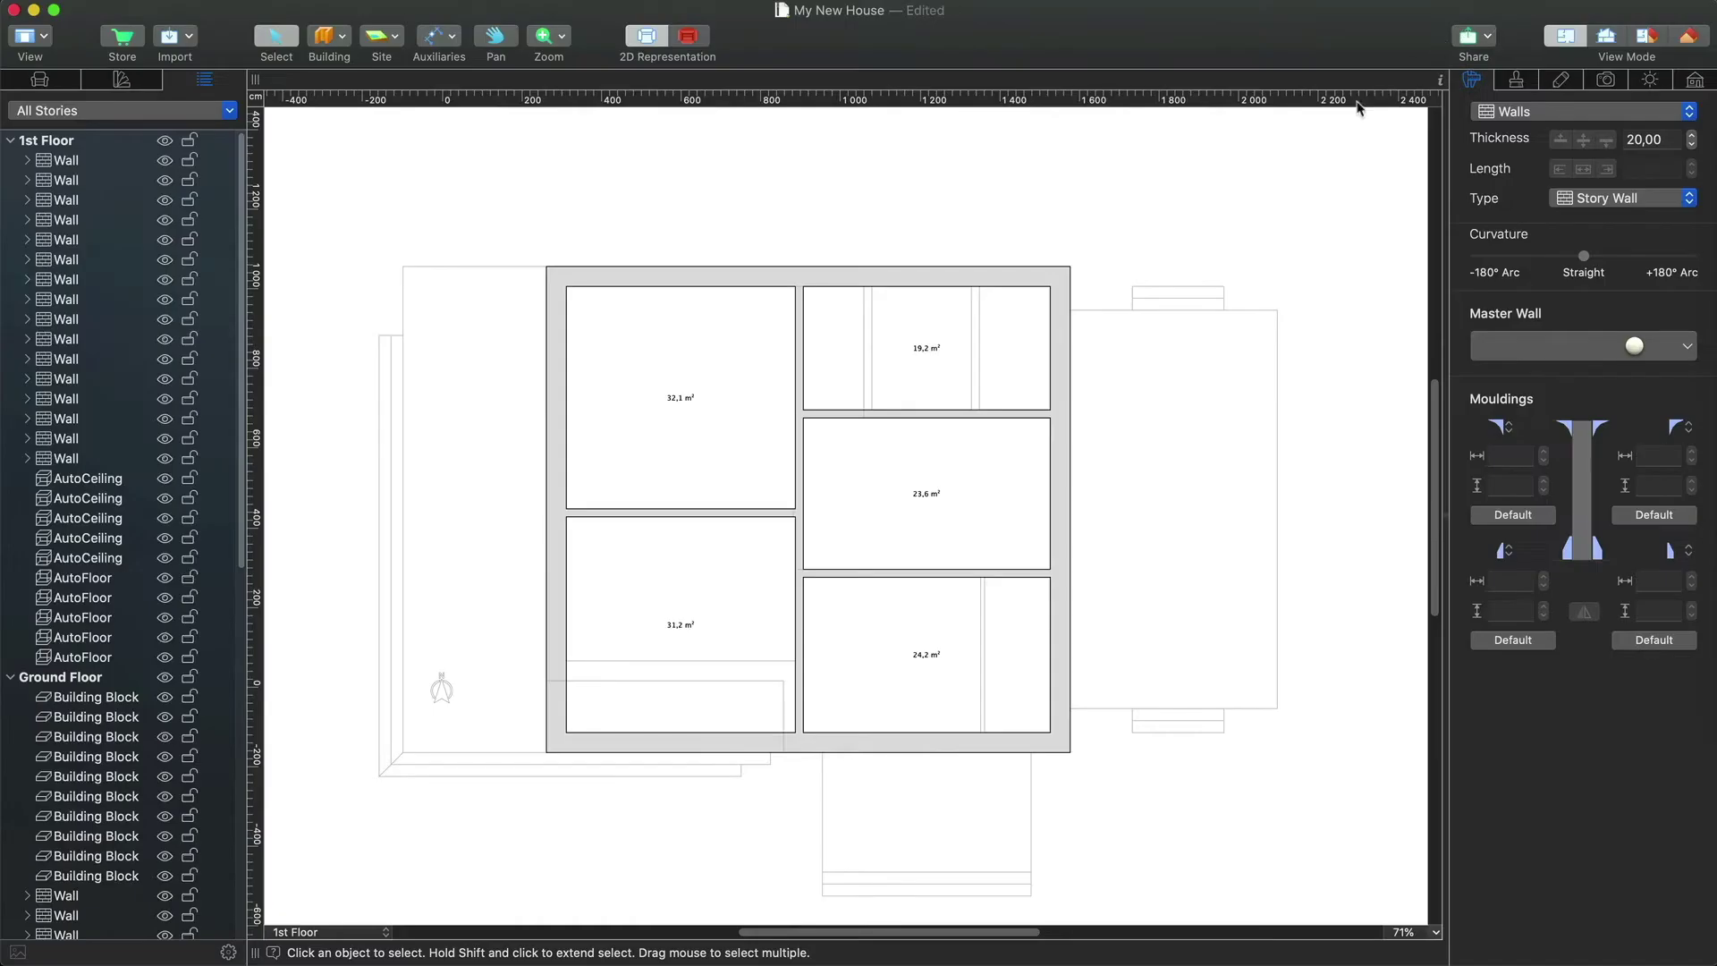
- Change all walls of the upper story to the Loft Wall type and view the house in 3D
left_click_drag(1101, 255, 485, 781)
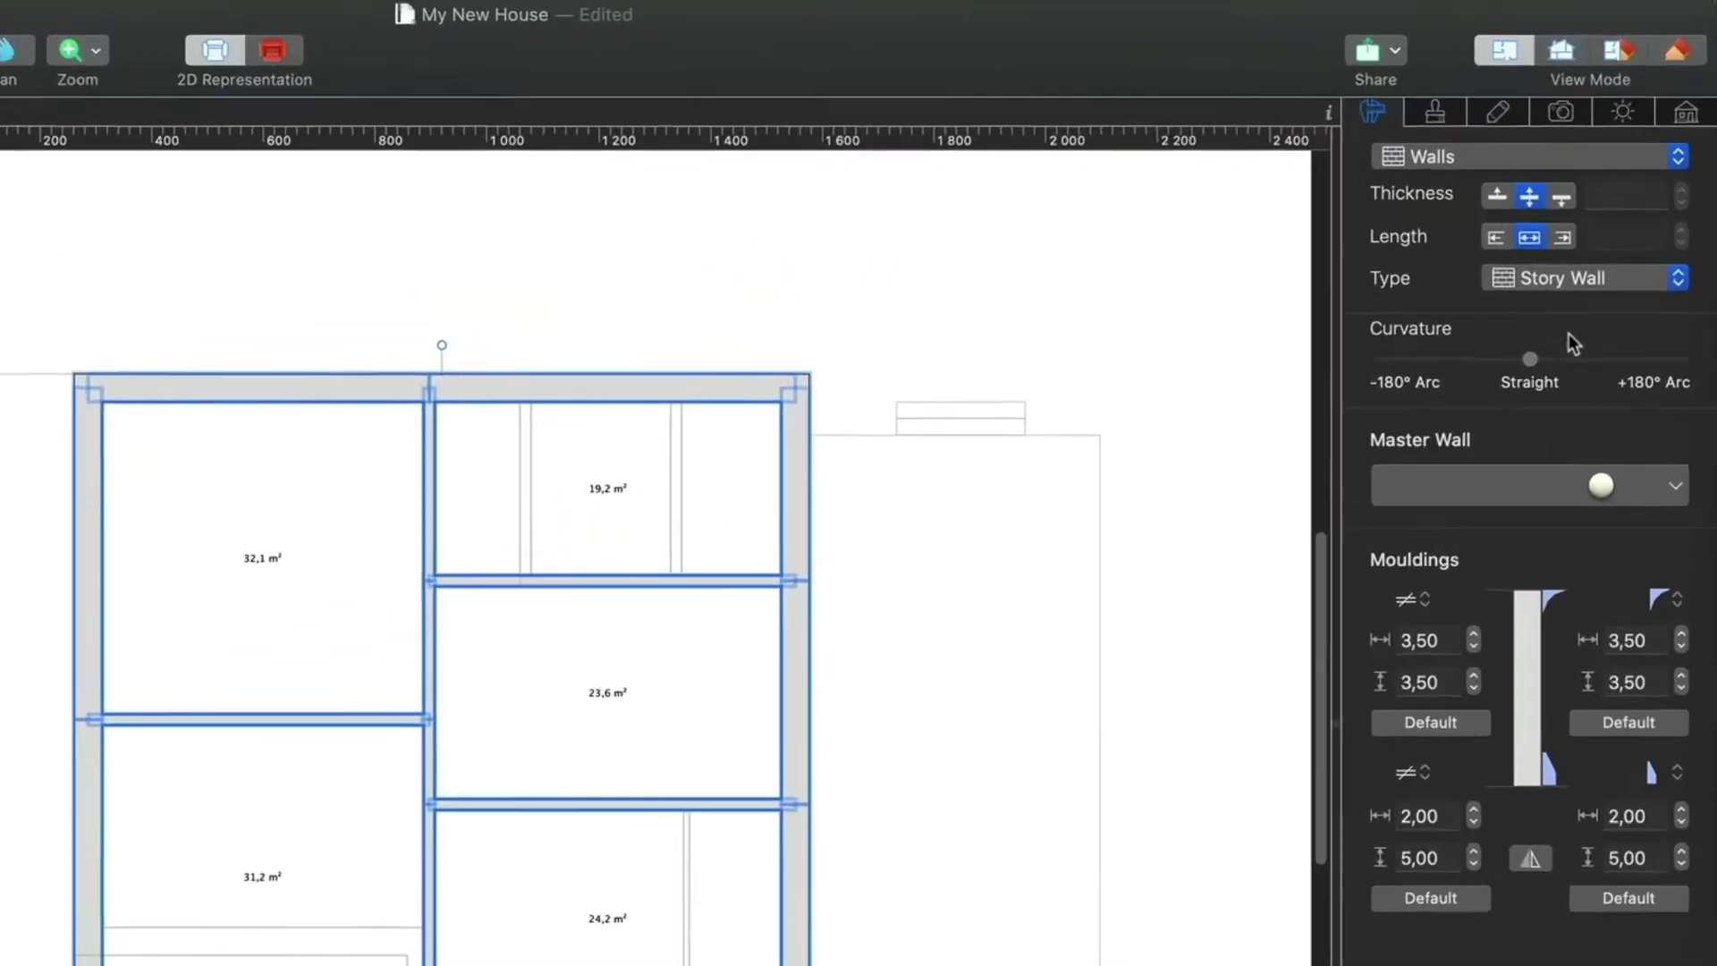
left_click(1638, 203)
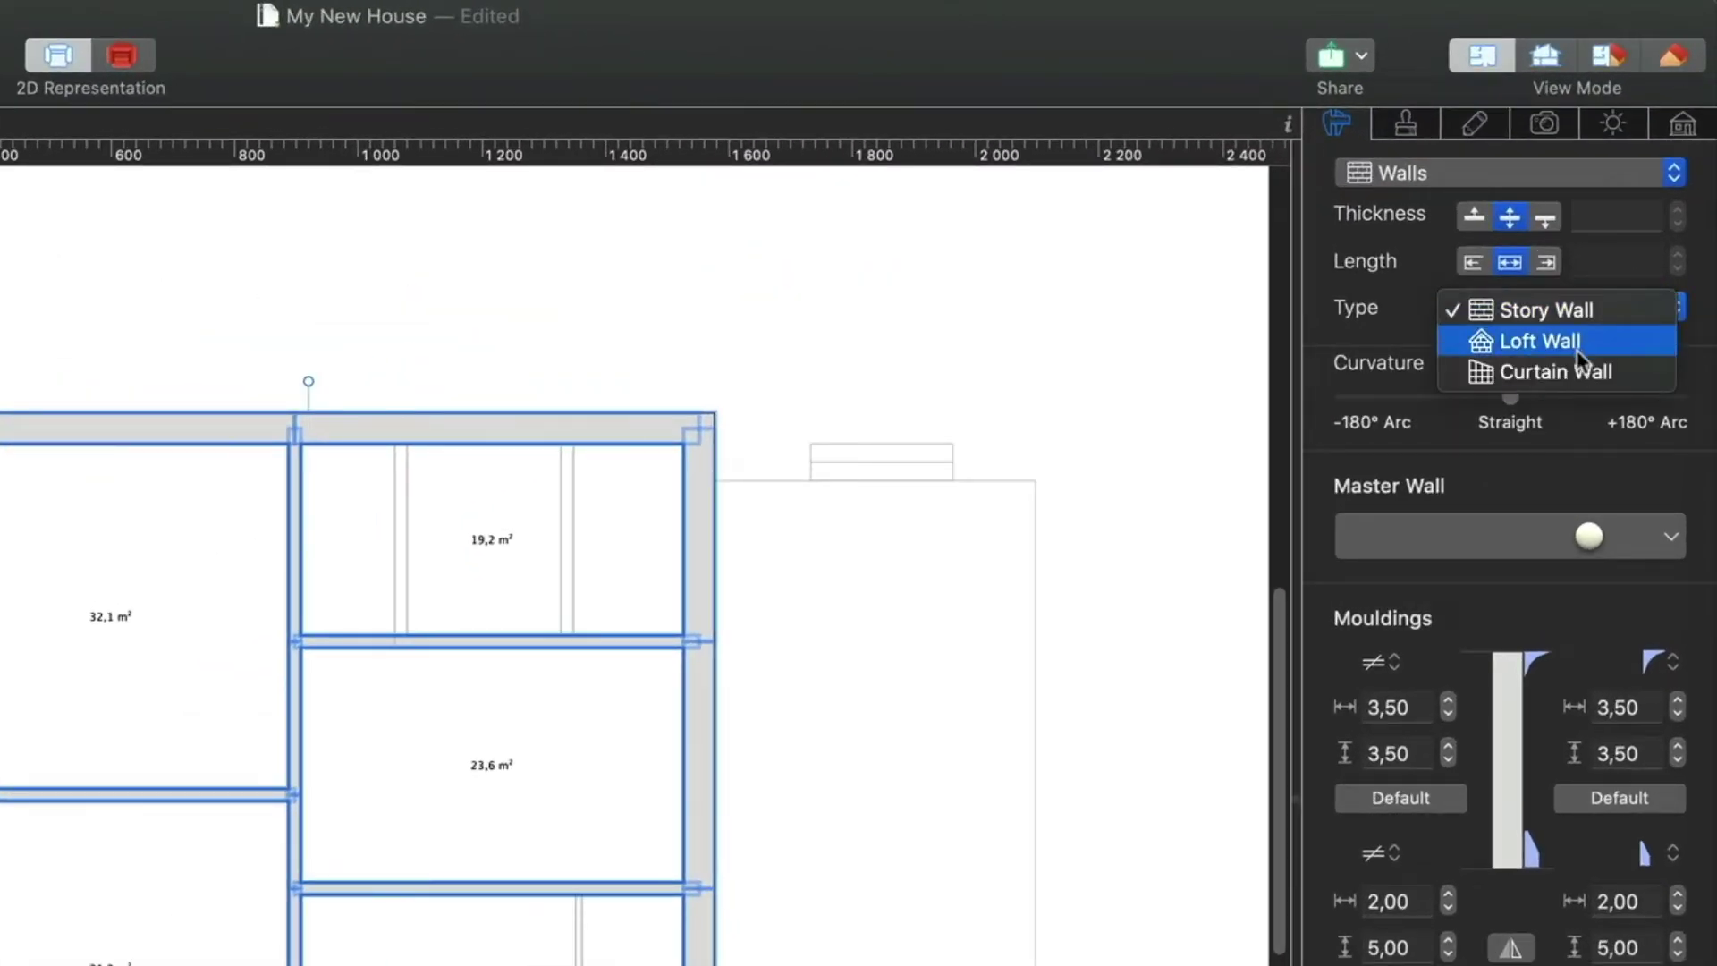
left_click(1540, 341)
left_click(1672, 55)
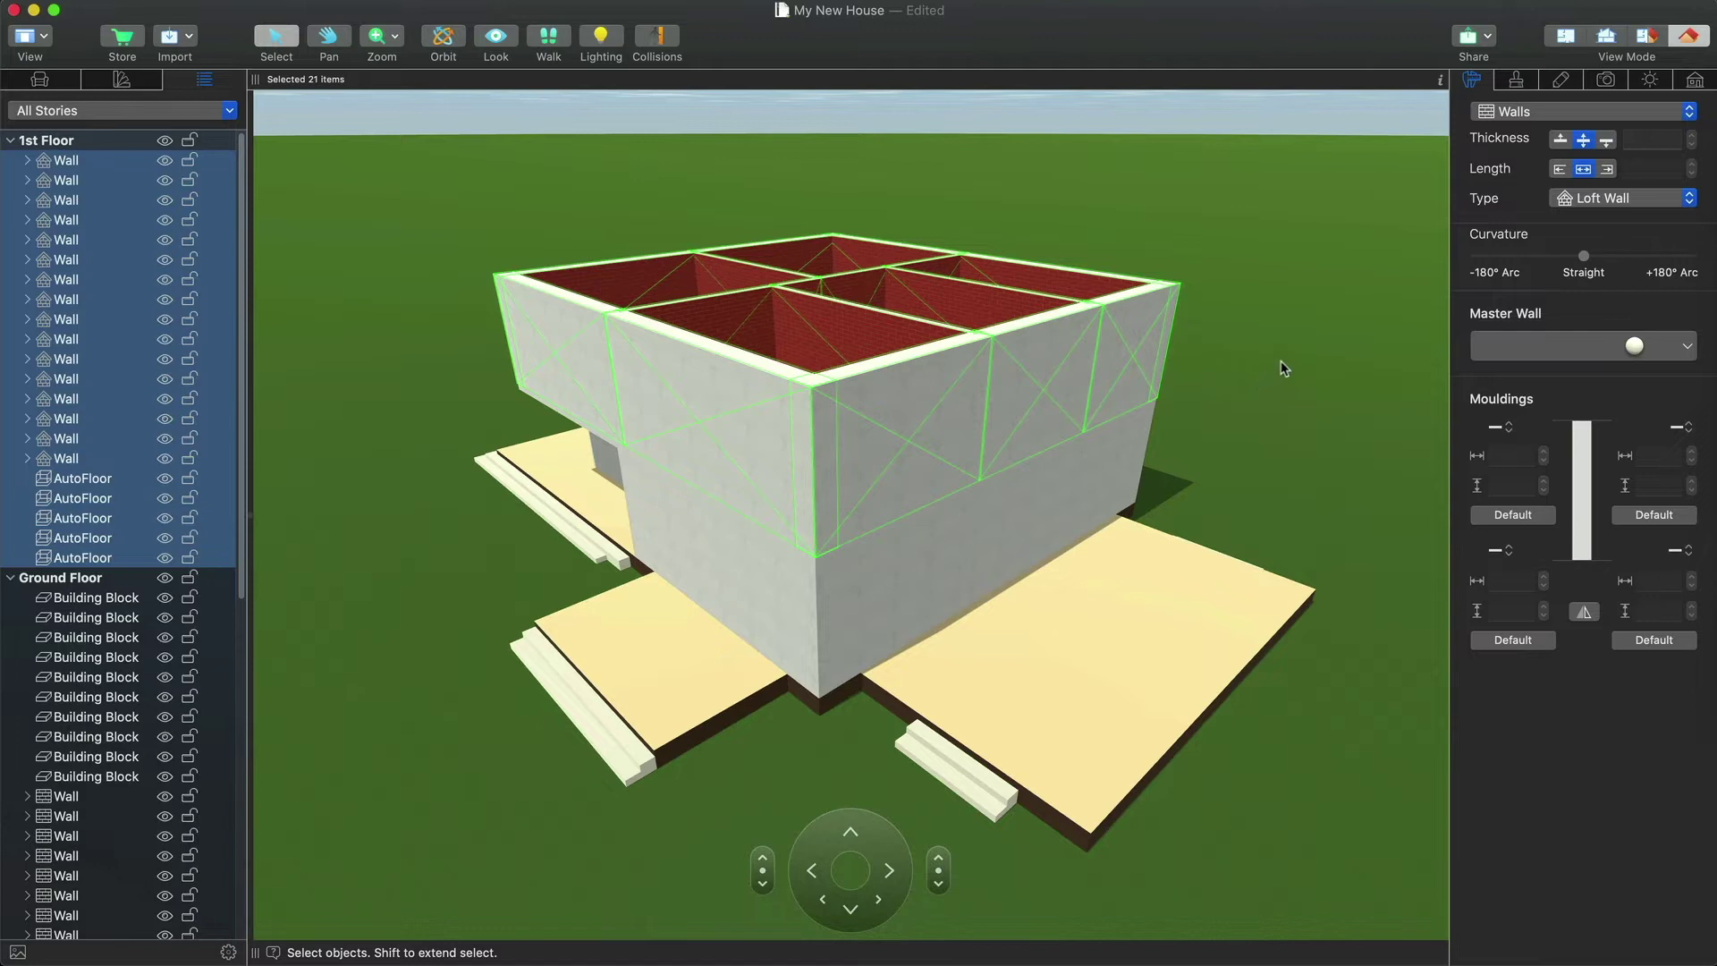
left_click(1694, 81)
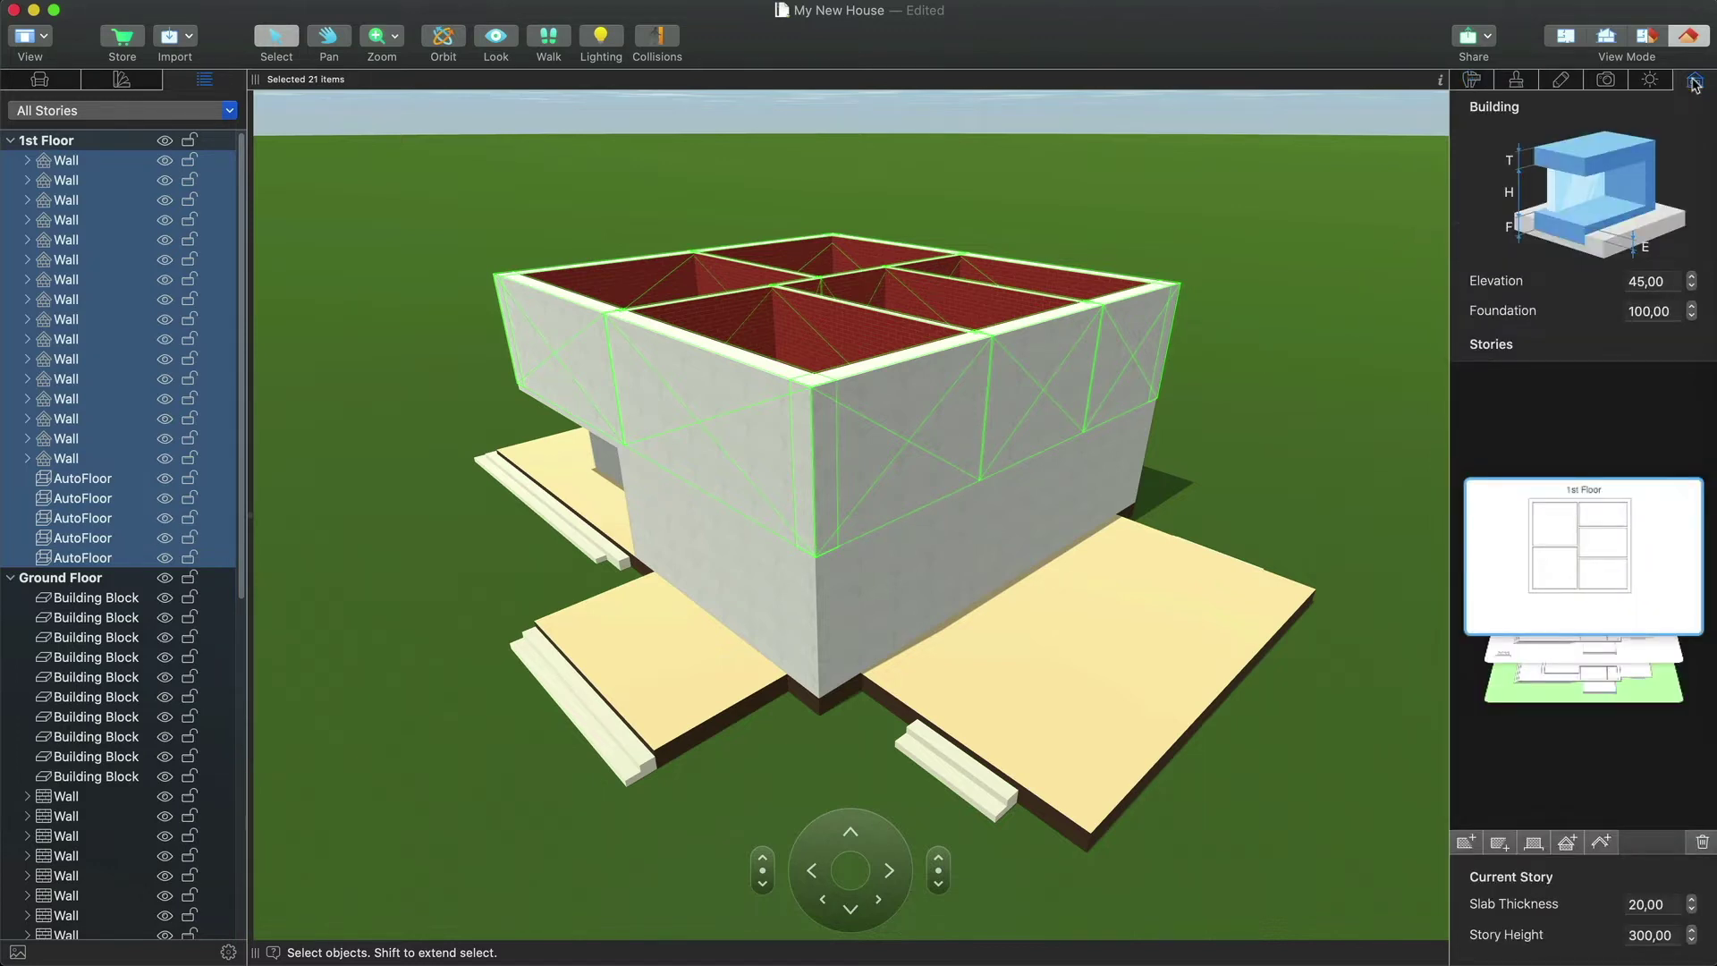
left_click(1565, 38)
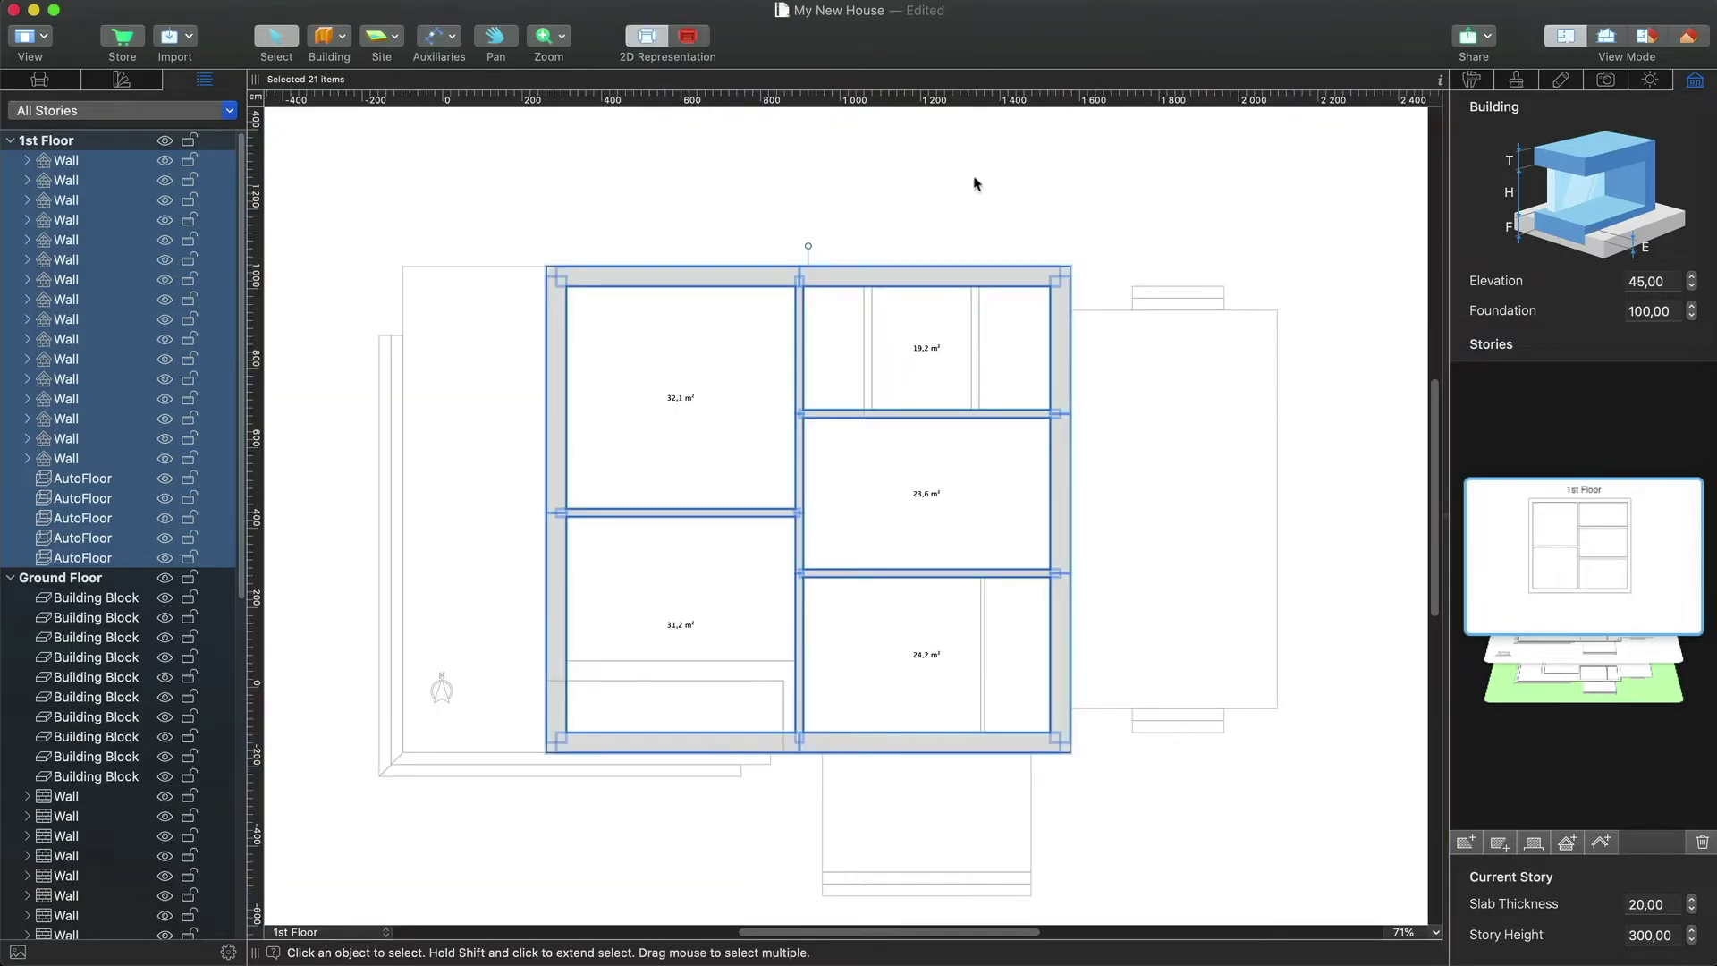
left_click(678, 193)
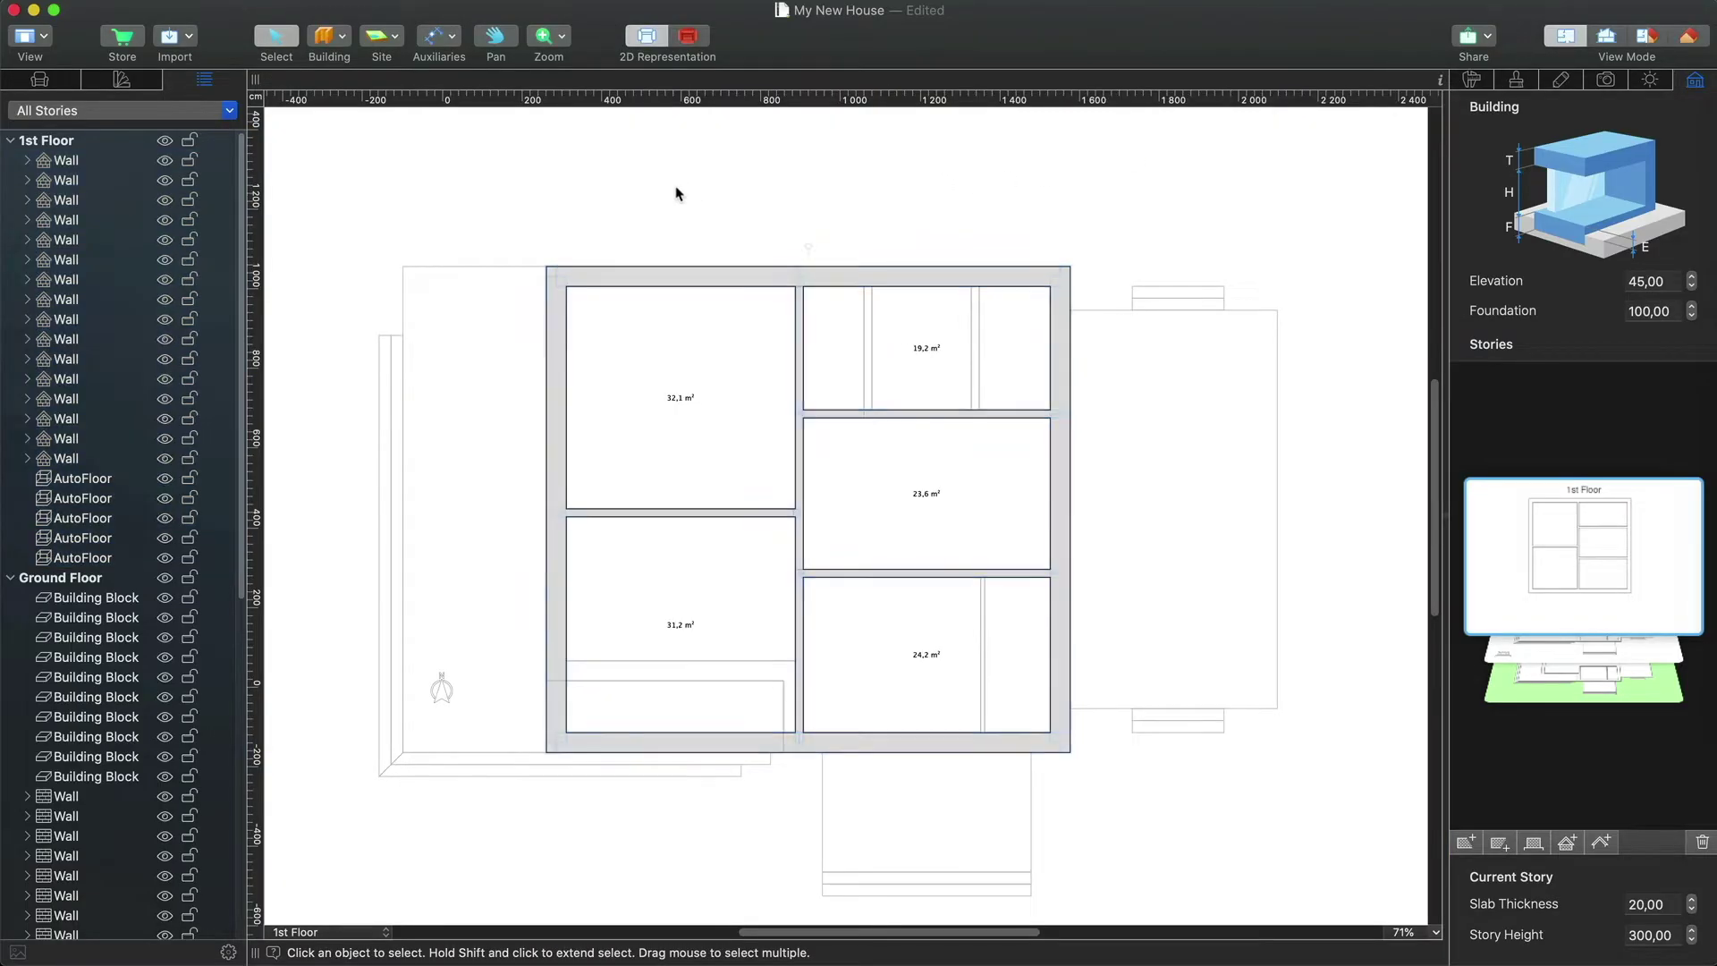
left_click(344, 43)
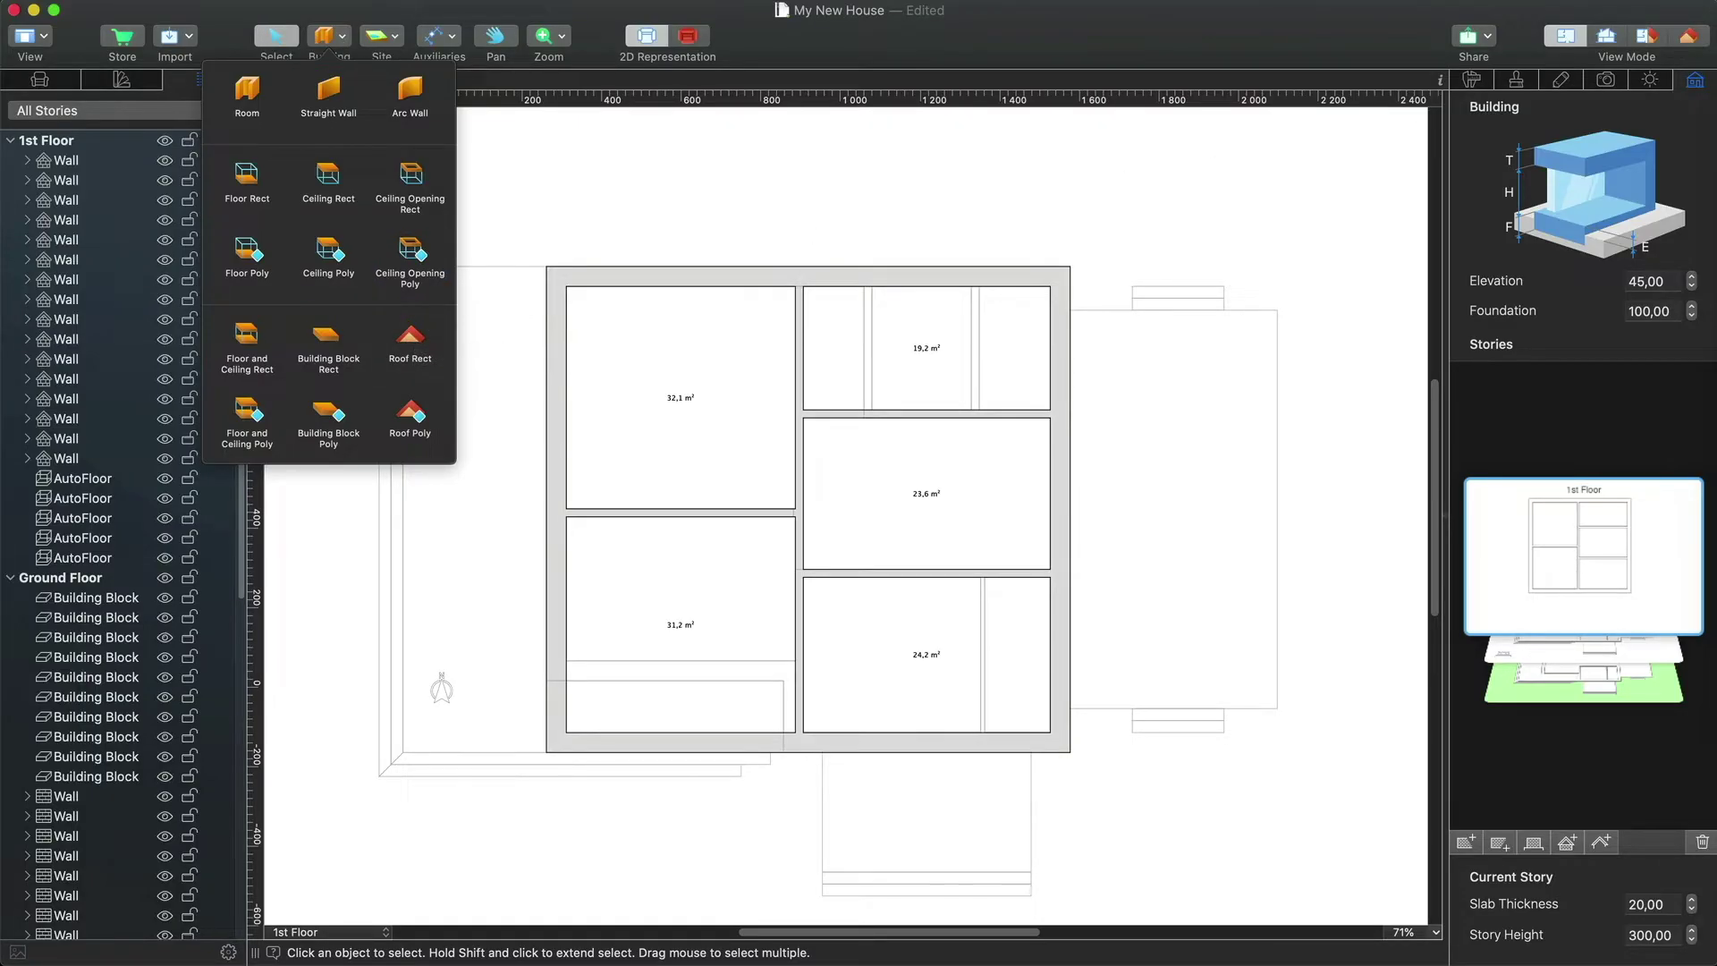
left_click(1699, 40)
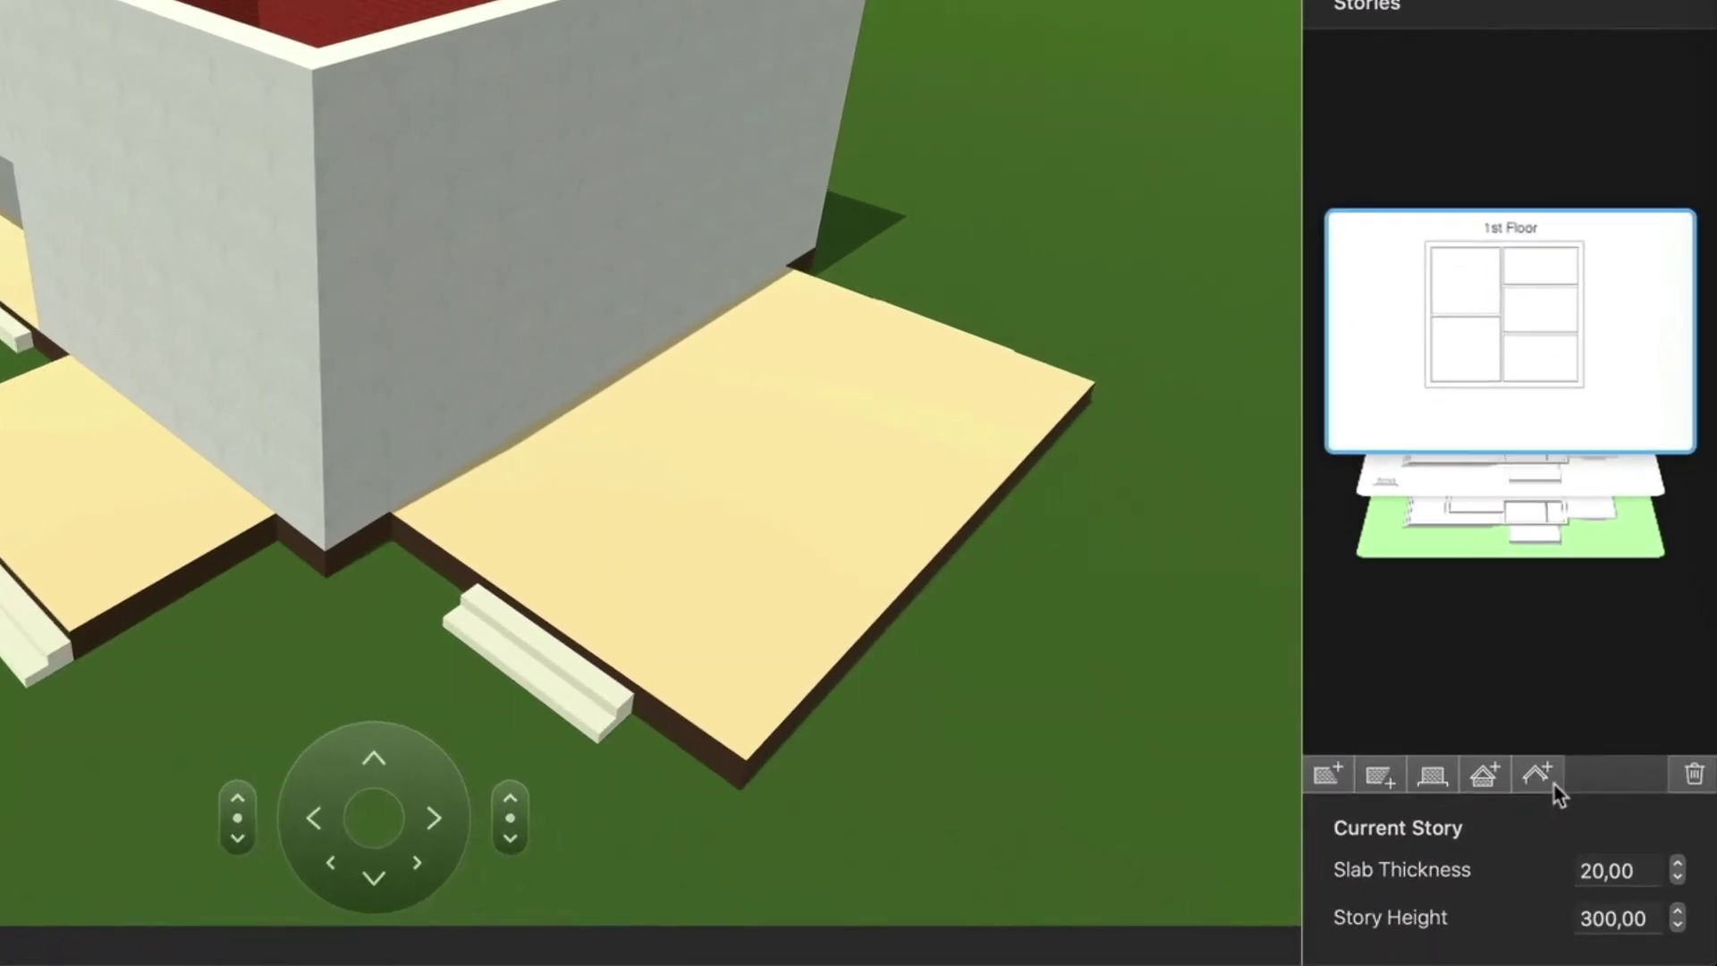
- Add an automatic roof using the Gable template, with a gable end facing the large right-hand terrace
left_click(1552, 784)
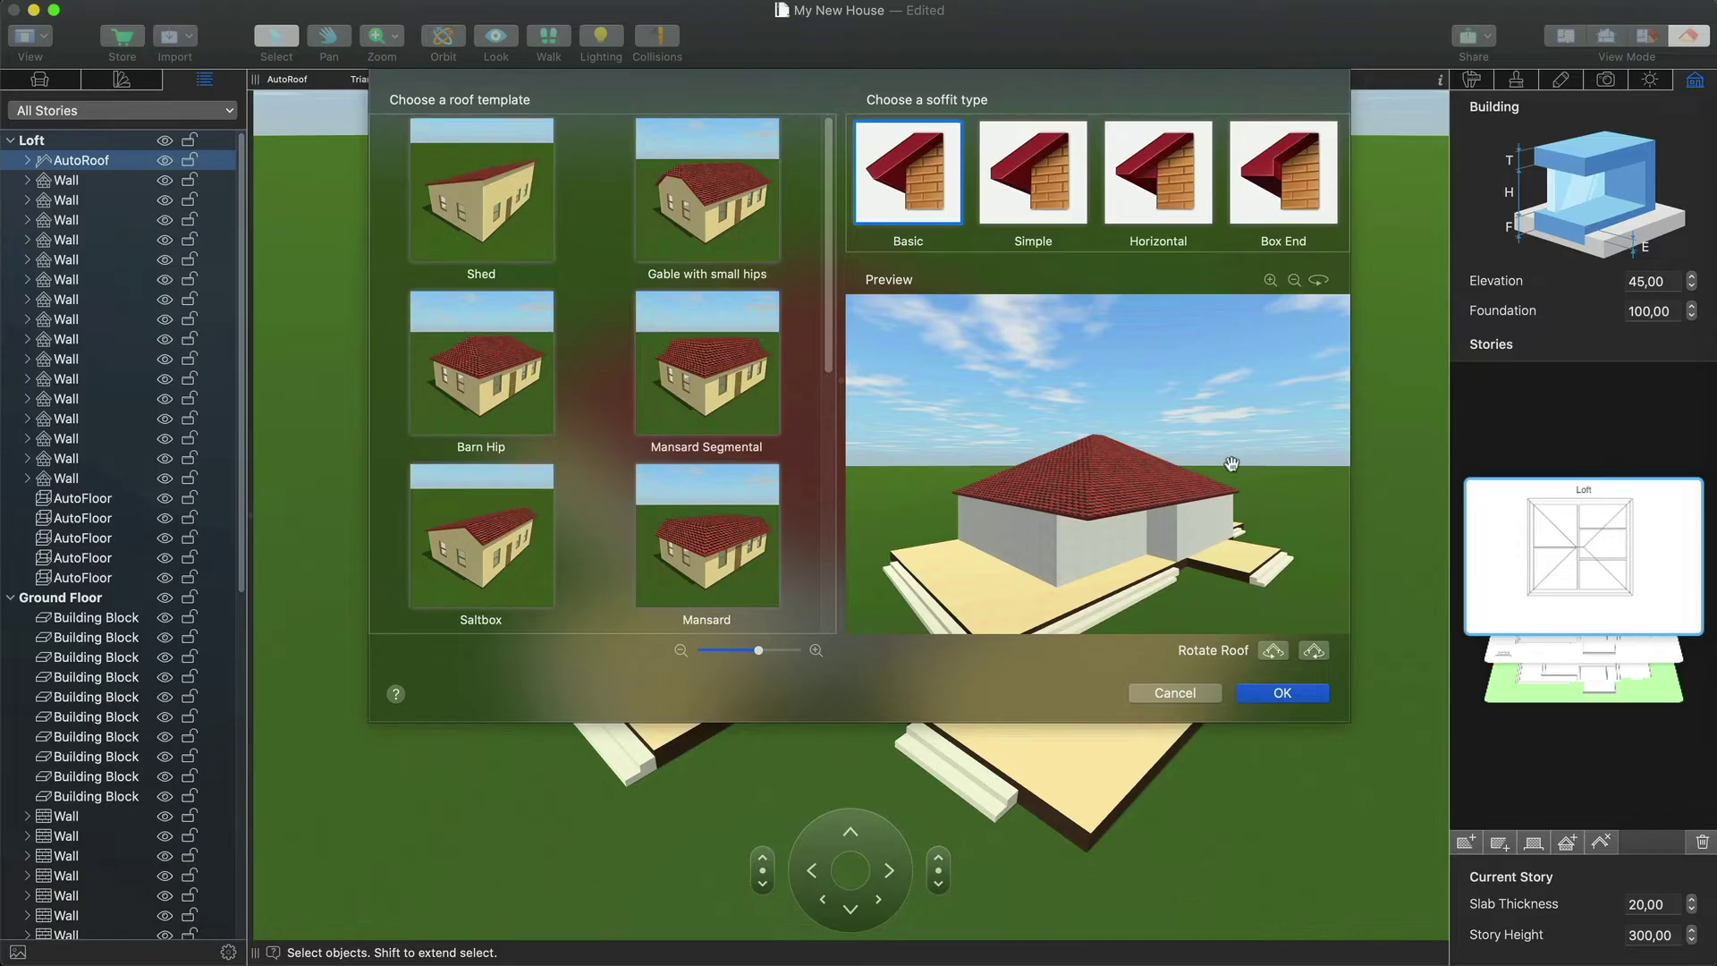
left_click_drag(1256, 449, 958, 485)
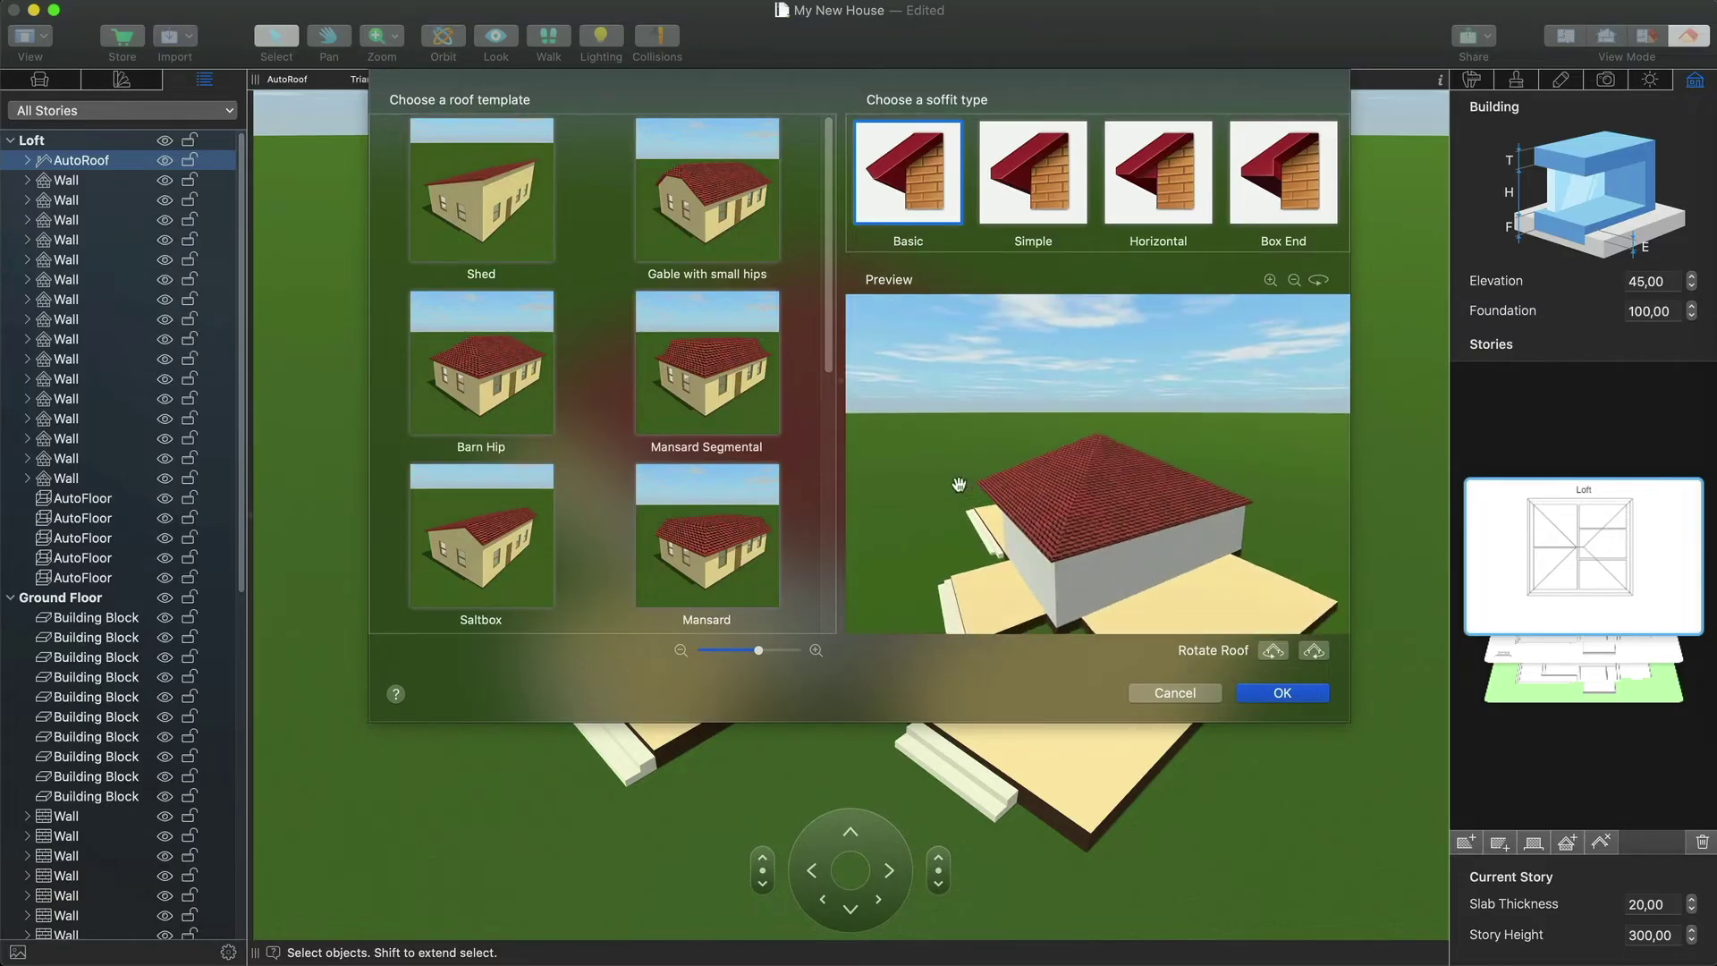
left_click_drag(828, 300, 827, 431)
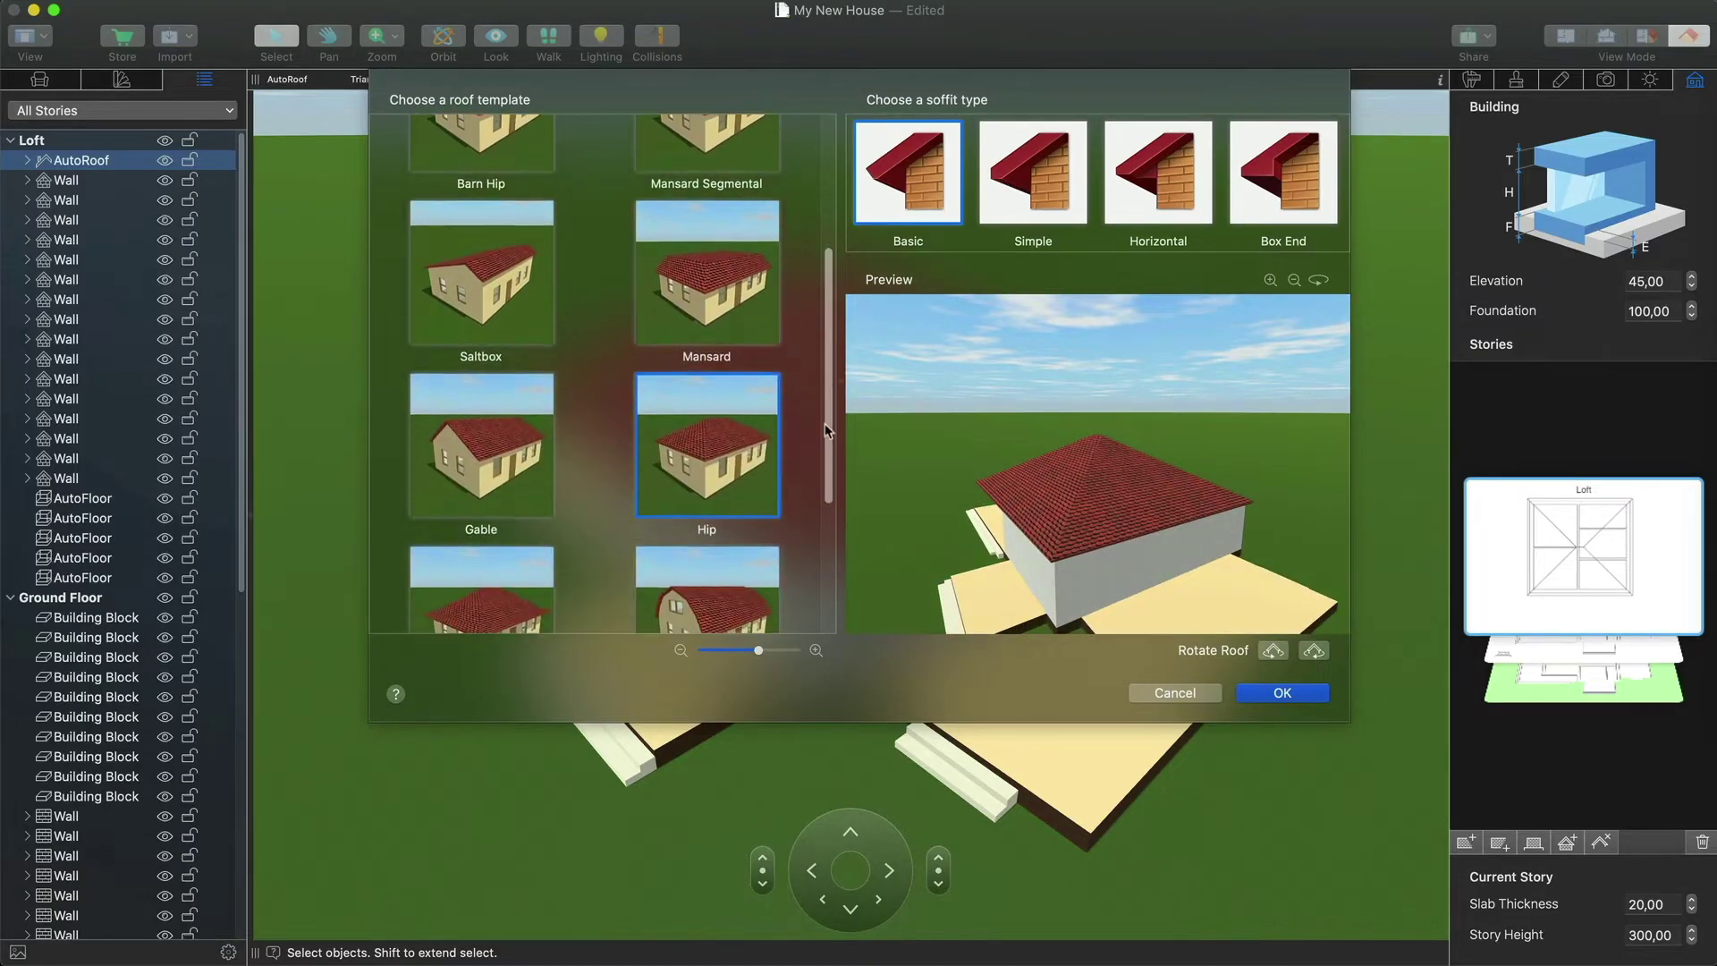
left_click(530, 466)
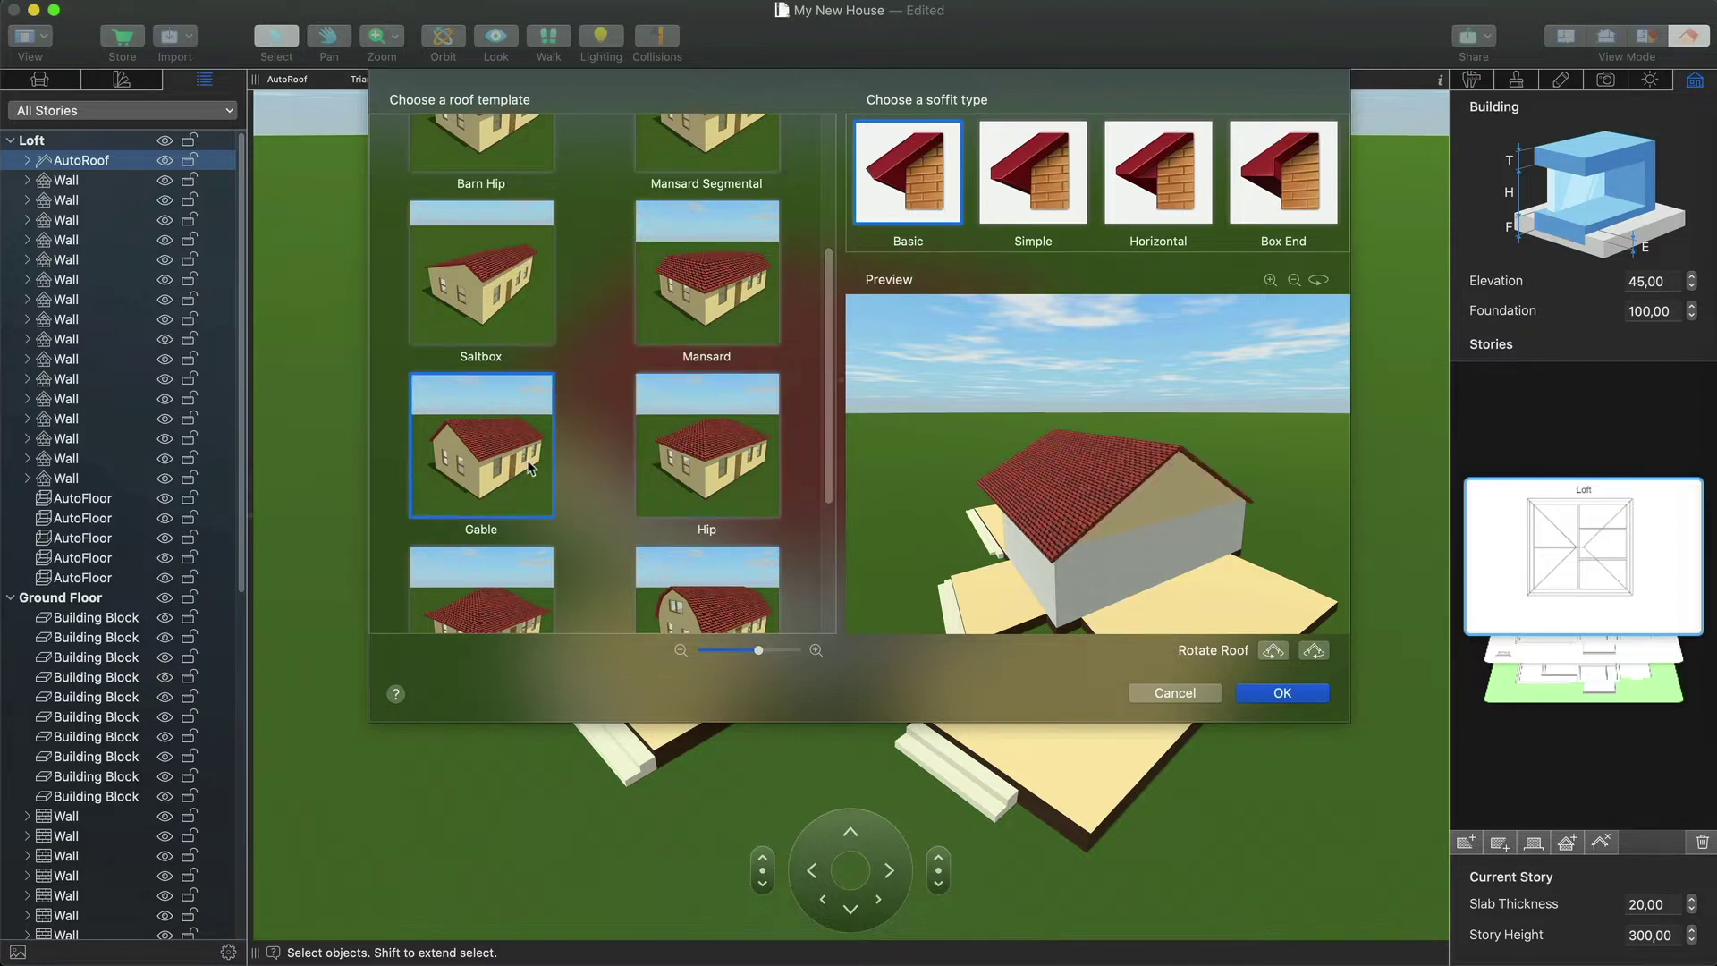
left_click(1274, 655)
left_click(1275, 655)
left_click(1281, 694)
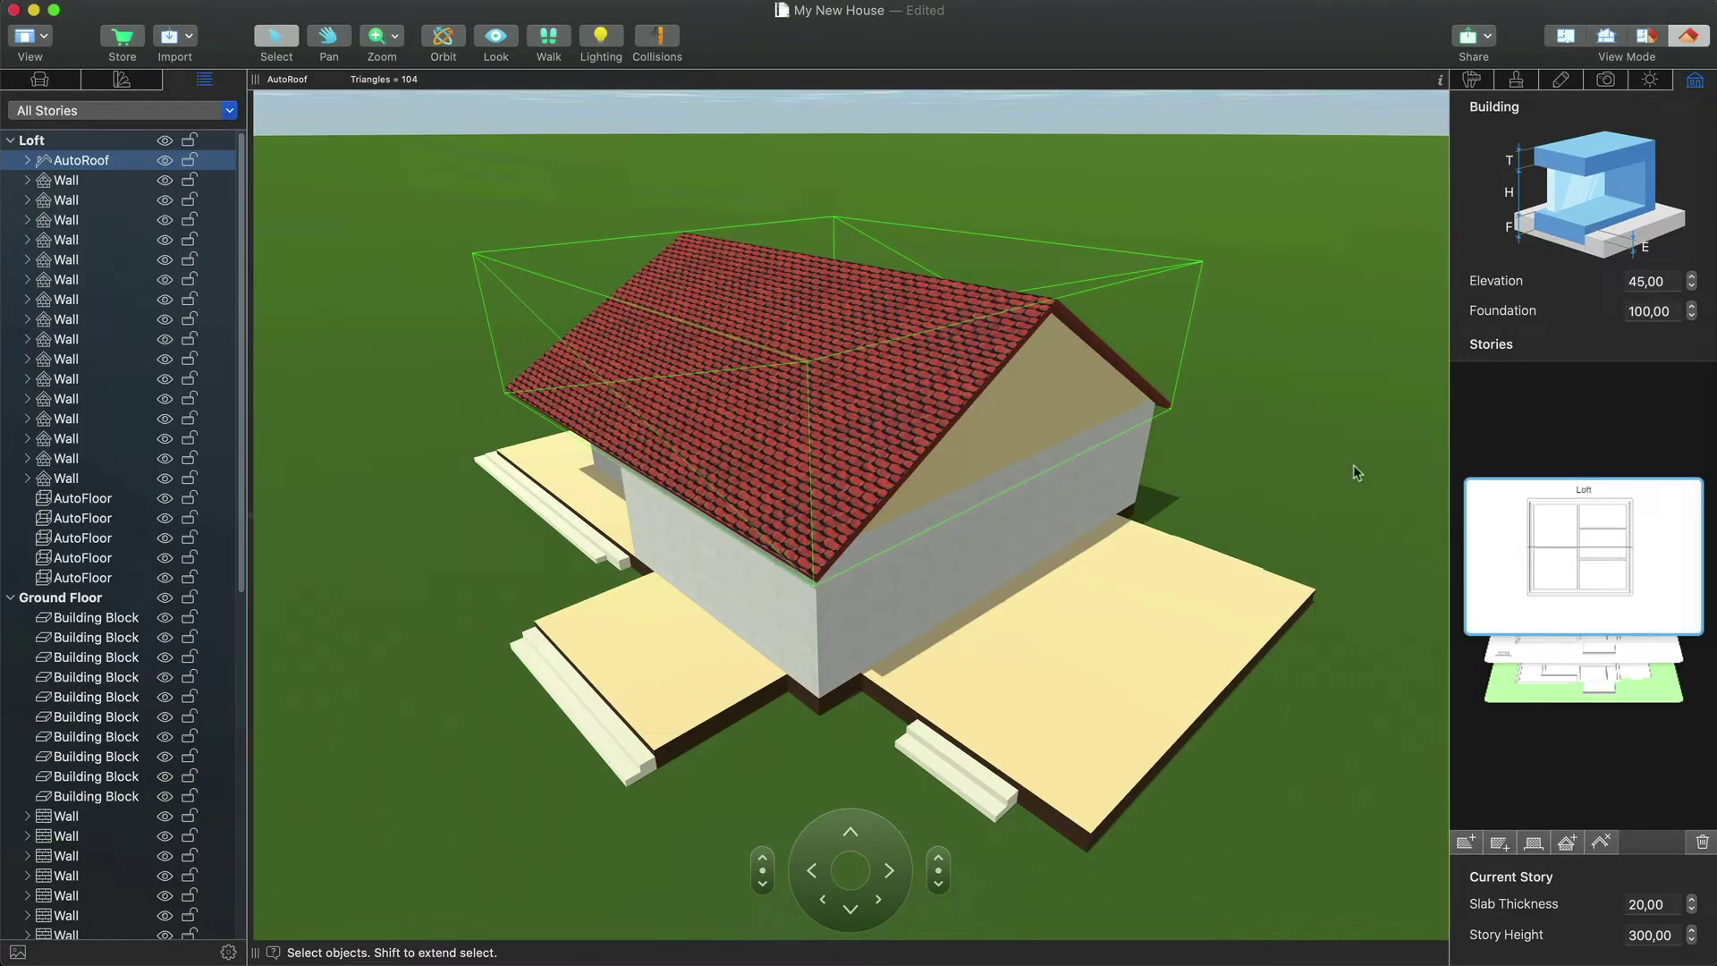
- Change both Gable segments of the automatic roof to the Hole type
left_click(1472, 80)
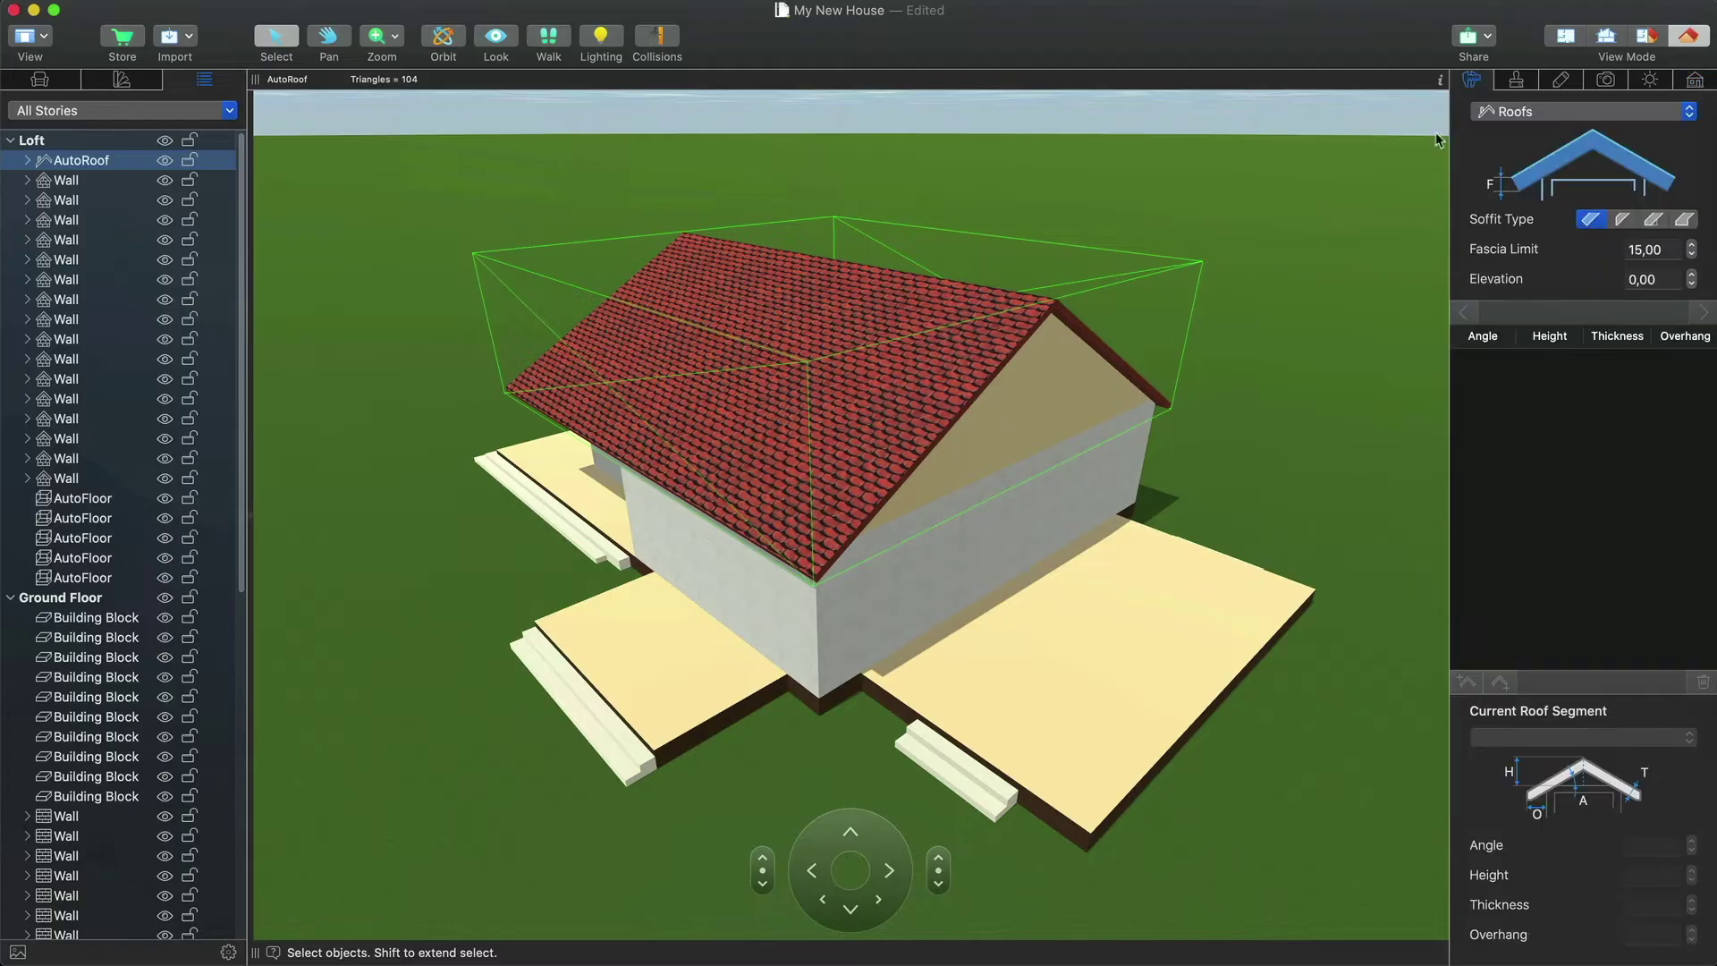
left_click(27, 161)
left_click(81, 204)
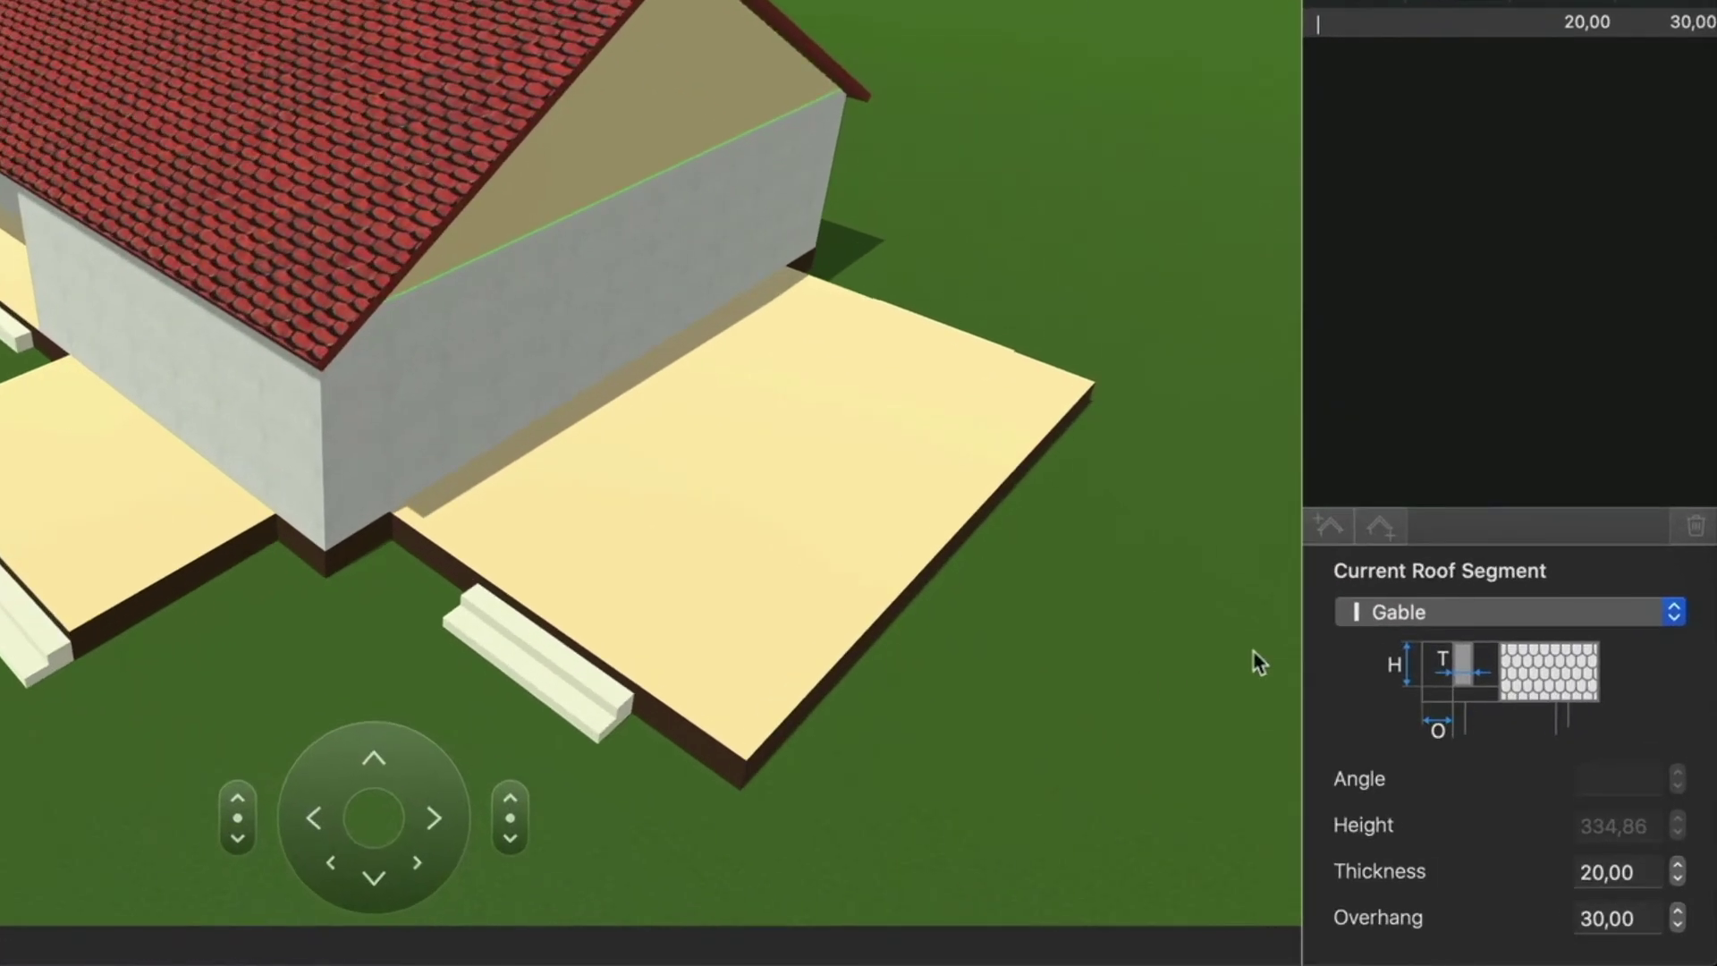
left_click(1489, 738)
left_click(1363, 639)
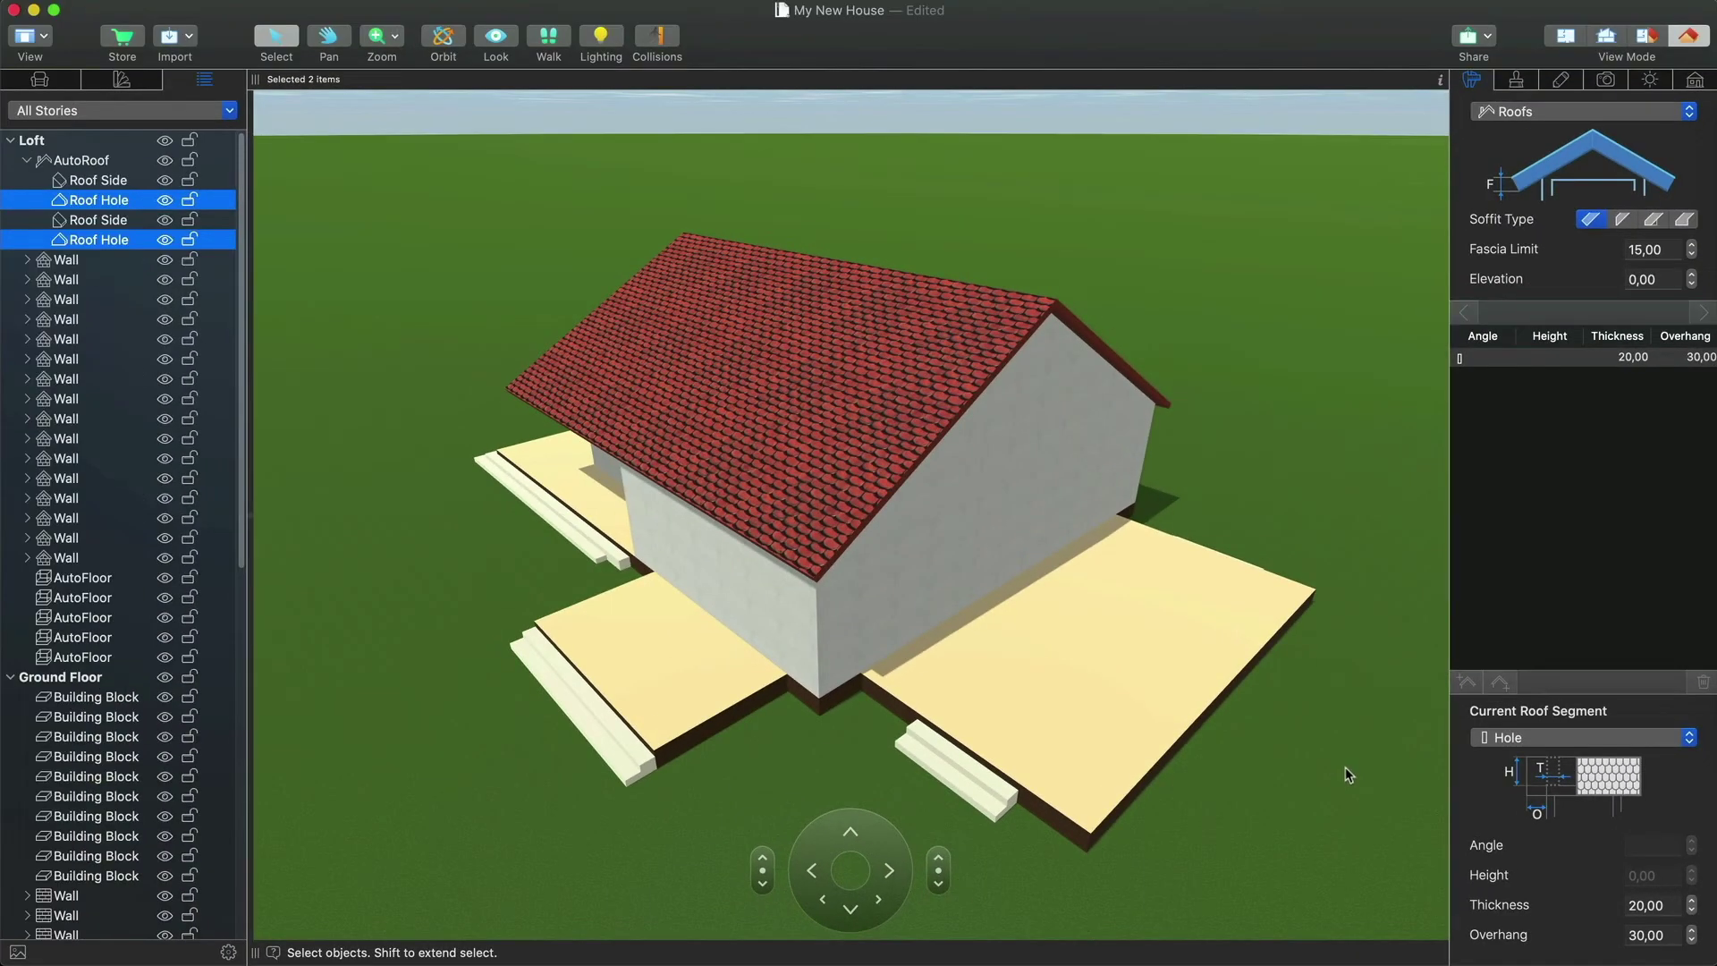
left_click(1348, 774)
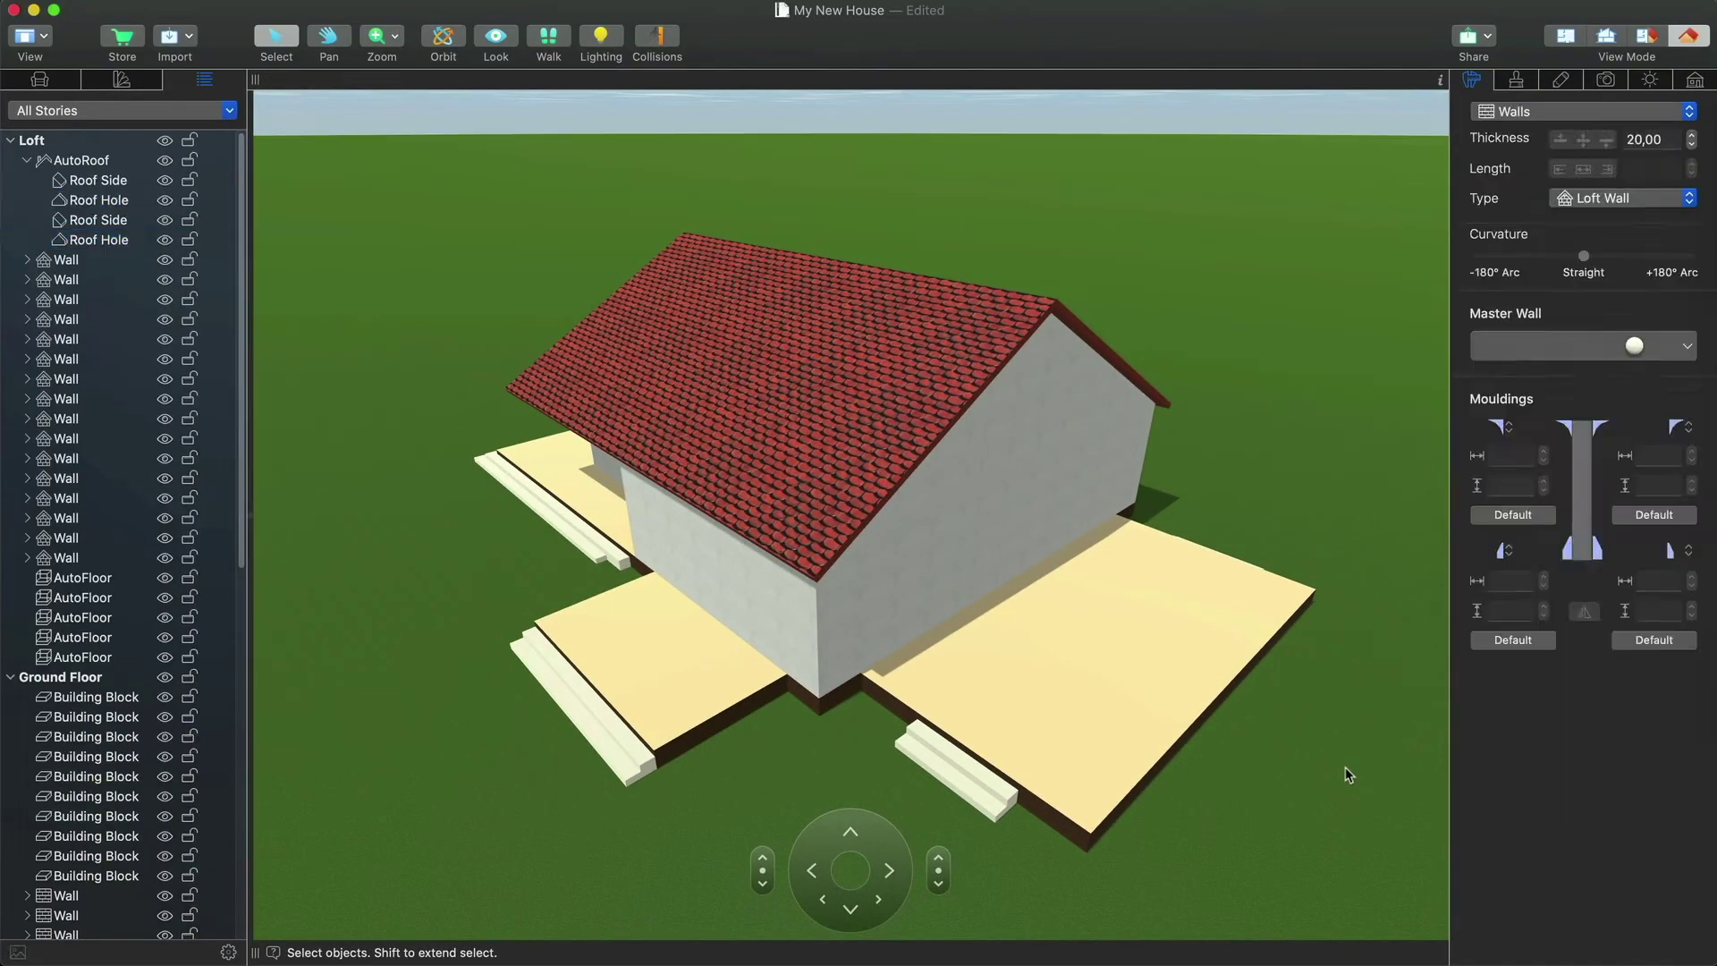
- Set the slope angle of both roof sides to 35°
left_click(1006, 368)
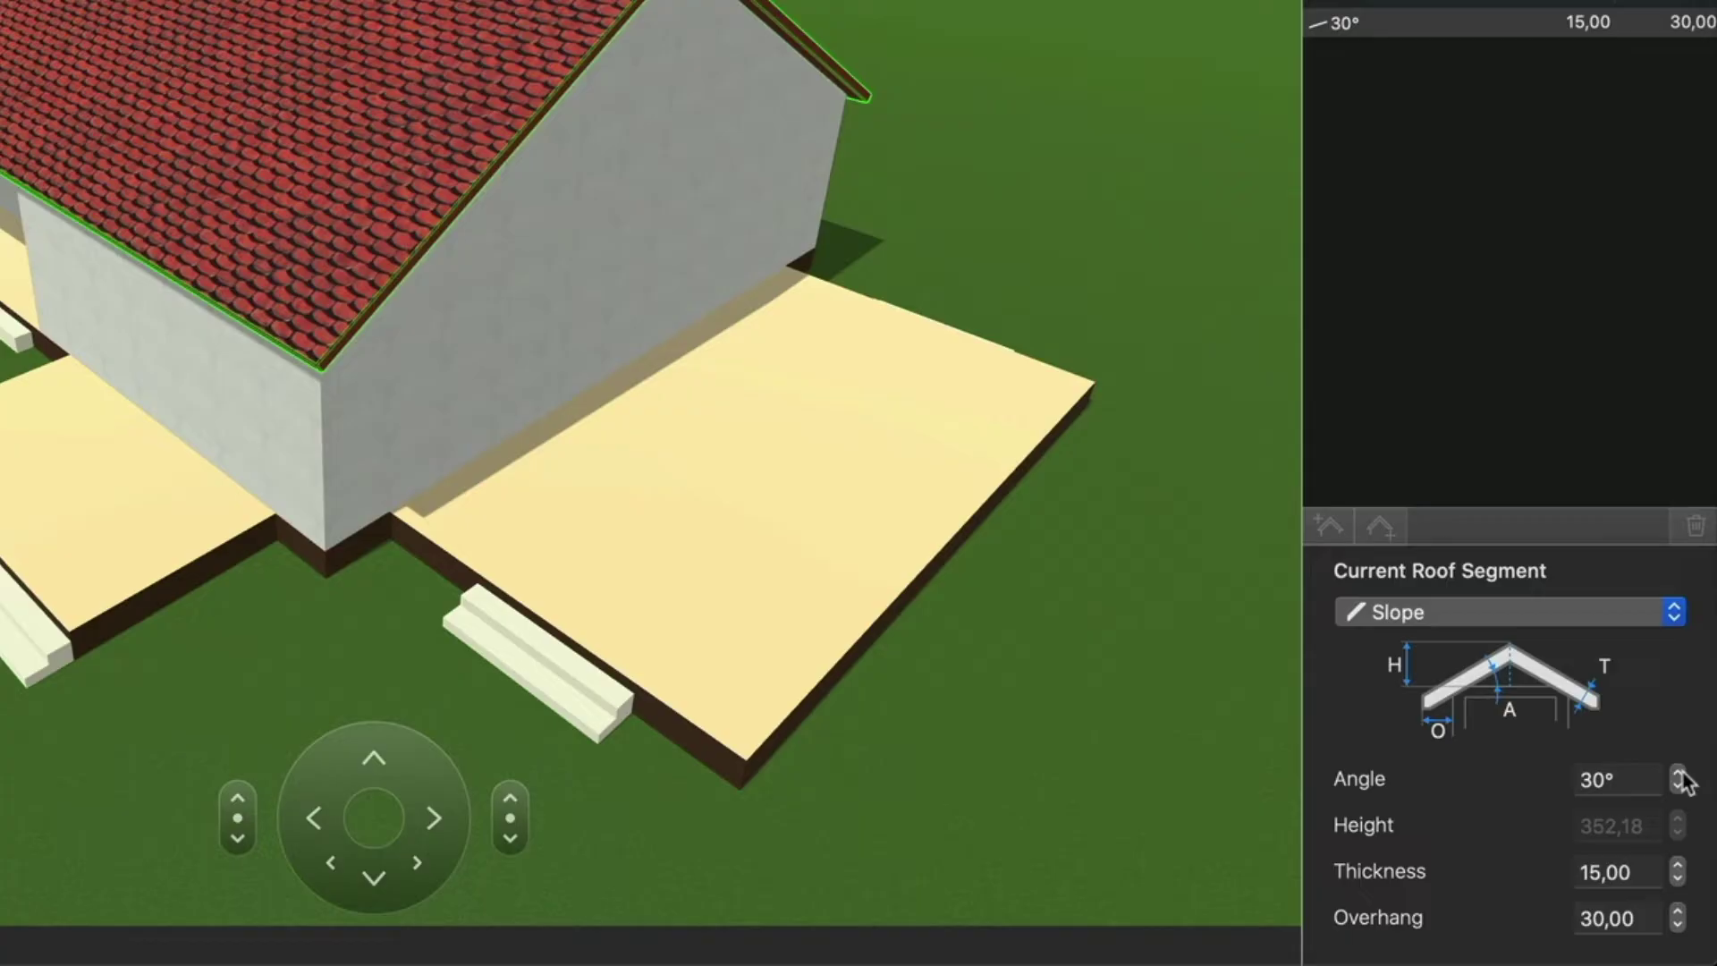
left_click(1679, 774)
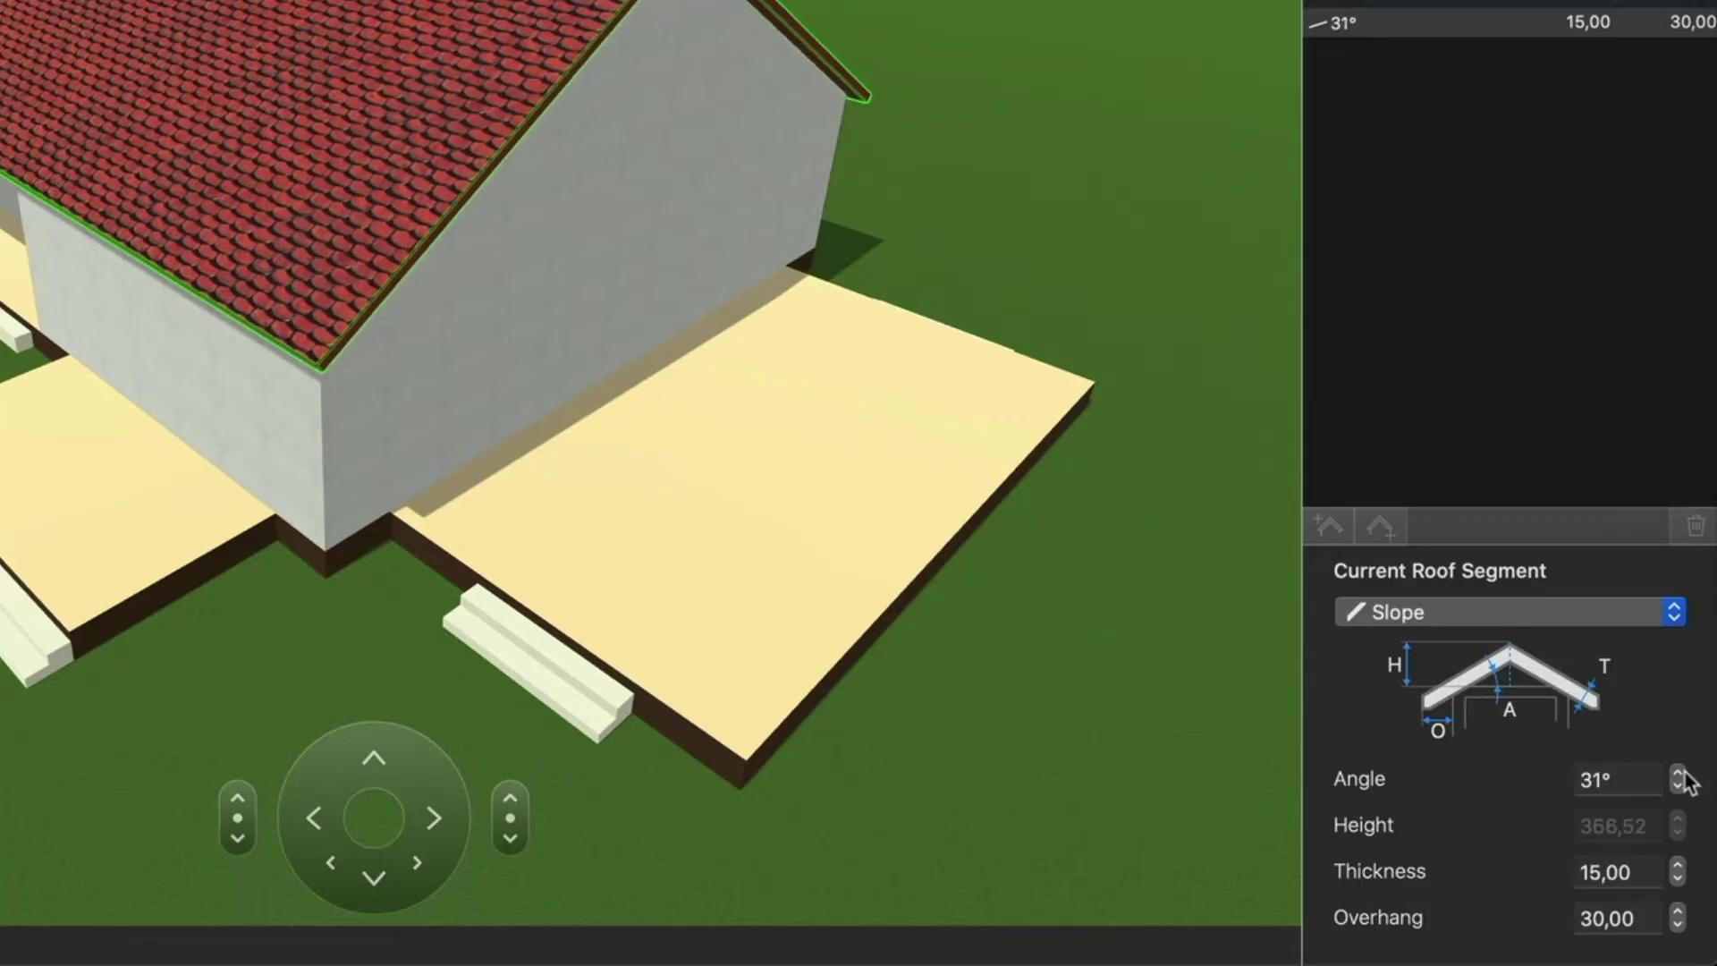
left_click(1679, 774)
left_click(1679, 774)
left_click(1679, 774)
left_click(1678, 773)
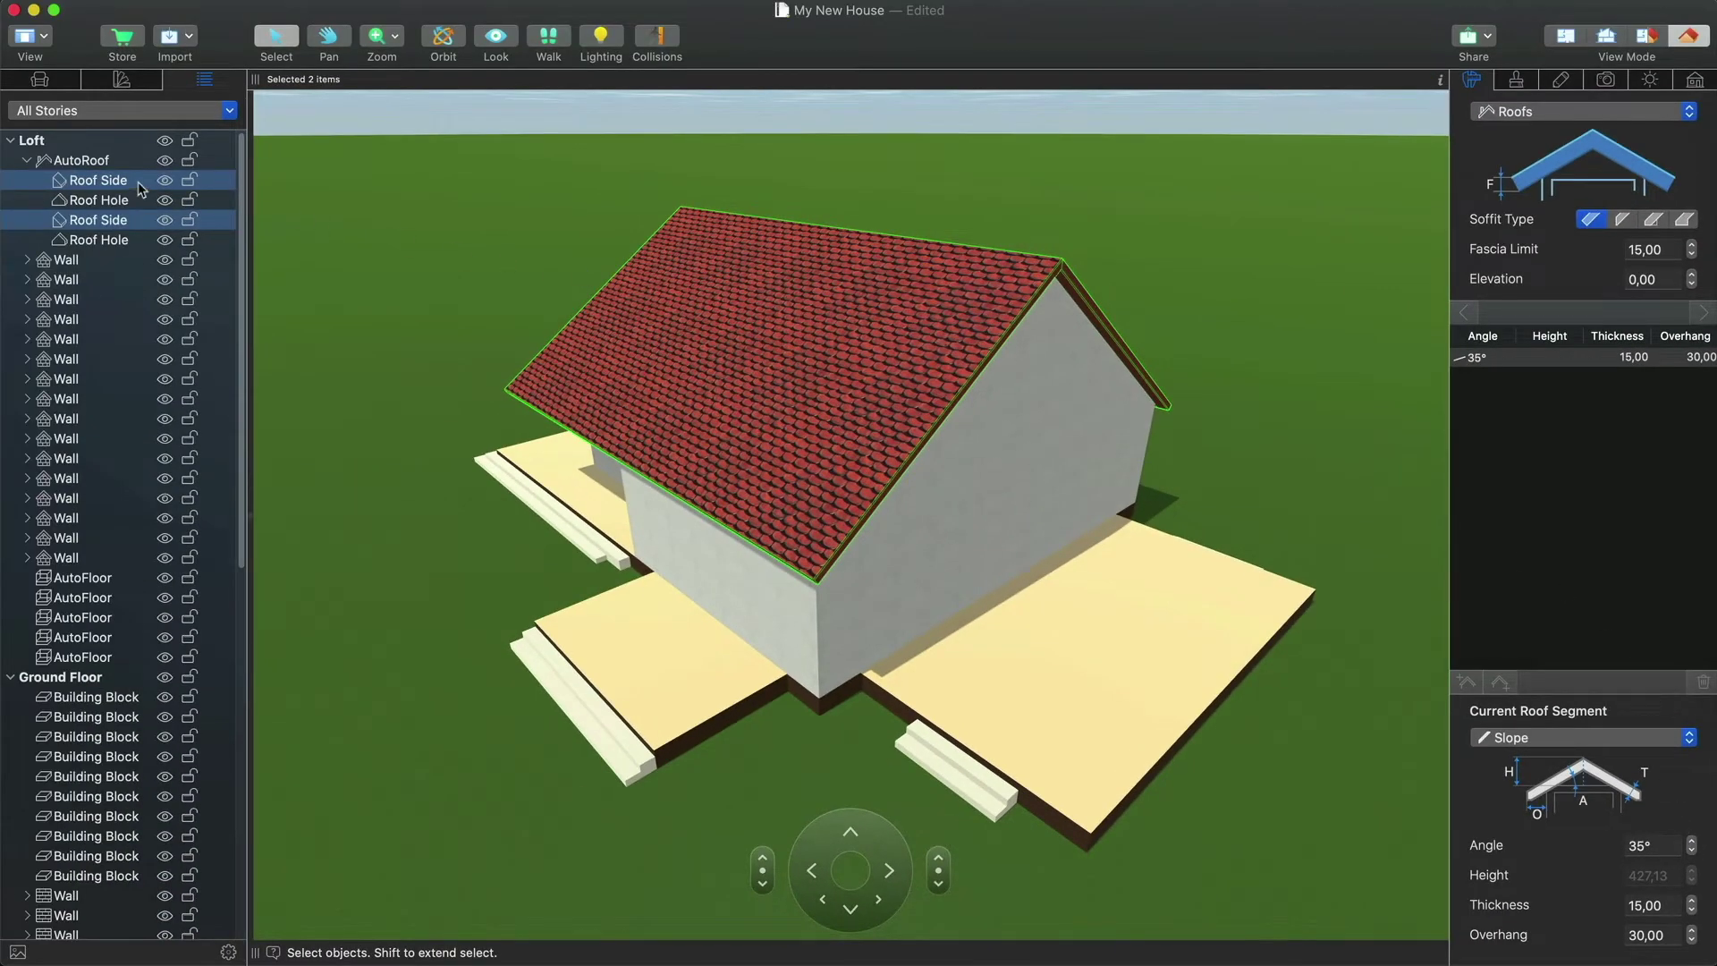
- Set the elevation of the whole automatic roof to 100 cm
left_click(99, 164)
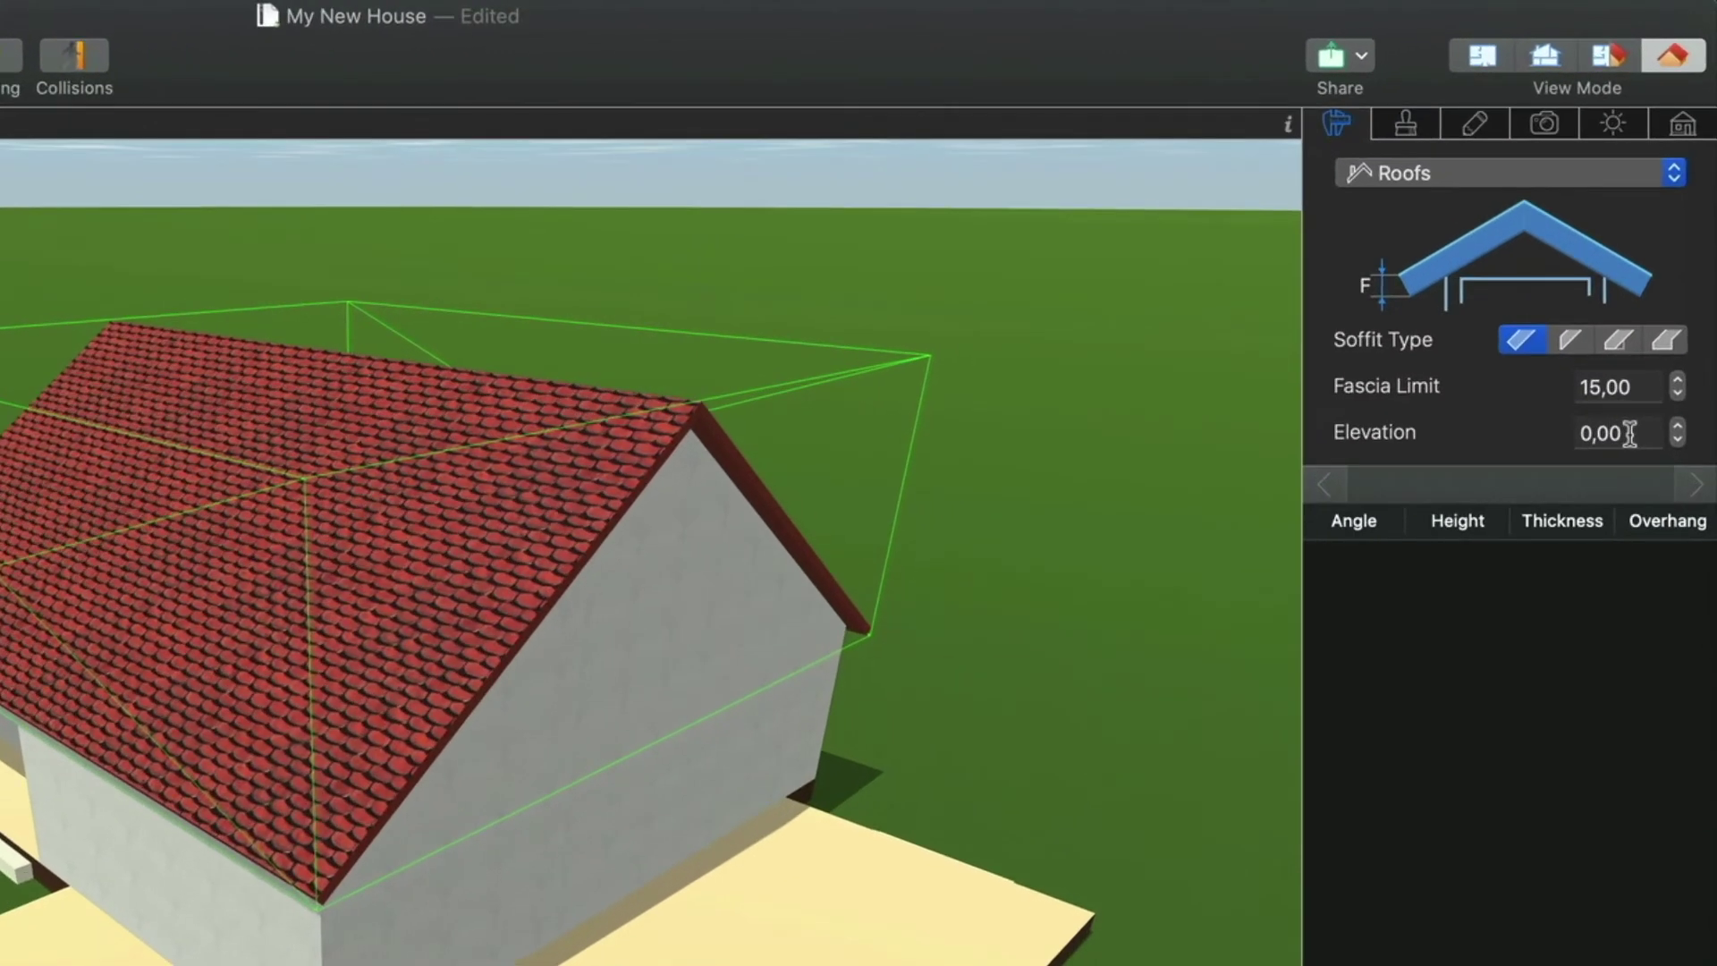
left_click(1606, 392)
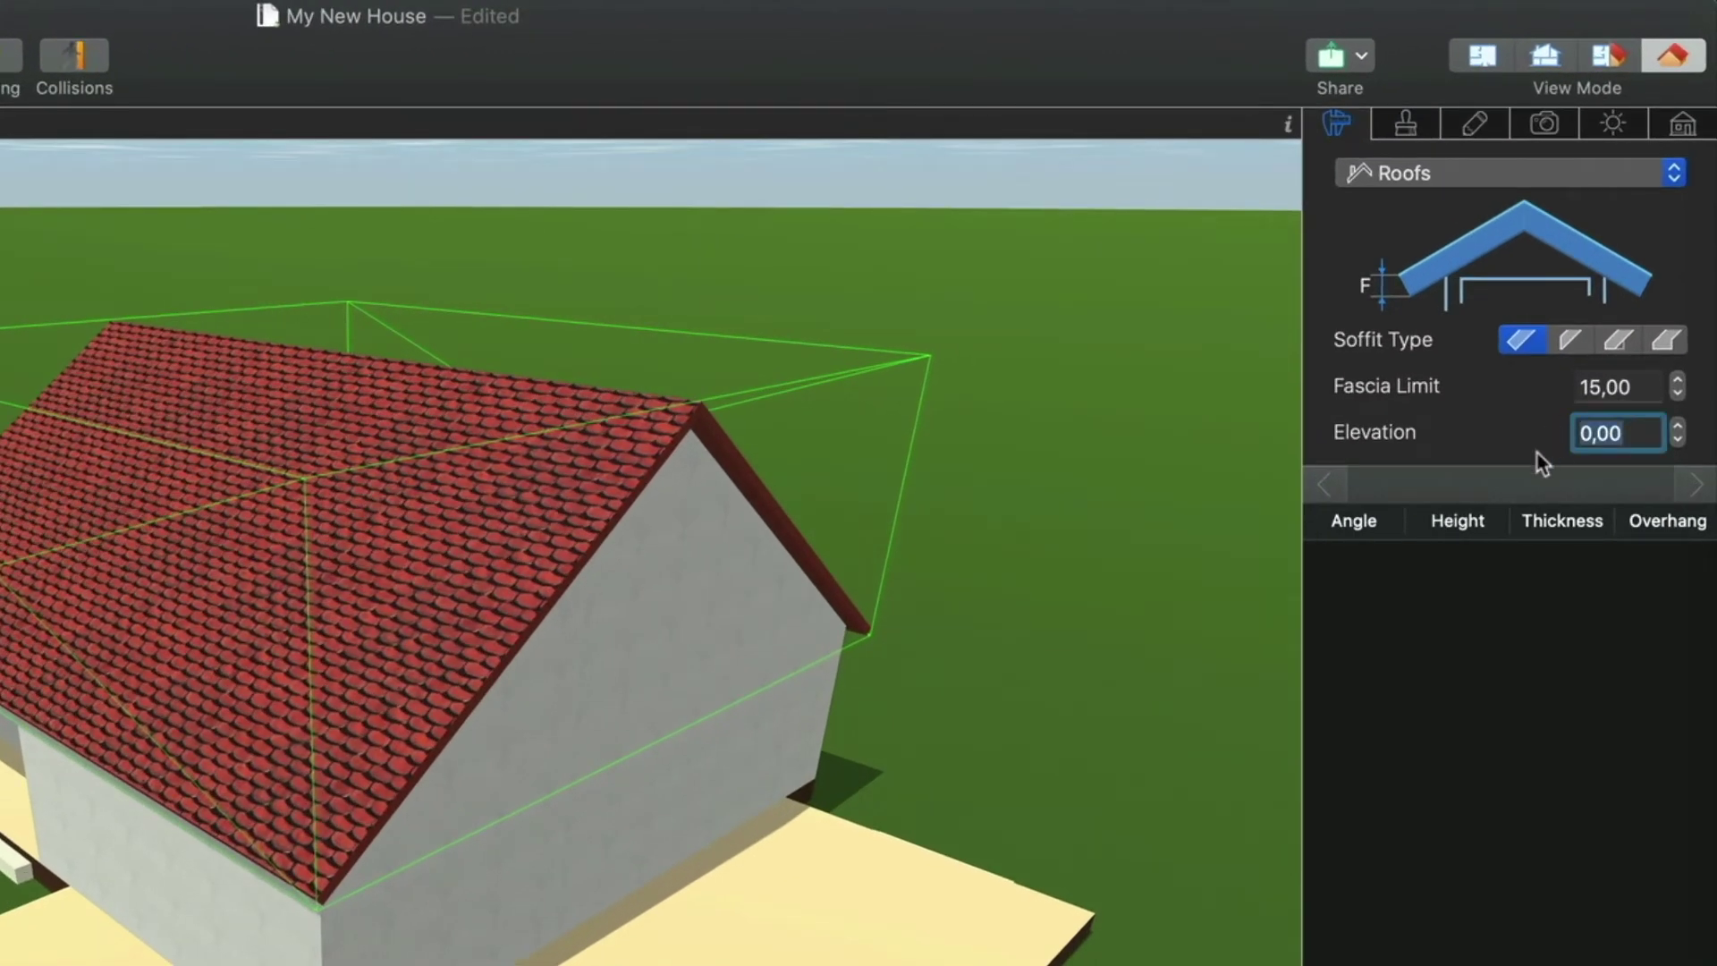
type("100")
key("Return")
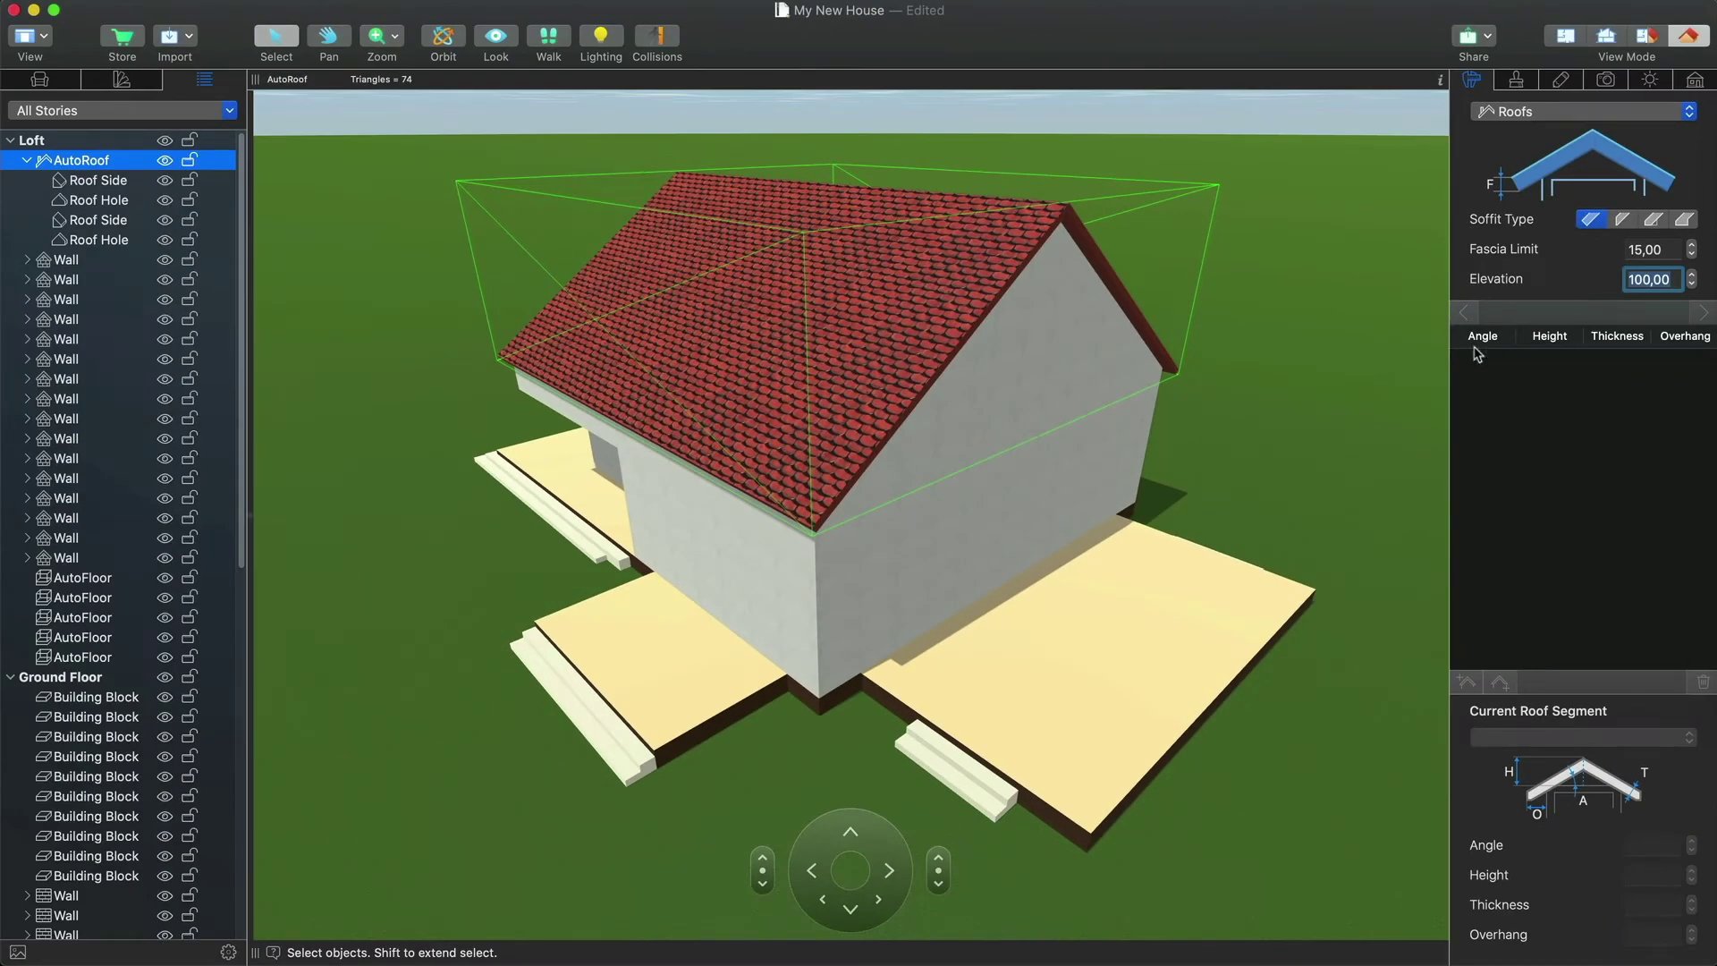
left_click(1338, 415)
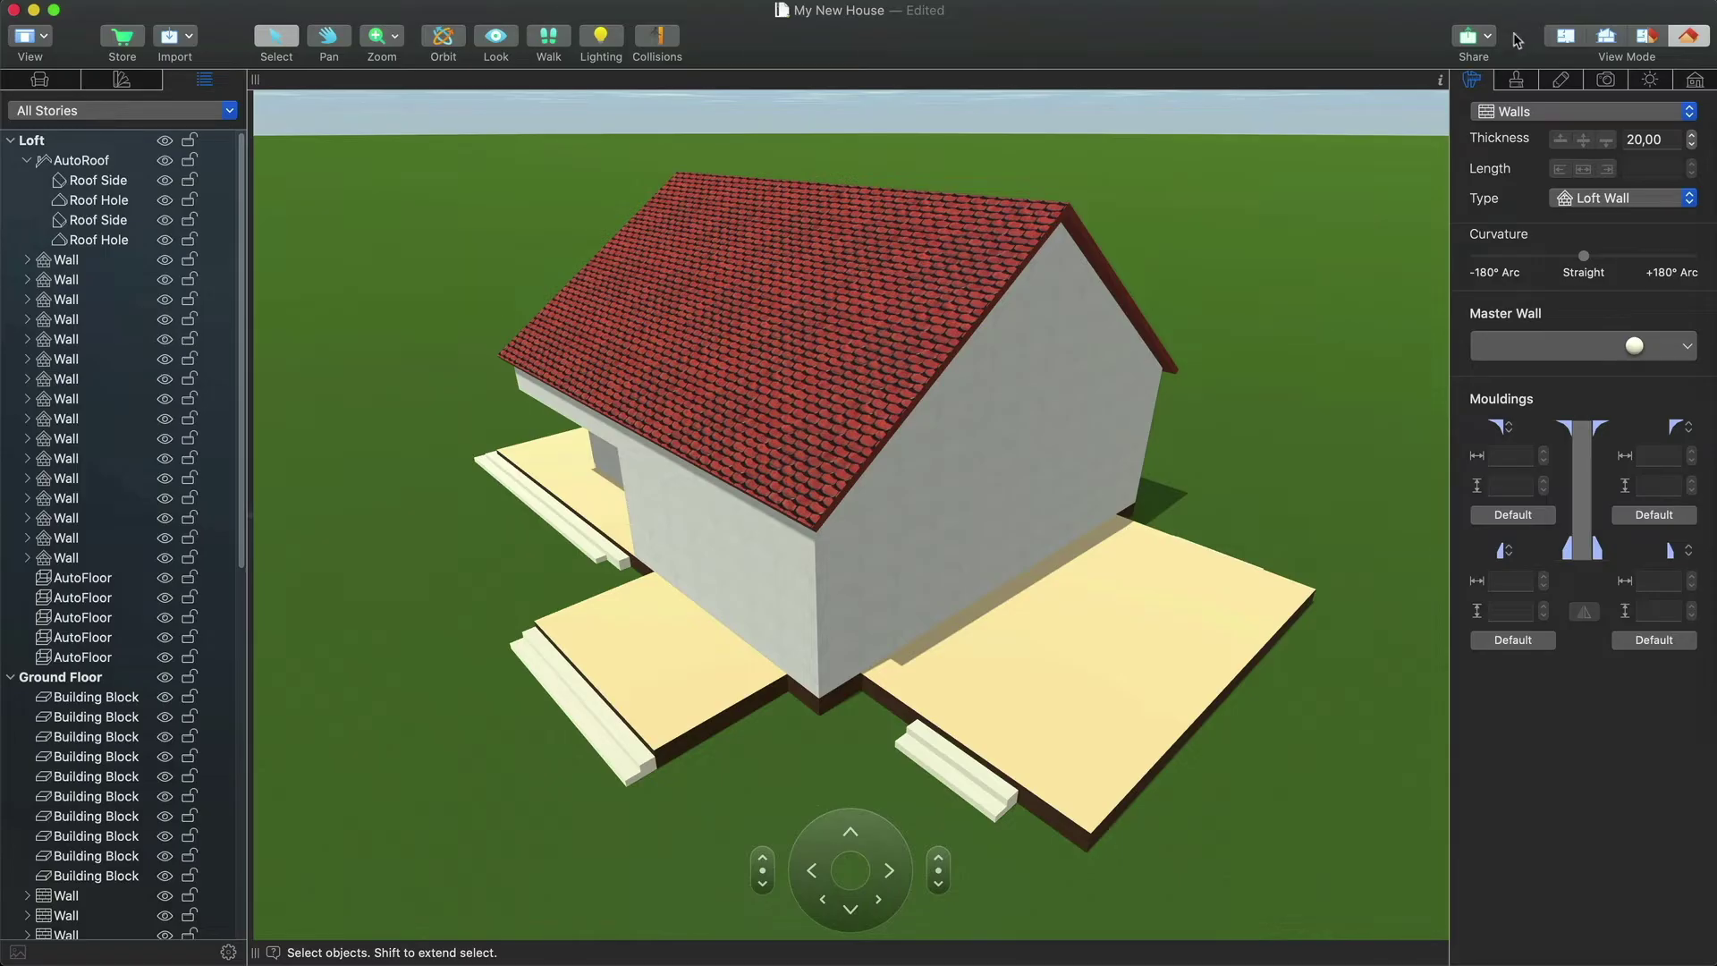
- Place a Gable Dormer from the object library on the roof above the 24,2 m² room in the 2D plan
left_click(1567, 42)
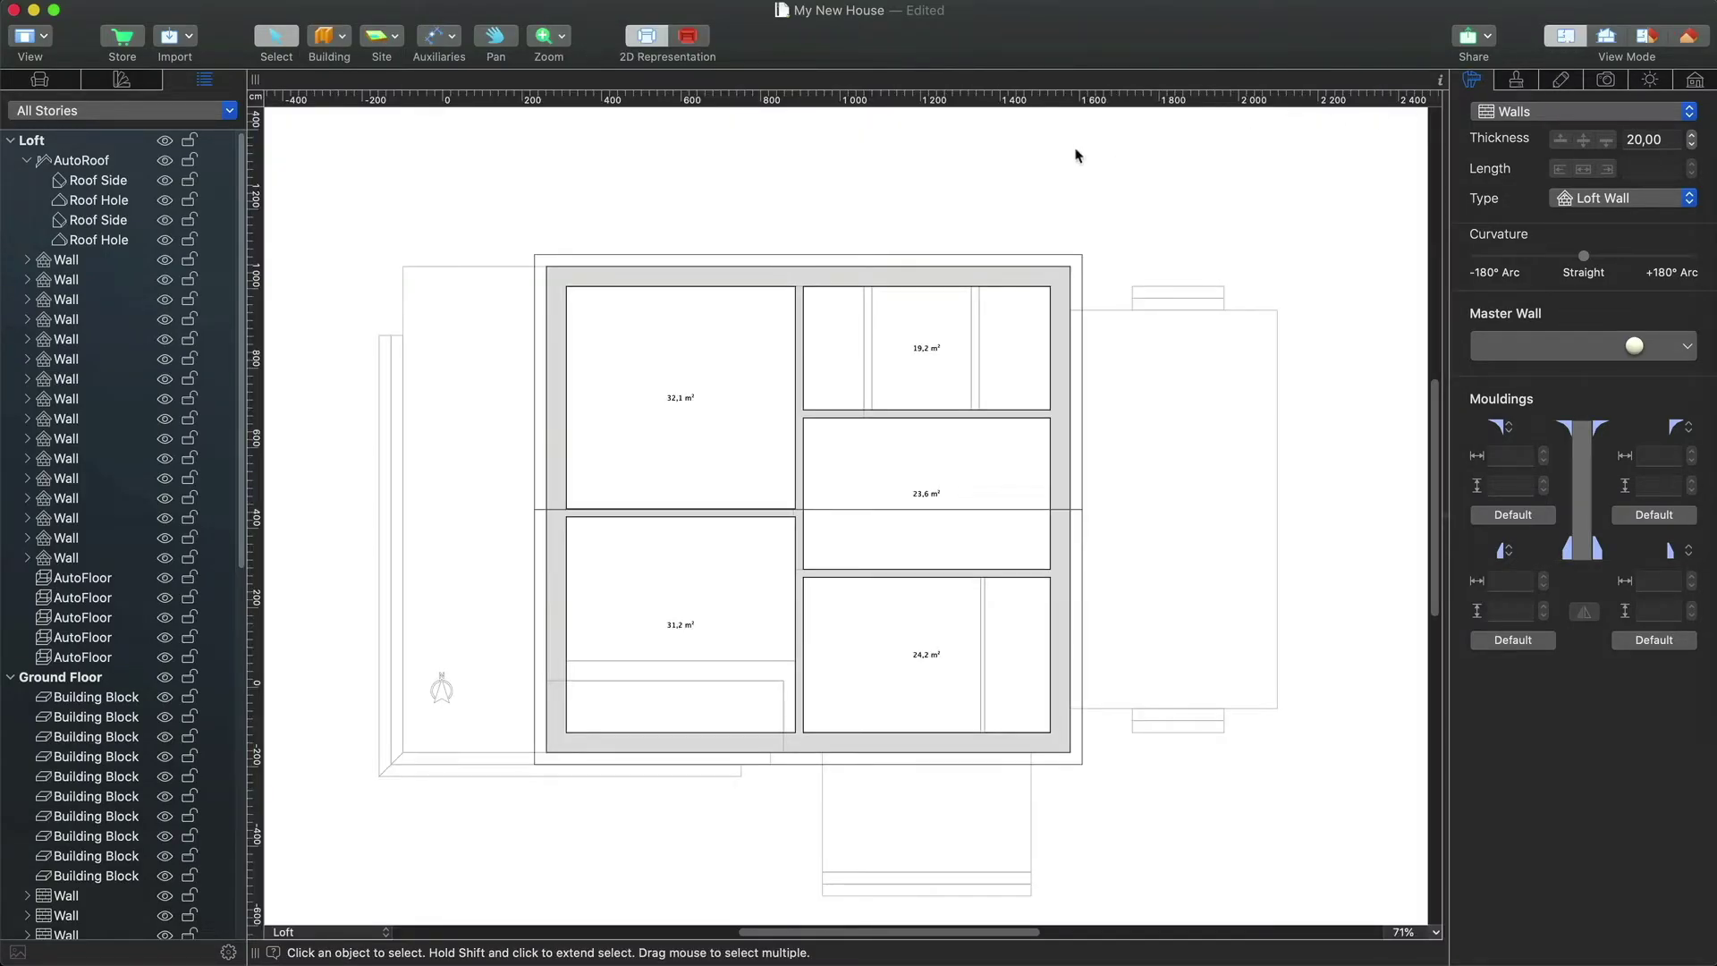
left_click(73, 85)
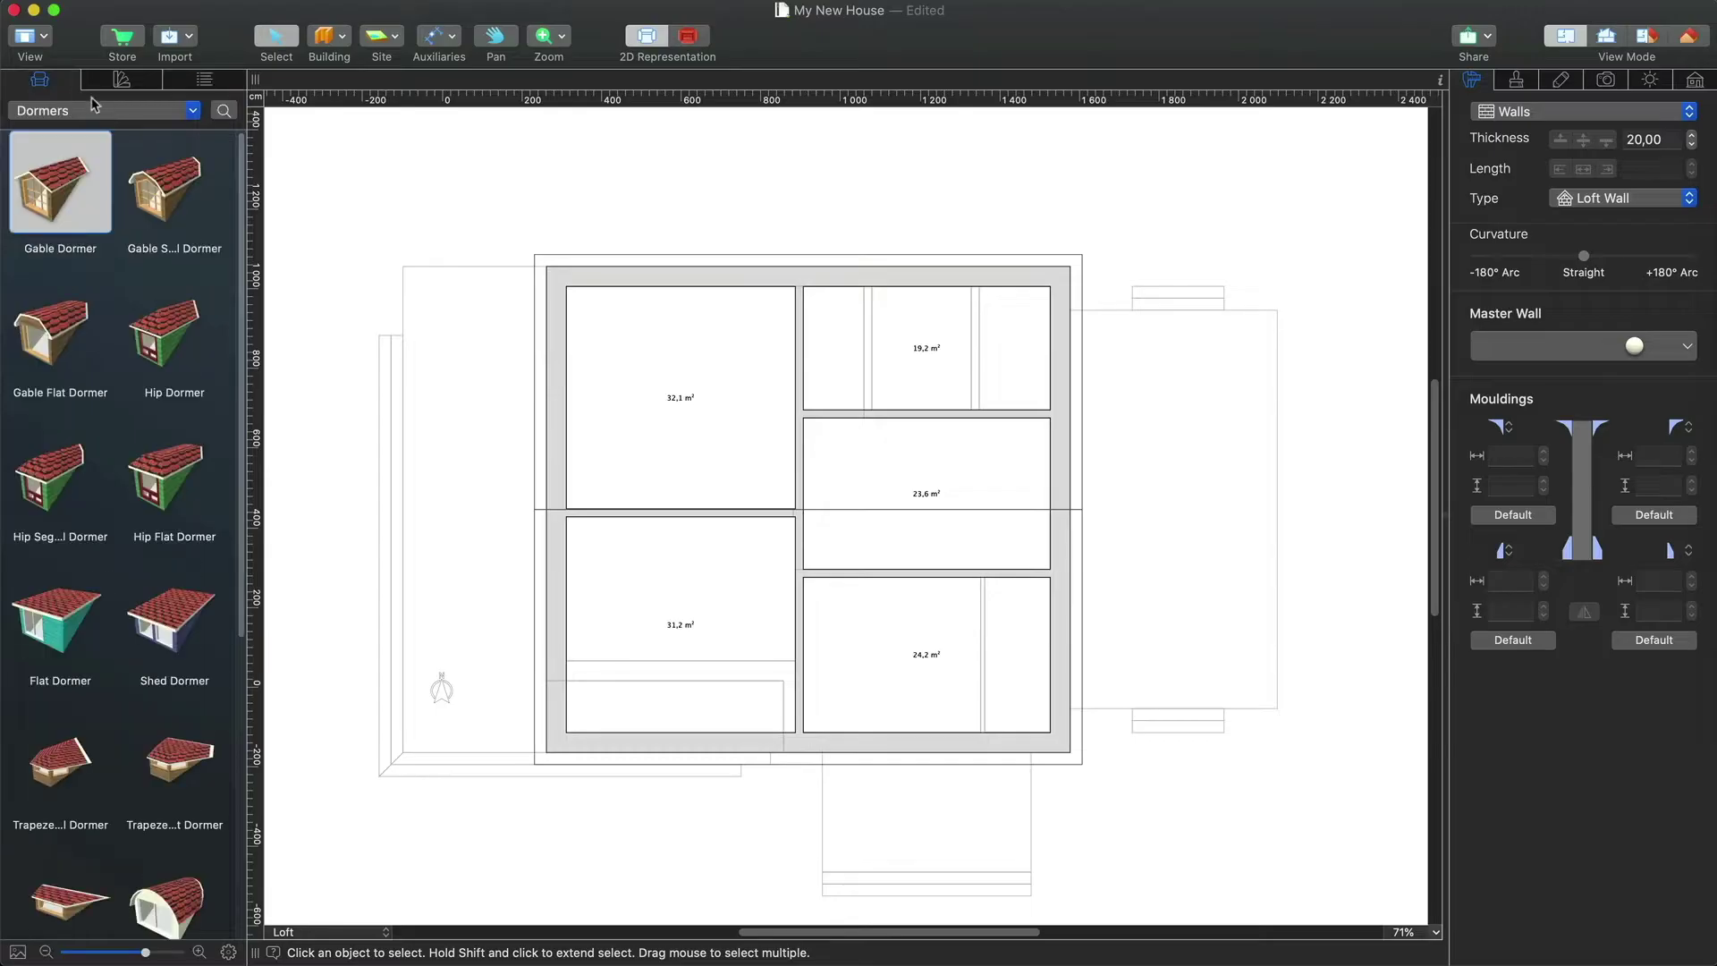
left_click(112, 117)
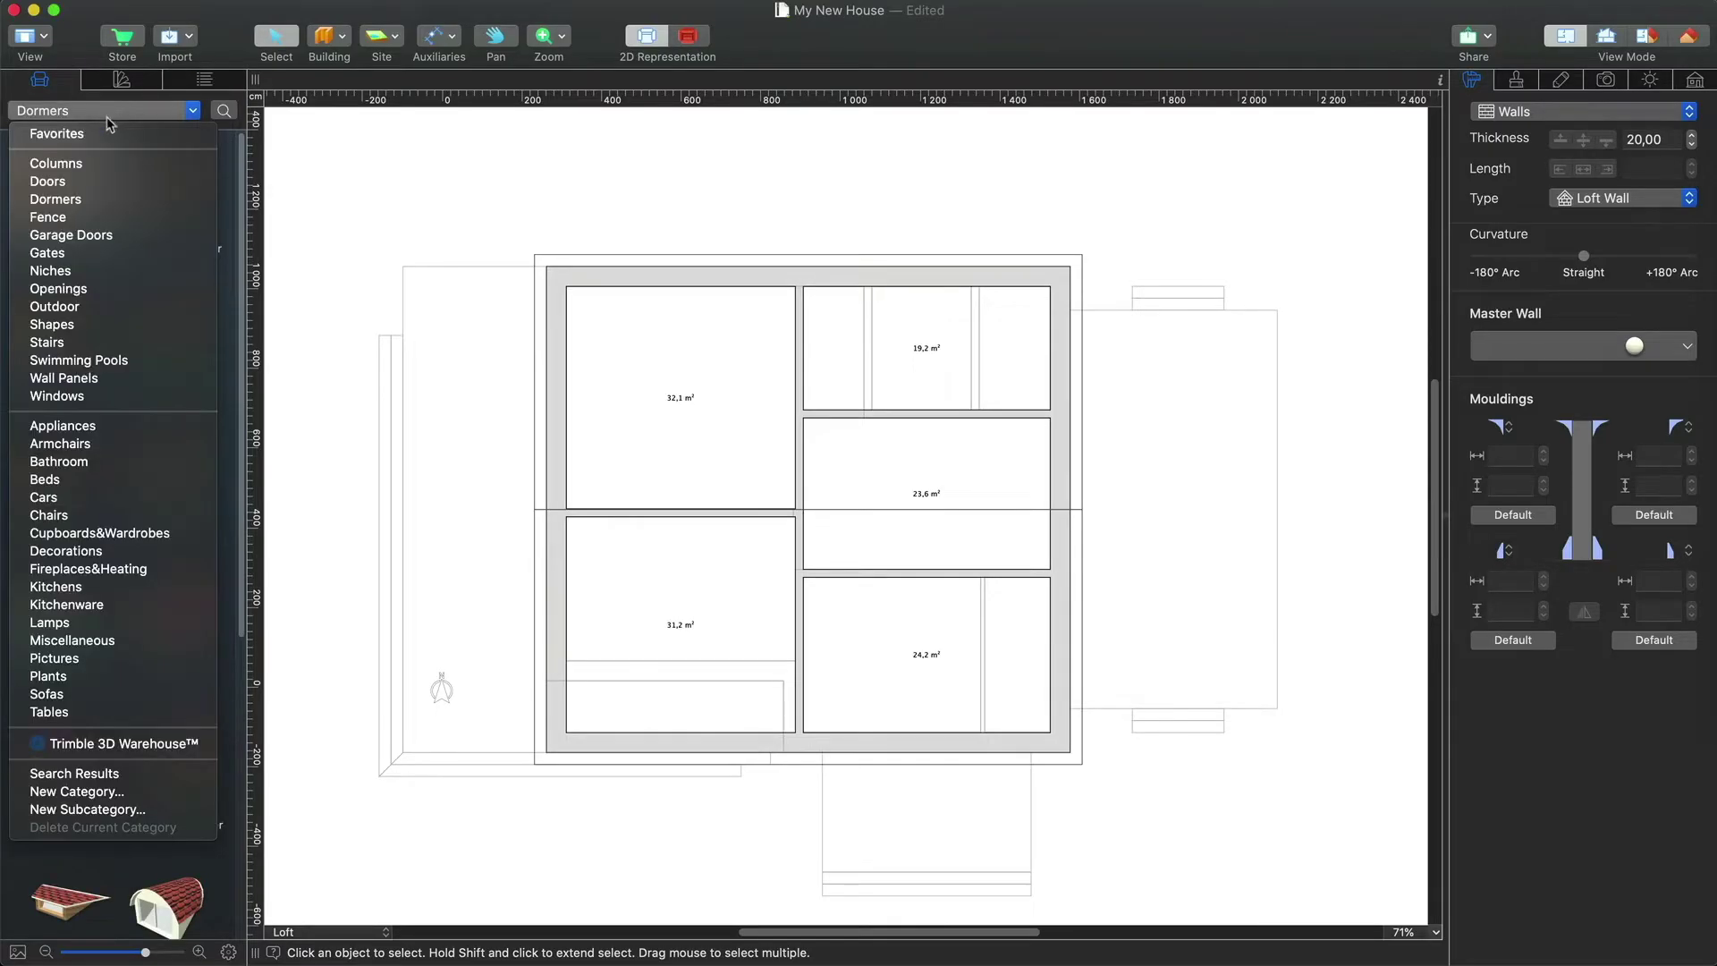
left_click(123, 200)
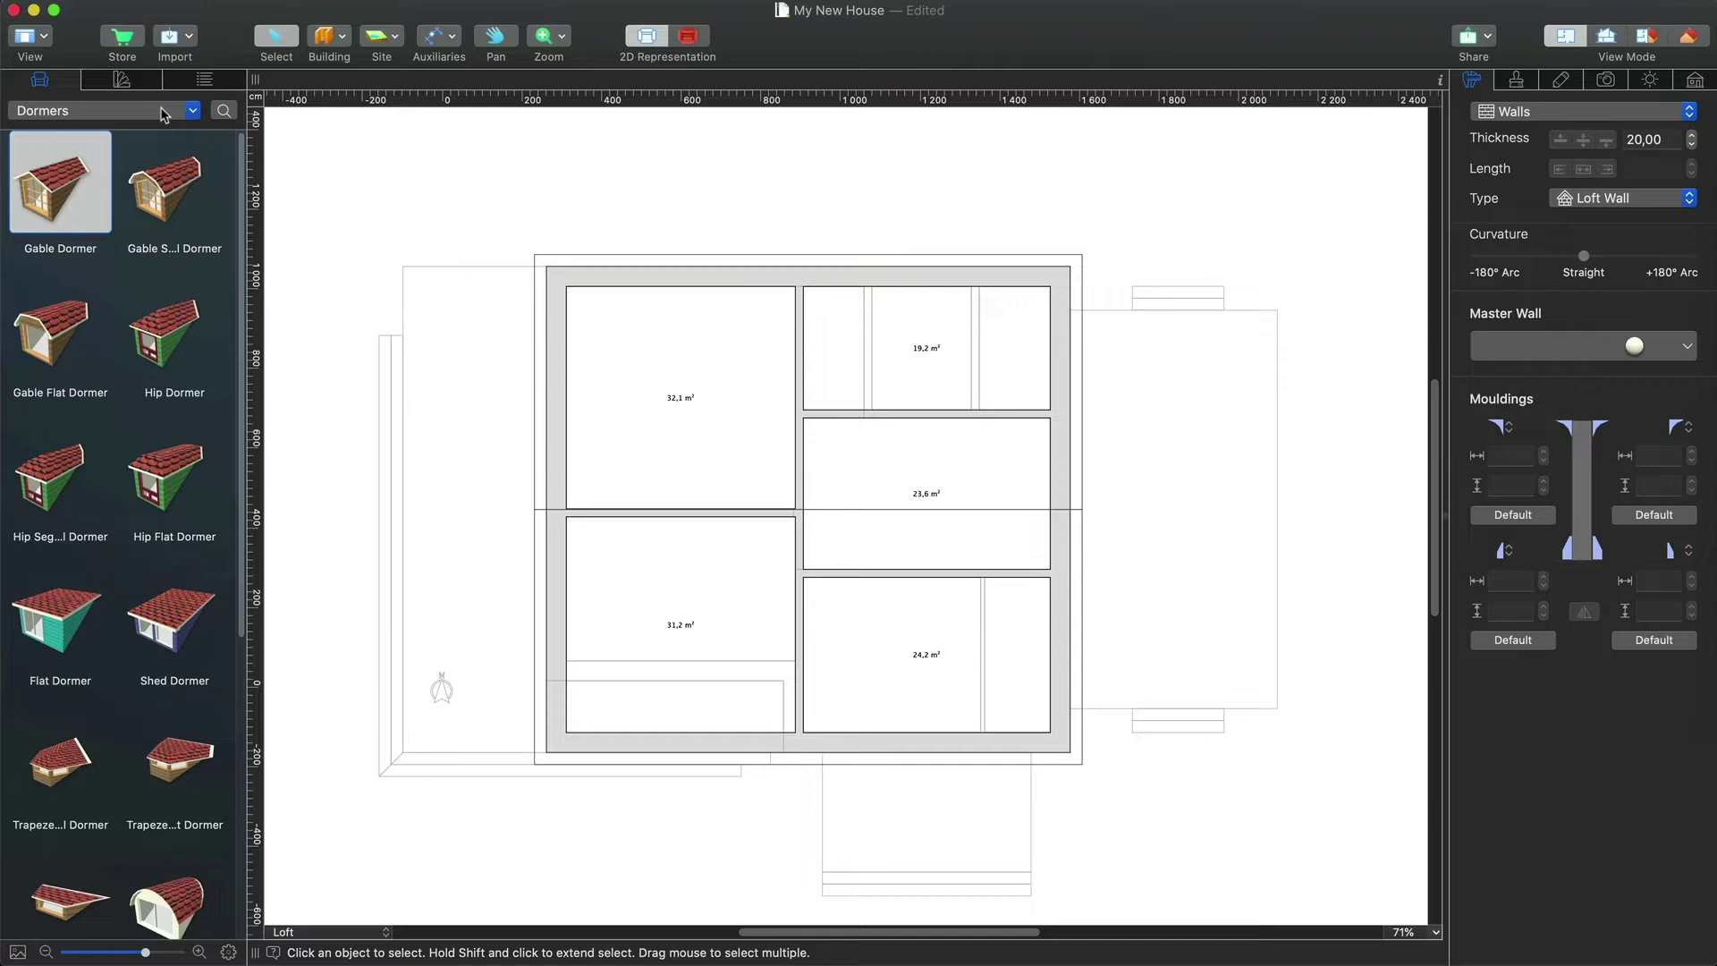
left_click_drag(62, 186, 932, 679)
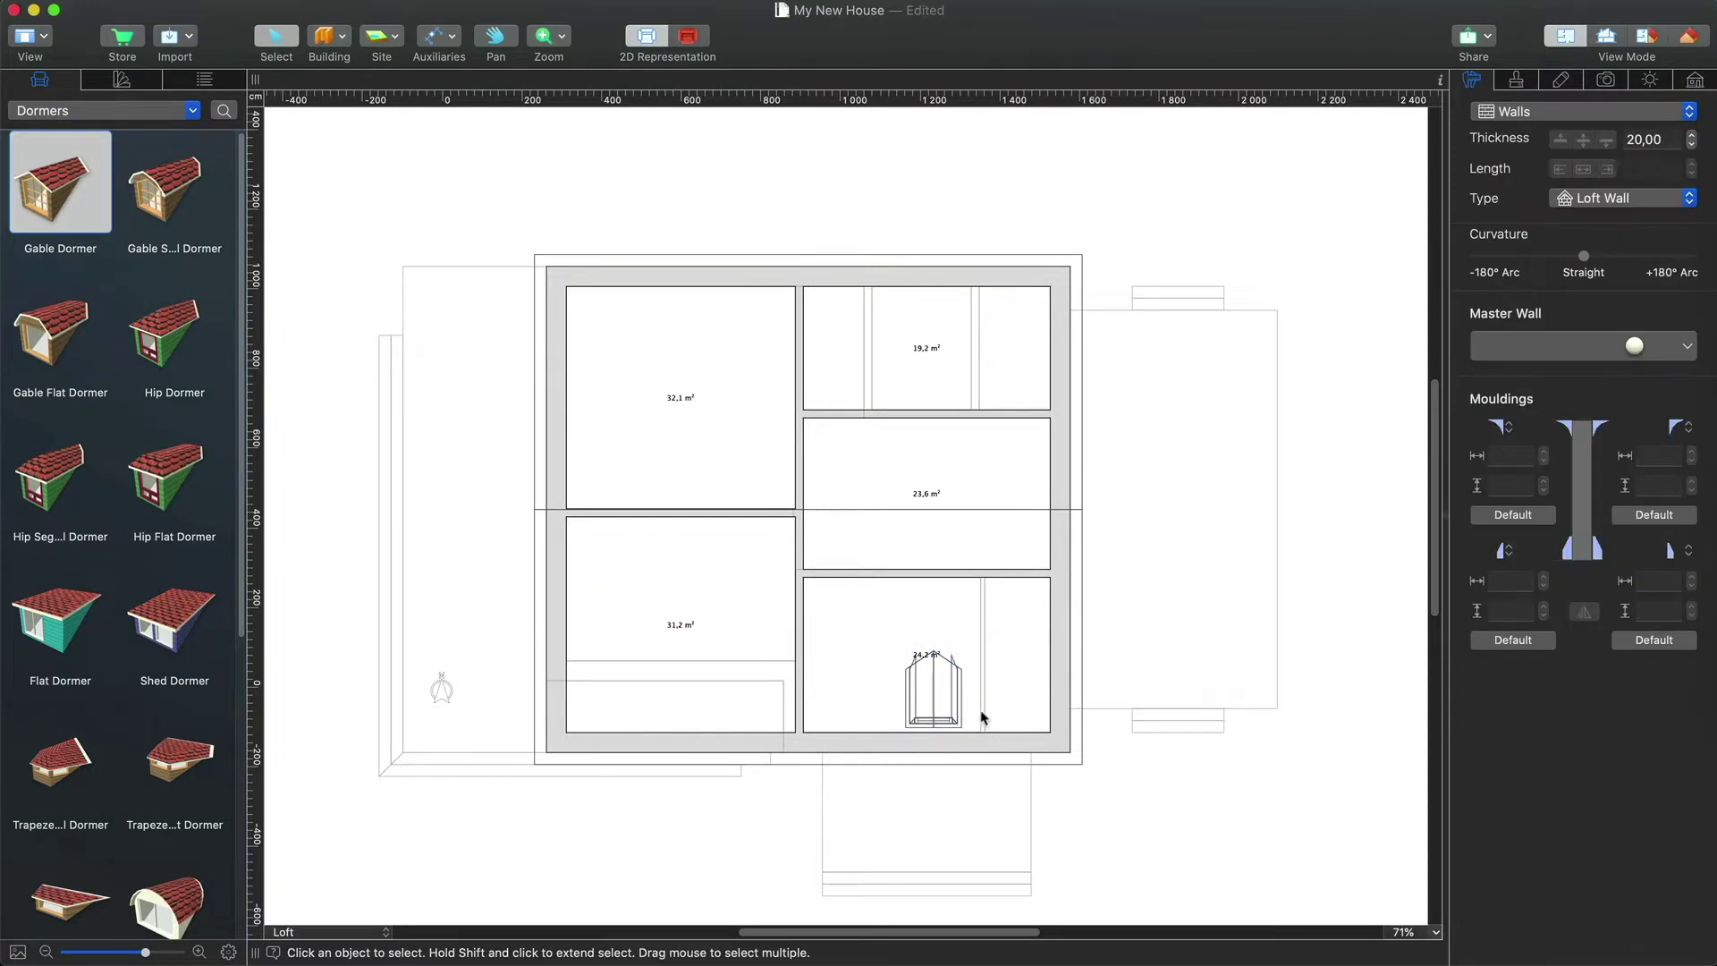
- Examine the gable dormer's component parts in the project tree and its appearance on the roof in 3D
left_click(205, 79)
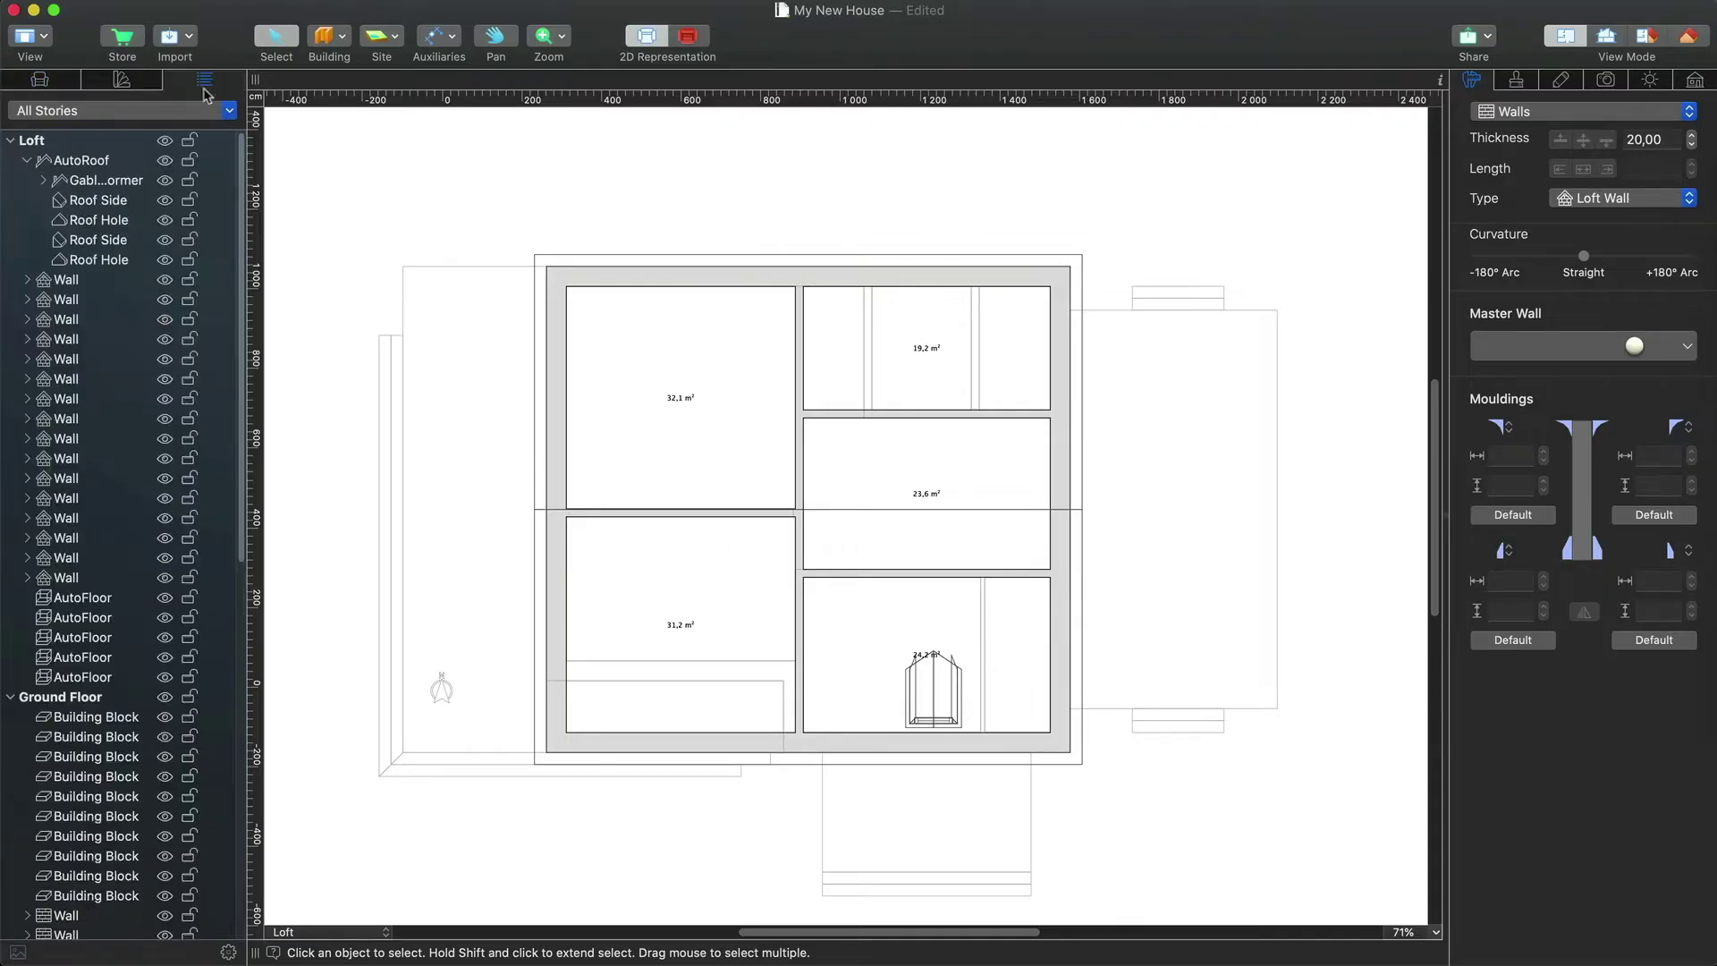
left_click(90, 181)
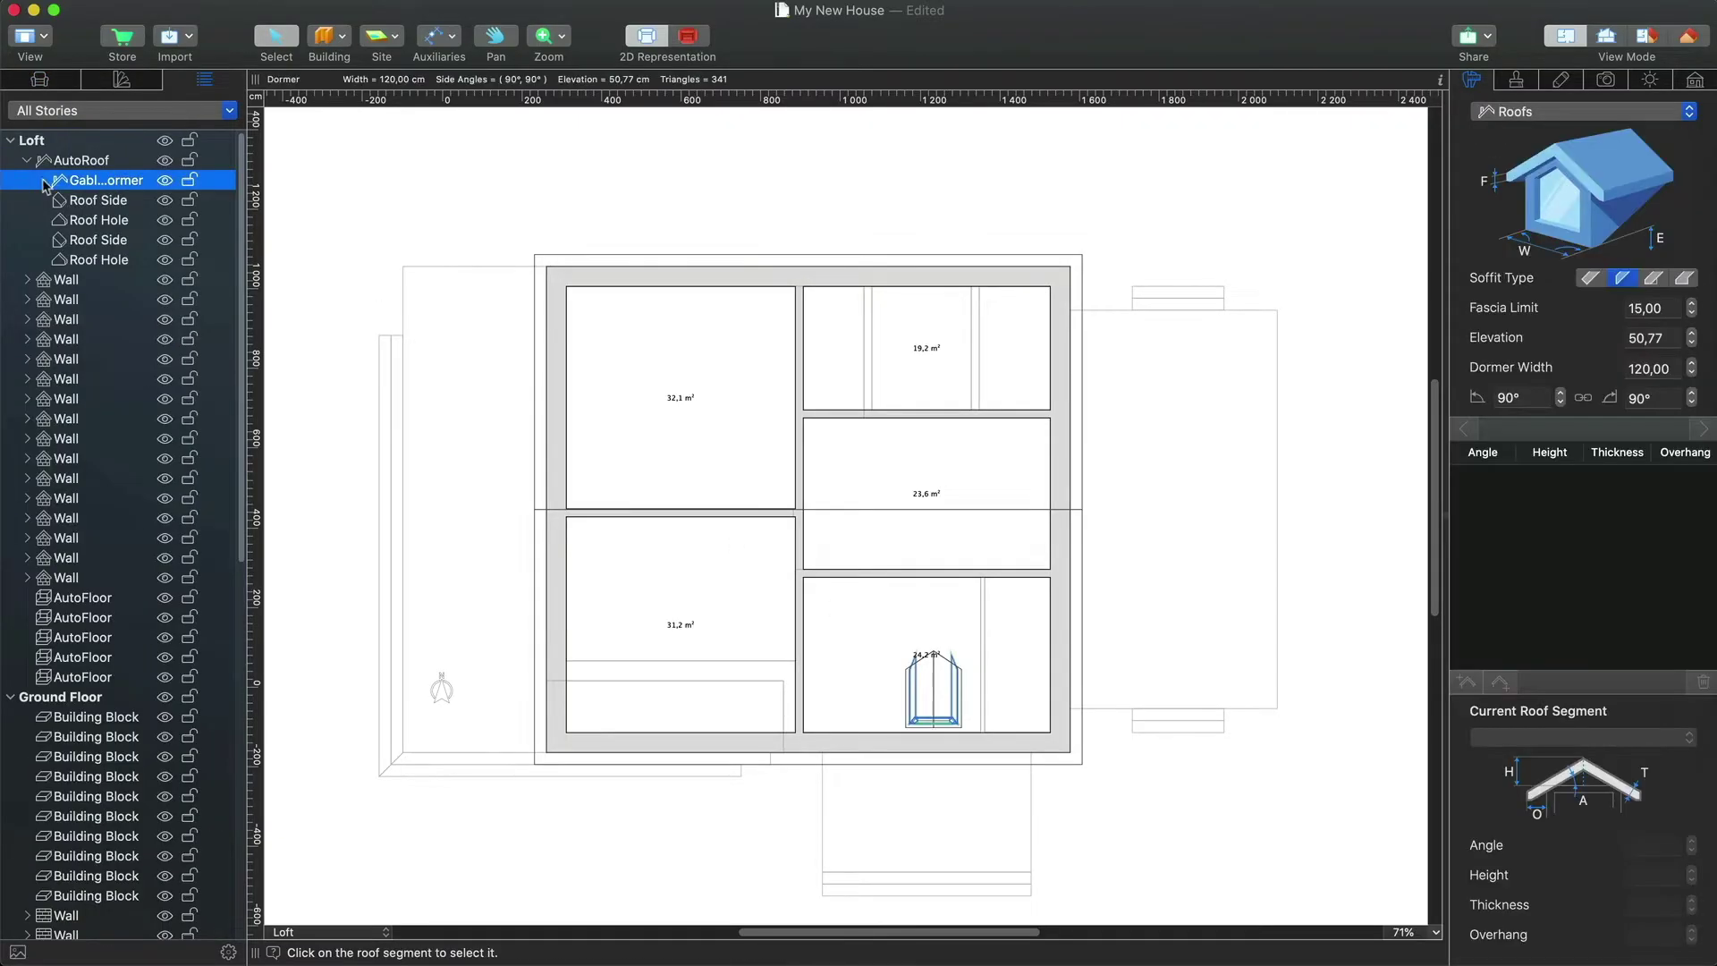
left_click(43, 181)
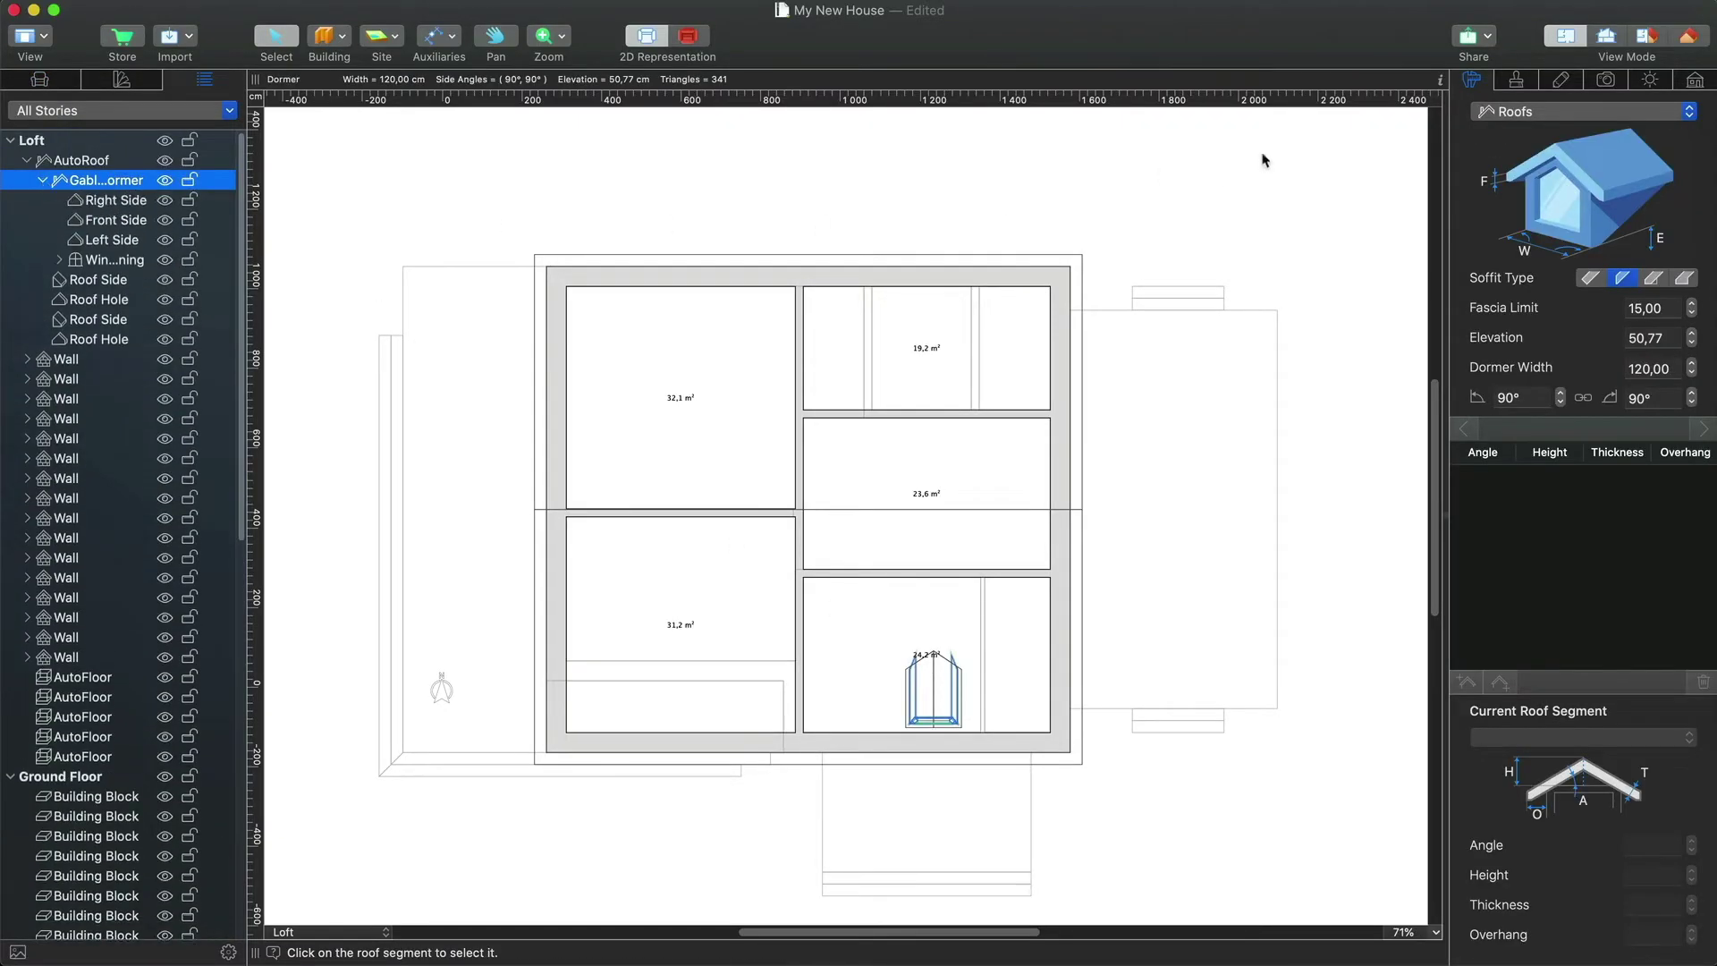
left_click(1688, 35)
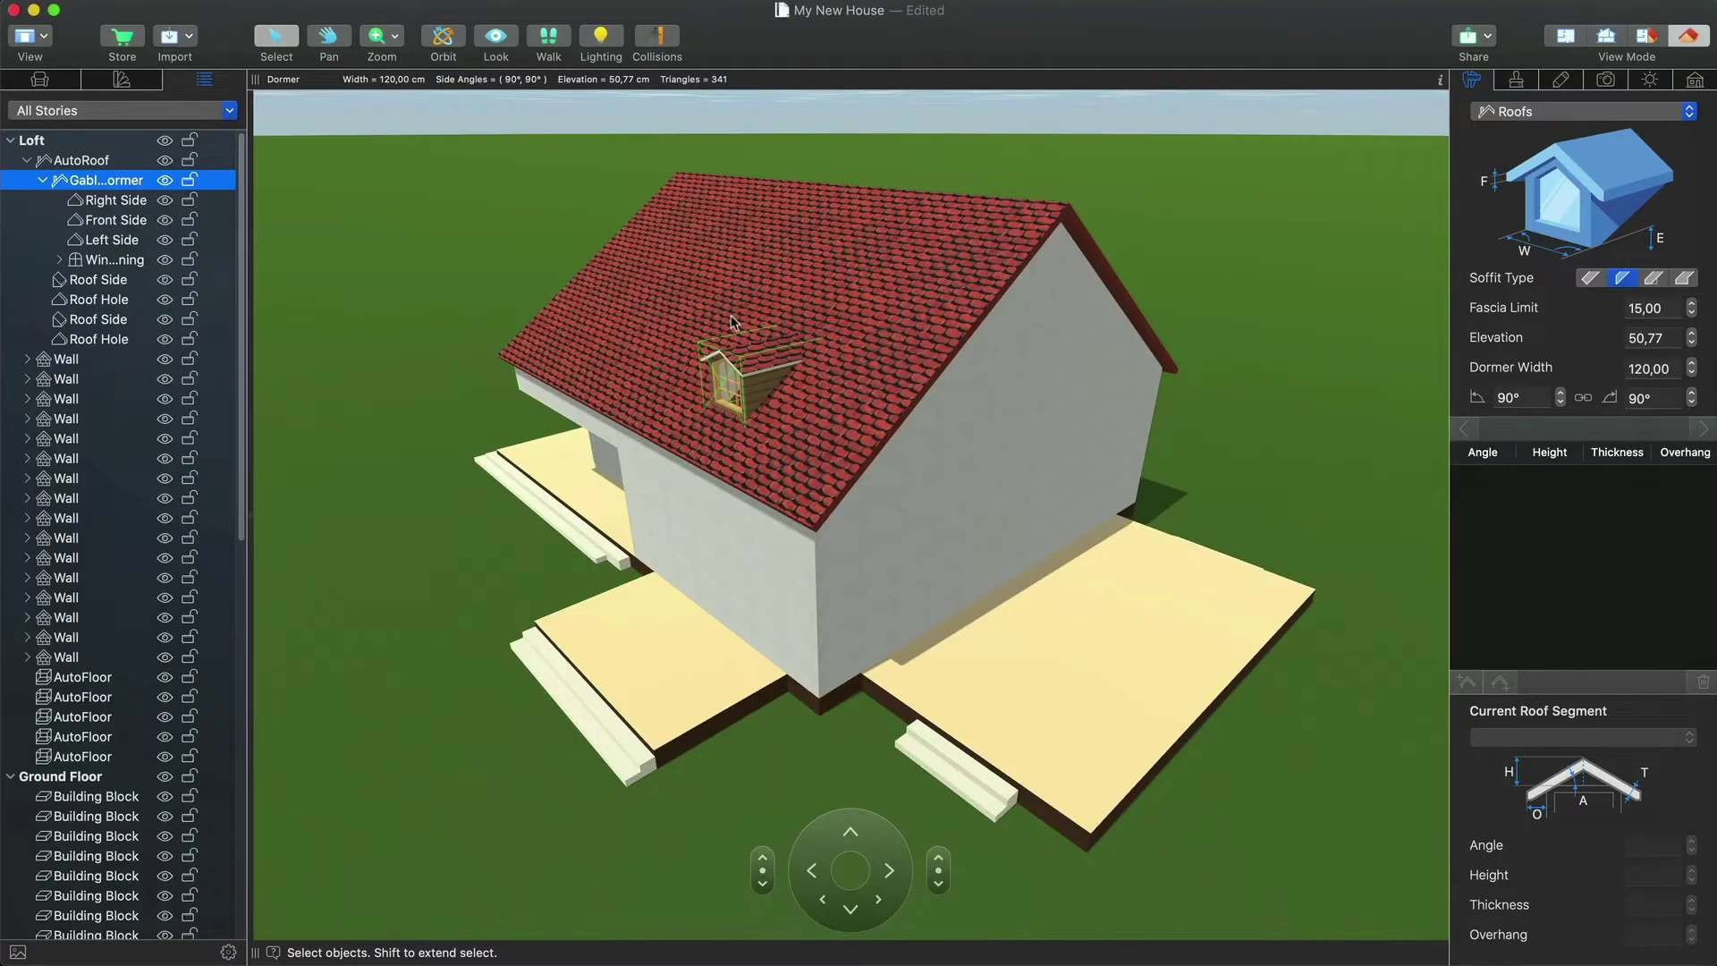
left_click(1565, 36)
- Check the outer wall's length beside the gable dormer, then set the dormer width to 600 cm and widen it further to 689 cm
left_click(111, 239)
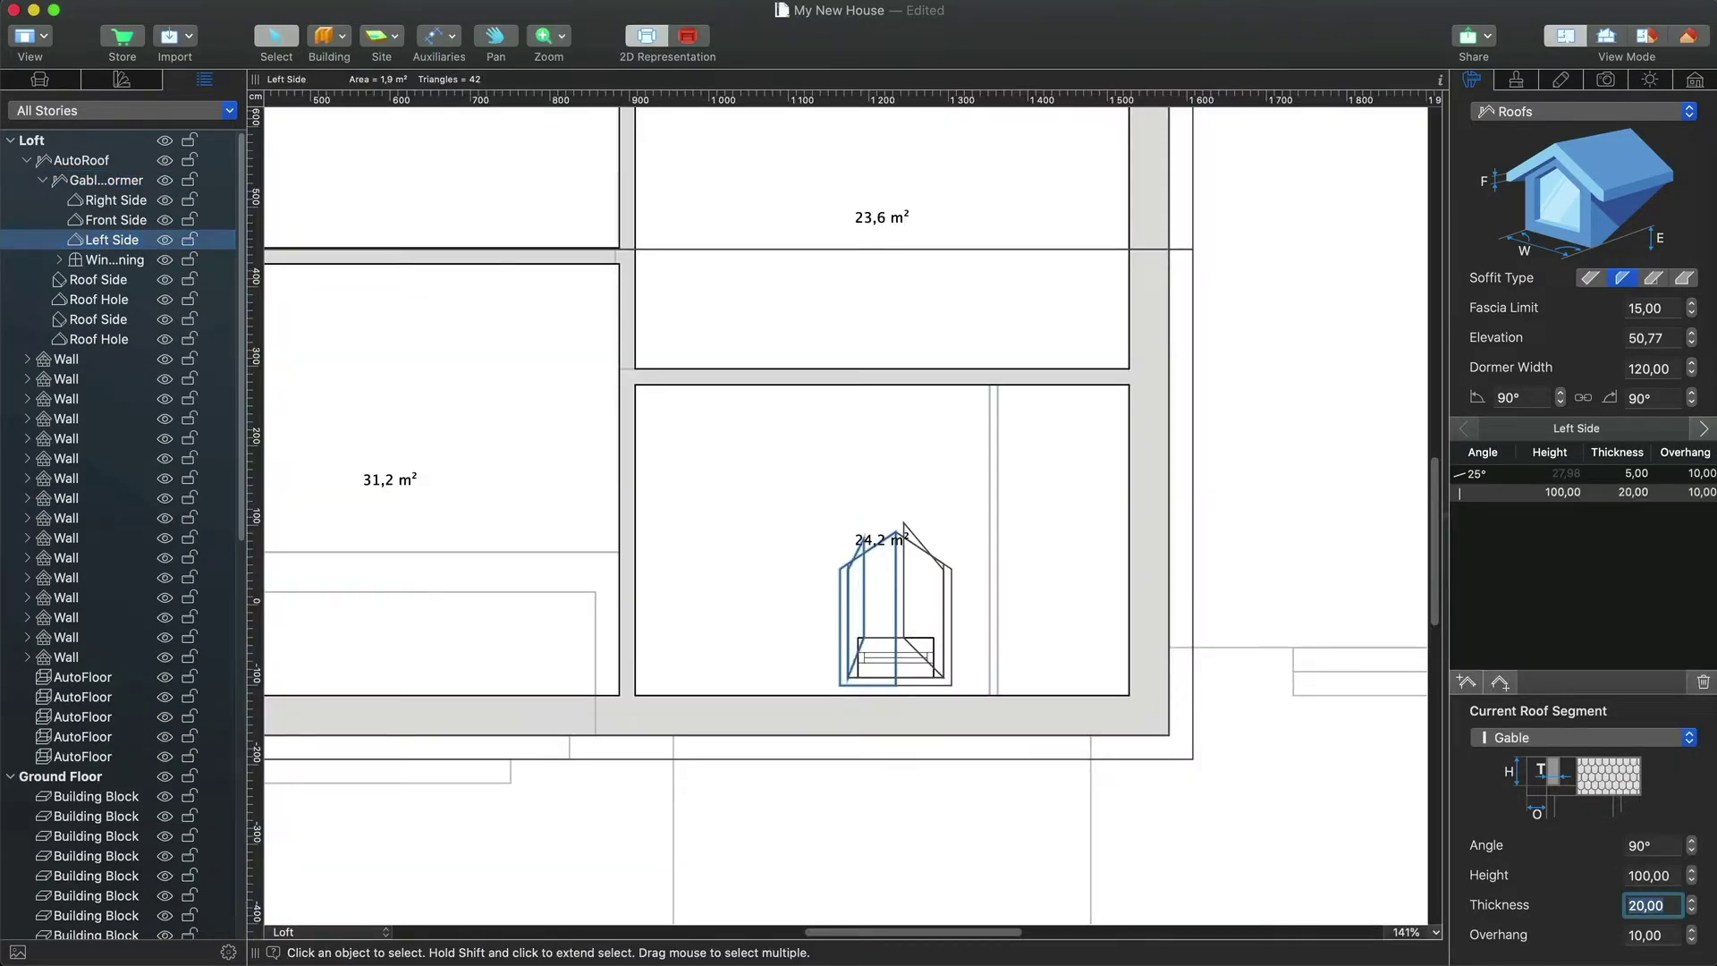
left_click(1692, 363)
left_click(1094, 720)
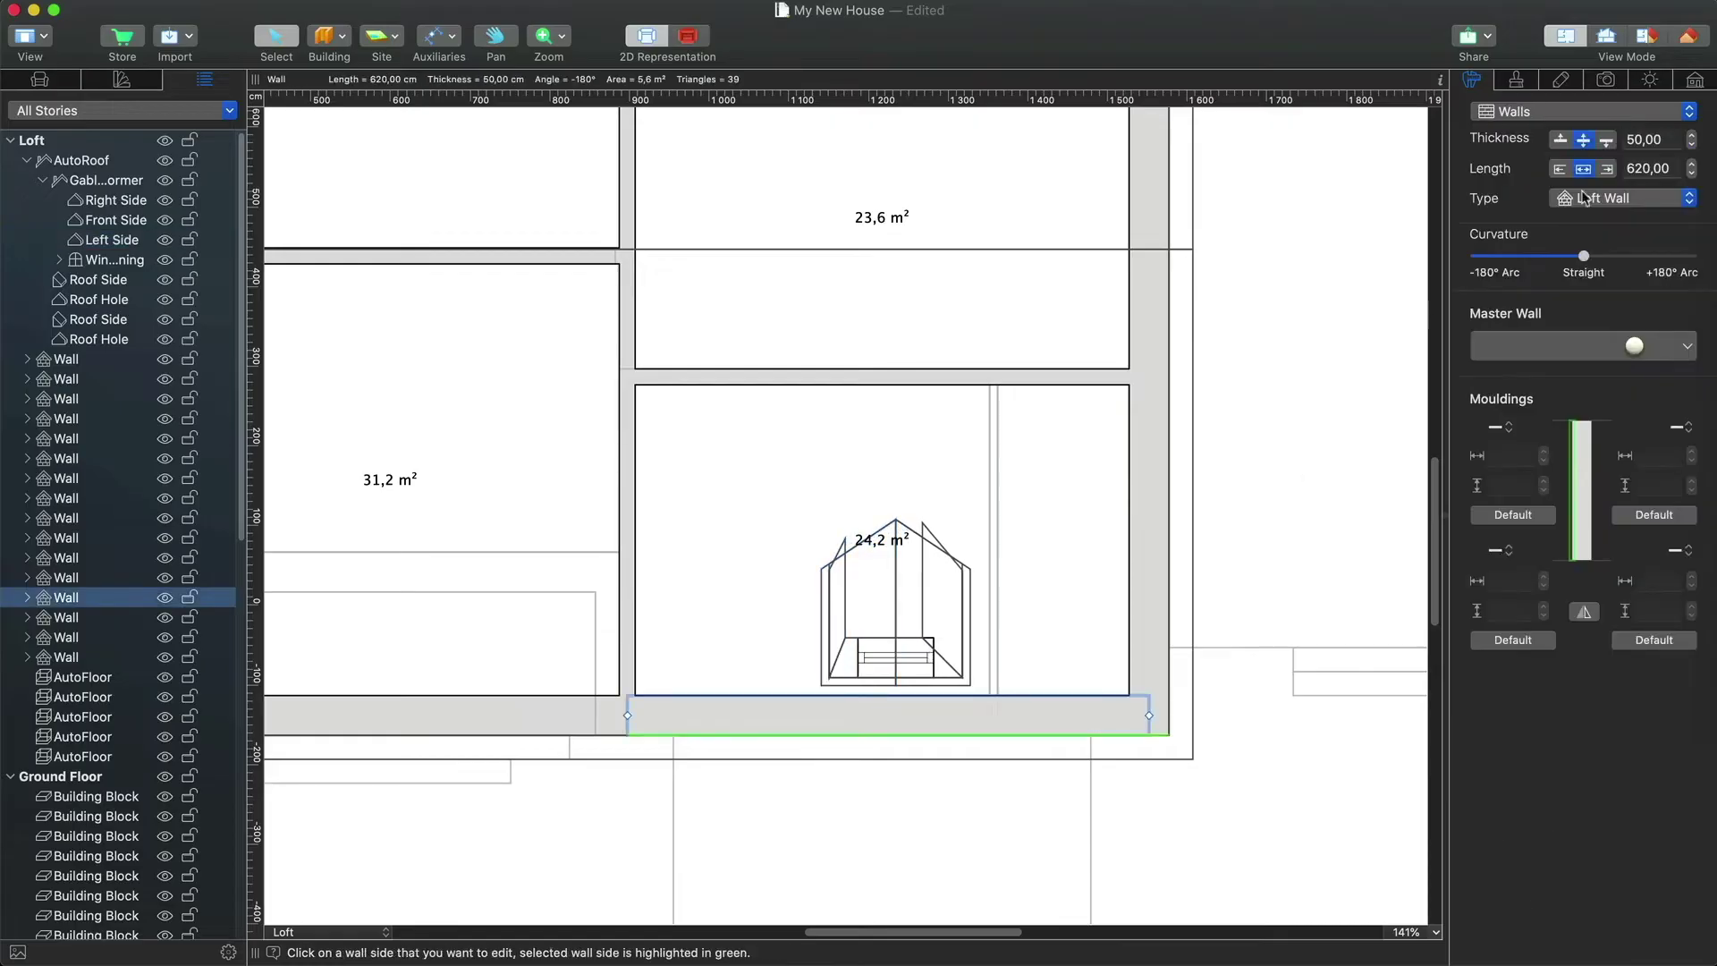
left_click(106, 180)
left_click(1650, 368)
type("600")
key("Return")
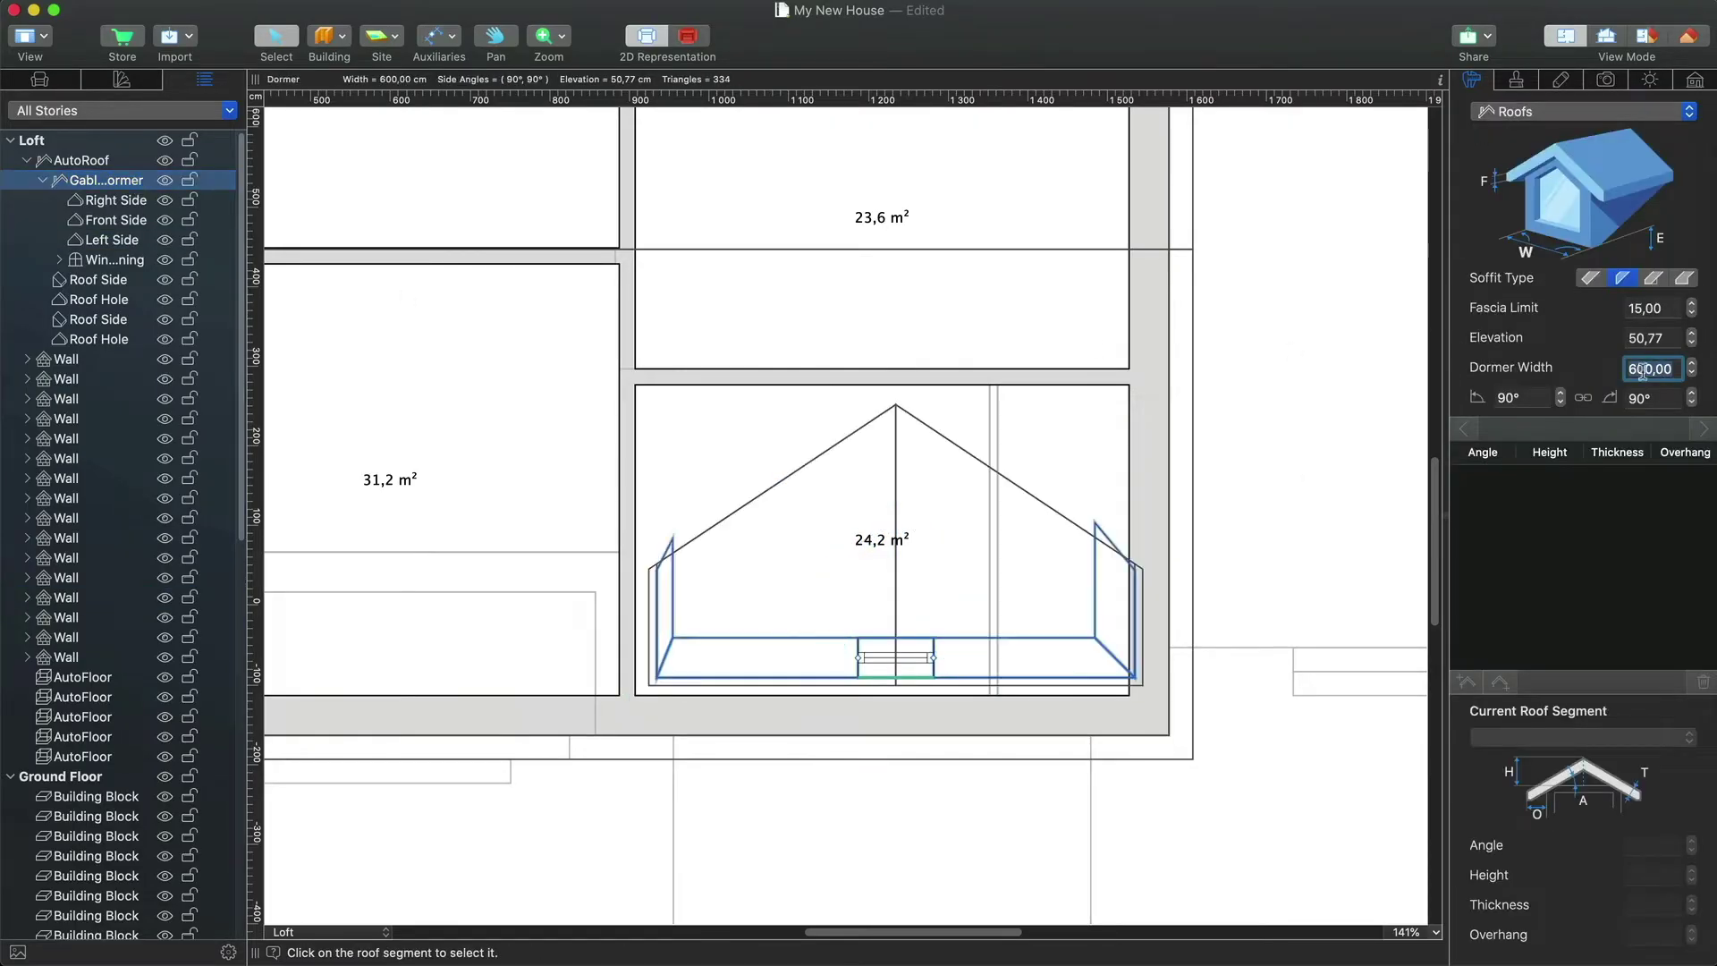
key("shift+Tab")
left_click(1691, 363)
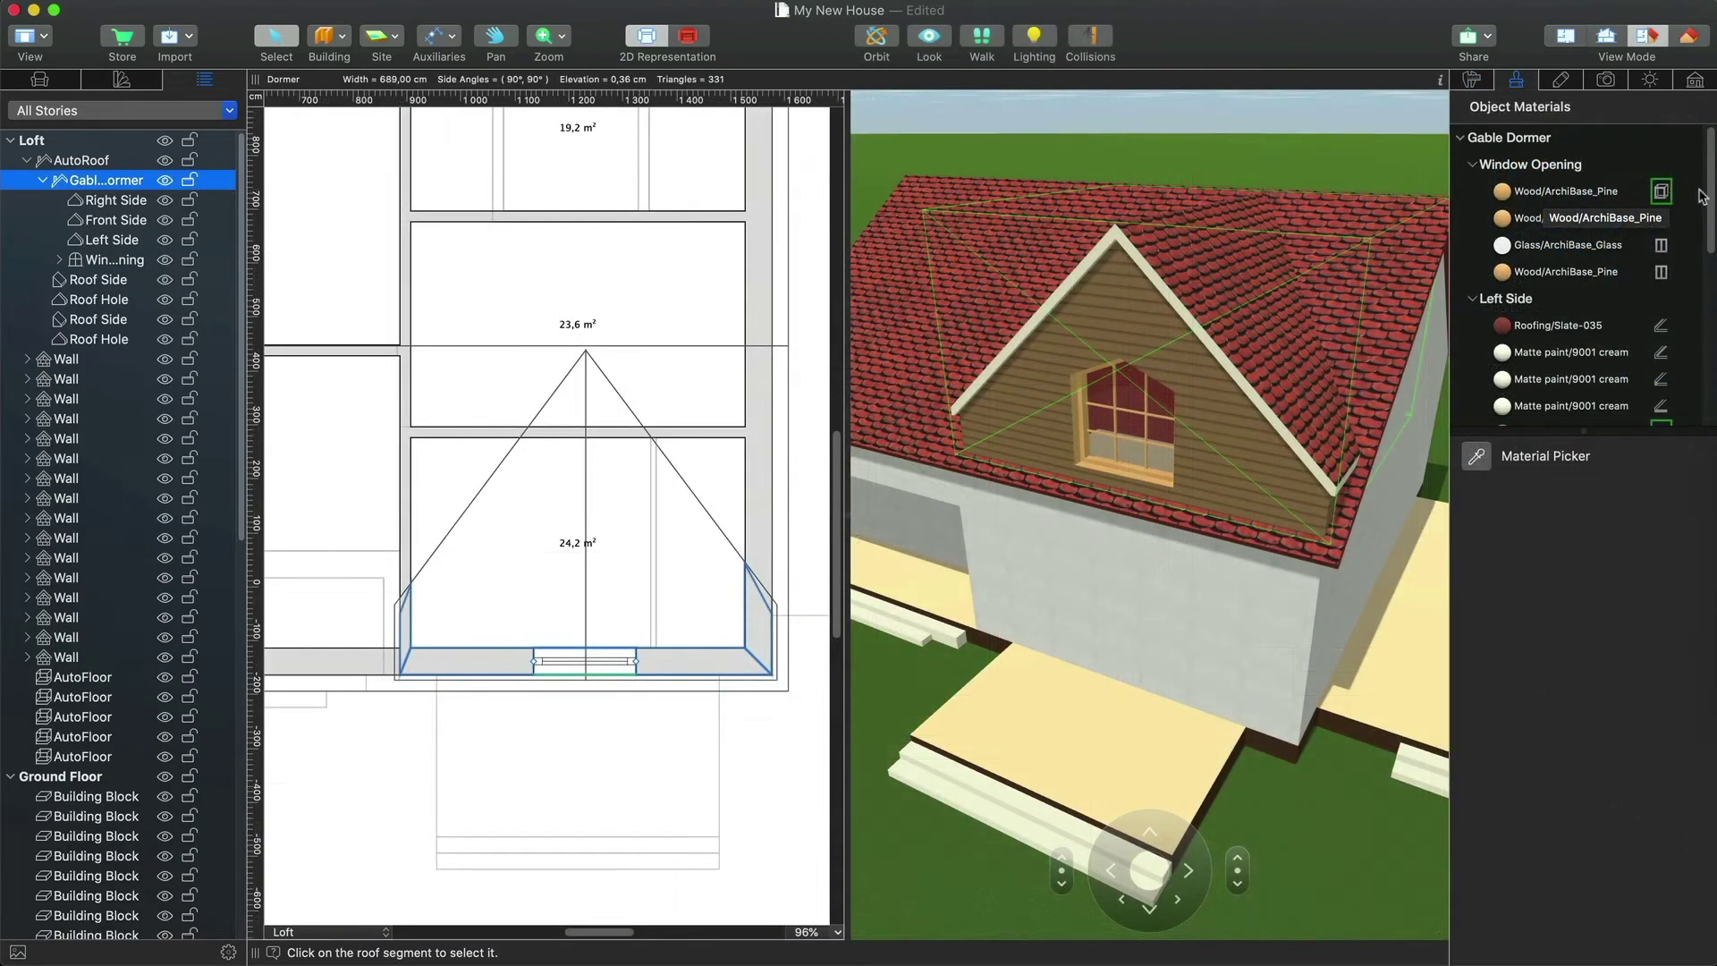
- Replace the dormer's Roofing/Metal-018 wall material with the Embossed plaster/Plaster03 sampled from the house wall
scroll(1711, 203, "down", 2)
scroll(1711, 204, "down", 3)
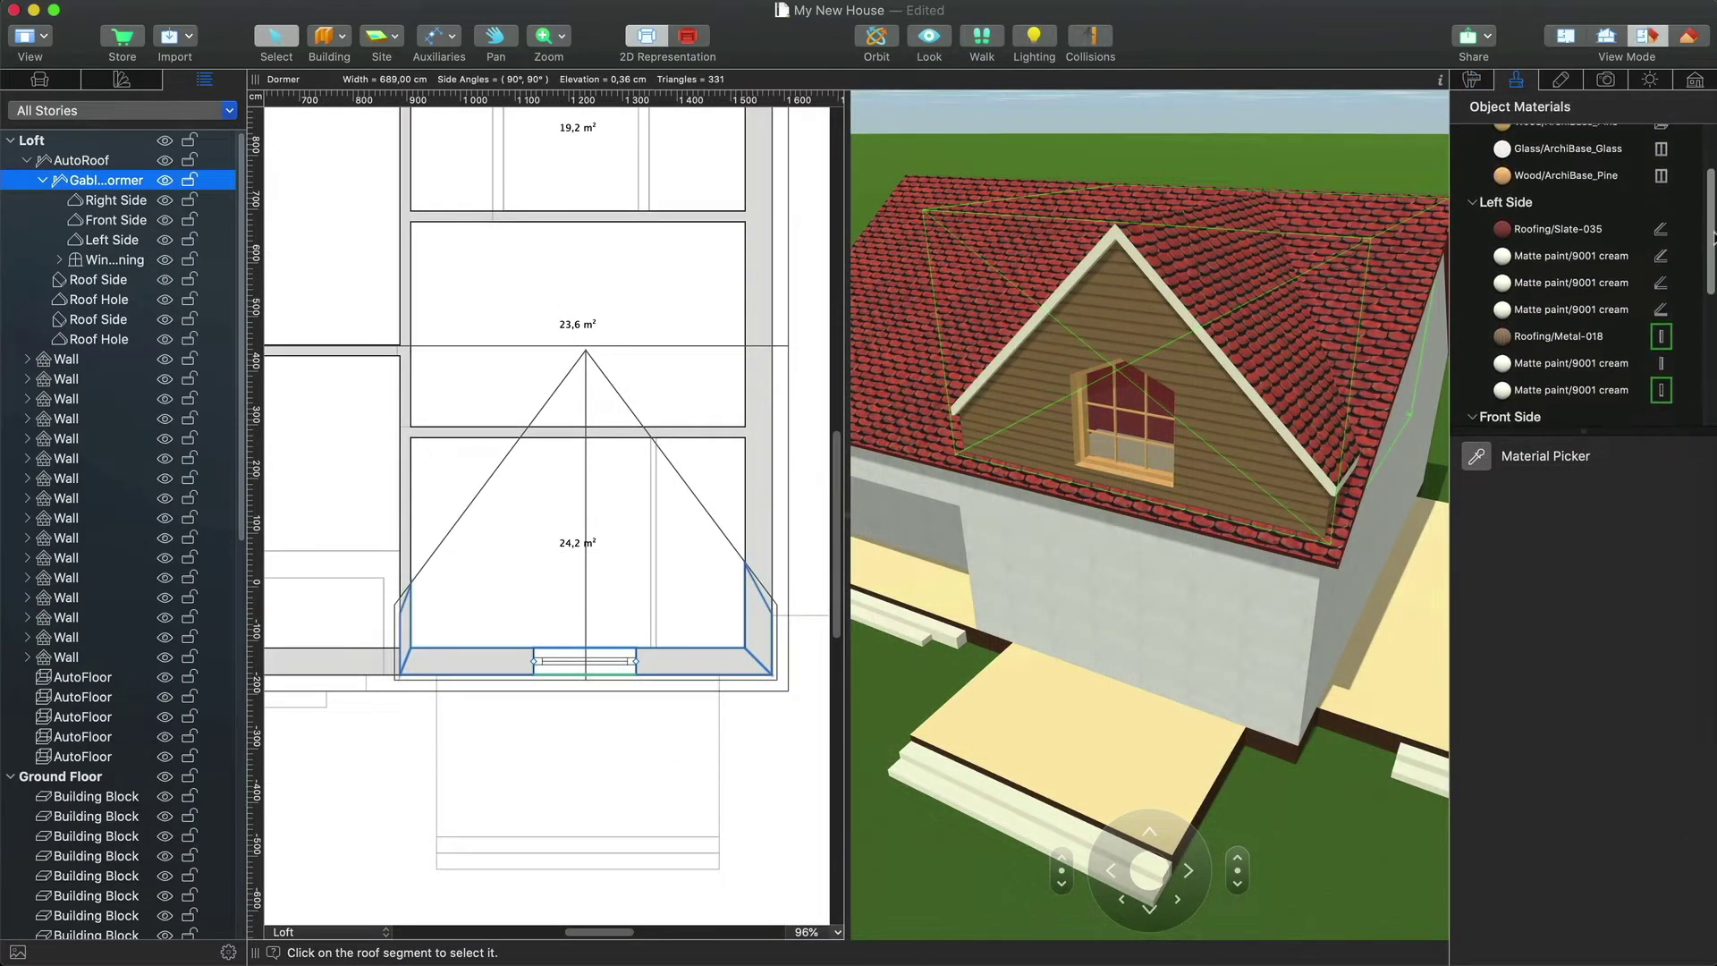
left_click(1564, 344)
right_click(1564, 344)
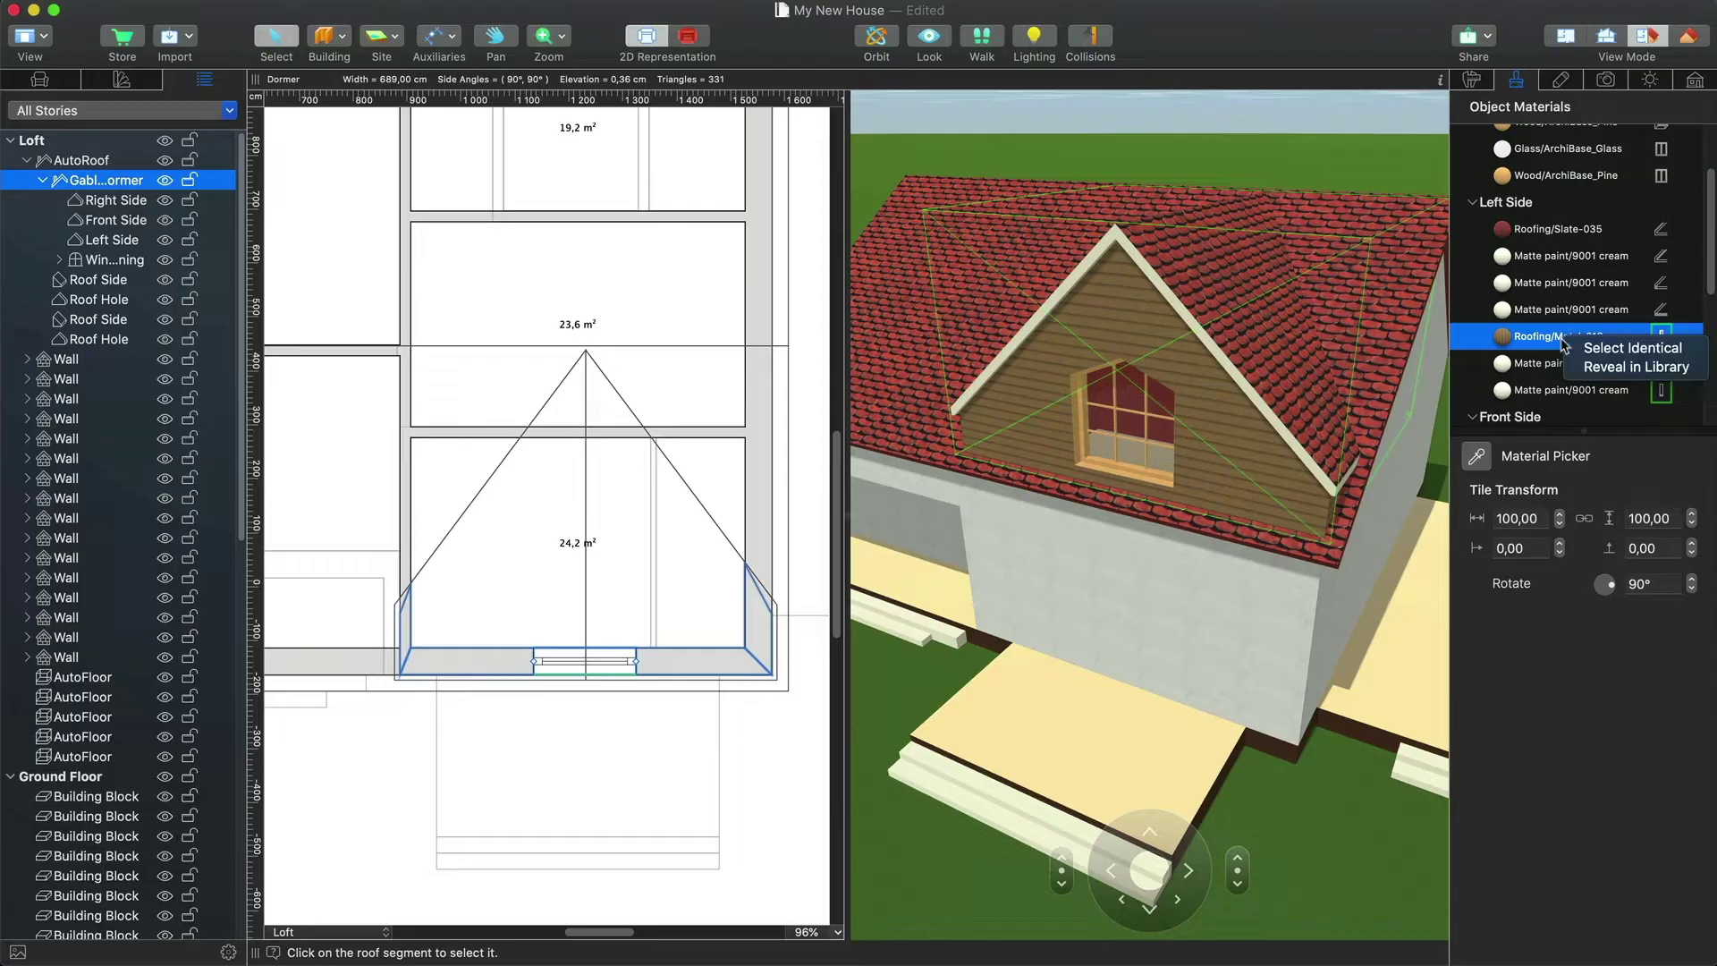
left_click(1541, 393)
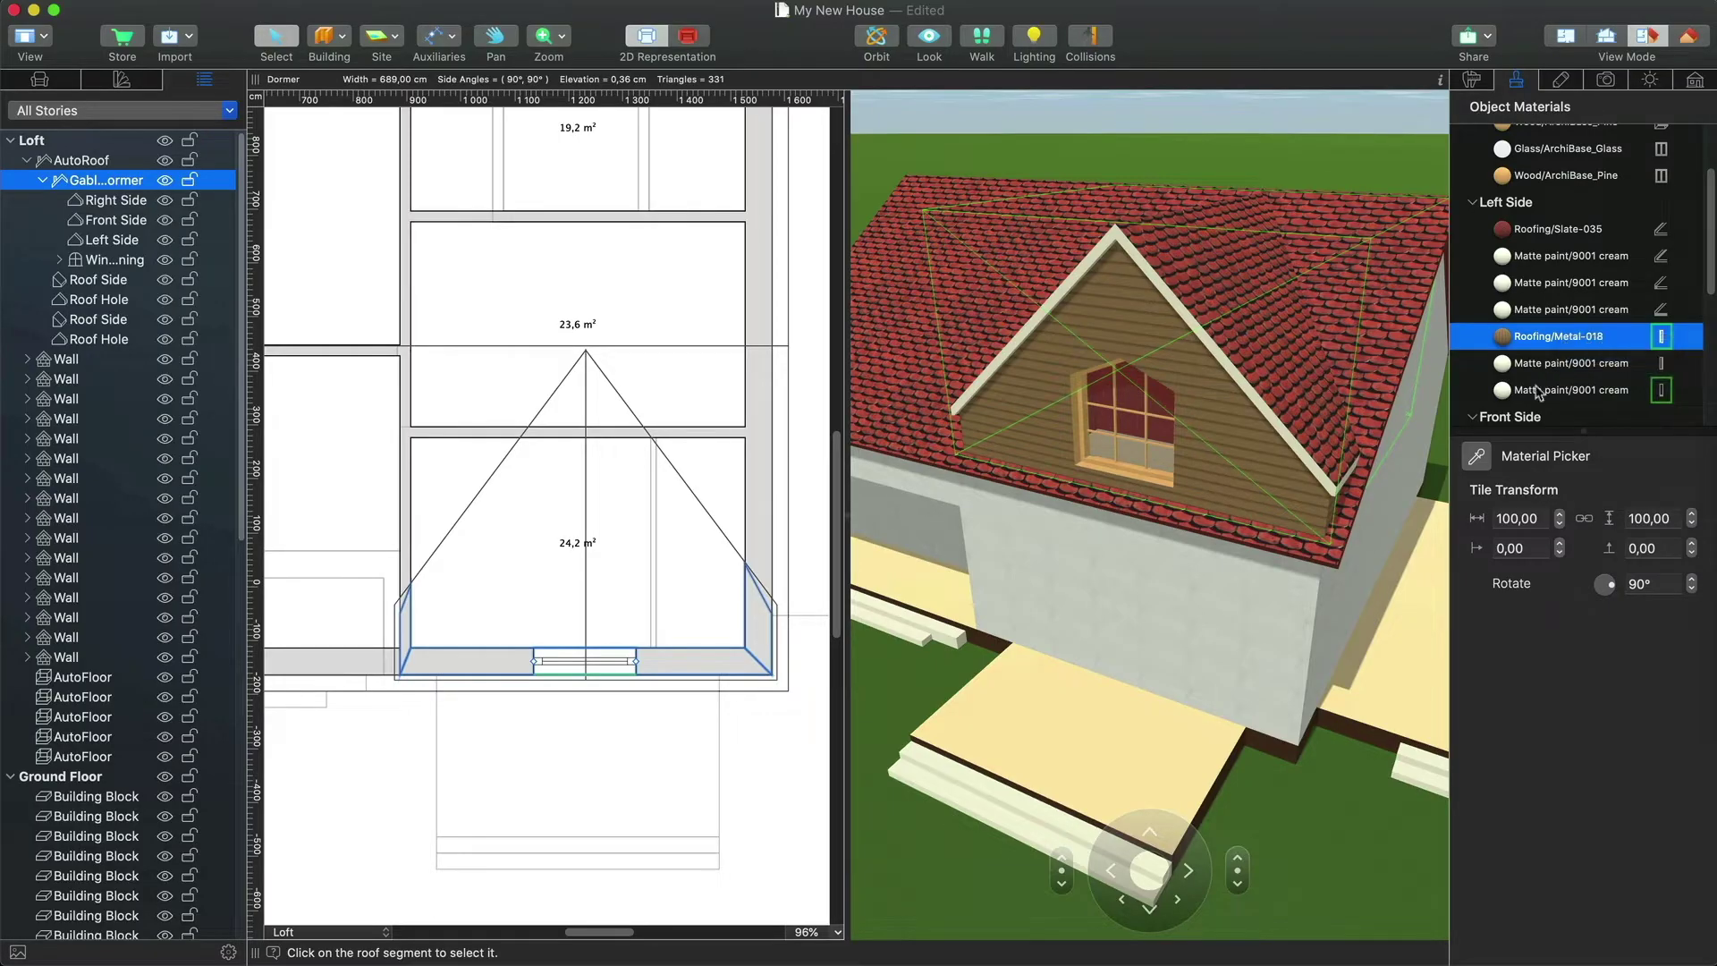
left_click(1476, 456)
left_click(1298, 572)
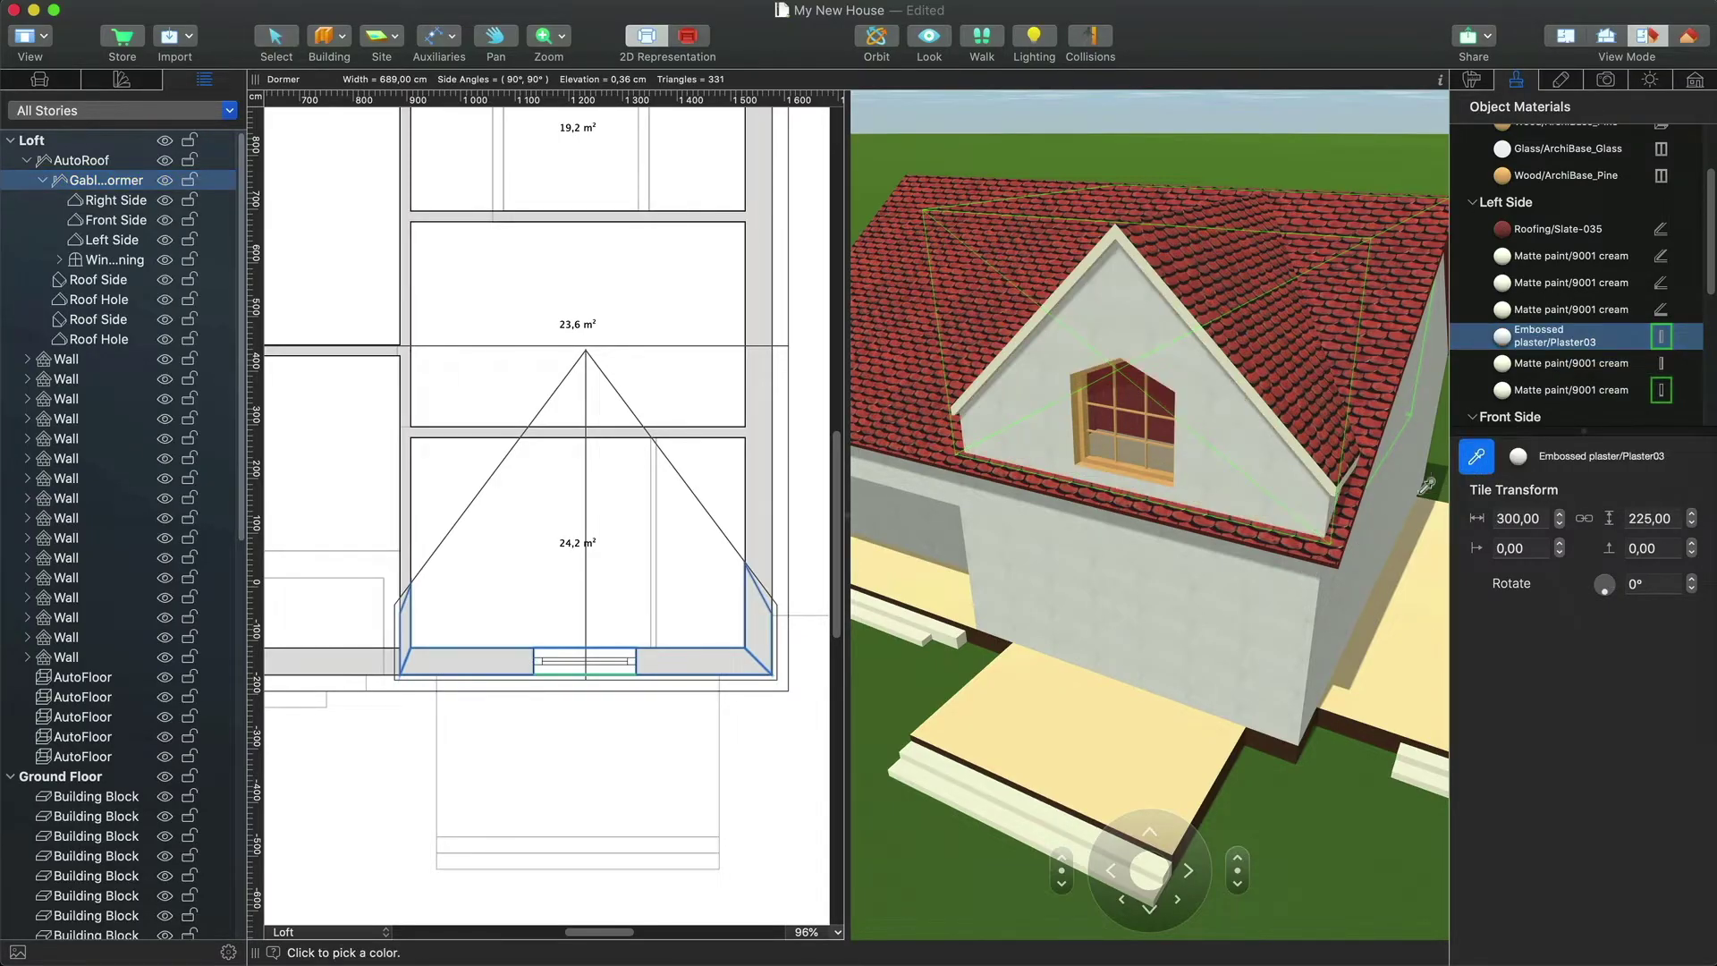
left_click(1477, 459)
left_click(1476, 459)
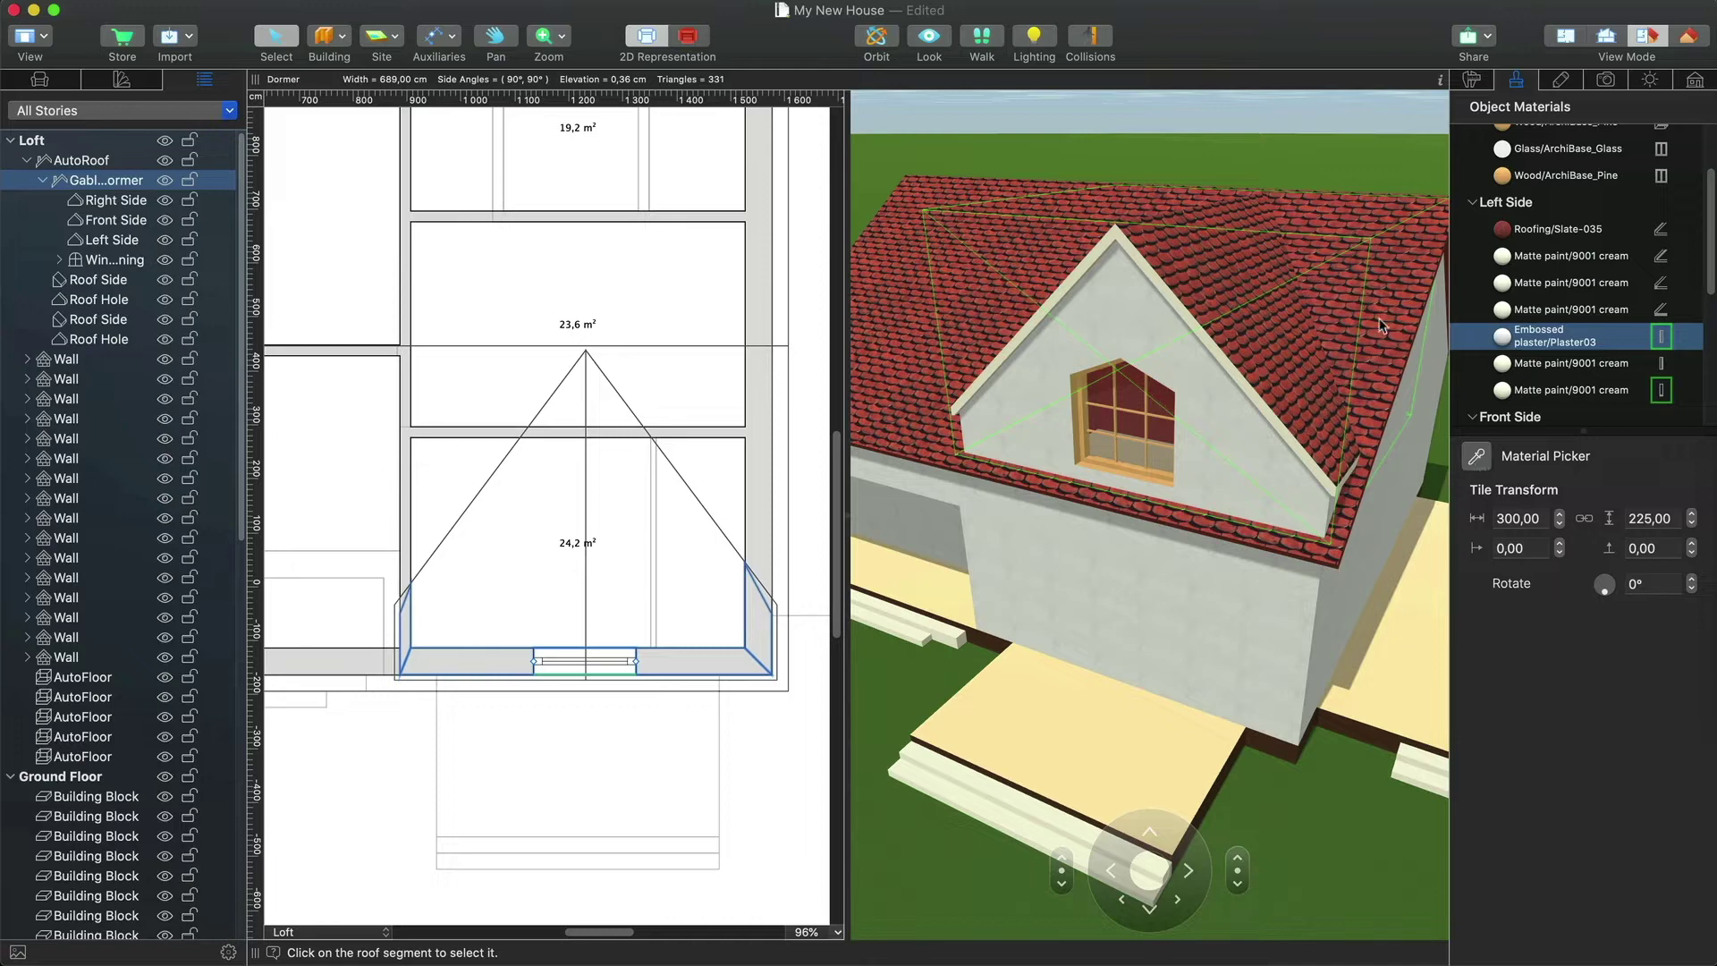
- Apply the roof side's Wood/018 Nice Pear material to the trim of the gable dormer
left_click(1415, 306)
left_click(1506, 220)
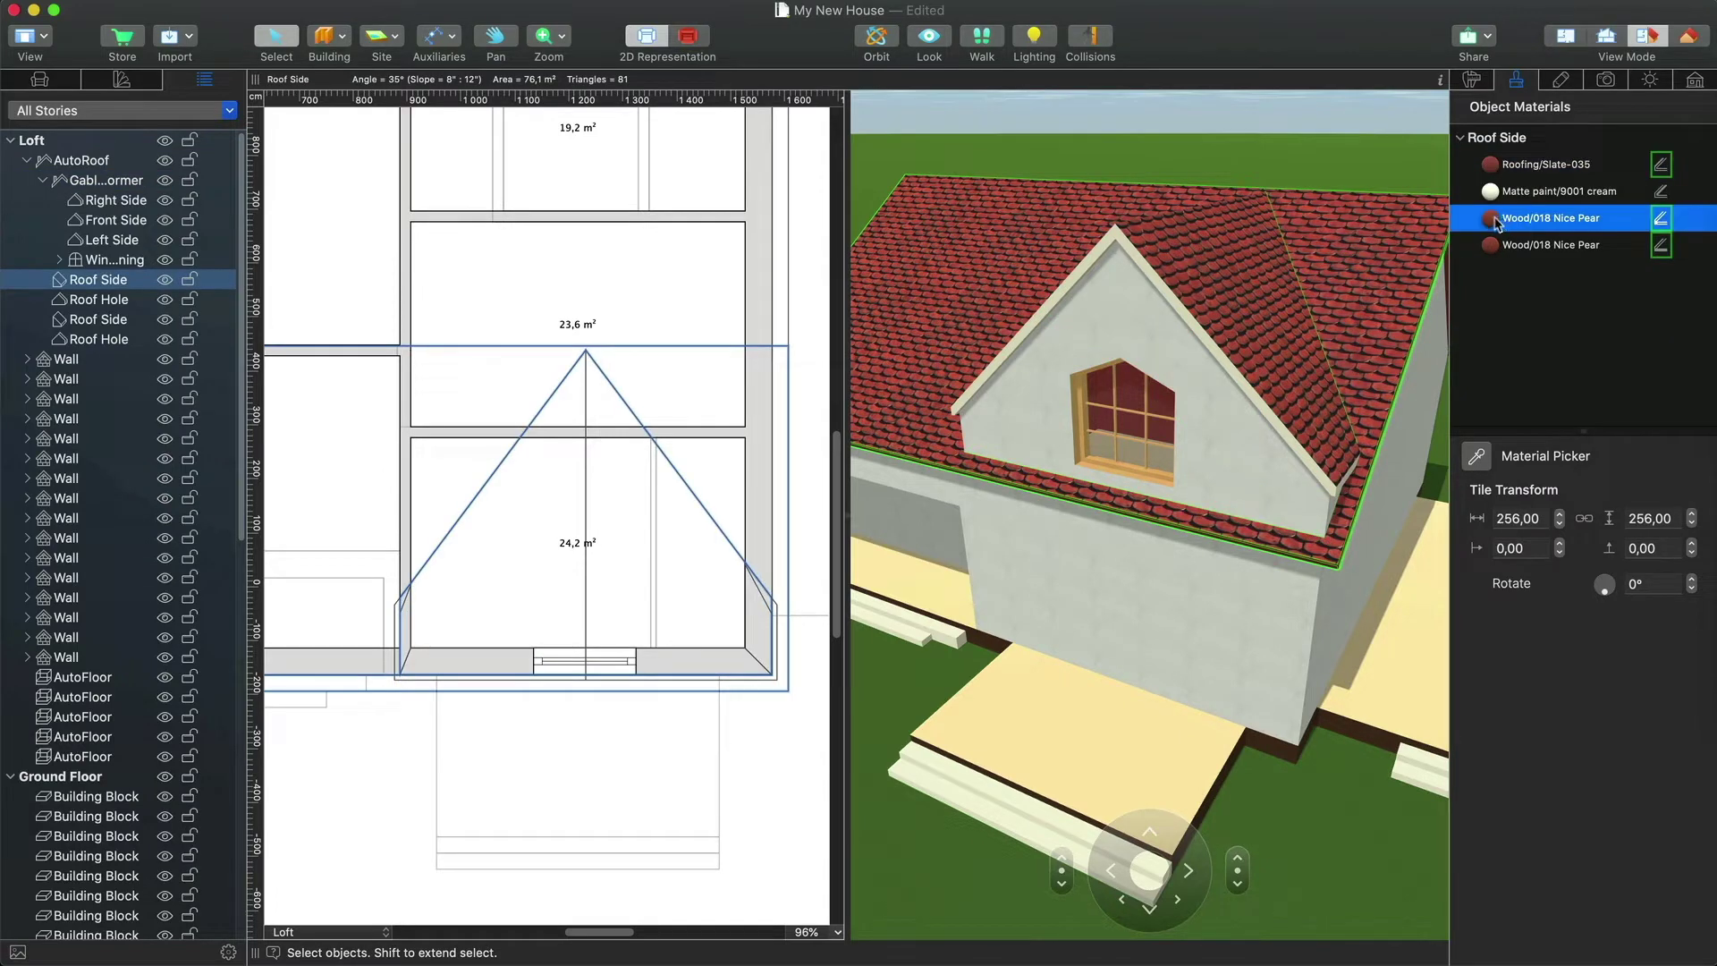
left_click_drag(1497, 223, 1163, 290)
- Convert the automatic roof into an editable roof in the 2D plan
left_click(1565, 35)
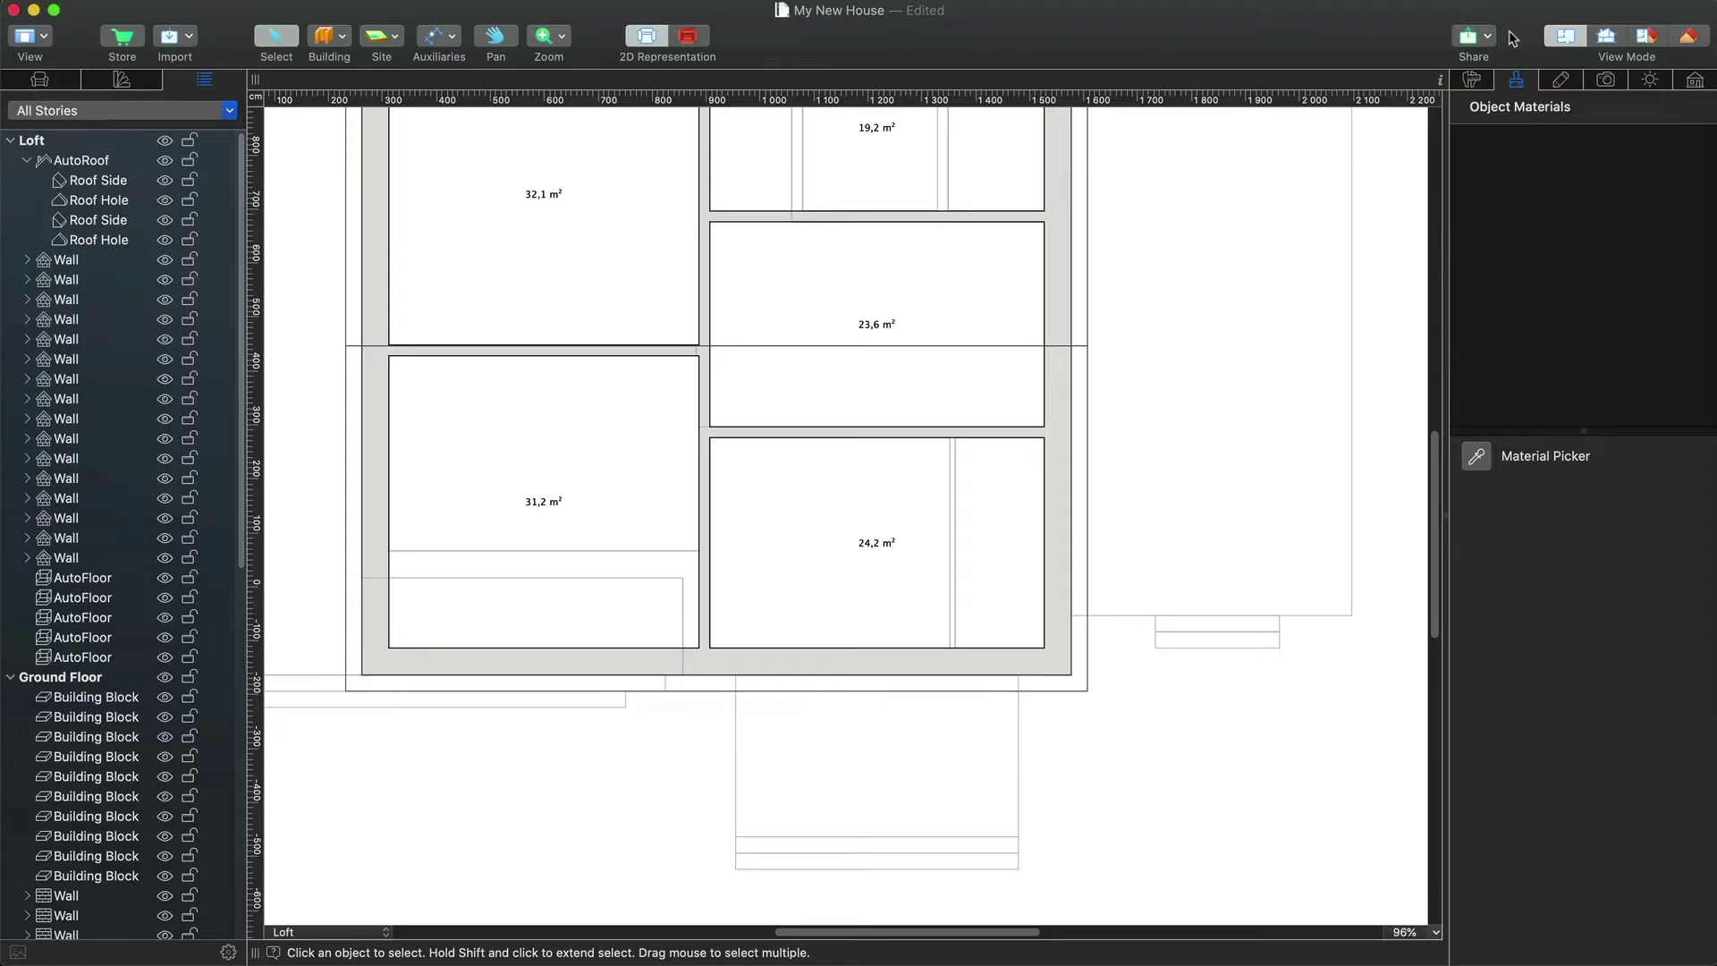
left_click(83, 162)
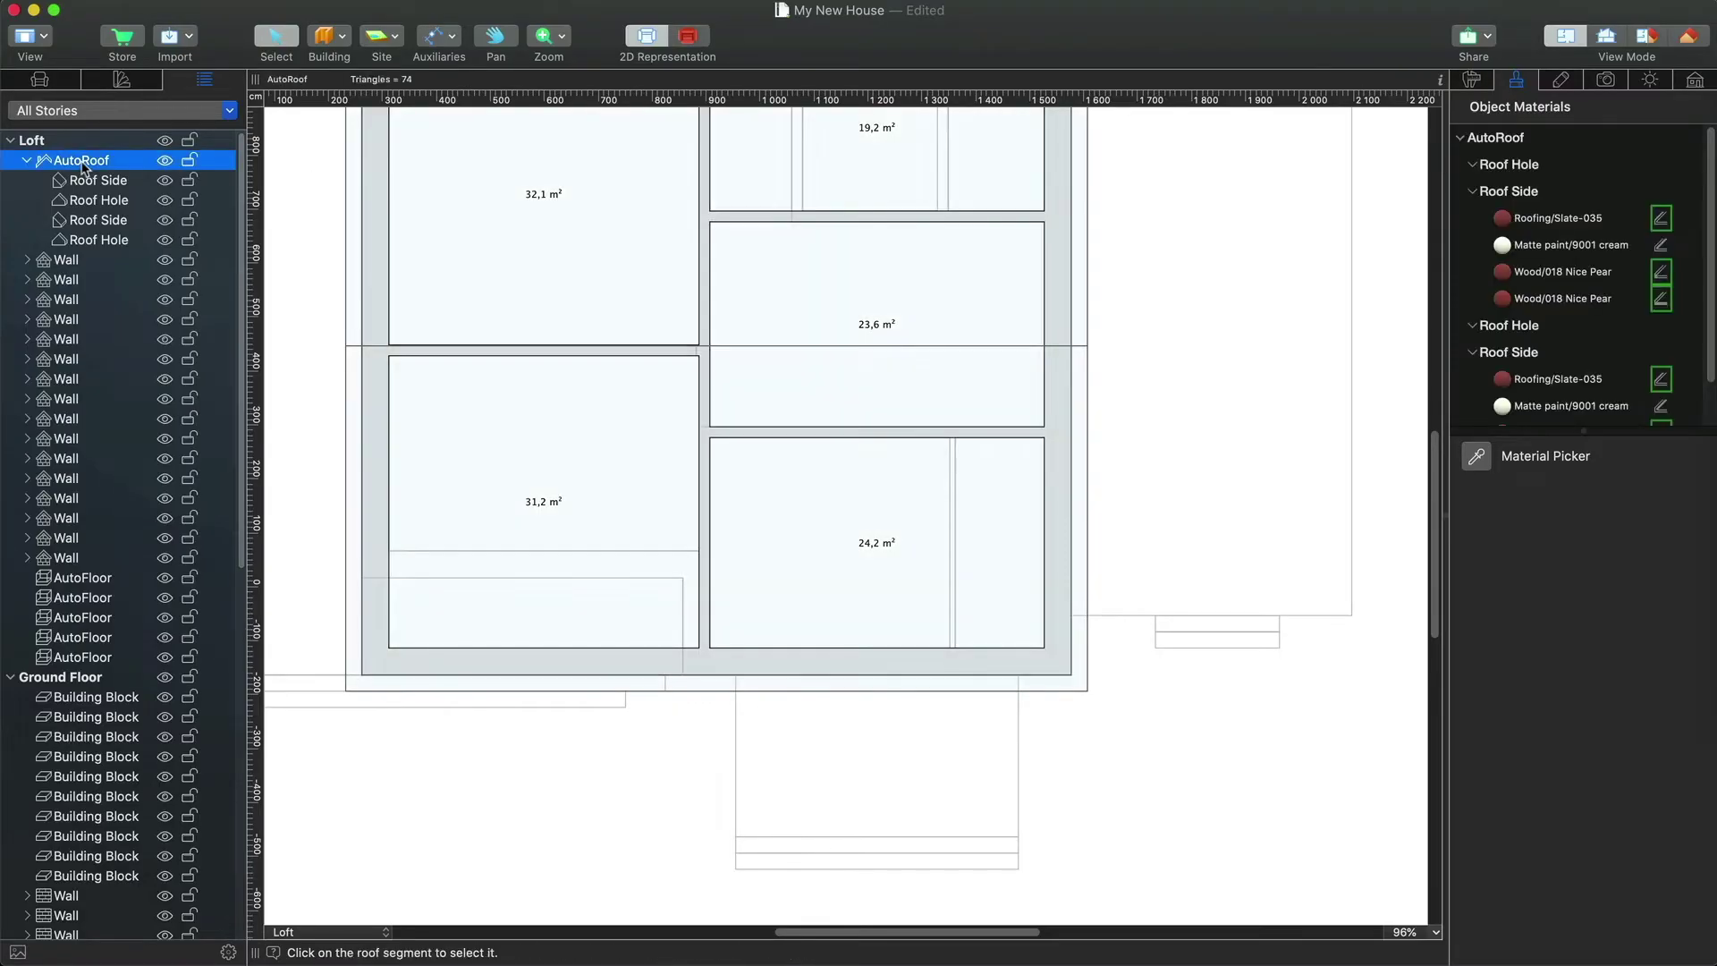
right_click(1073, 666)
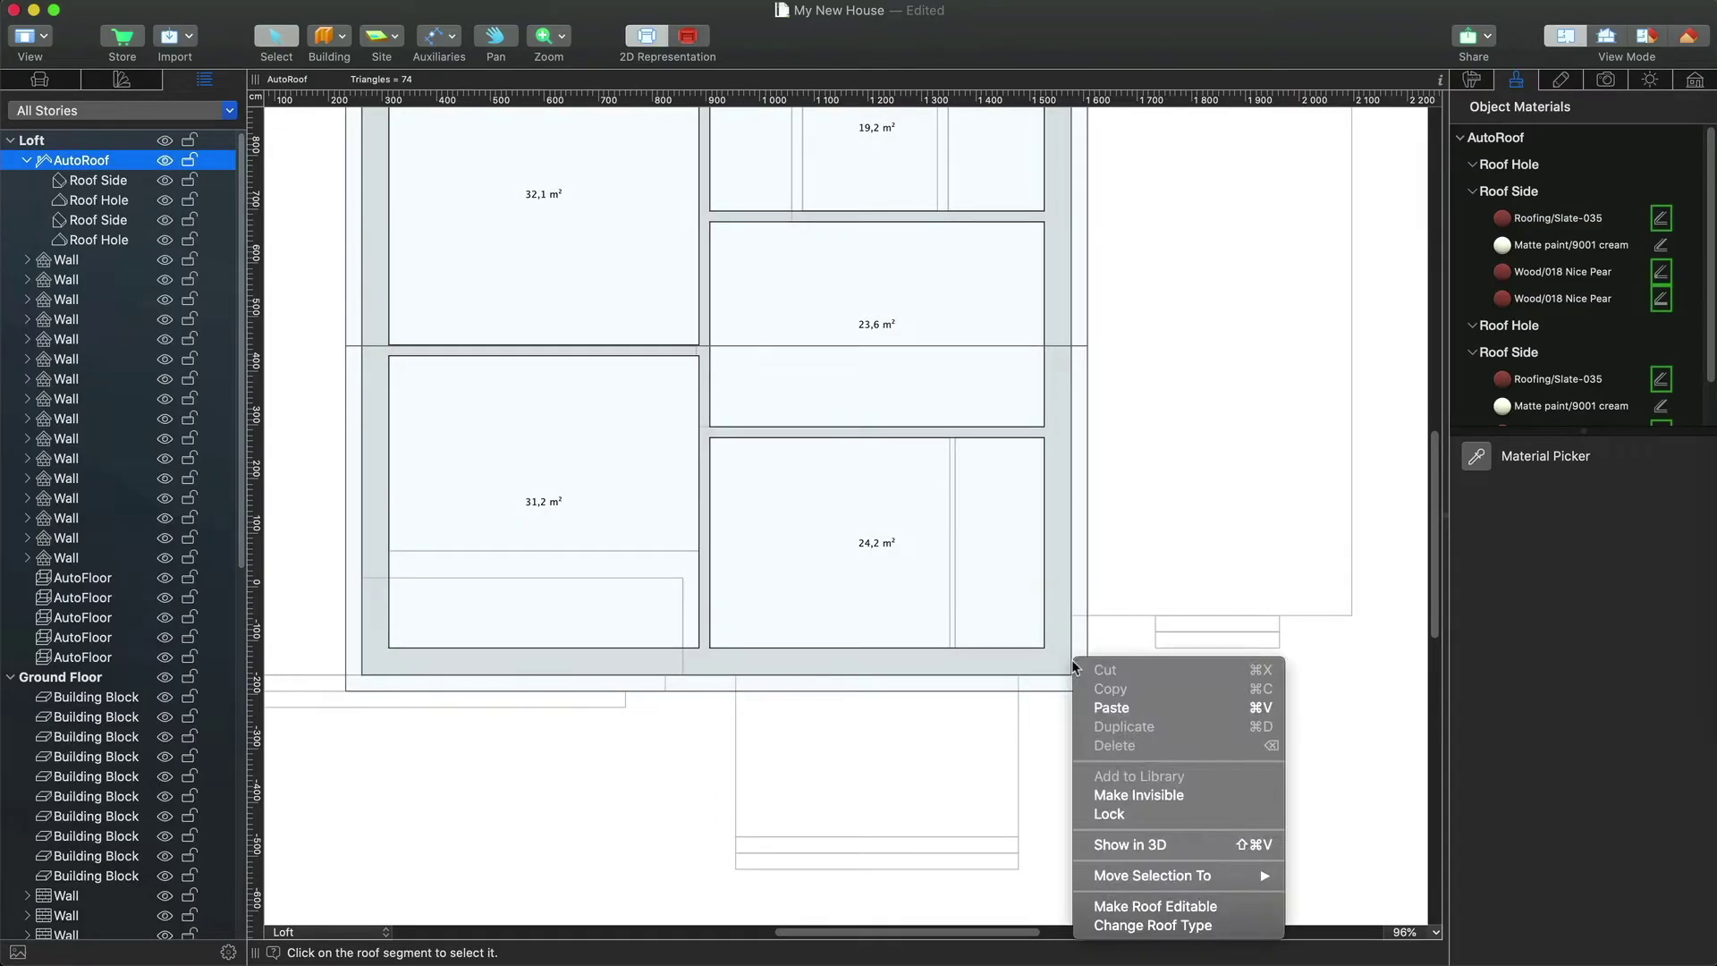
left_click(1138, 907)
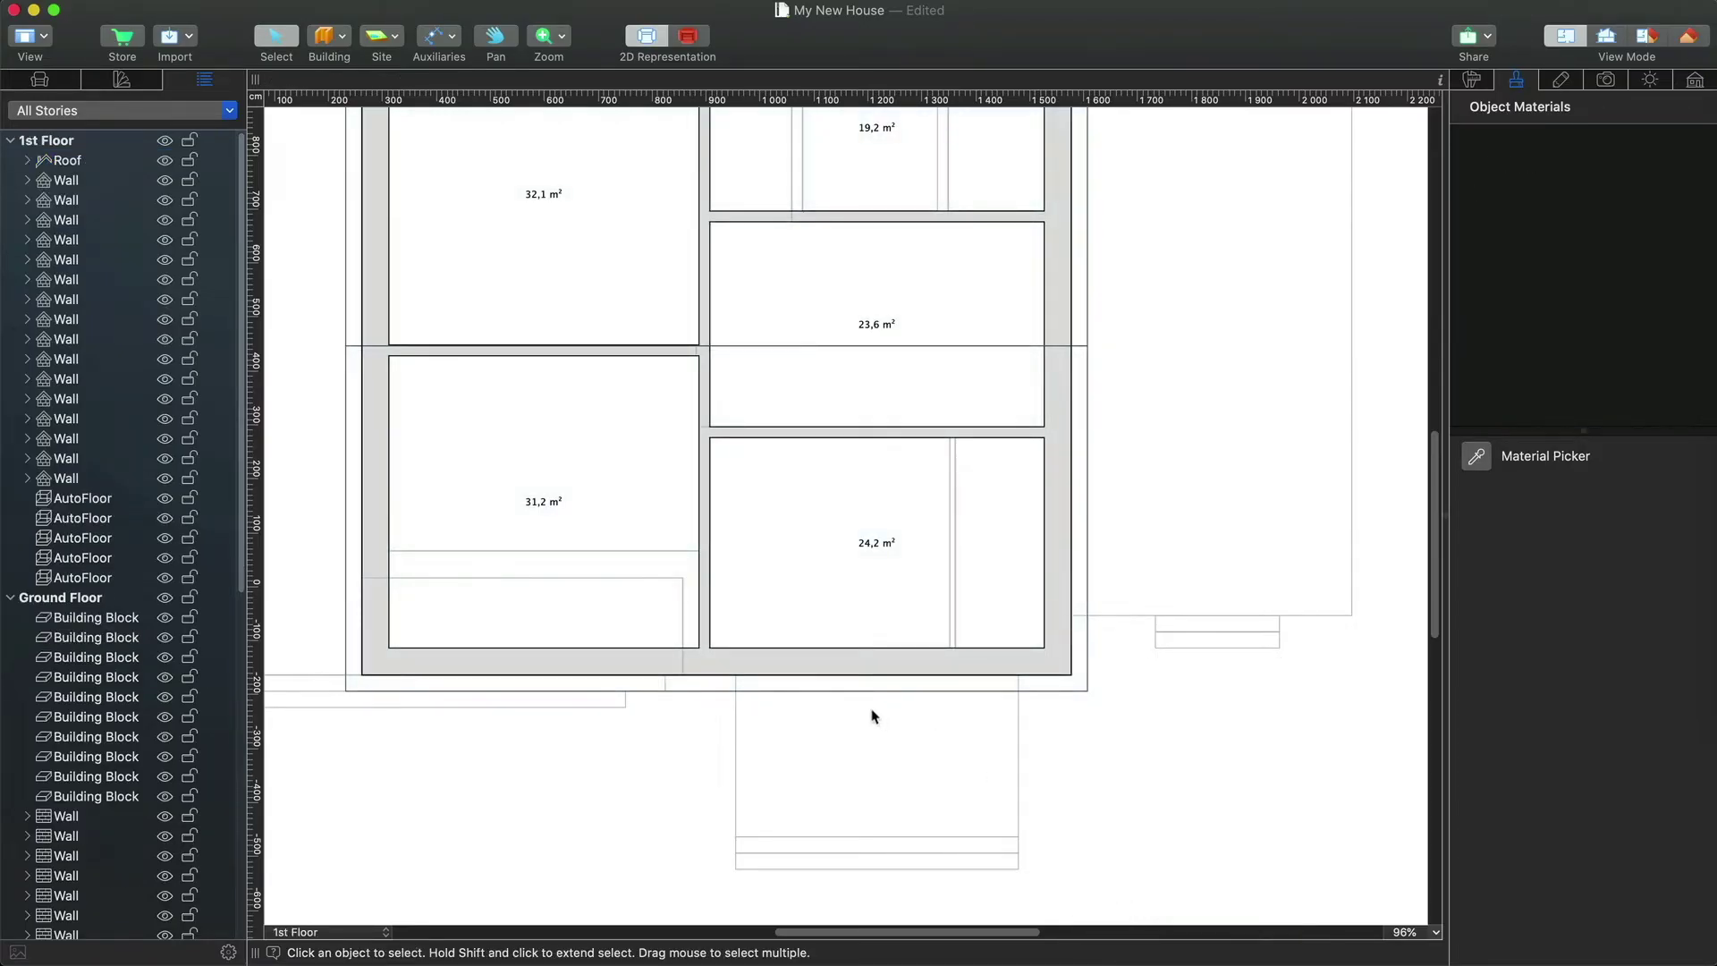
- Edit the roof's contour and add a point on its lower edge, aligned with the inner left corner of the 24,2 m² room
left_click(717, 692)
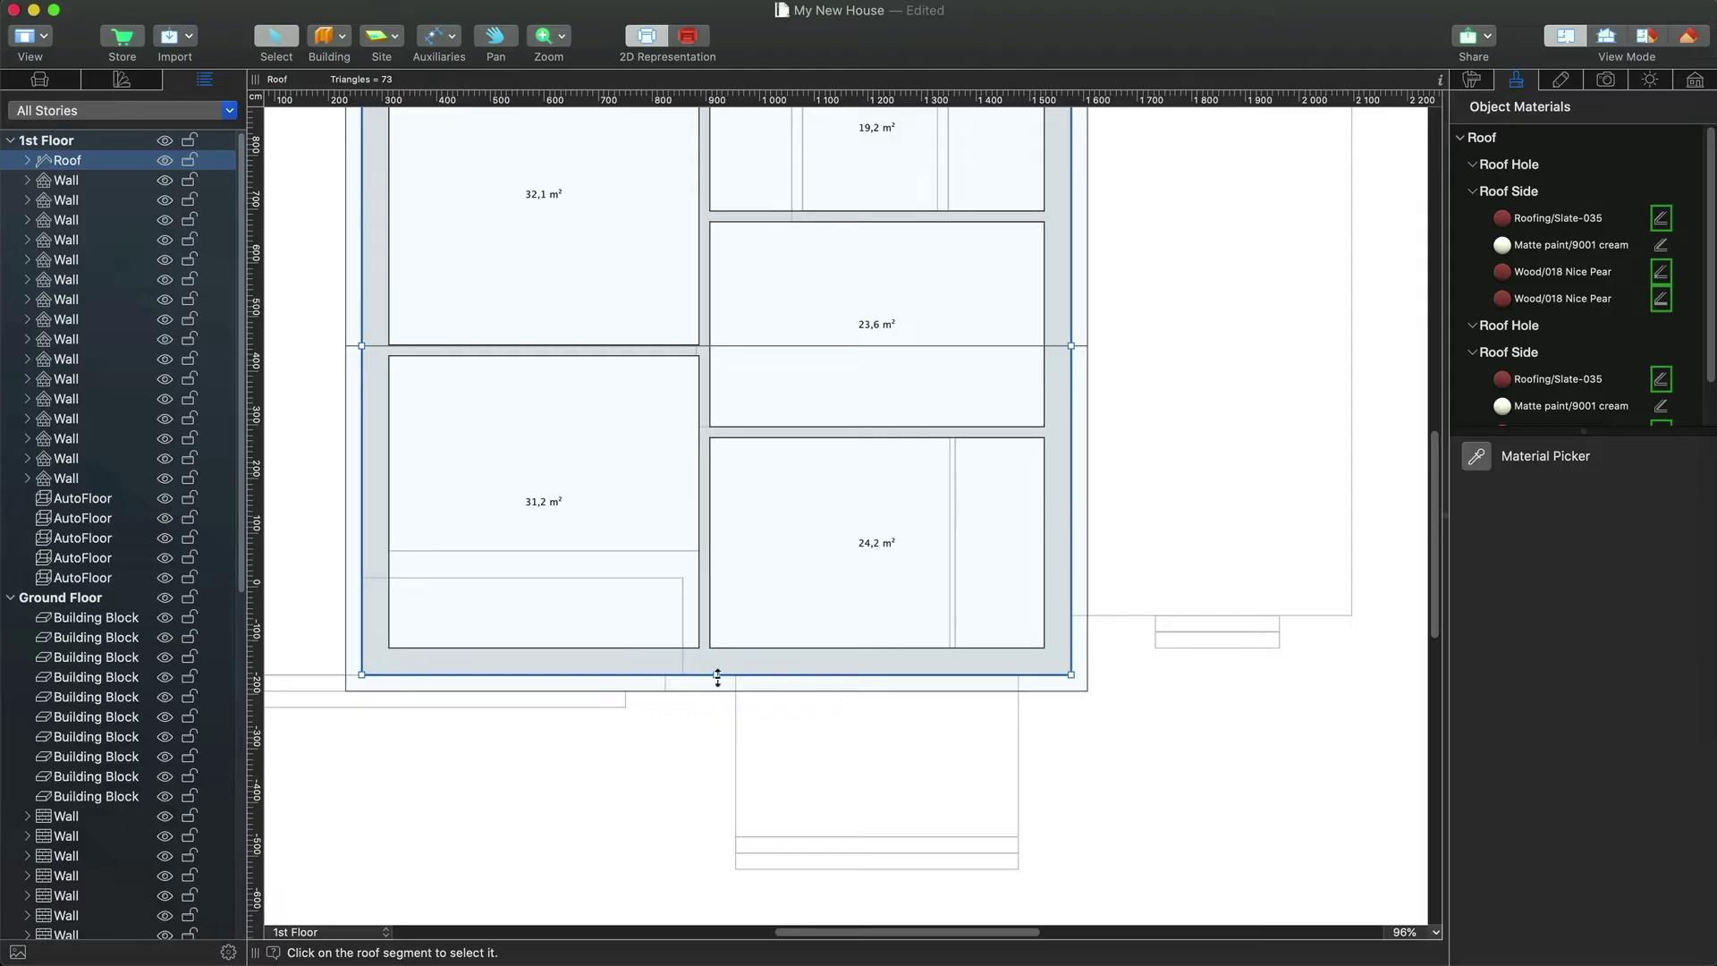
right_click(702, 680)
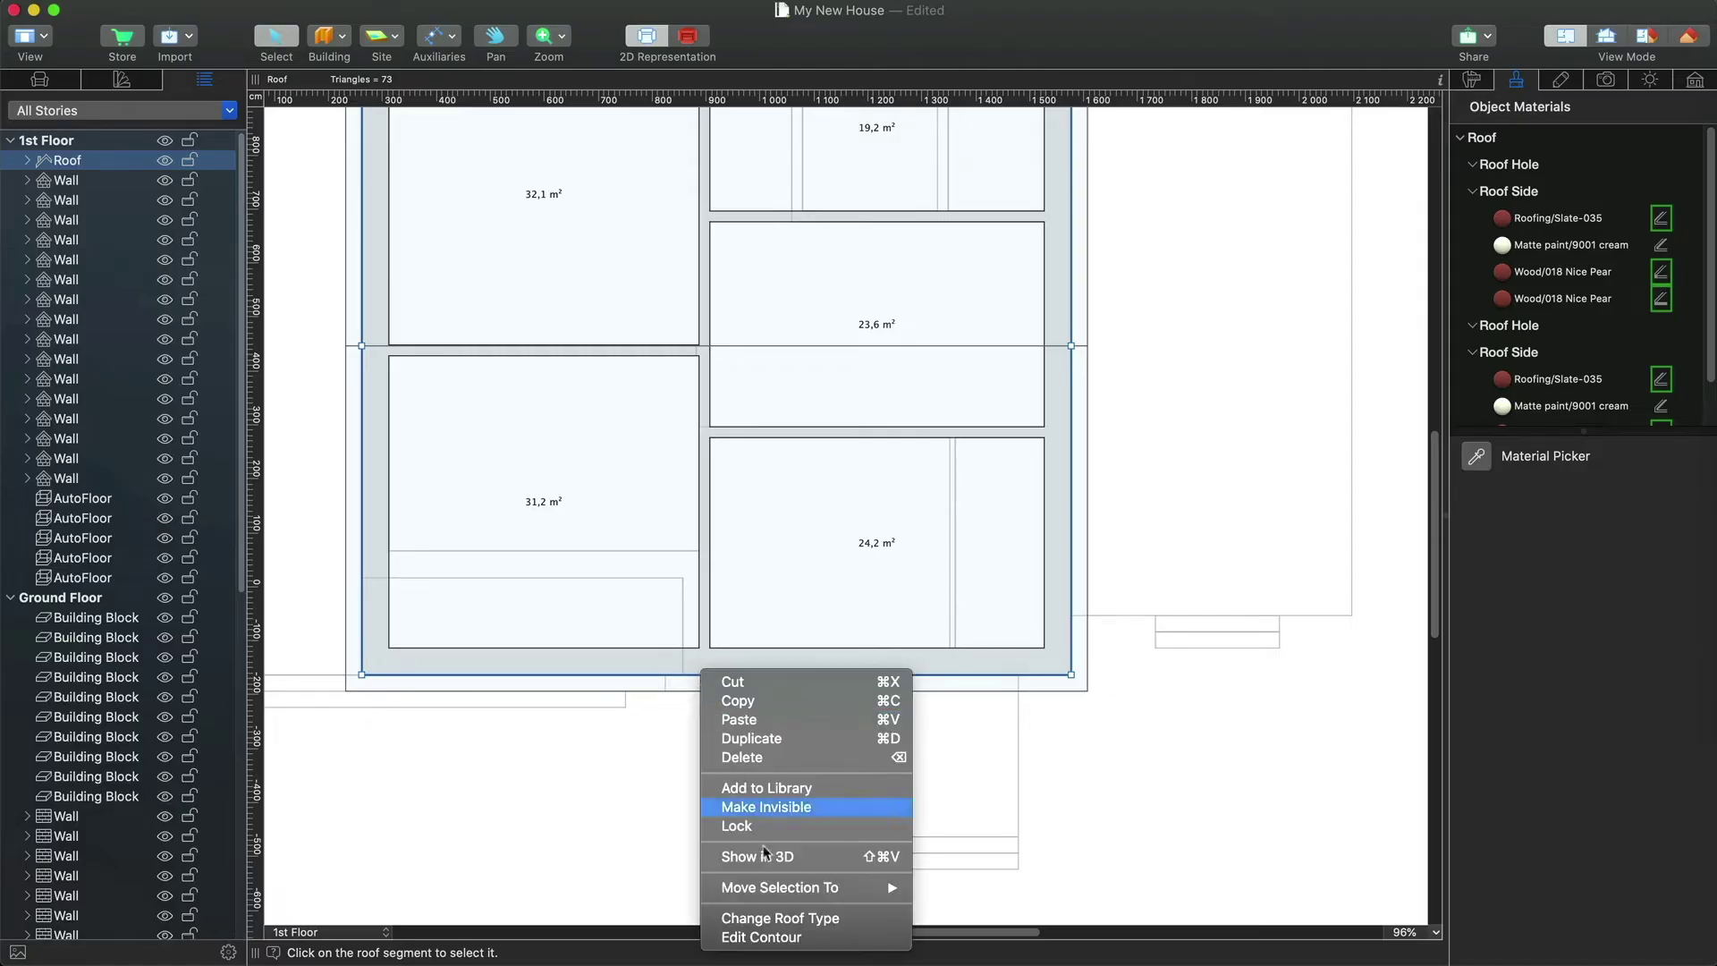
left_click(761, 937)
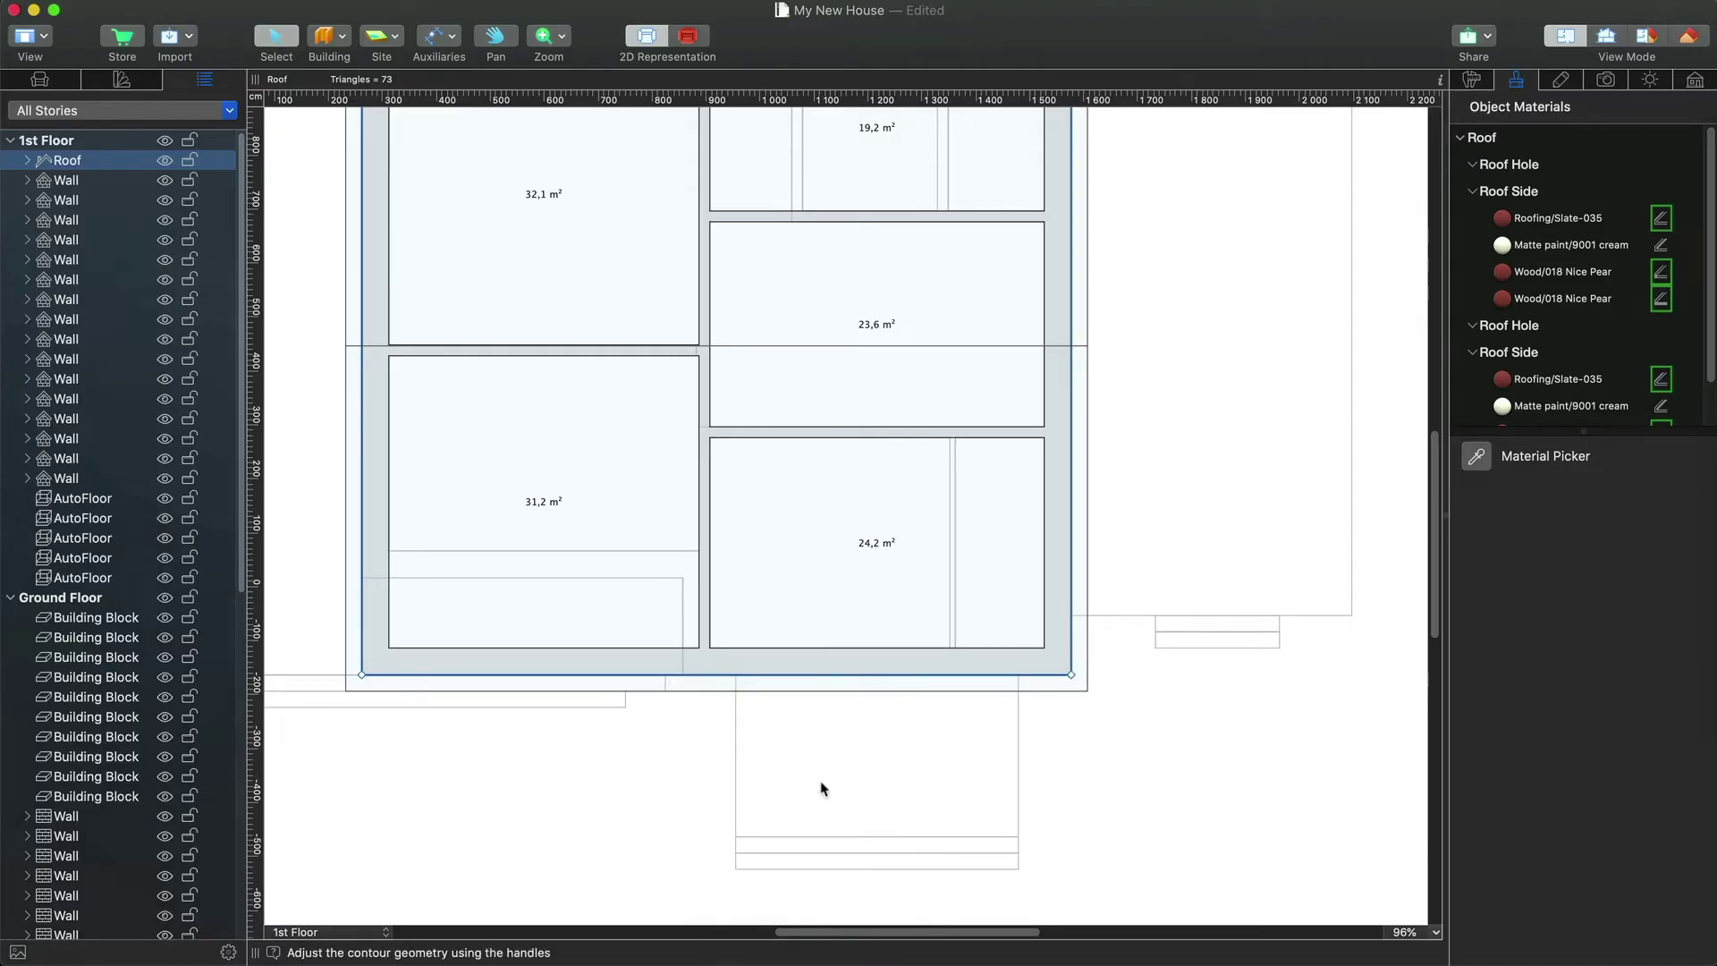
scroll(1004, 715, "up", 5)
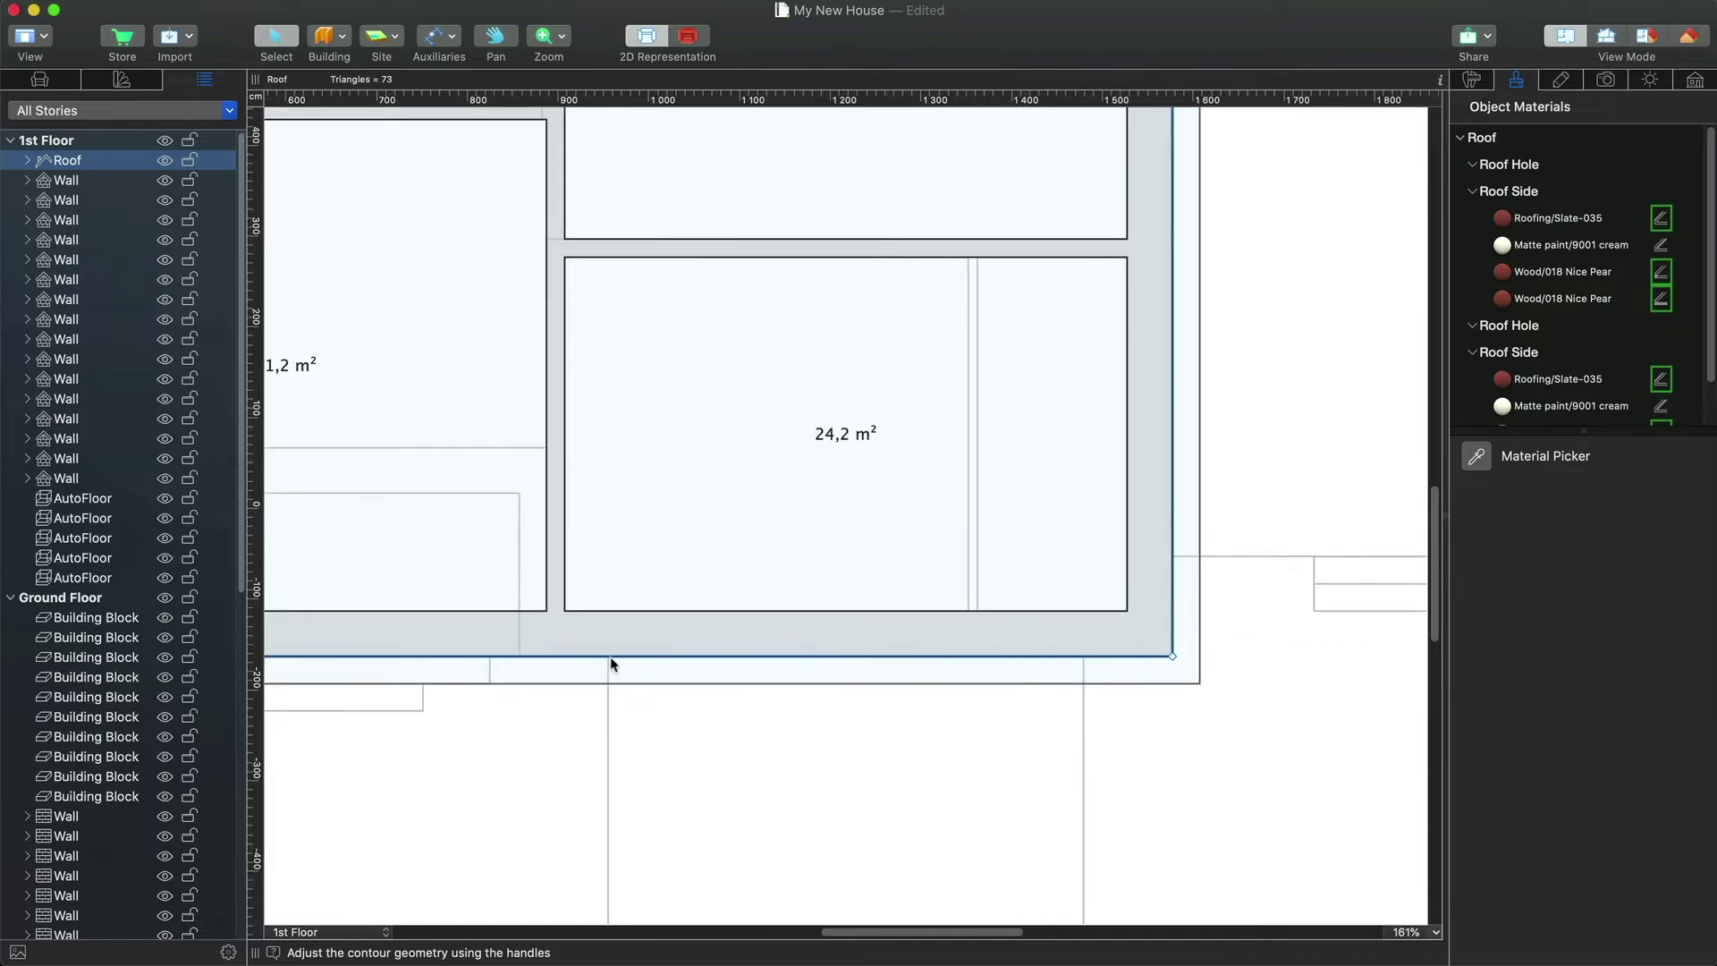
right_click(594, 663)
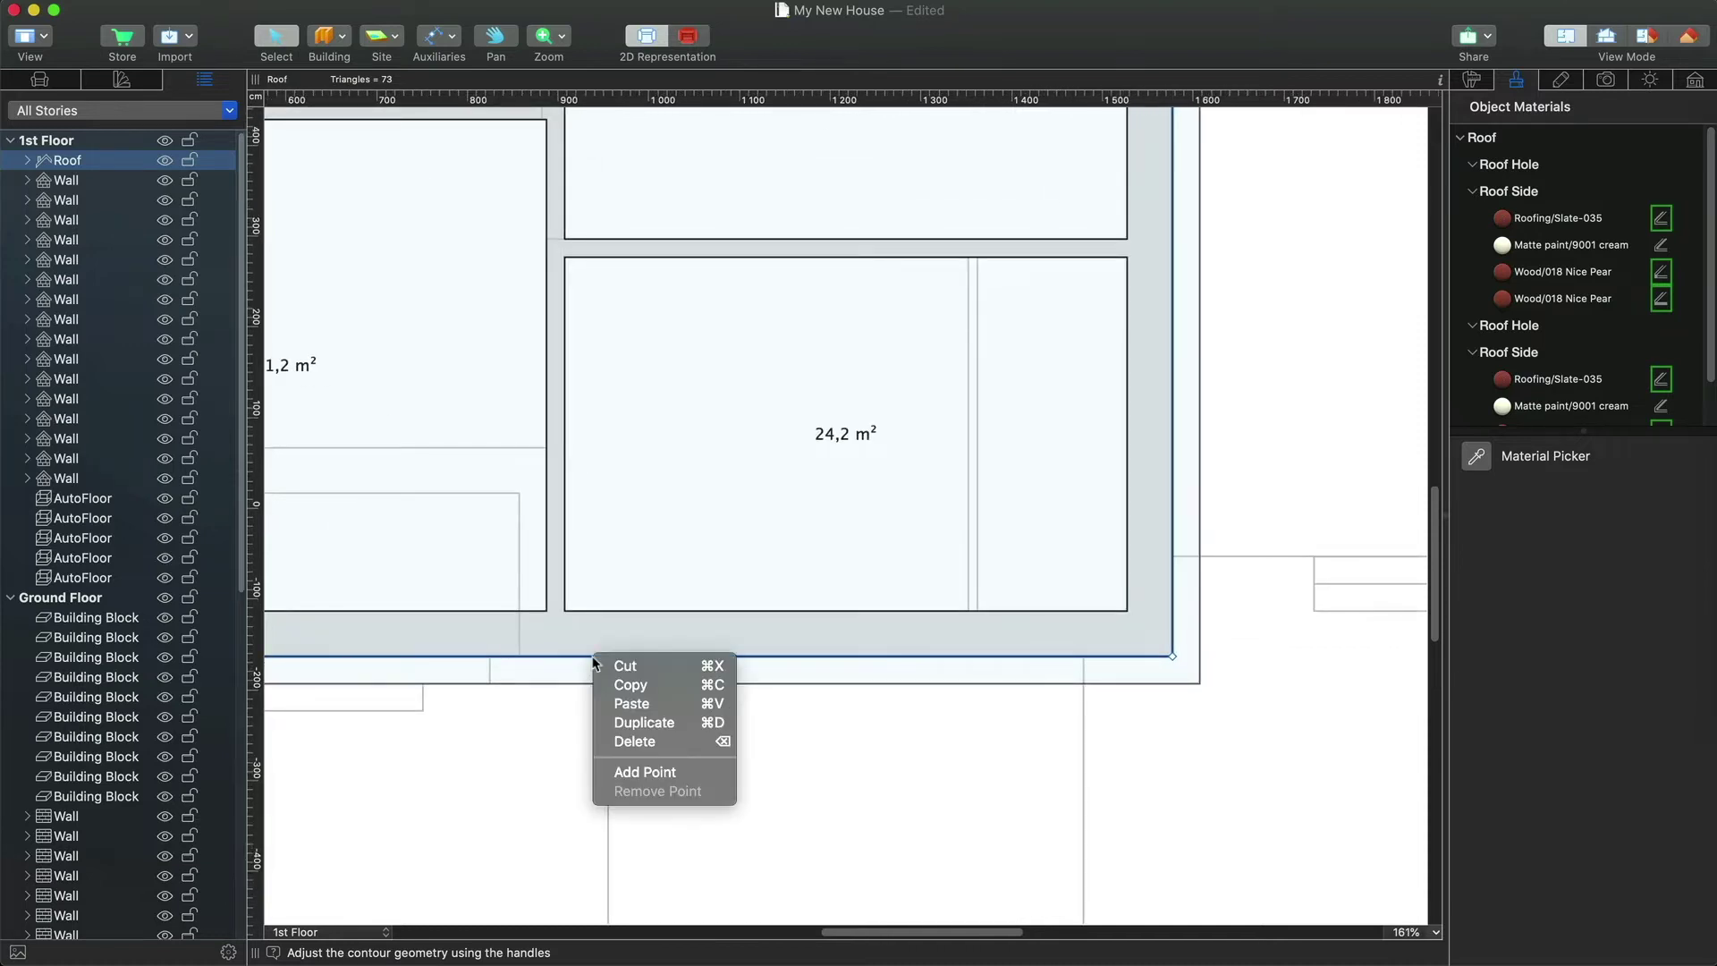
left_click(647, 775)
left_click_drag(594, 661, 568, 657)
- Add a second contour point on the lower roof edge, aligned with the inner right corner of the 24,2 m² room
right_click(1046, 659)
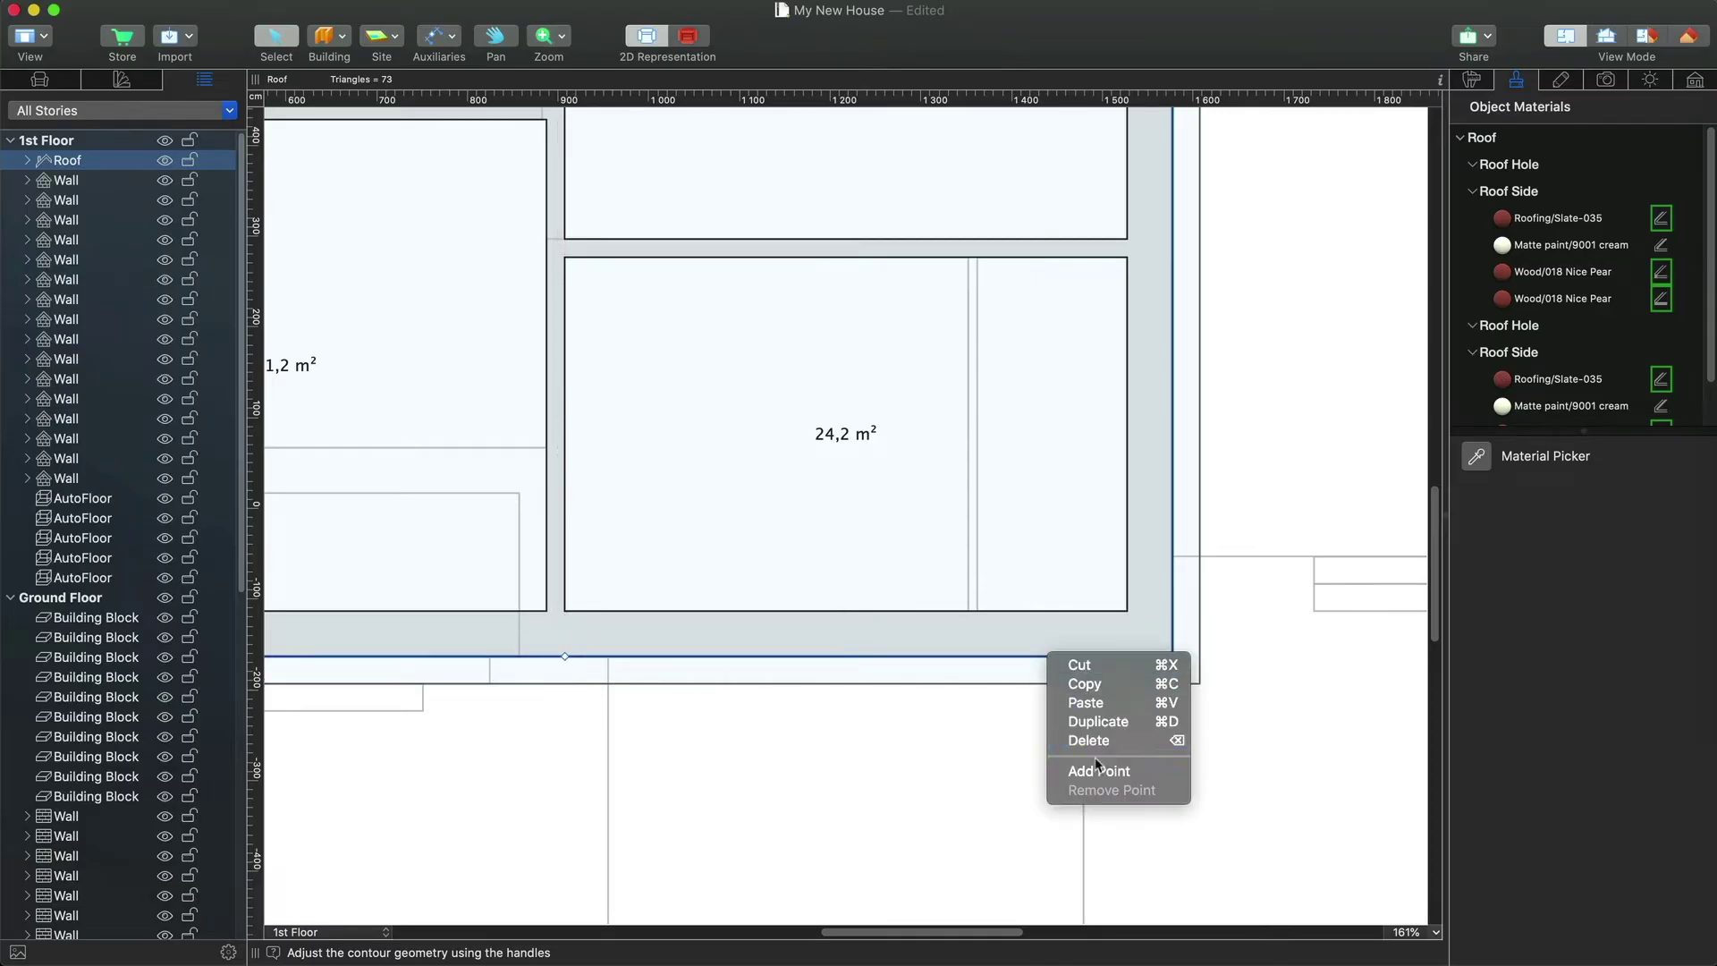
left_click(1100, 771)
left_click_drag(1046, 659, 1141, 655)
- Add another contour point beside the right-hand one and move it directly below that point, offset 0,50 cm outward
scroll(1141, 673, "up", 3)
scroll(1141, 674, "up", 3)
right_click(1052, 615)
left_click(1129, 735)
scroll(1116, 702, "up", 10)
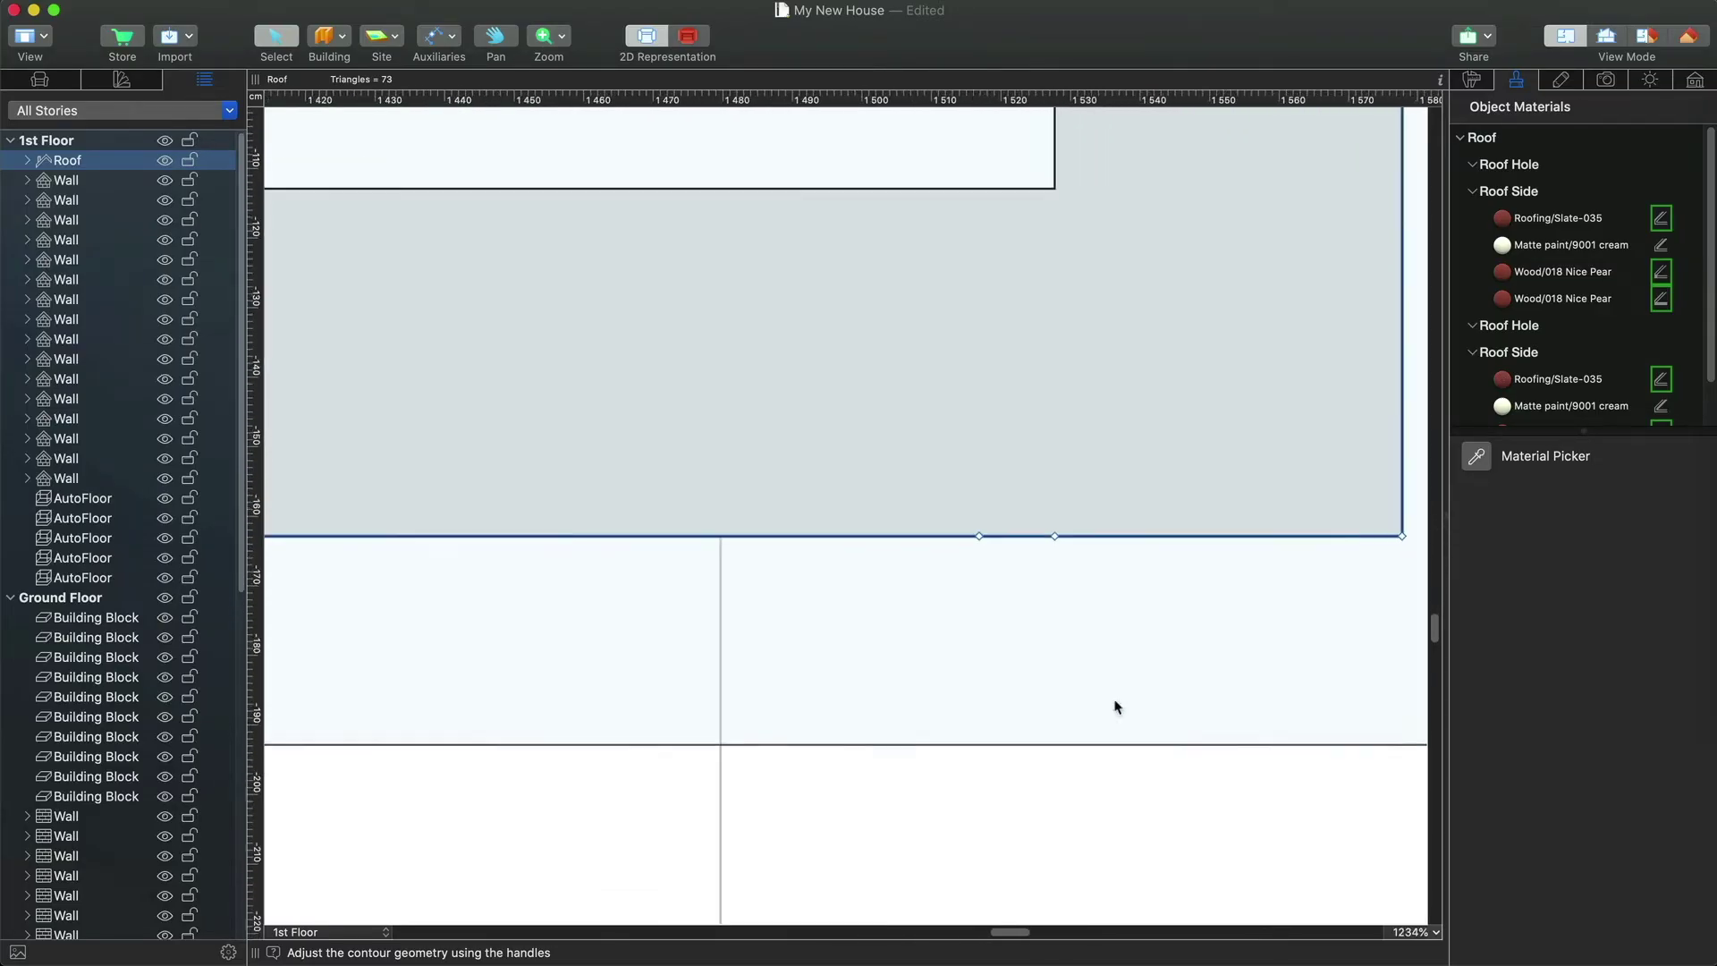
left_click_drag(912, 555, 1053, 560)
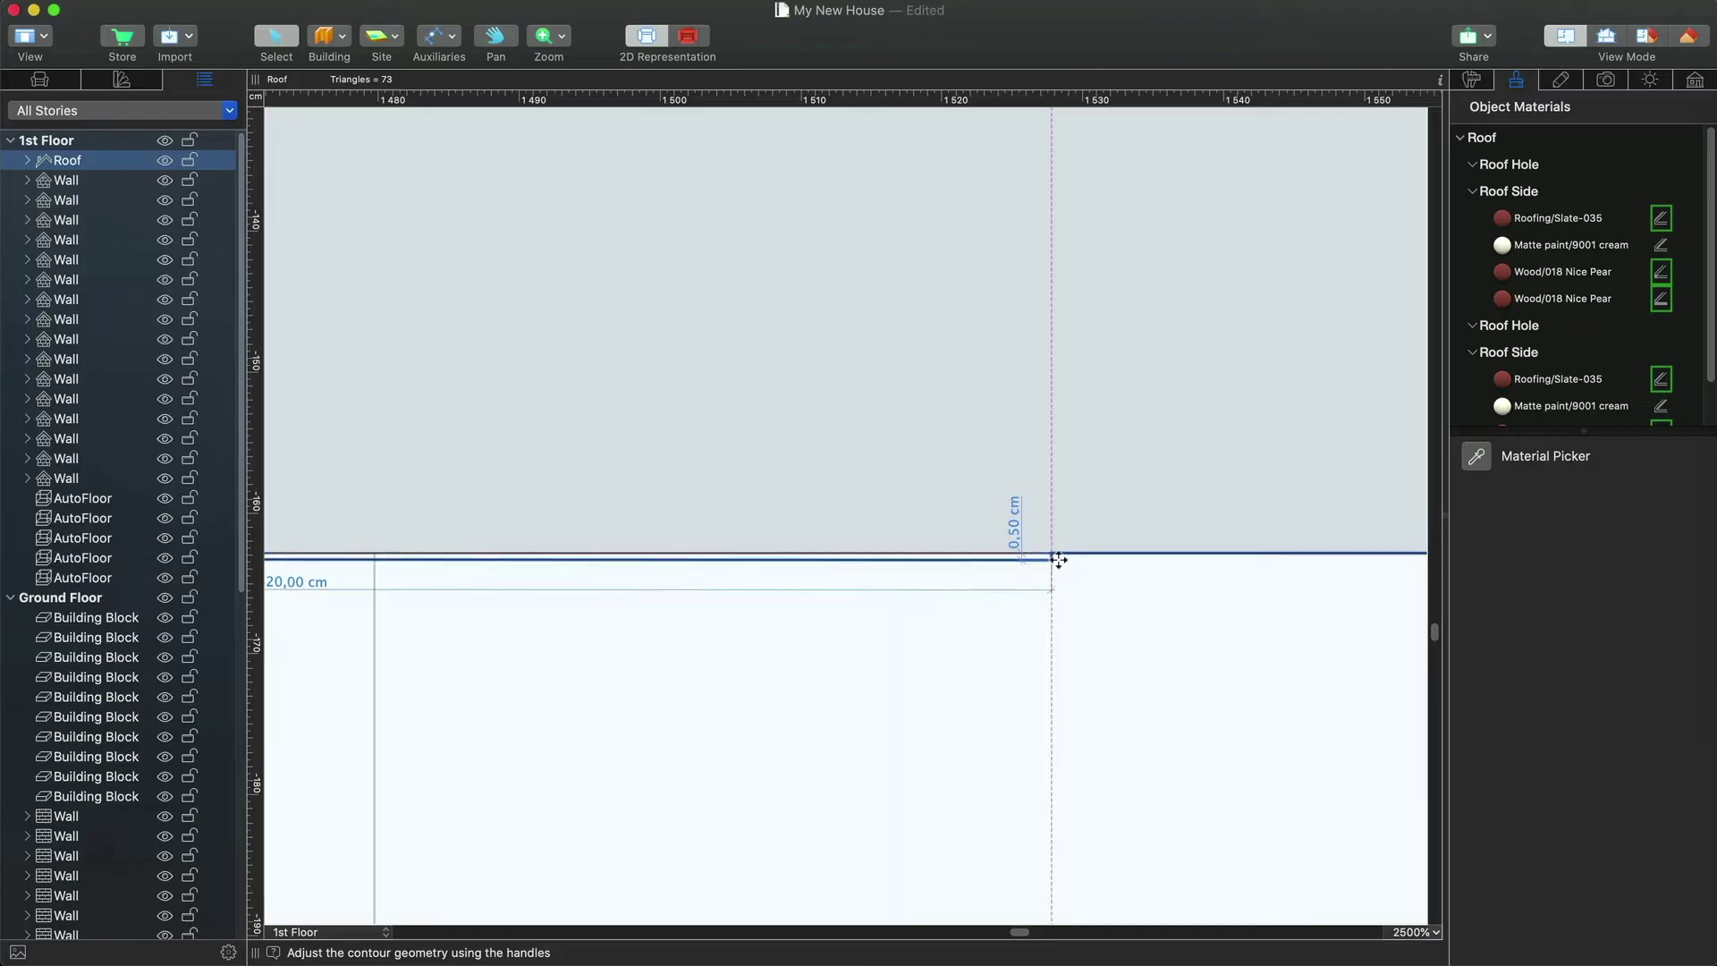
- Add a contour point beside the left-hand one on the lower roof edge and move it directly below that point
scroll(1177, 594, "down", 6)
scroll(742, 591, "up", 6)
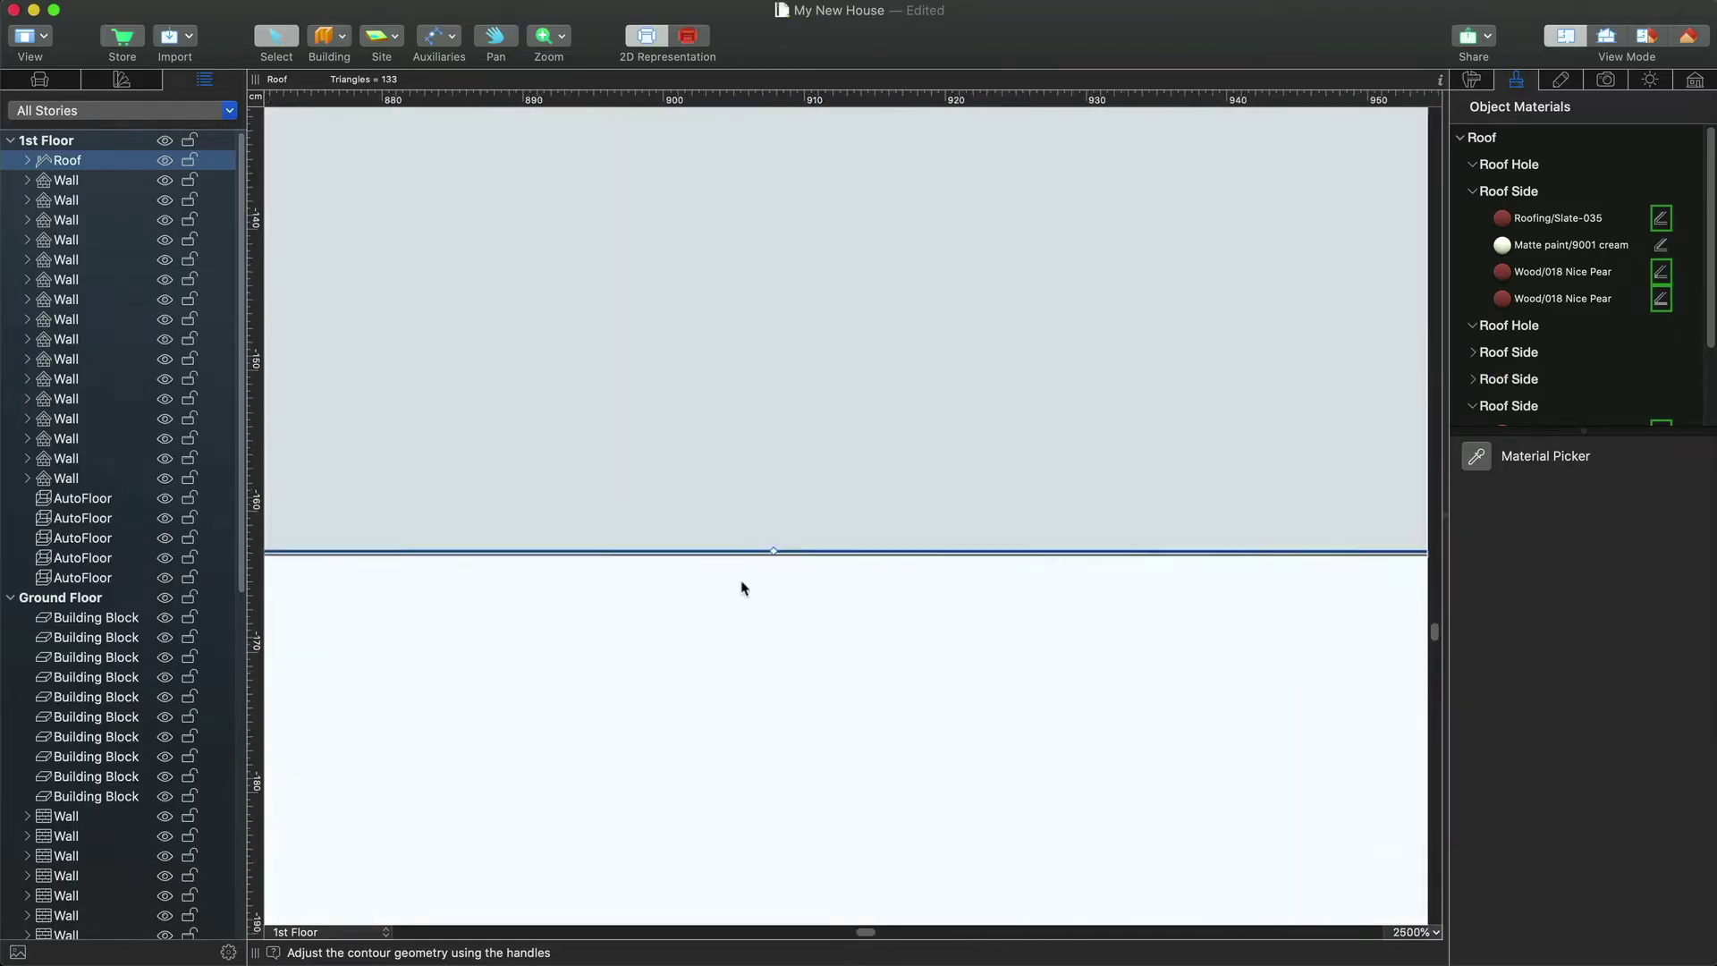
right_click(785, 551)
left_click(818, 662)
mouse_move(785, 552)
left_mouse_down()
mouse_move(804, 568)
mouse_move(770, 562)
left_mouse_up()
scroll(770, 562, "down", 12)
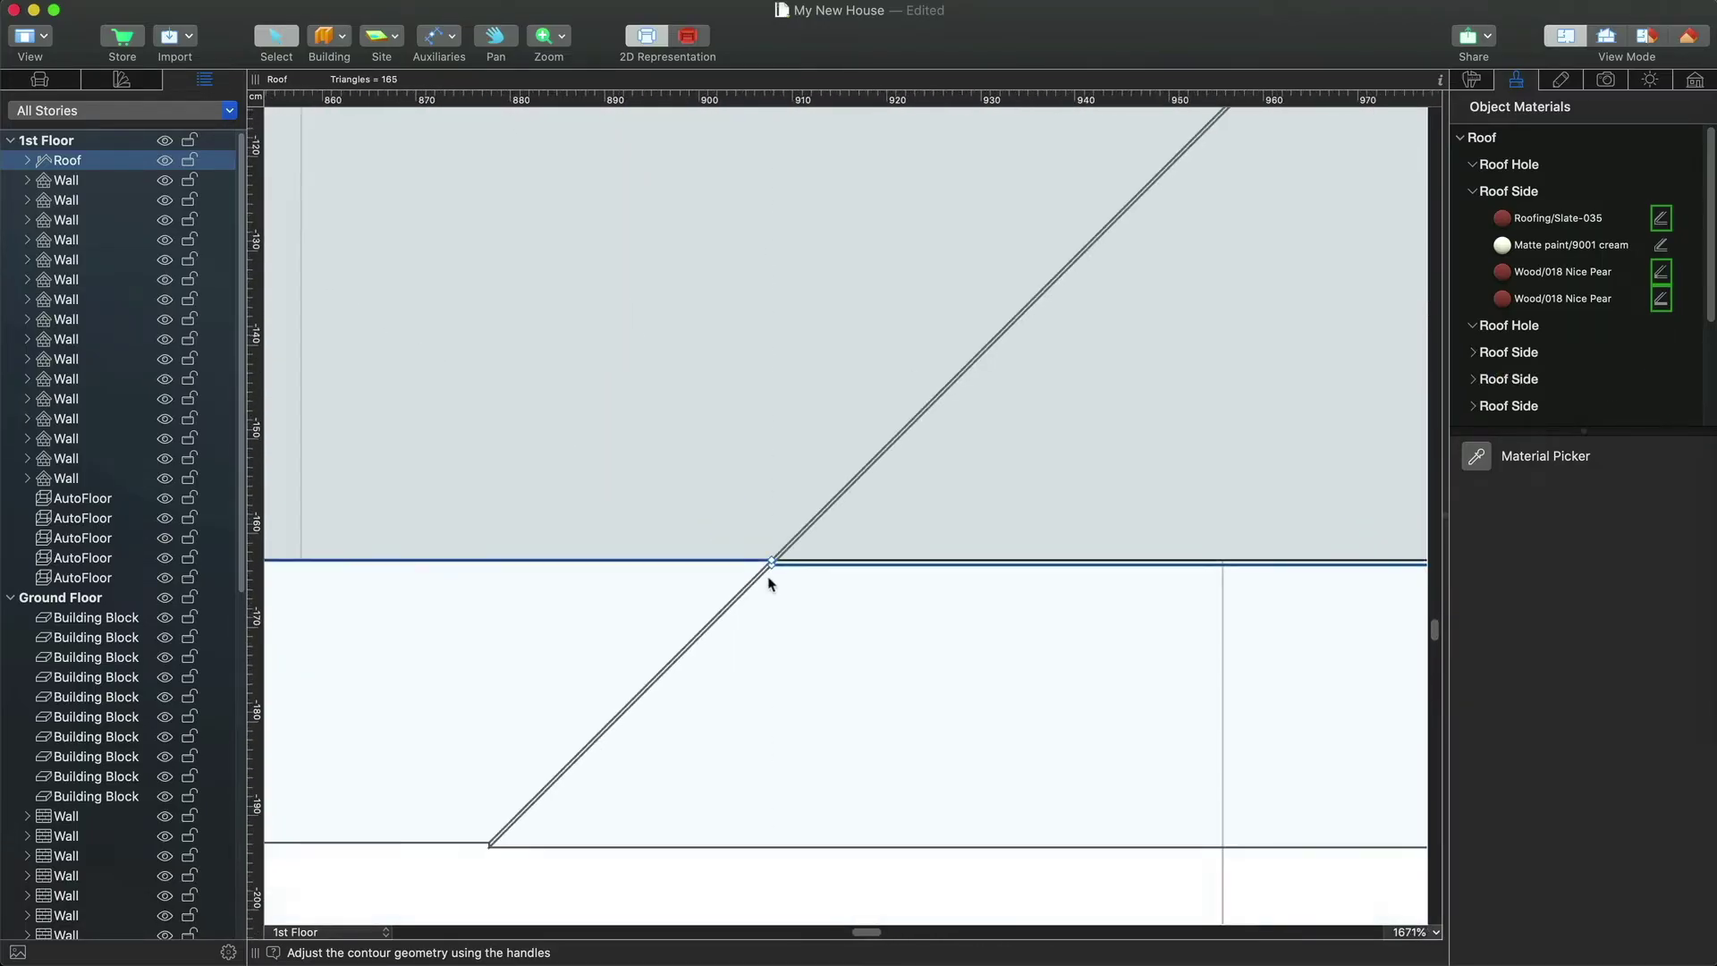
scroll(726, 606, "down", 2)
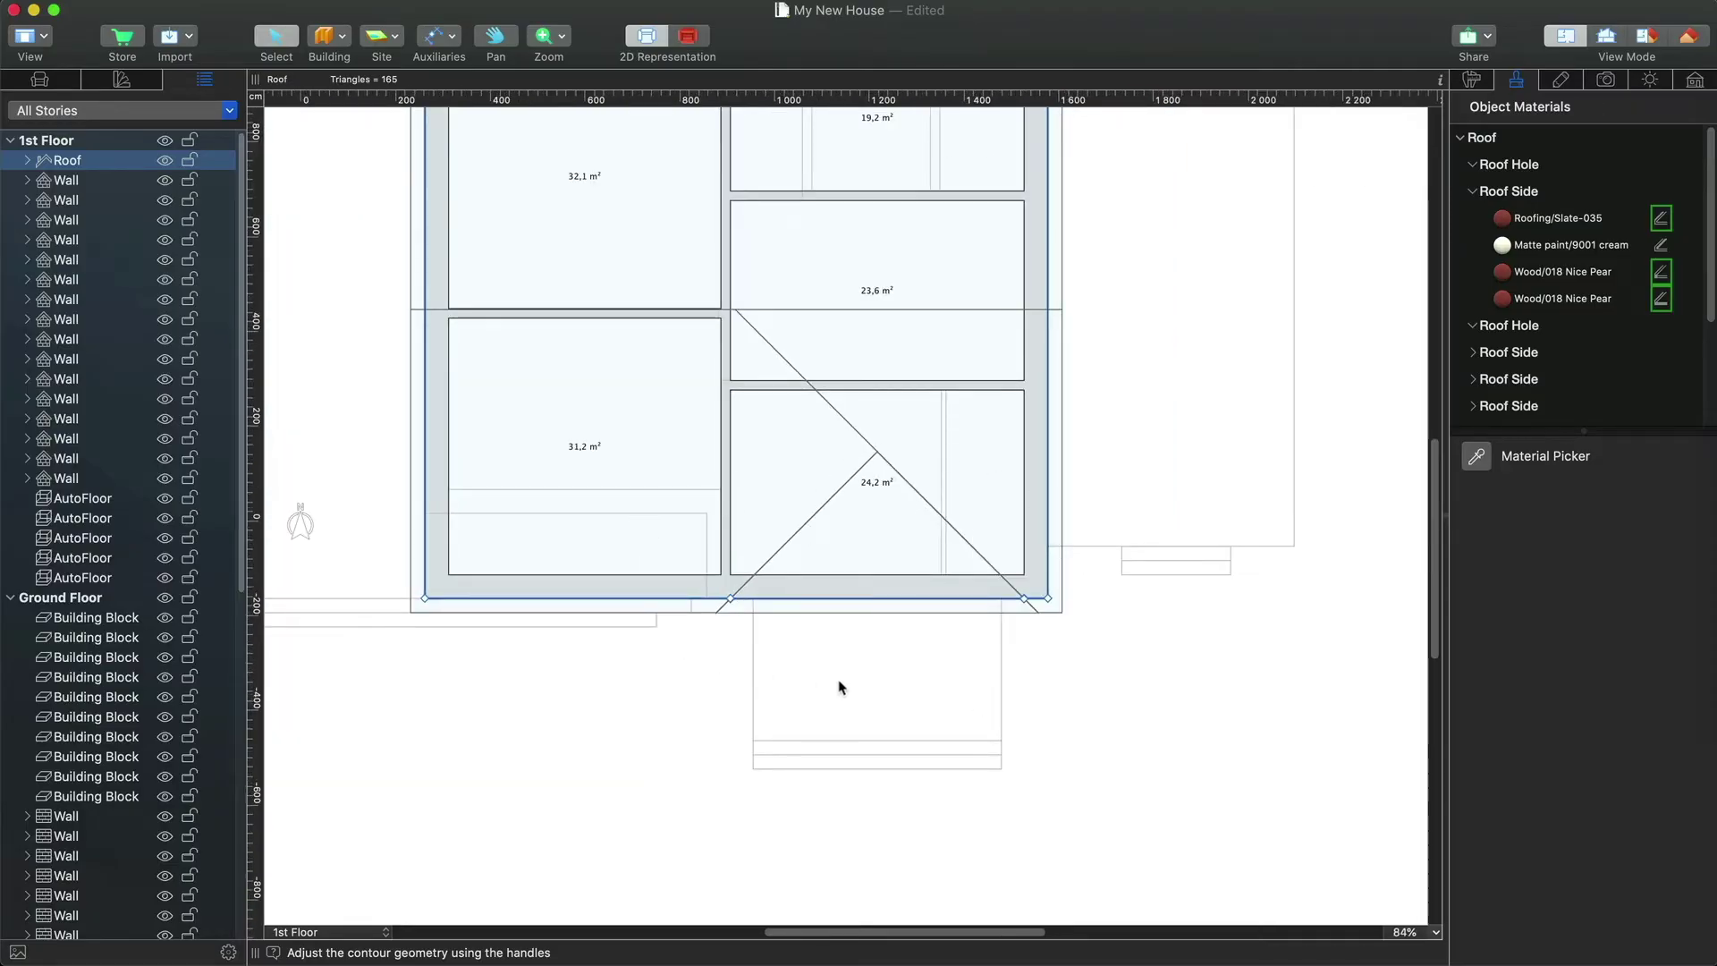
- In the 3D view, change the triangular roof side above the offset edge from a slope to a hole
key("super+4")
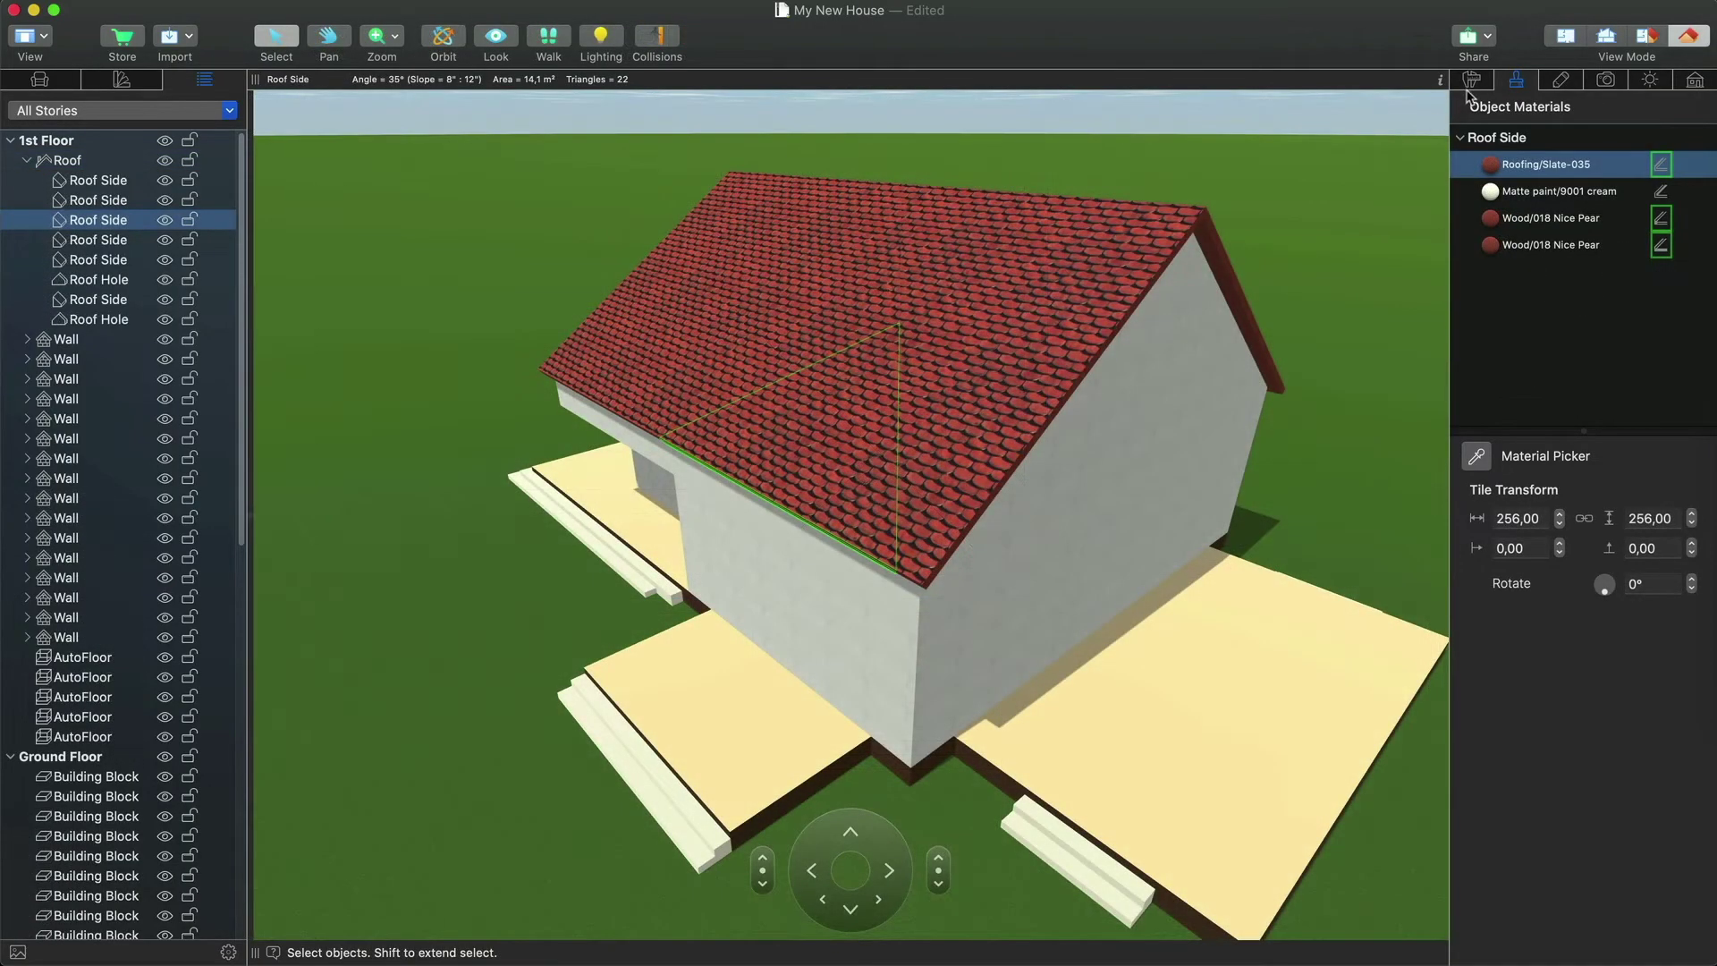
left_click(1472, 83)
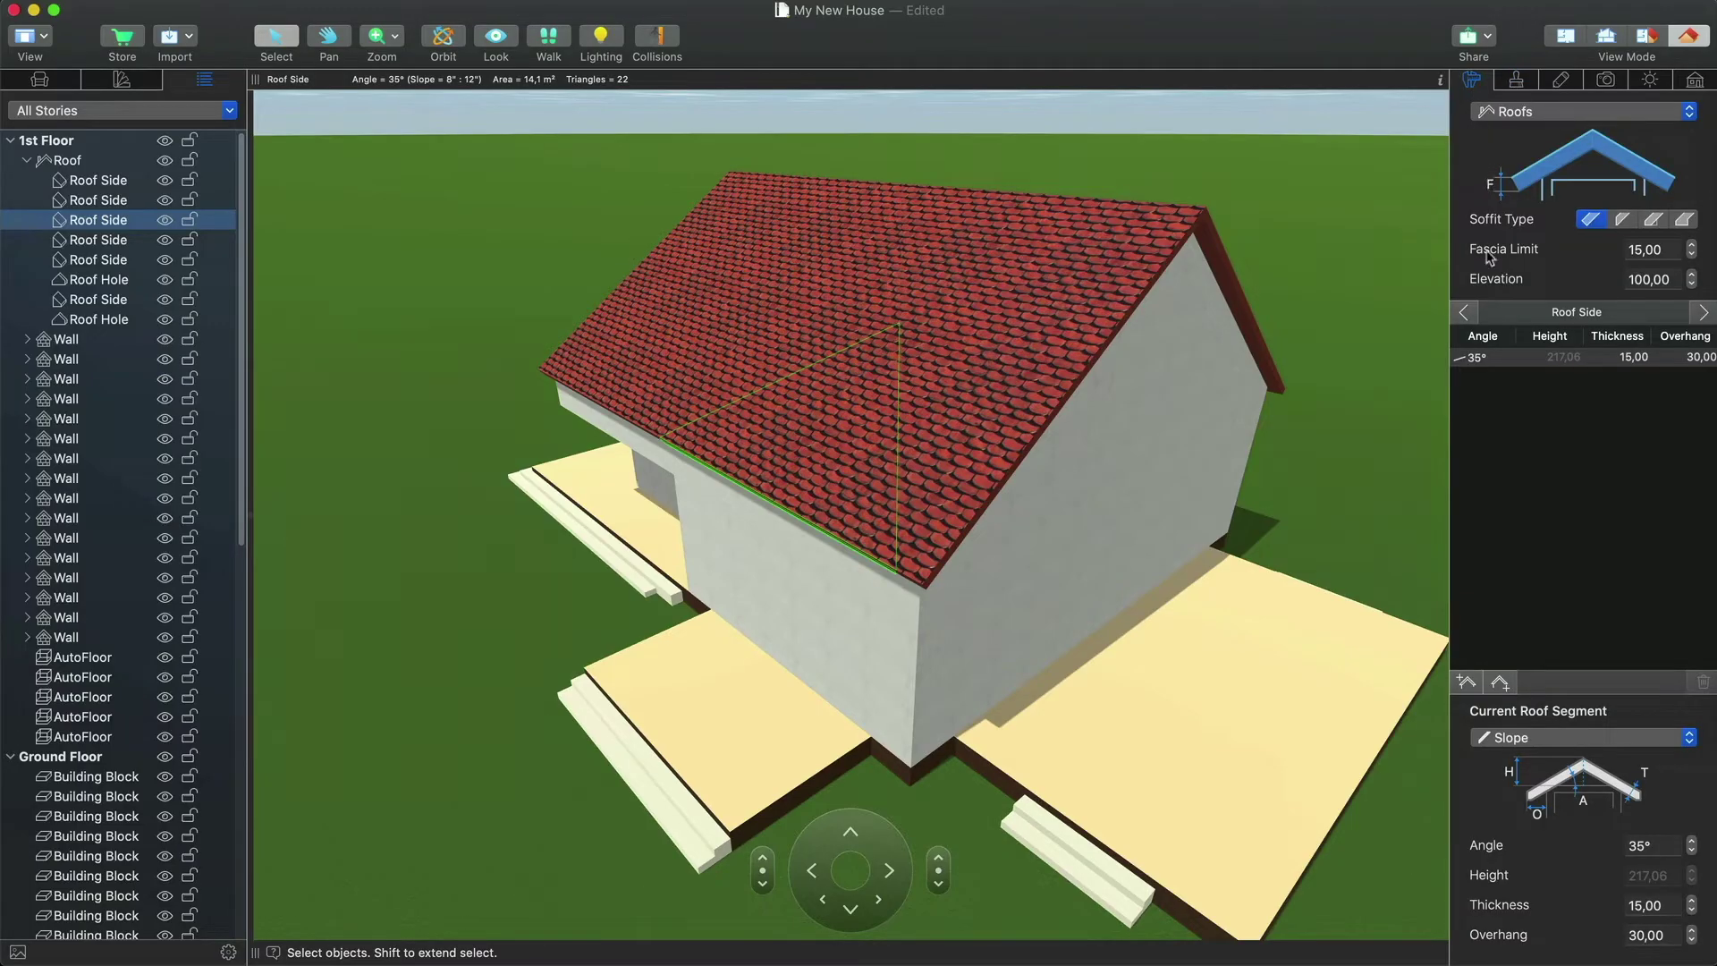
left_click(1612, 737)
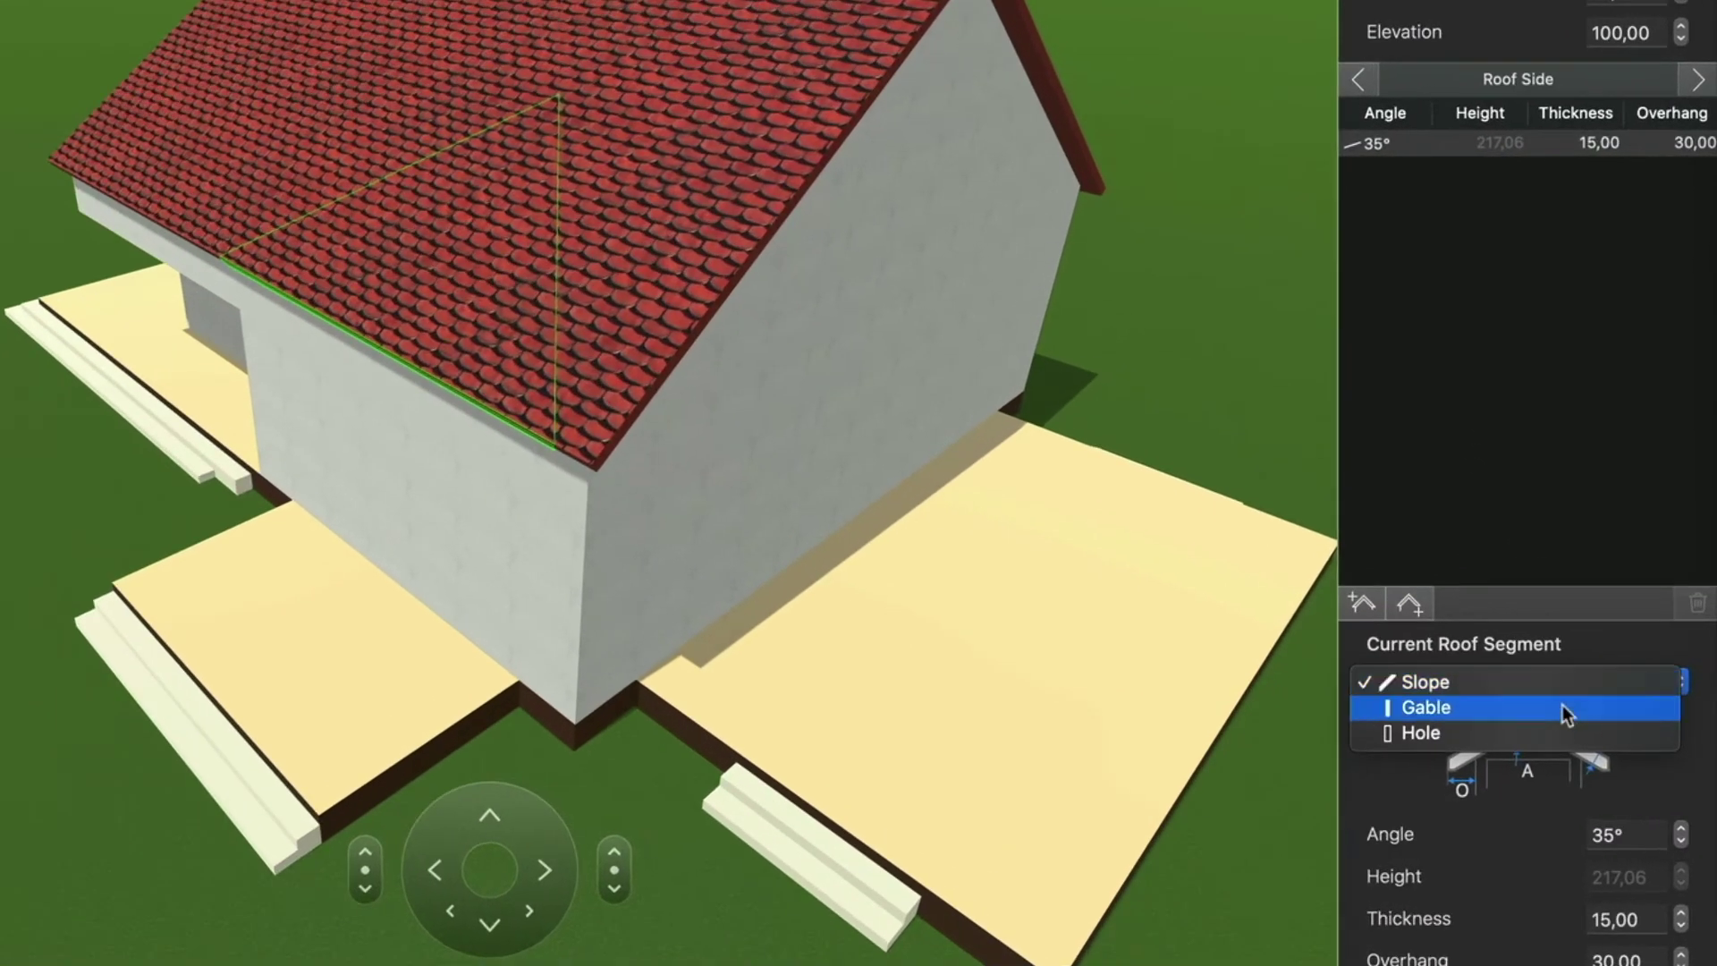
left_click(1564, 739)
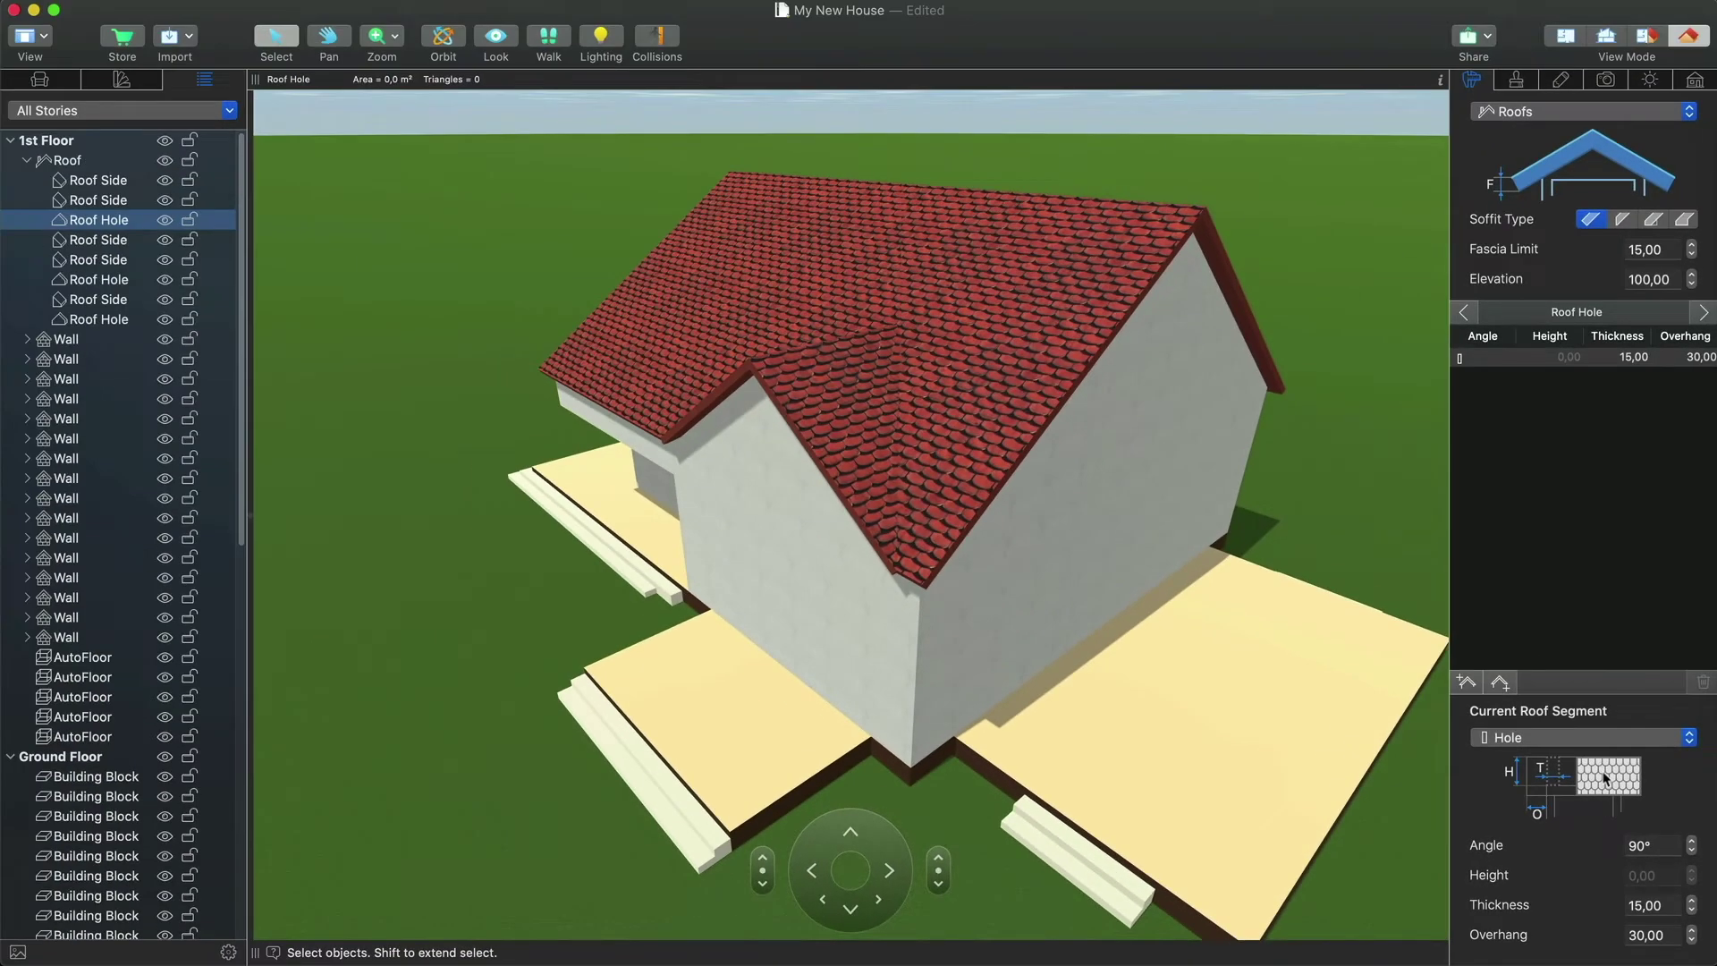
- Show plan and 3D together and set the slope angle of the two roof sides beside the new opening to 54°
left_click(1645, 36)
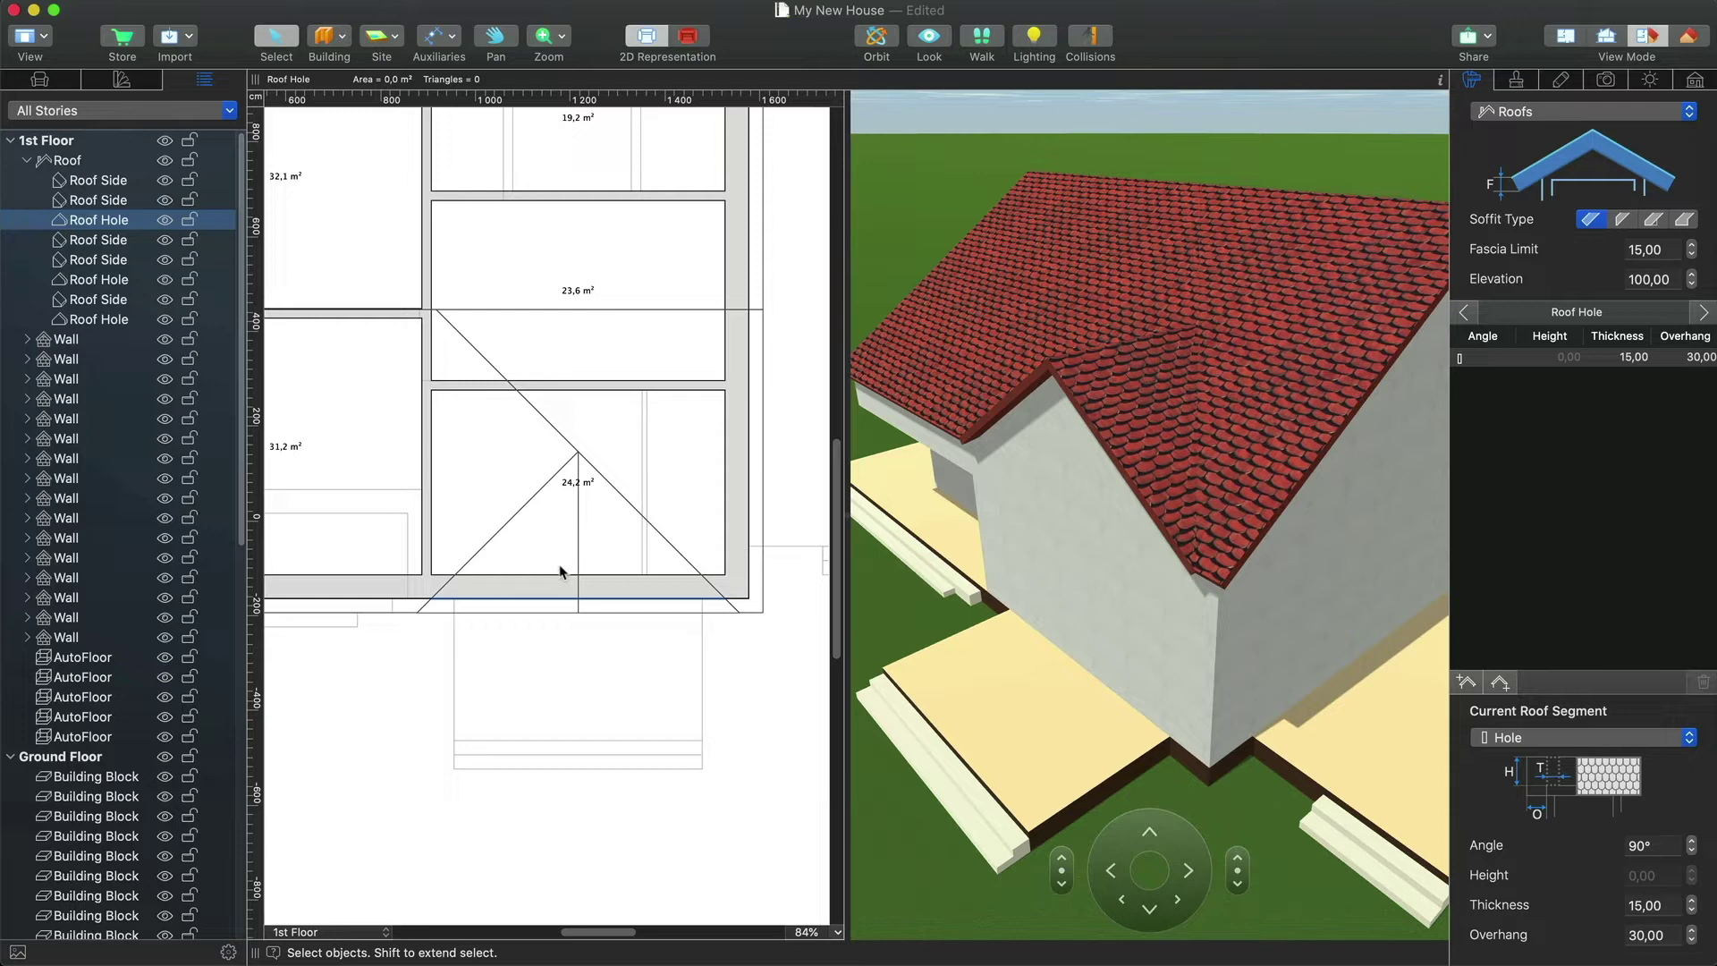
left_click(1037, 383)
left_click(1115, 396, "shift")
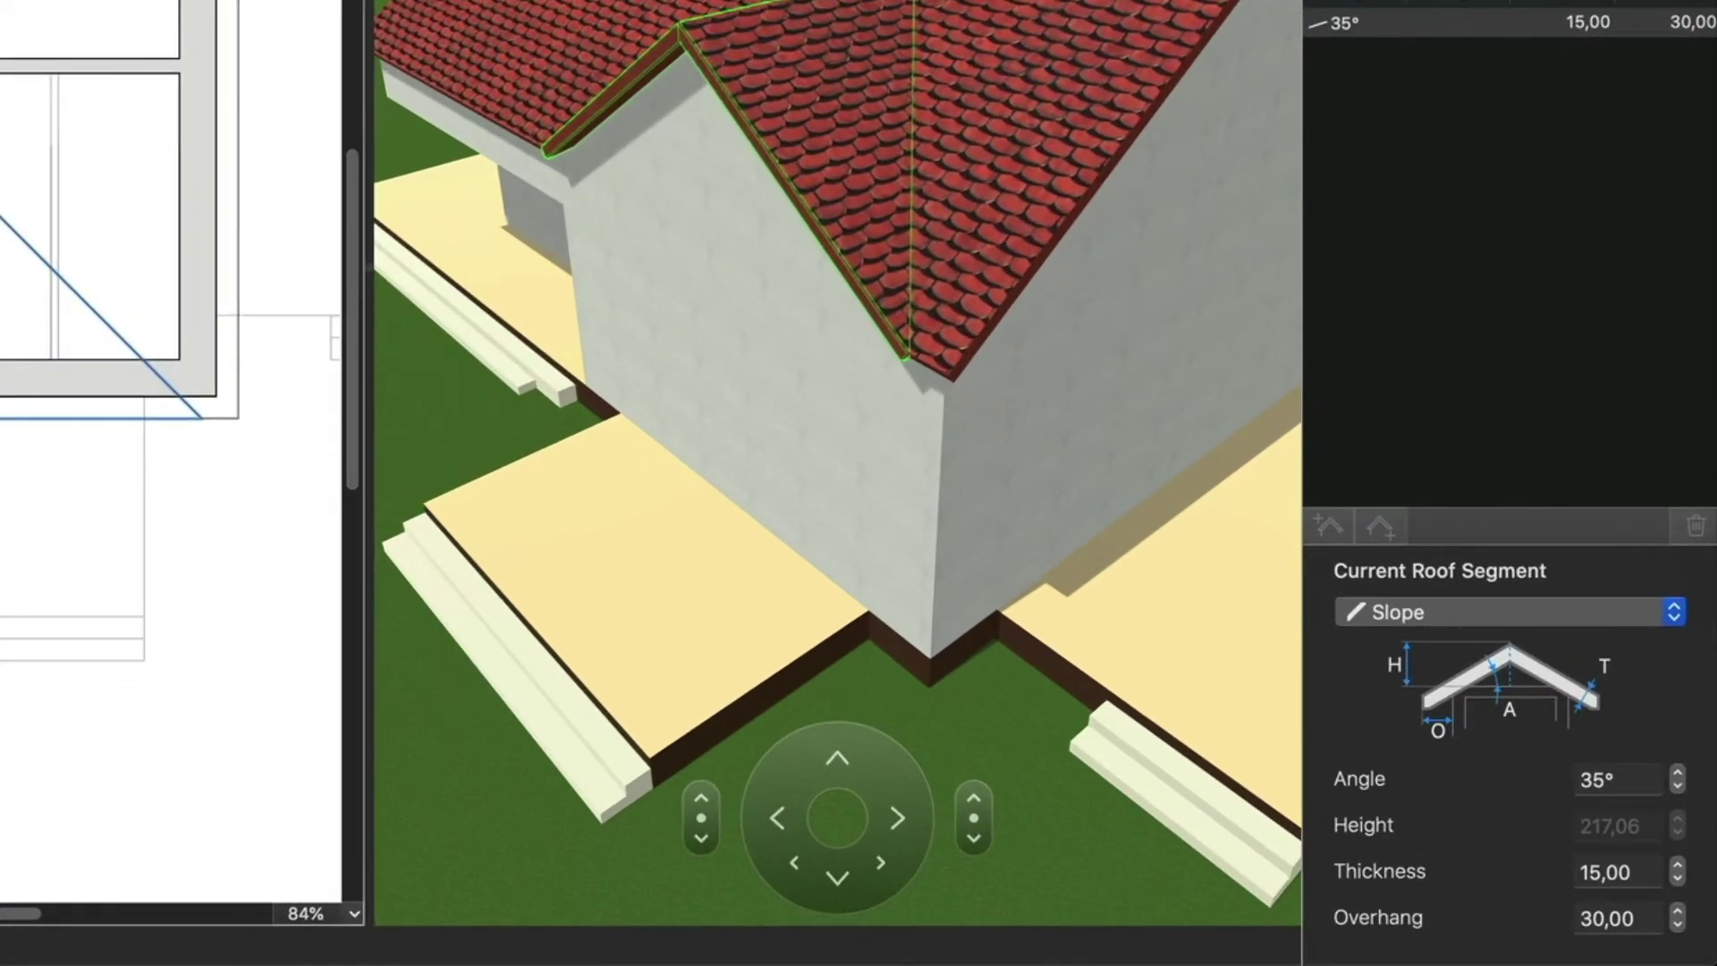
left_click_drag(1679, 775, 1679, 775)
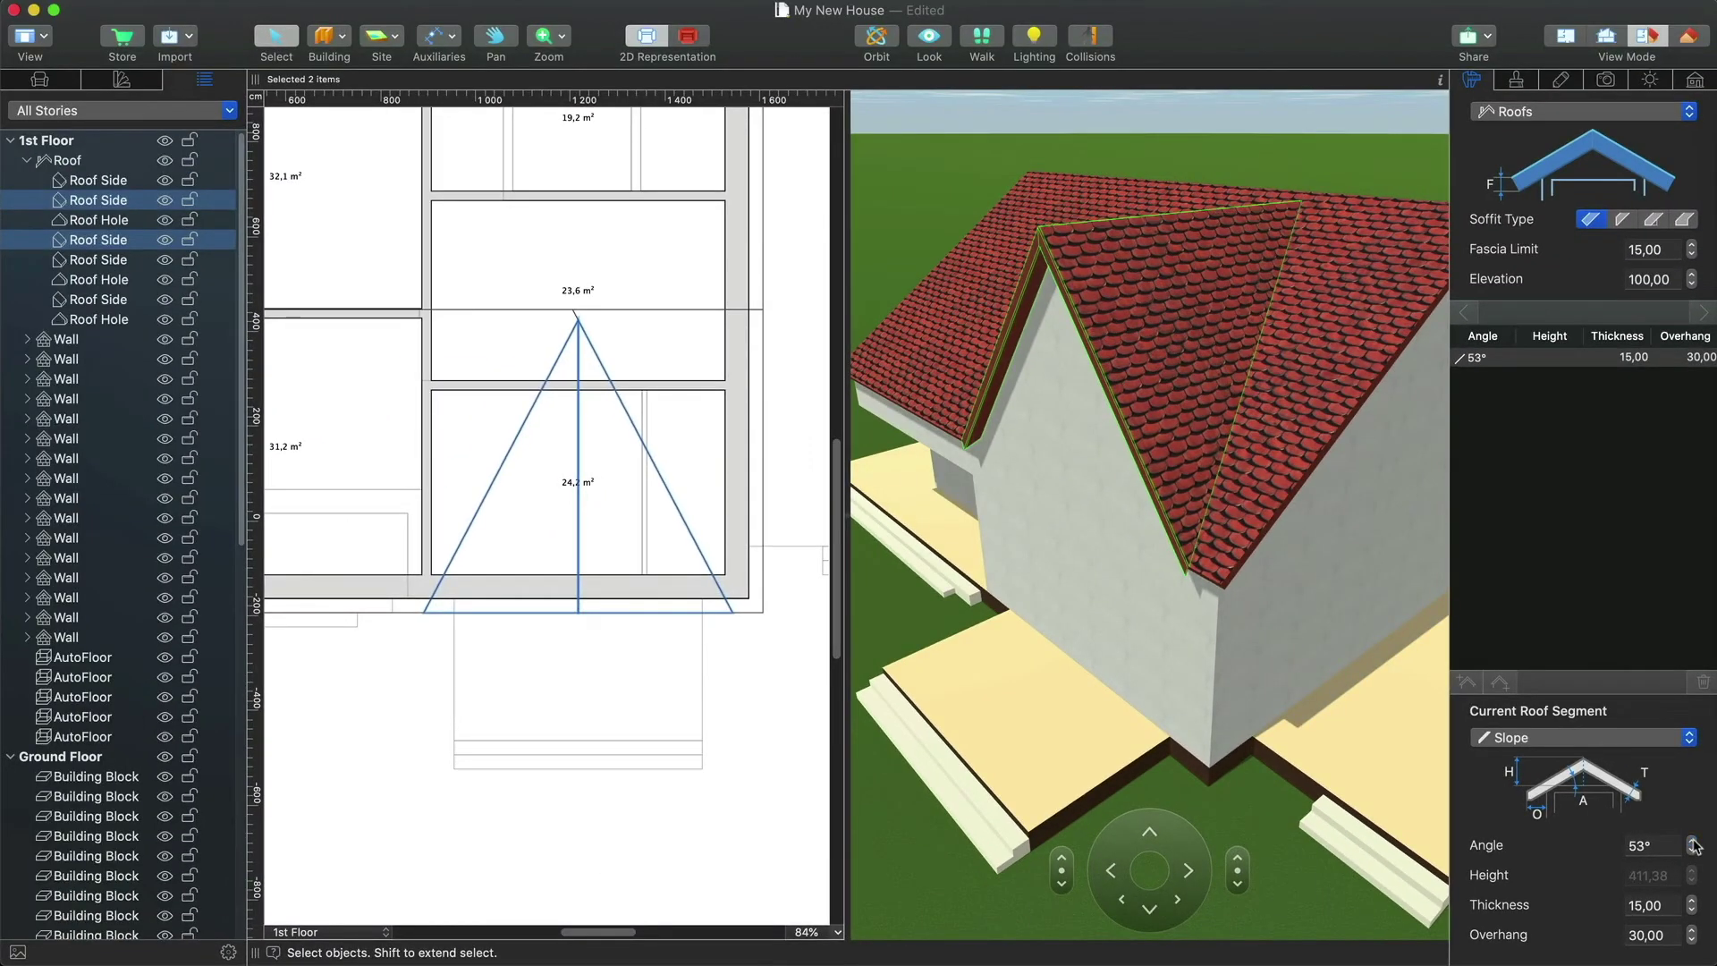
left_click_drag(1693, 843, 1693, 842)
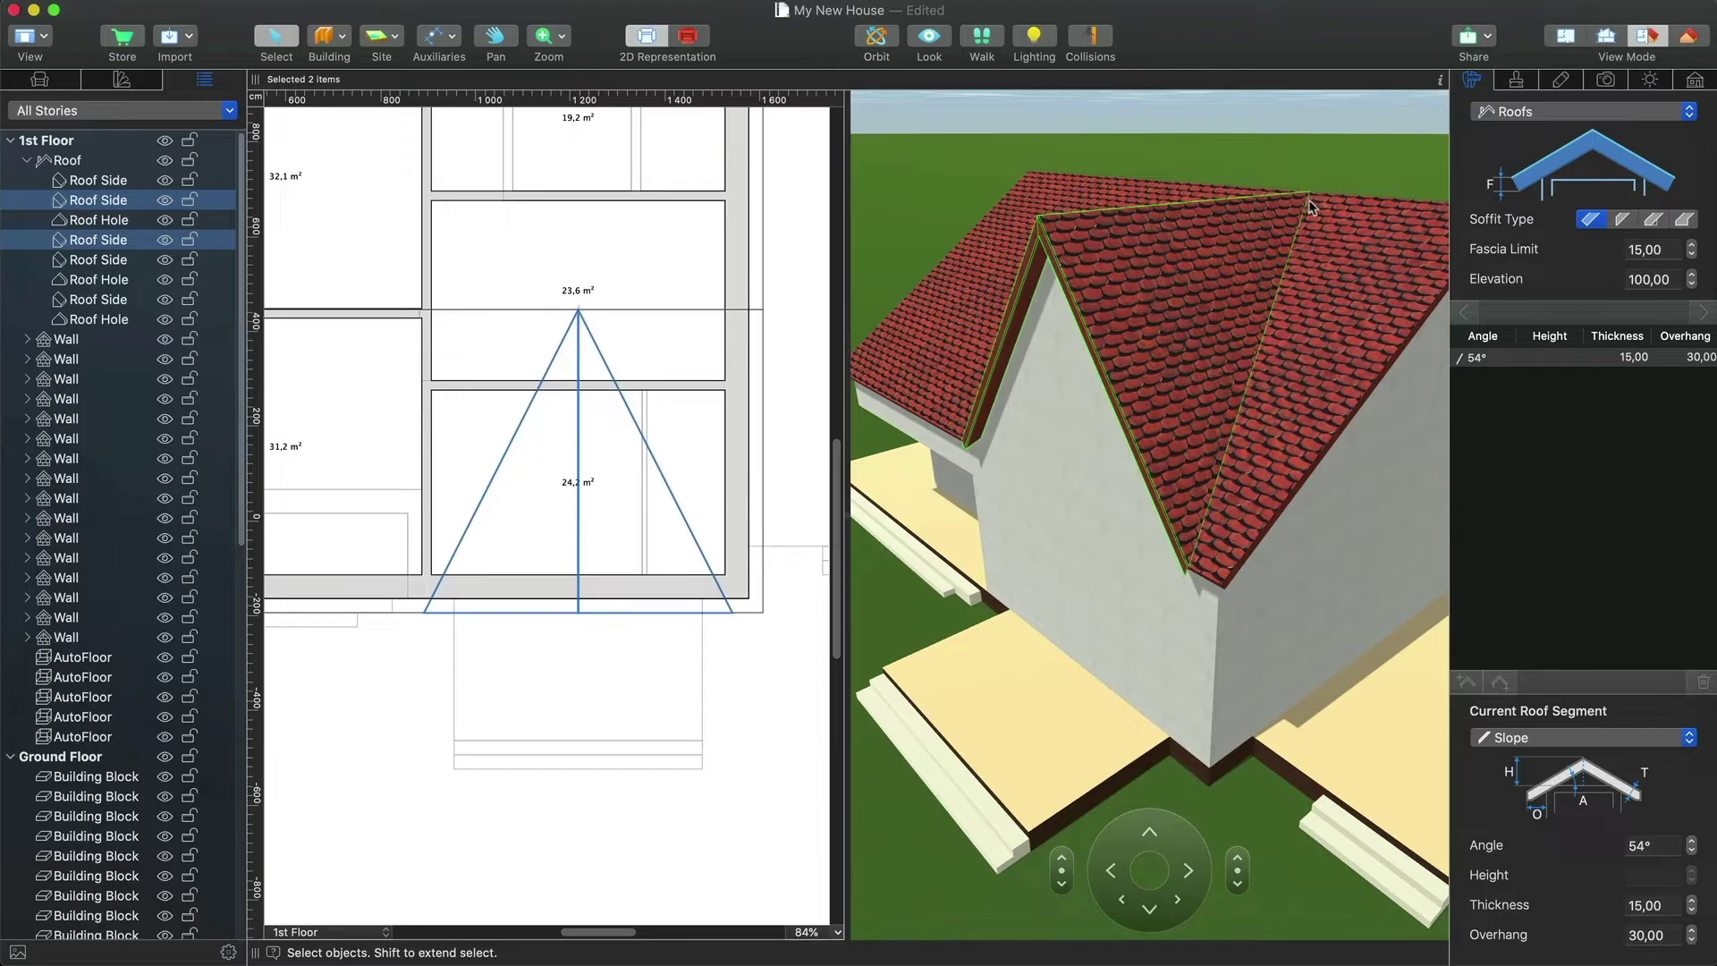
- On the Ground Floor, draw a rectangular roof over the full outline of the 52,0 m² terrace
left_click_drag(1314, 199, 372, 943)
left_click(370, 934)
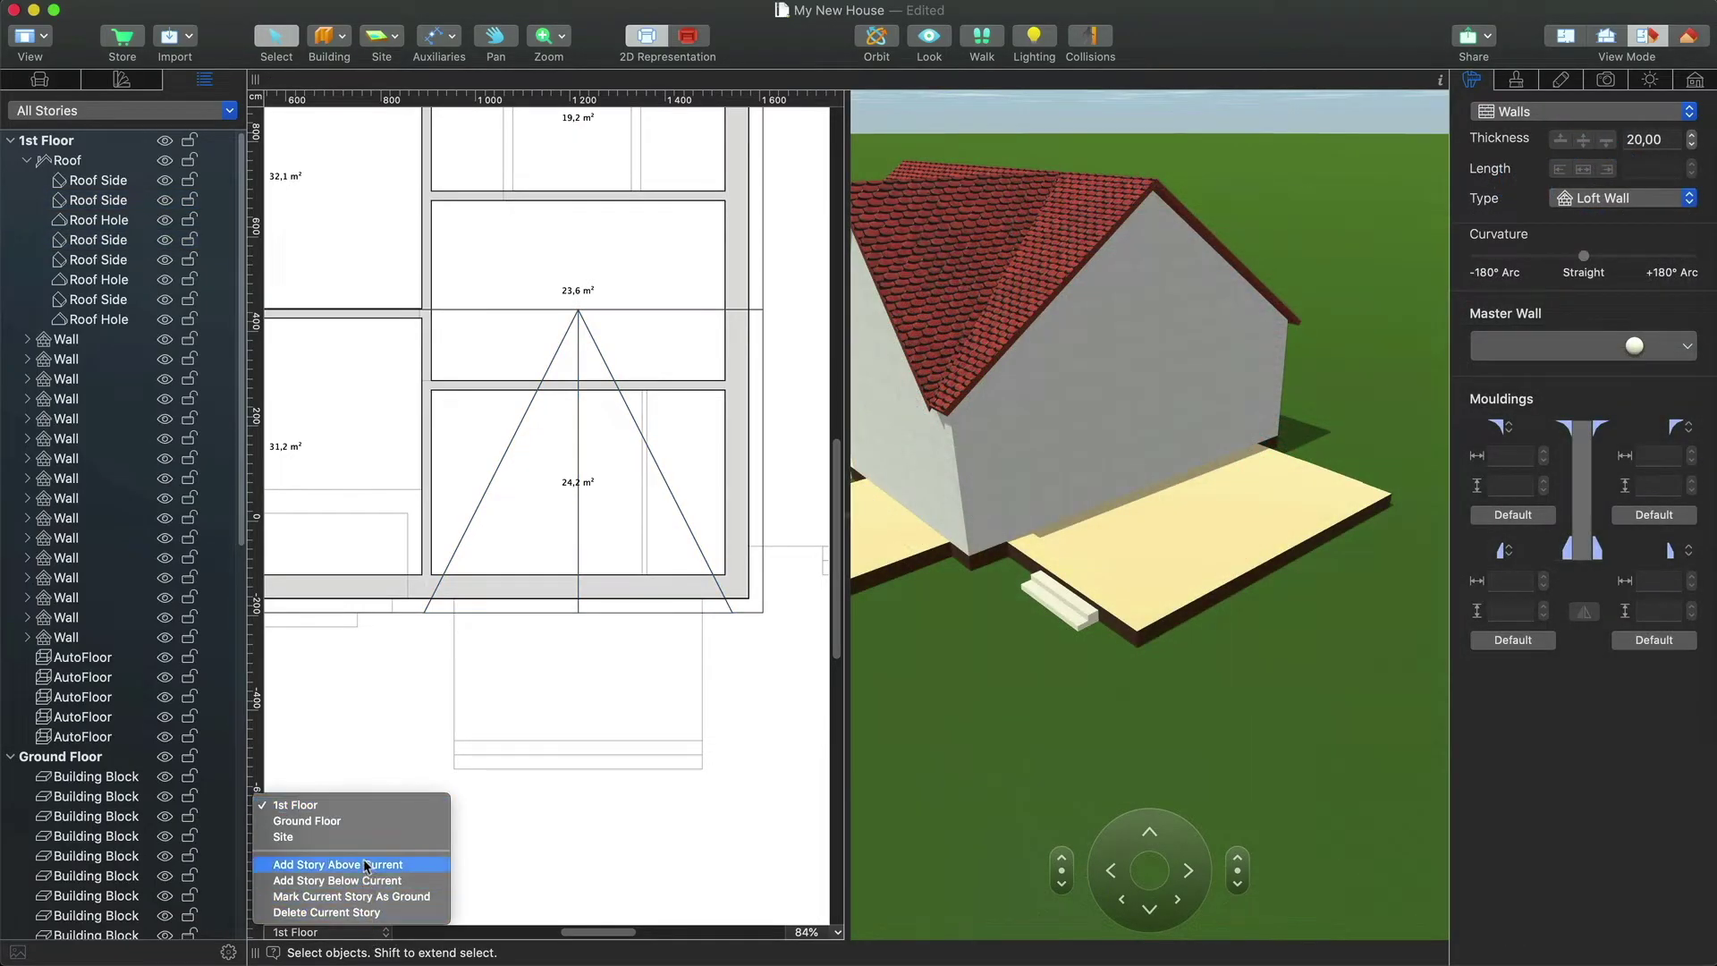
left_click(364, 821)
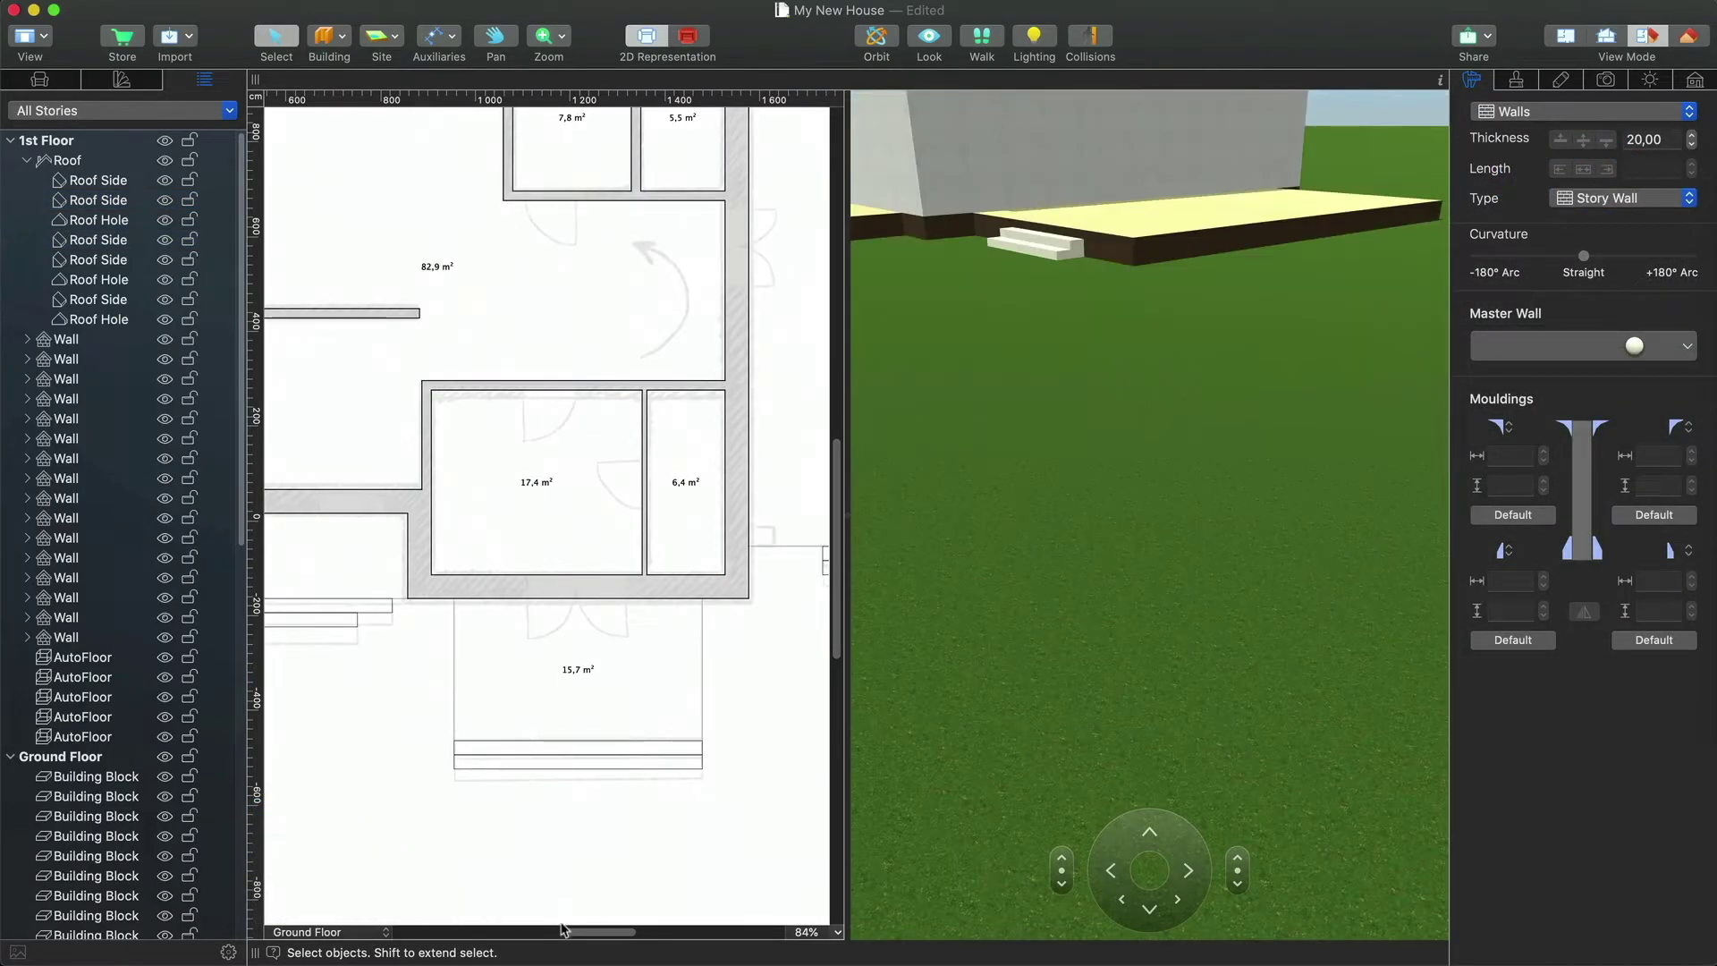
scroll(499, 615, "right", 5)
scroll(499, 616, "up", 3)
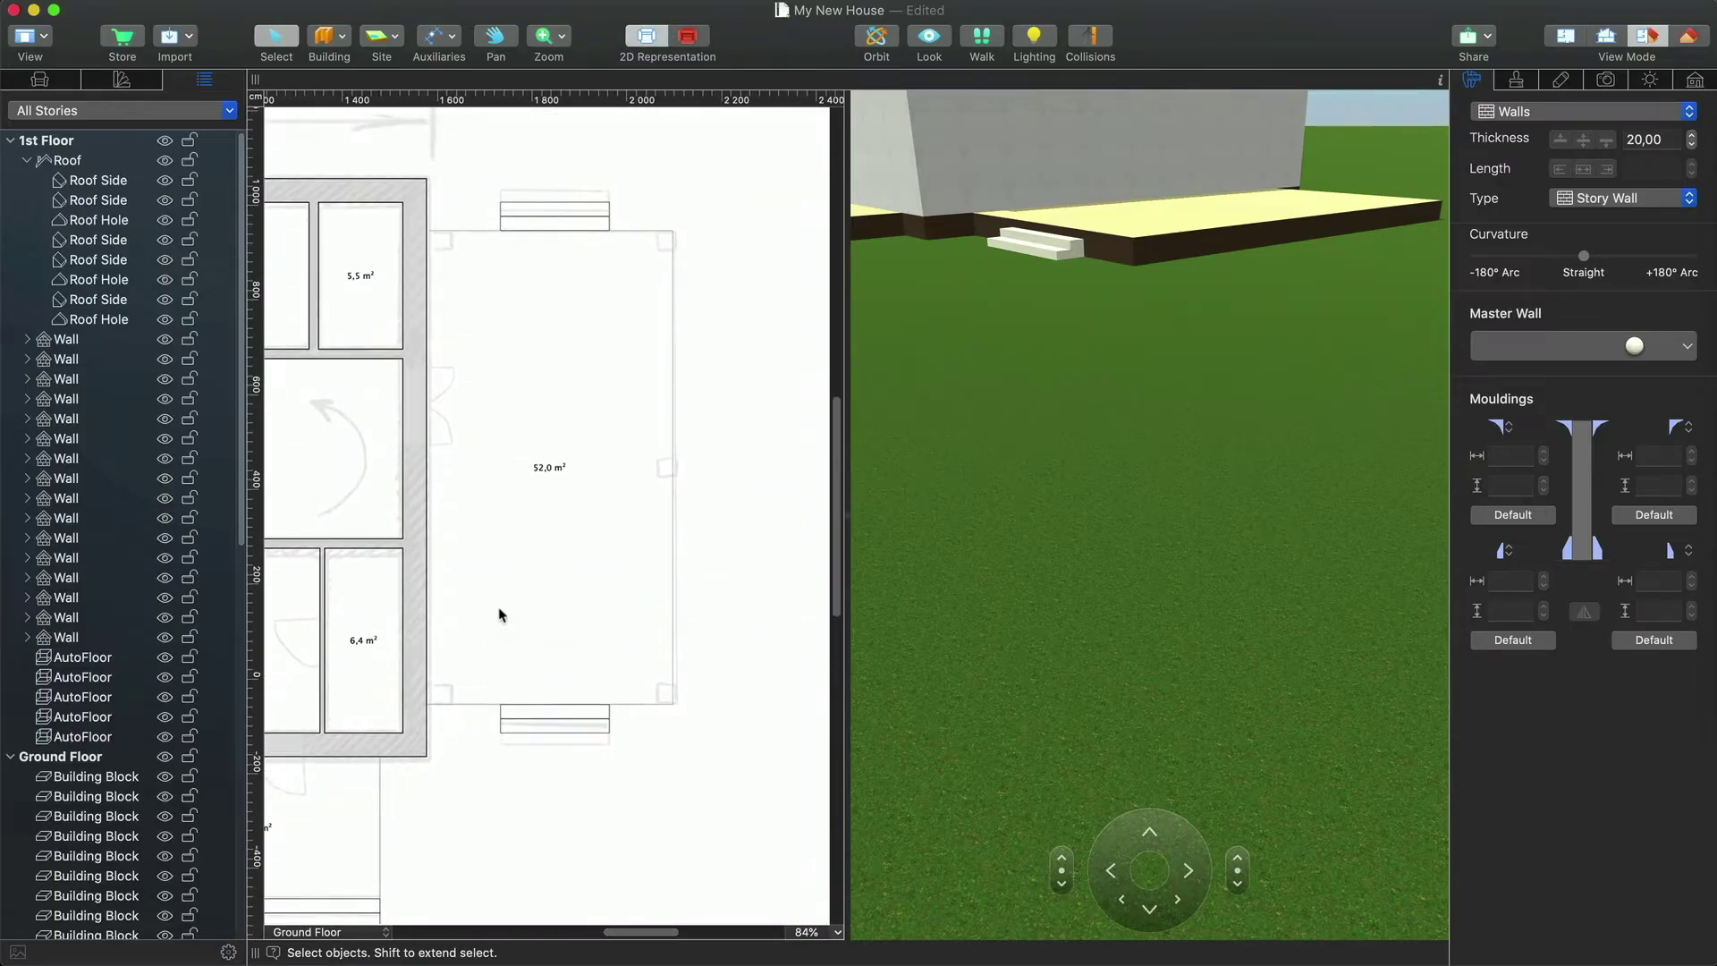
scroll(510, 617, "up", 3)
scroll(1155, 519, "down", 5)
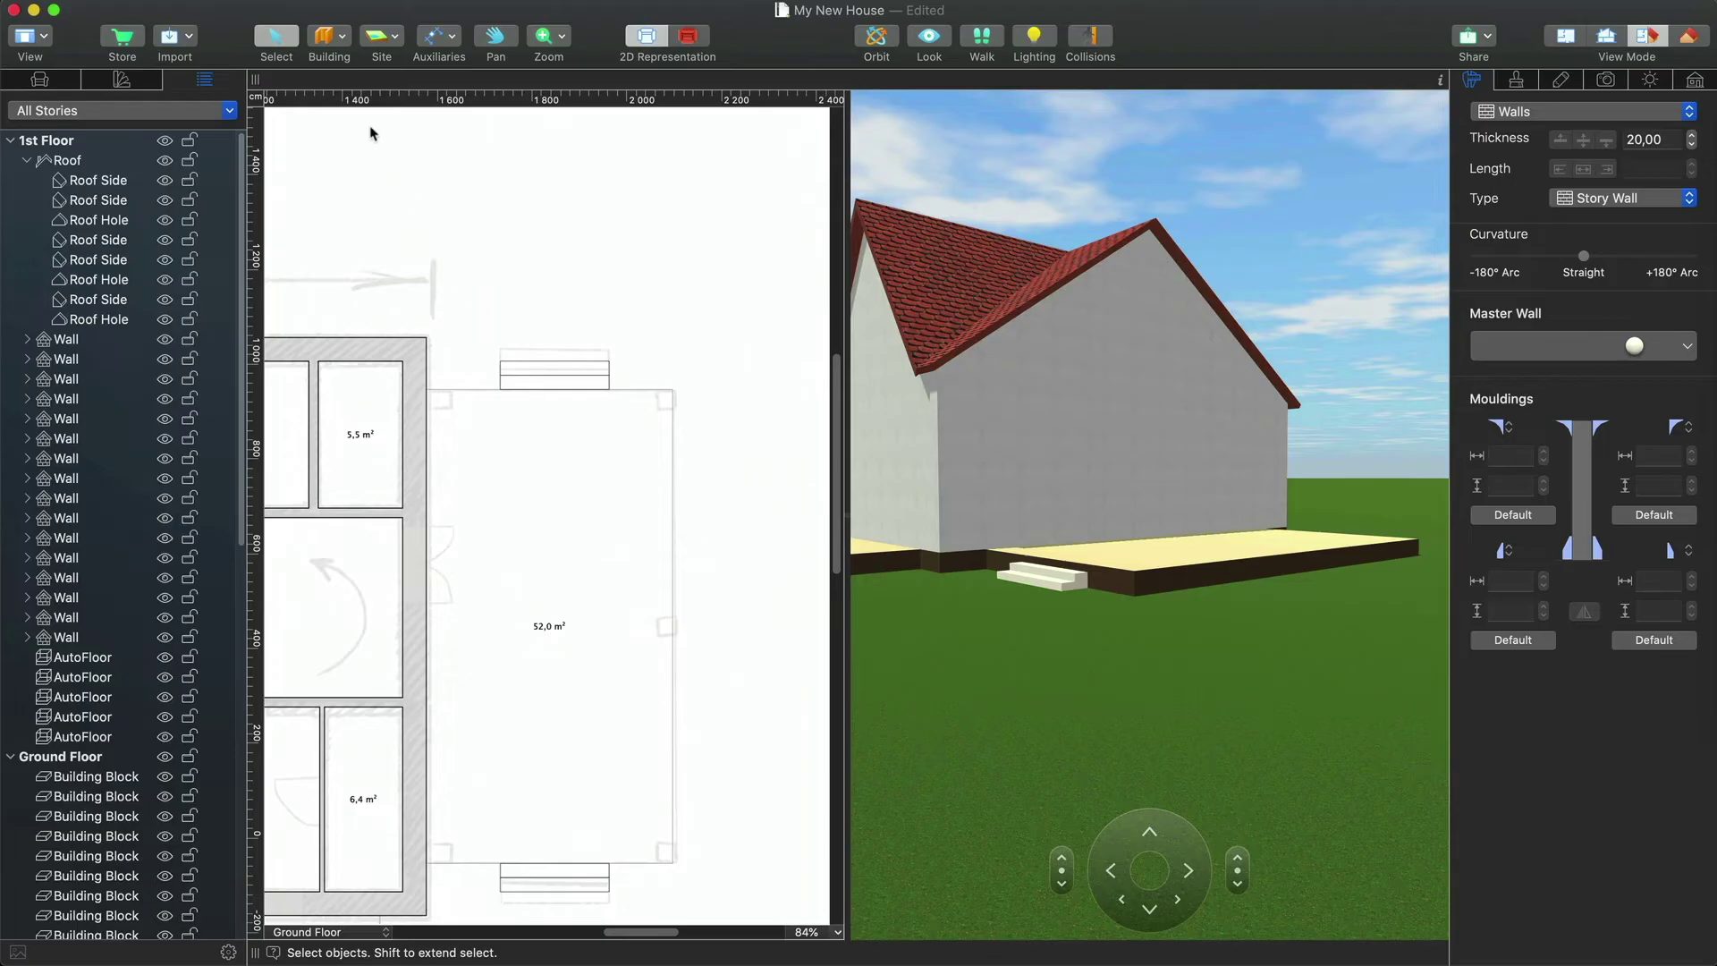
left_click(324, 36)
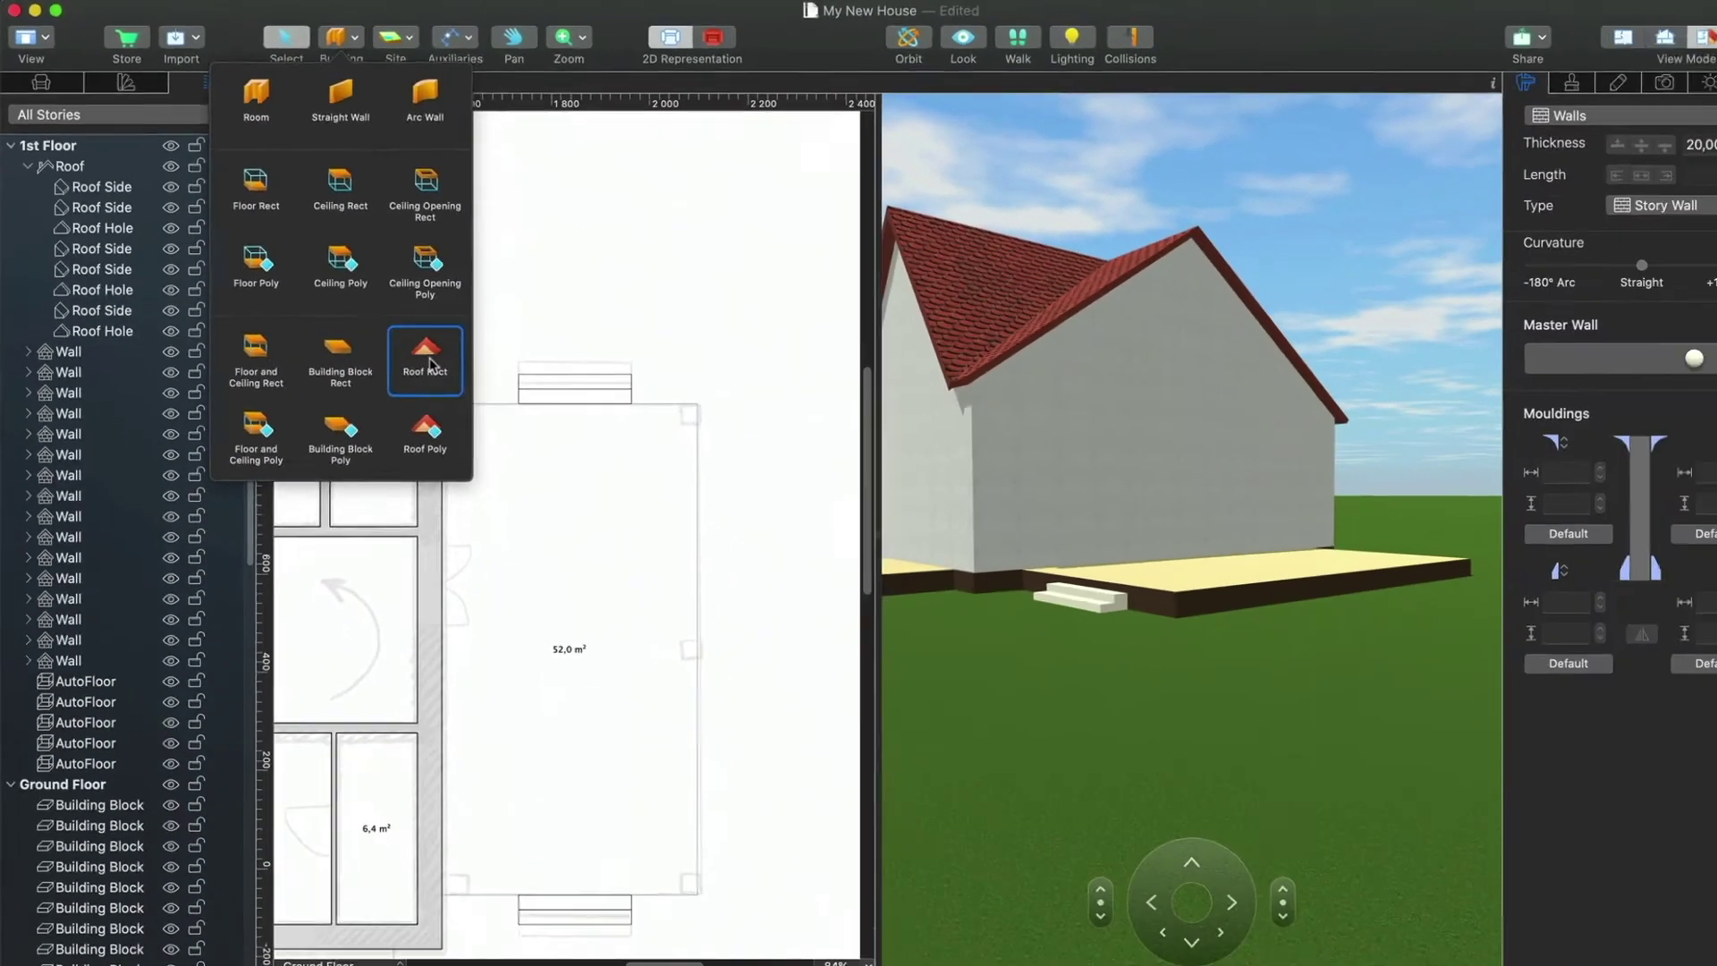
left_click(426, 358)
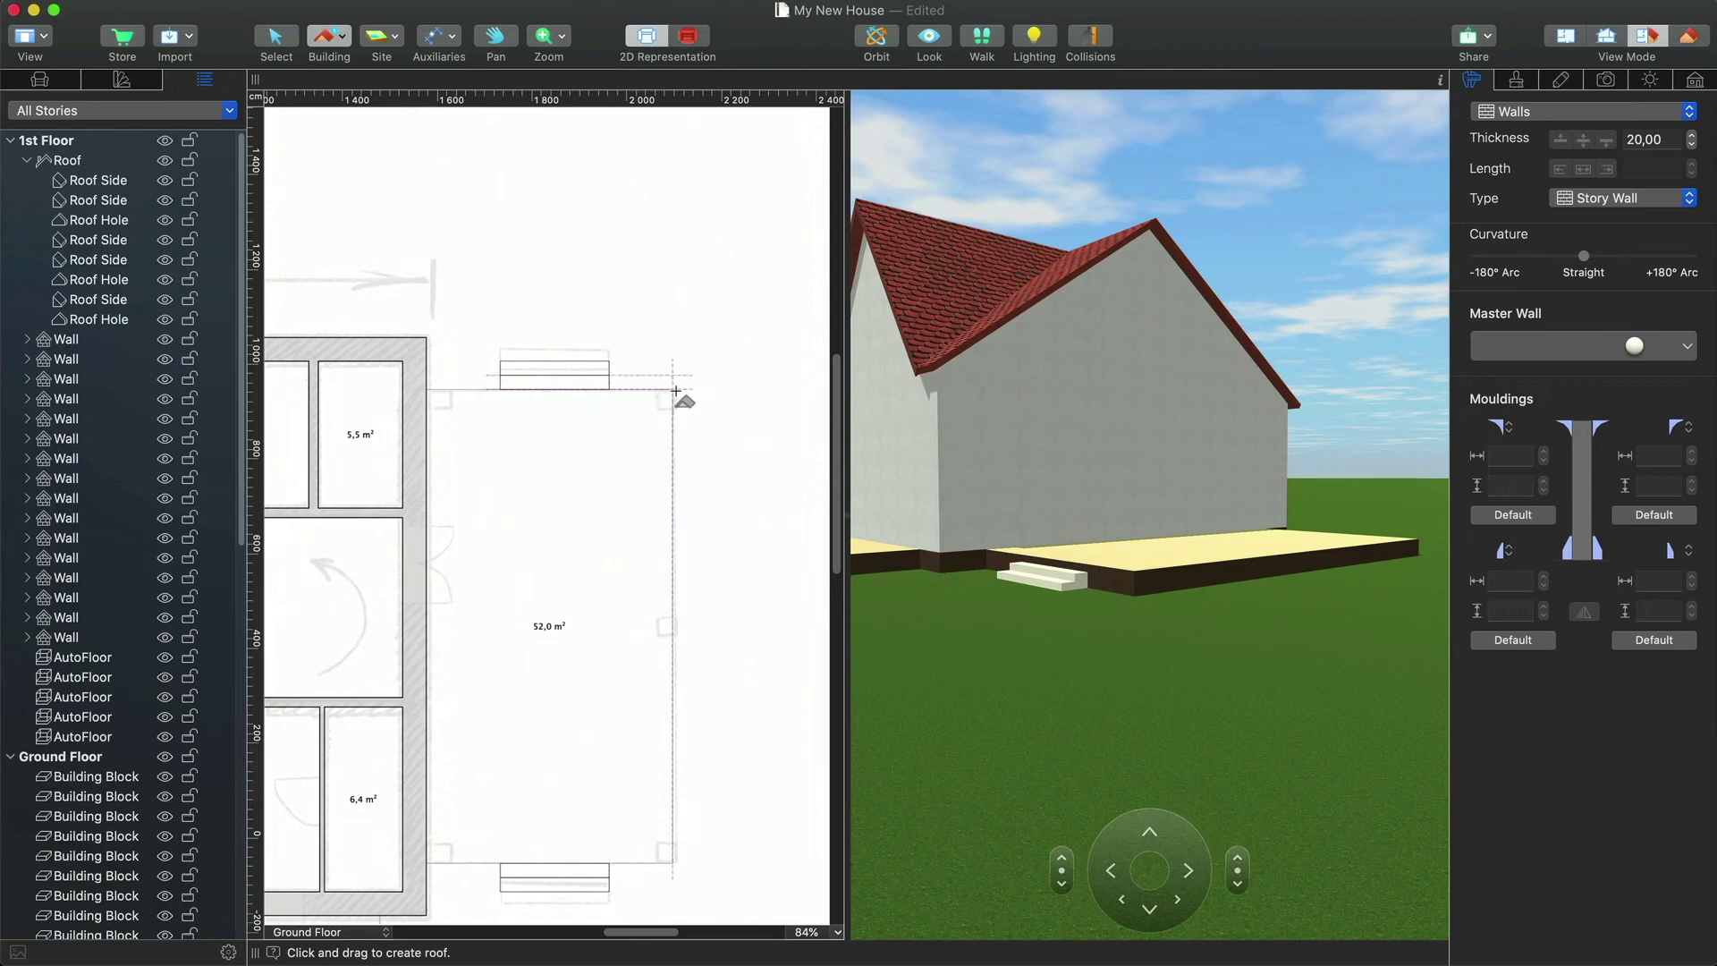
left_click_drag(675, 390, 626, 491)
left_click_drag(498, 774, 431, 861)
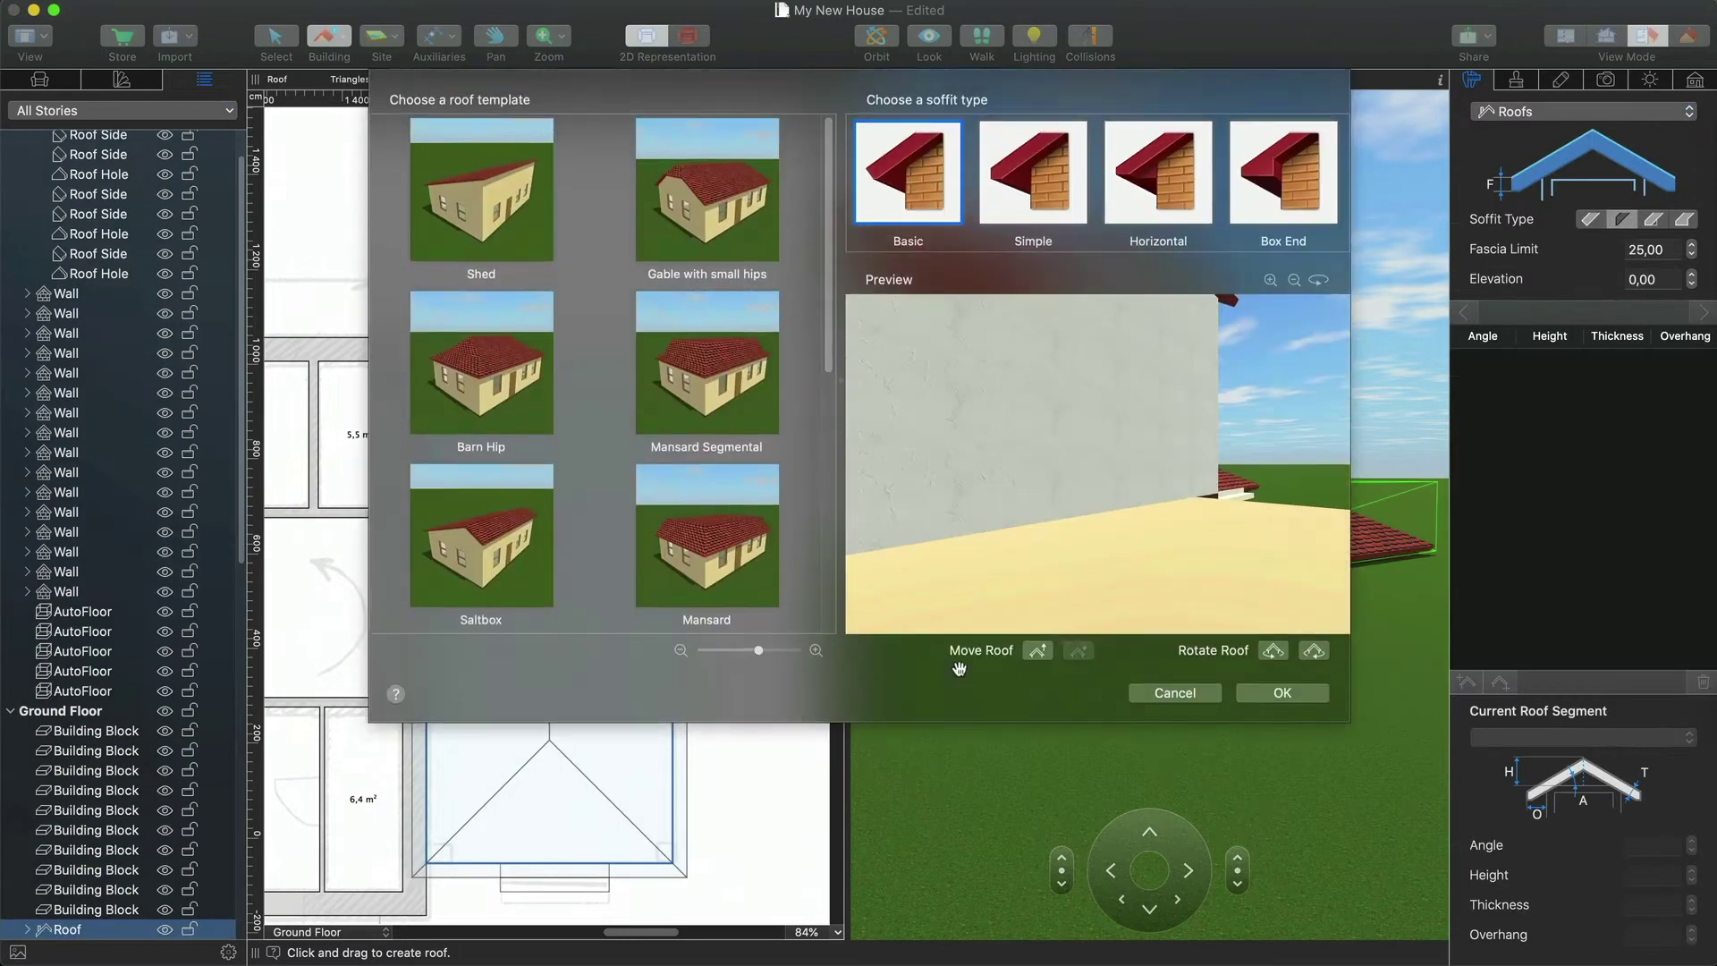
- Apply the Gable template to the terrace roof and rotate it so the ridge runs perpendicular to the house wall
left_click_drag(1256, 462, 971, 501)
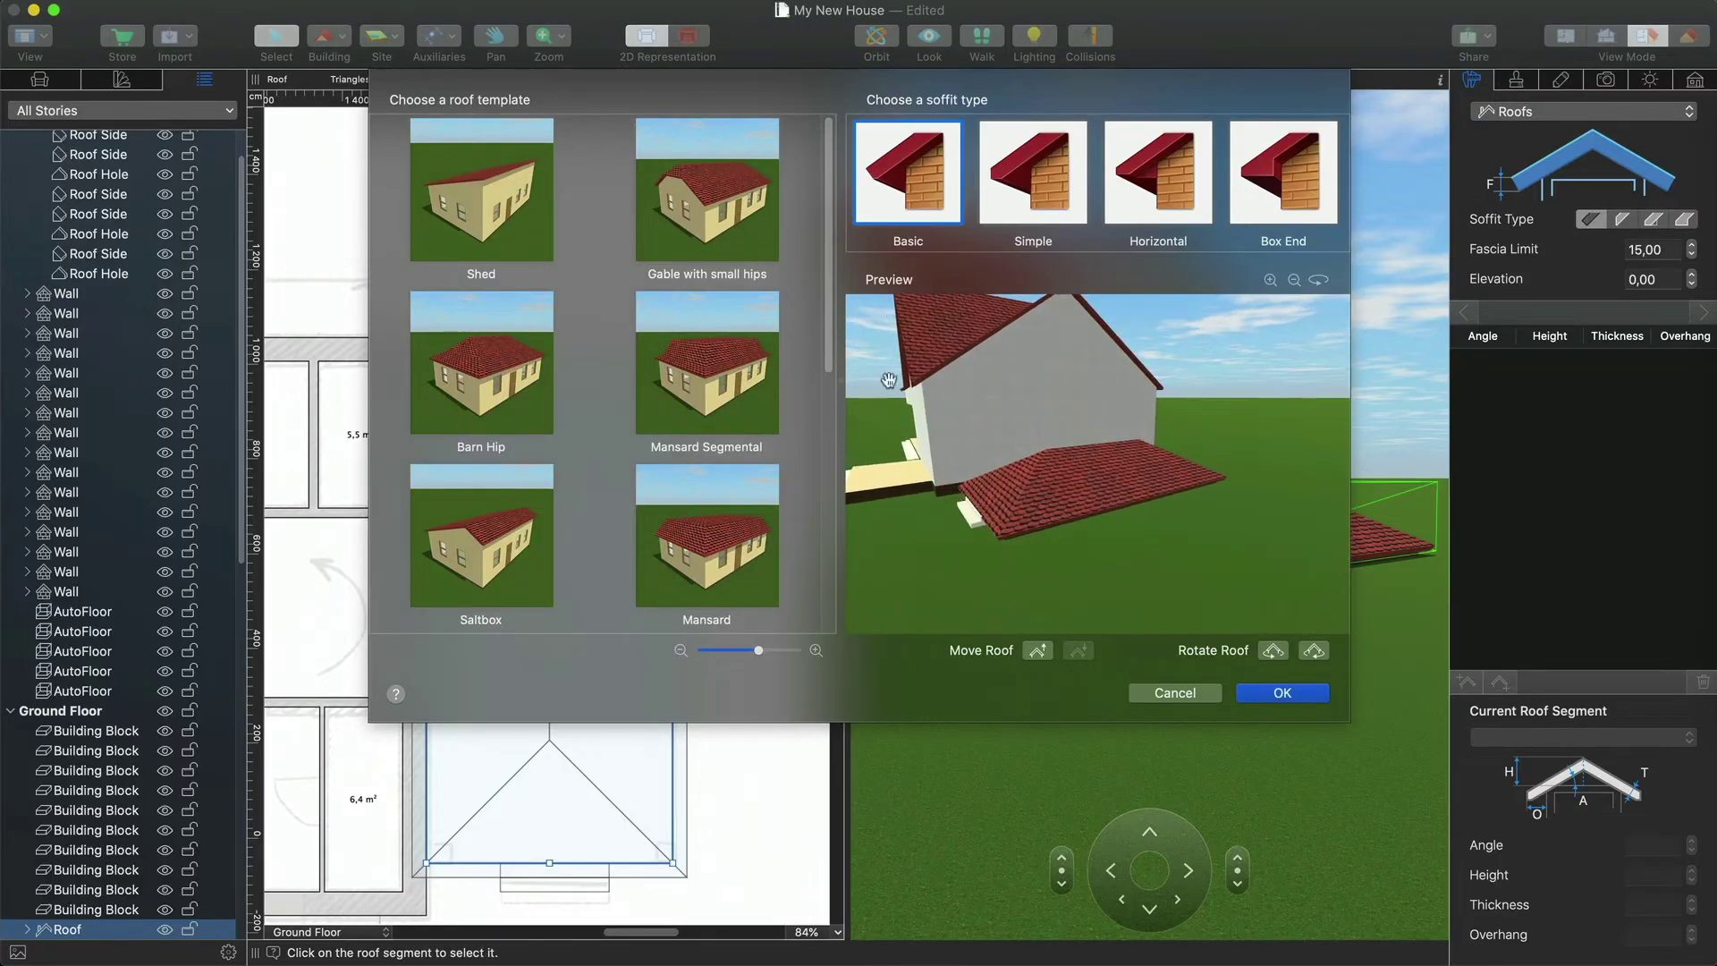
left_click_drag(833, 349, 833, 510)
left_click(522, 423)
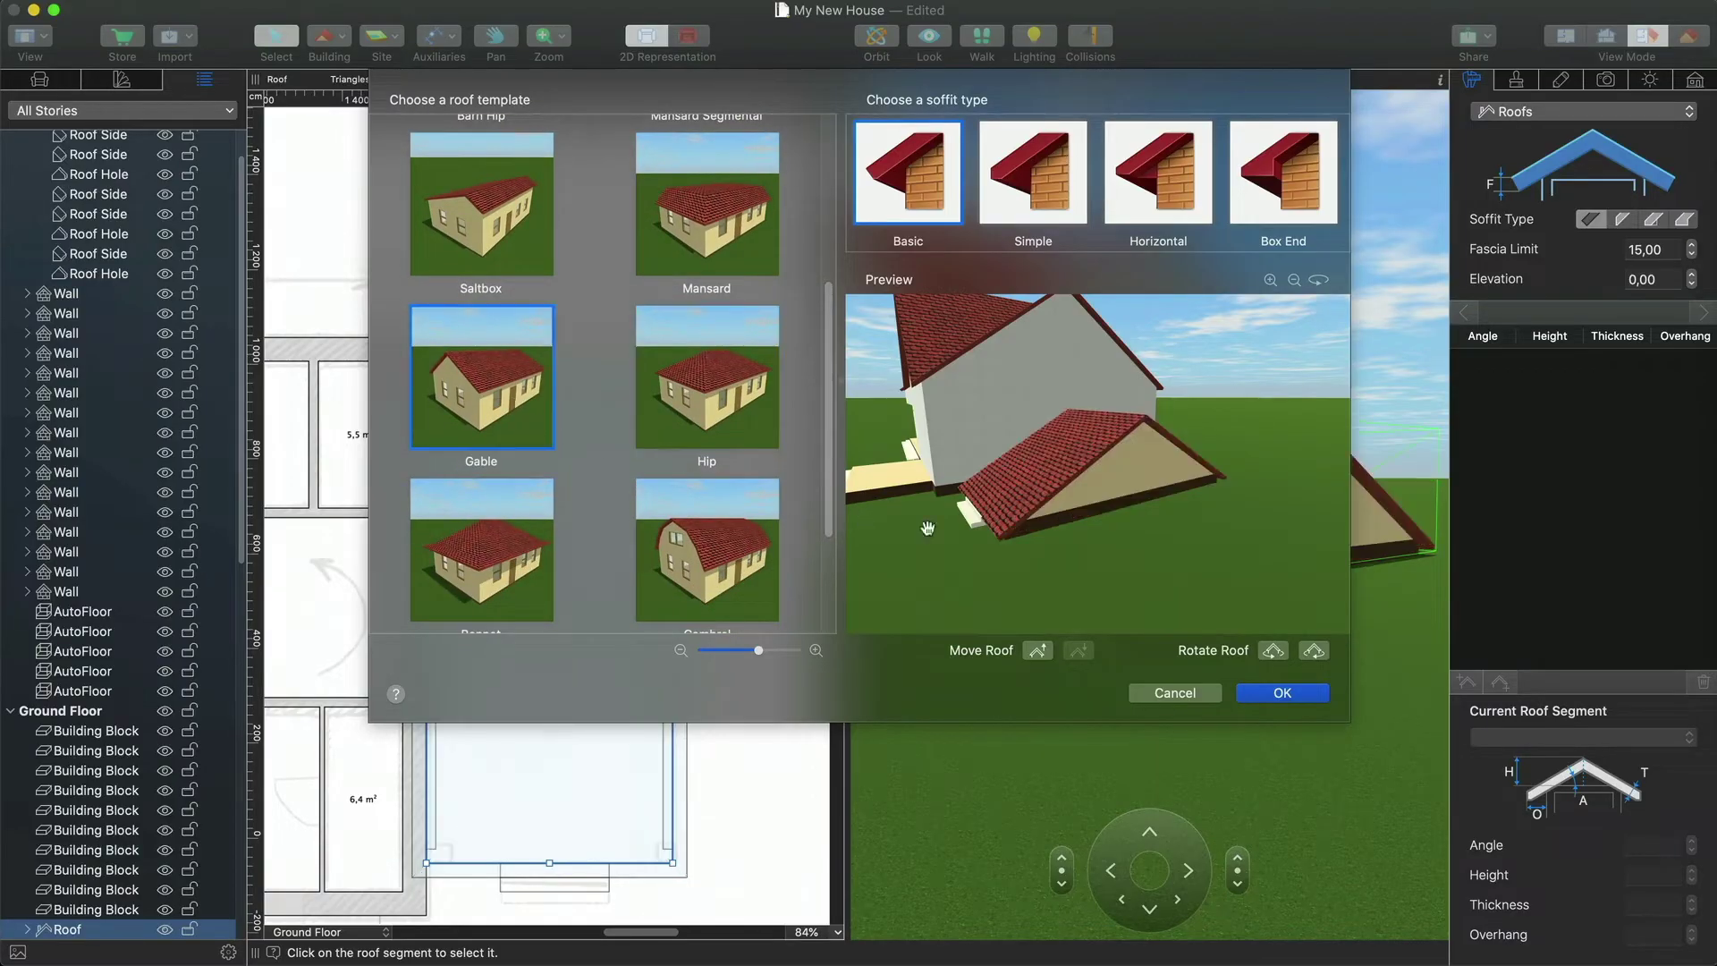
left_click(1276, 654)
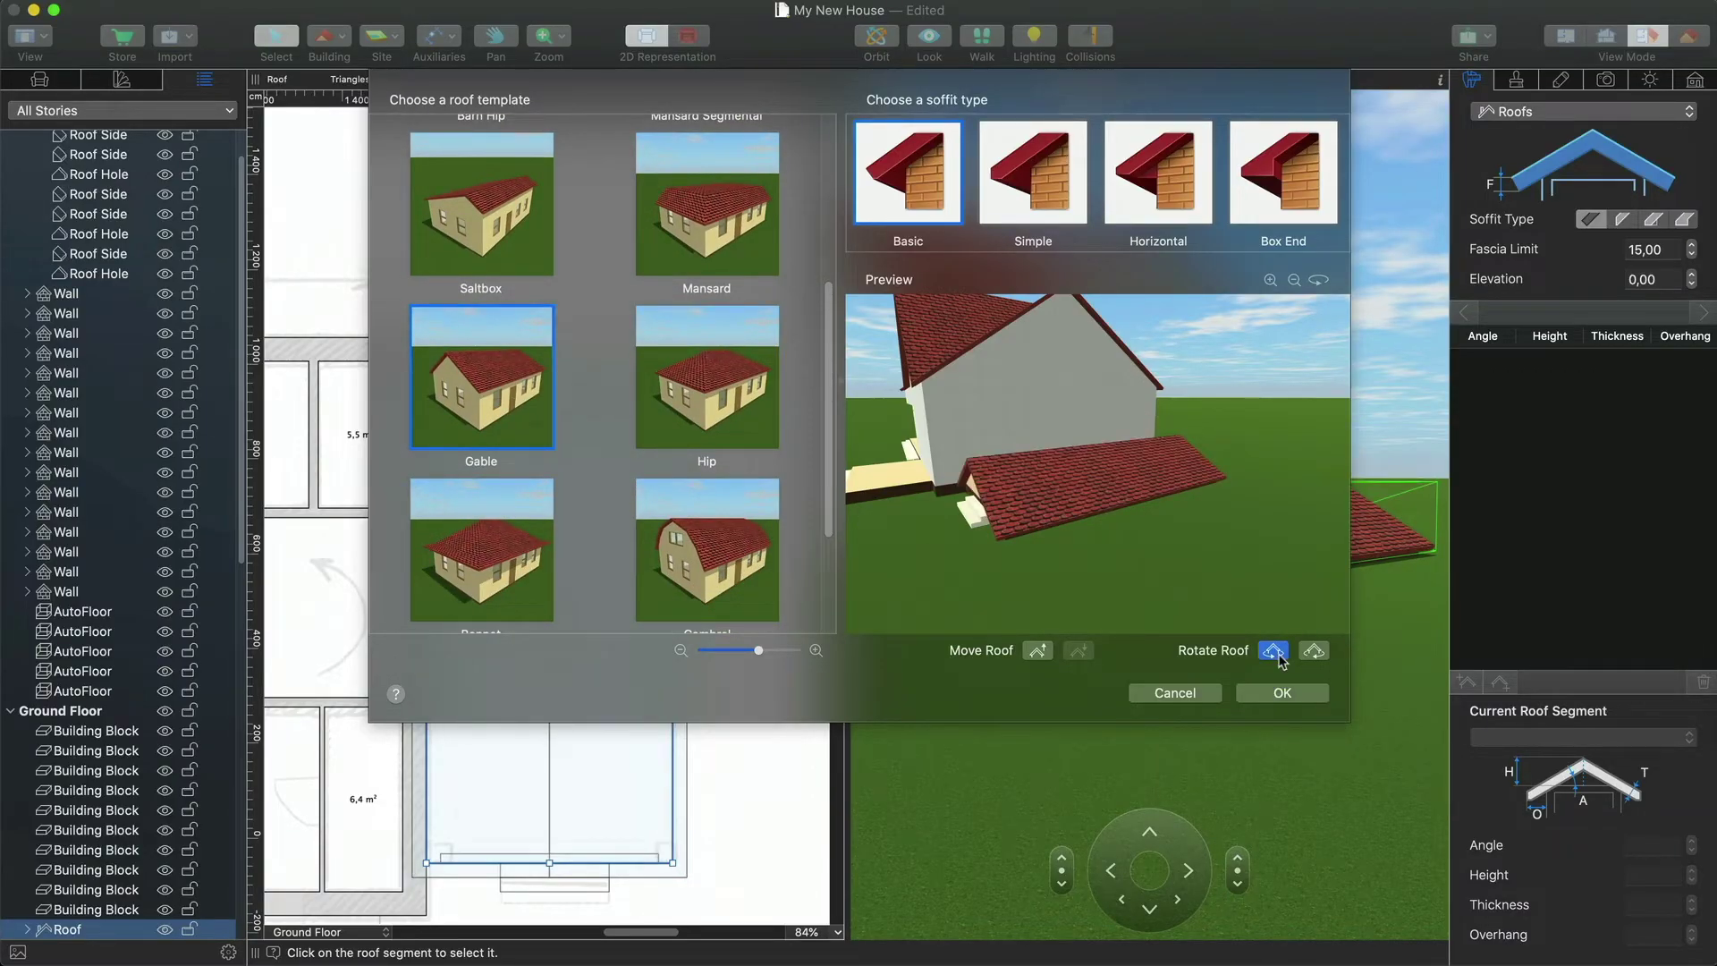
left_click(1273, 697)
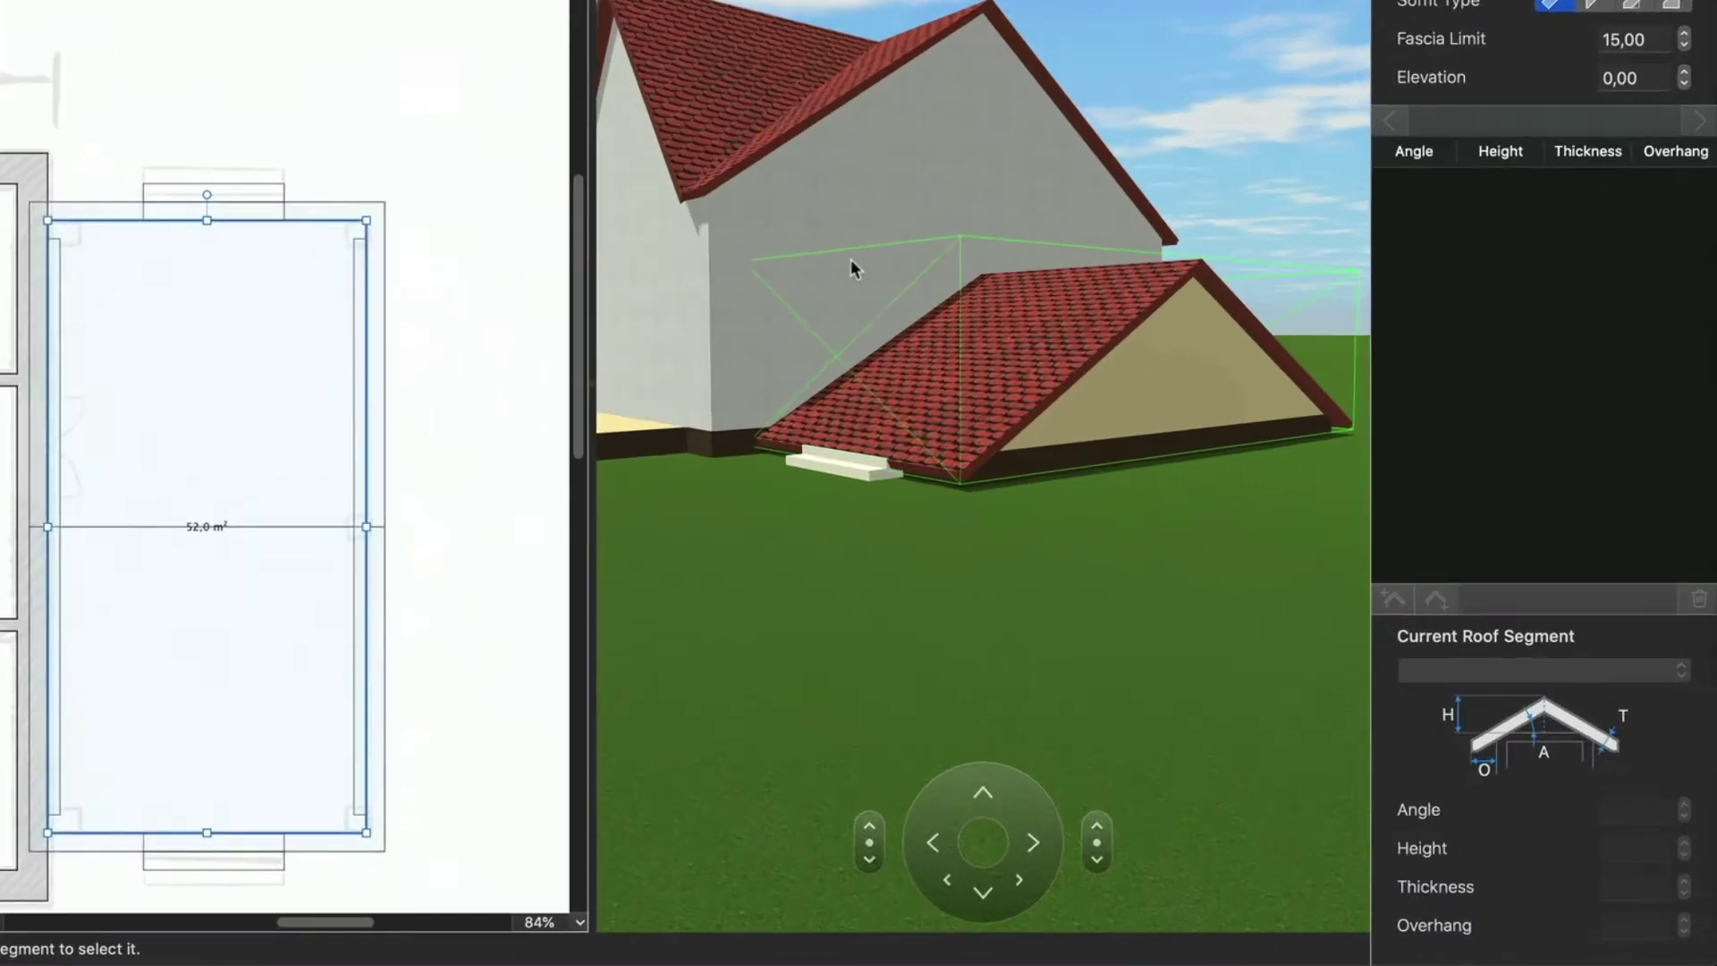
- Change both gable ends of the terrace roof to holes
left_click(1315, 518)
left_click(1592, 739)
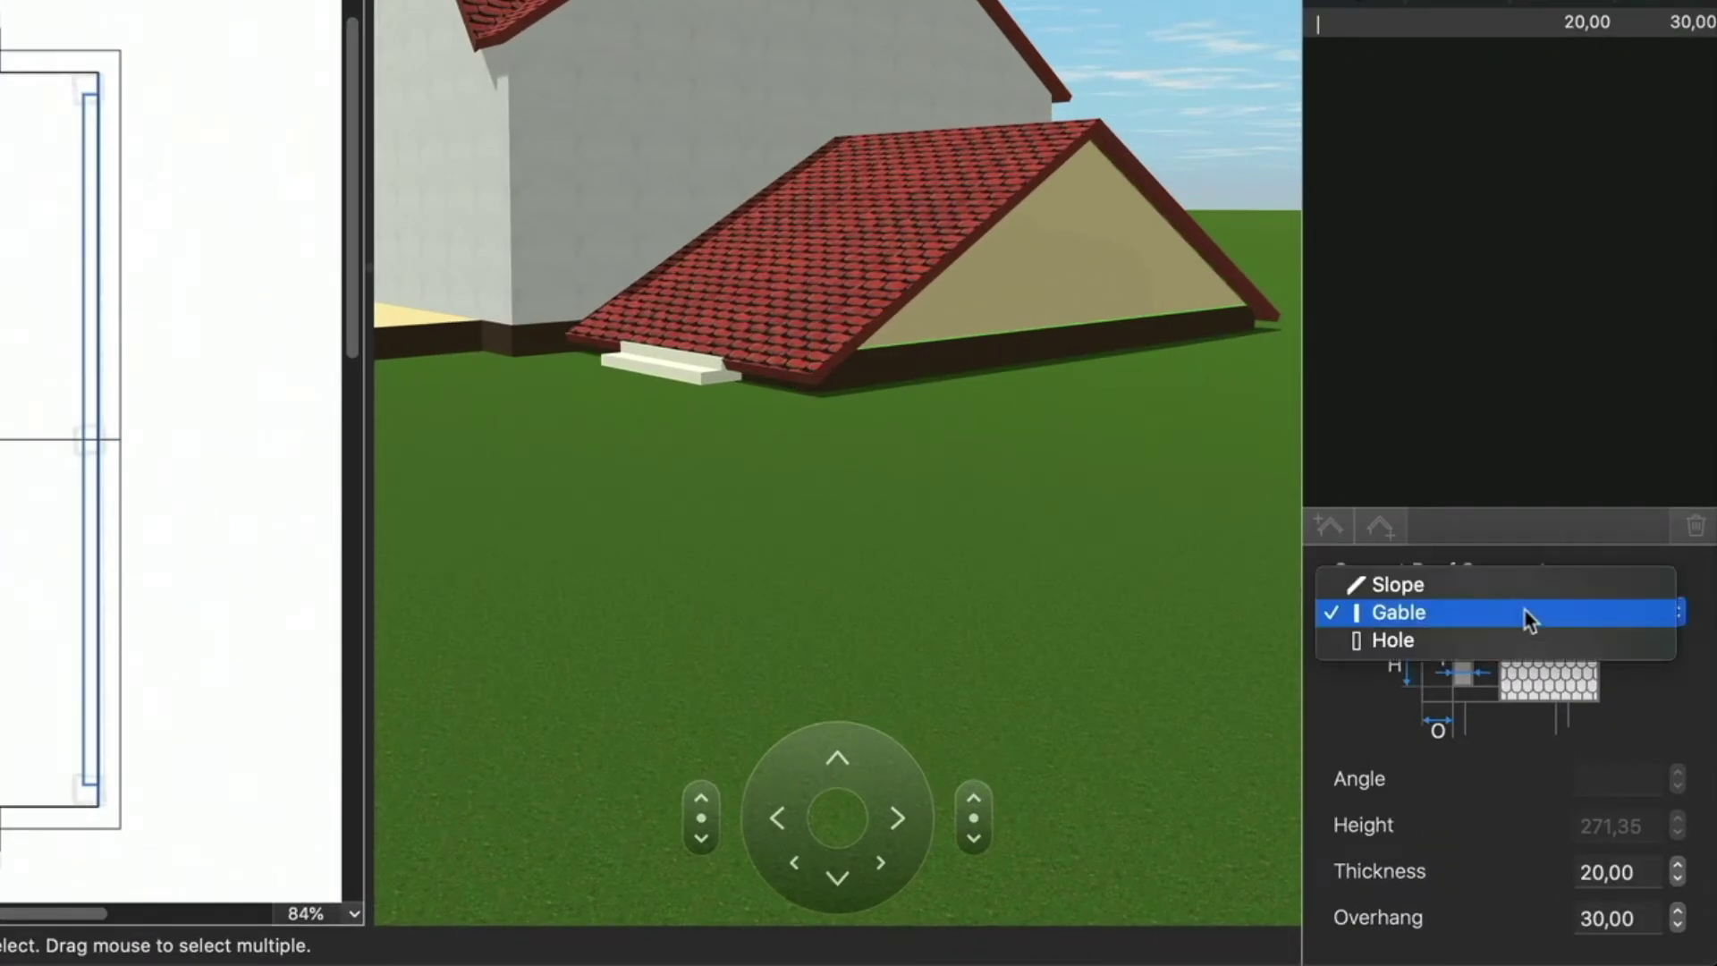
left_click(1502, 640)
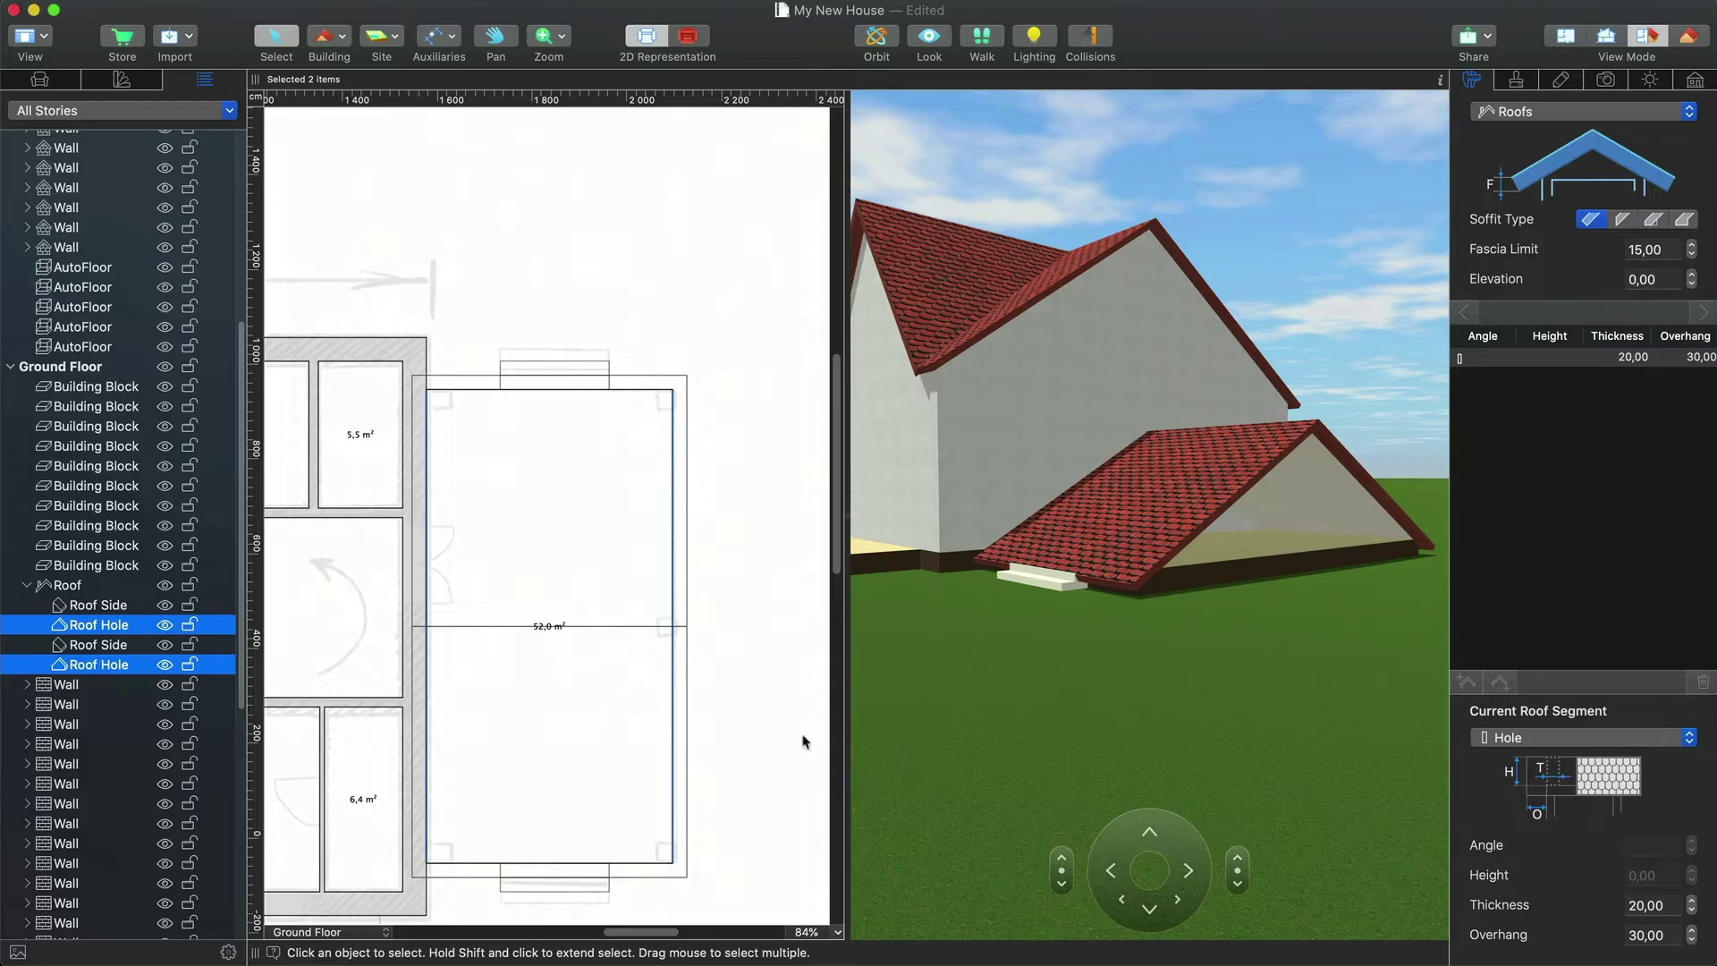
- Set the elevation of the whole terrace roof to 310 cm
left_click(69, 586)
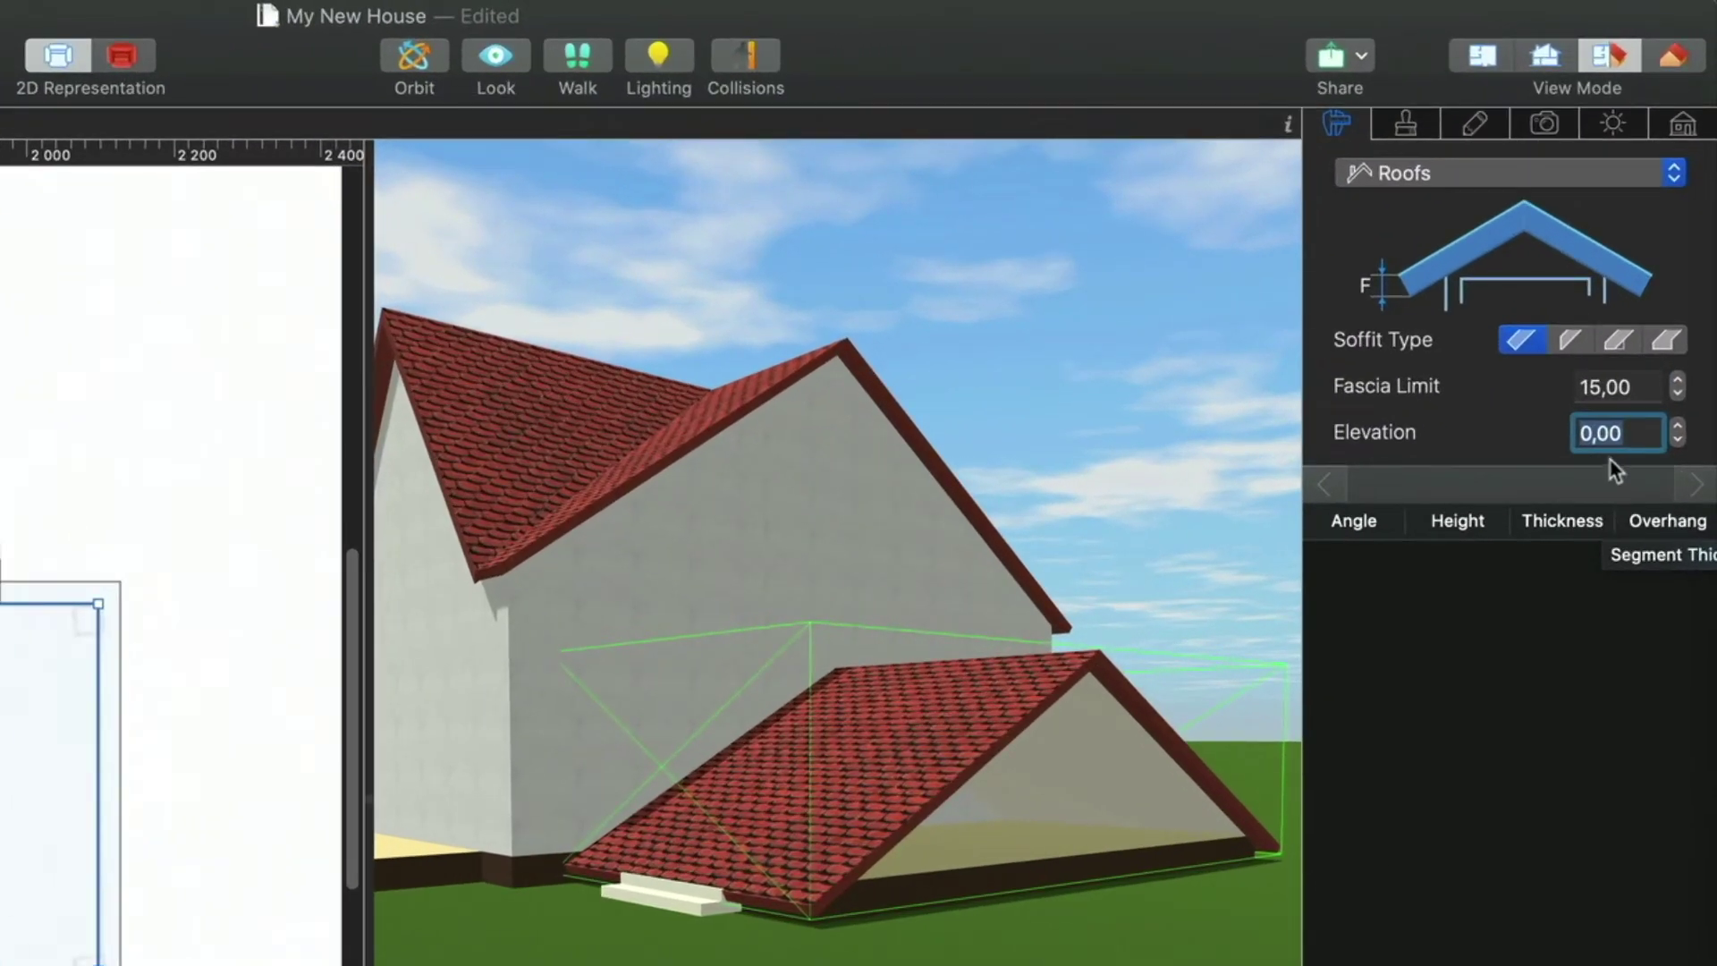
type("310")
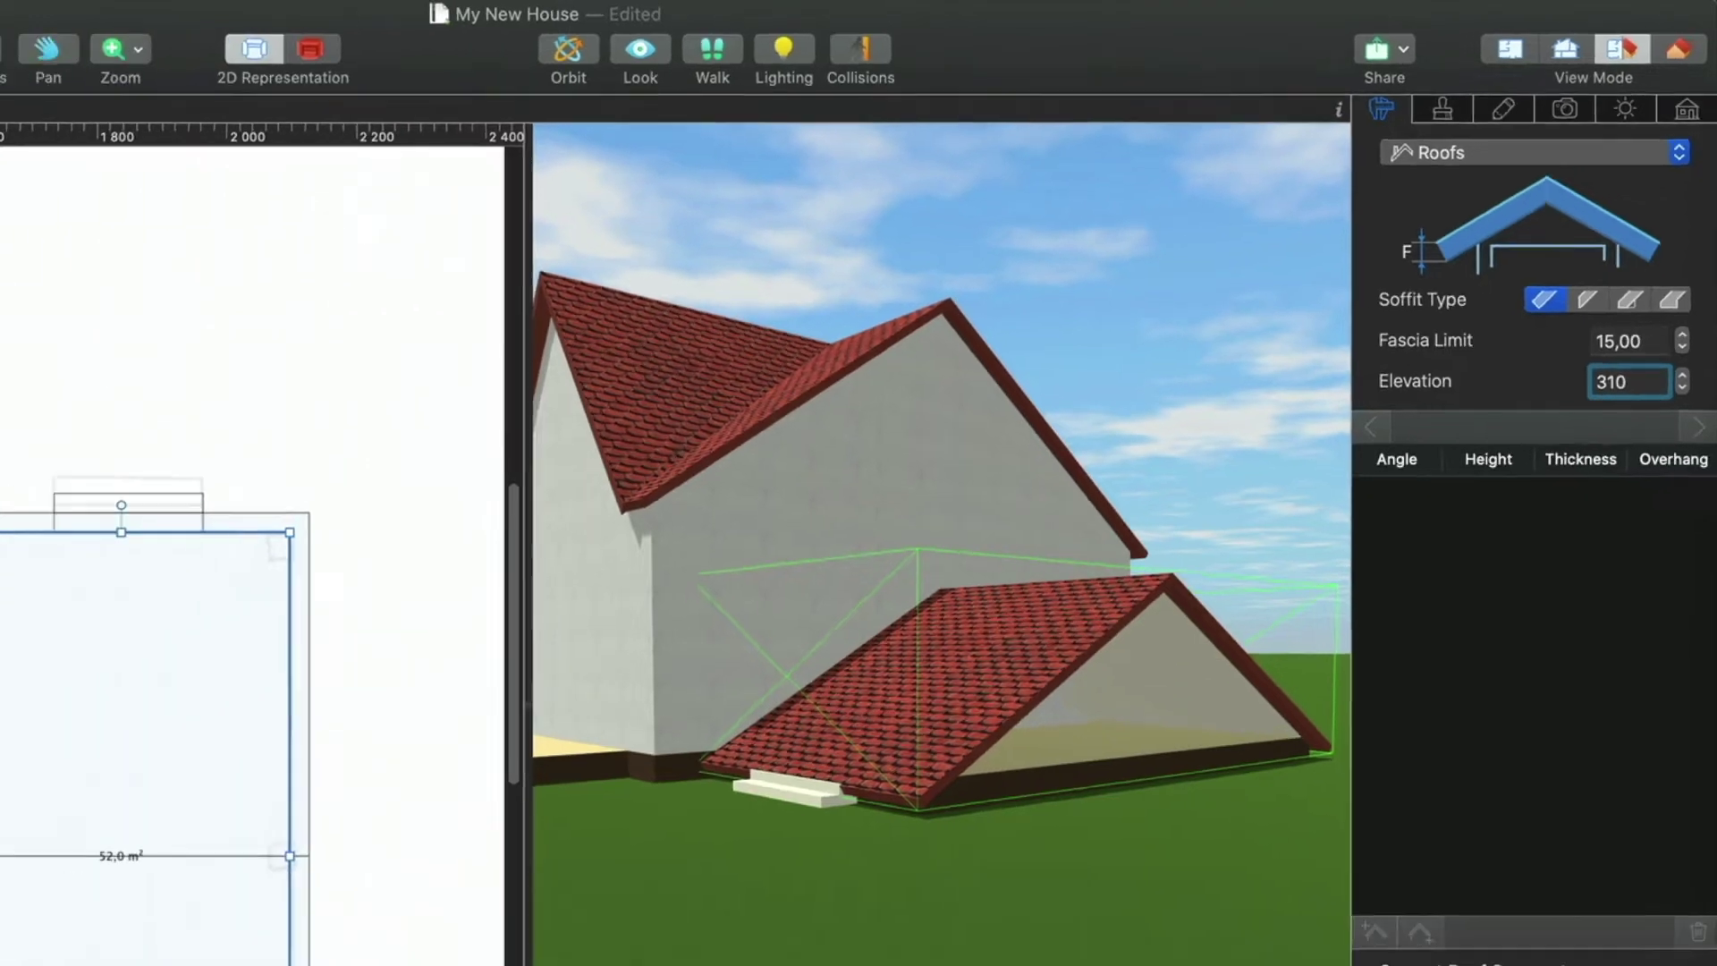
key("Return")
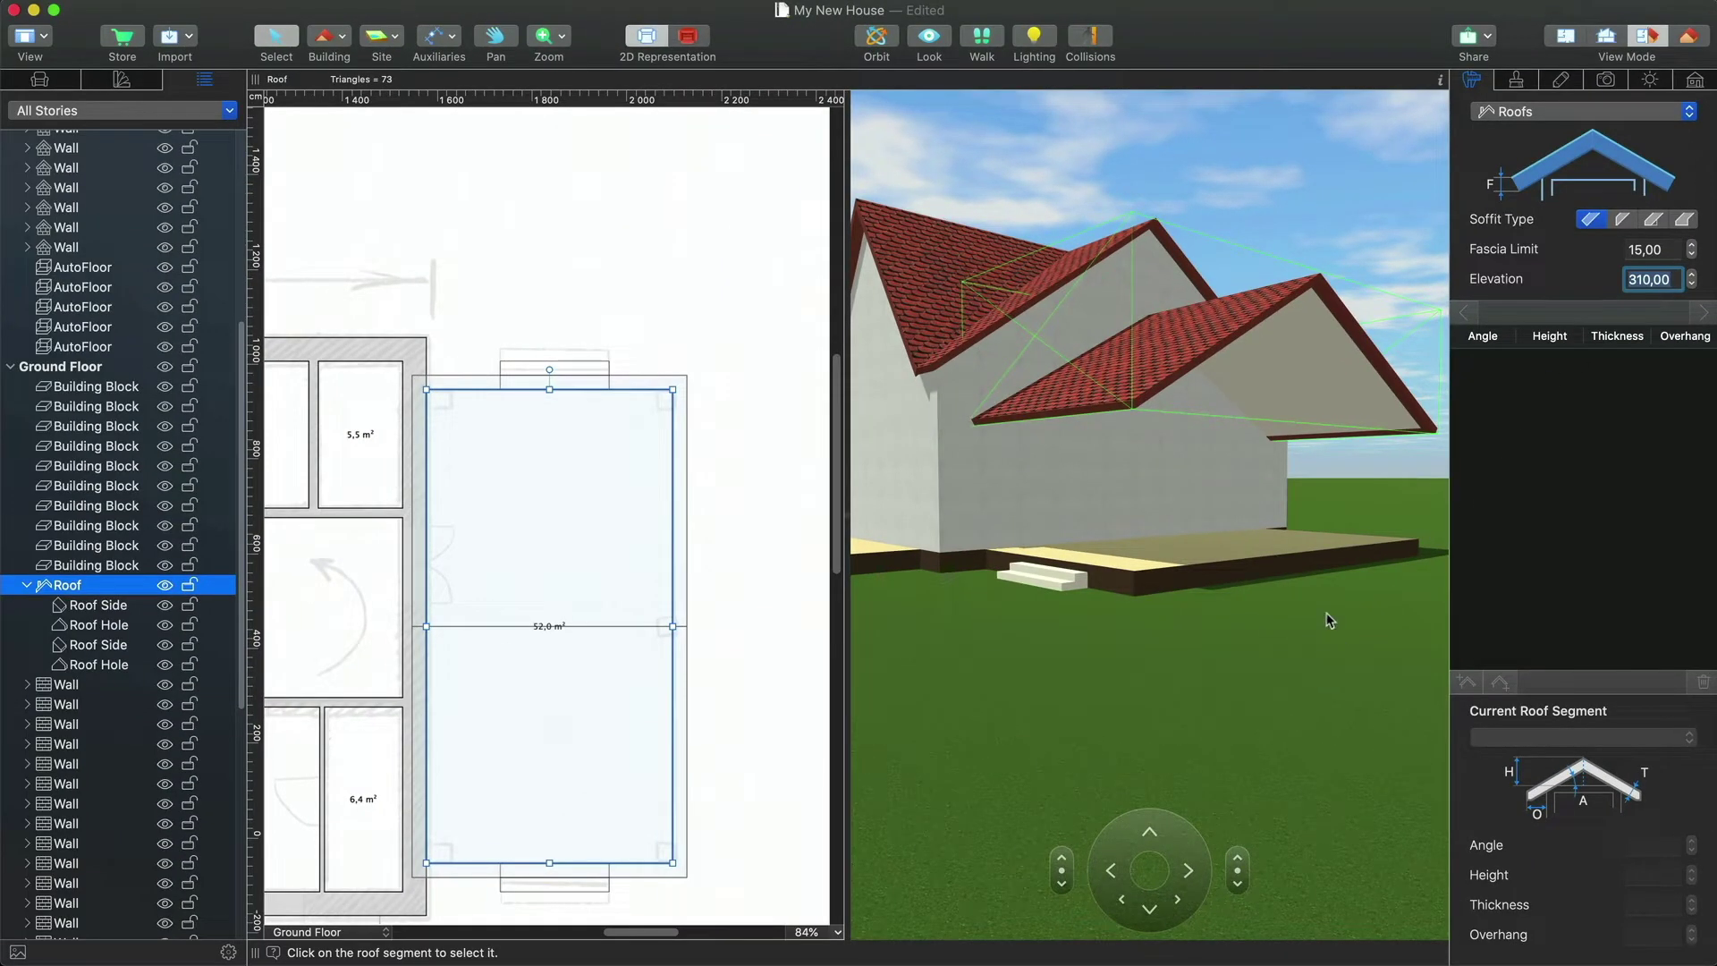
- Replace all Matte paint/9001 cream surfaces of the terrace roof with the Wood/018 Nice Pear material picked from its edge
left_click(1518, 81)
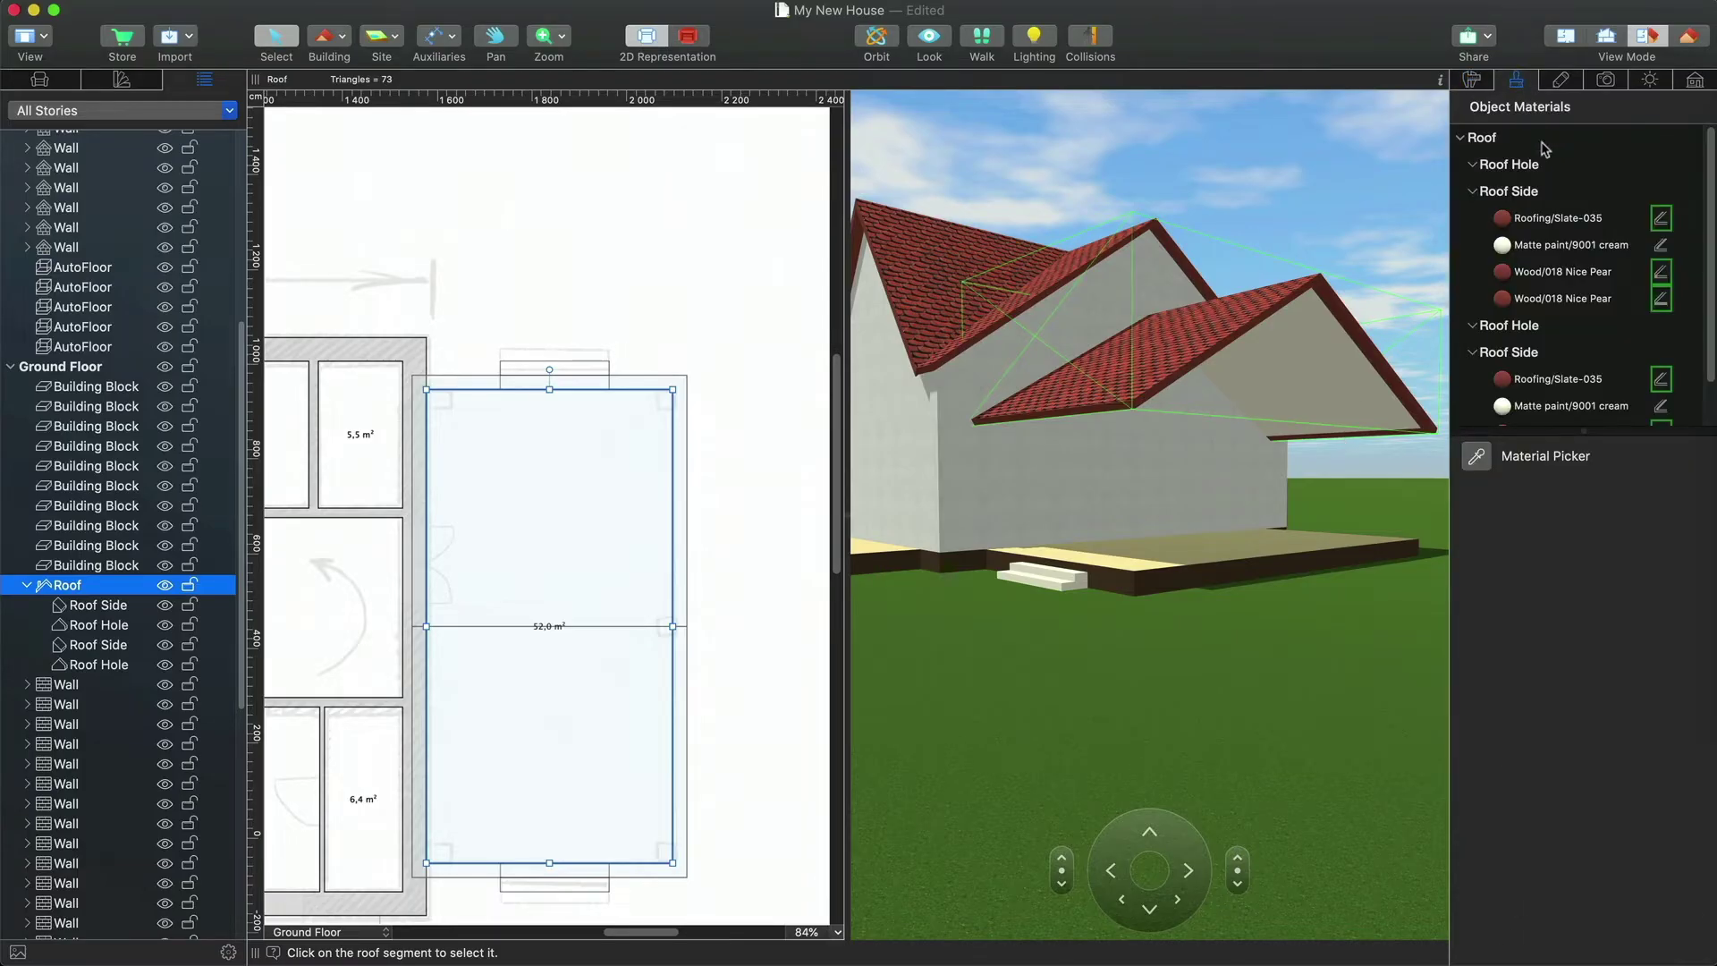
left_click(1567, 244)
right_click(1567, 245)
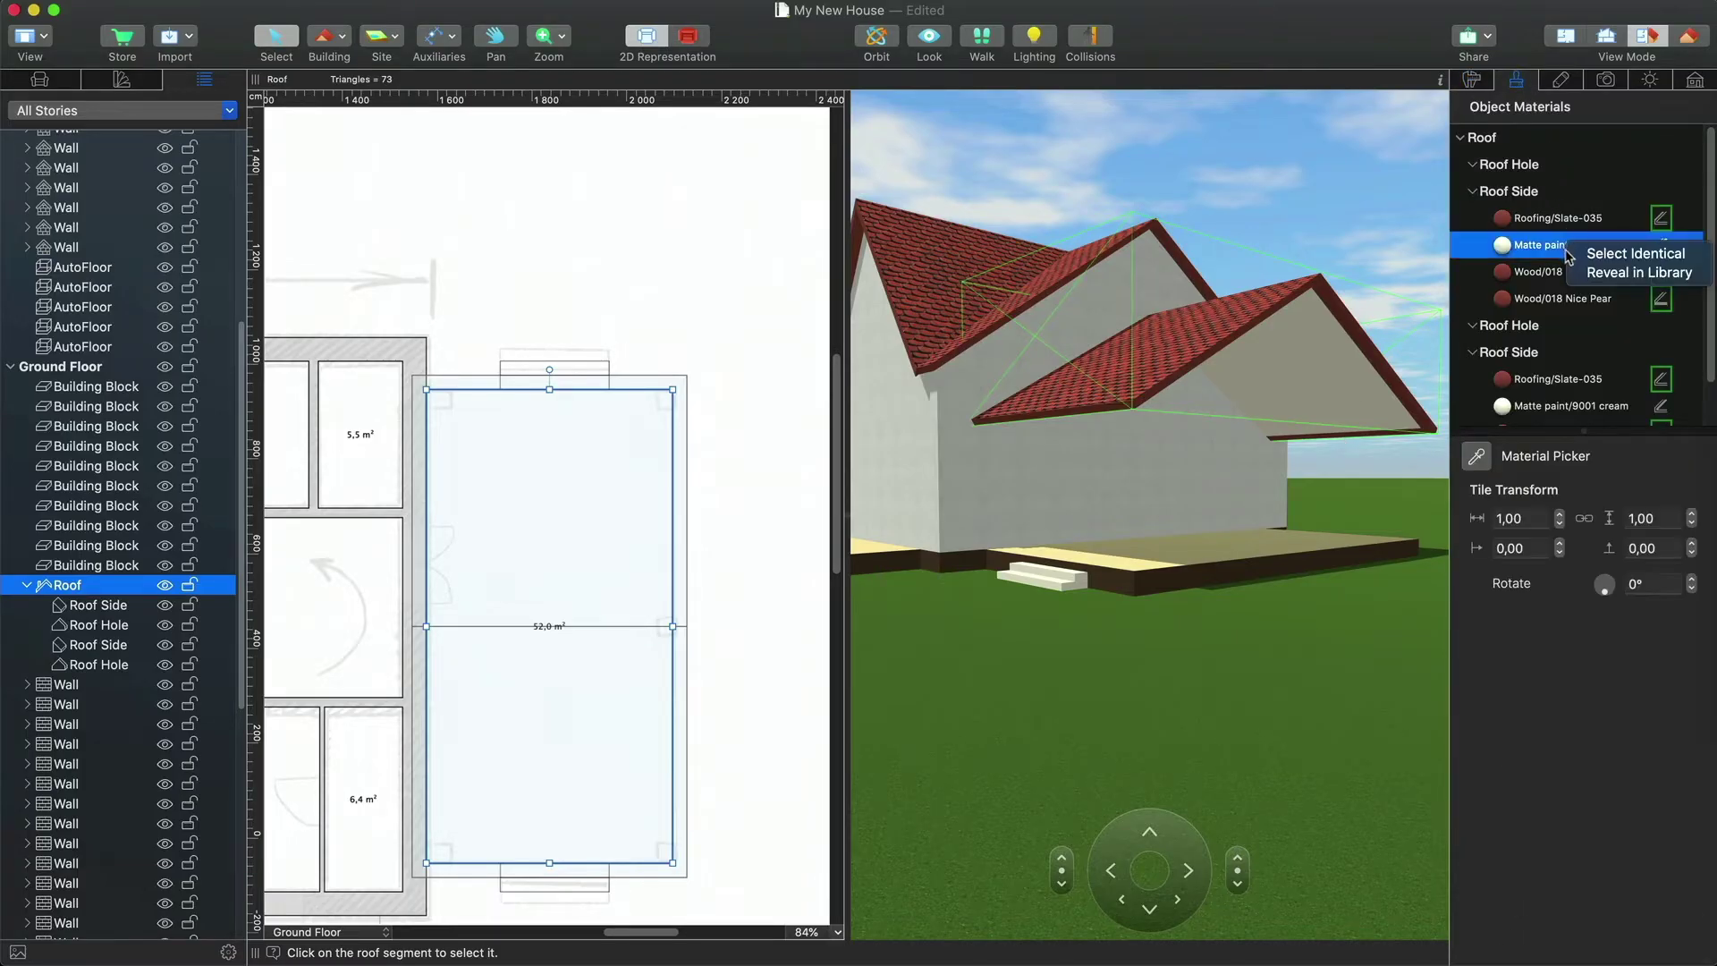
left_click(1609, 254)
left_click(1476, 456)
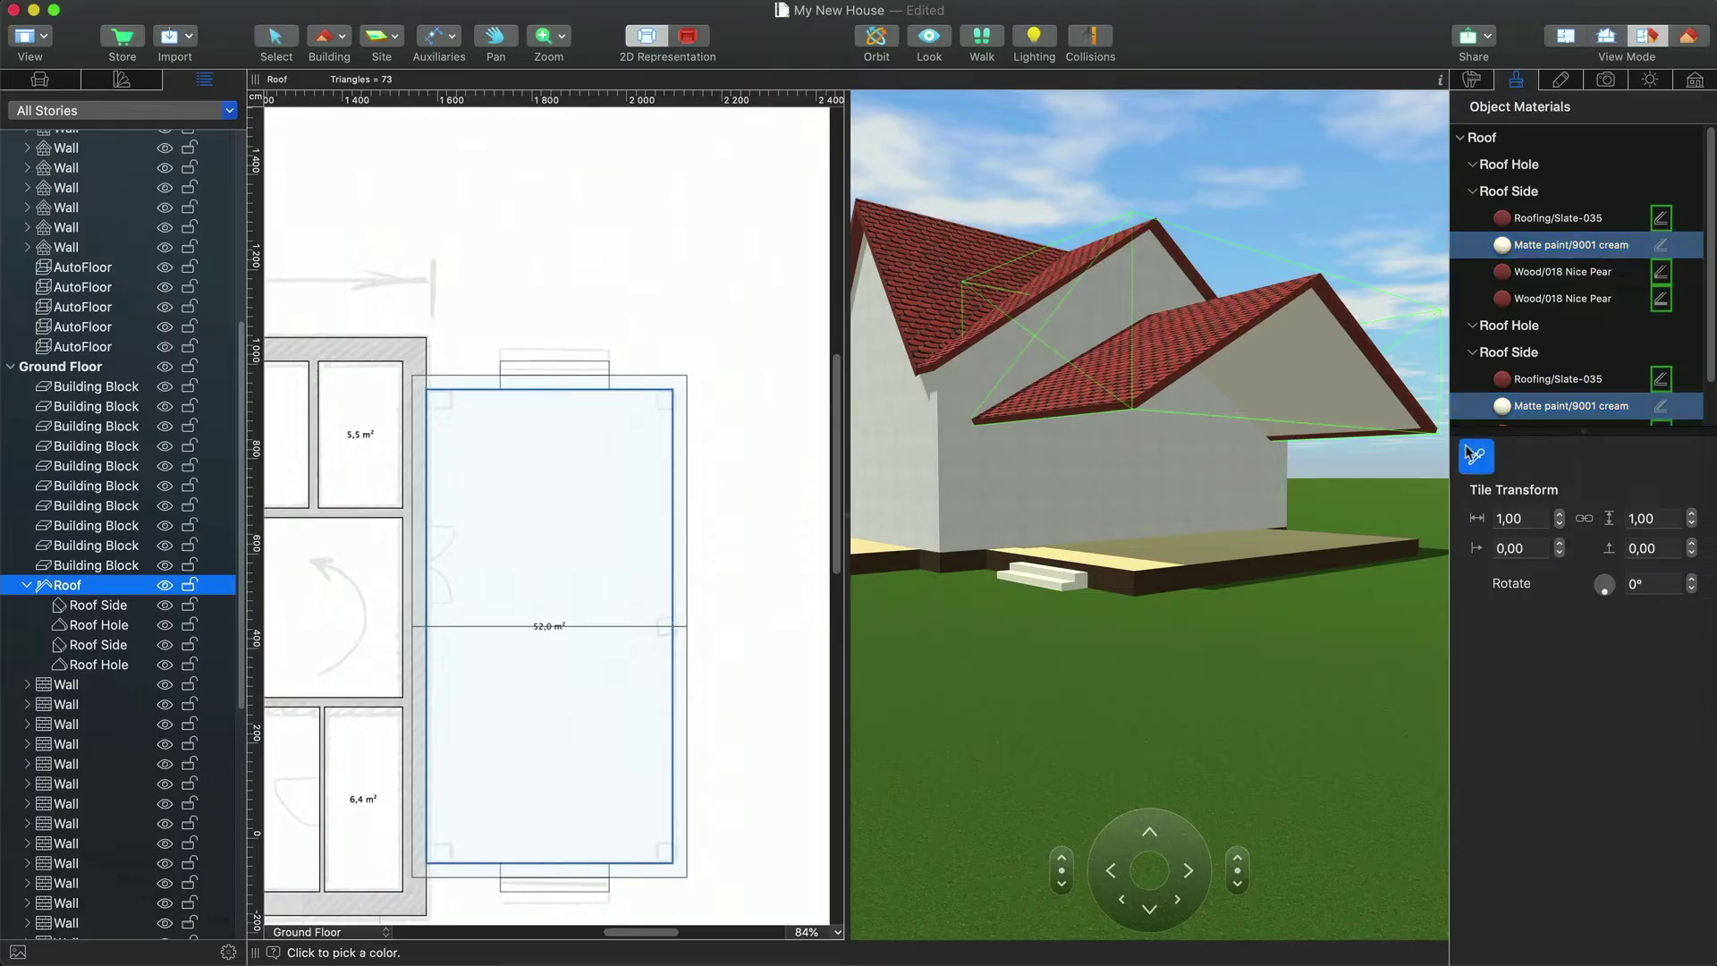
left_click(1415, 395)
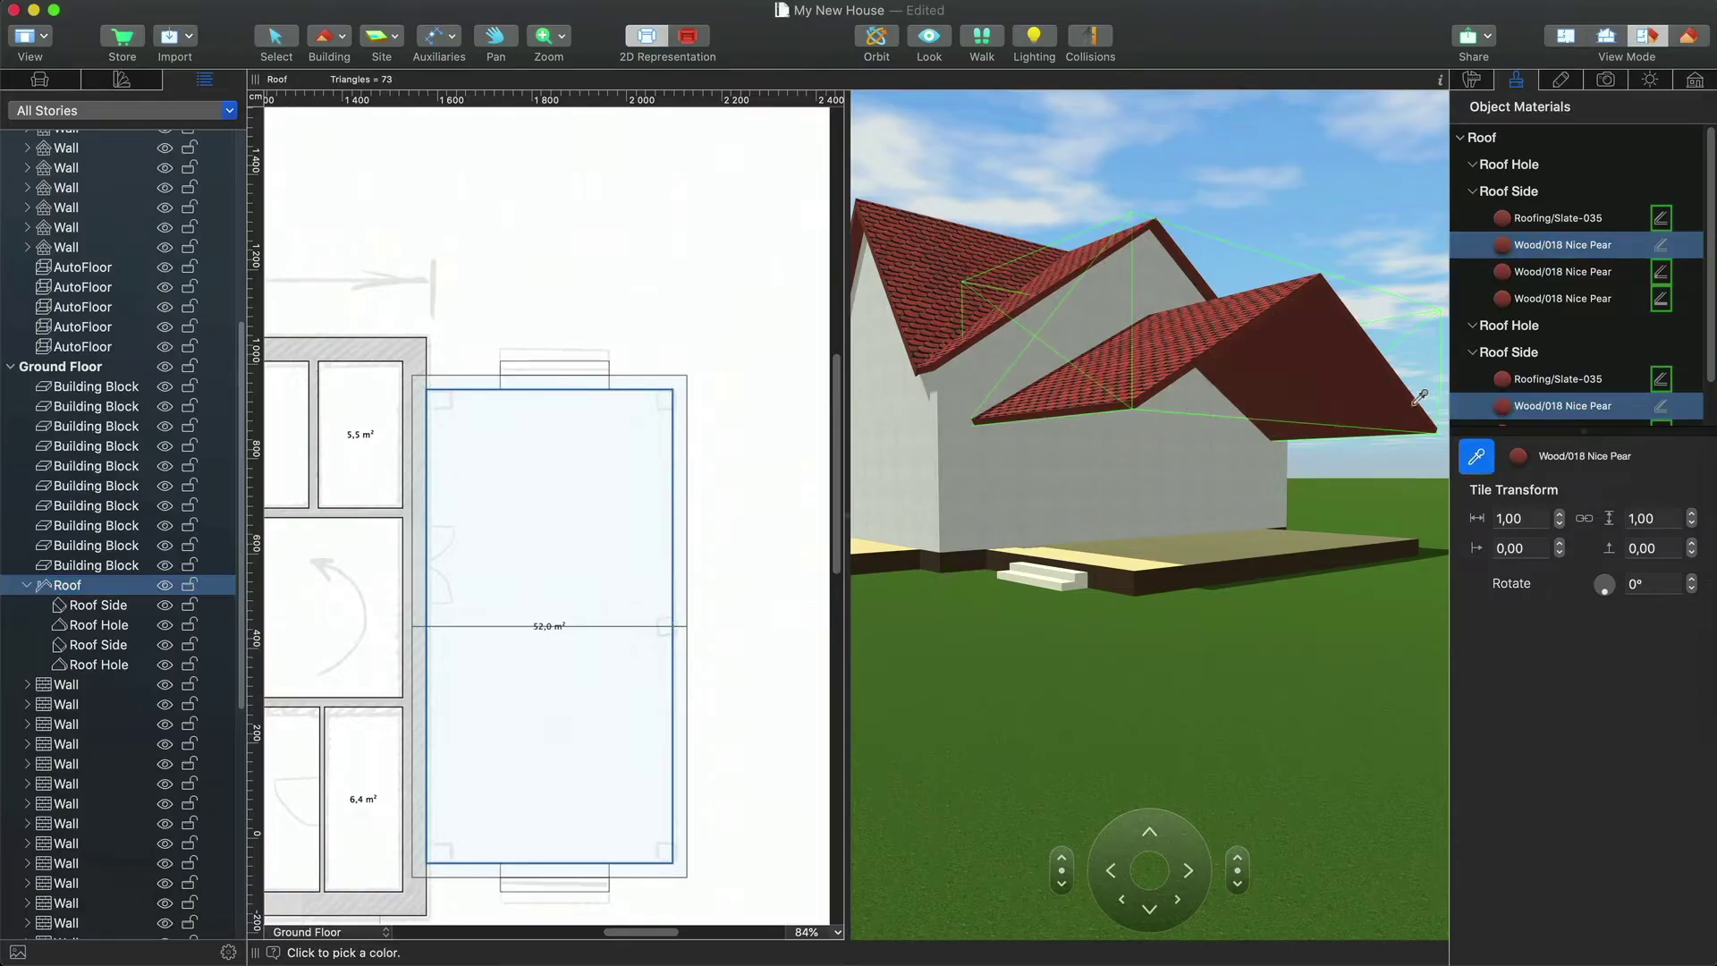
left_click(1480, 461)
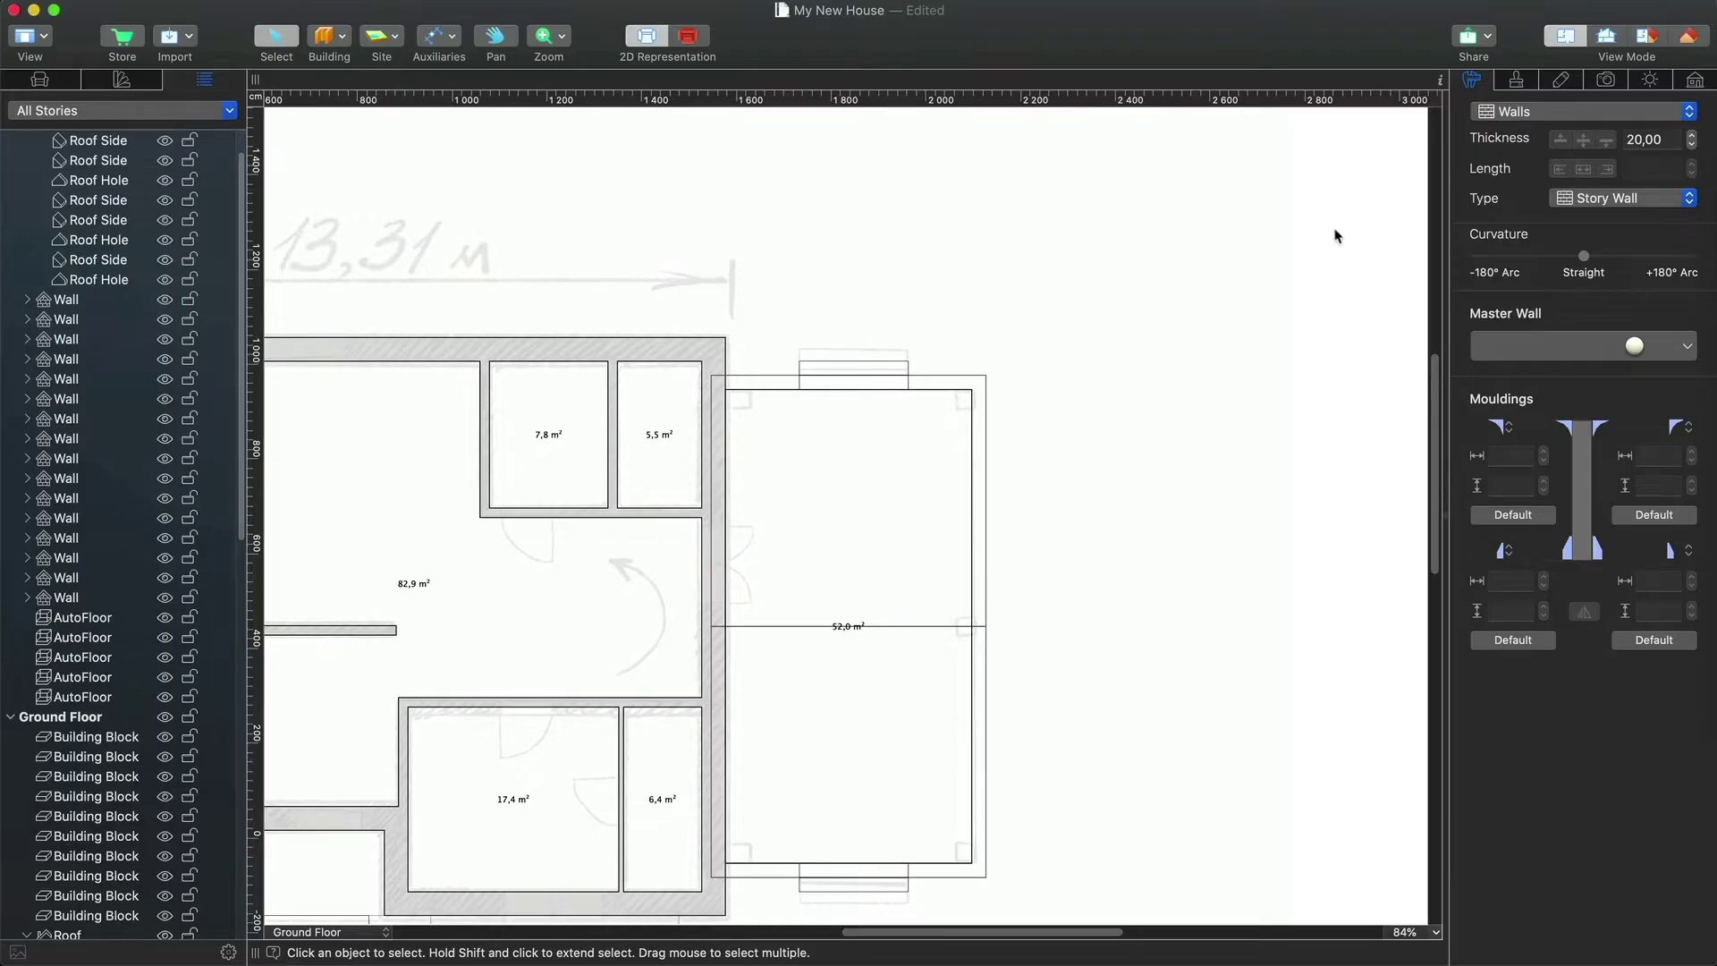
- Draw a straight wall segment about 35 cm long over the column sketched at the side terrace's upper outer corner
scroll(961, 425, "up", 5)
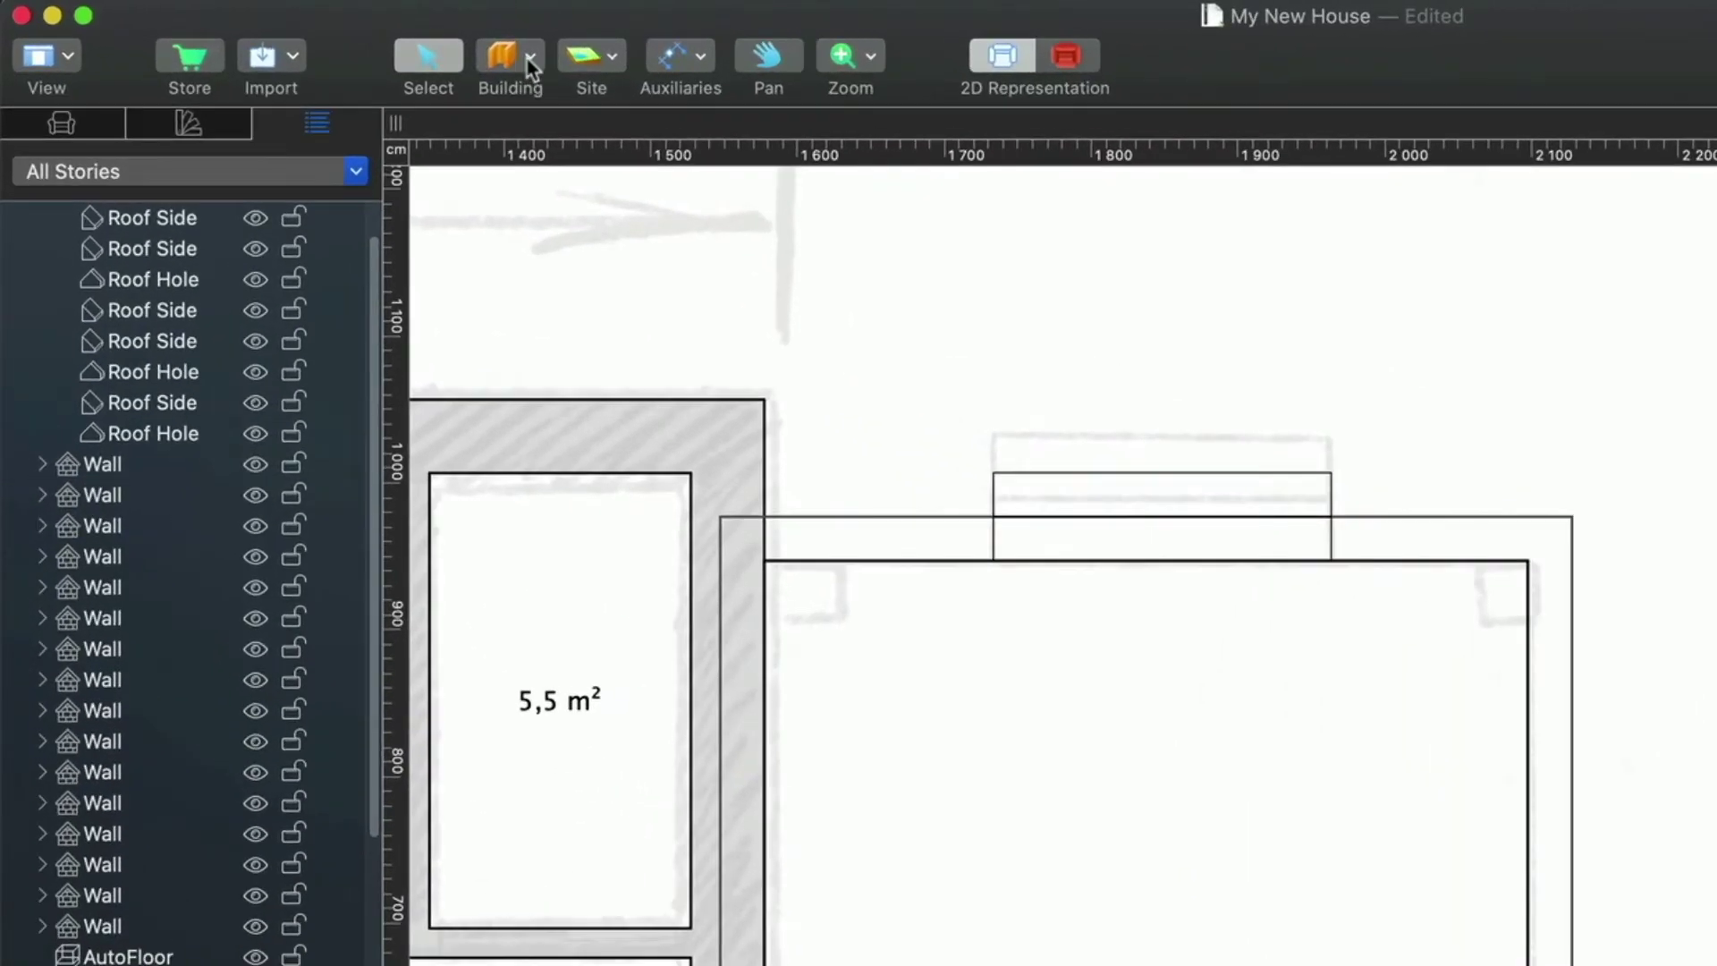
left_click(343, 40)
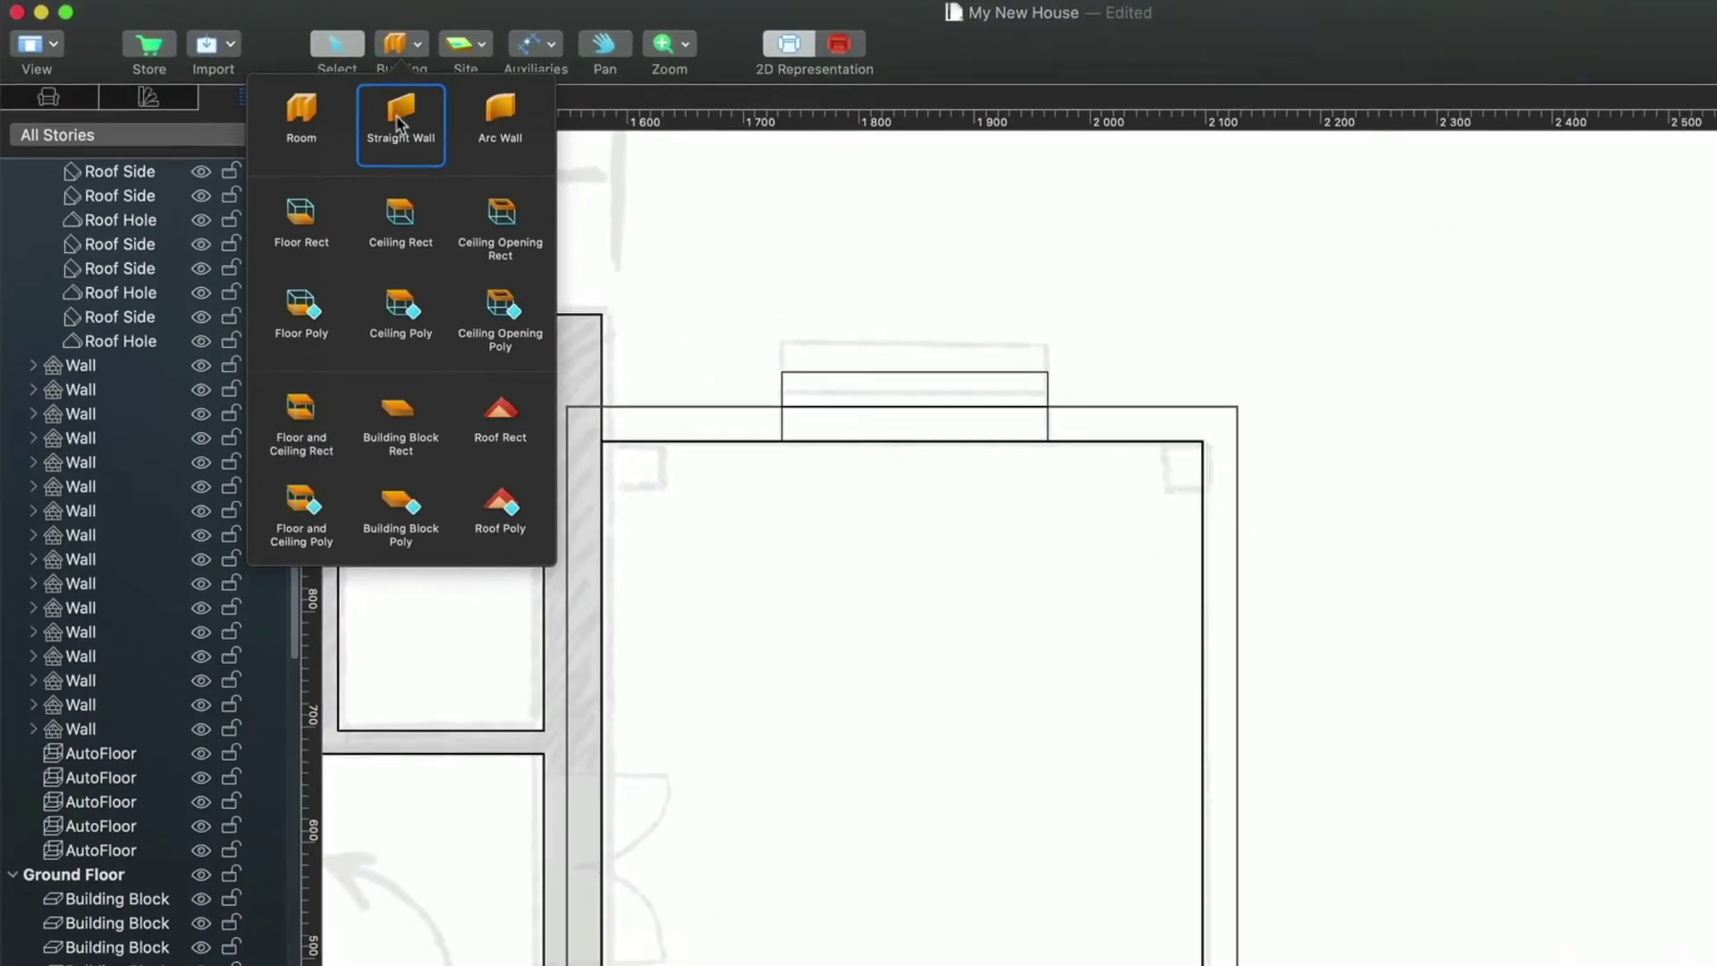
left_click(509, 143)
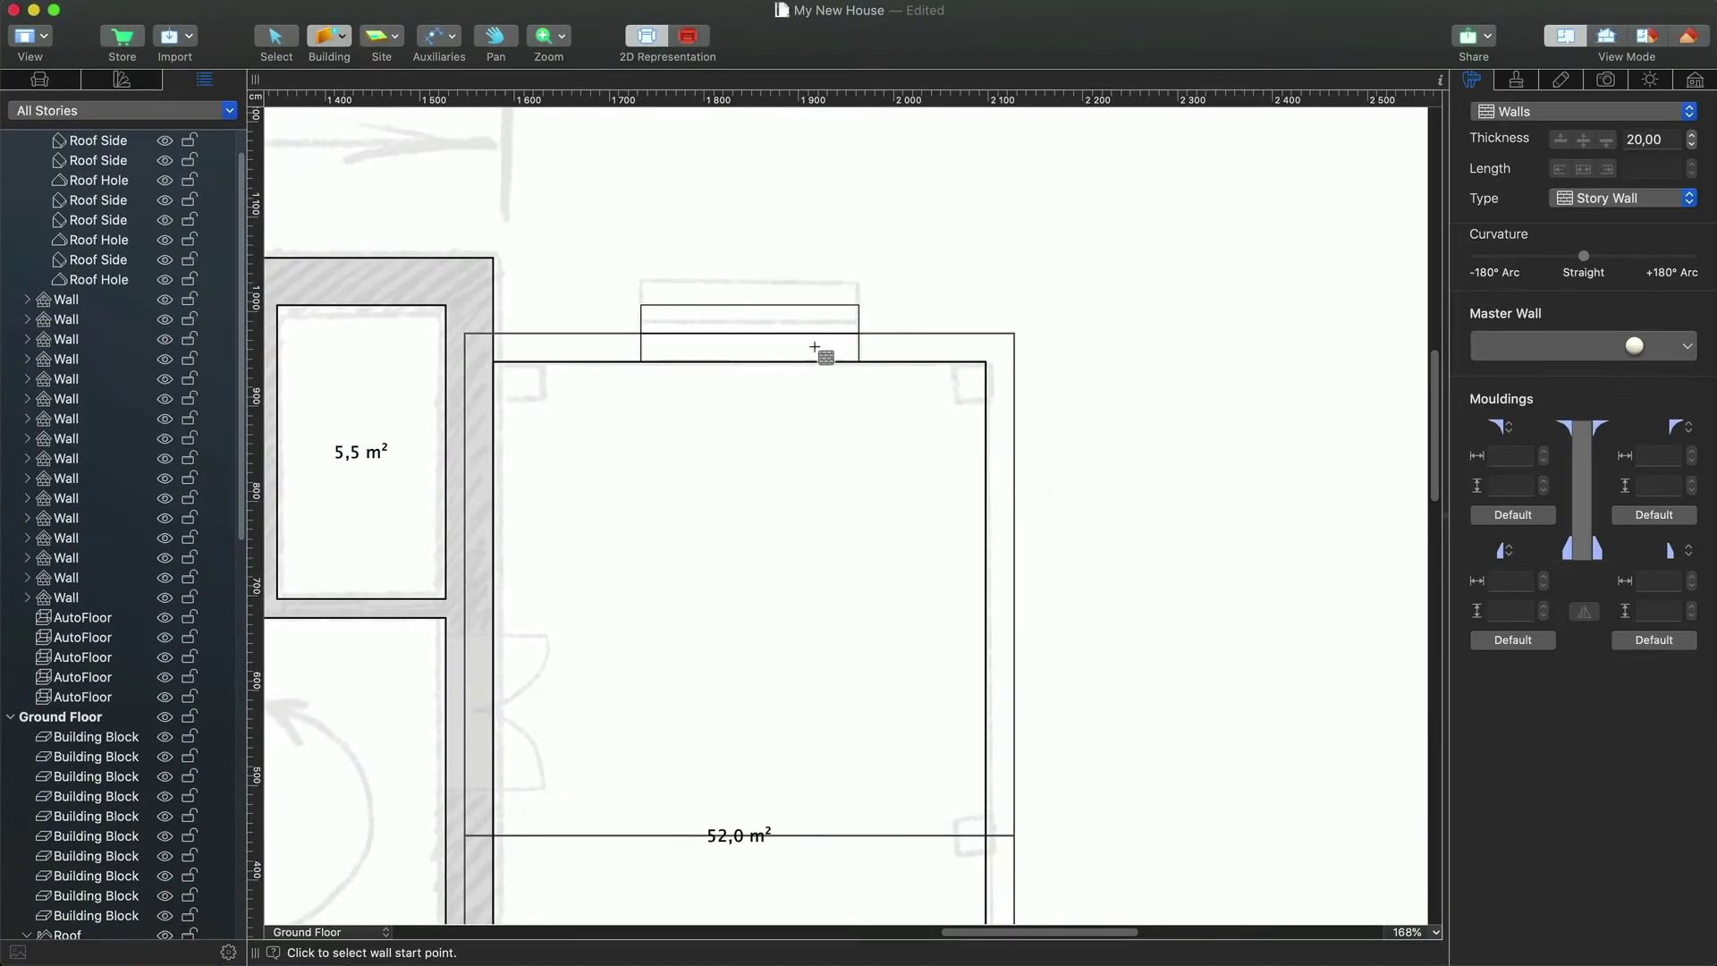
left_click(984, 380)
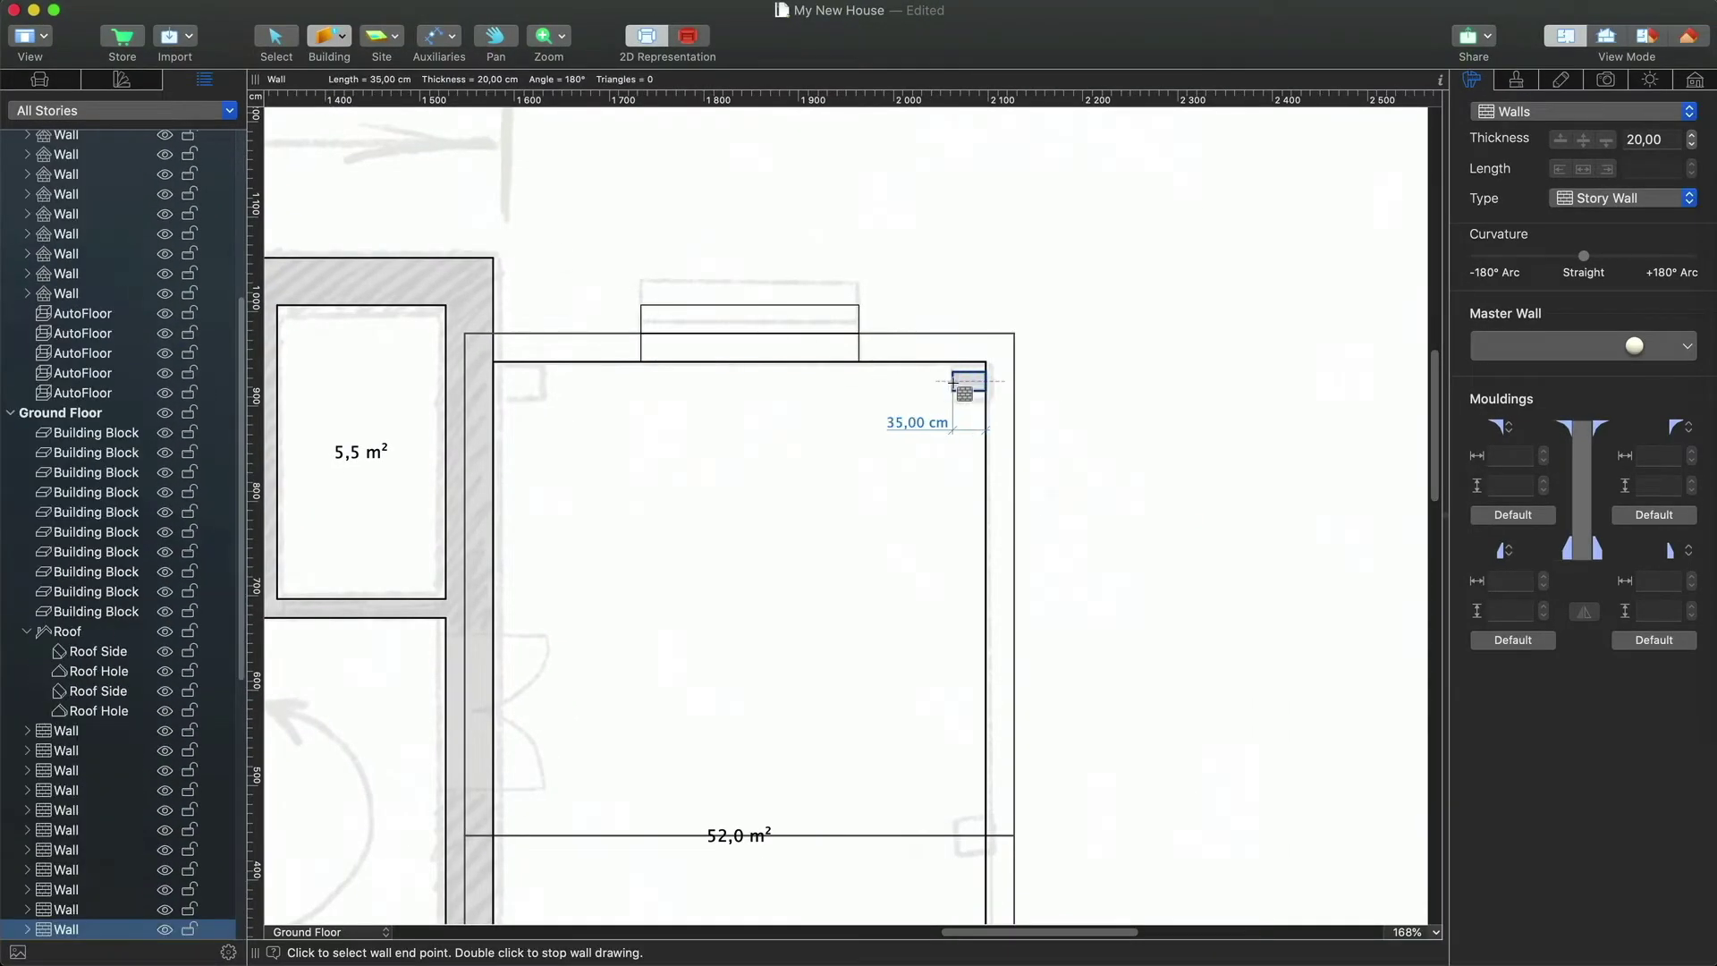
double_click(952, 381)
- Set the short corner wall's thickness and length to 40 cm and change its type to Loft Wall
left_click(1646, 139)
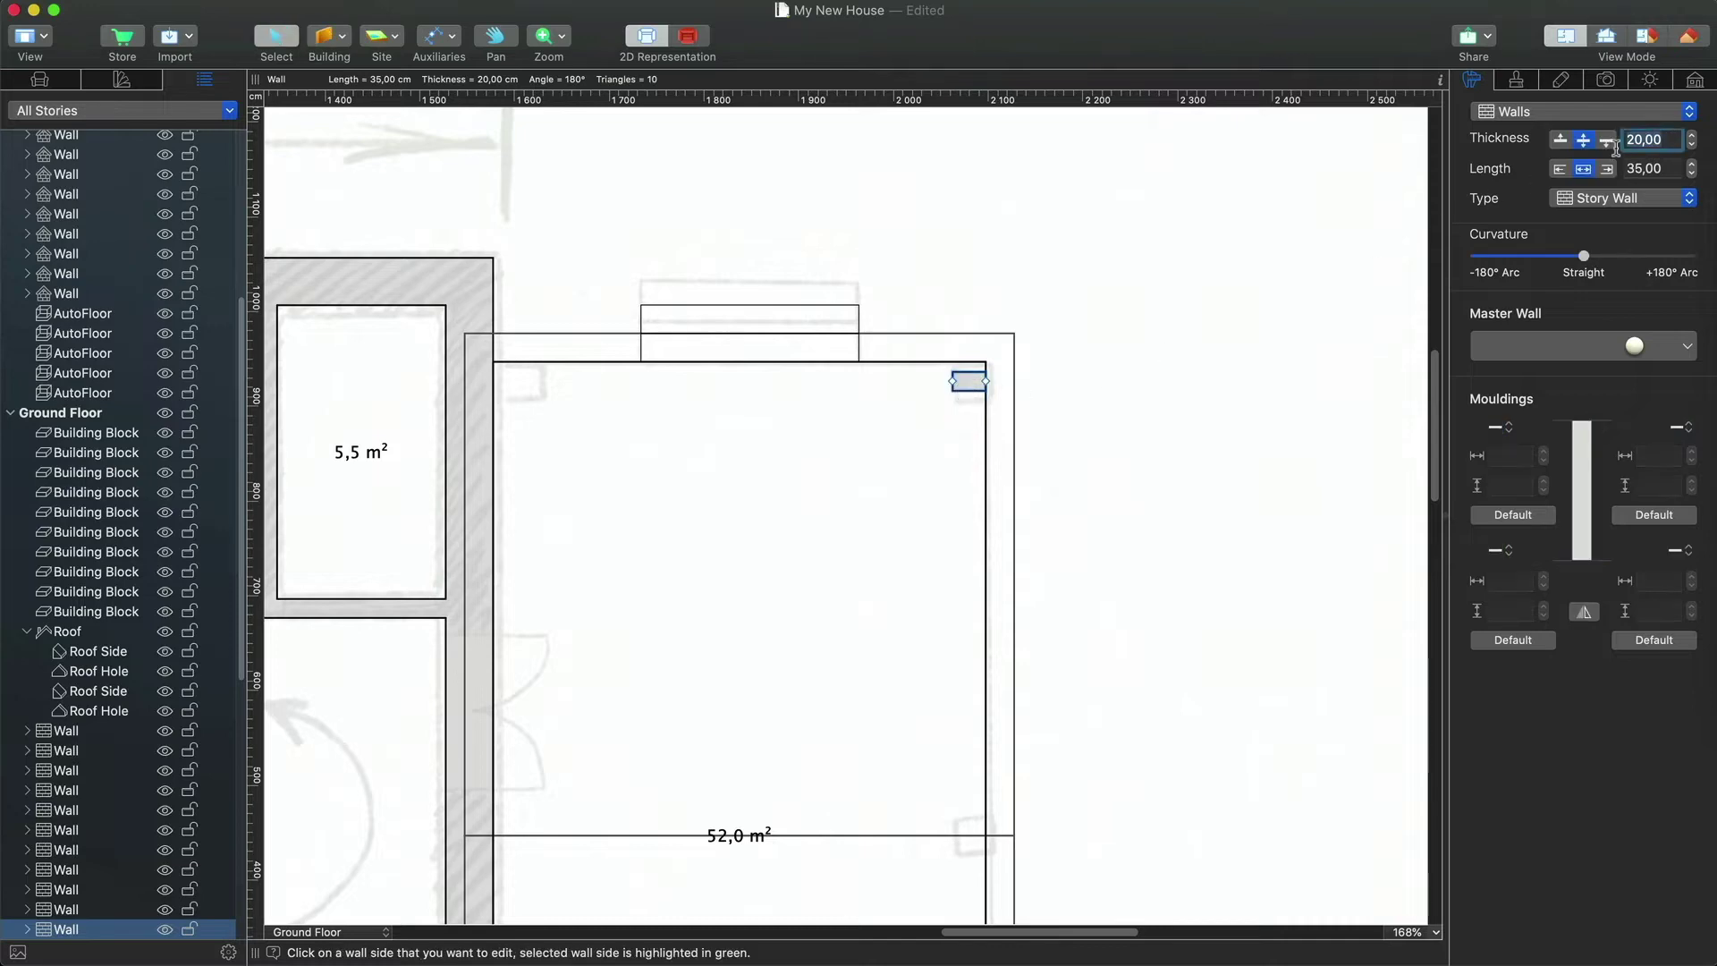
type("40,00")
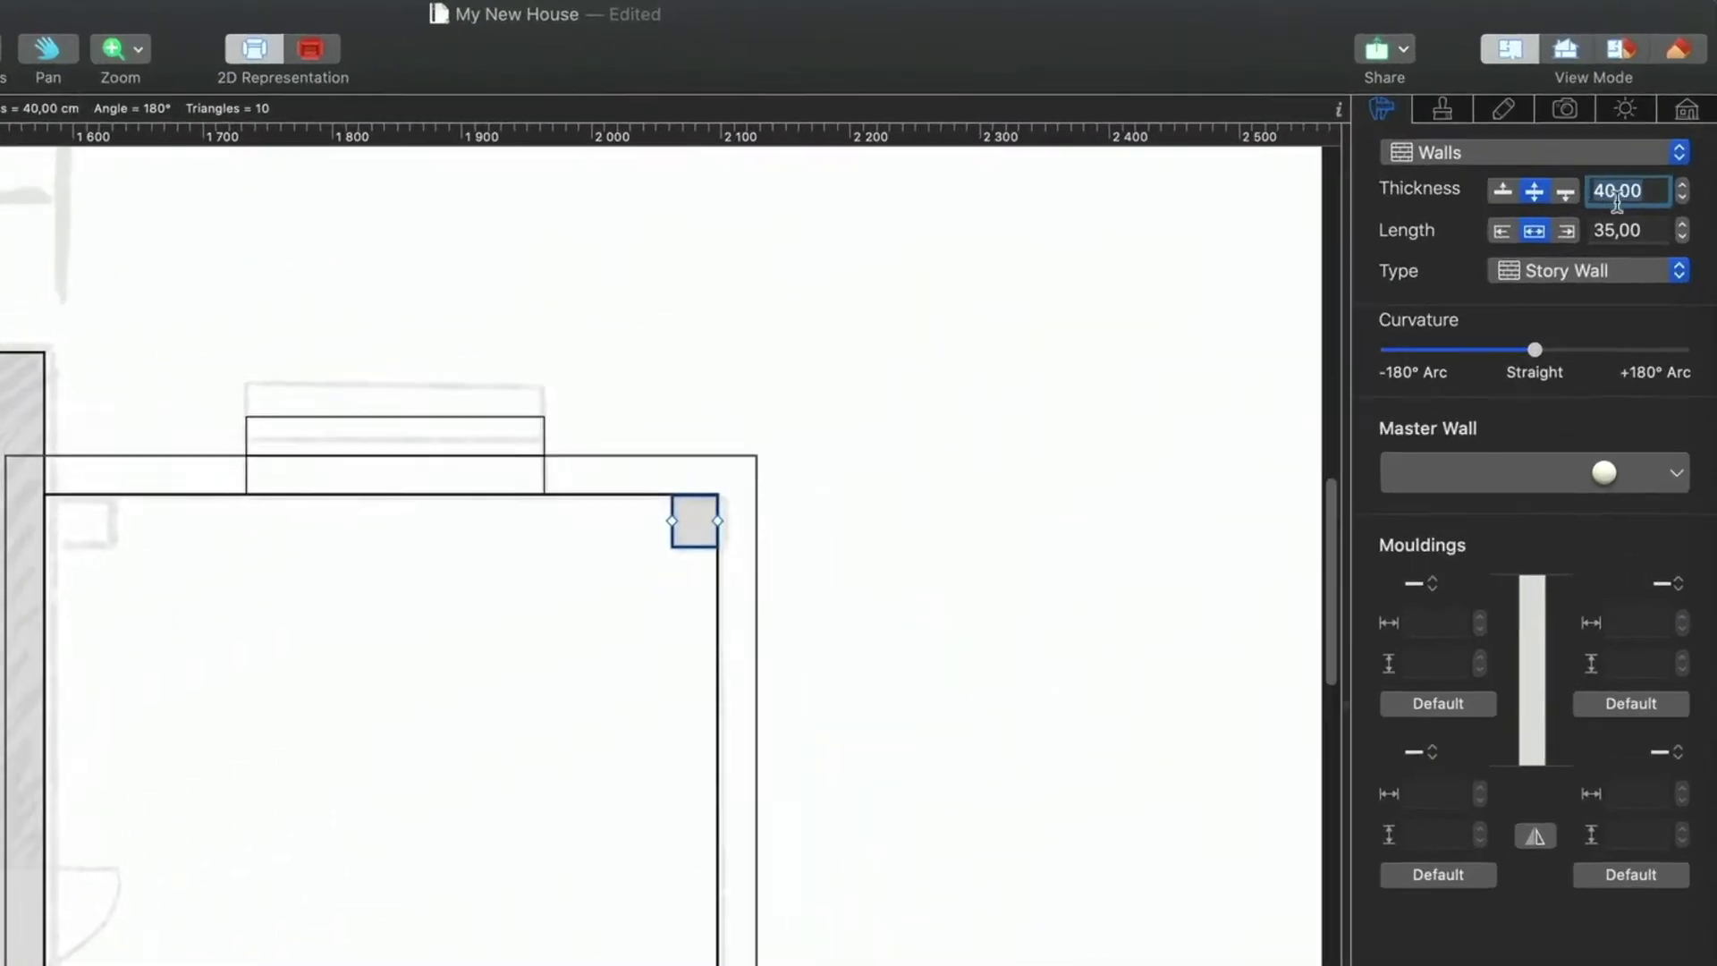
key("Tab")
type("40,00")
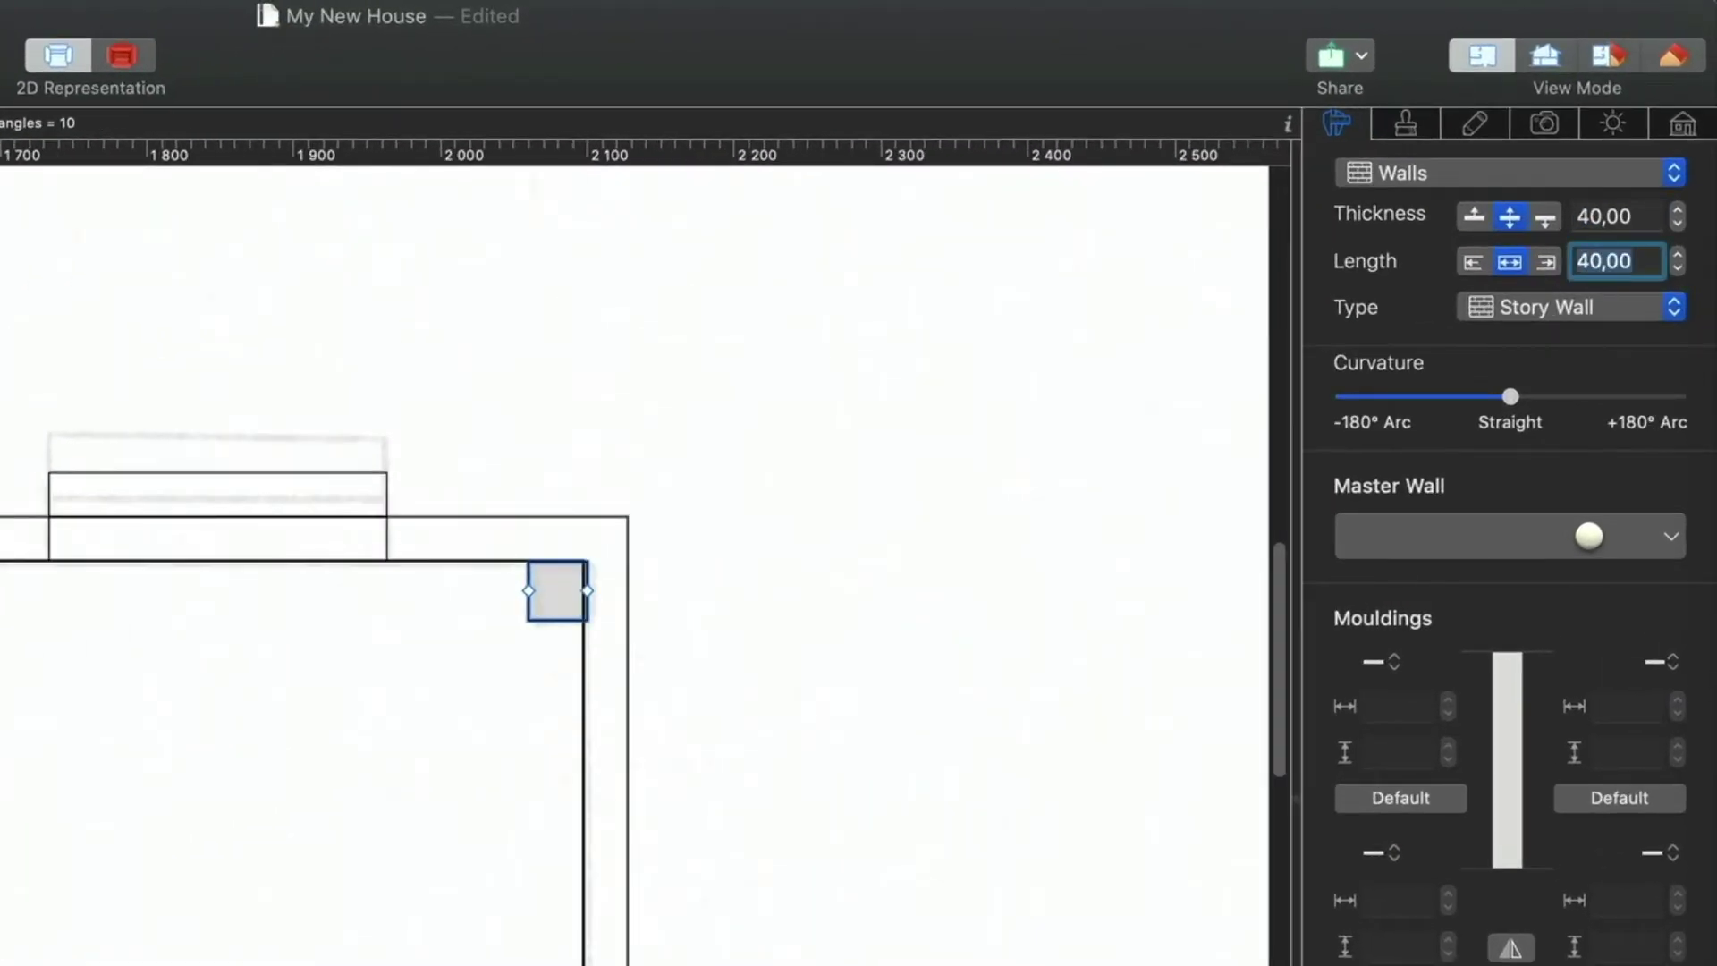
left_click(1558, 307)
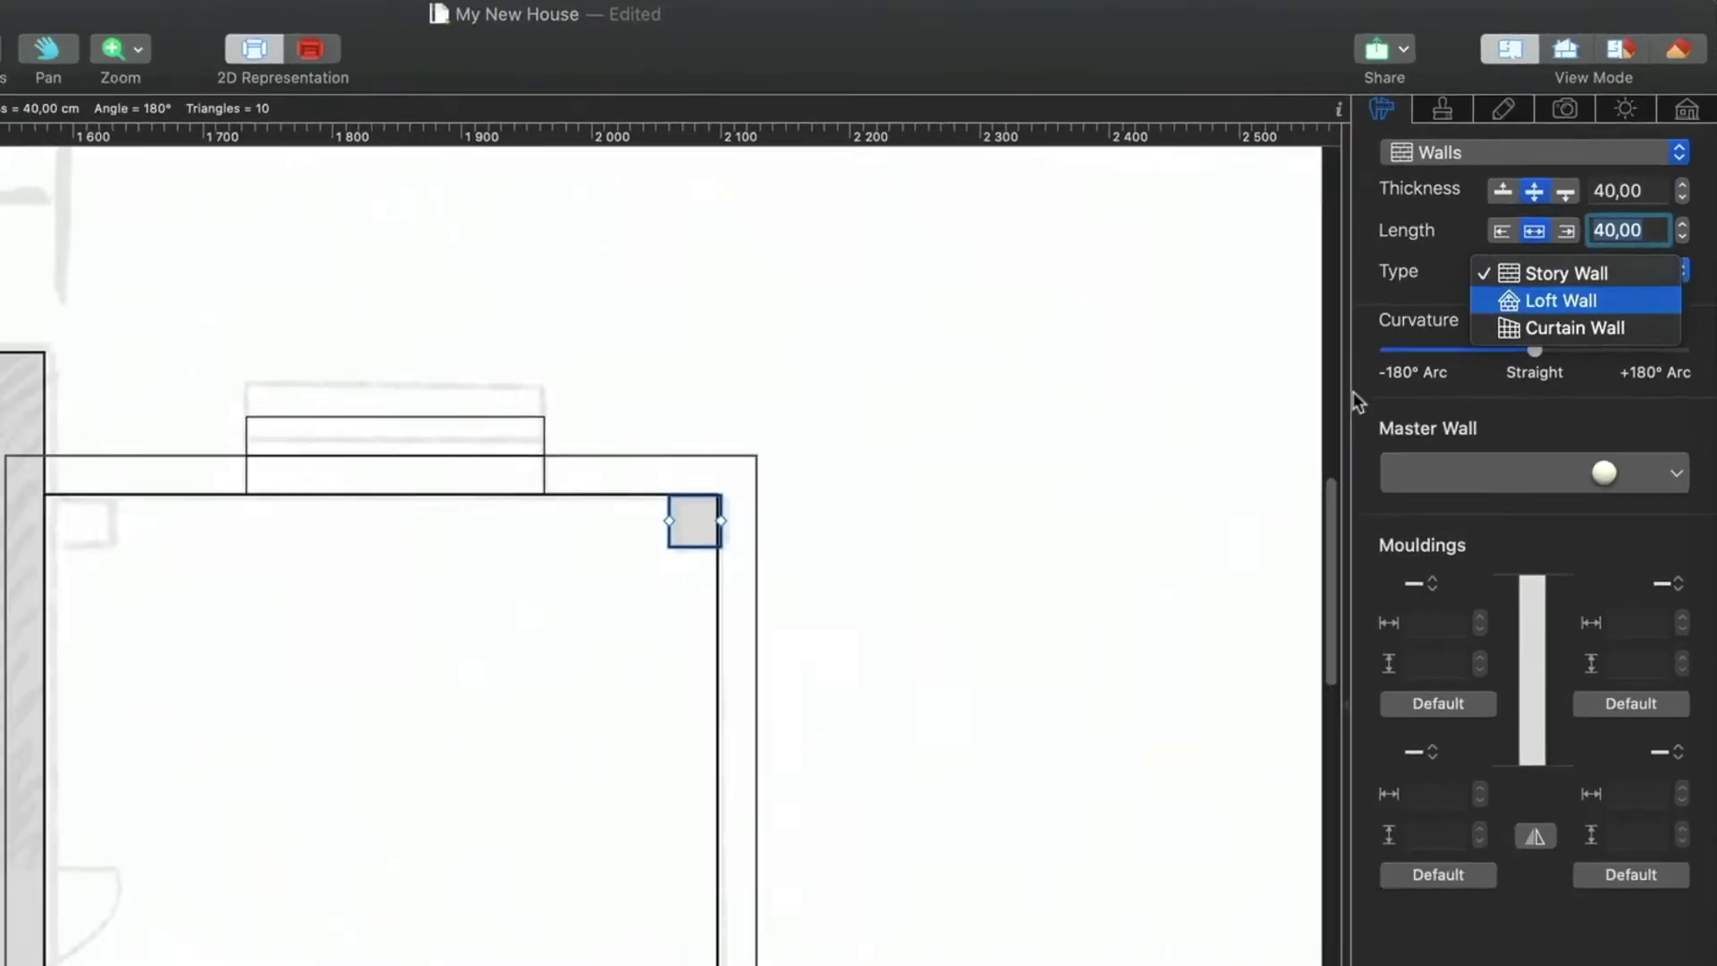
left_click(1553, 339)
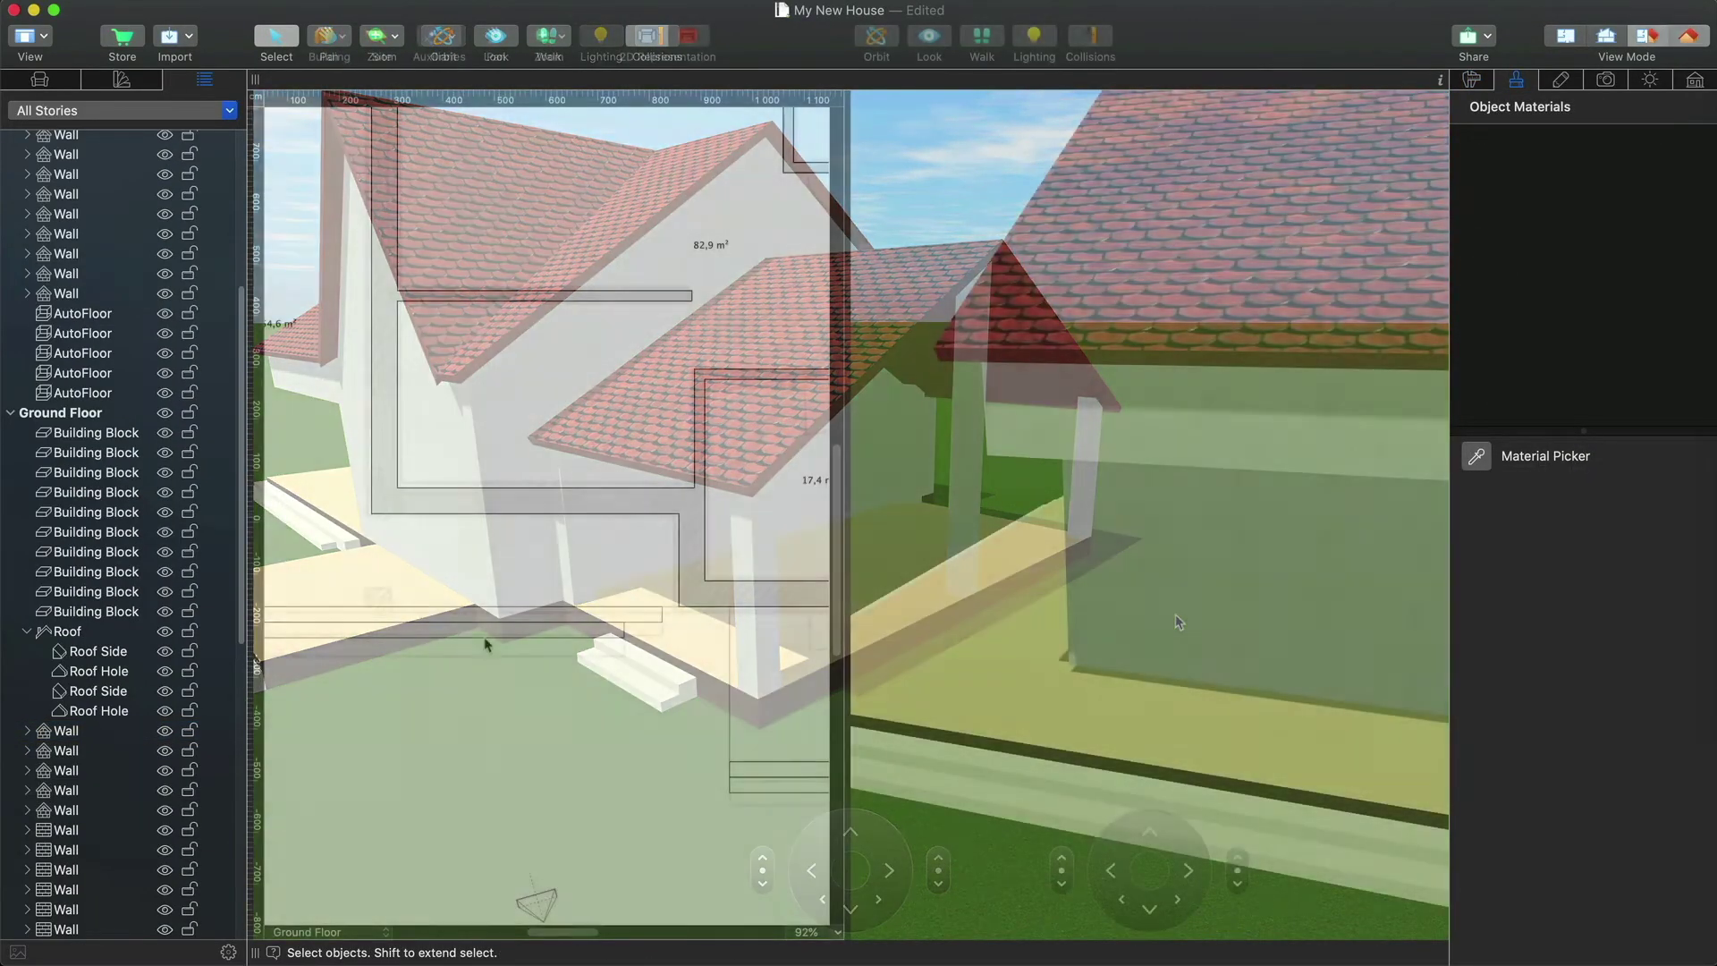
- Draw a rectangular building block about 50 by 45 cm over the column sketched on the front terrace, aligned with the house wall's outer face
scroll(373, 566, "up", 3)
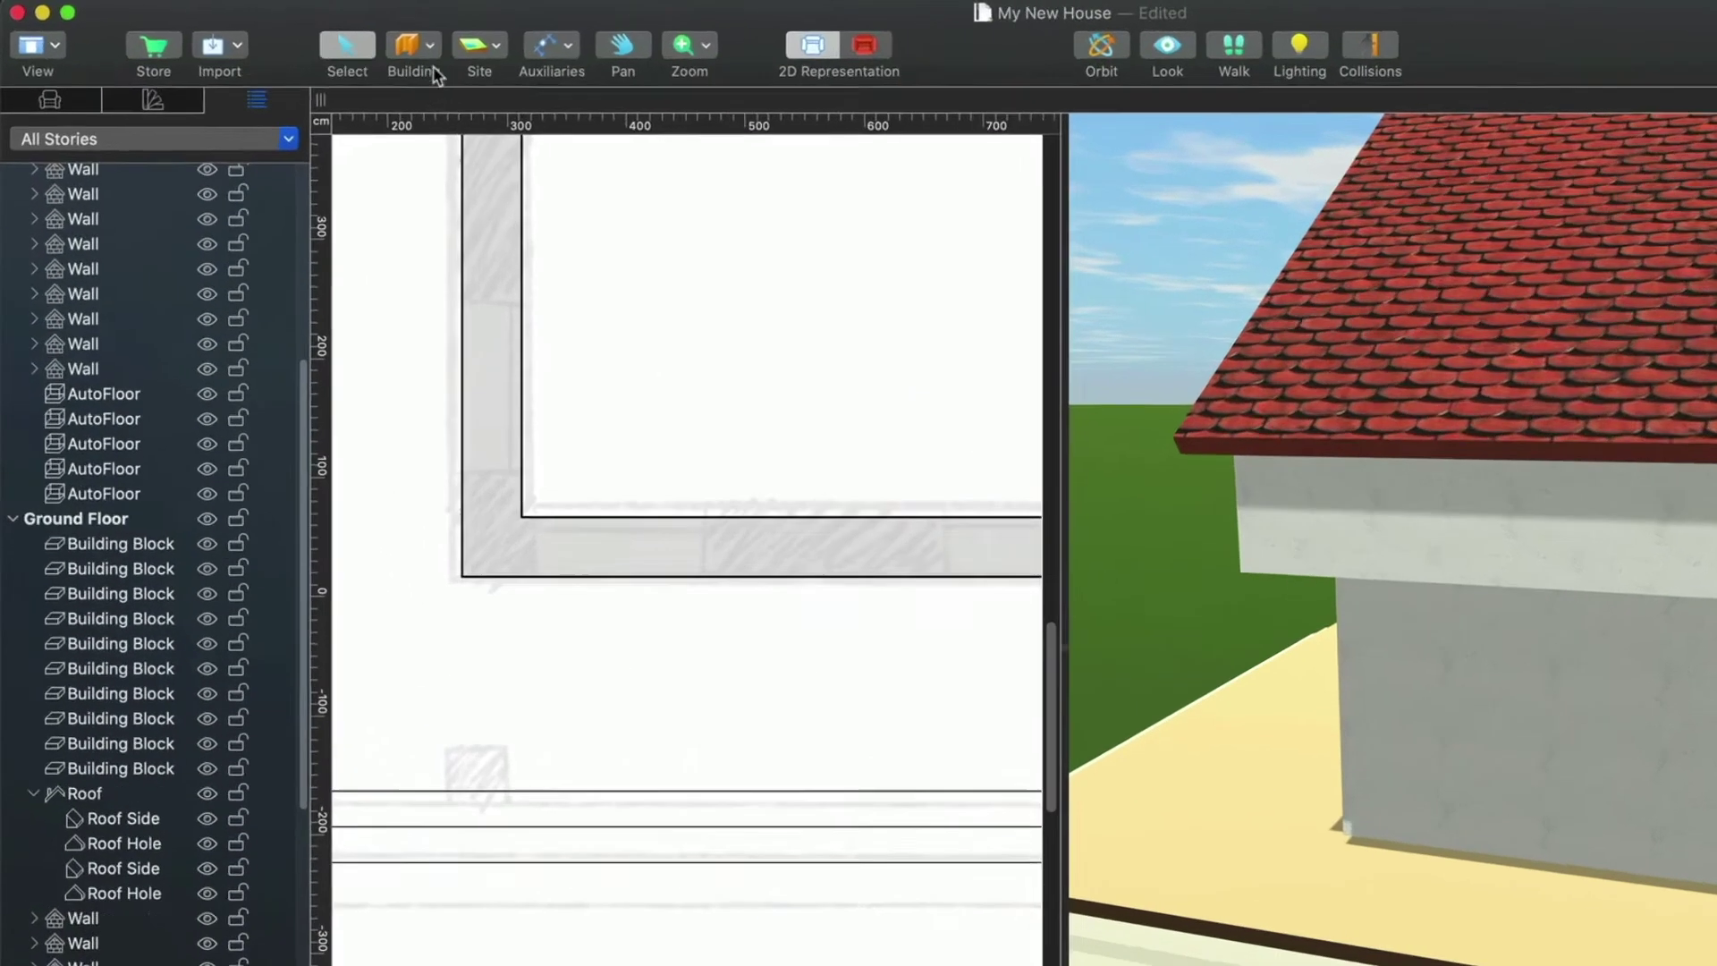
left_click(342, 39)
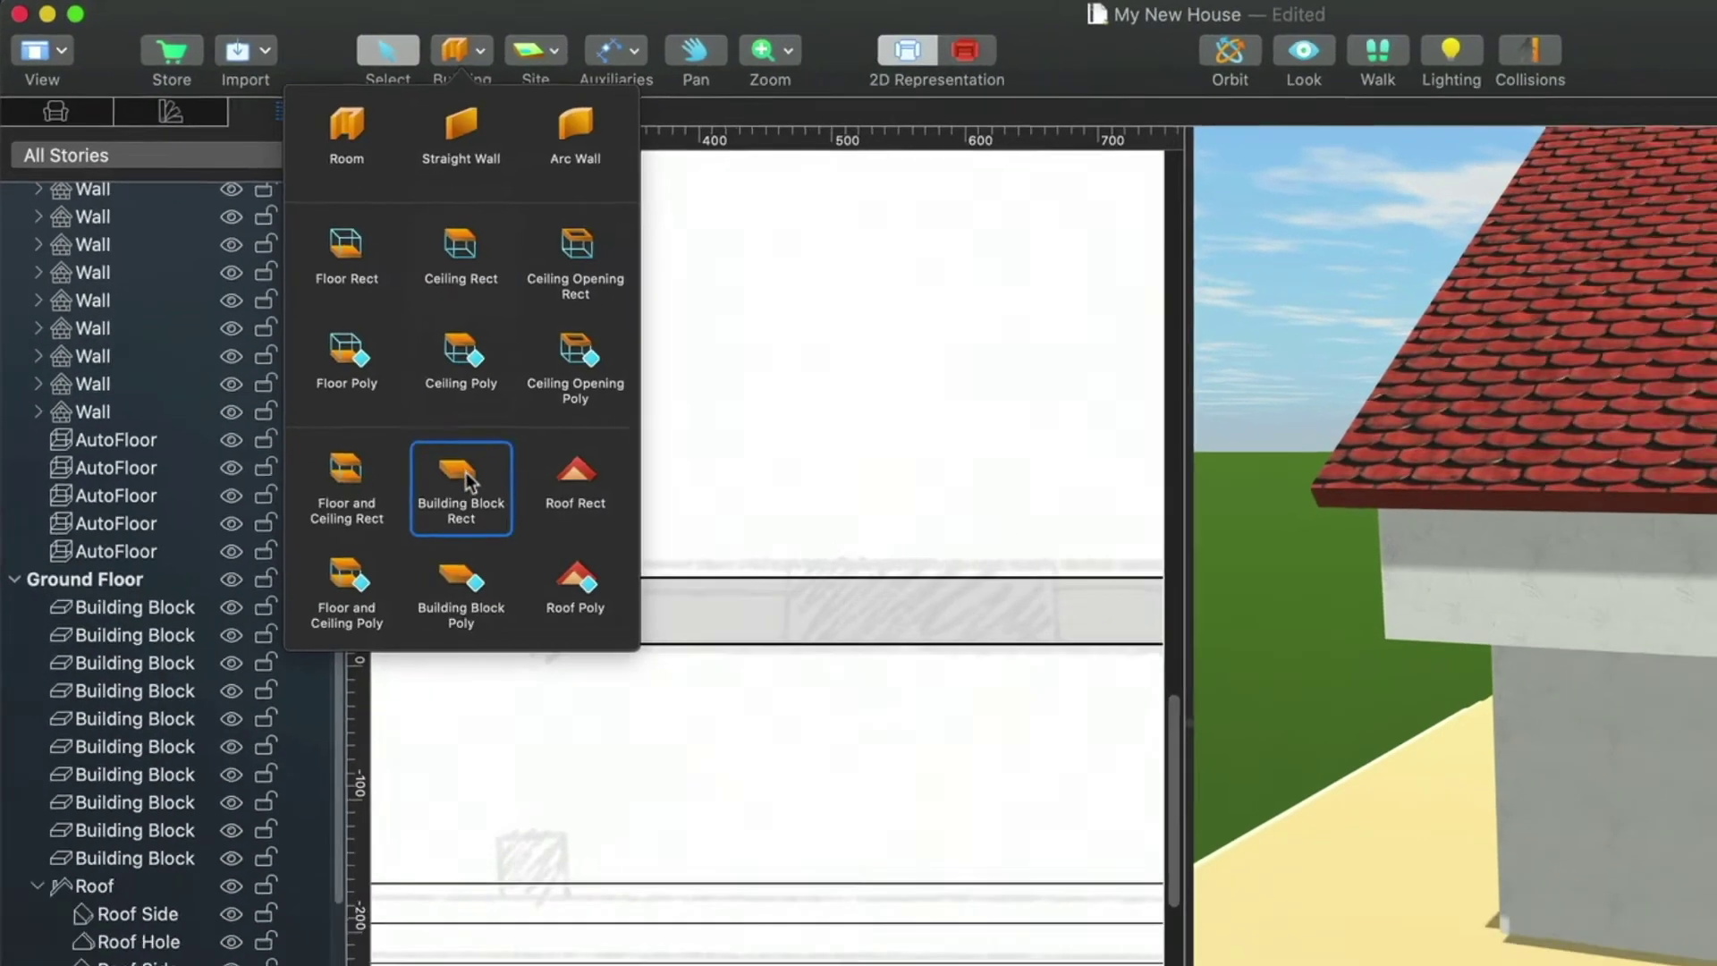
left_click(509, 532)
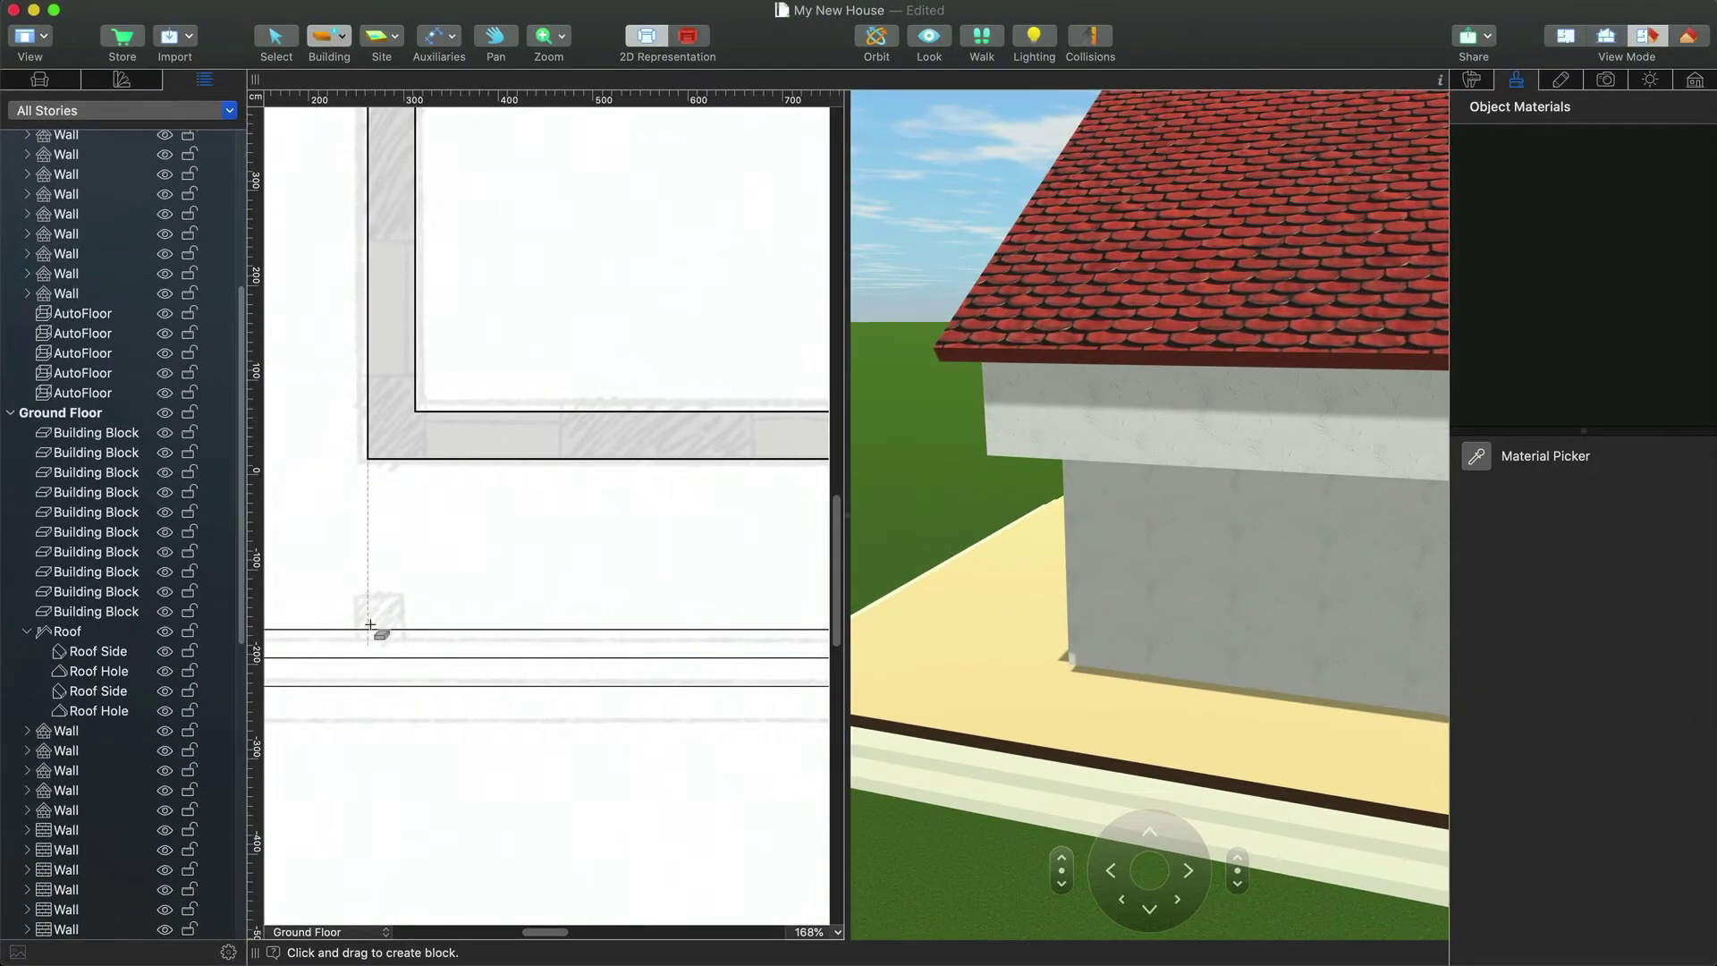
left_click_drag(368, 628, 413, 586)
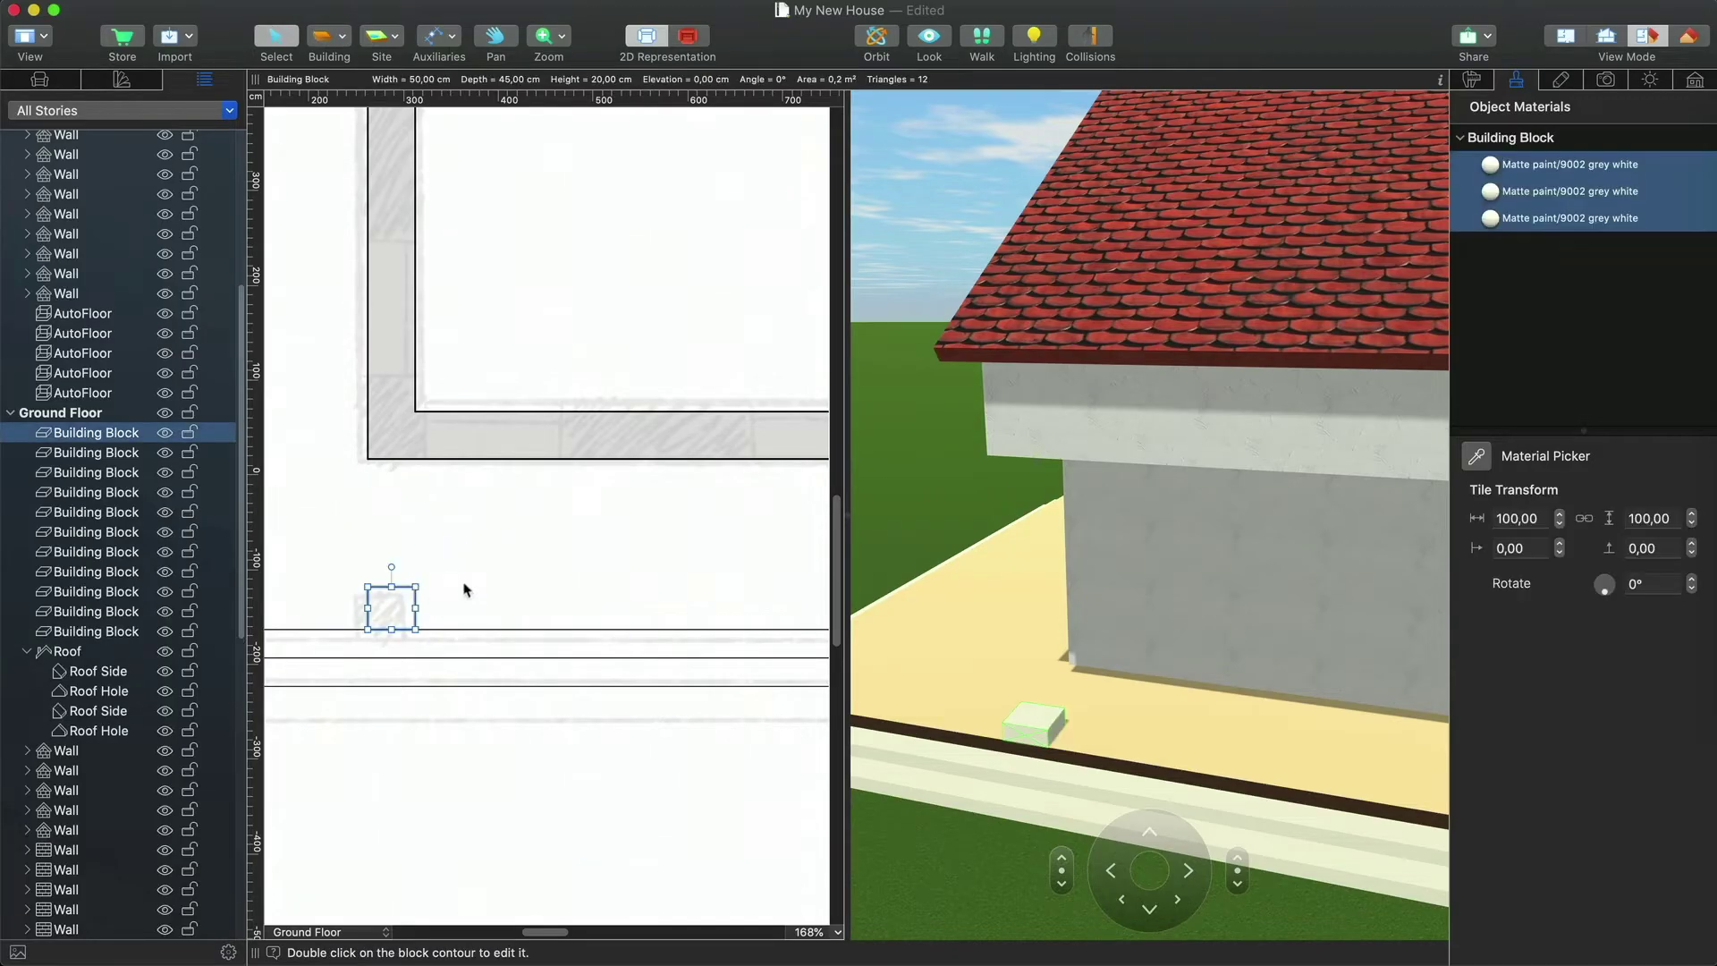
- Set the building block's depth and width to 40 cm and its height to 300 cm
left_click(1471, 80)
double_click(1646, 318)
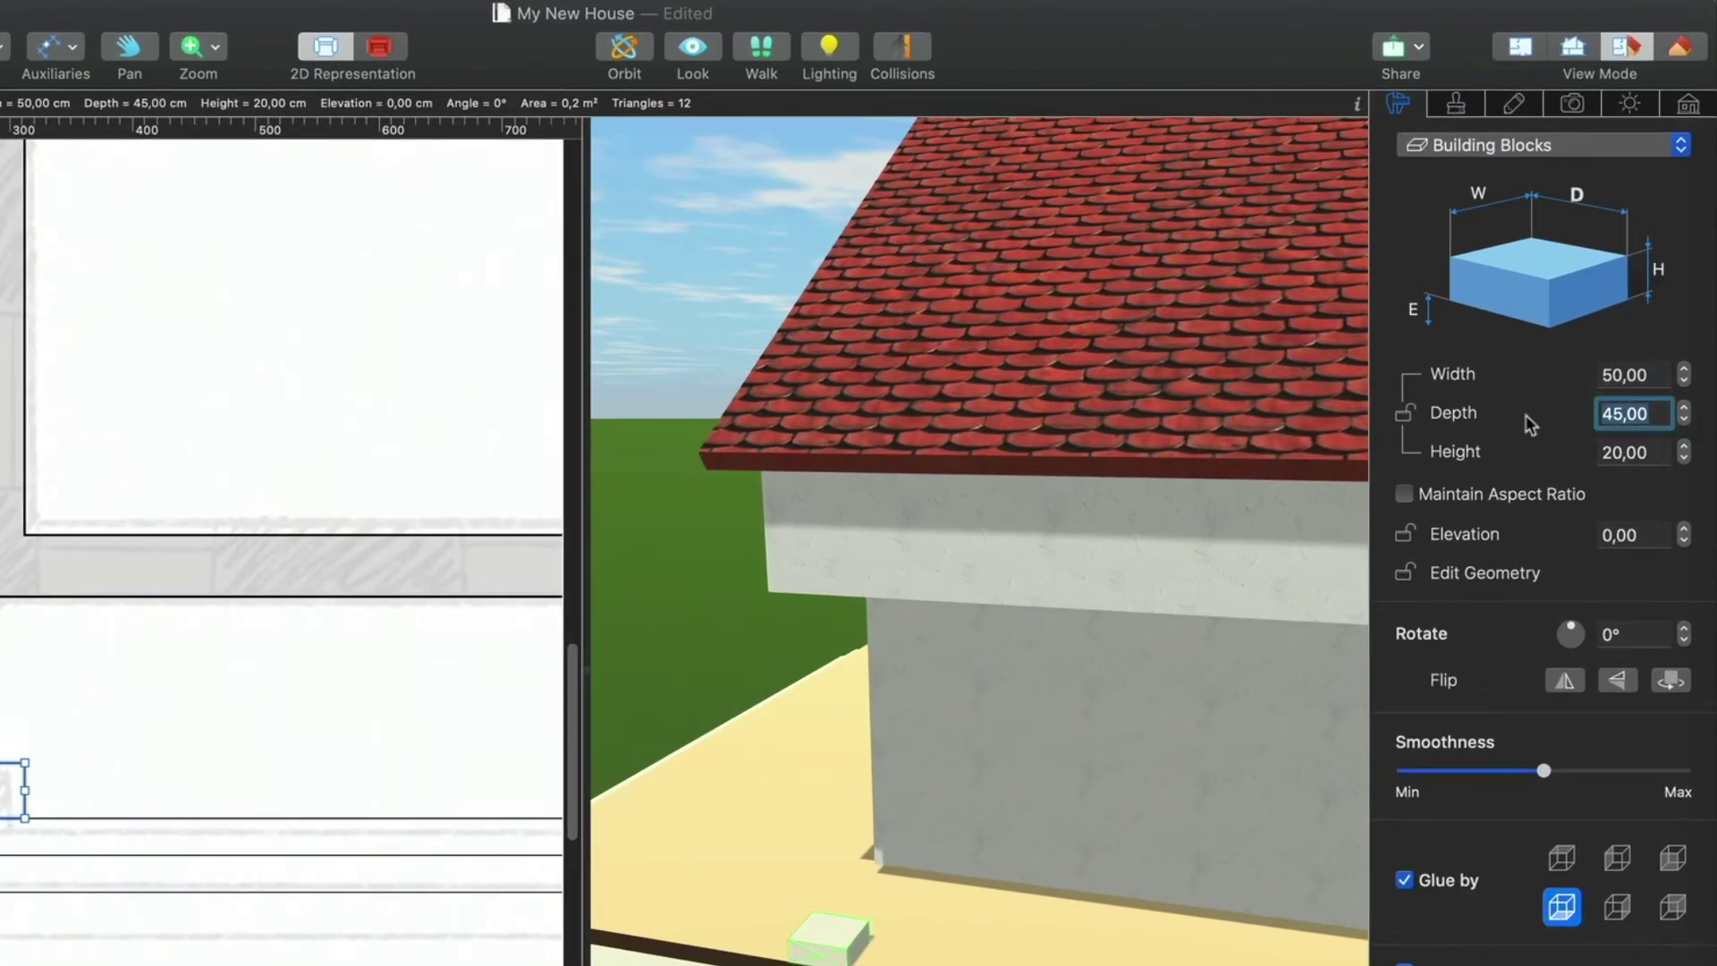
type("40")
key("Return")
double_click(1644, 375)
type("40")
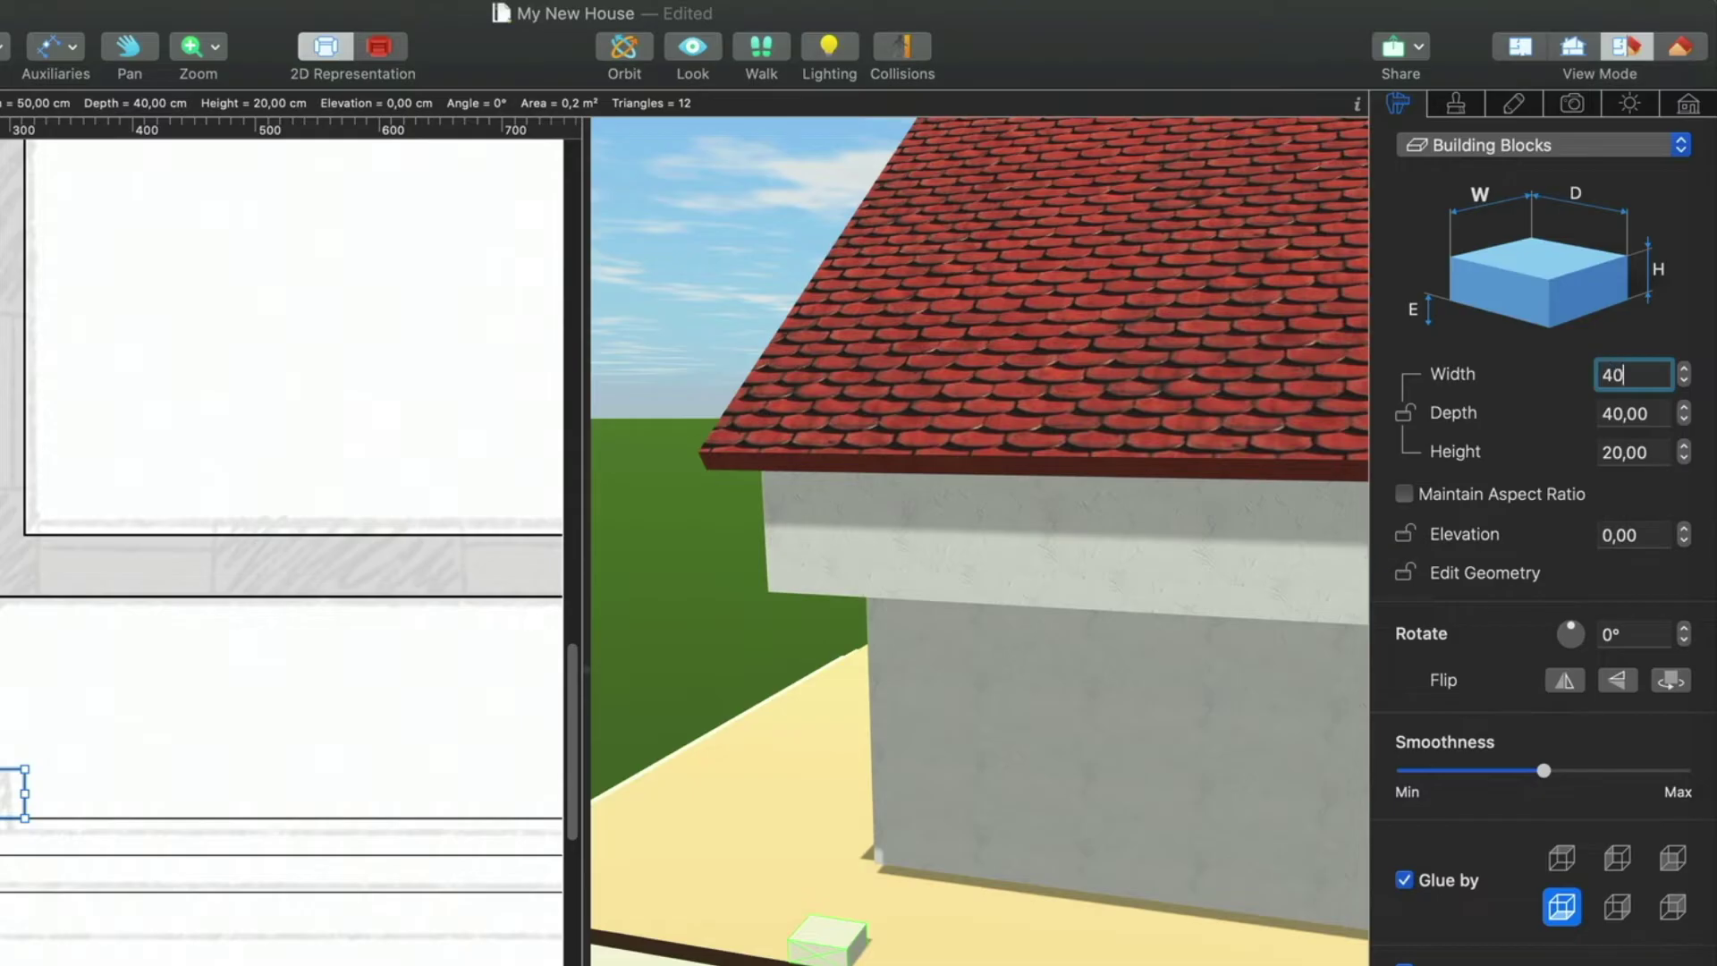
key("Return")
double_click(1654, 451)
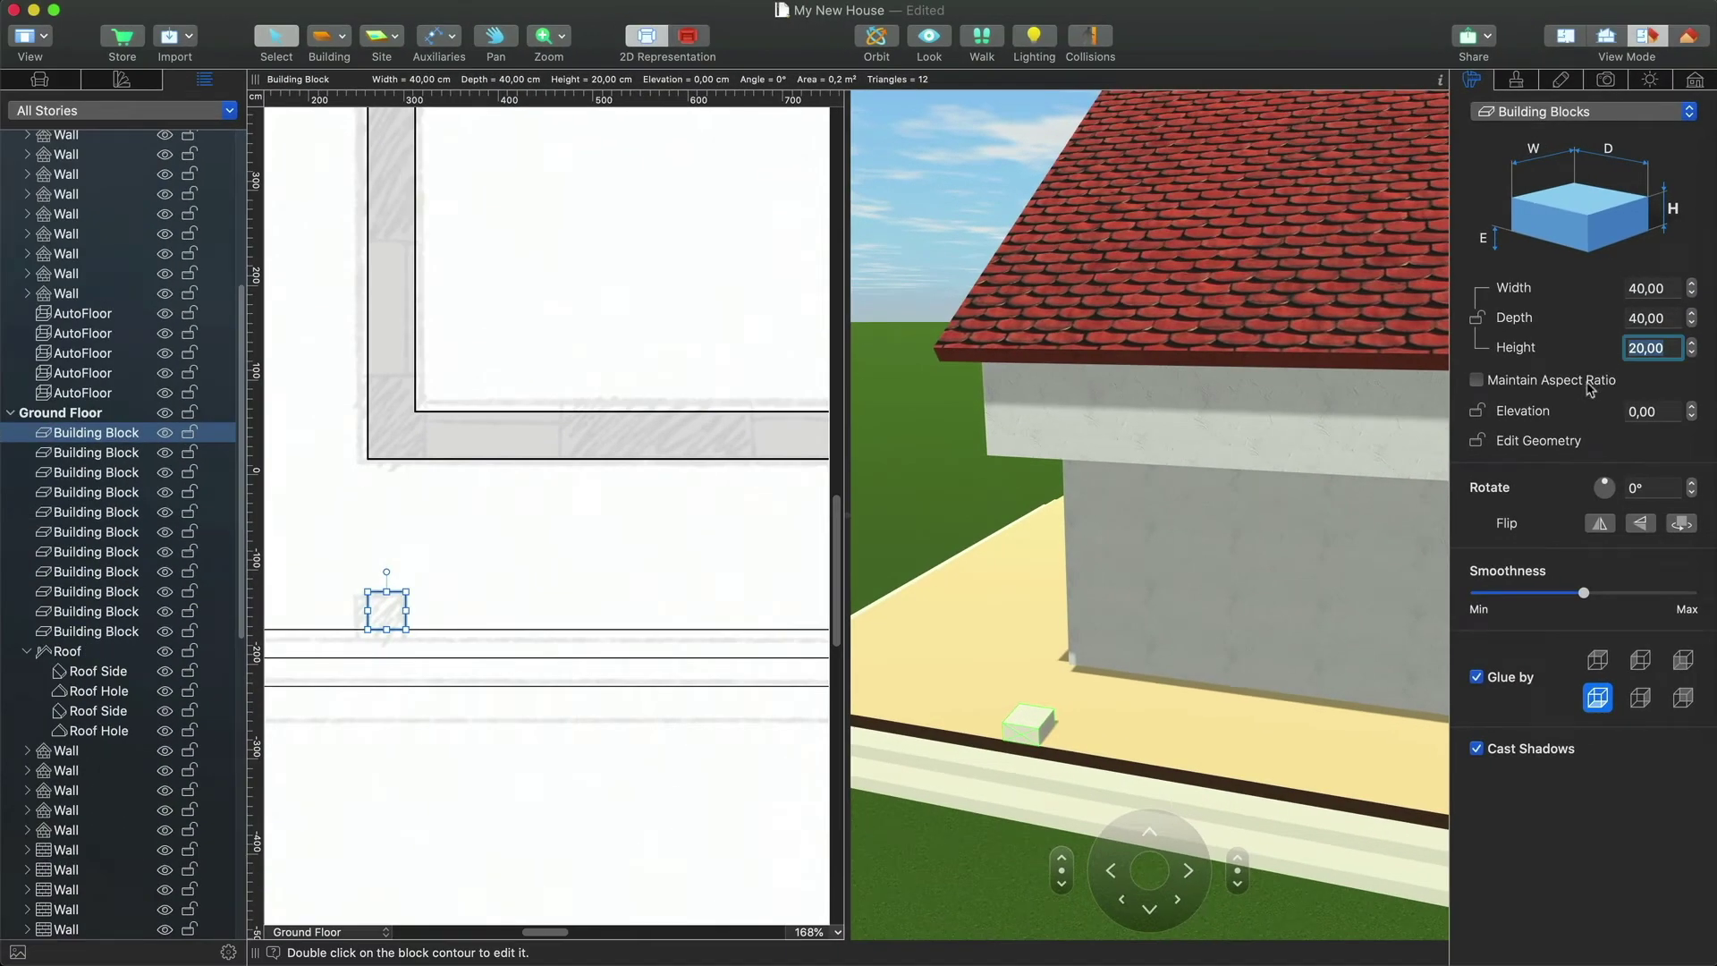
type("300")
key("Return")
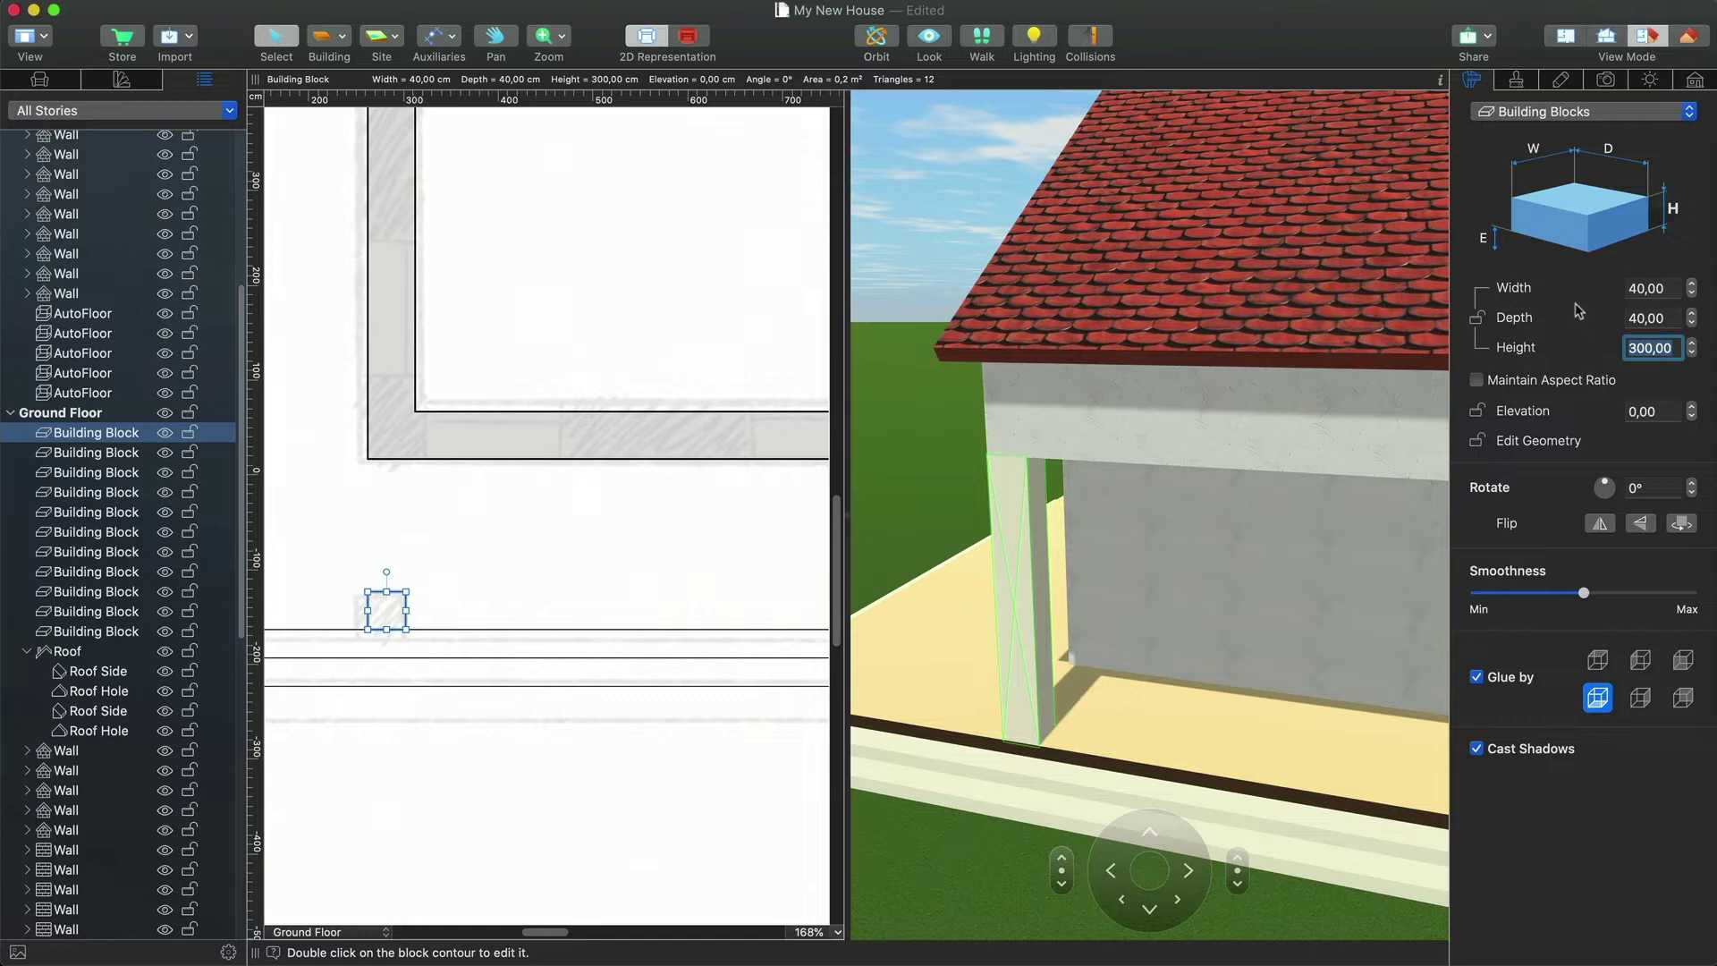
- Place Column 004 from the Columns library on the front terrace next to the square block column and adjust its position slightly
left_click(1515, 80)
left_click(39, 78)
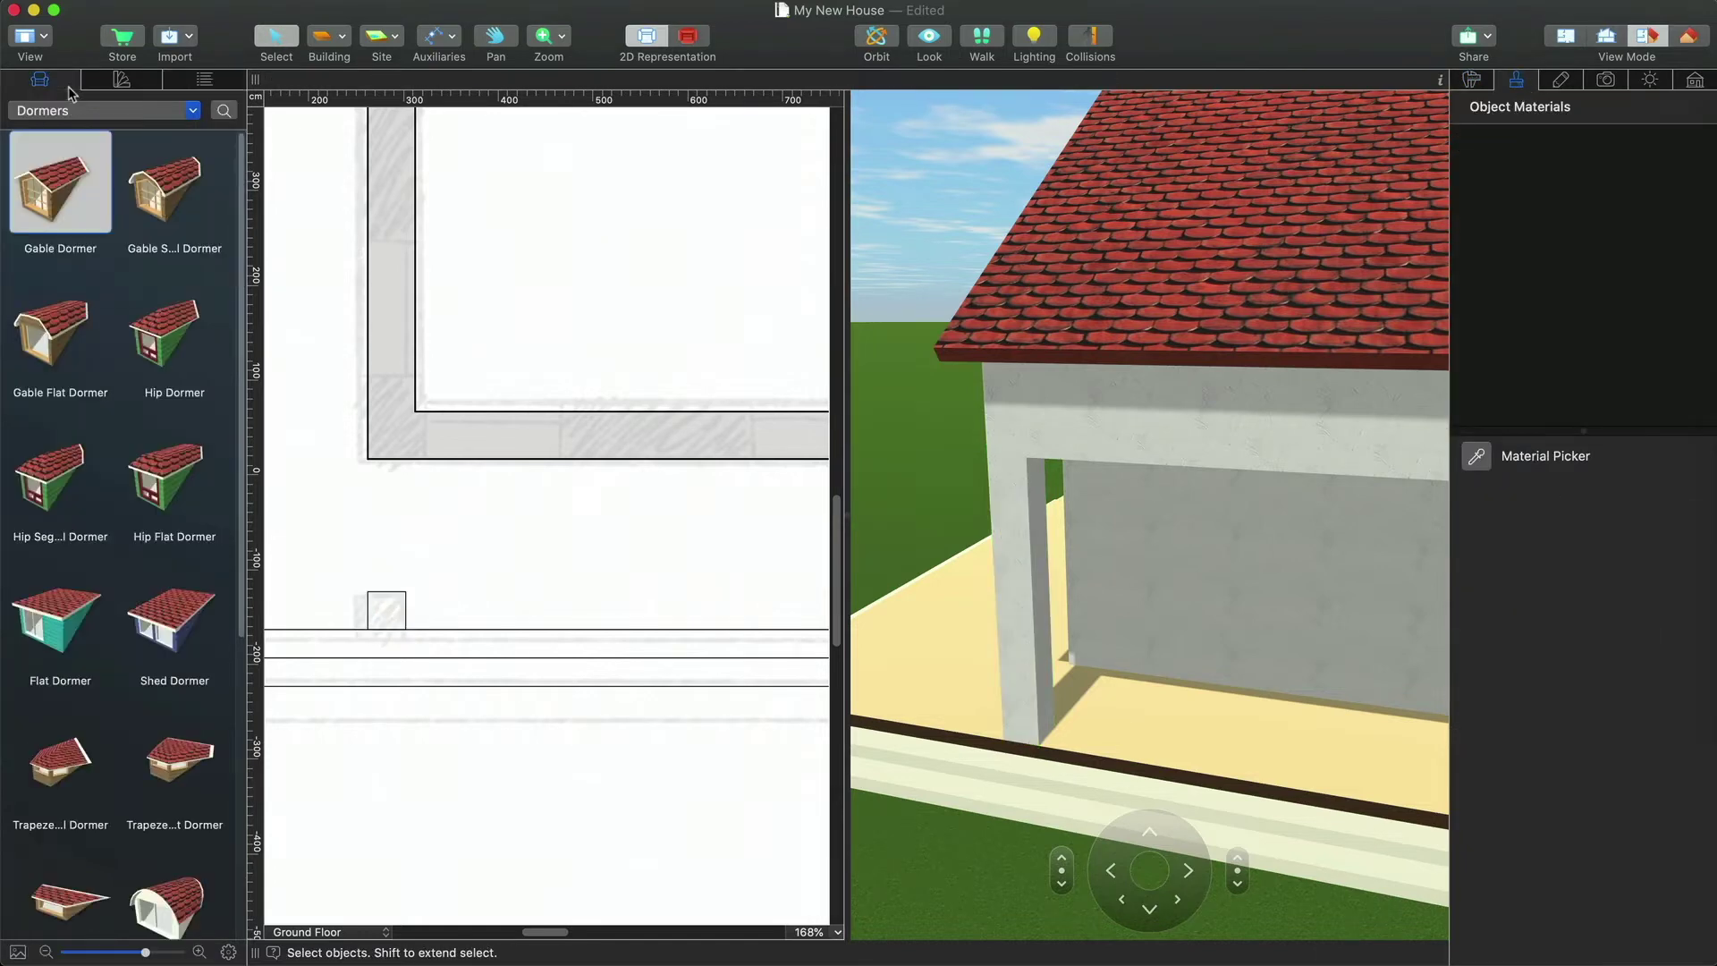
left_click(189, 114)
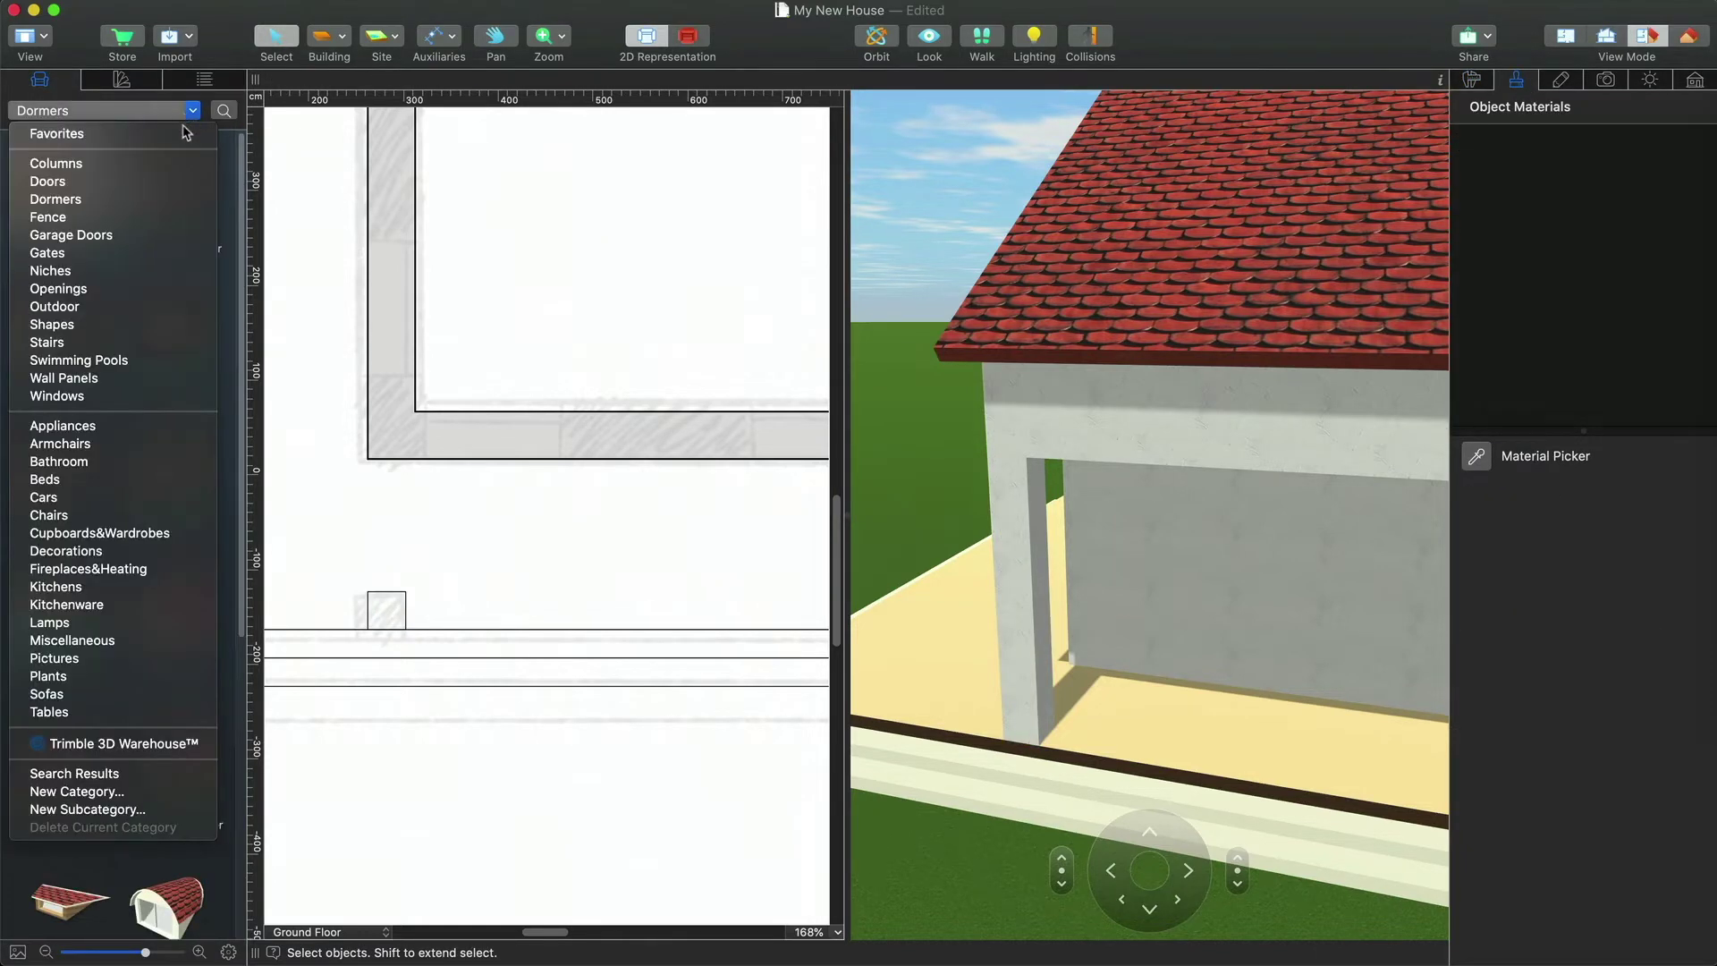
left_click(174, 164)
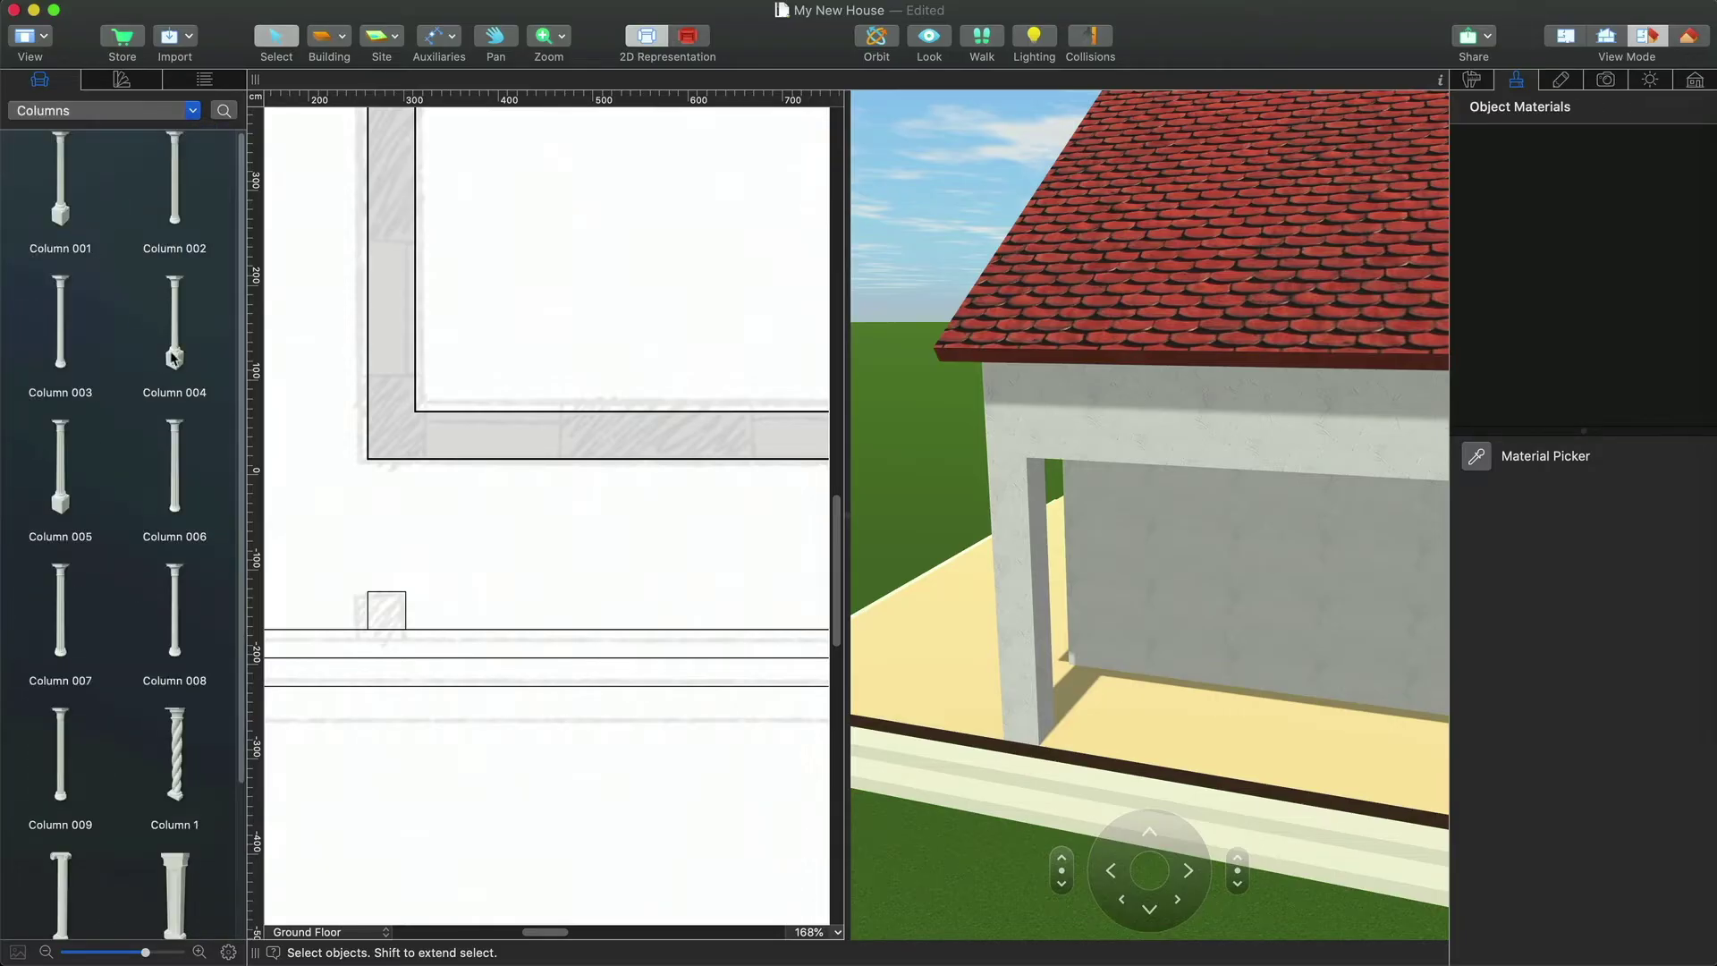
left_click_drag(174, 362, 454, 611)
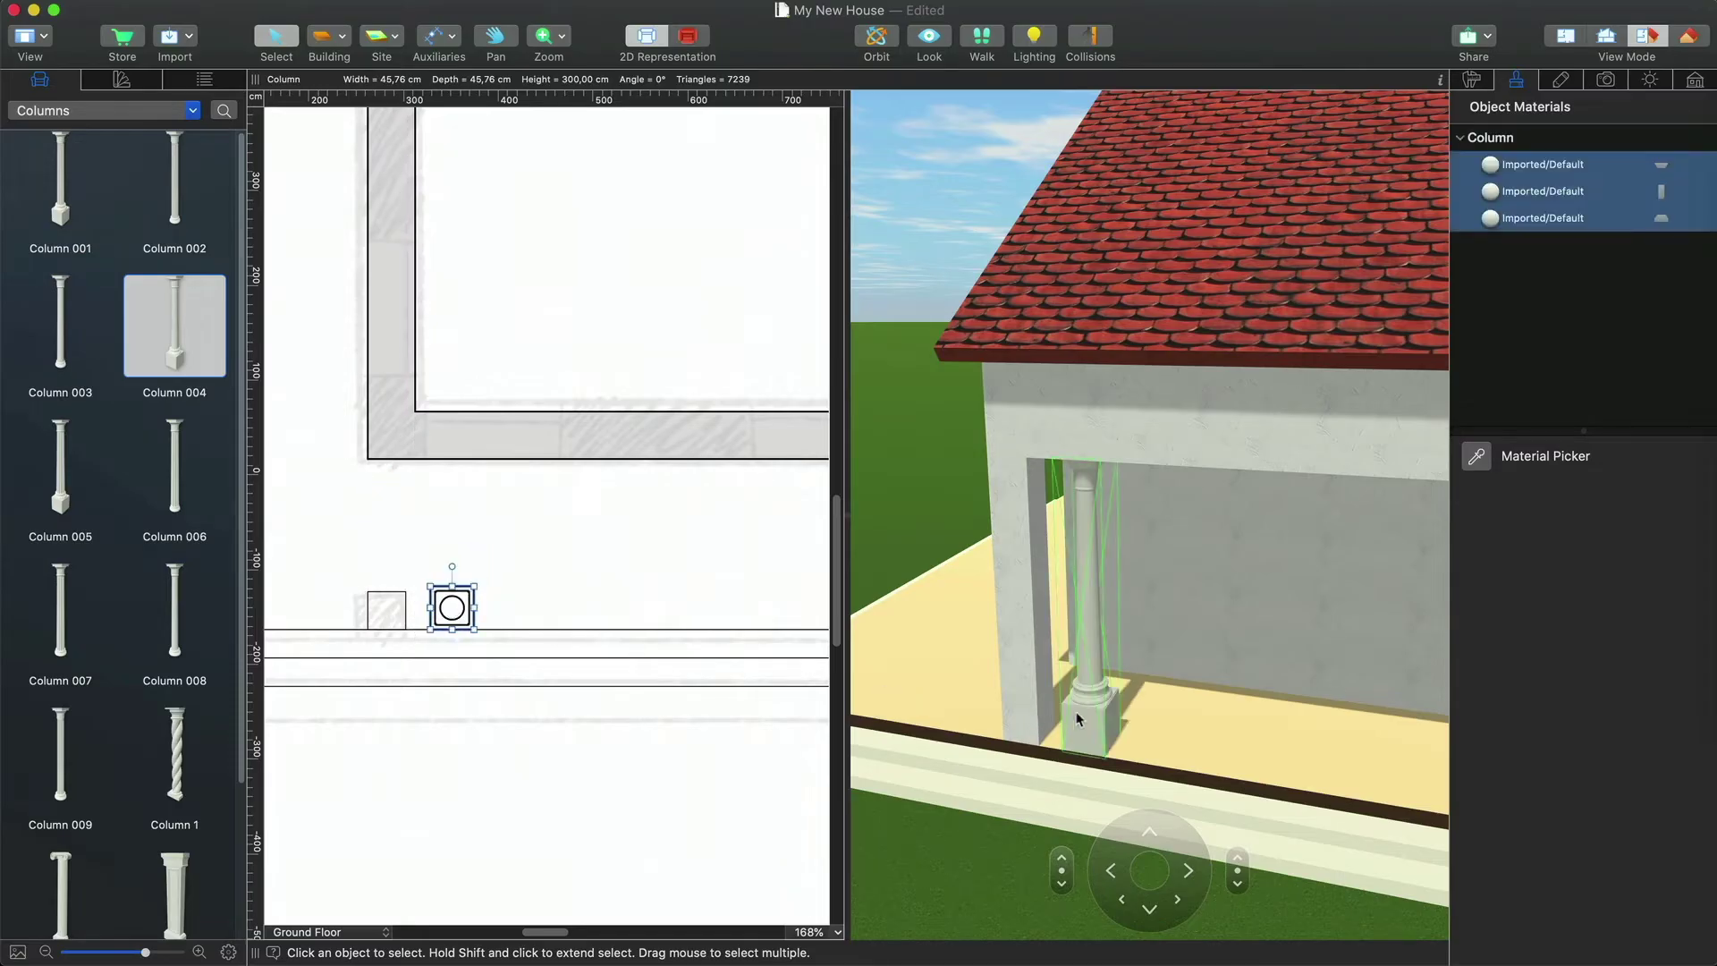
left_click_drag(1111, 713, 1125, 709)
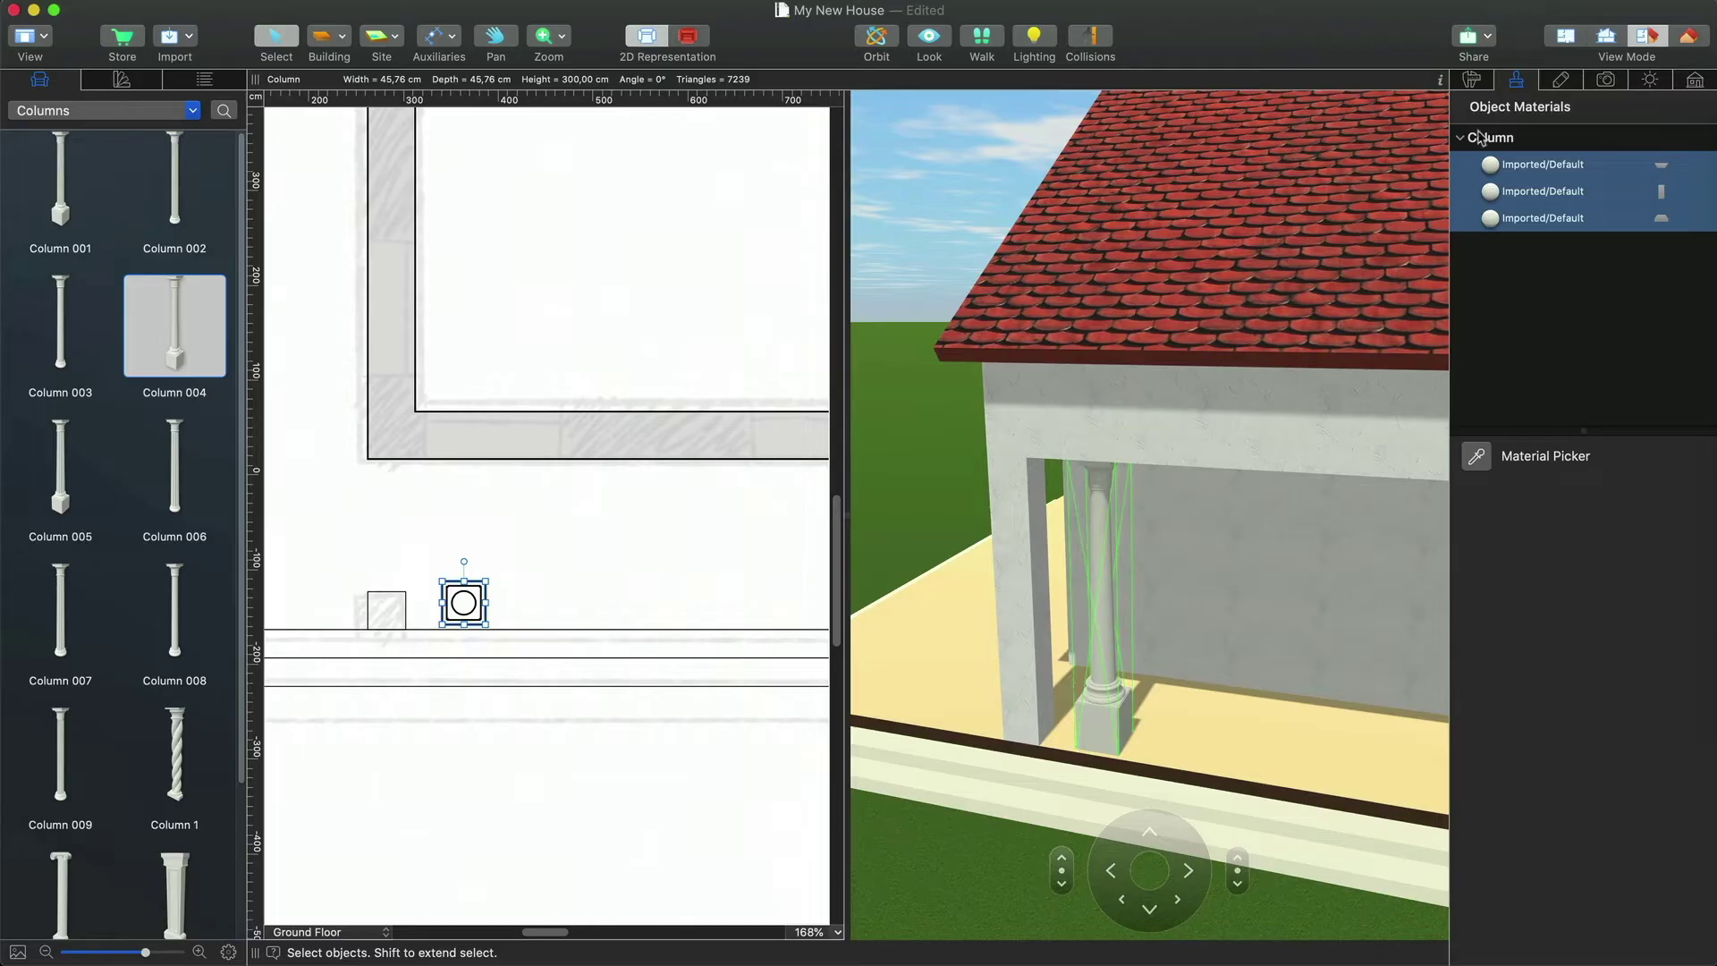
- Set the column's width and depth to 42 cm and its capital height to 20 cm, and reduce its base height
left_click(1473, 82)
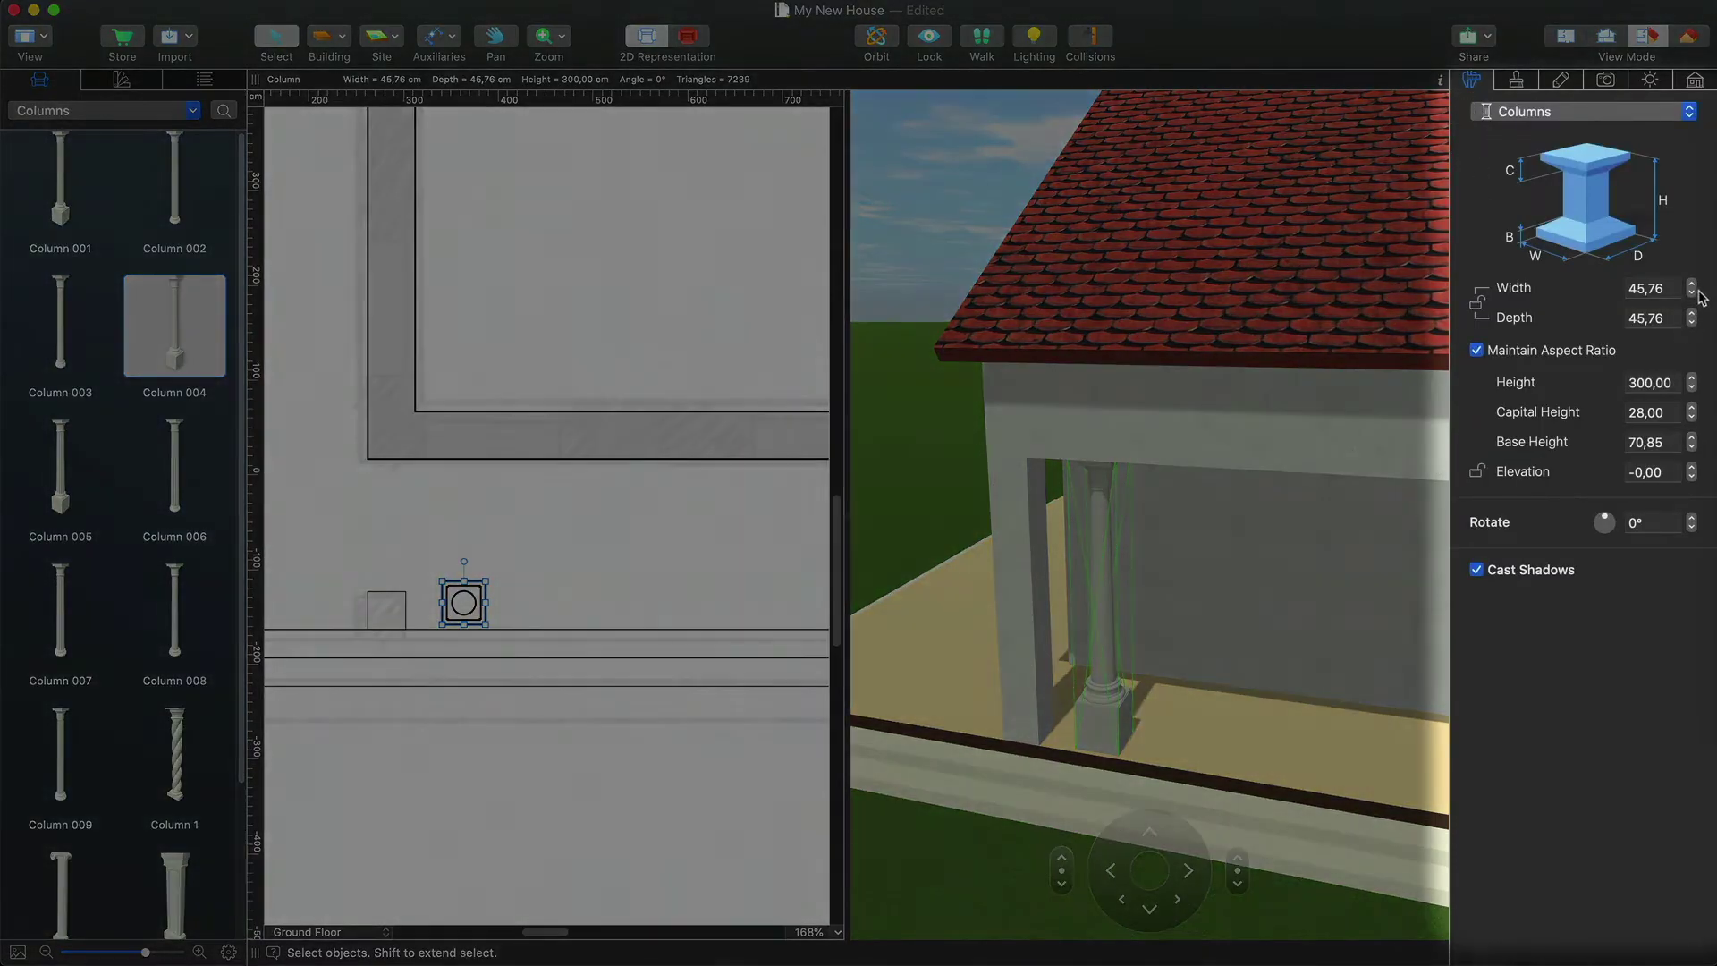
left_click(1691, 293)
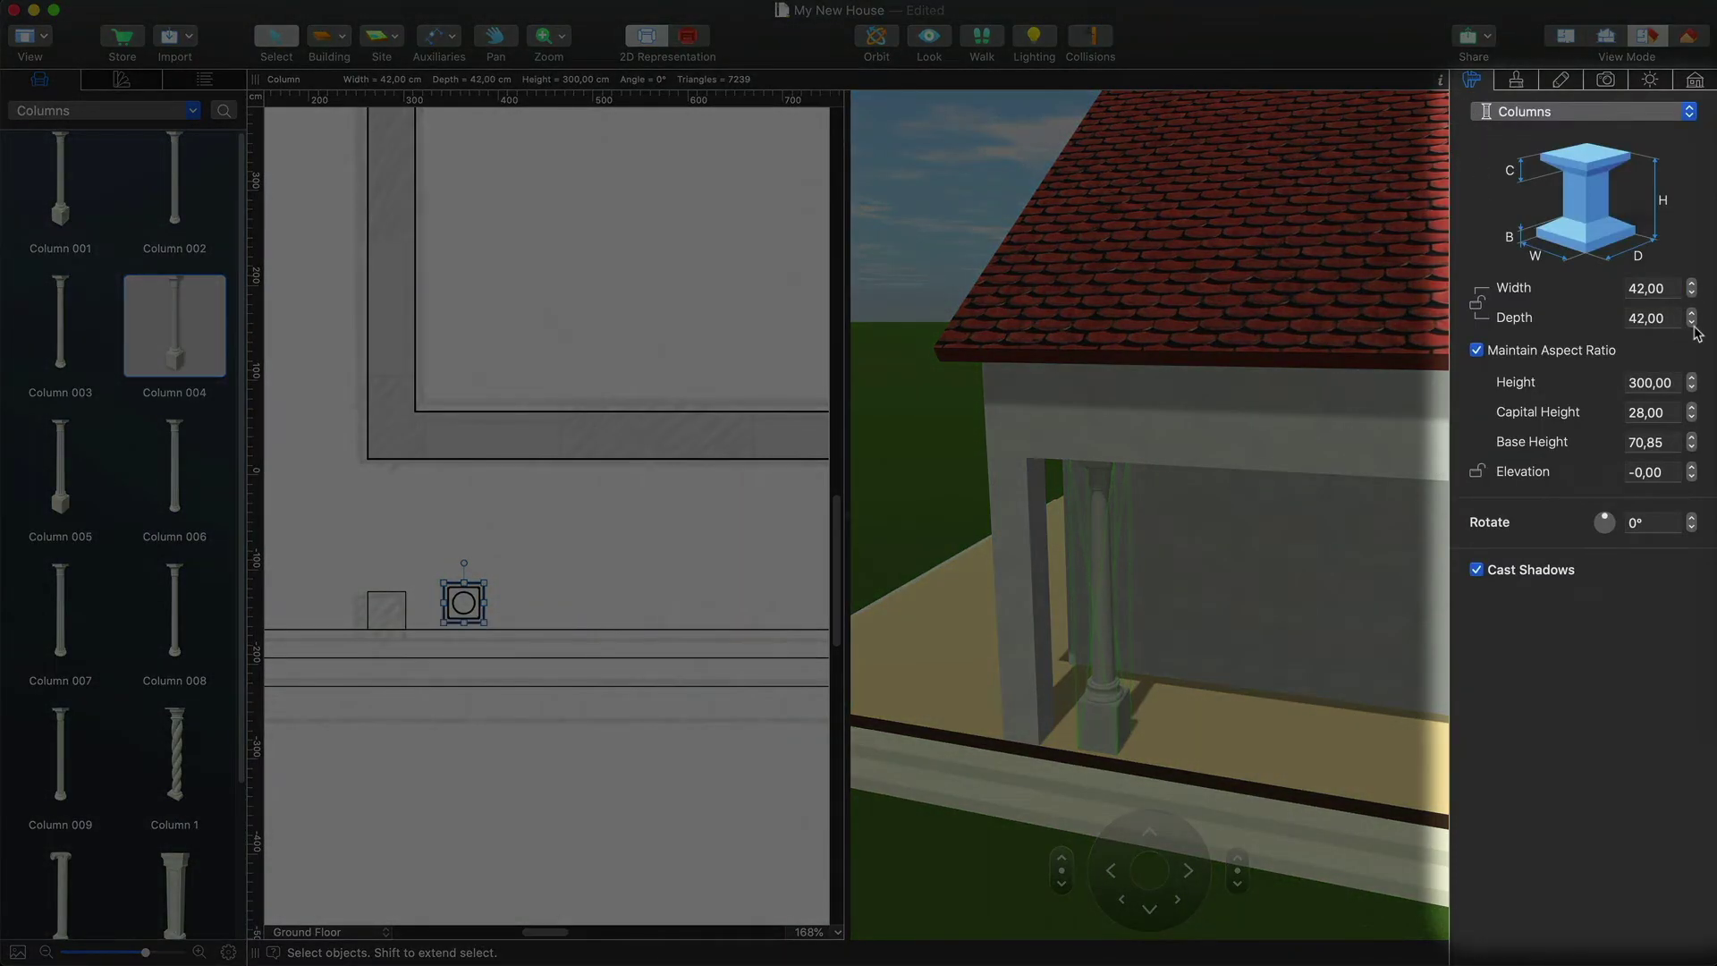
left_click(1691, 417)
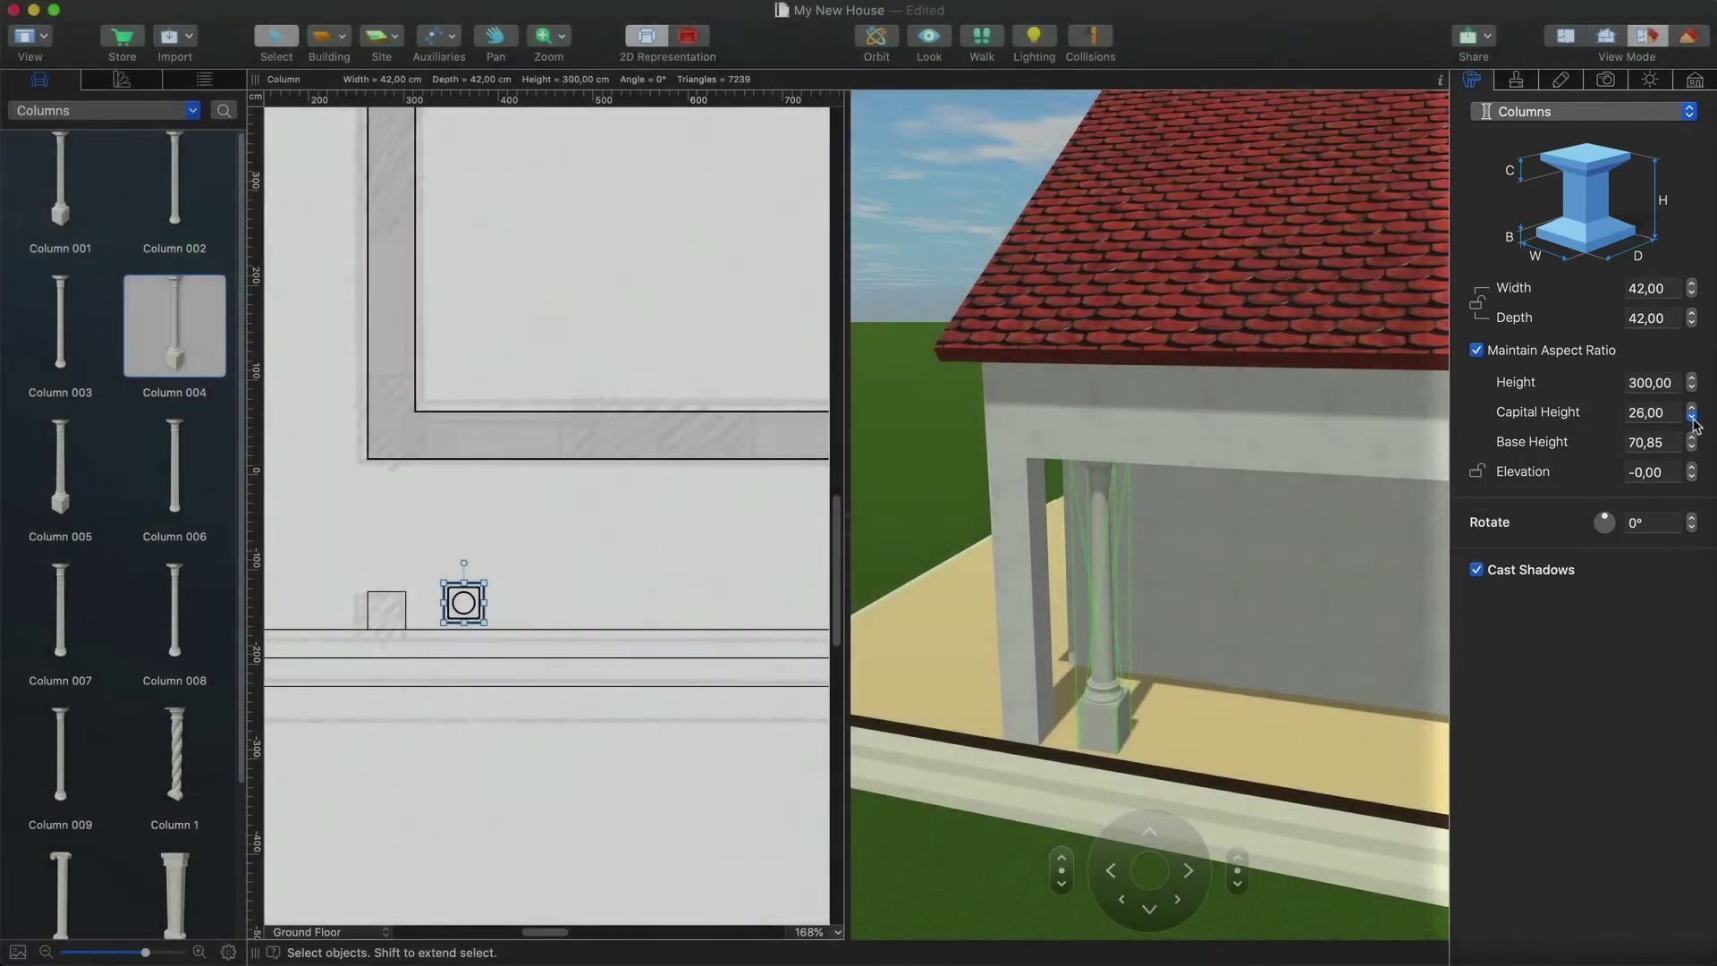
left_click(1691, 416)
left_click(1691, 447)
left_click(1691, 447)
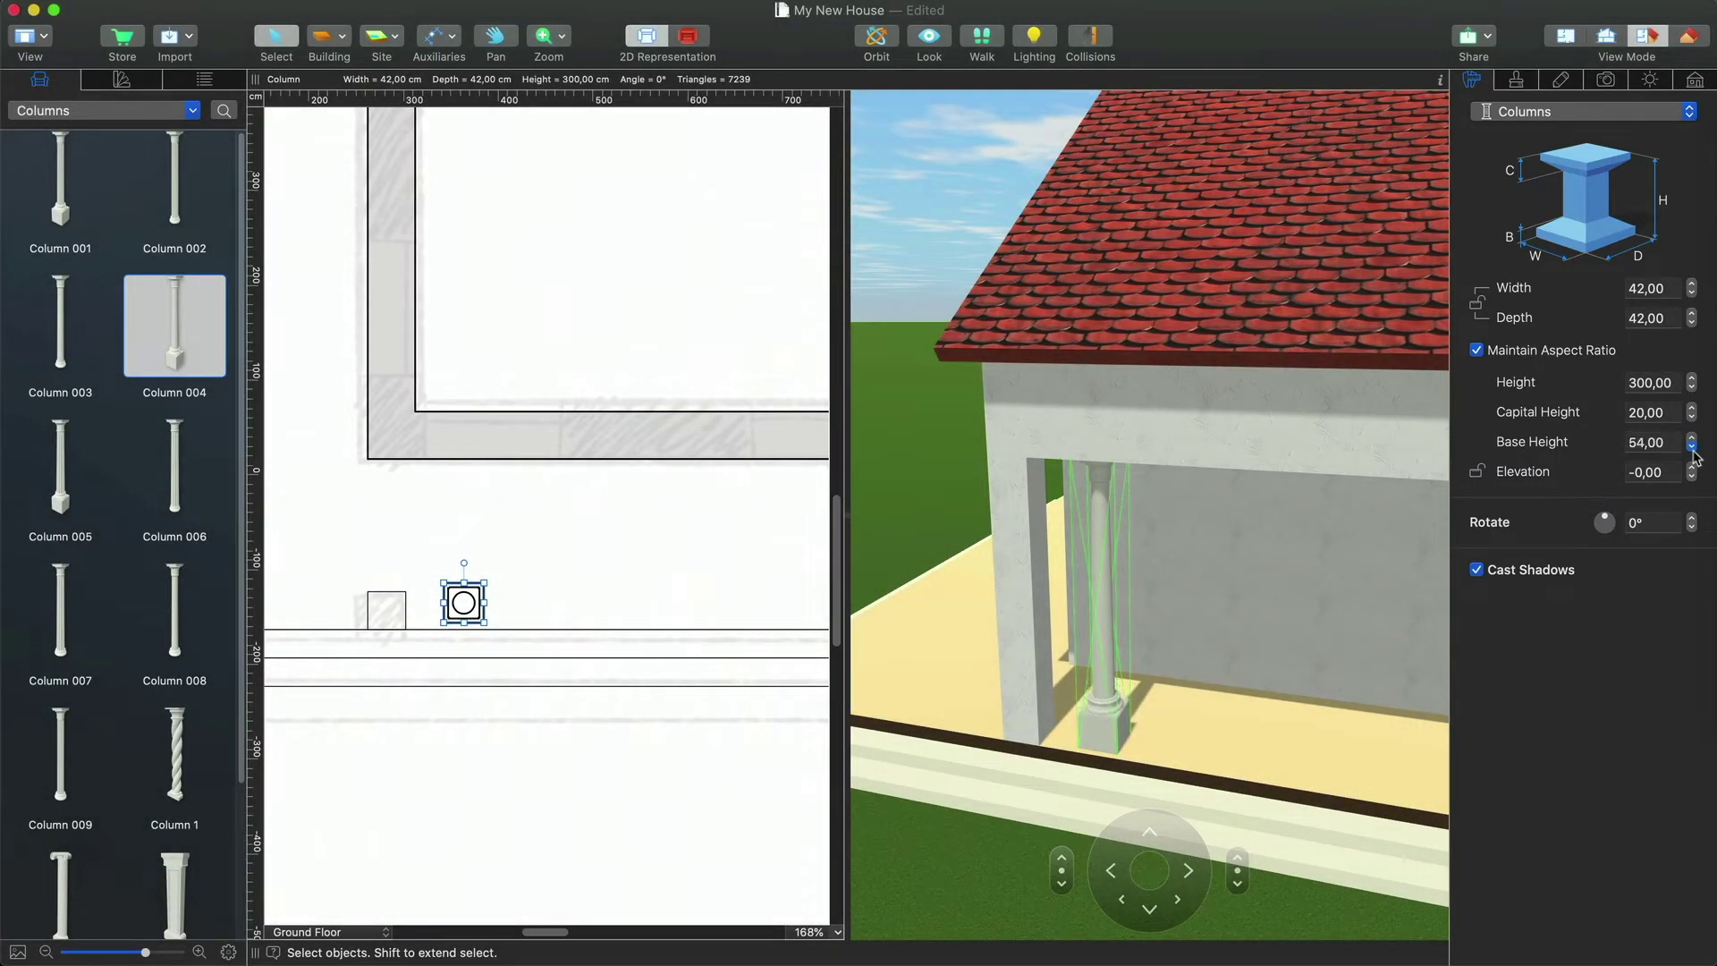
left_click(1691, 447)
left_click(1692, 447)
- Show the column's object materials and activate the Material Picker
left_click(1523, 84)
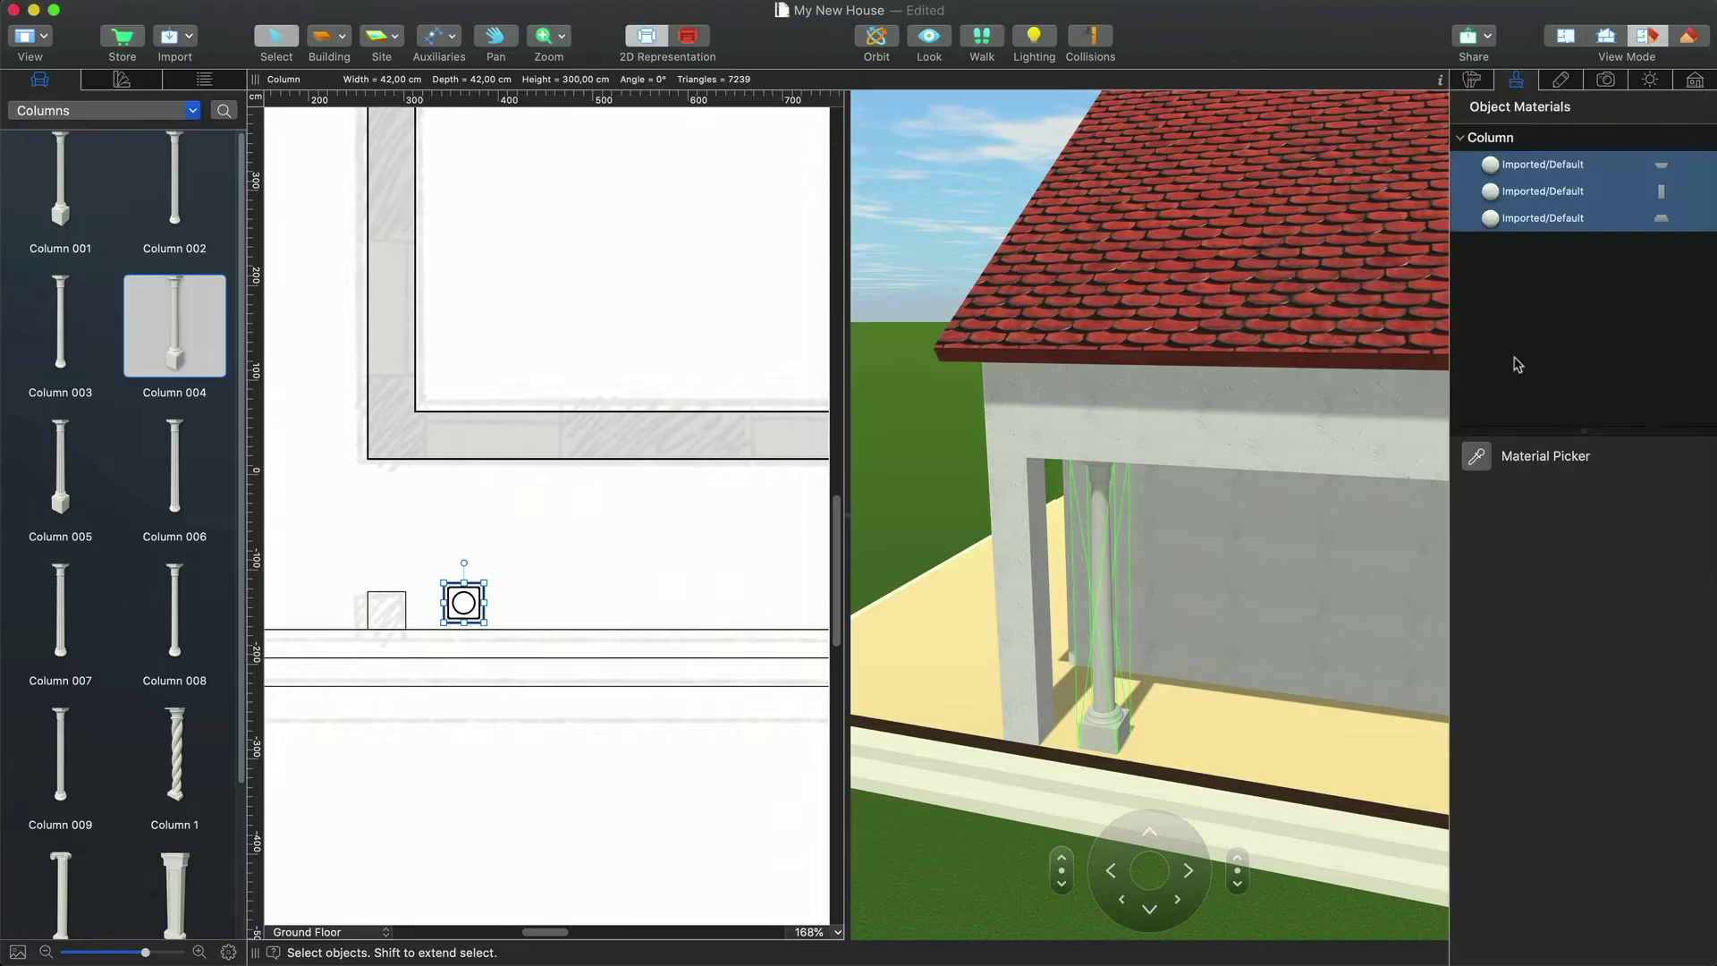
left_click(1476, 456)
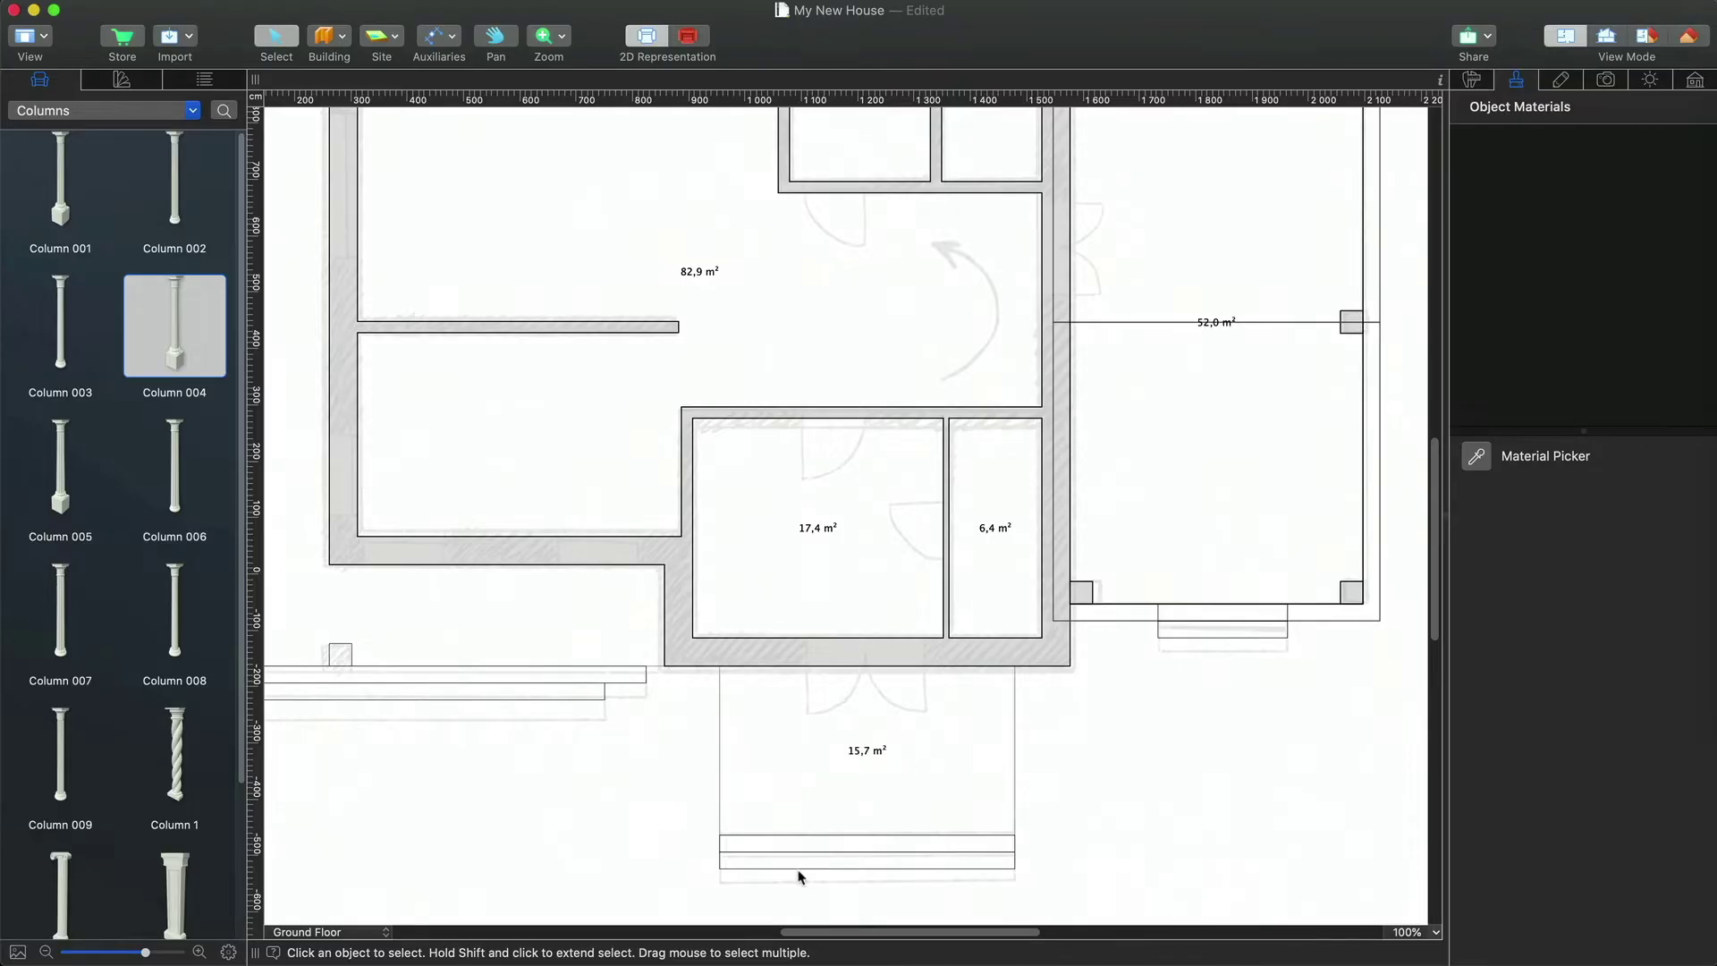
- Draw a rectangular floor of about 524 x 270 cm on the 1st Floor above the front porch and show it in 3D
left_click(372, 932)
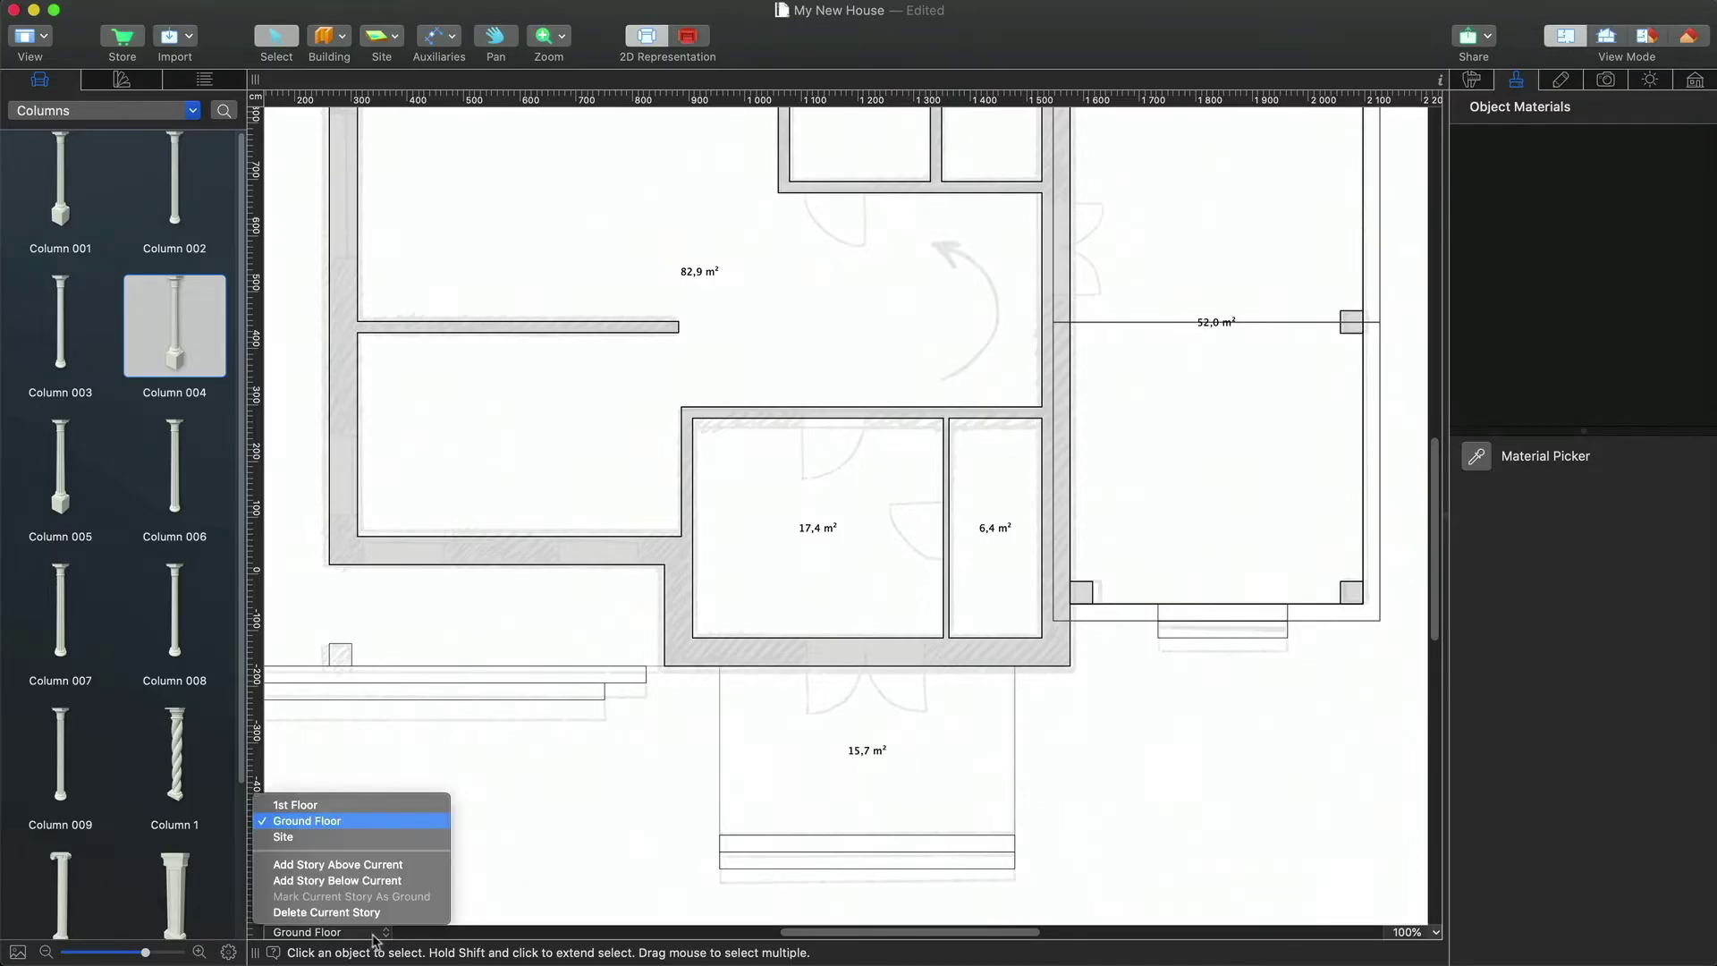
left_click(394, 805)
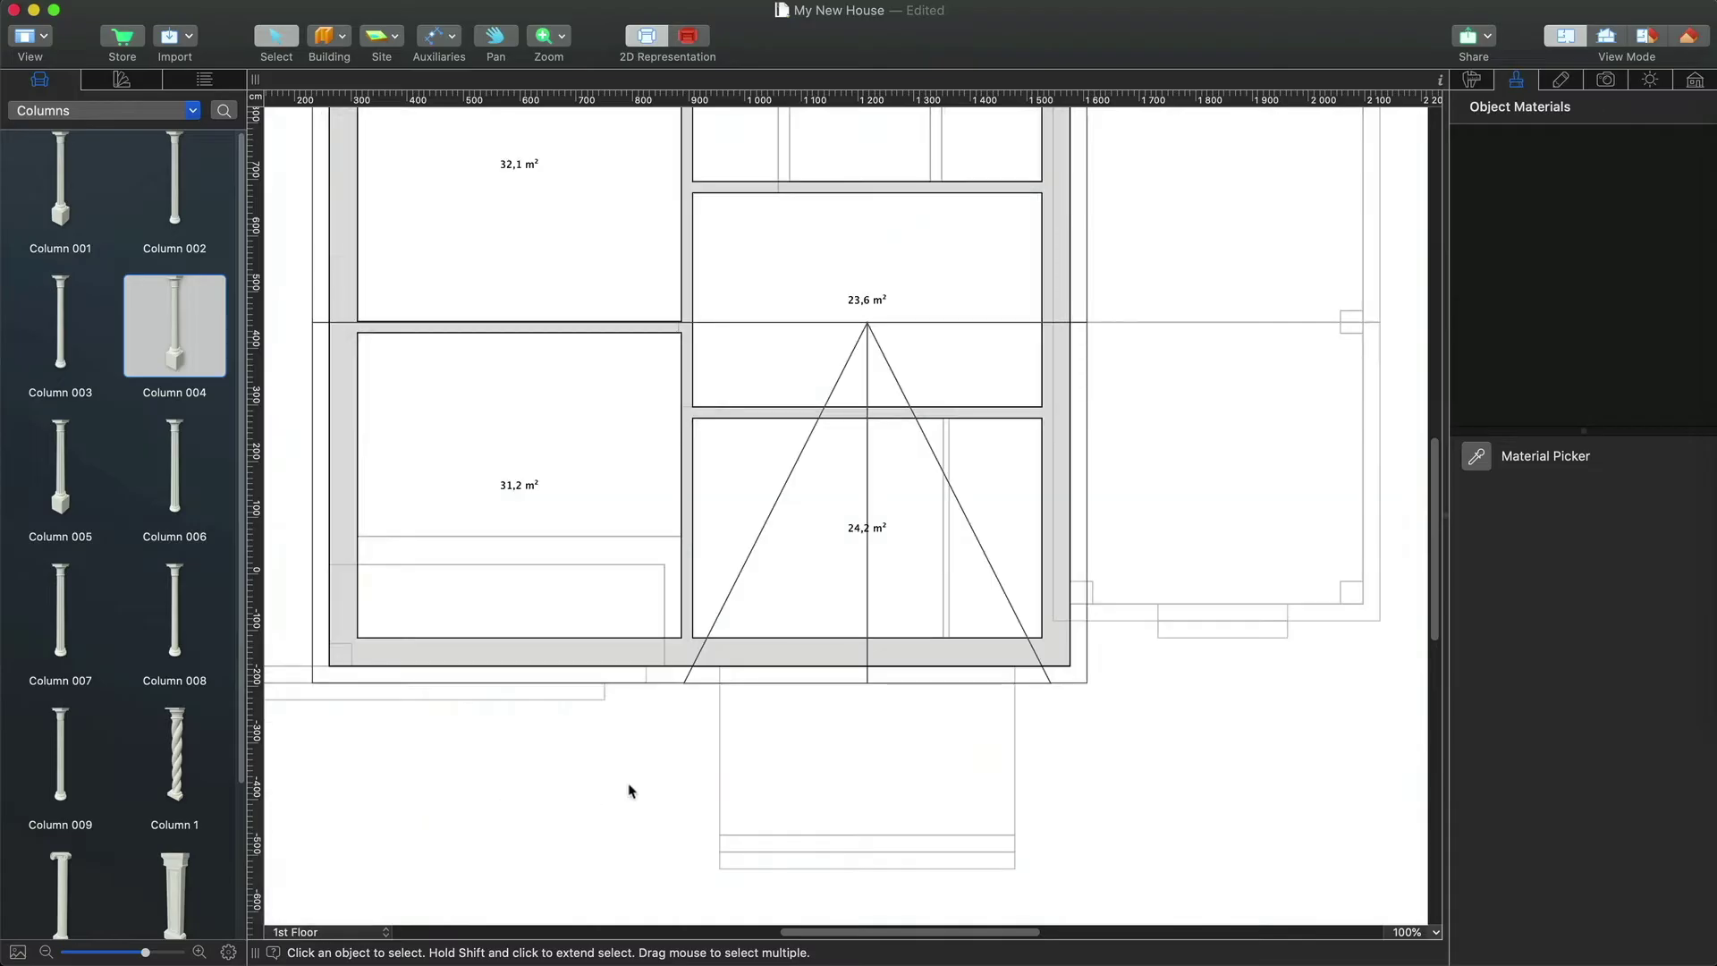
scroll(1037, 756, "down", 2)
scroll(1049, 775, "down", 3)
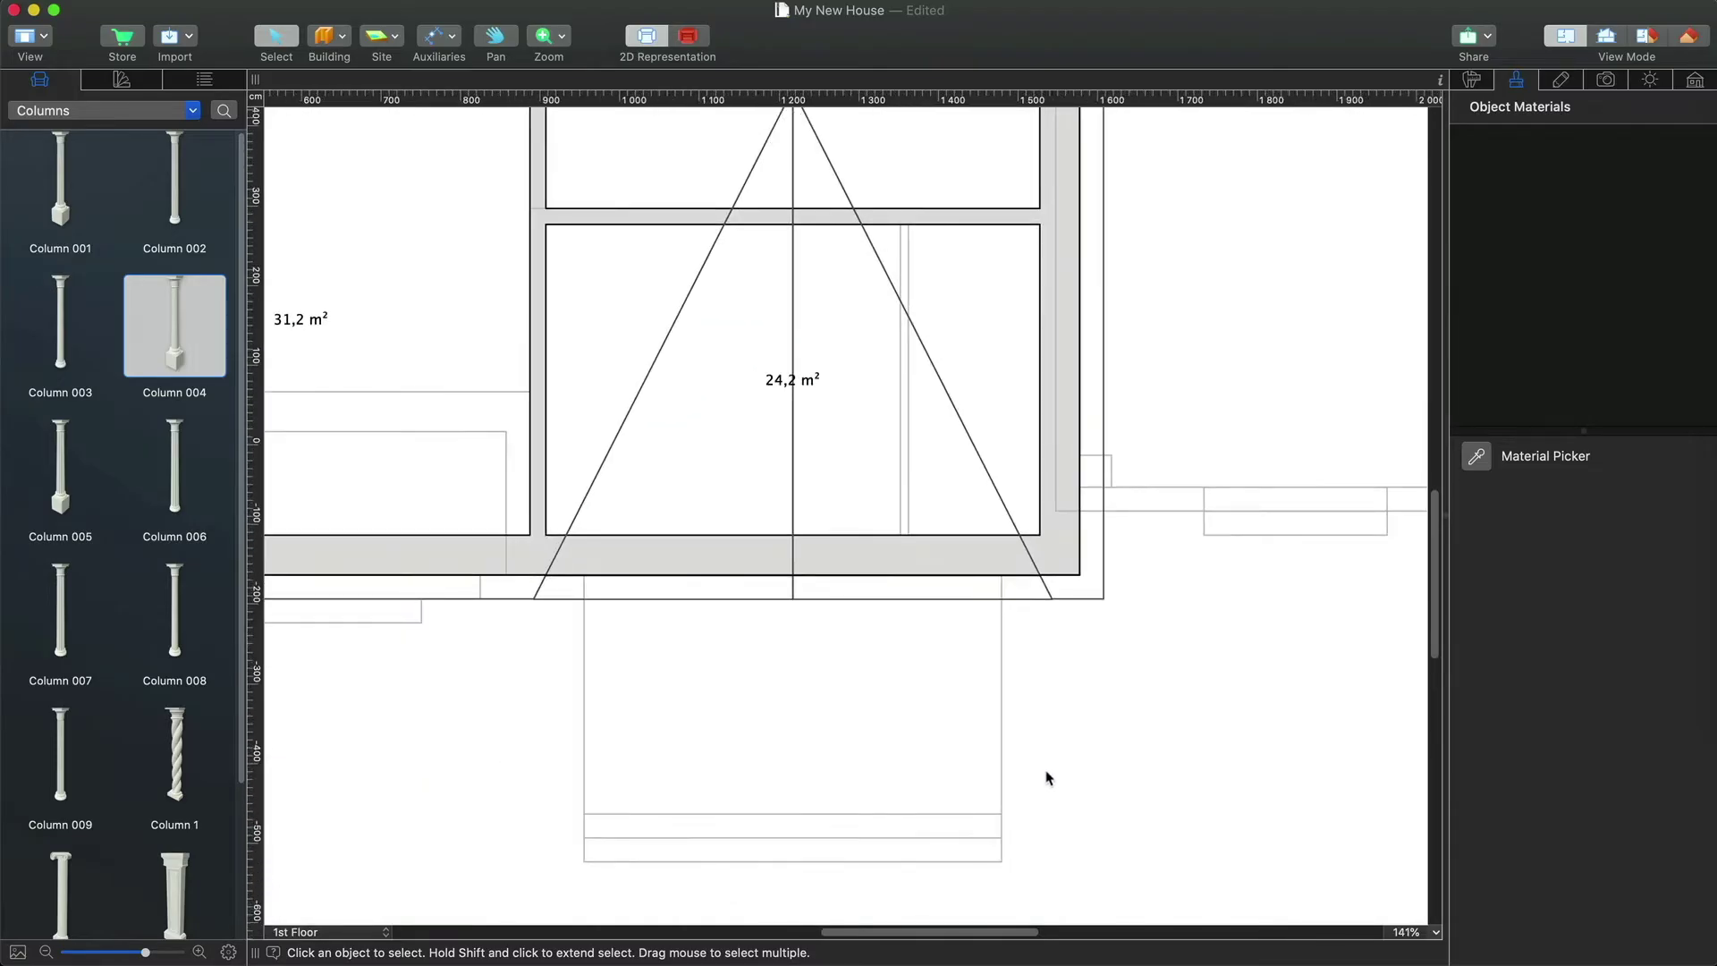
scroll(1025, 766, "up", 3)
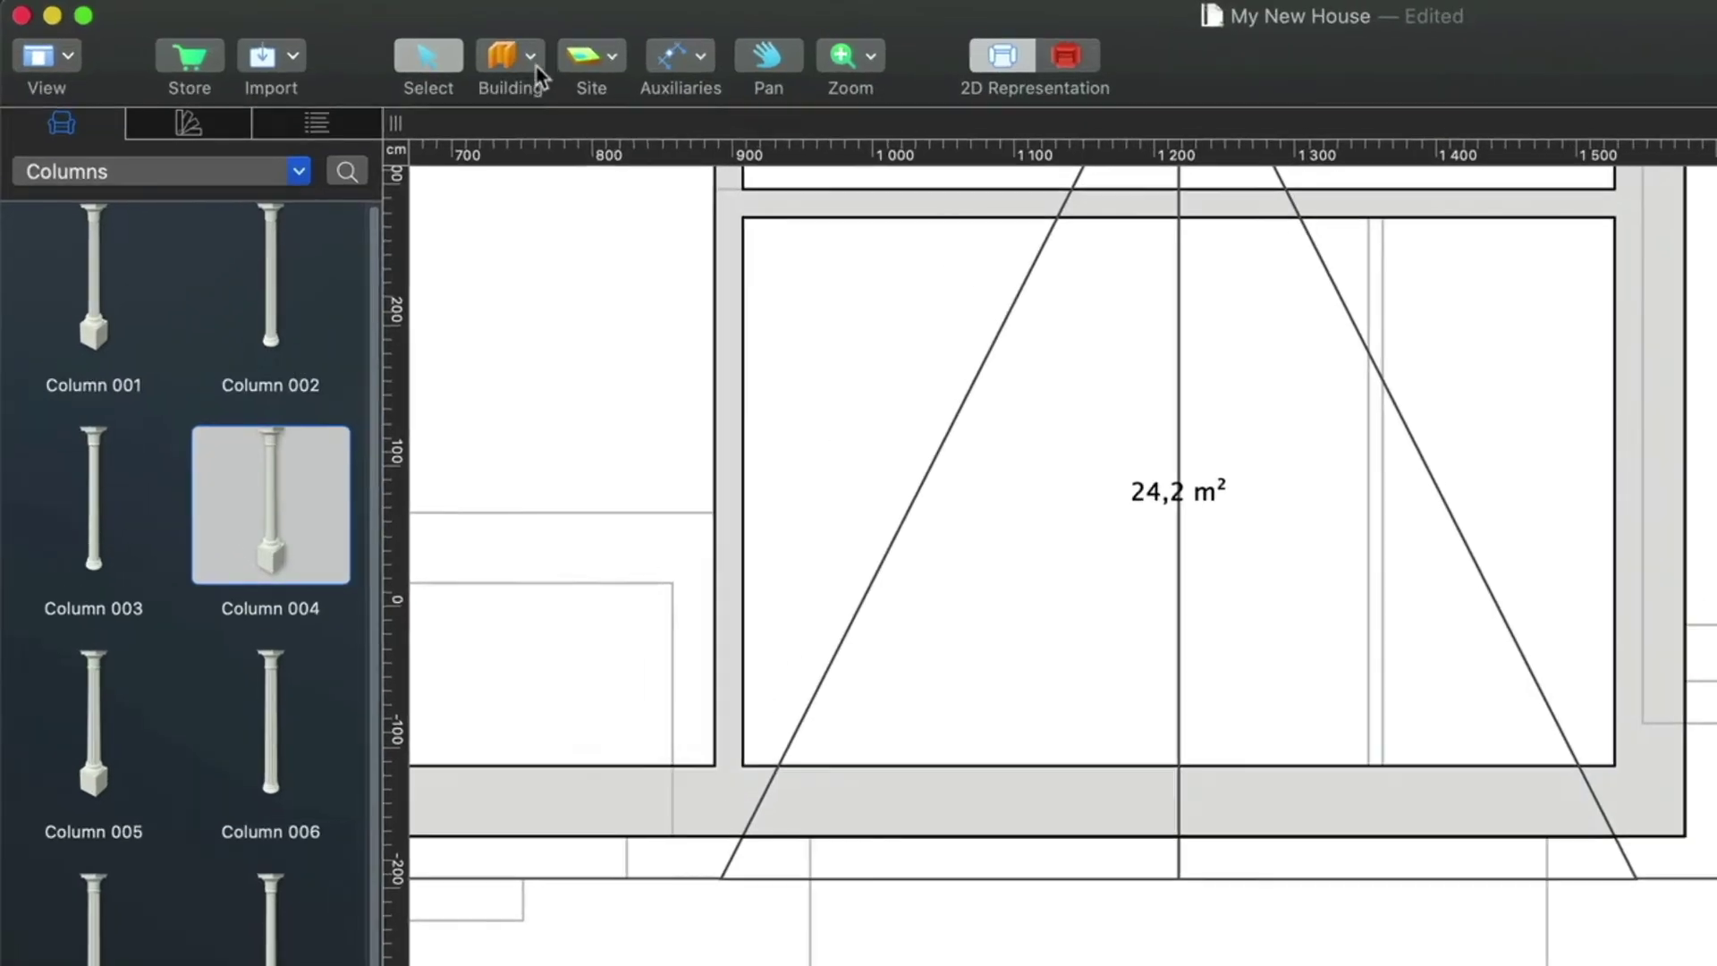
left_click(344, 41)
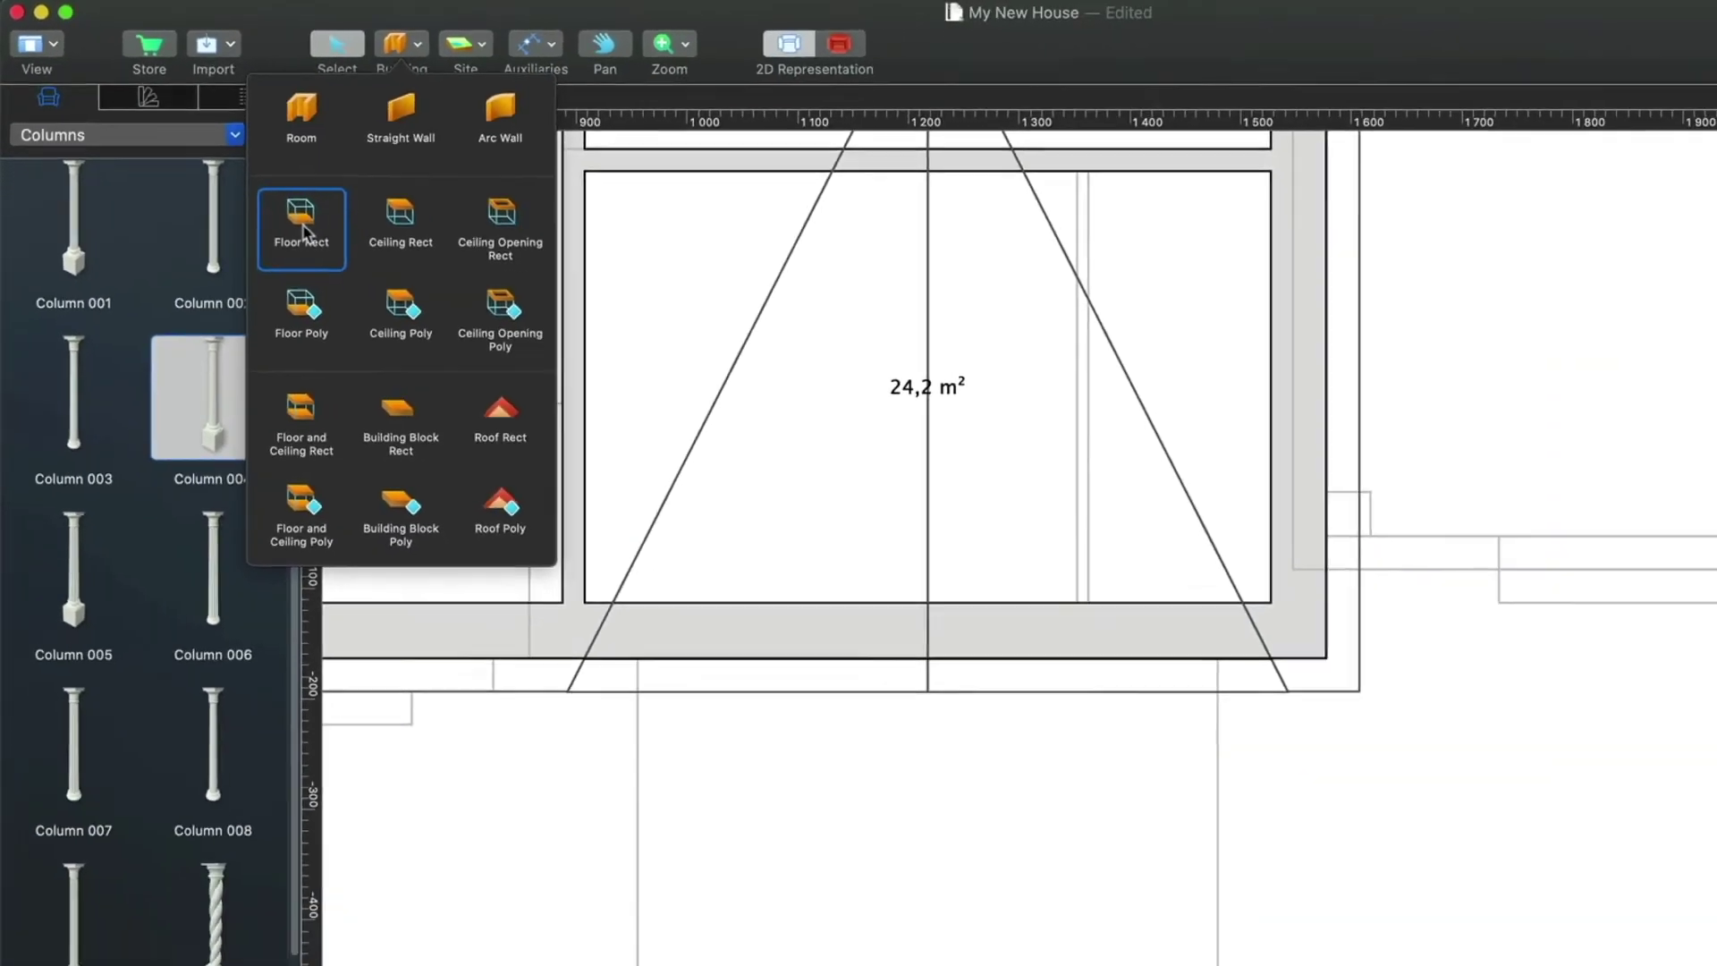
left_click(302, 229)
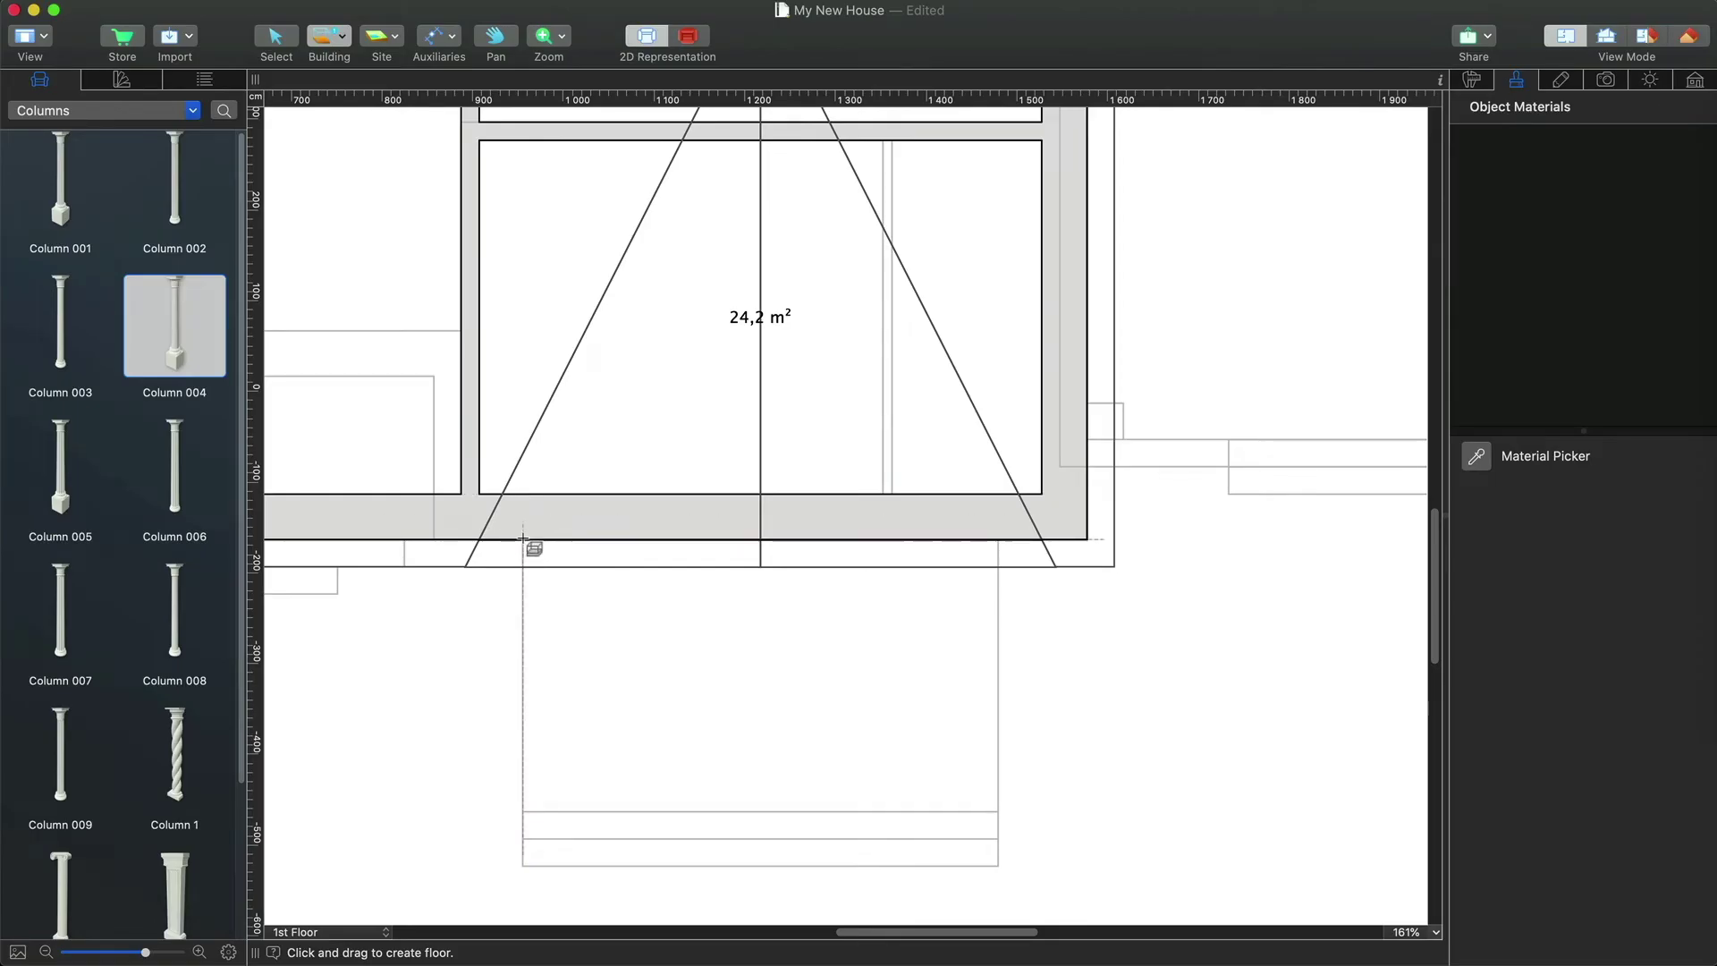
left_click_drag(524, 538, 1000, 784)
key("super+4")
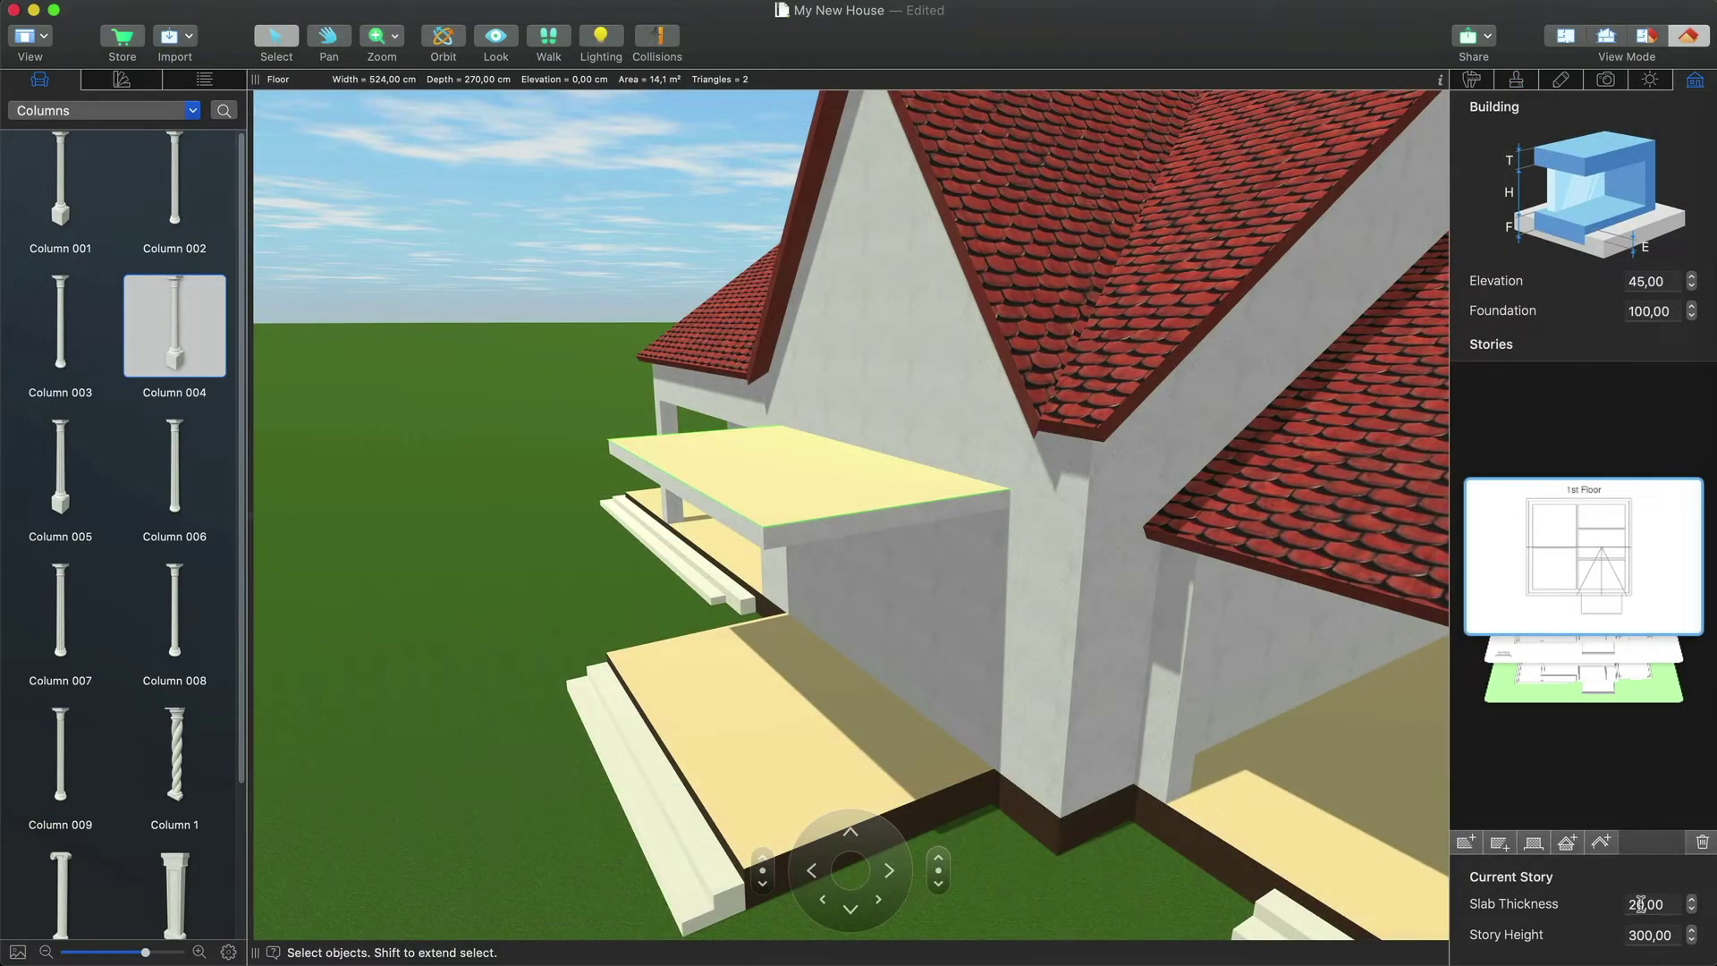
- Make the Ground Floor the current story and browse the Doors category to the end of the object library
left_click(1583, 675)
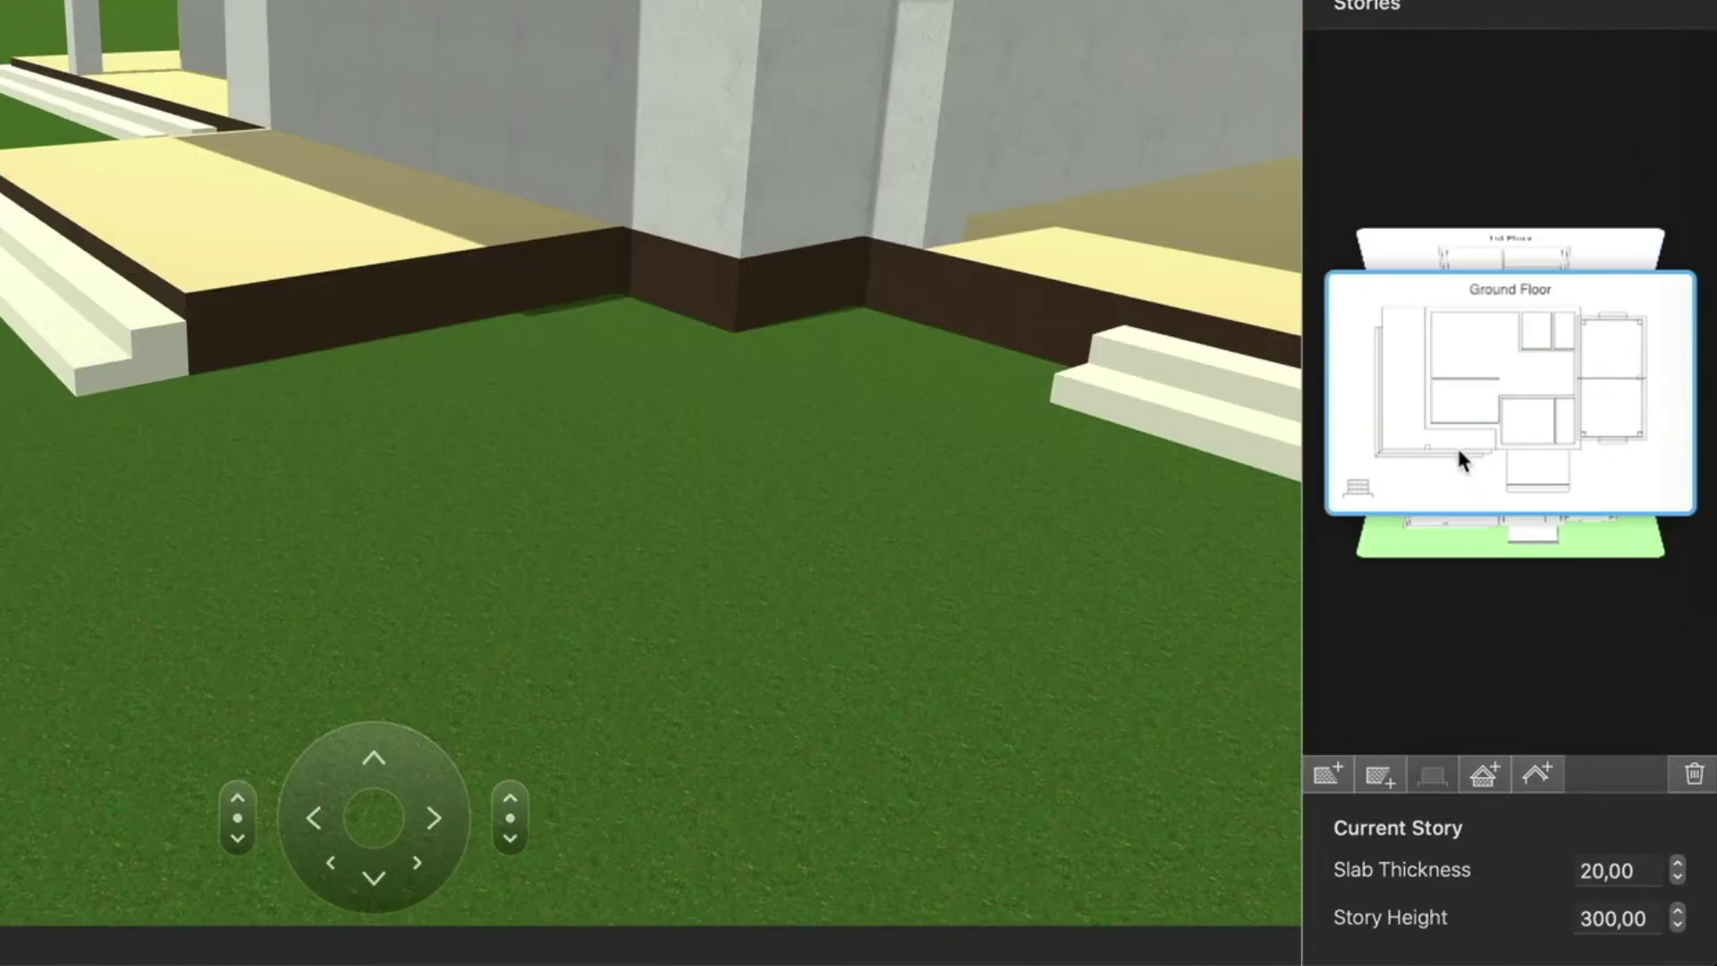
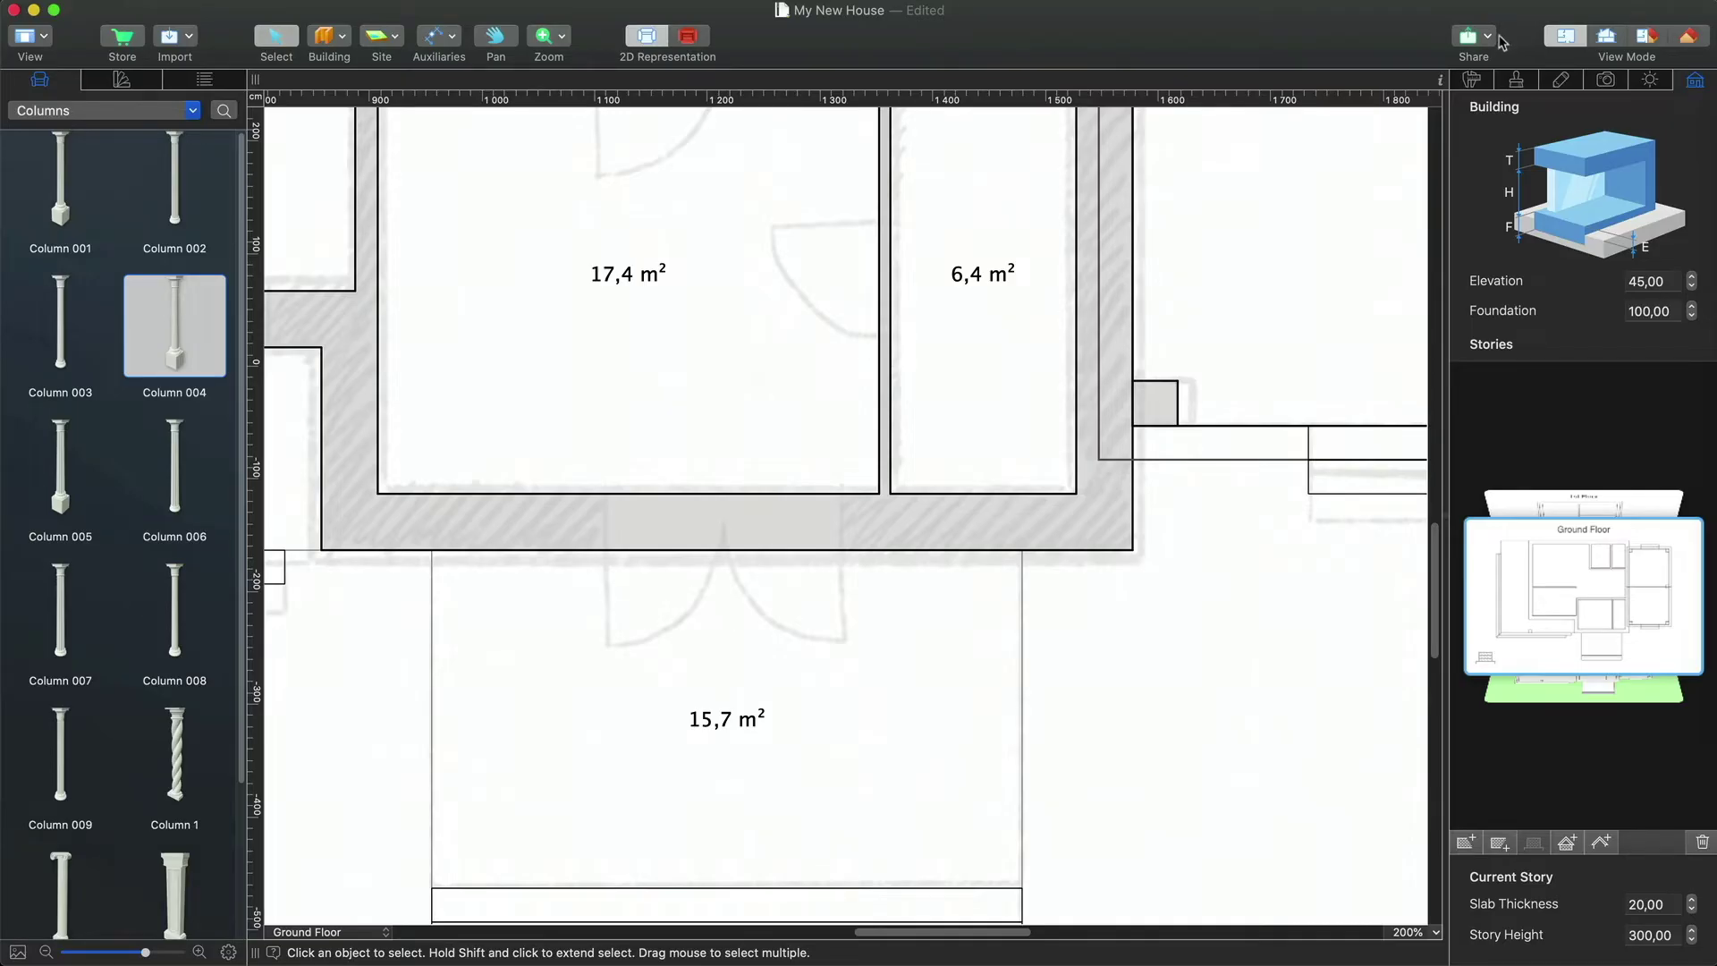
left_click(164, 111)
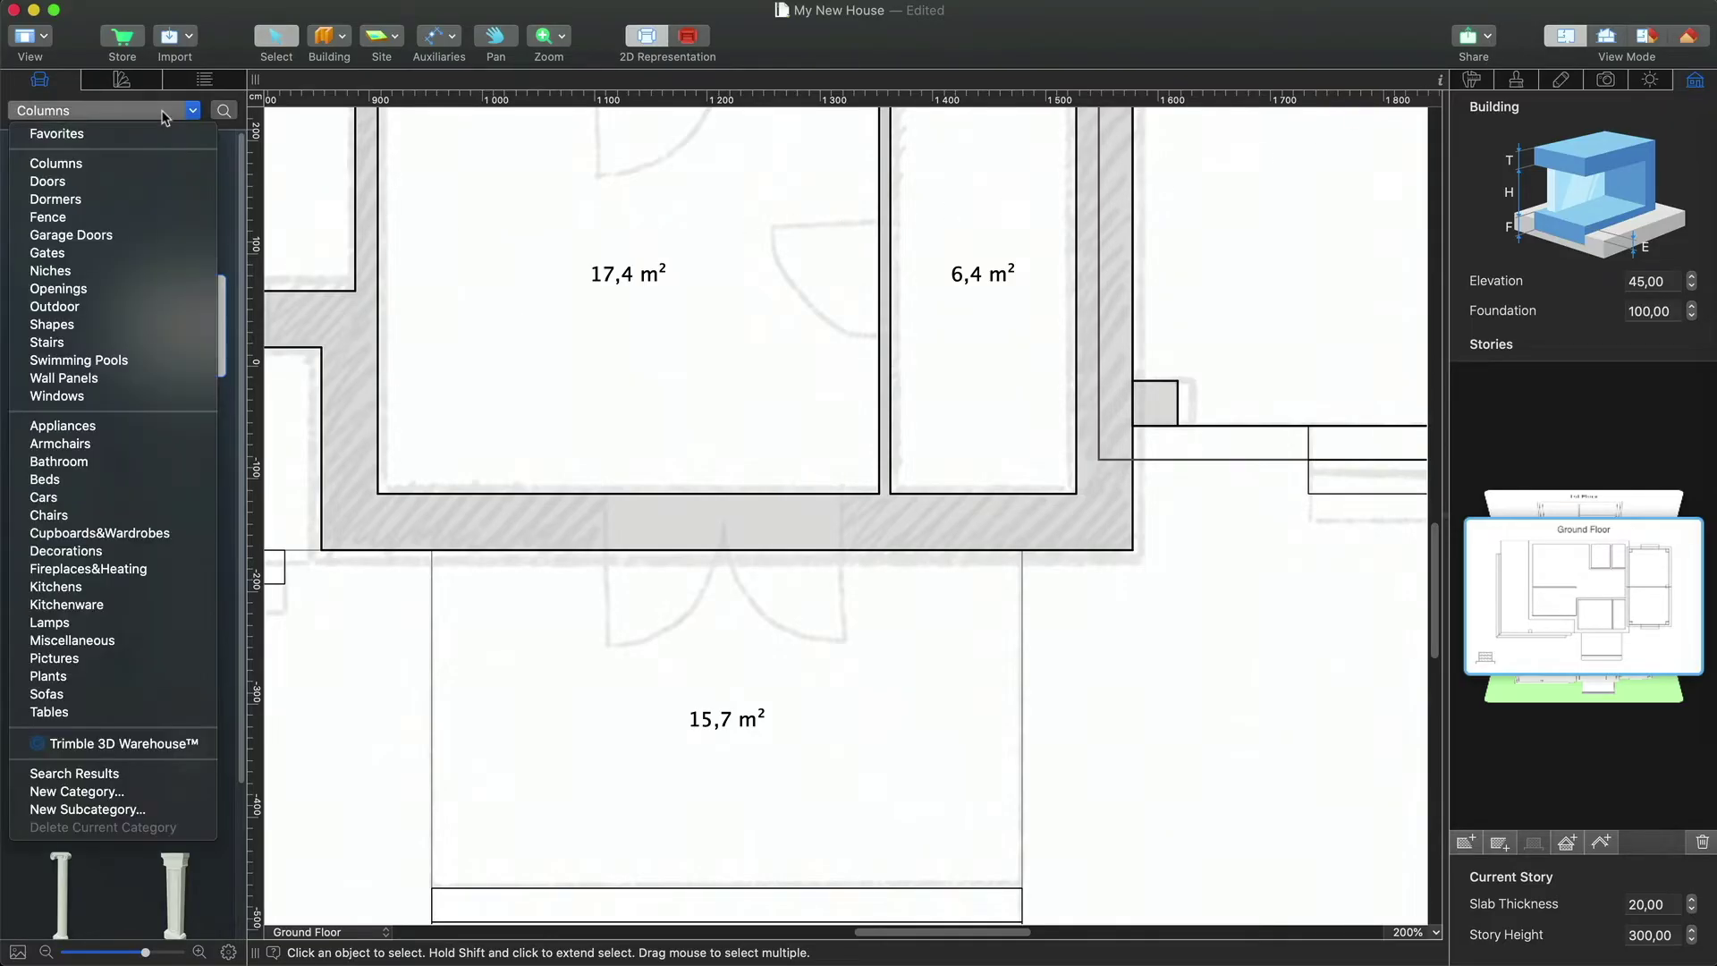
left_click(162, 181)
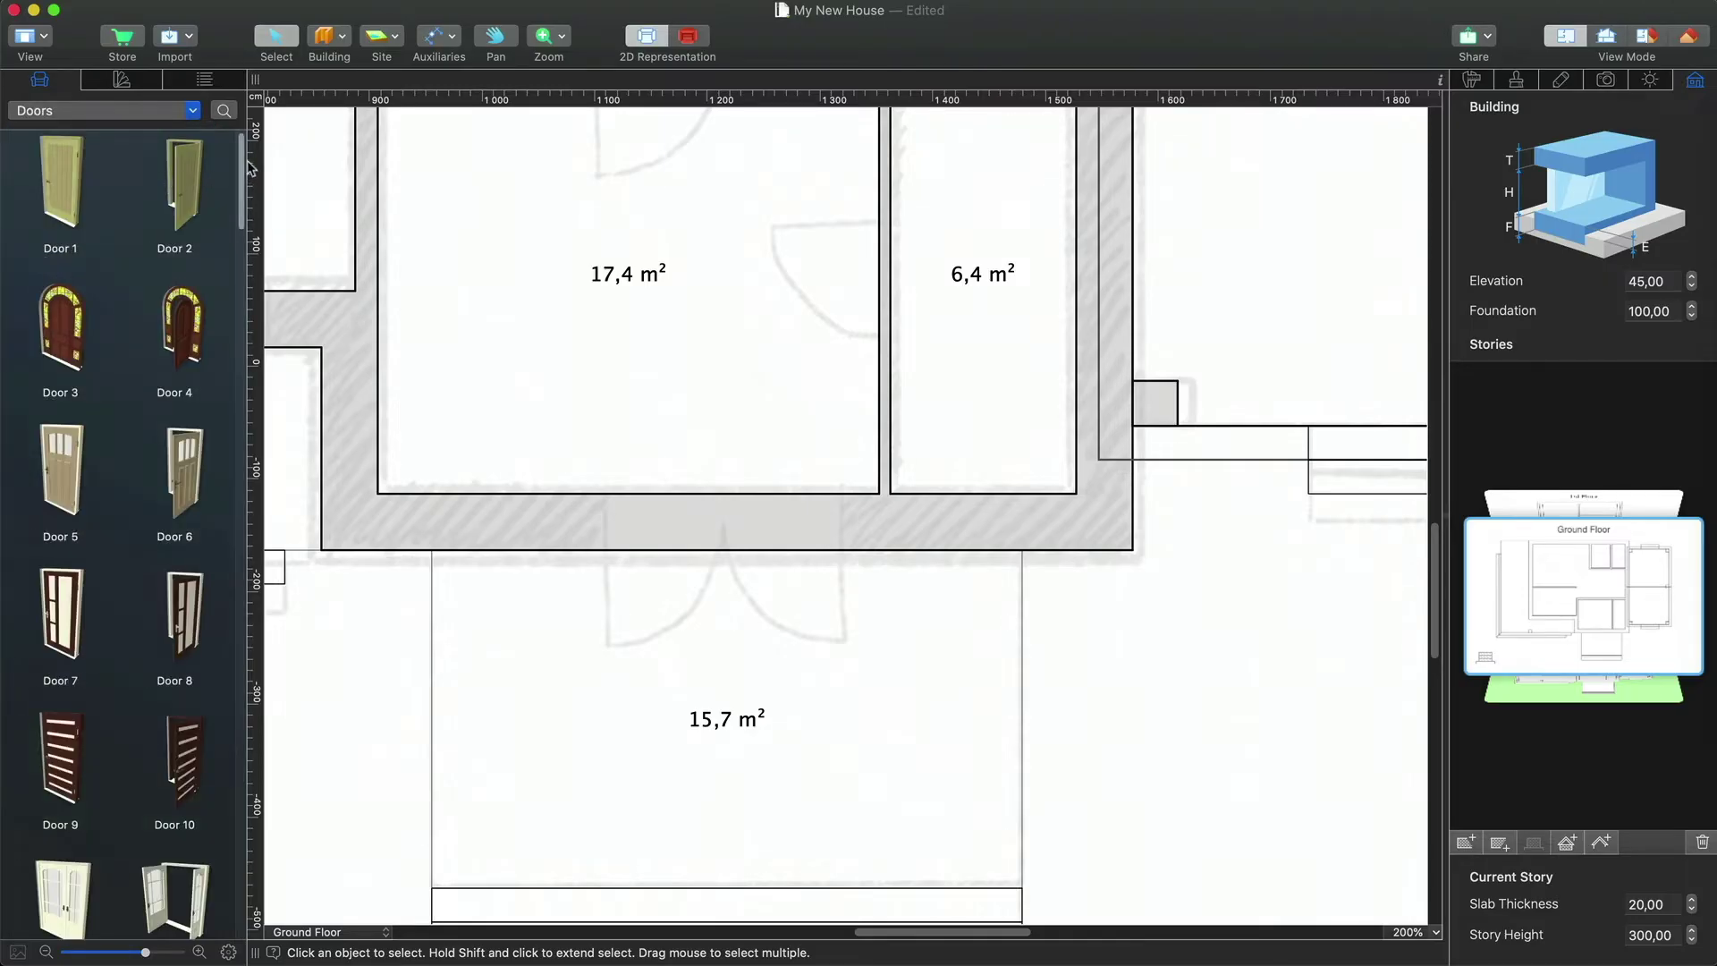
scroll(243, 169, "down", 2)
left_click_drag(243, 169, 259, 881)
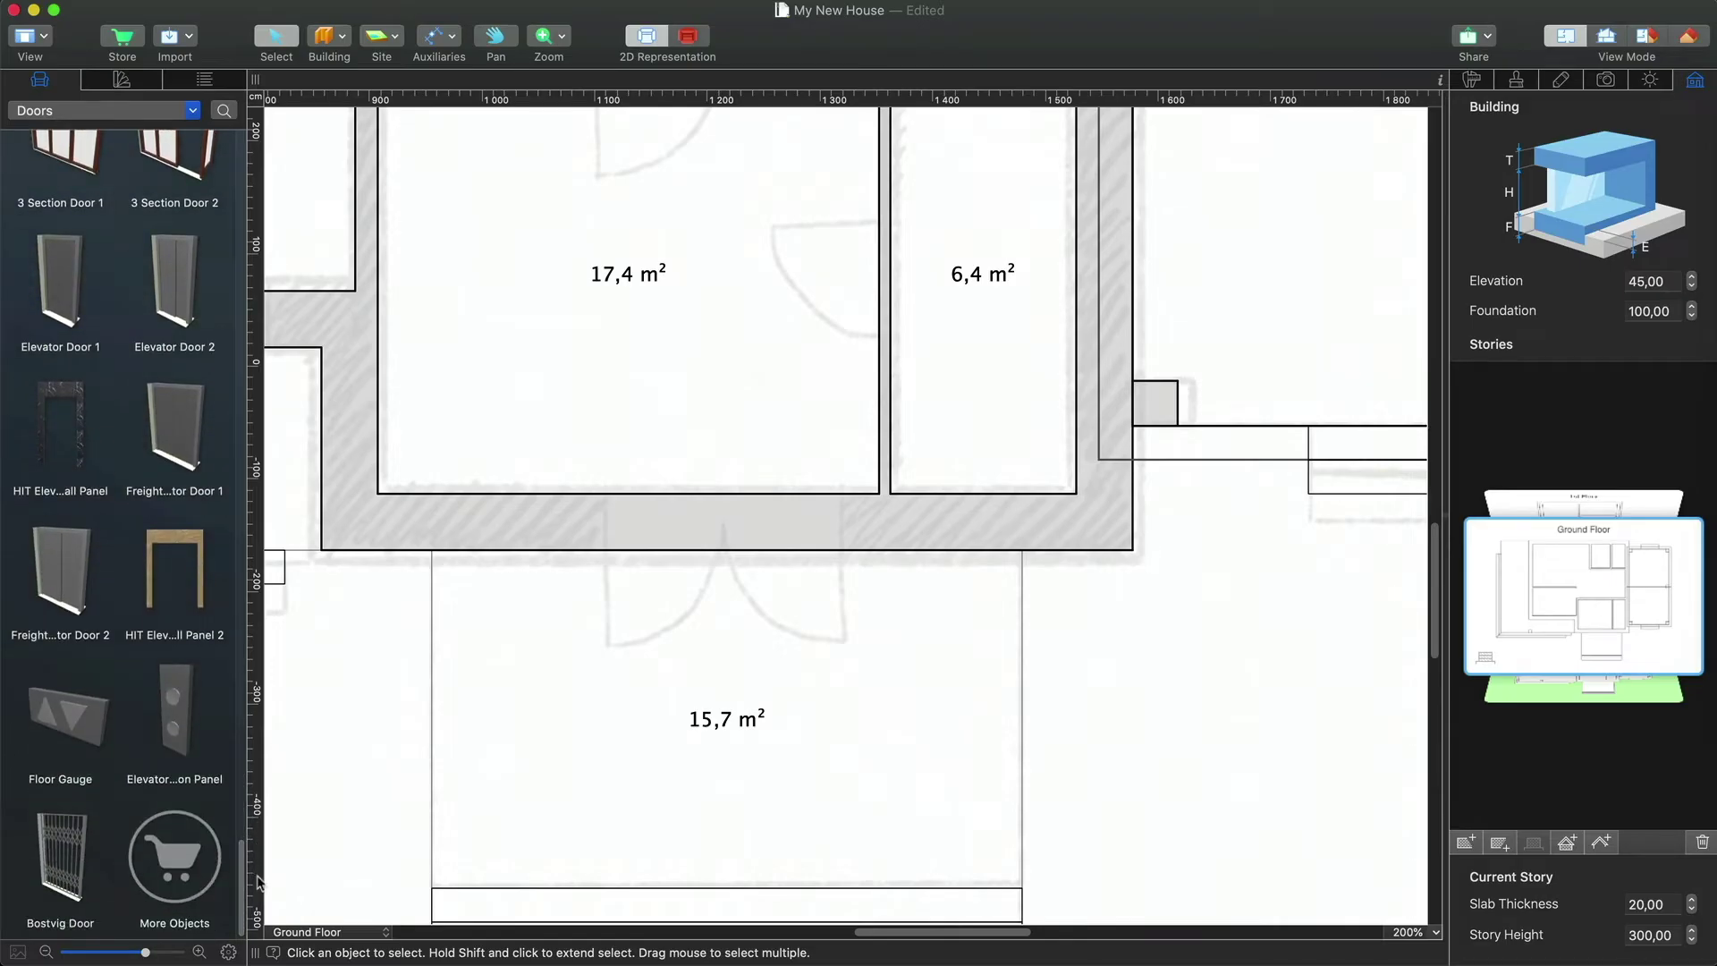
- Open the in-app store through the library's More Objects entry and browse the extra packs
left_click(172, 854)
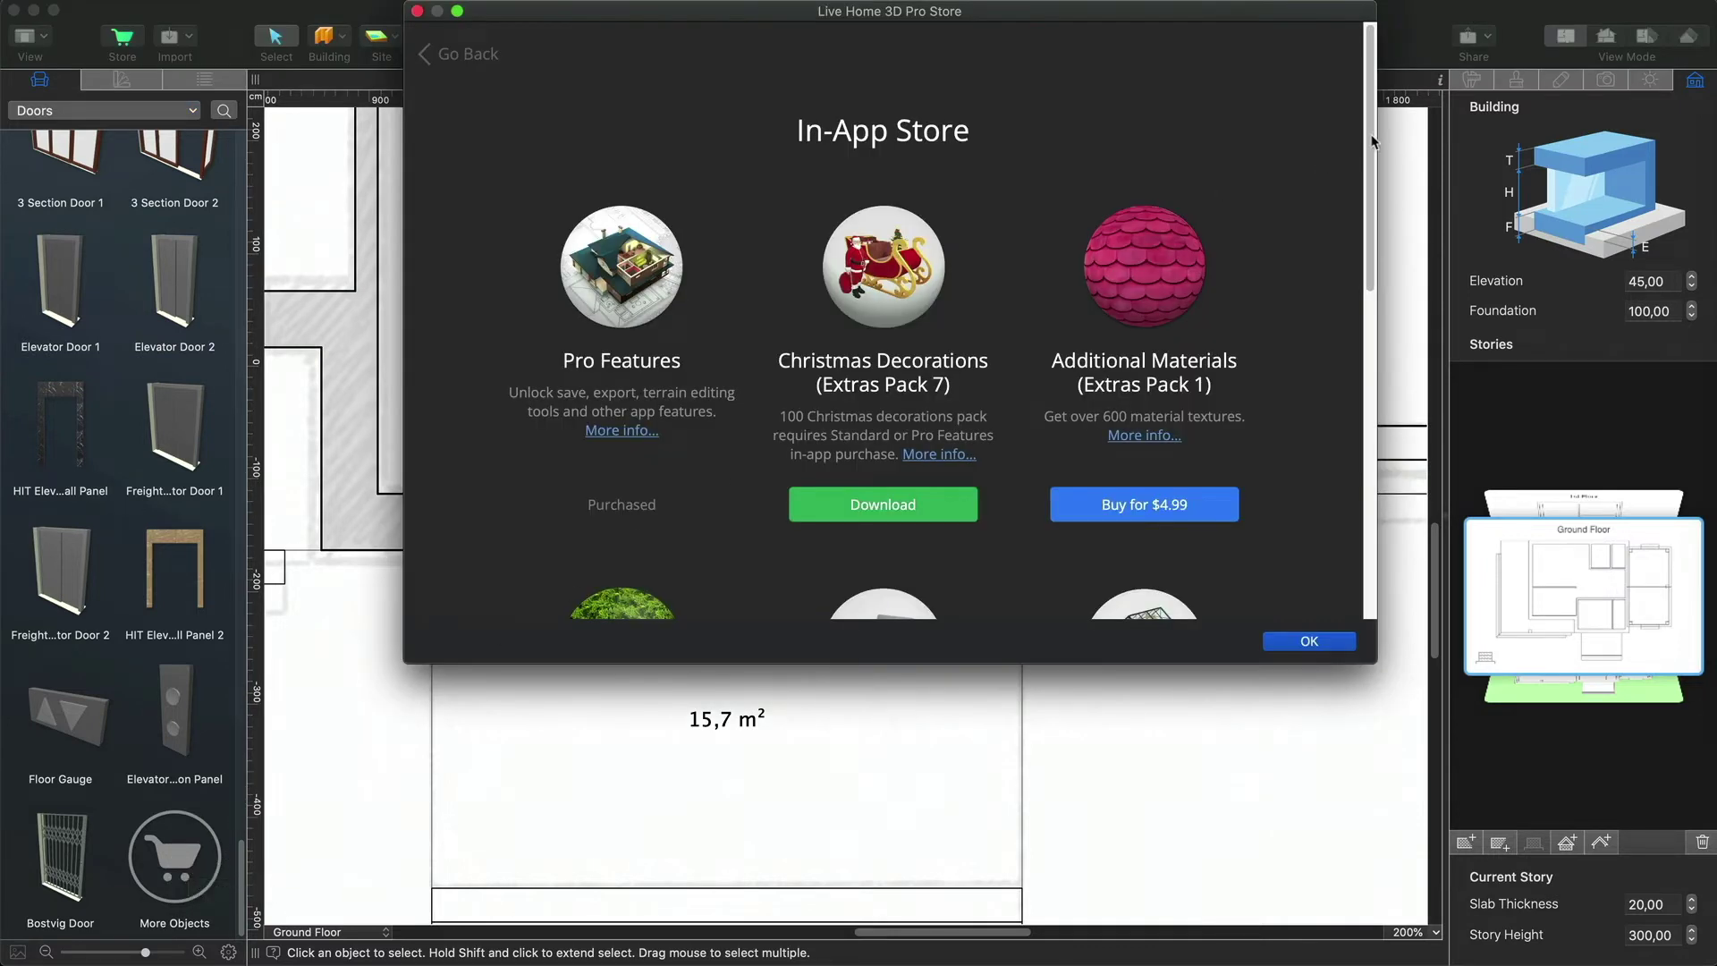
left_click_drag(1375, 139, 1381, 471)
left_click(623, 566)
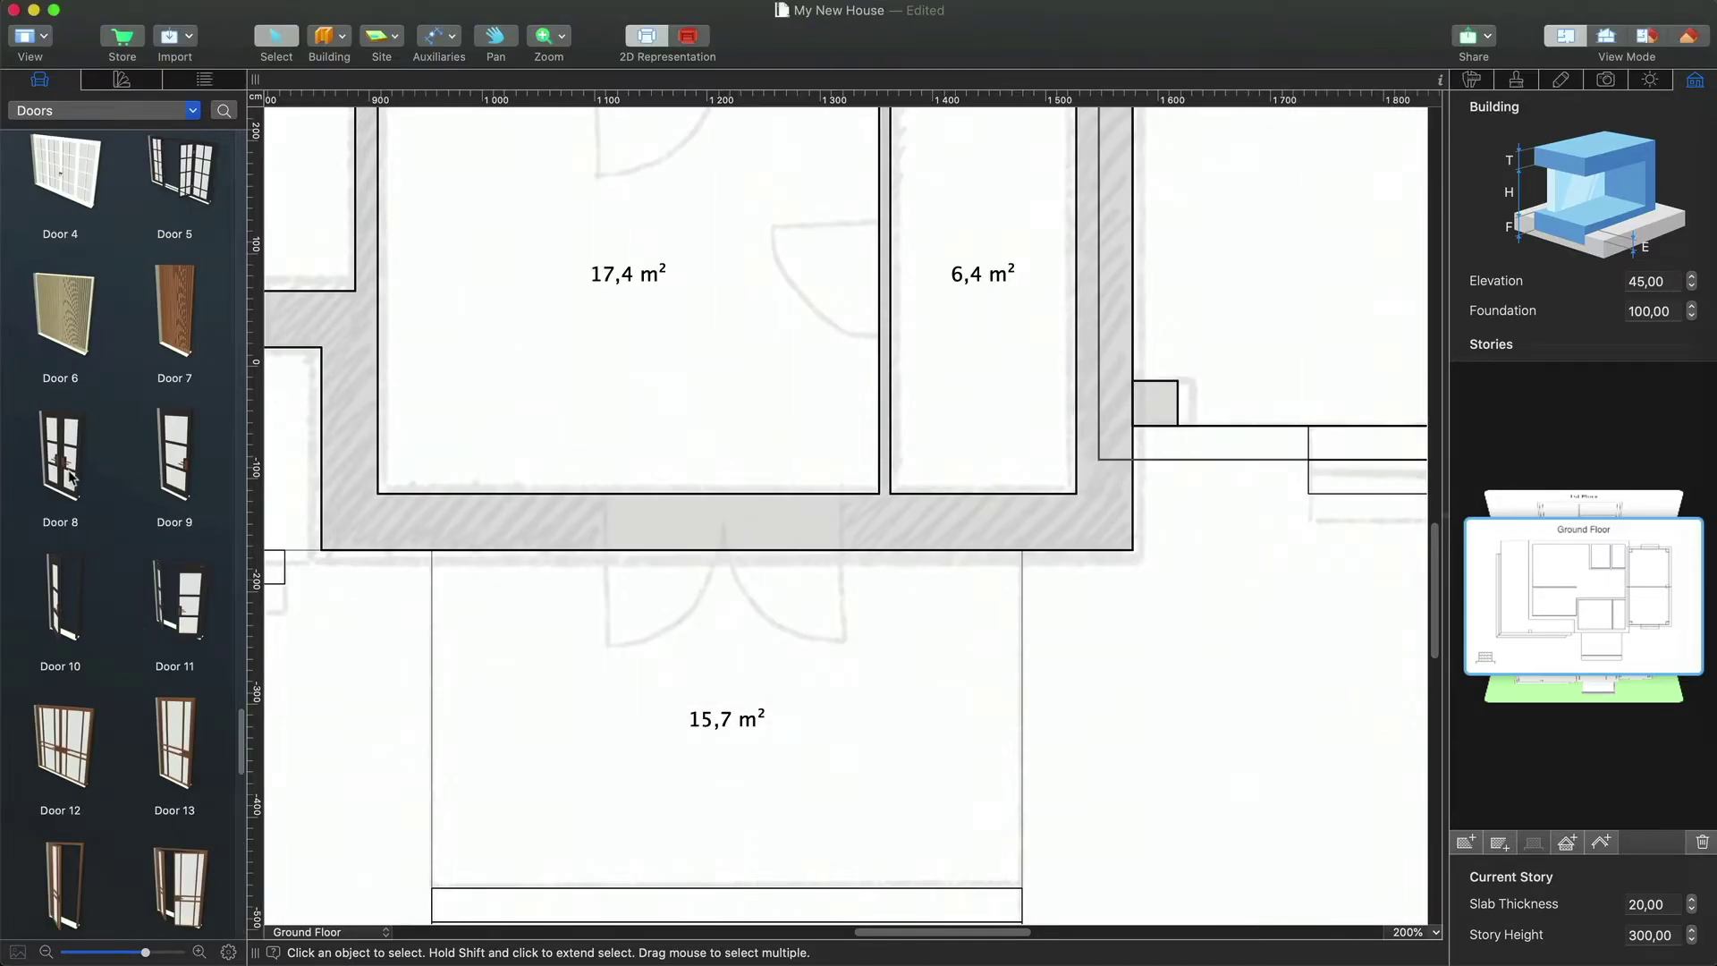
- Place Door 8 in the front wall above the porch and stretch it to about 211 cm wide without maintaining its aspect ratio
left_click_drag(73, 474, 675, 557)
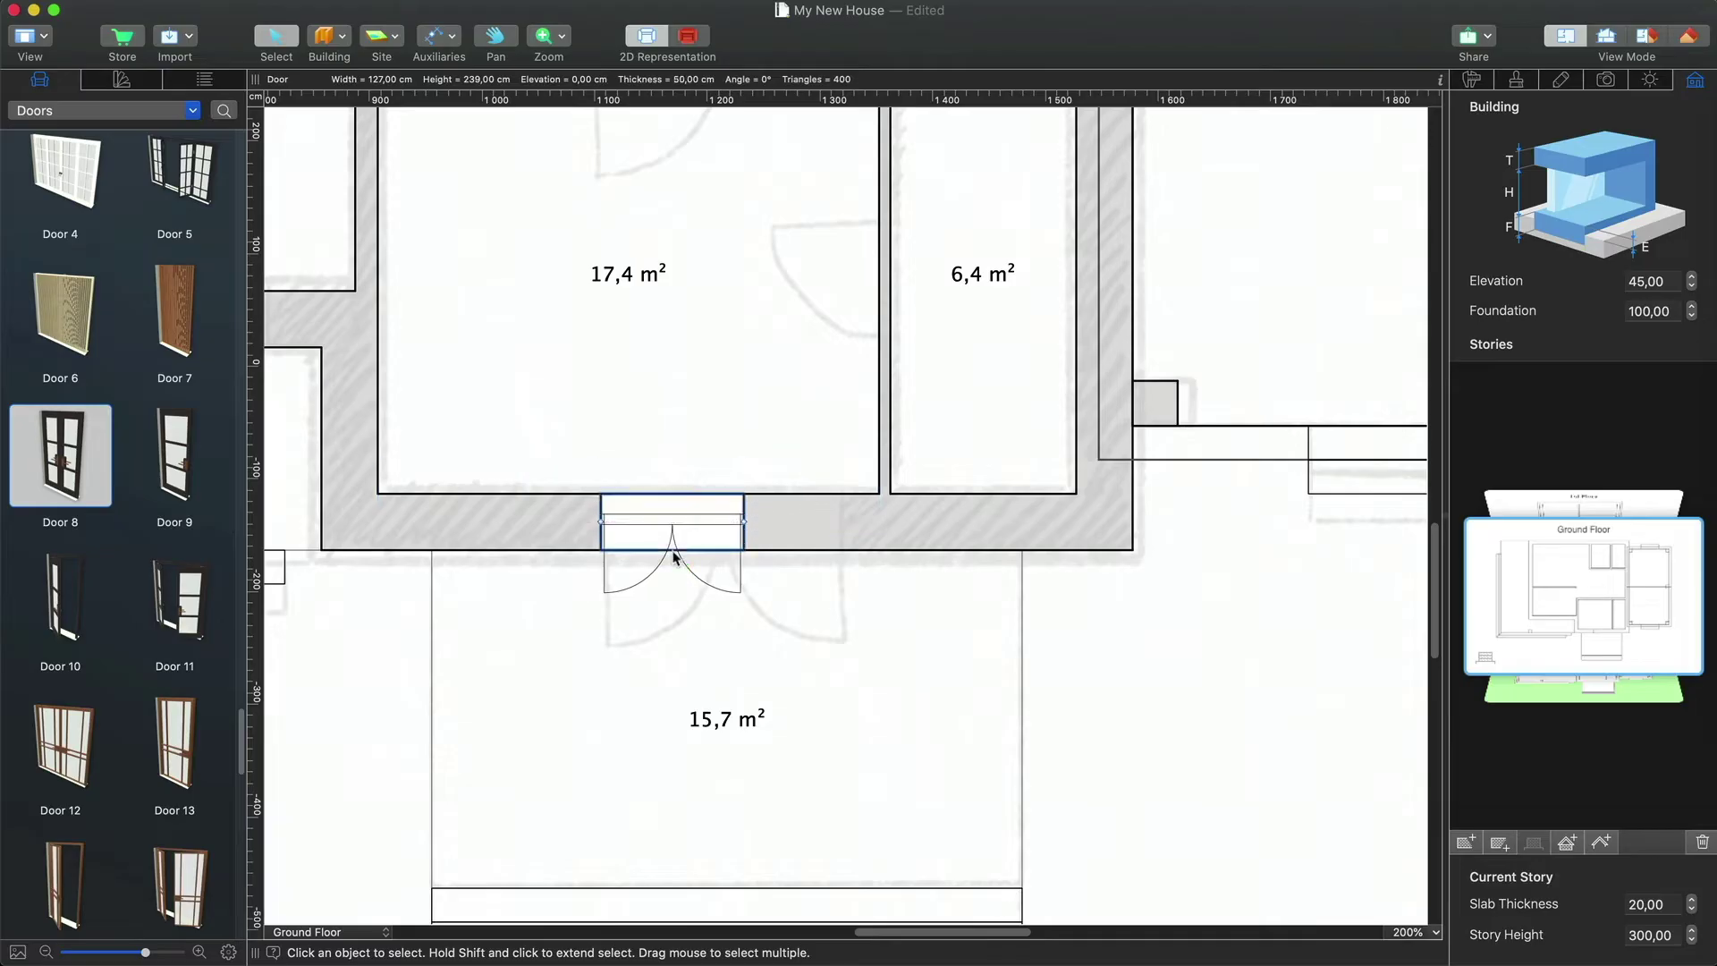
left_click(1471, 80)
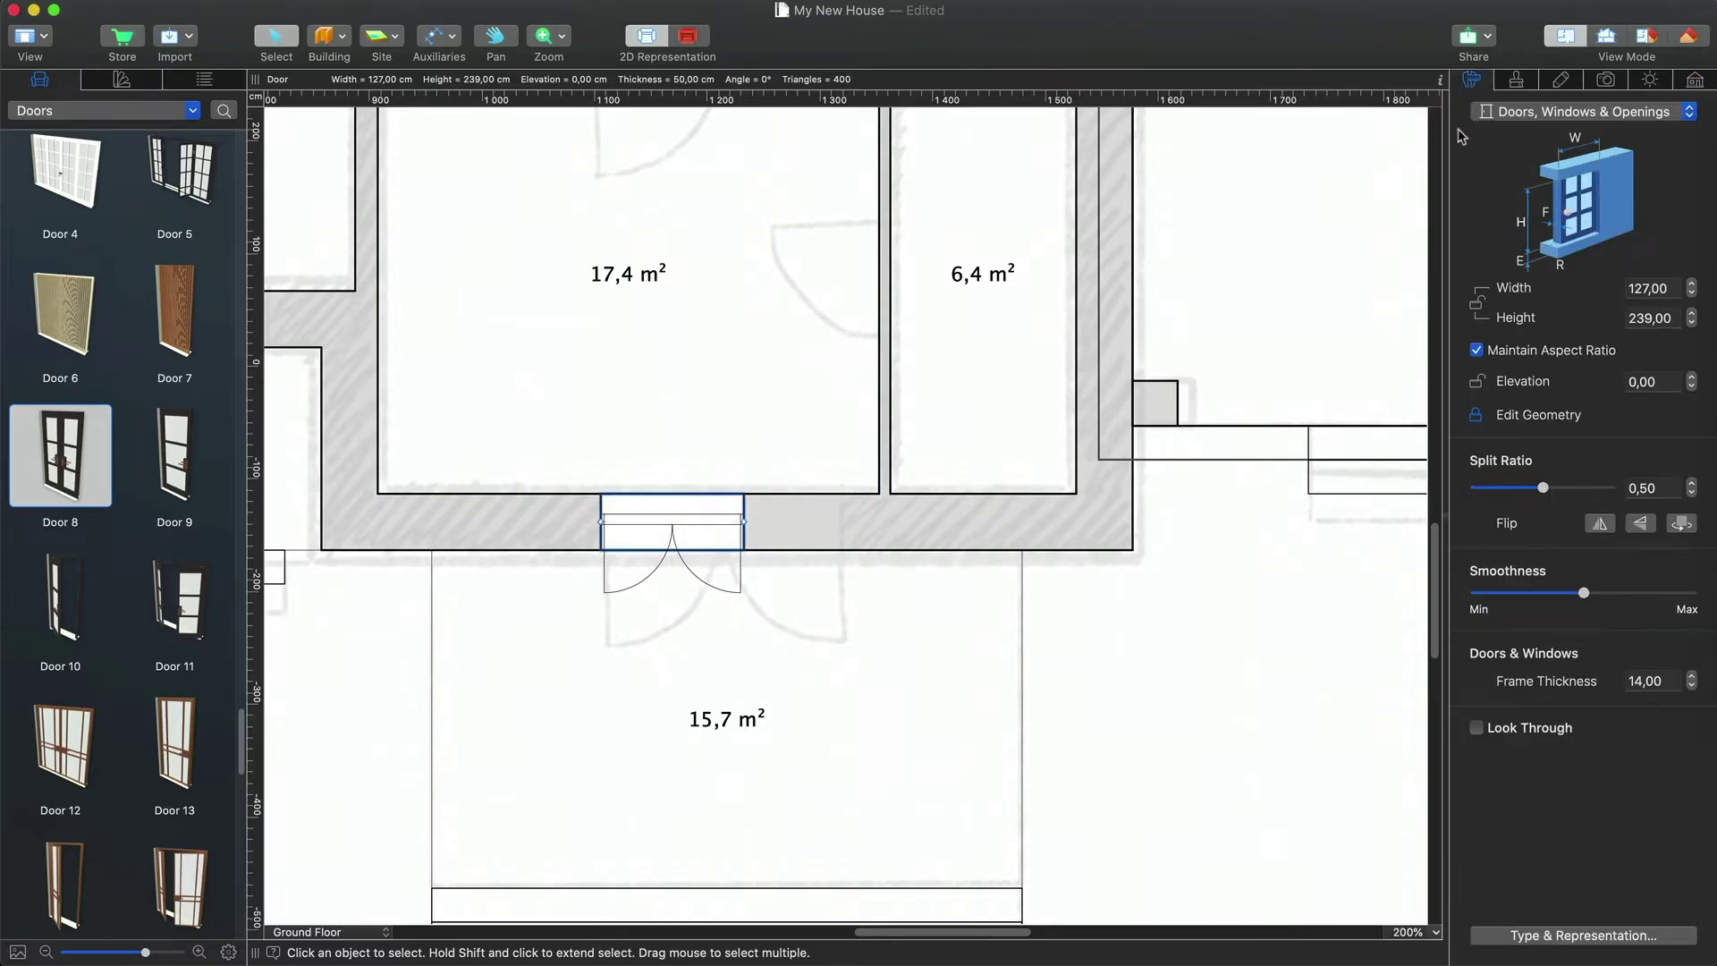
left_click(1477, 349)
left_click_drag(744, 521, 839, 521)
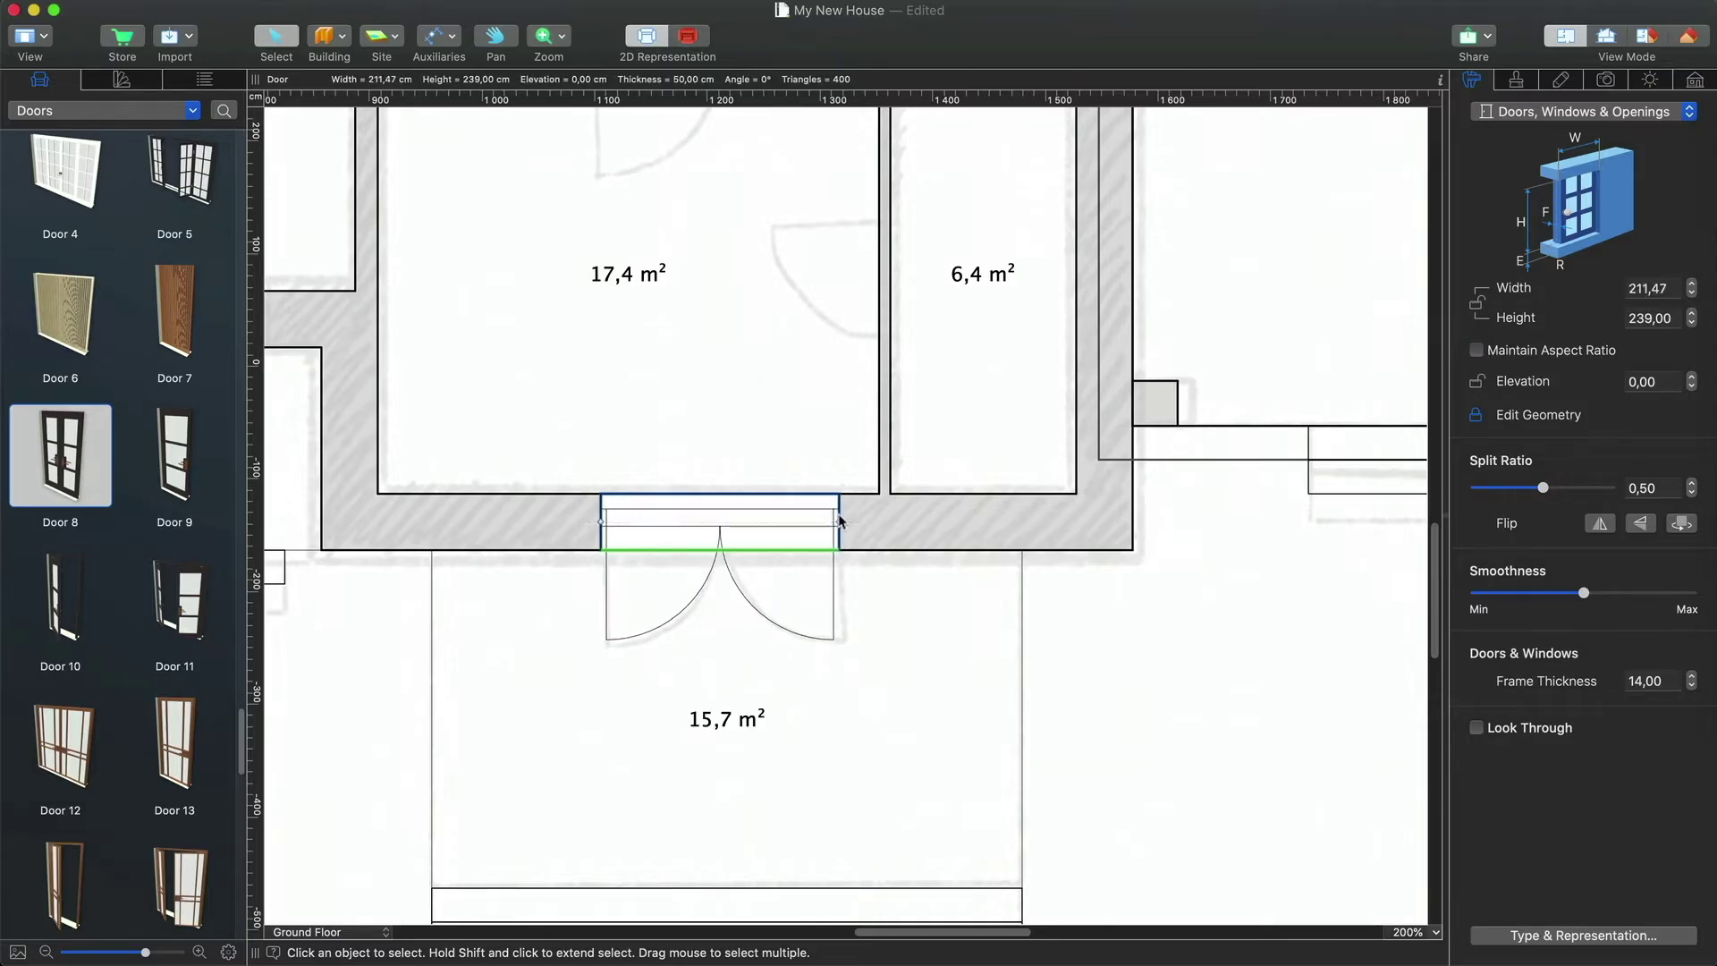
- Set the front double door's width to 205 cm and its height to 270 cm
left_click(1665, 292)
type("205")
key("Return")
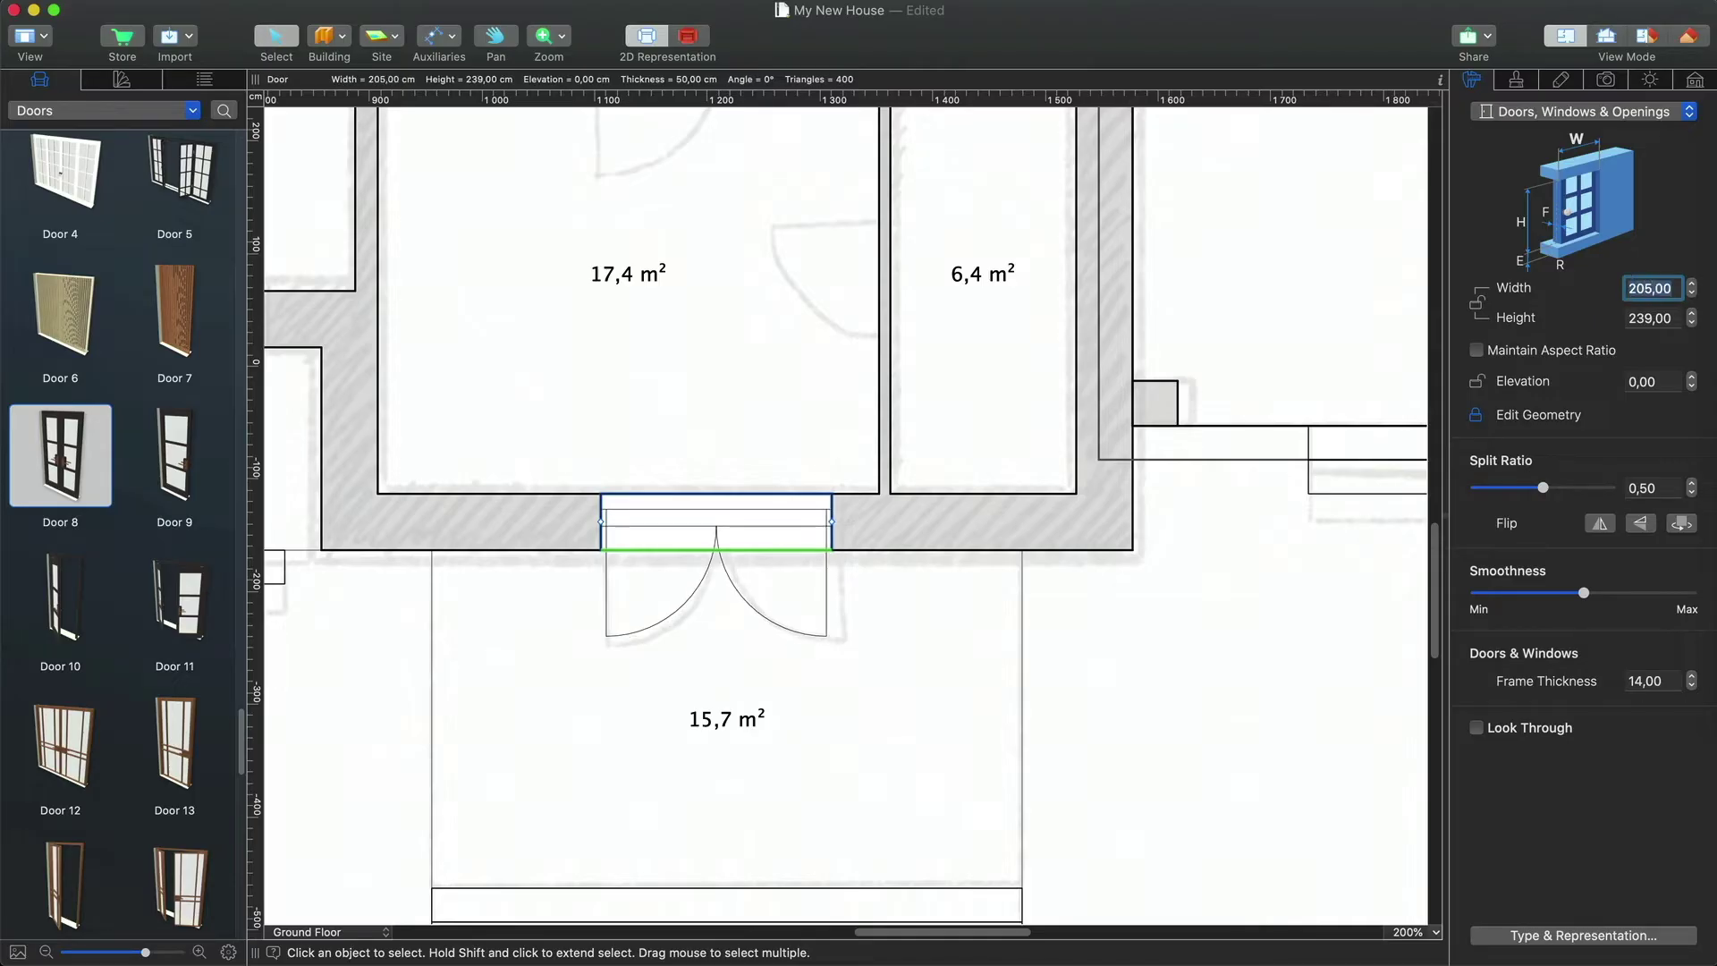
key("Tab")
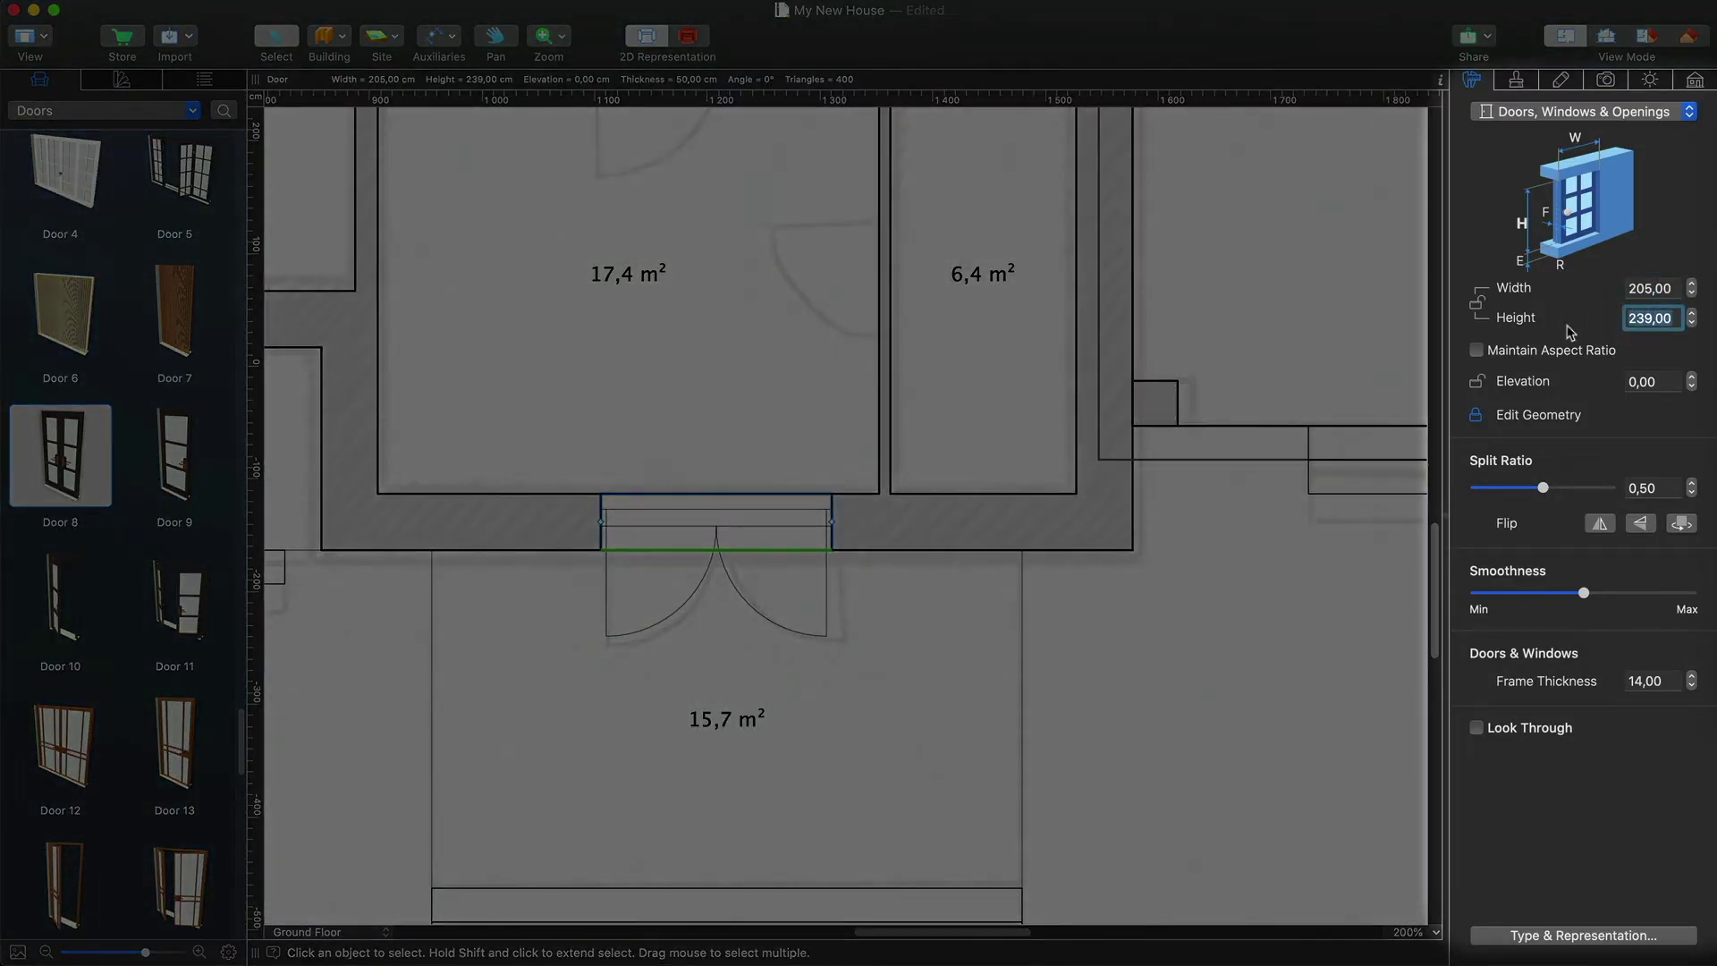
type("270")
key("Return")
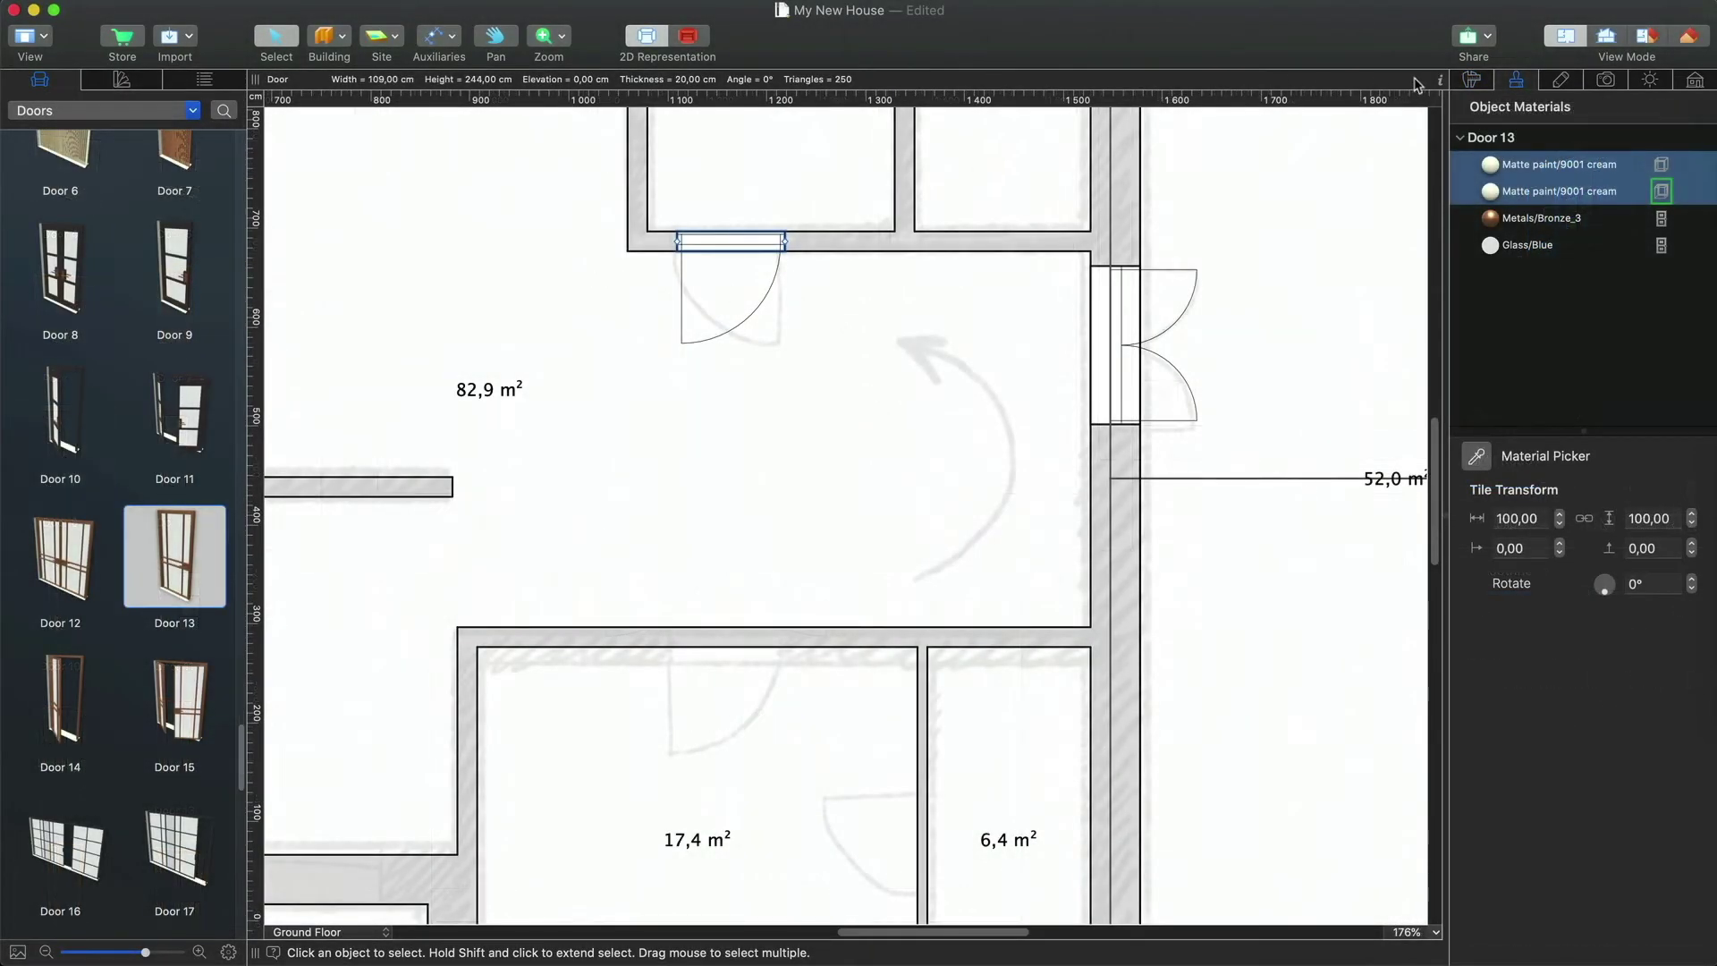
- Flip the selected interior Door 13 horizontally so its swing matches the traced plan
left_click(1471, 80)
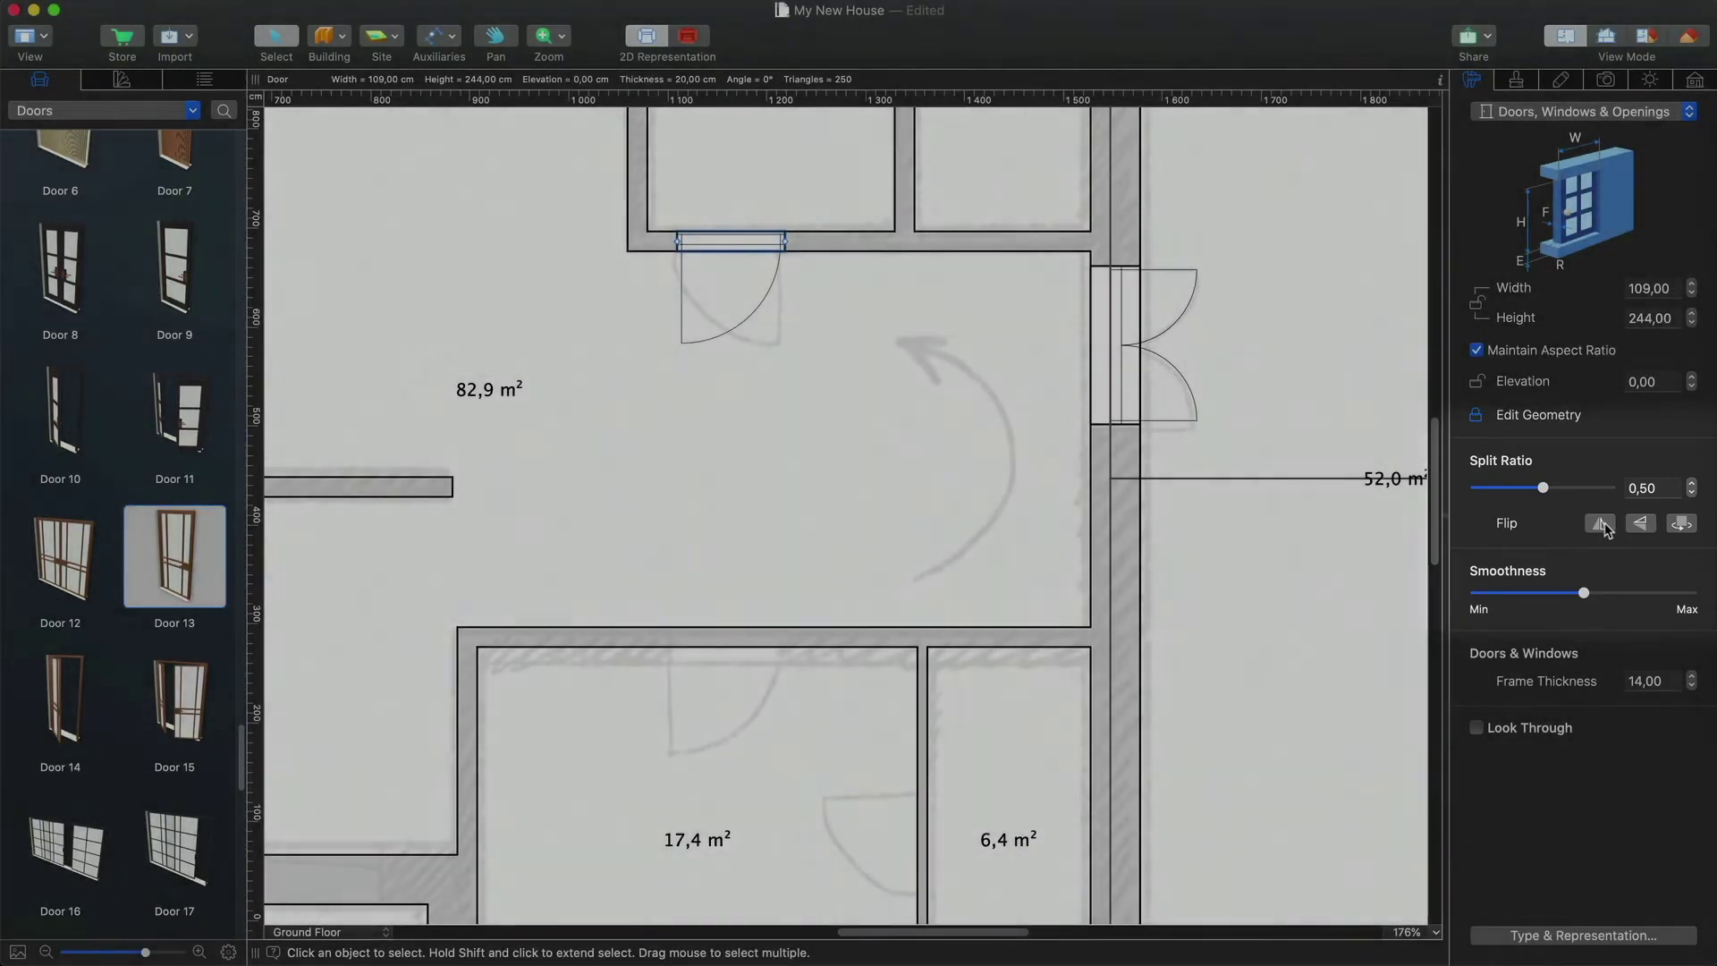
left_click(1600, 523)
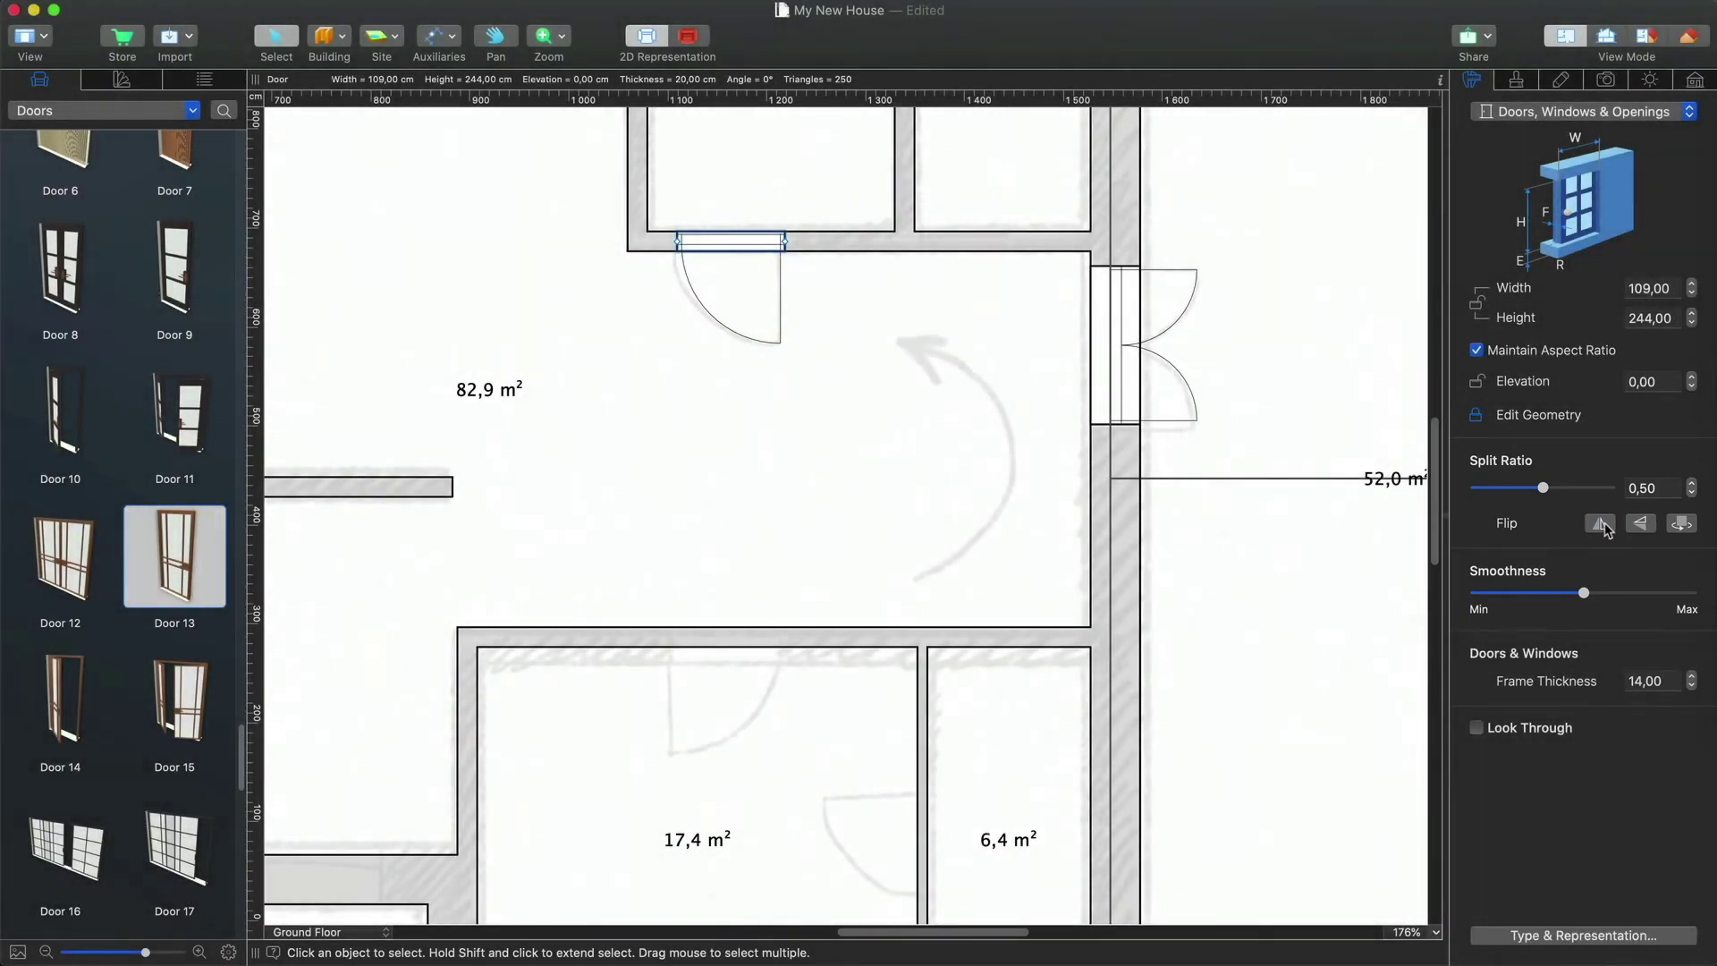
left_click(1601, 525)
left_click(1600, 525)
- Show the selected interior door in 3D and open its object materials
right_click(775, 244)
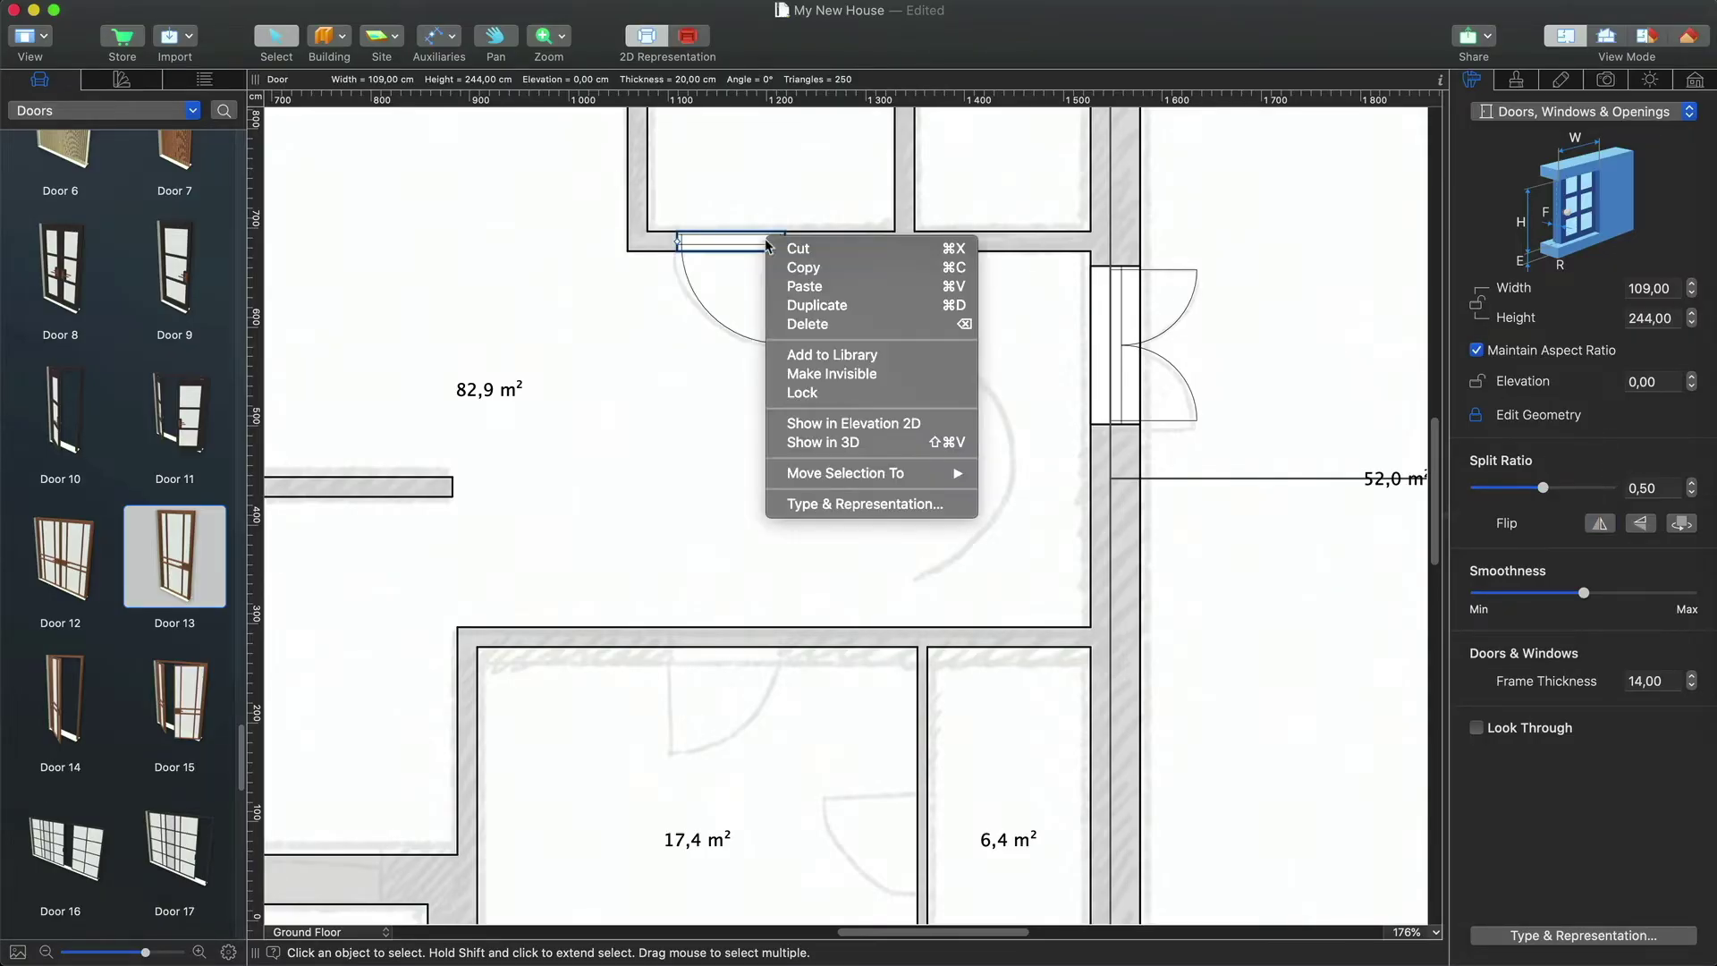
left_click(826, 444)
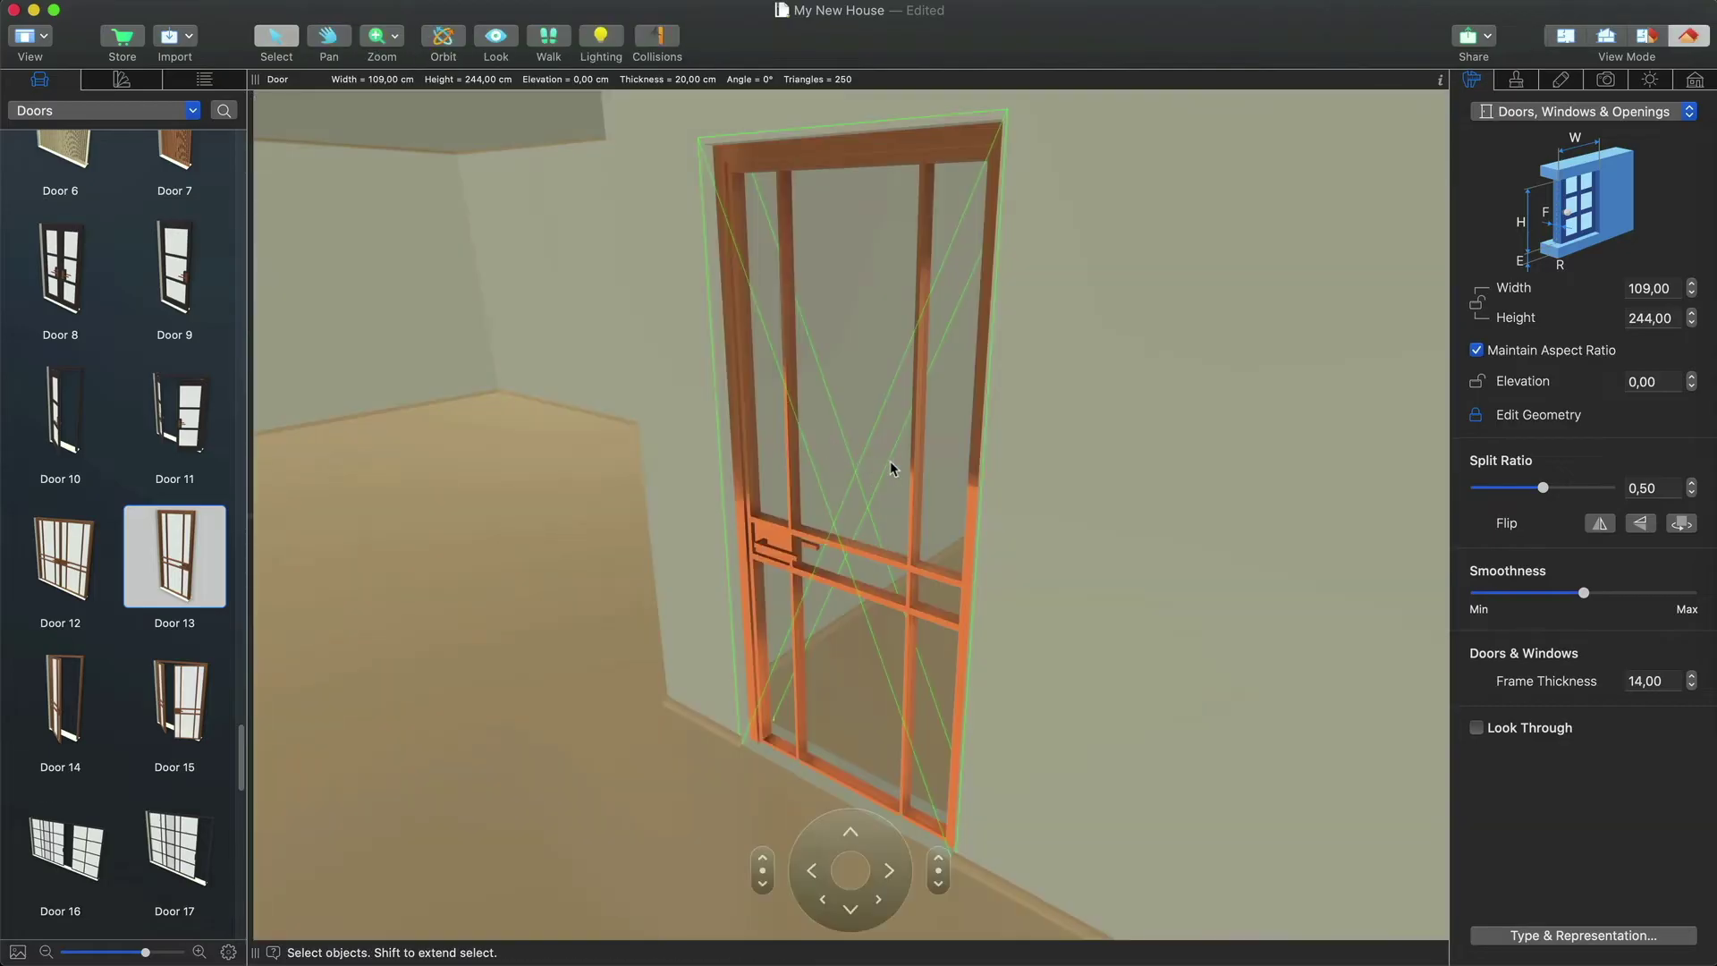
left_click(1516, 82)
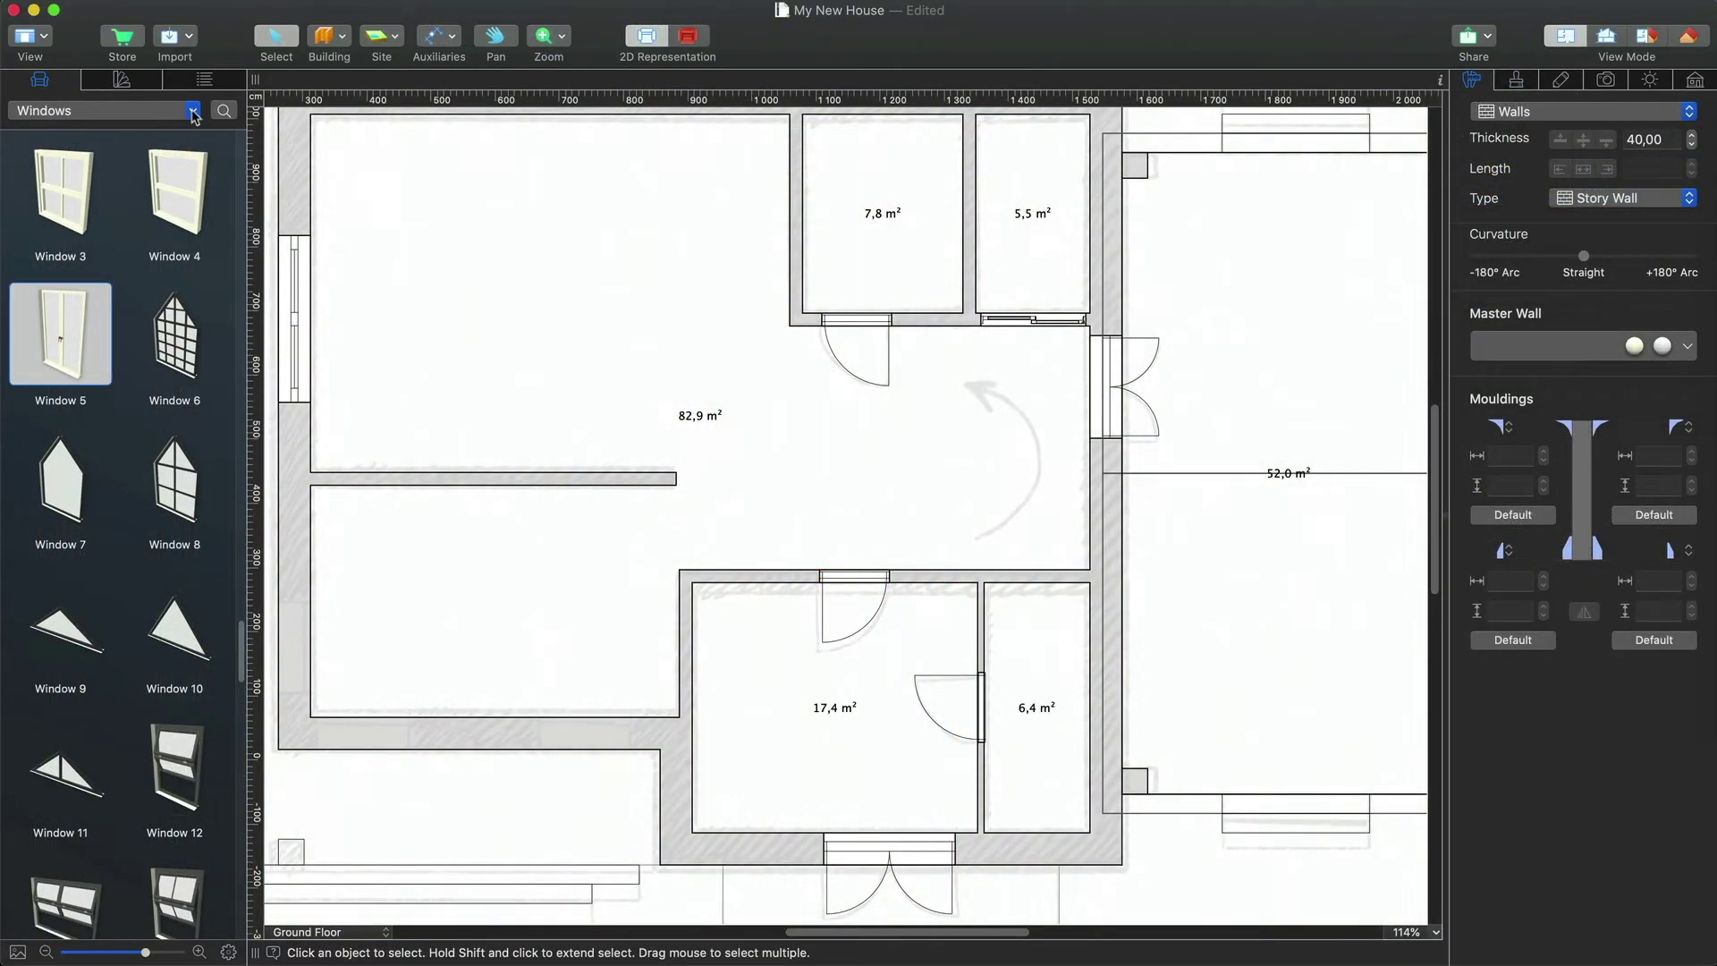
- Place the curved railed stairs "Railed 04" from the Stairs category over the curved arrow in the 82.9 m² room
left_click(193, 111)
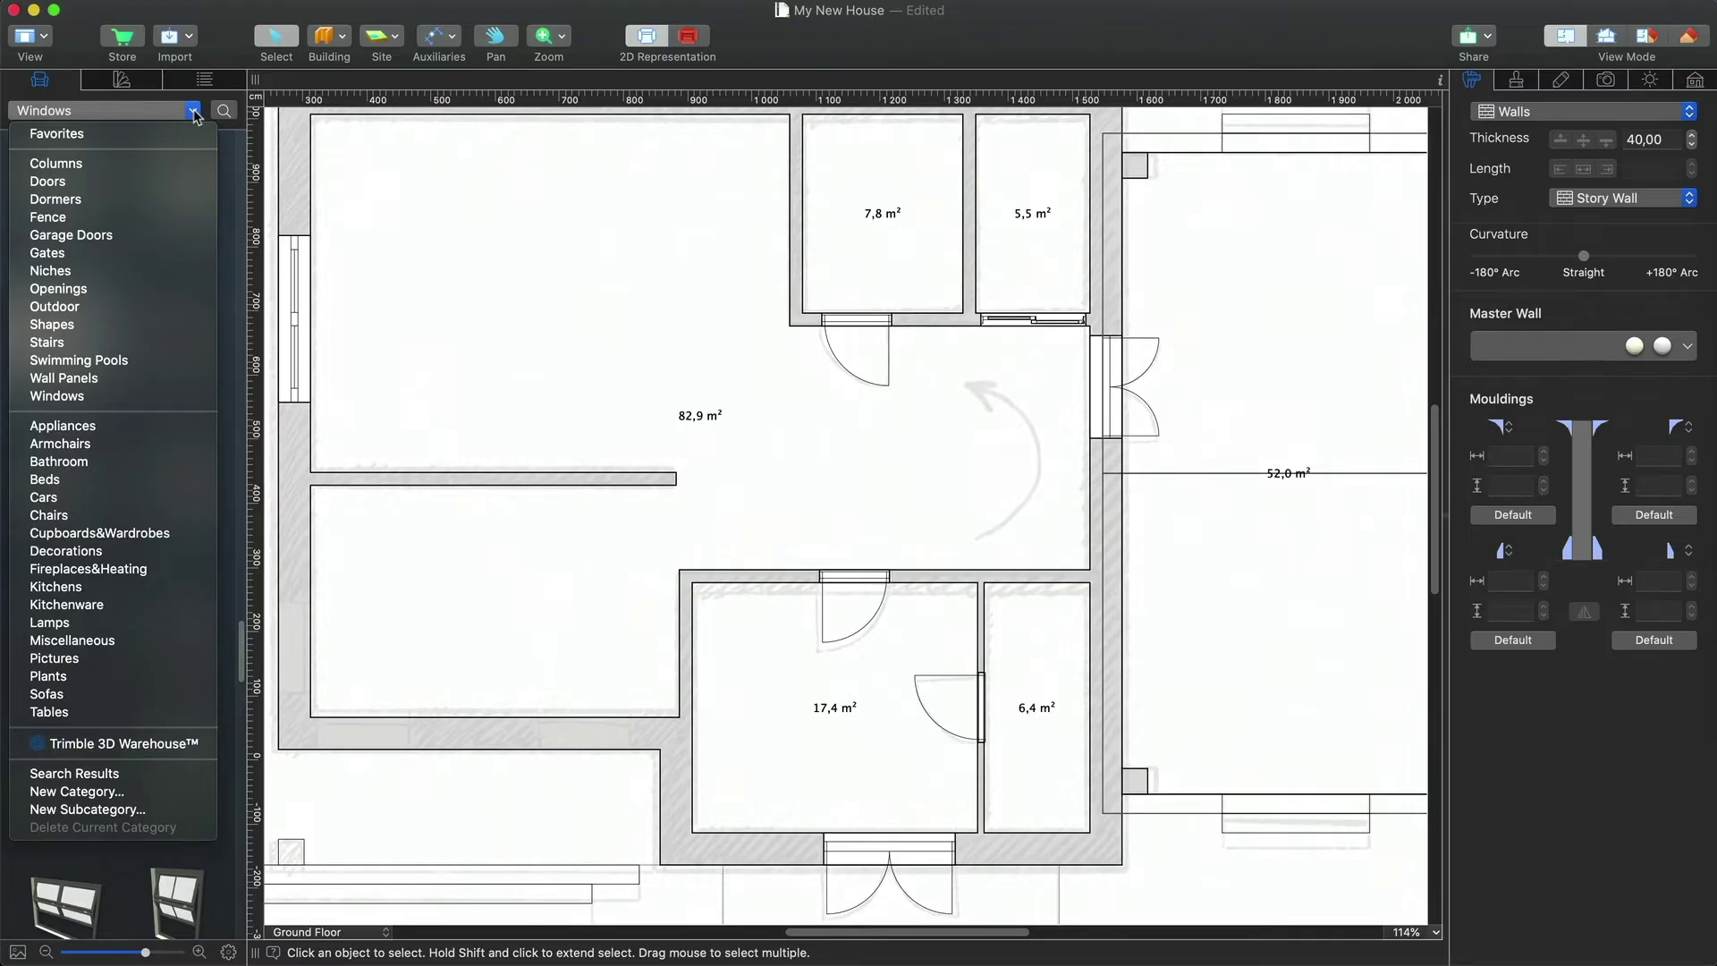
left_click(174, 341)
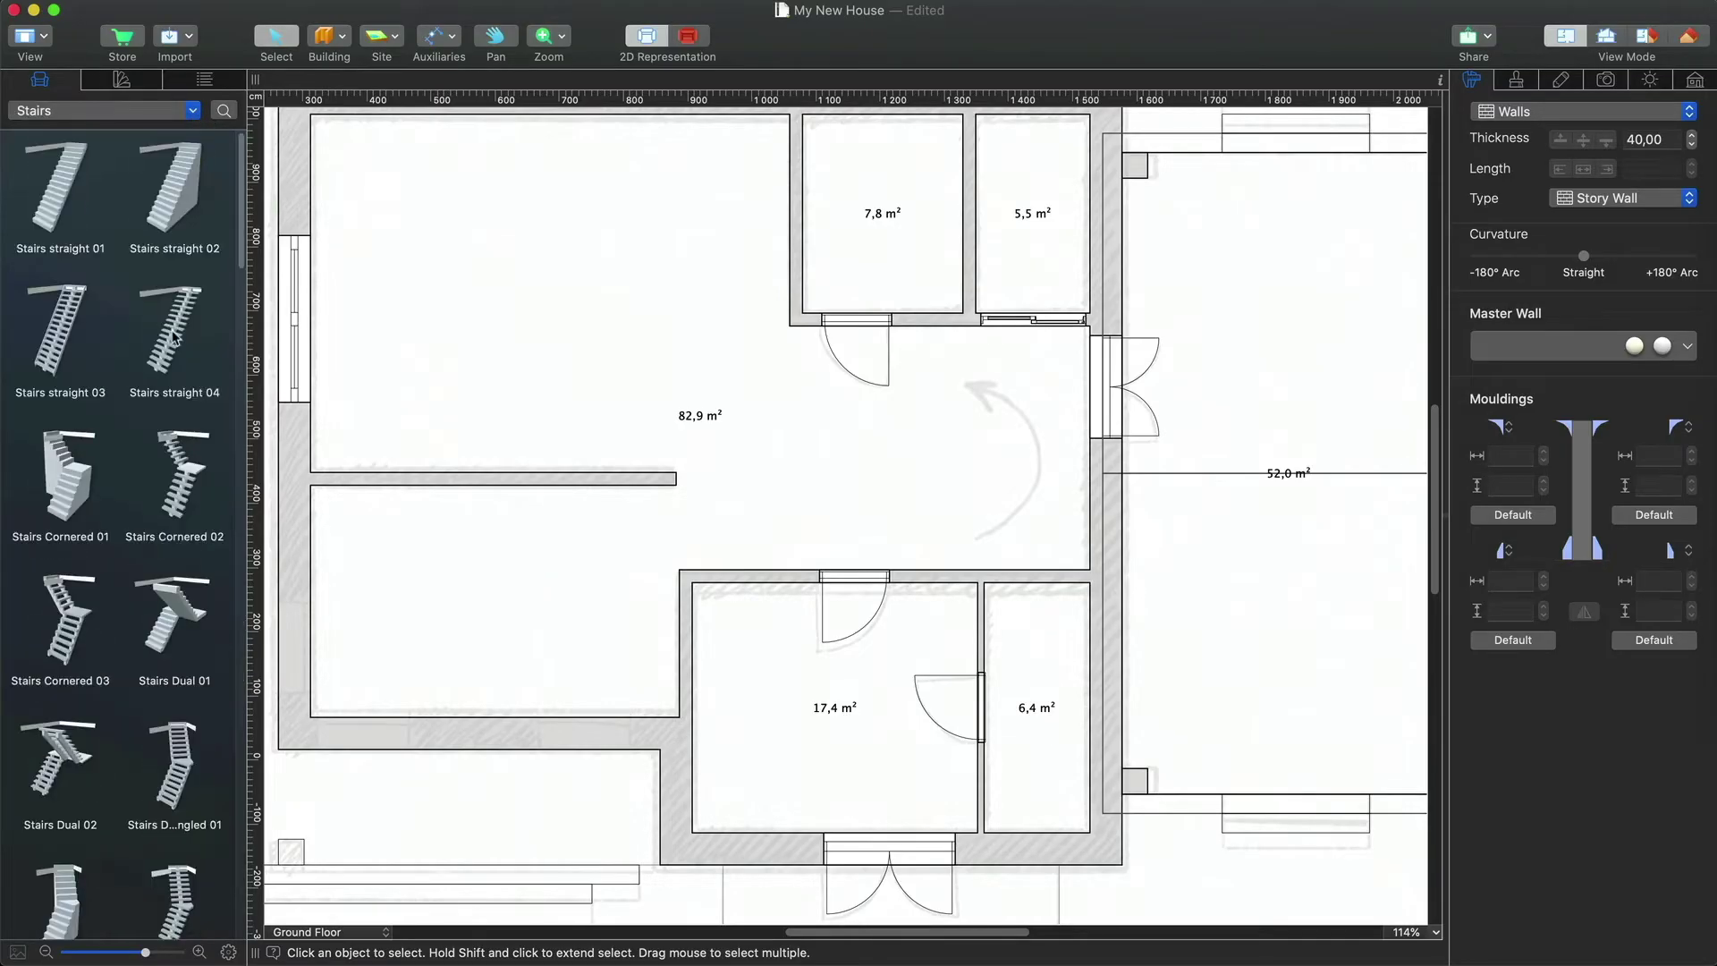
left_click_drag(248, 238, 261, 537)
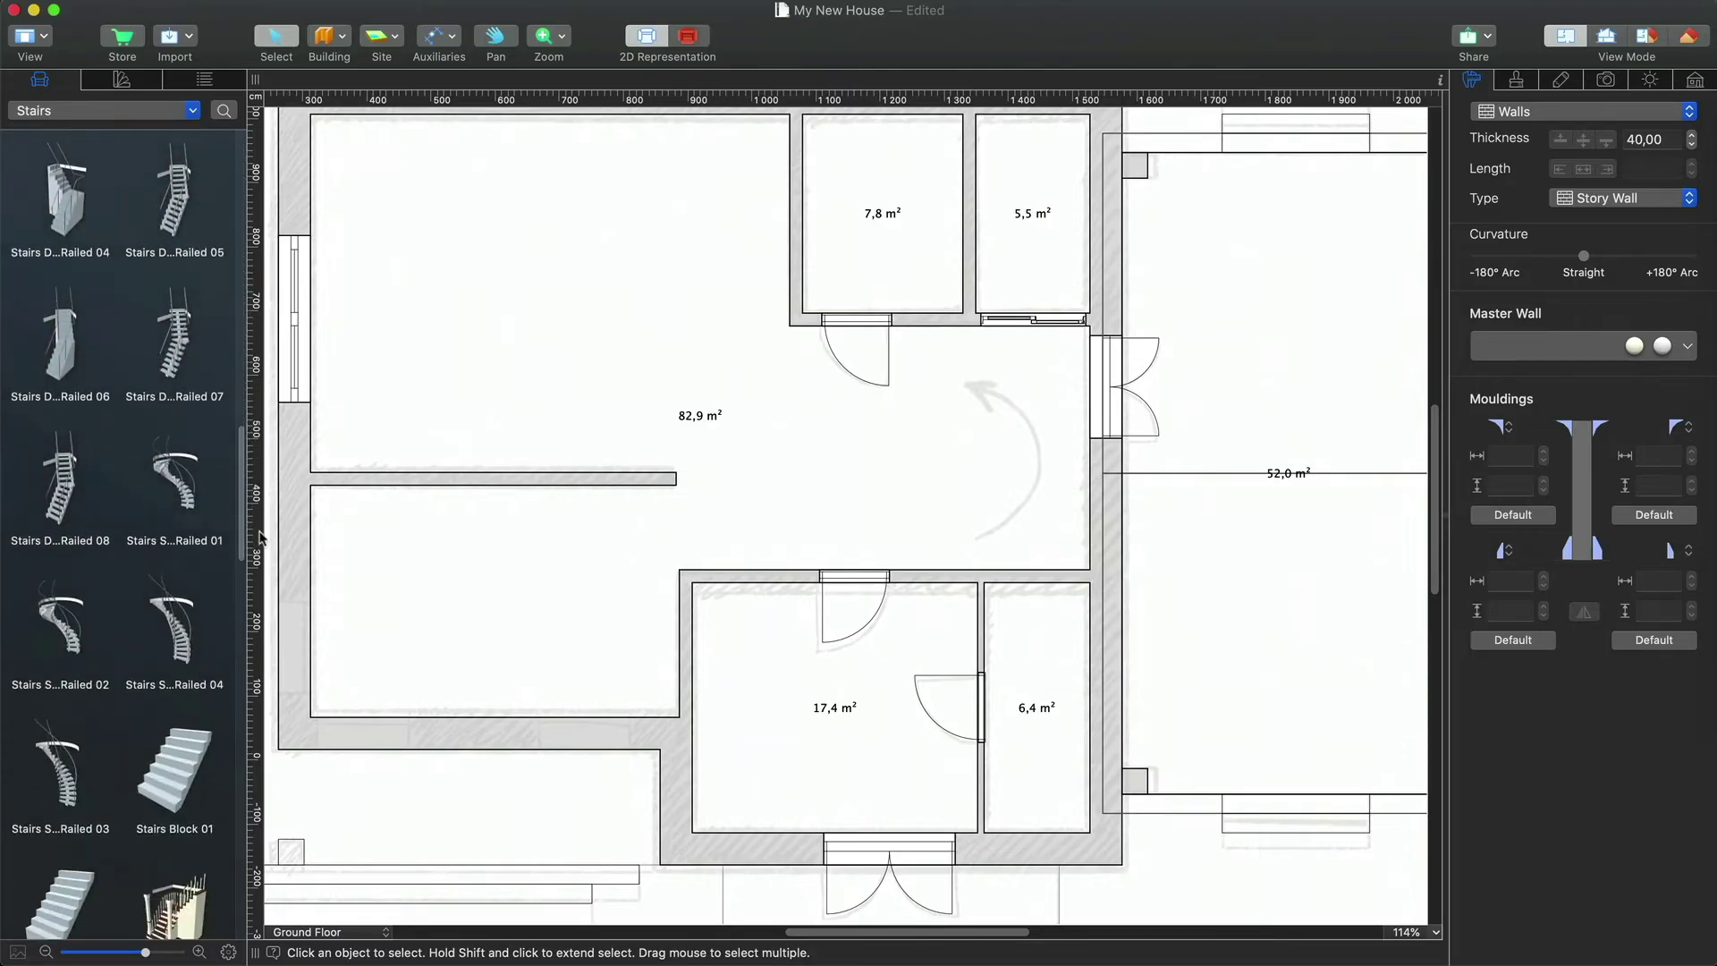
scroll(178, 626, "up", 1)
left_click_drag(175, 630, 993, 473)
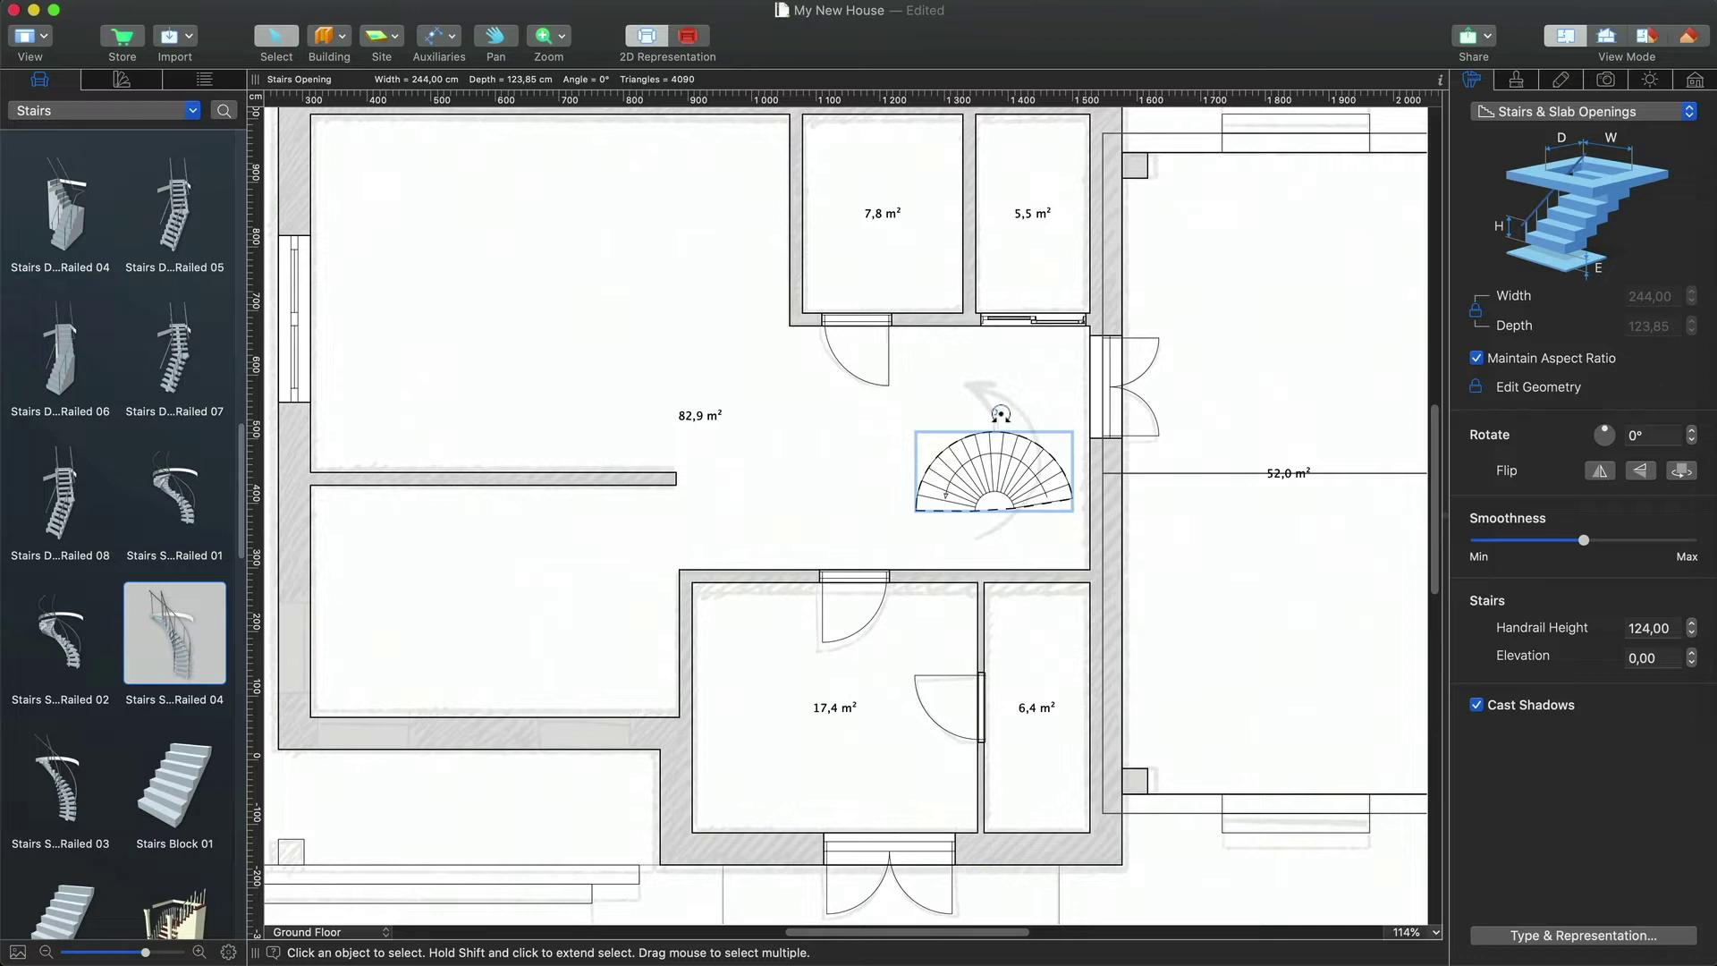
- Rotate the curved stairs to -90° over the traced arrow and show the plan and 3D view side by side
left_click_drag(995, 413, 1007, 484)
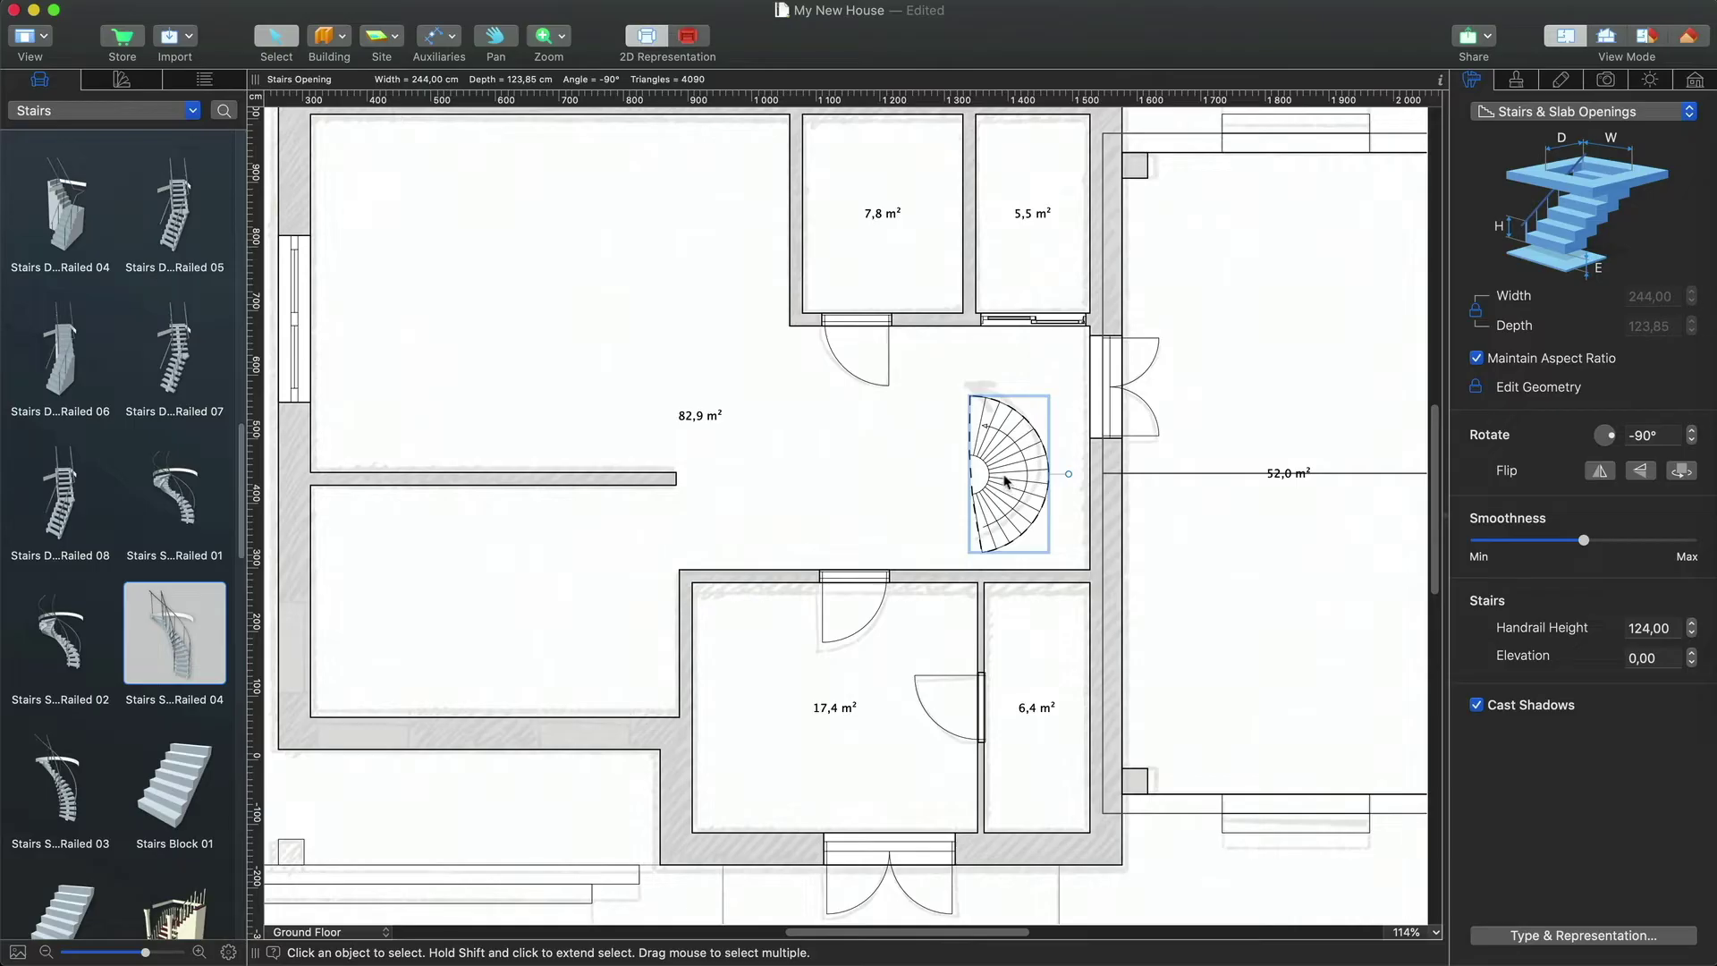
left_click(1647, 36)
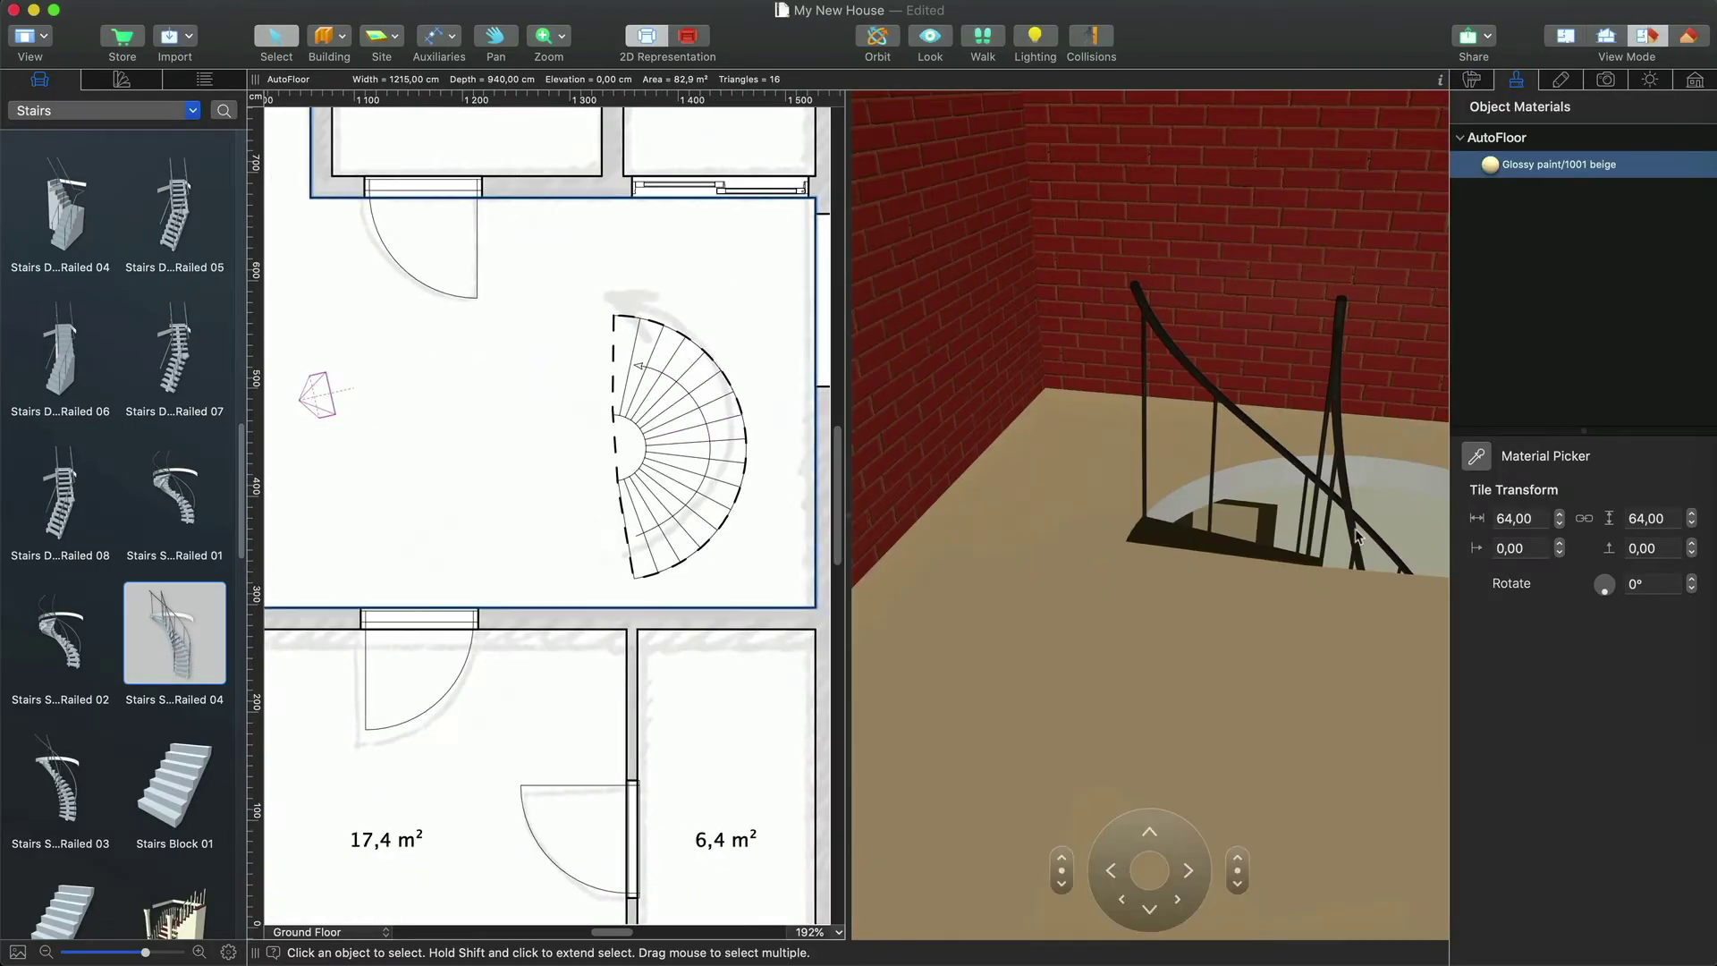
scroll(1355, 535, "right", 5)
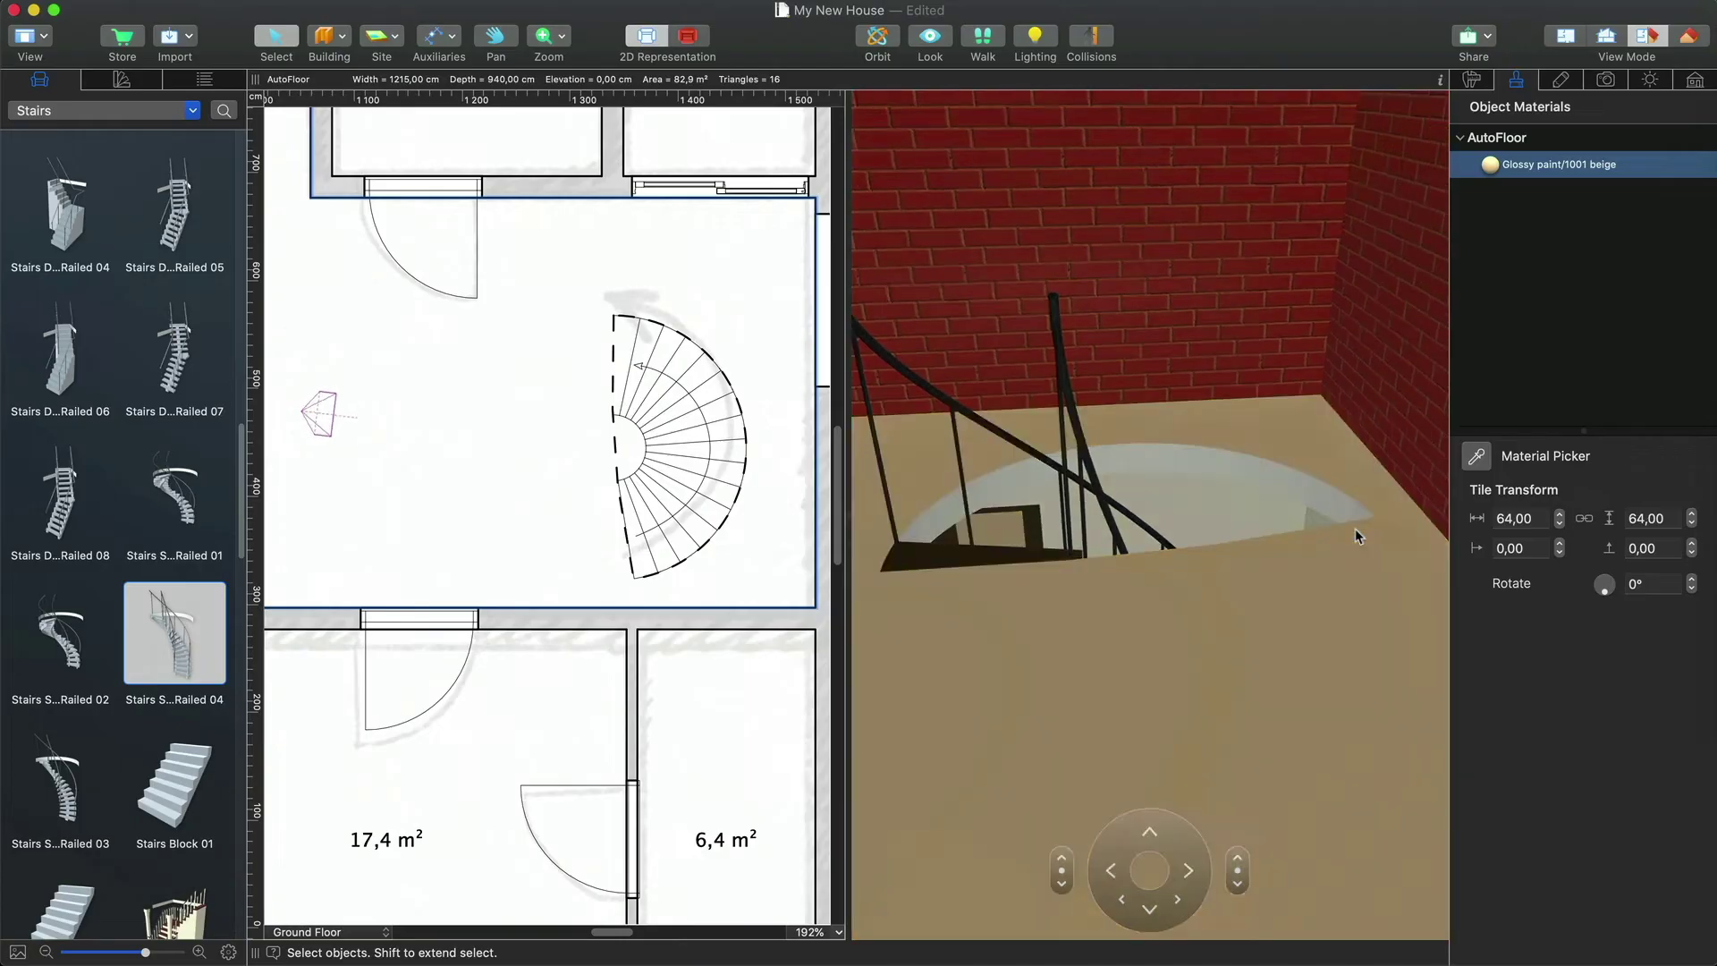
- Draw a thin polygonal Building Block about 119 cm long along the lower part of the stair opening's straight side
scroll(755, 540, "up", 6)
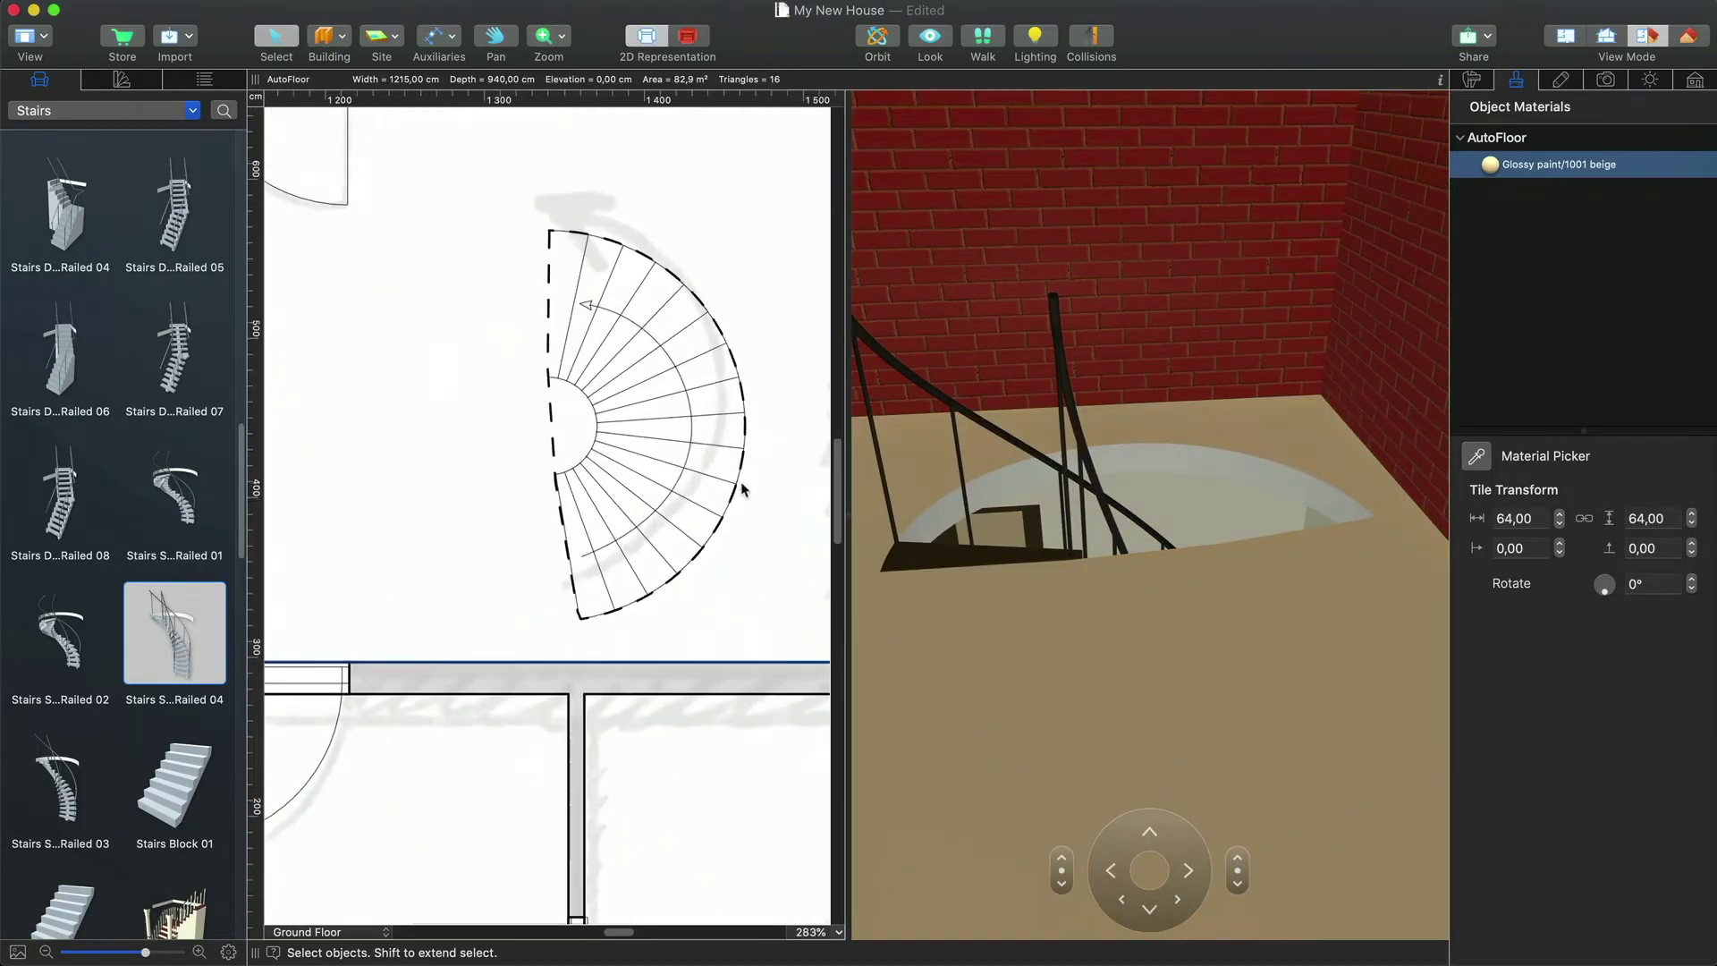
scroll(663, 582, "up", 2)
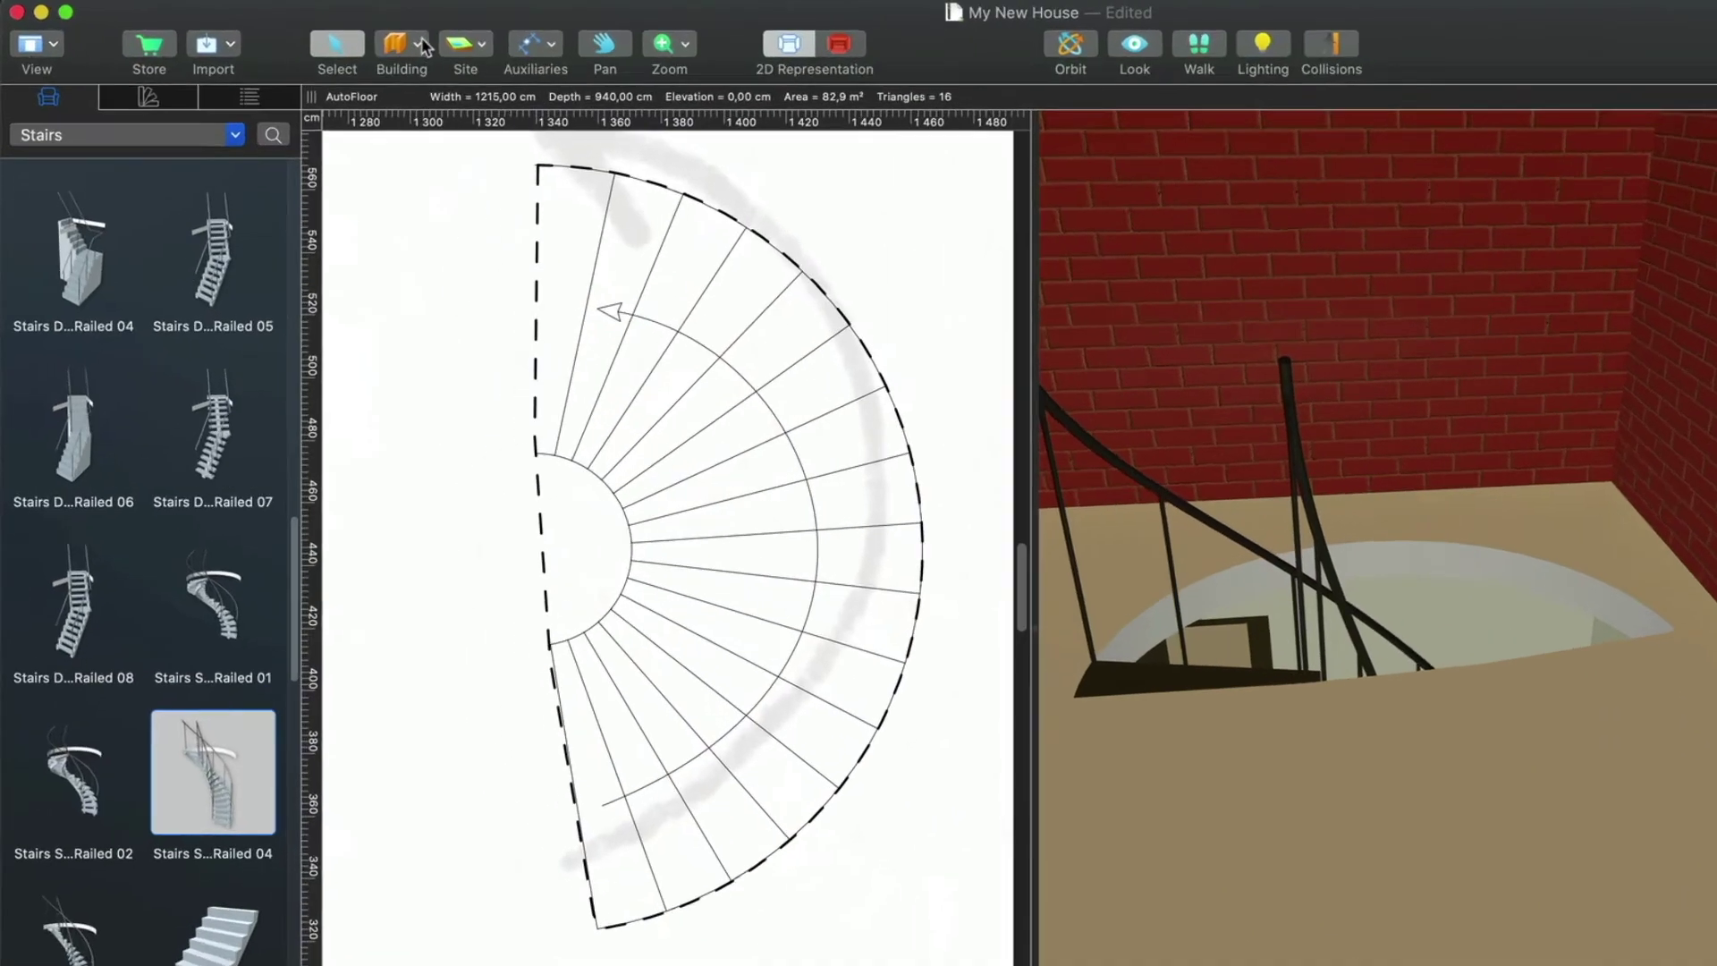
left_click(343, 36)
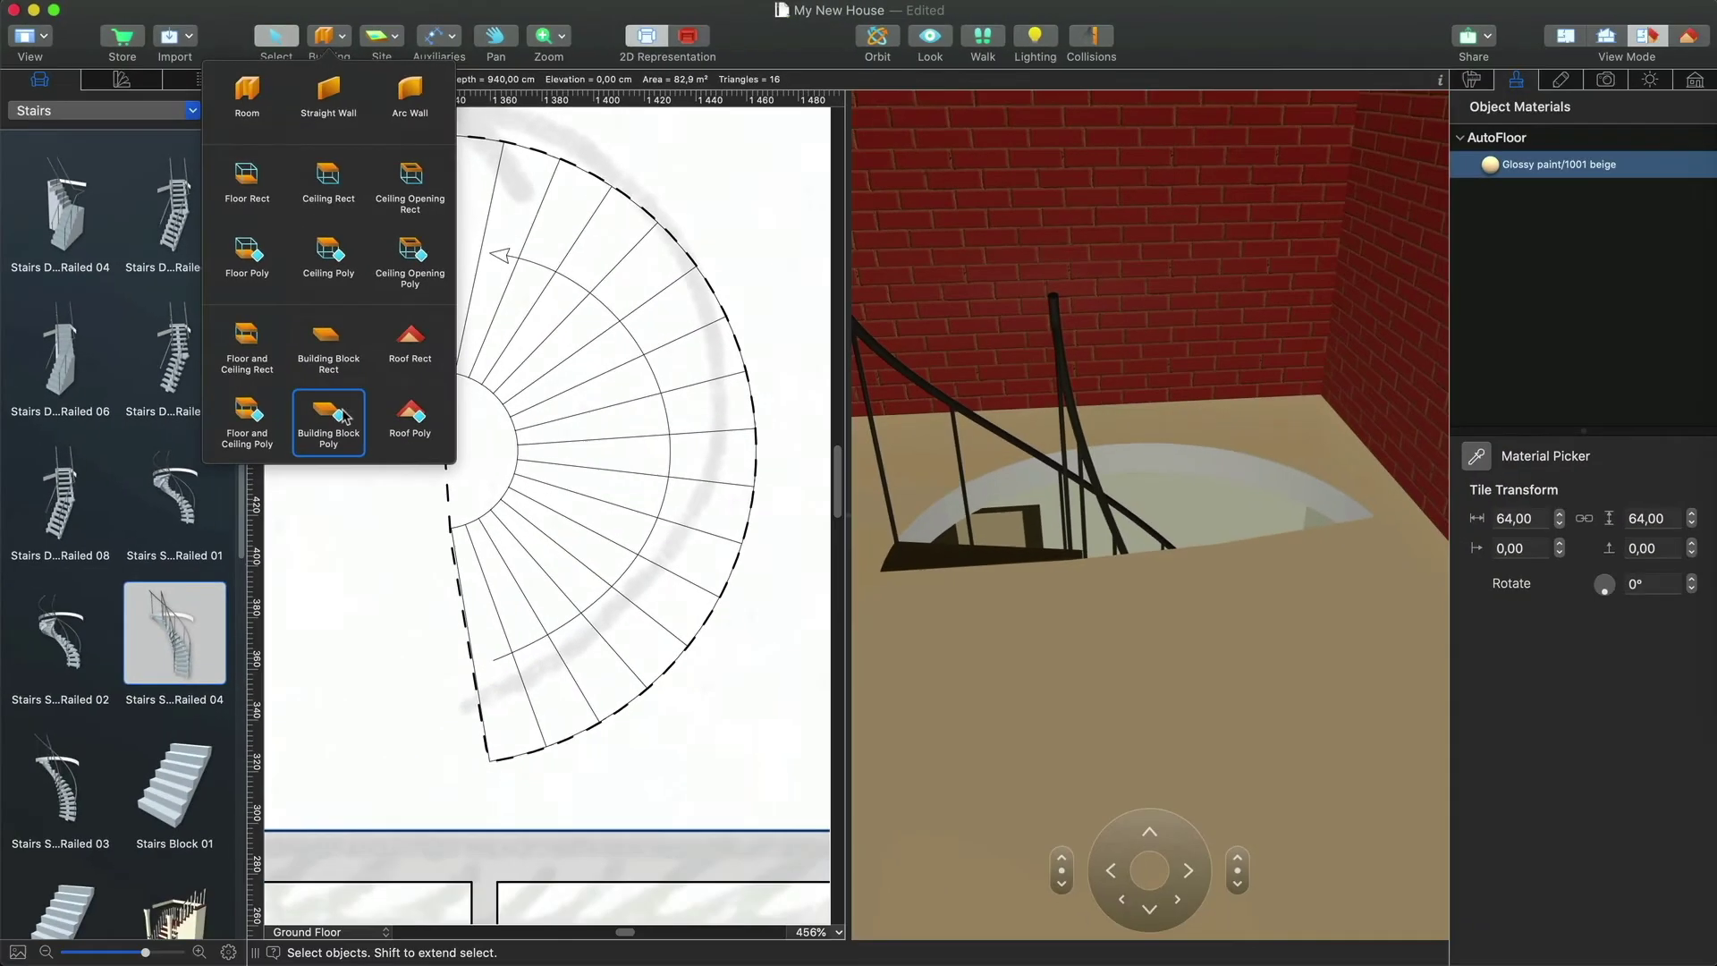
left_click(510, 513)
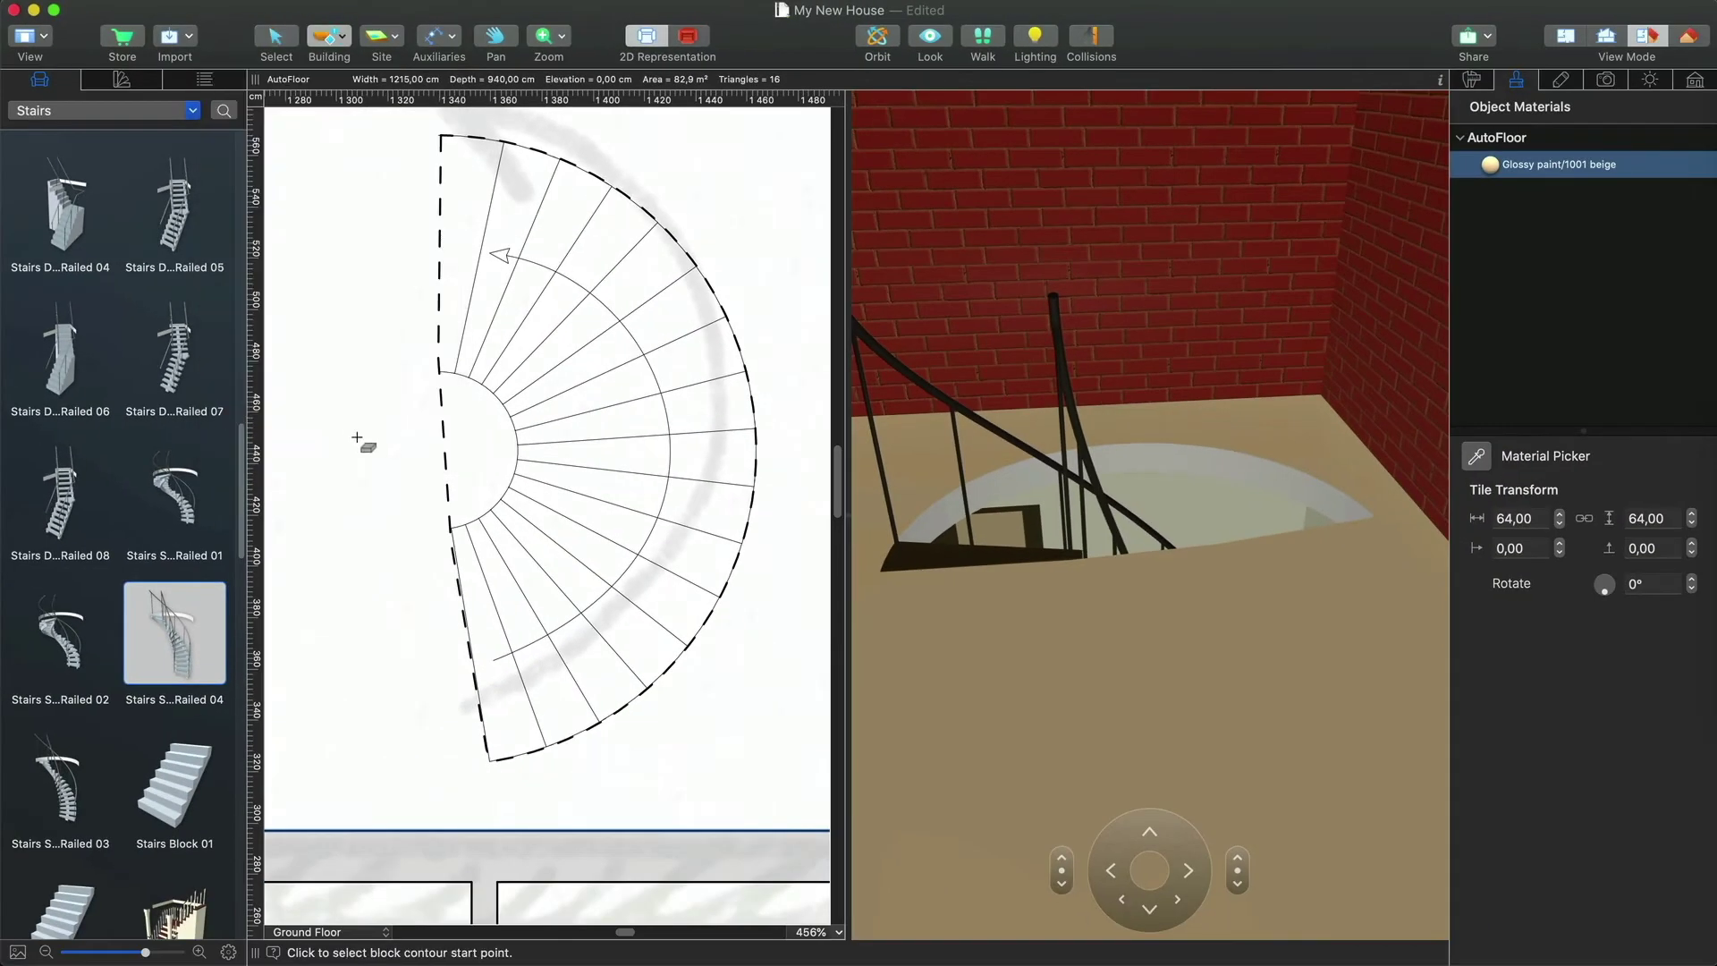
left_click(489, 761)
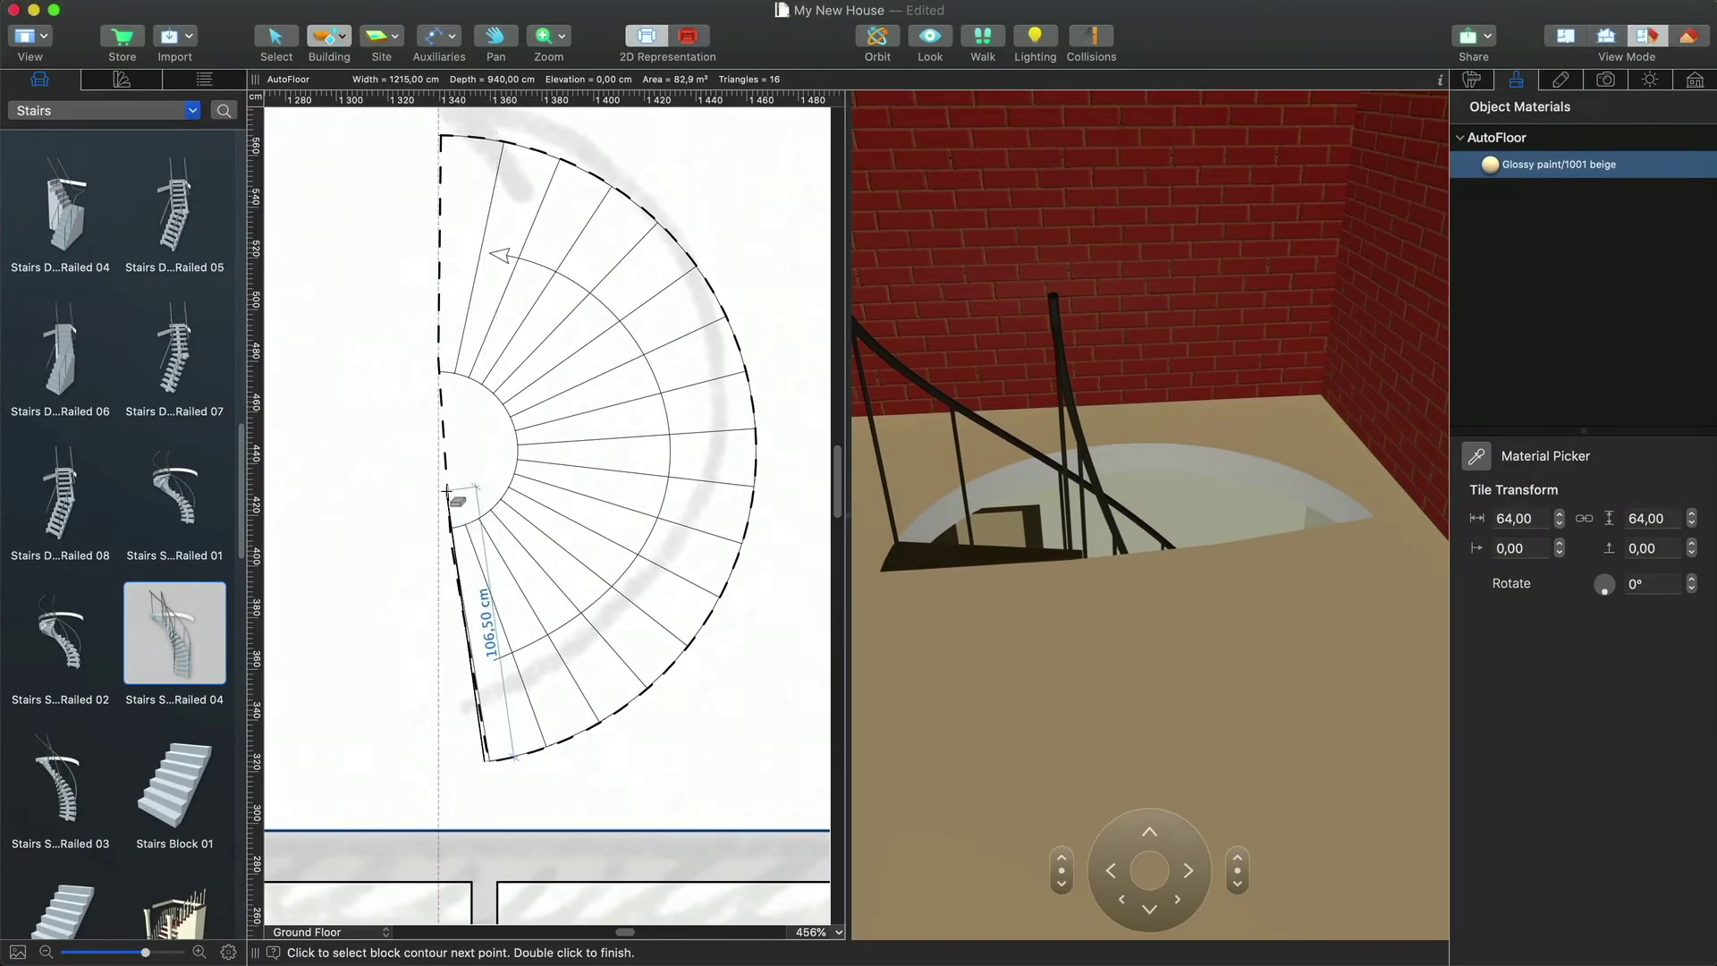
left_click(443, 460)
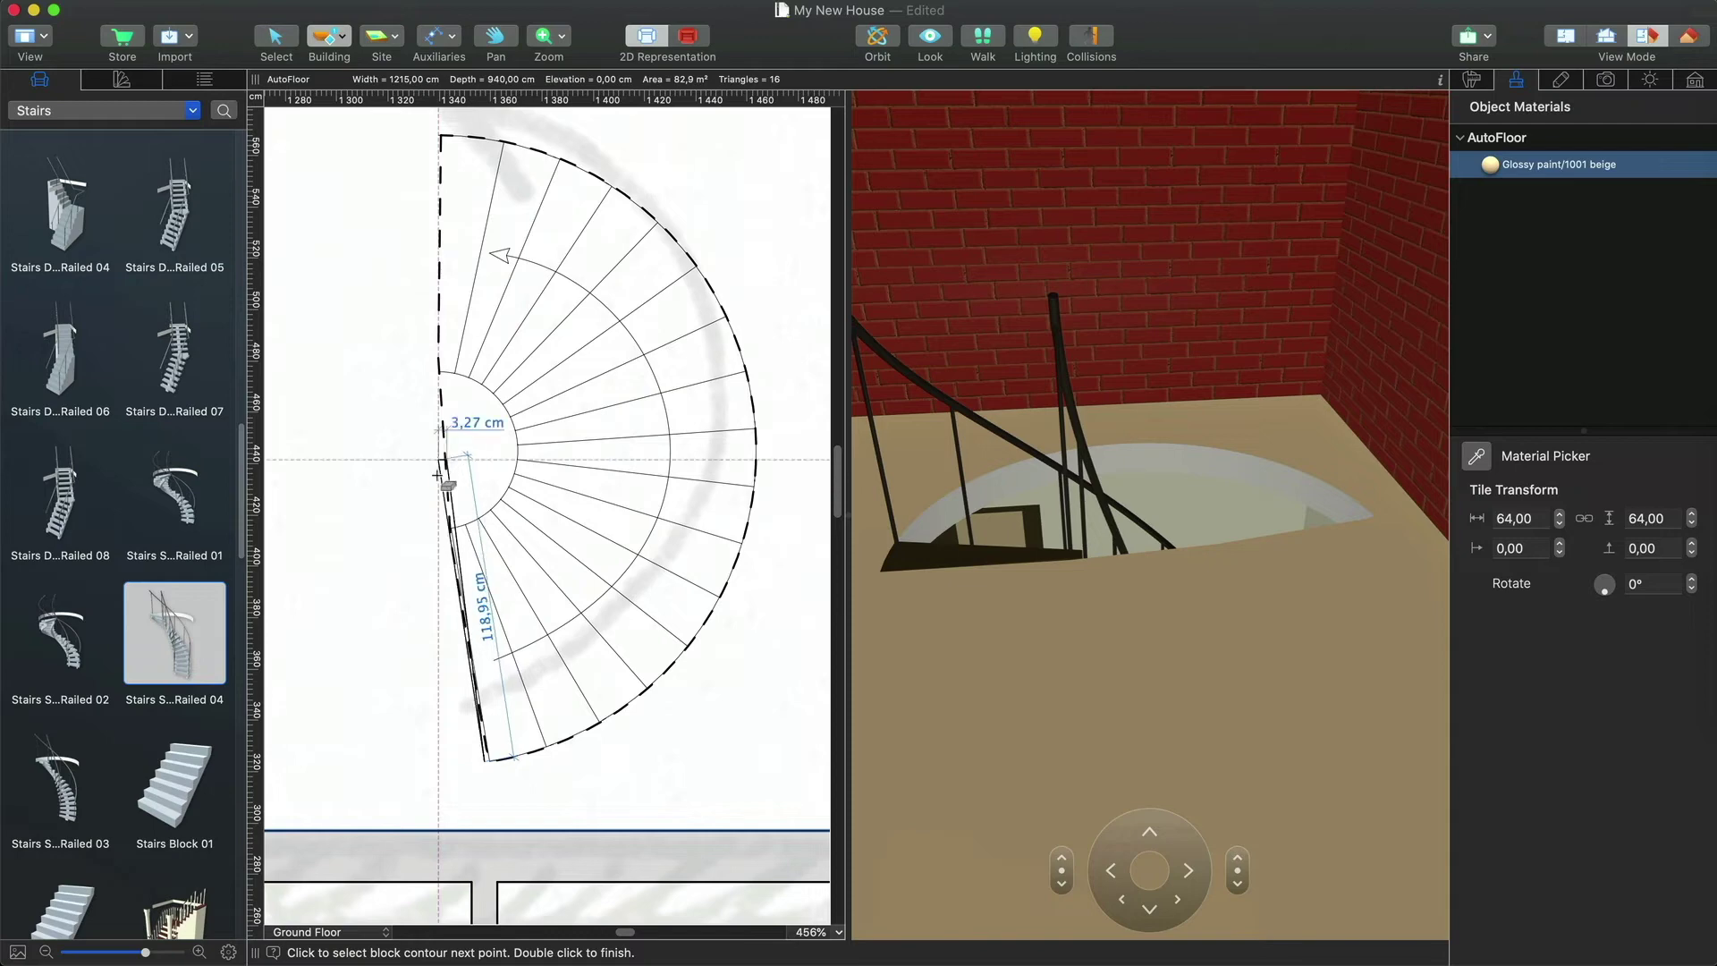
scroll(486, 763, "up", 3)
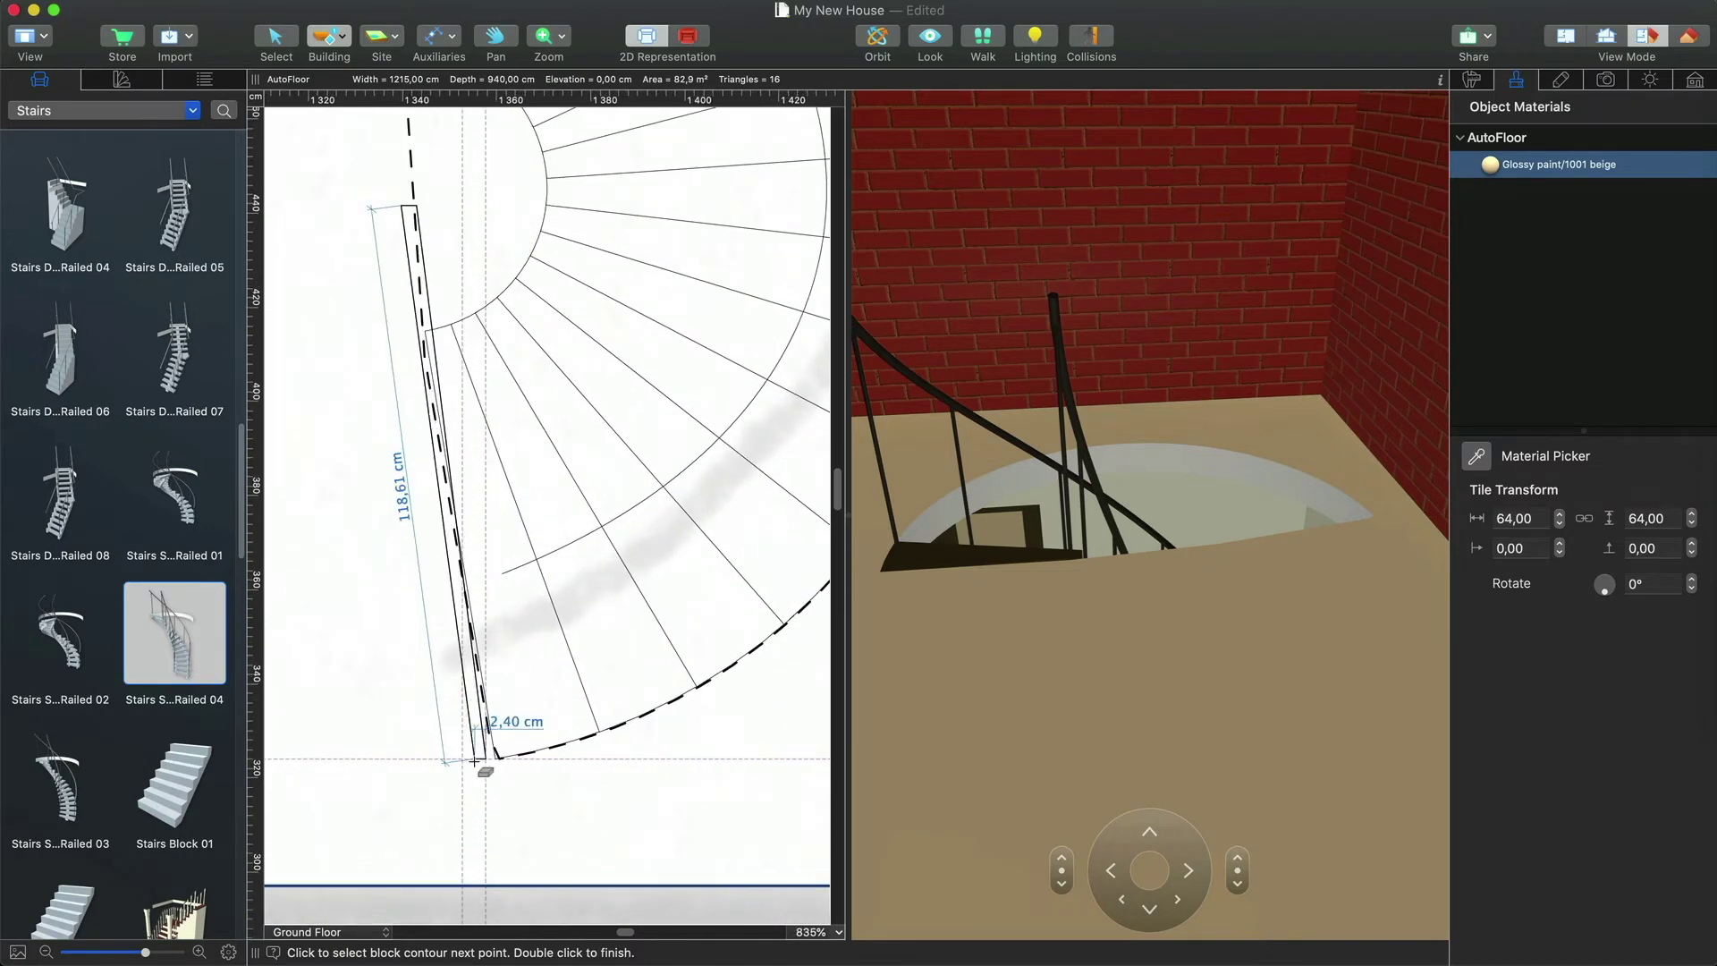
left_click(483, 767)
double_click(465, 778)
- Draw a second thin polygonal Building Block between the opening's ends via the curve's outermost point, about 127 by 248 cm overall
left_click(434, 209)
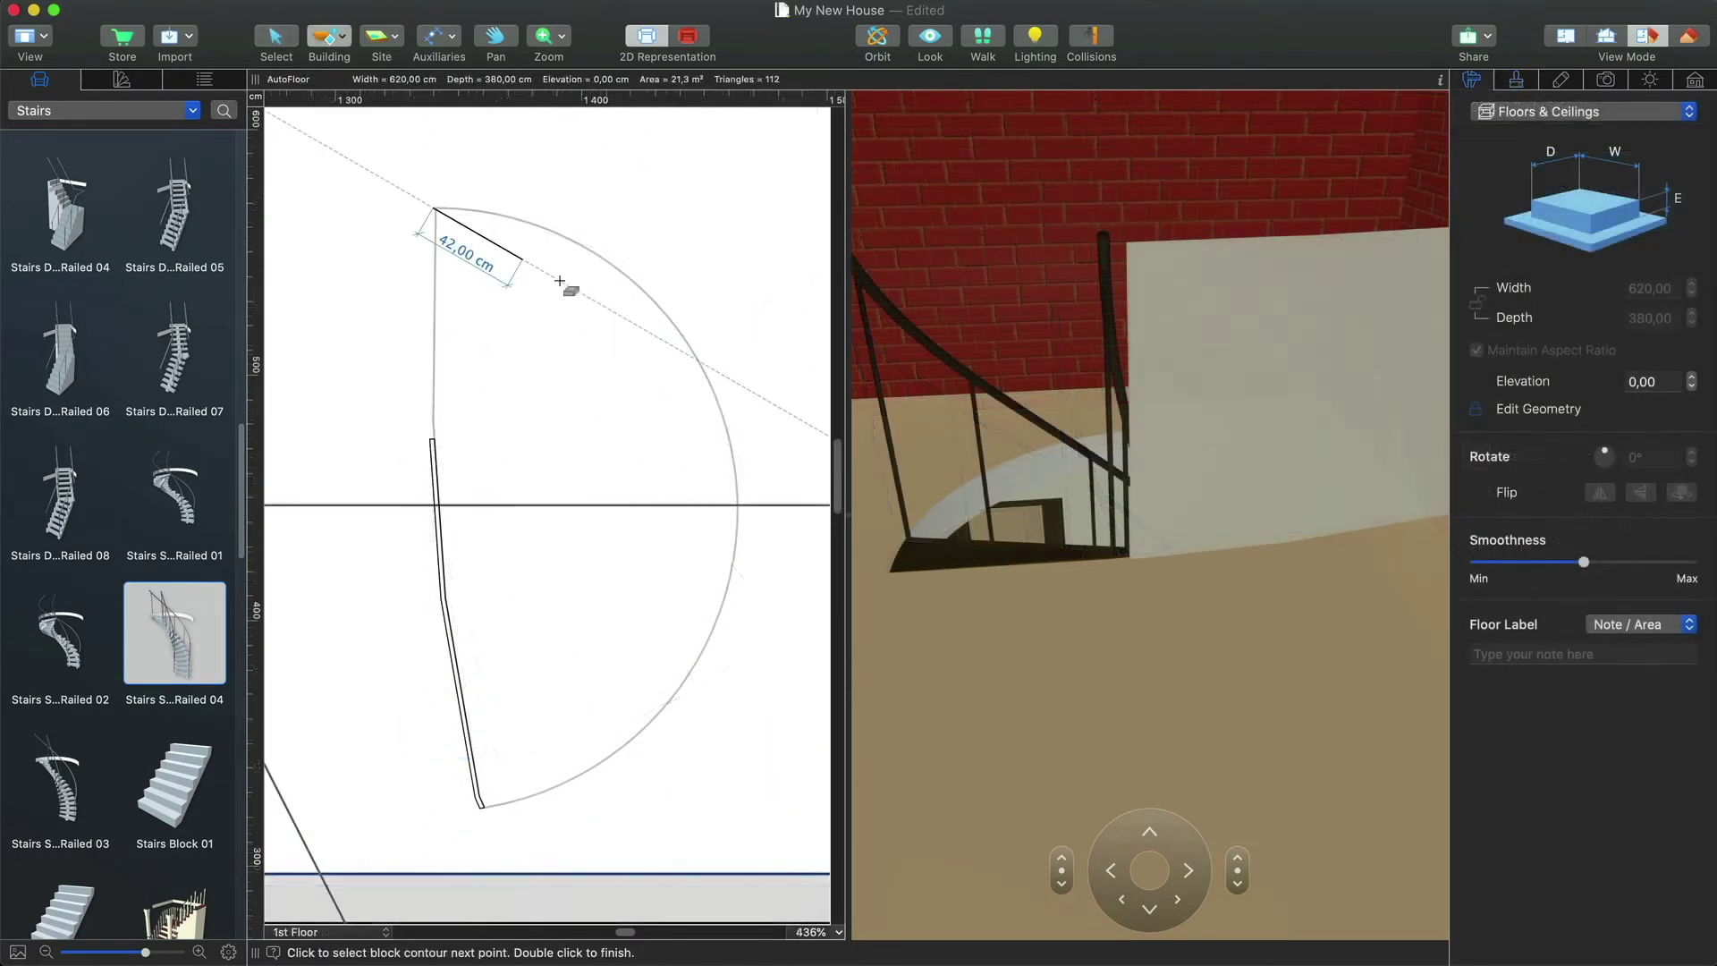
left_click(744, 492)
left_click(497, 810)
scroll(490, 810, "up", 8)
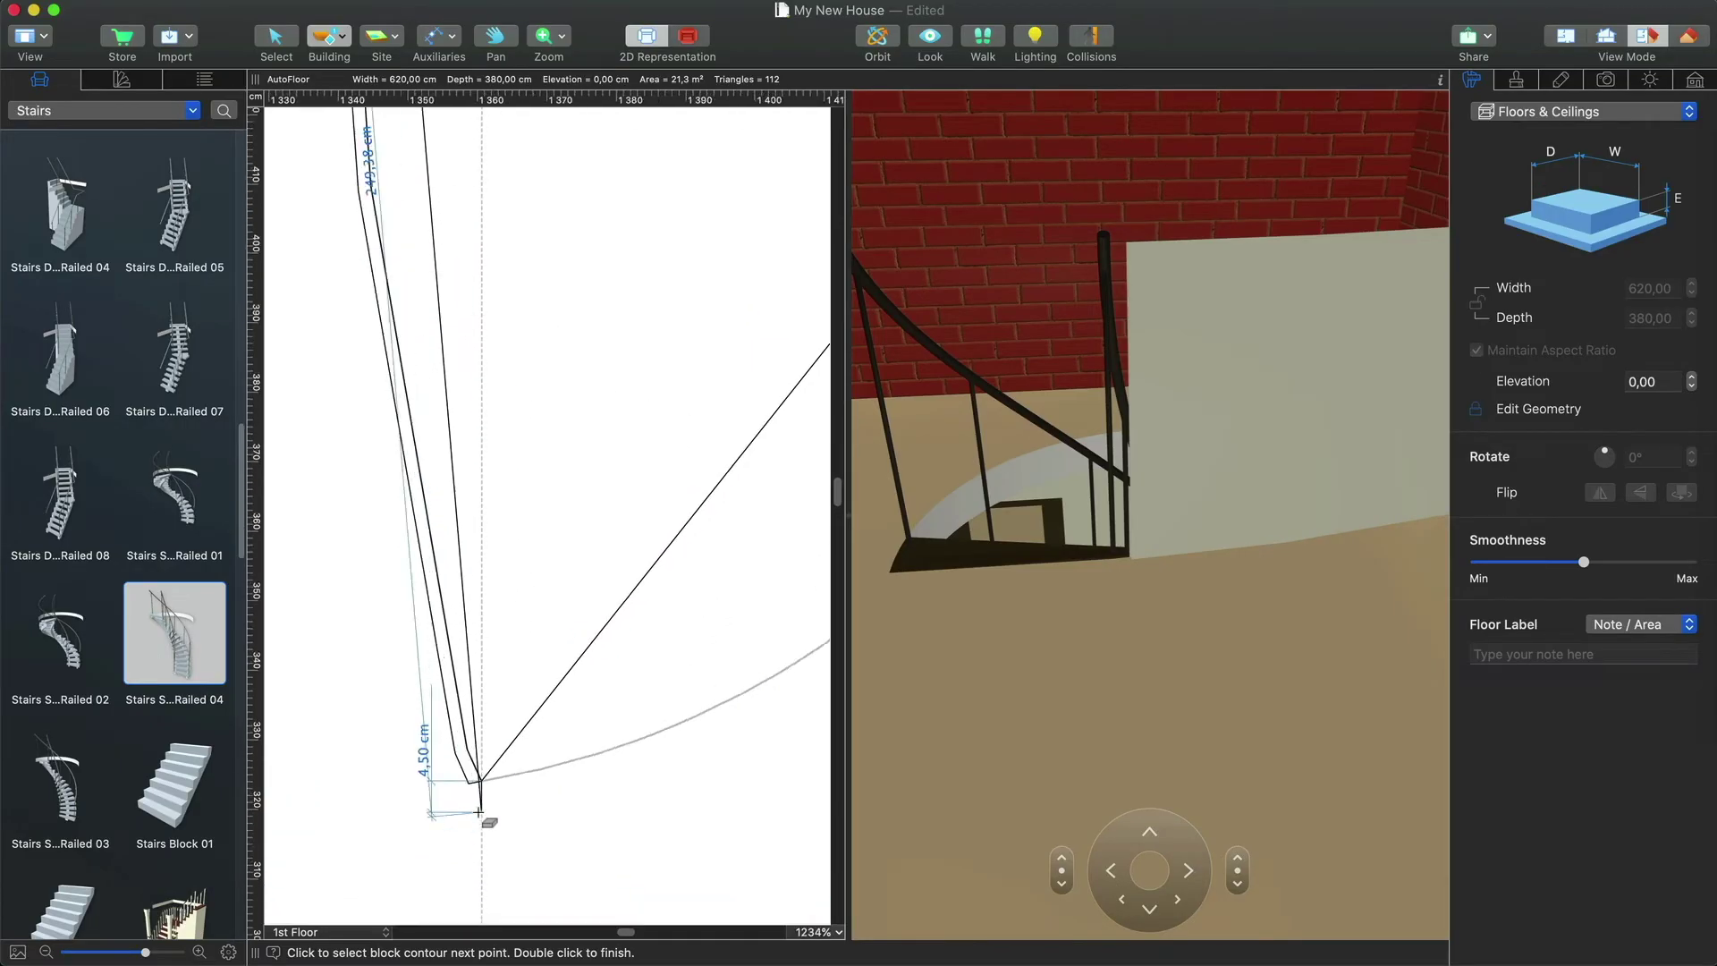
scroll(471, 776, "up", 2)
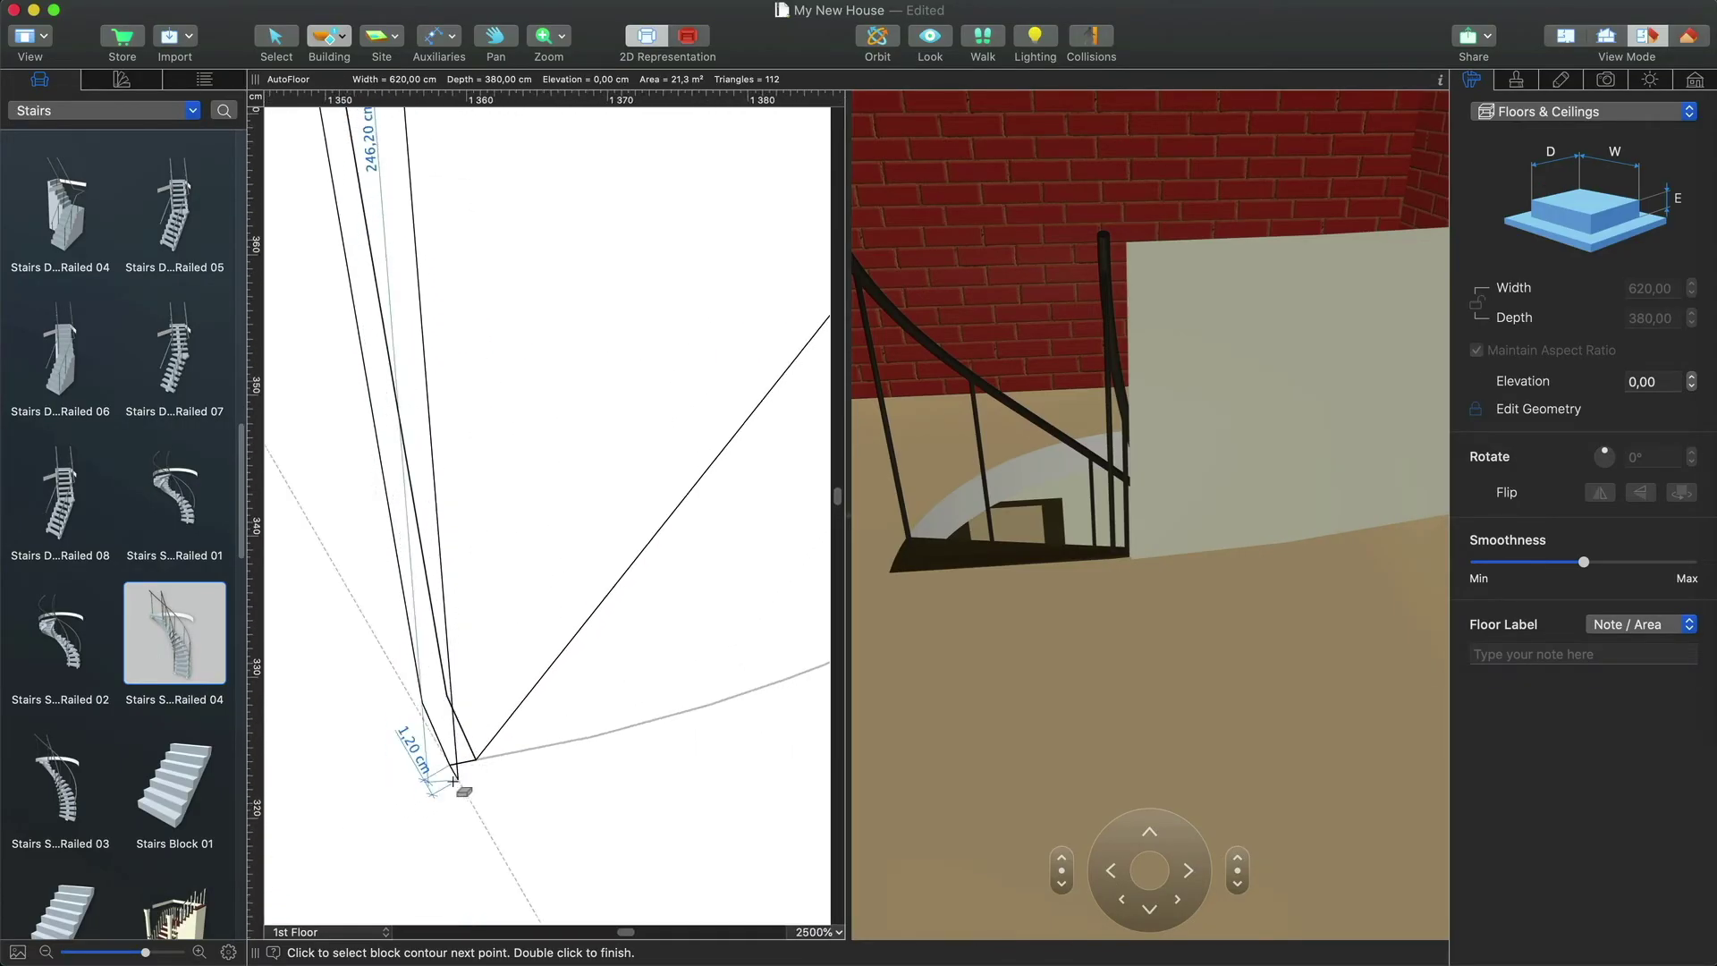
scroll(460, 790, "down", 8)
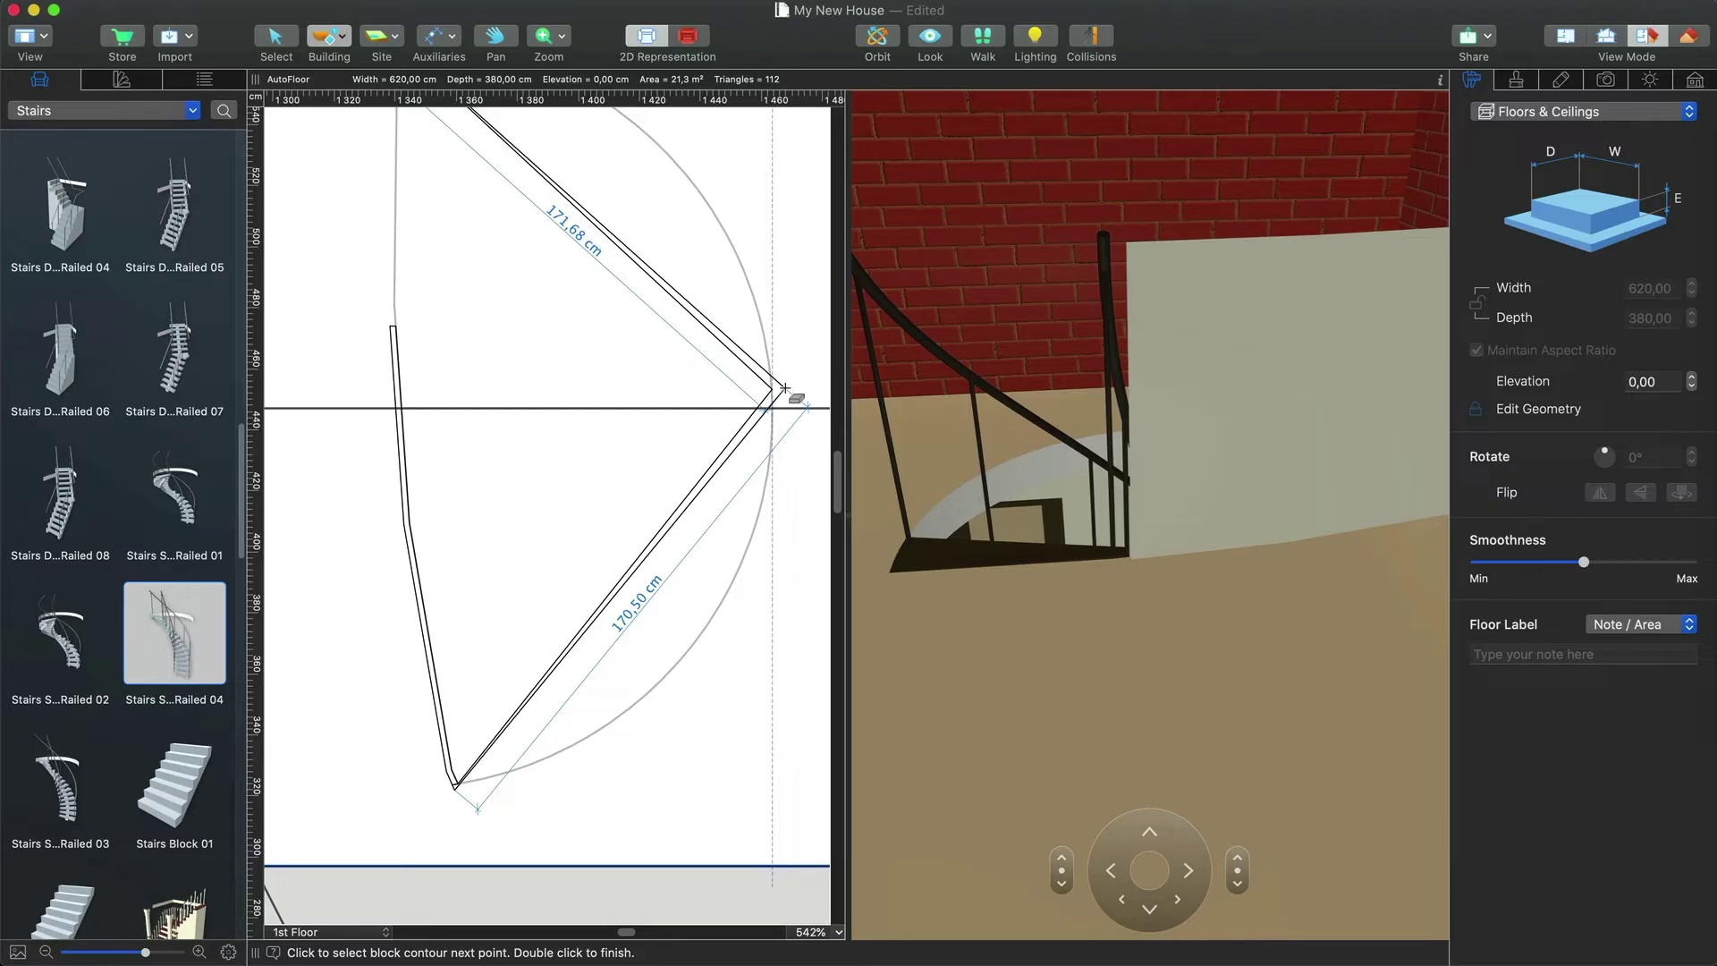
left_click(784, 388)
scroll(584, 554, "down", 2)
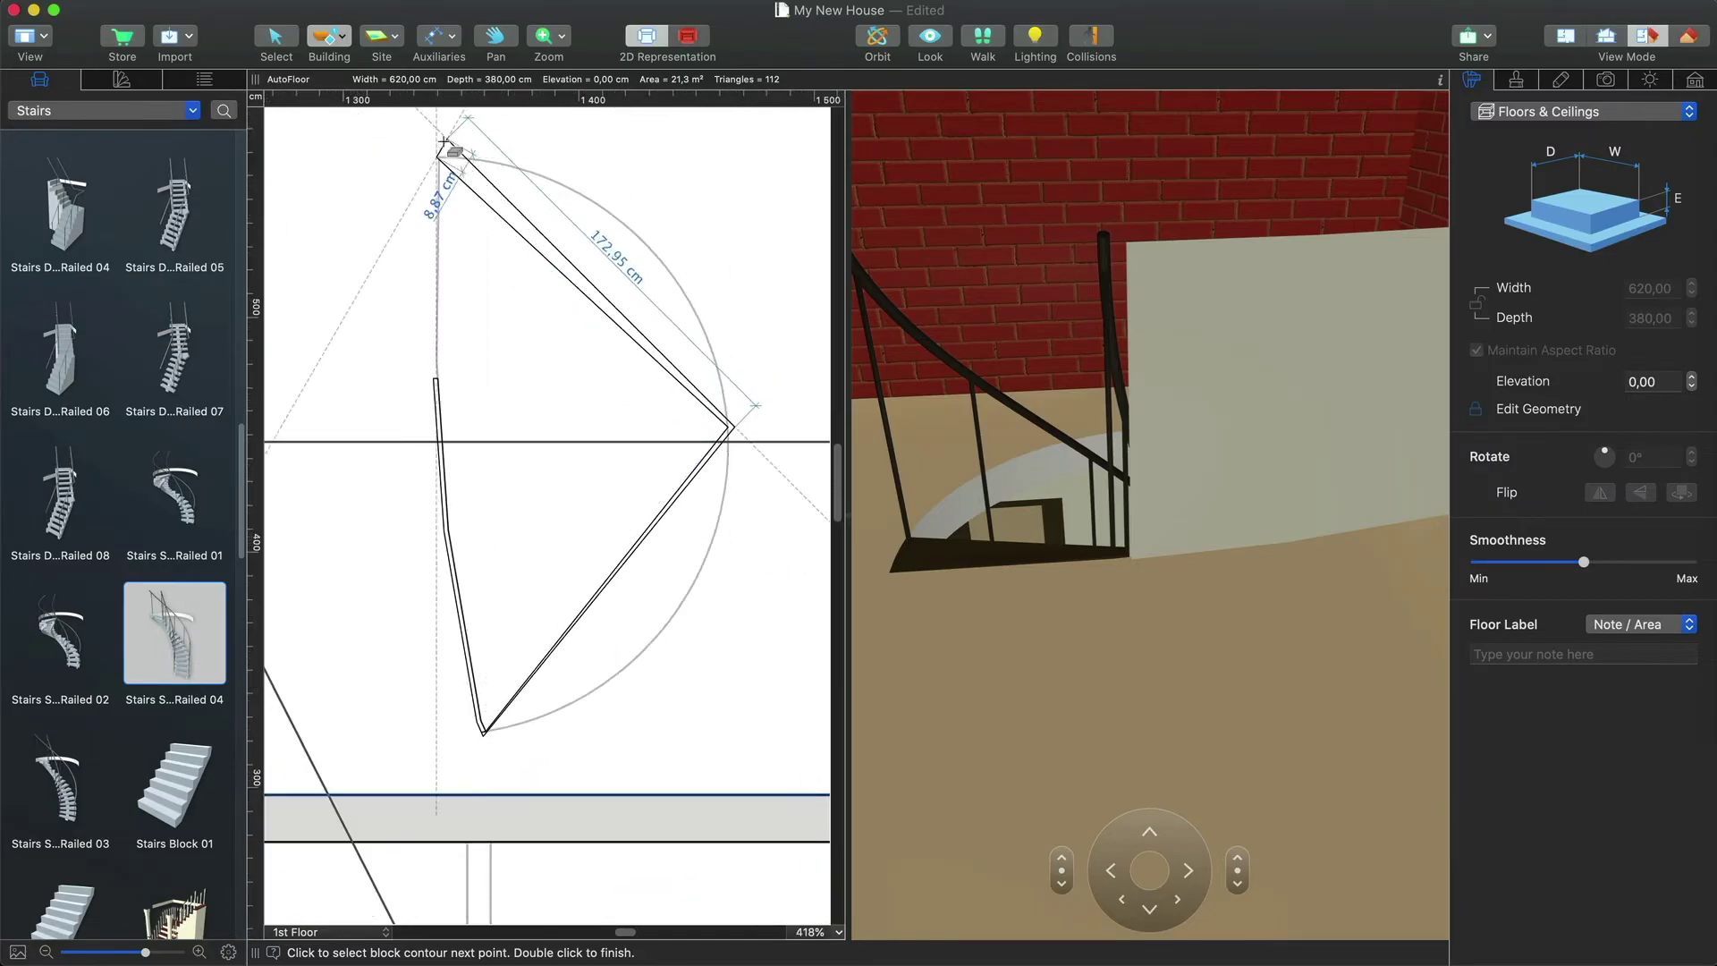
scroll(444, 142, "up", 9)
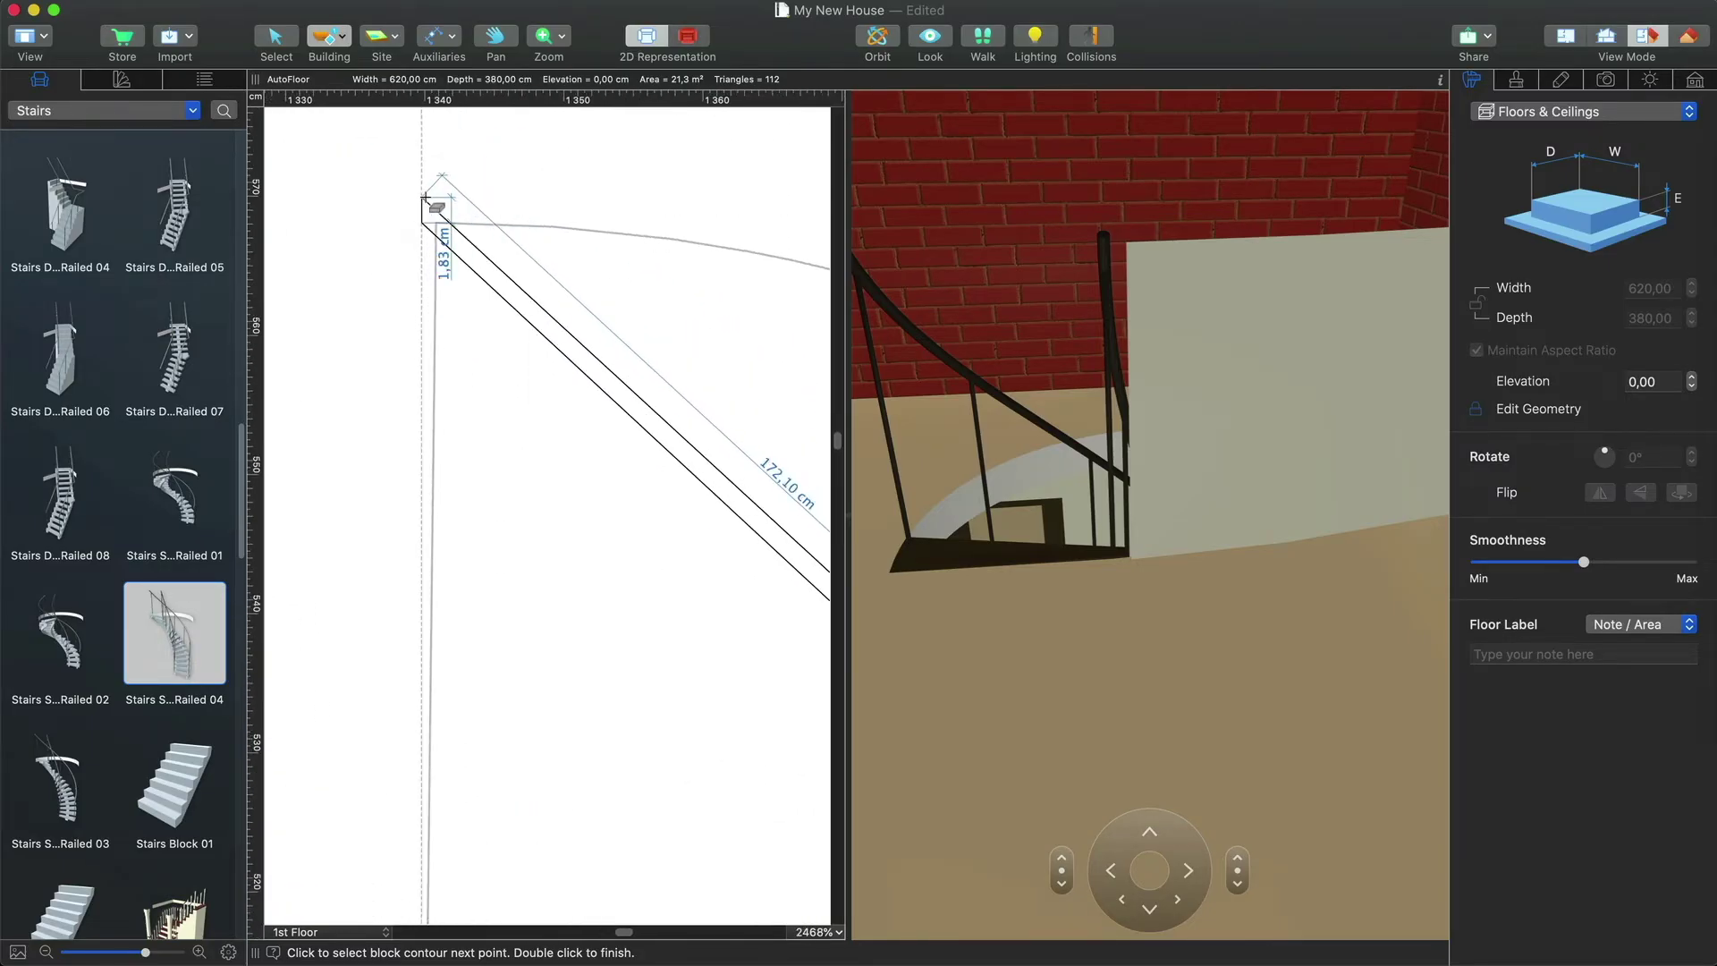
scroll(427, 196, "down", 5)
double_click(426, 197)
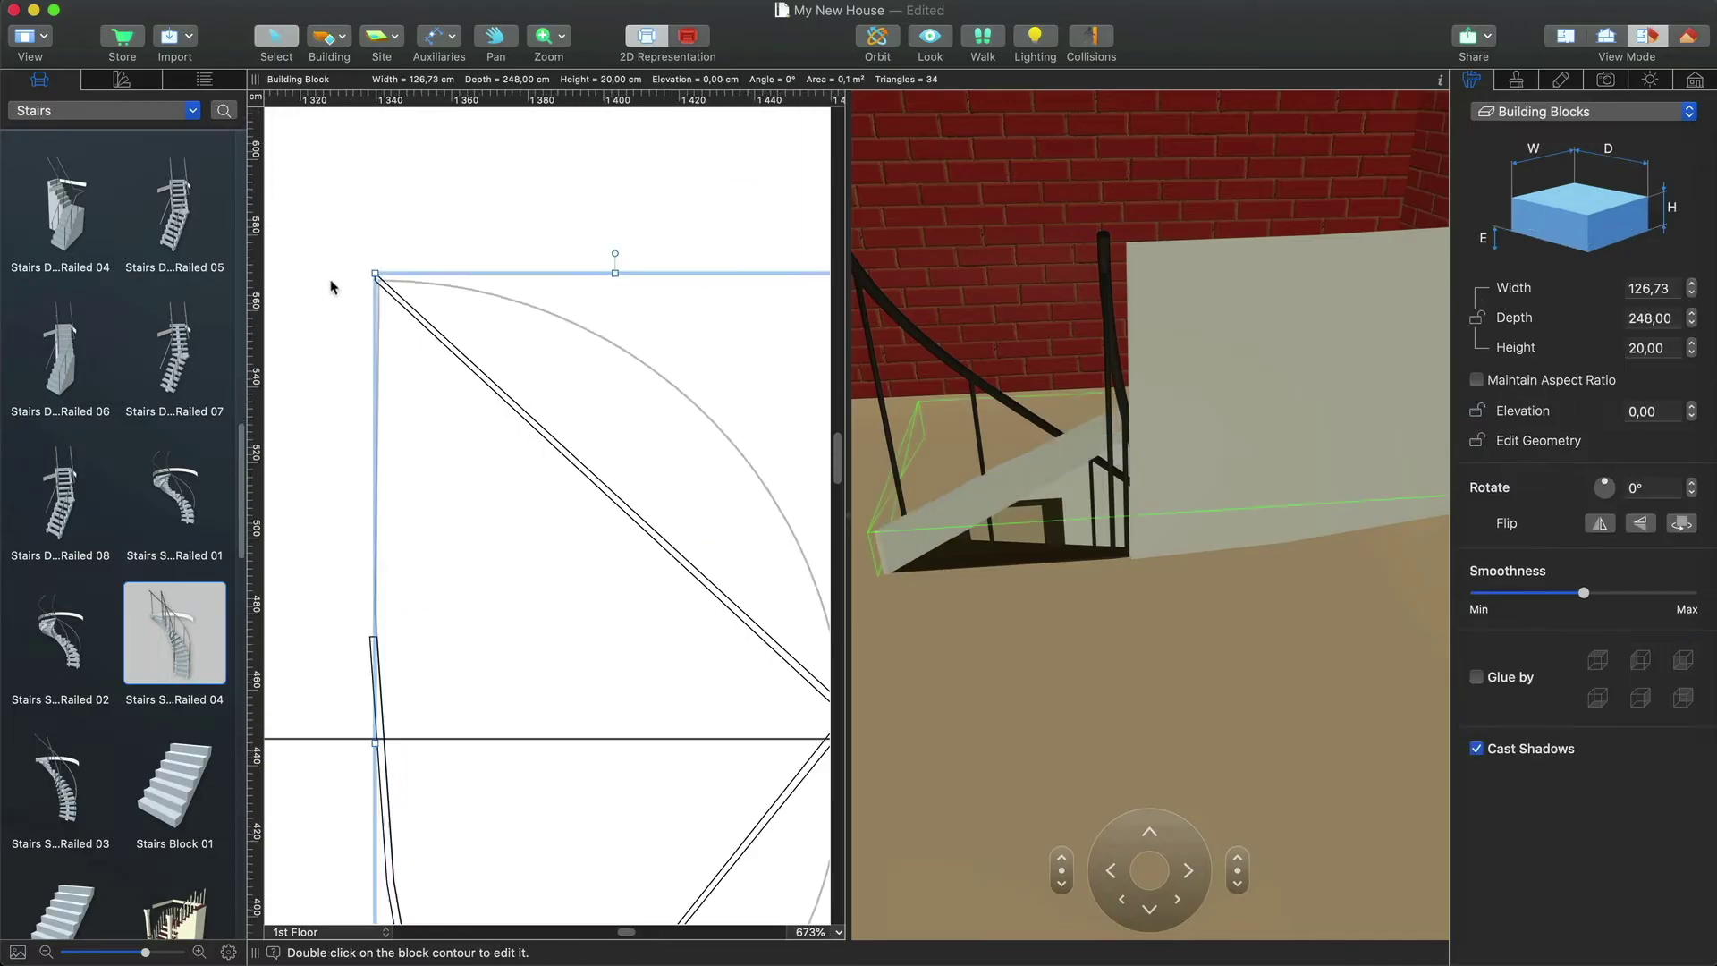
- Edit the second block's contour, bending its straight edges into thin parallel arcs that follow the stair opening's curve
double_click(672, 549)
scroll(625, 540, "down", 4)
scroll(540, 525, "up", 3)
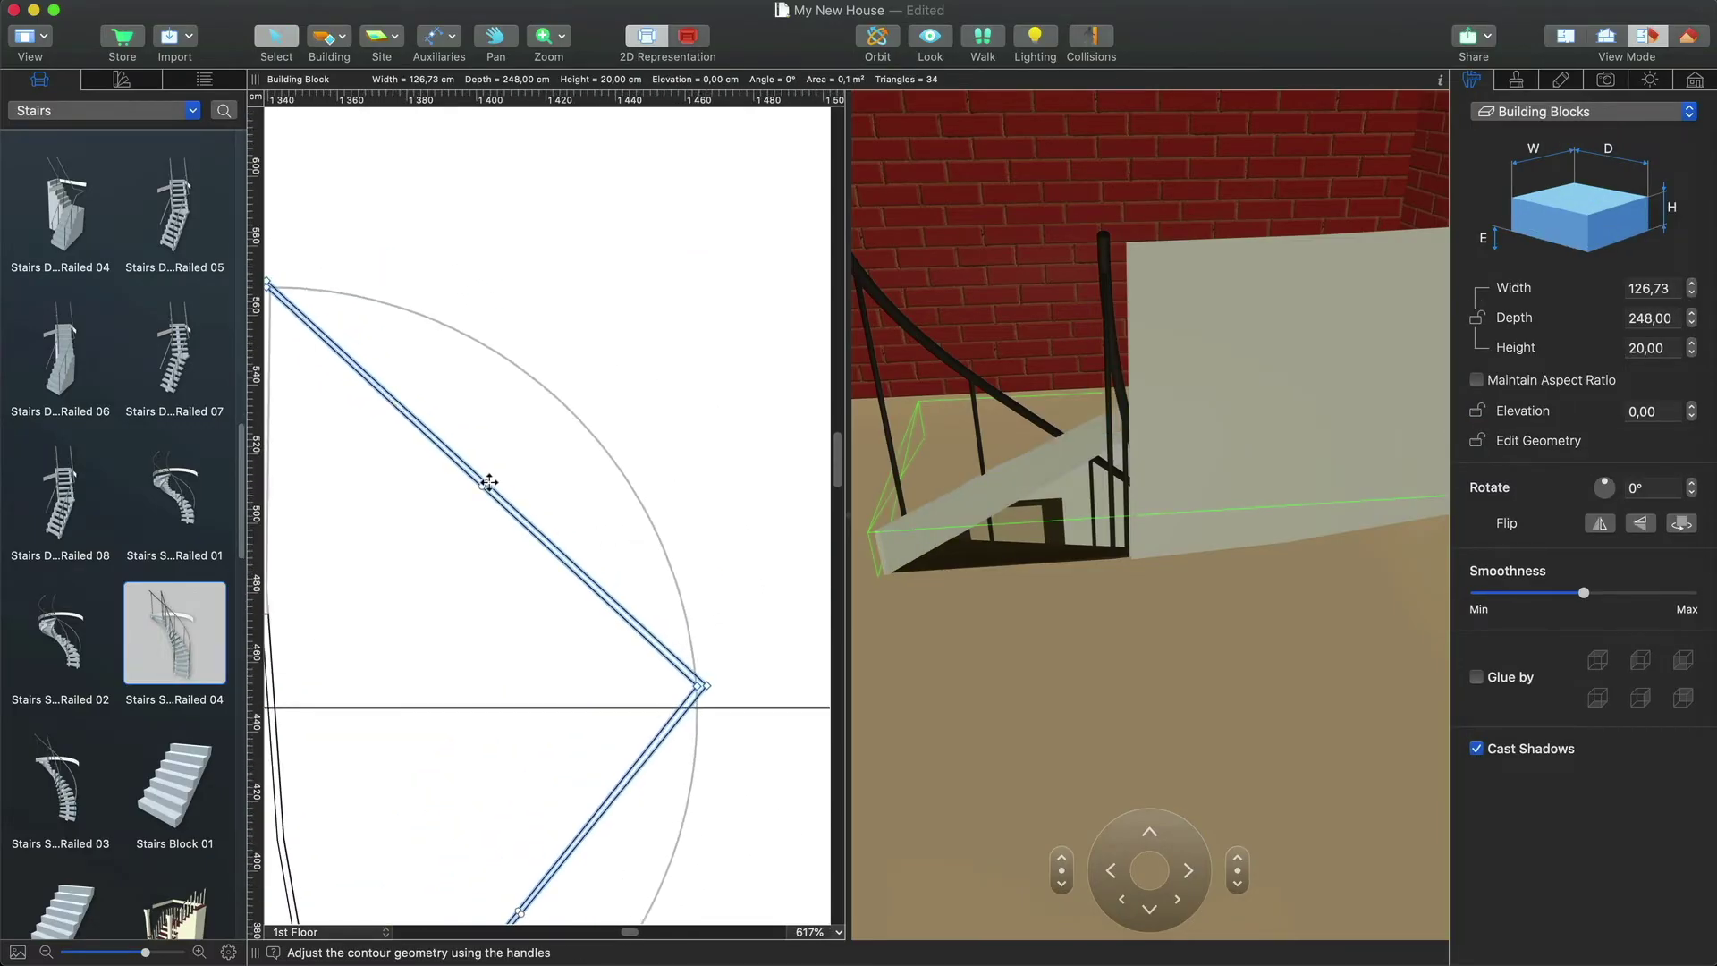
left_click_drag(489, 483, 677, 279)
left_click_drag(488, 487, 563, 402)
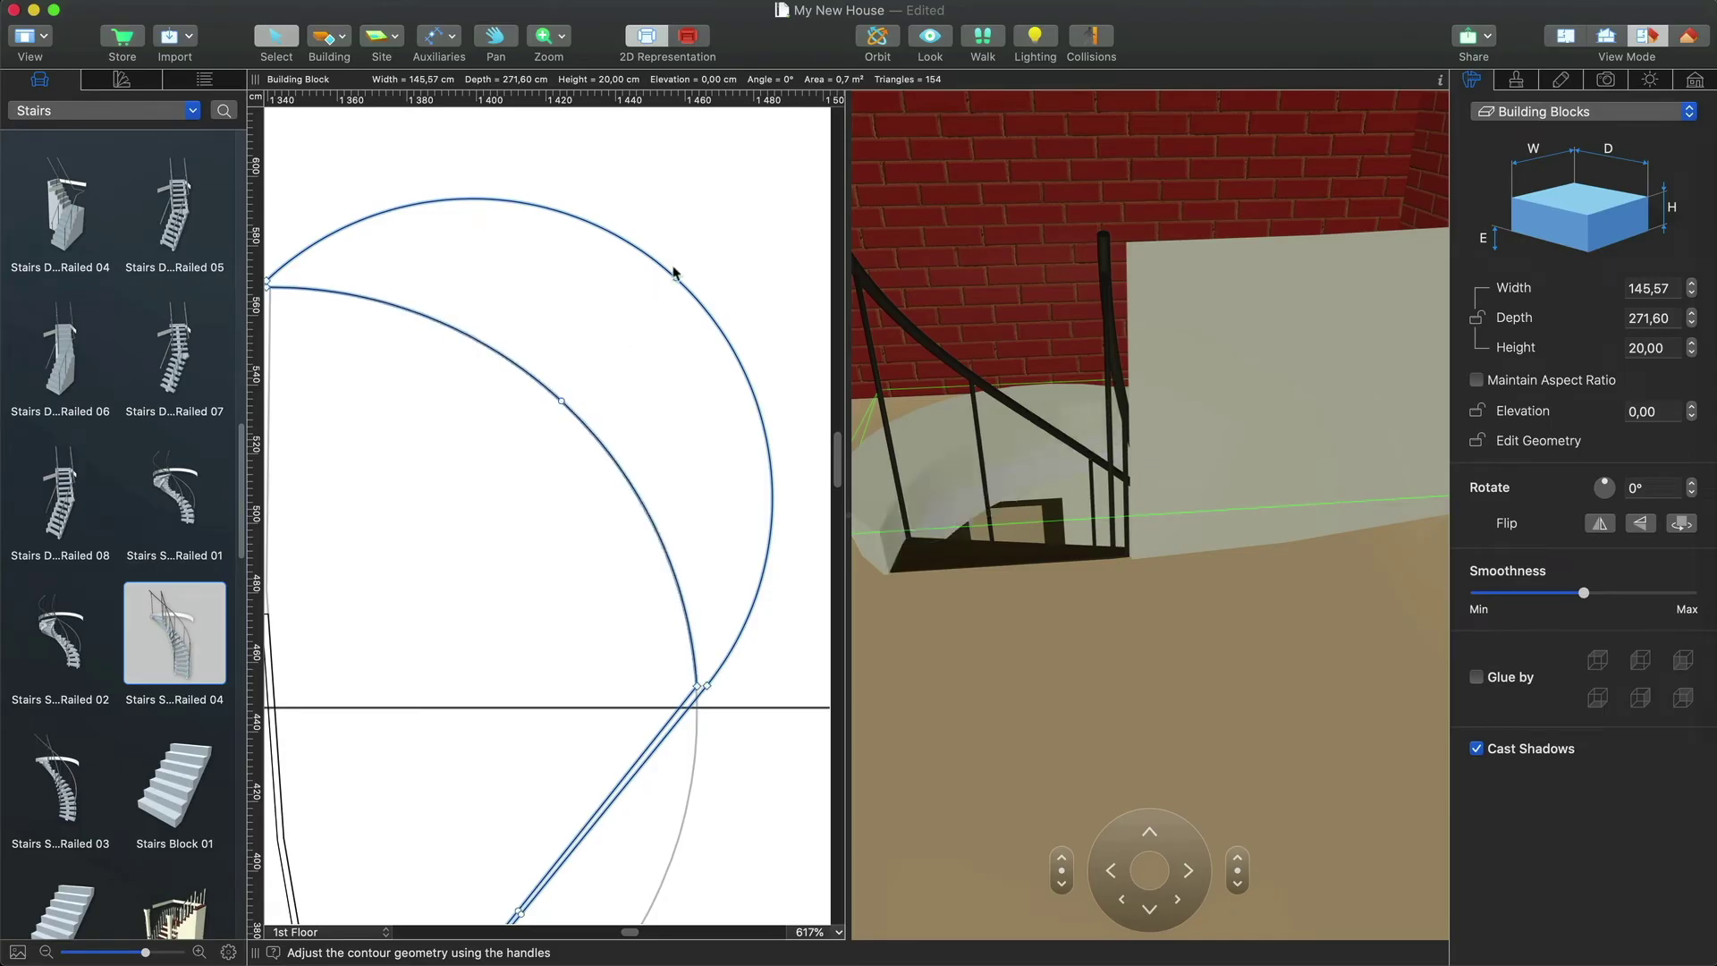
left_click_drag(677, 279, 567, 395)
scroll(707, 689, "up", 10)
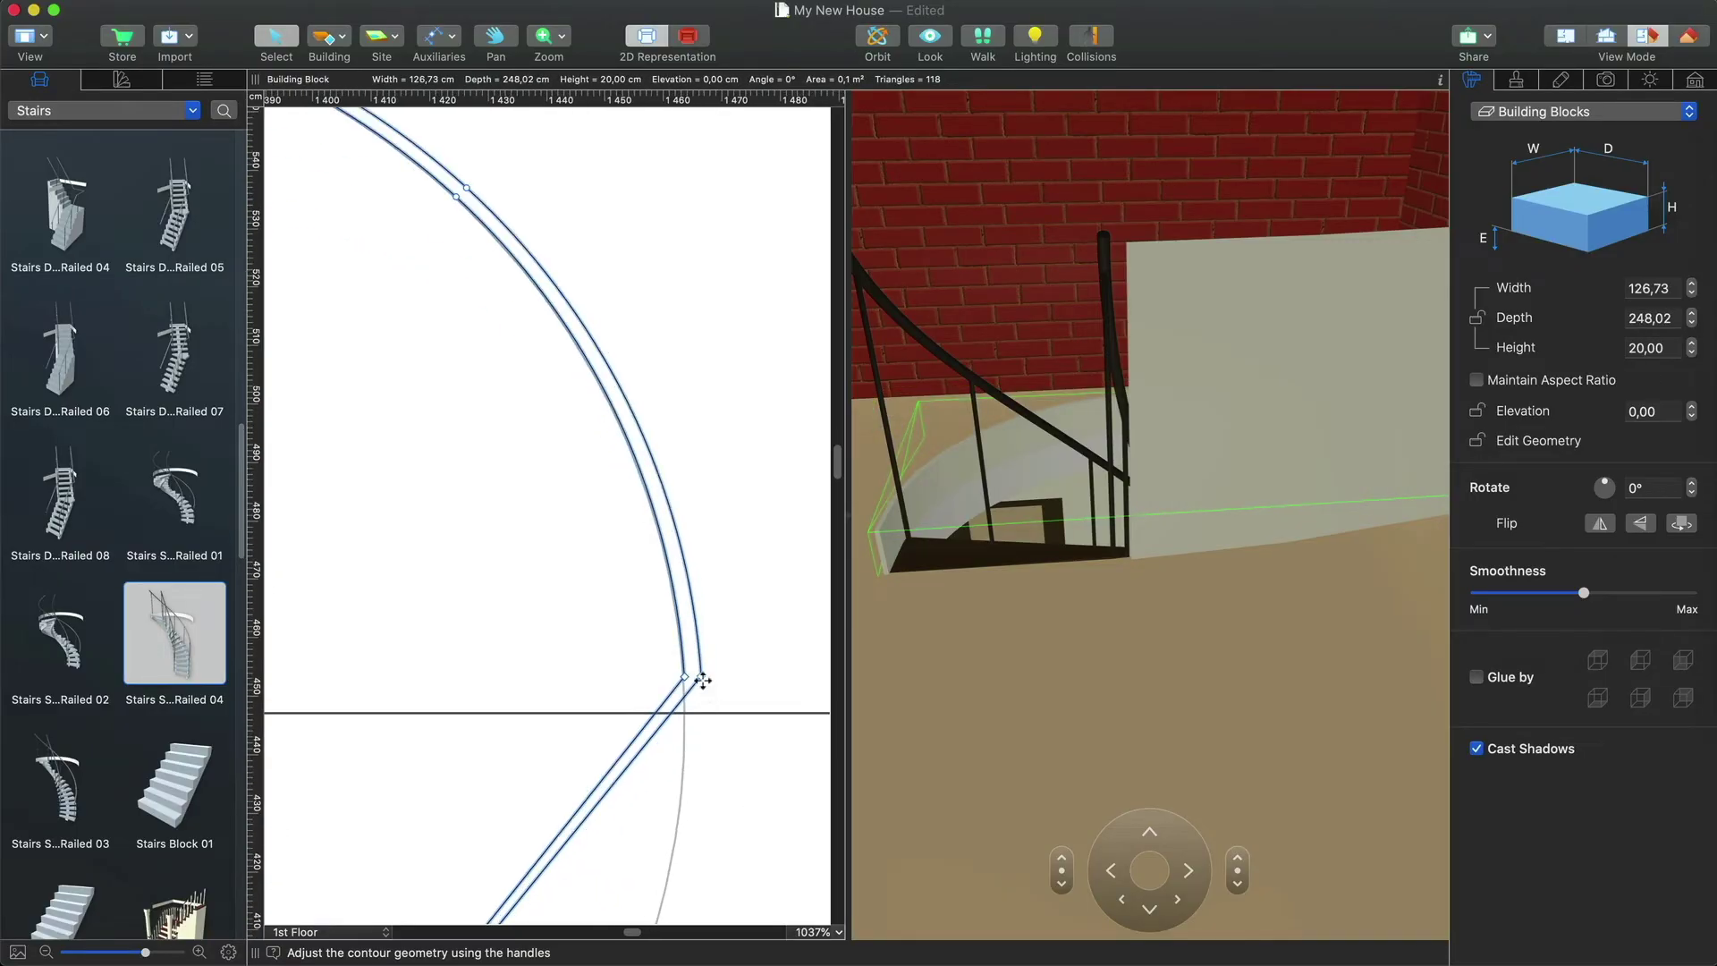
left_click_drag(696, 674, 706, 681)
scroll(705, 573, "down", 3)
scroll(705, 572, "down", 3)
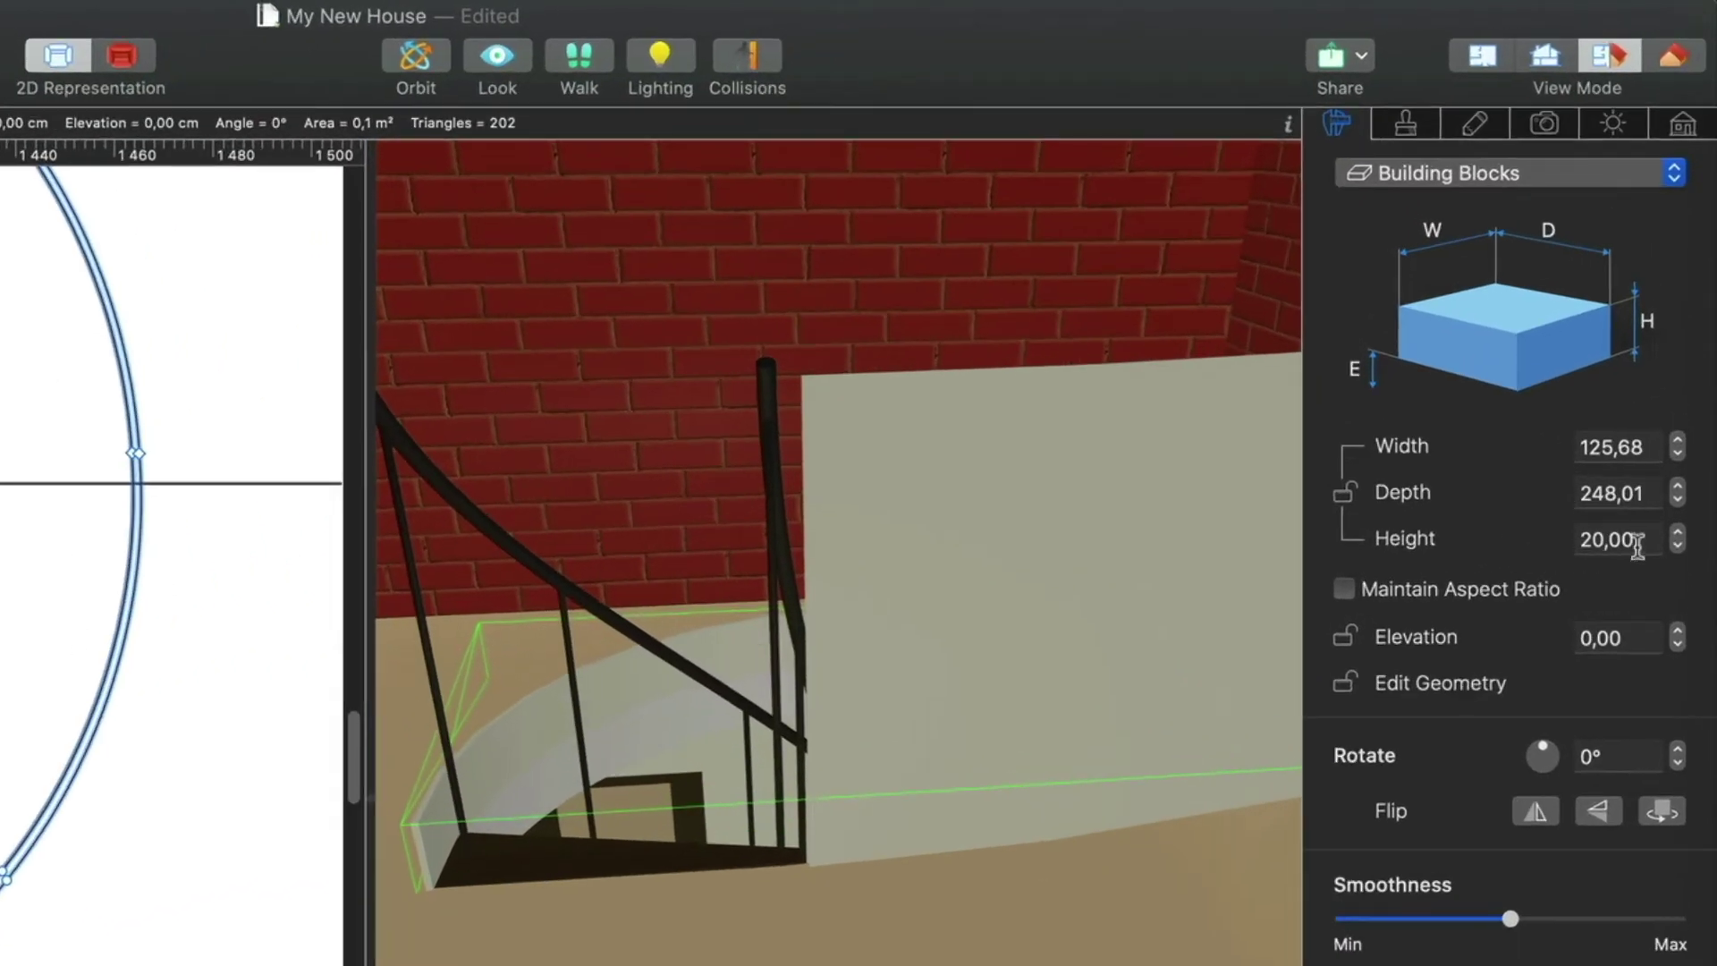
- Set the curved block's height to 120 cm and apply the Tinted glass material to all surfaces of both railing blocks
double_click(1641, 349)
type("120")
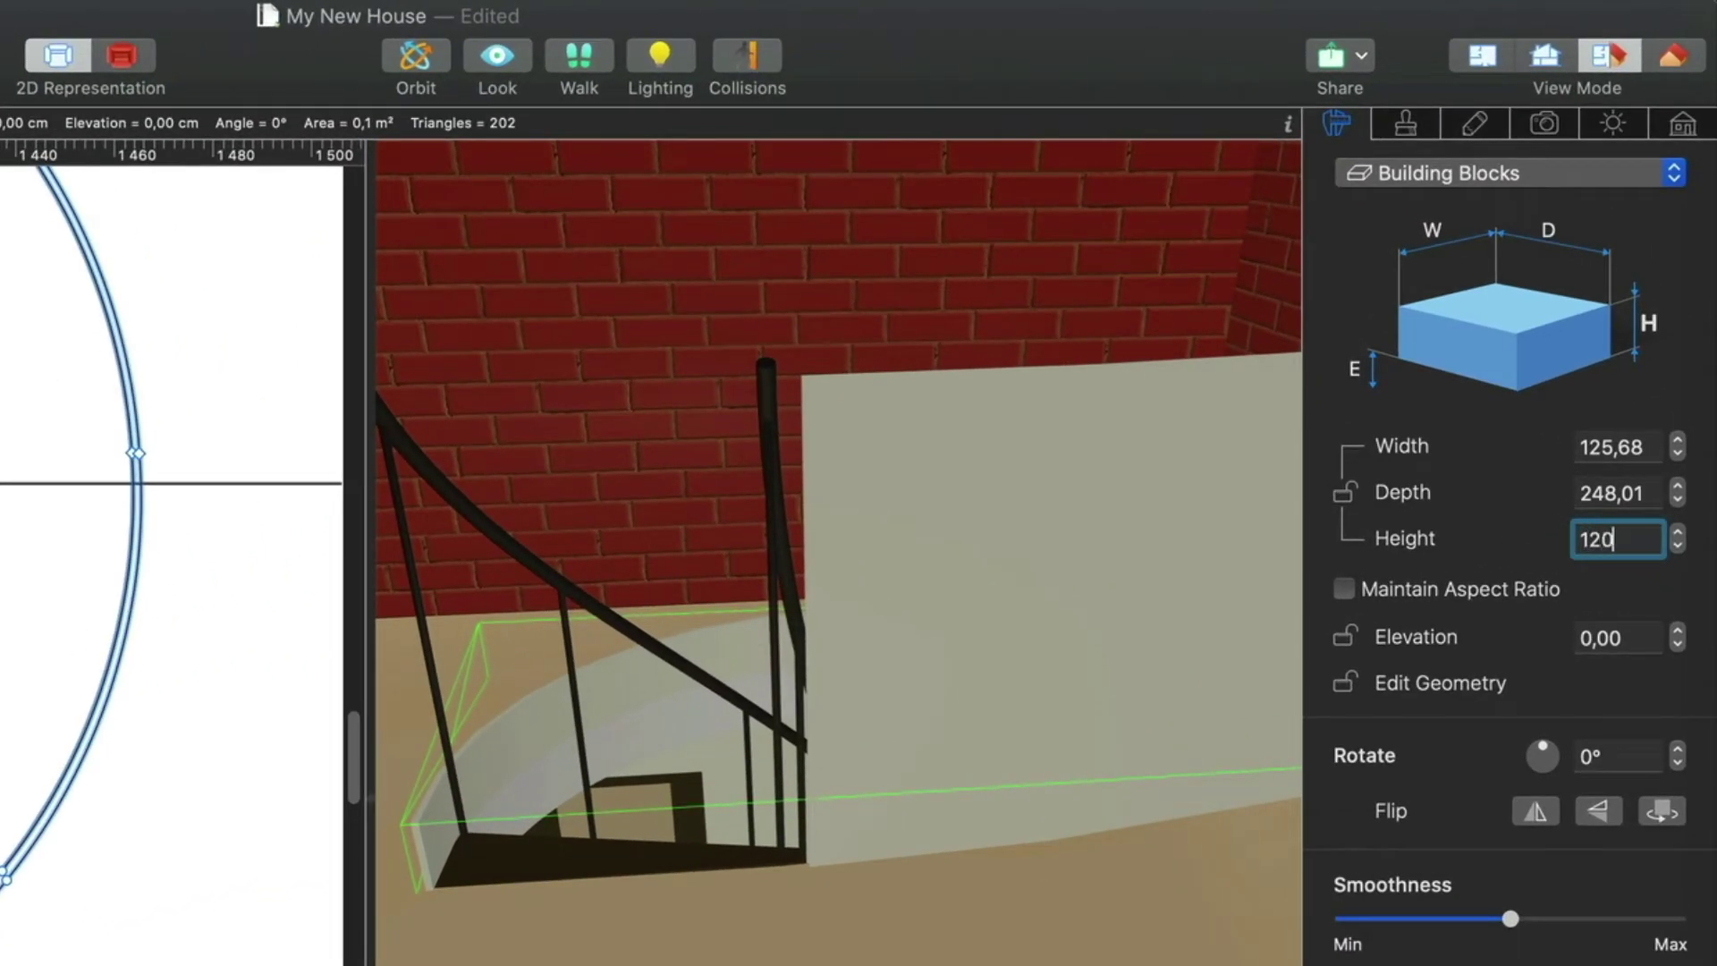
key("Return")
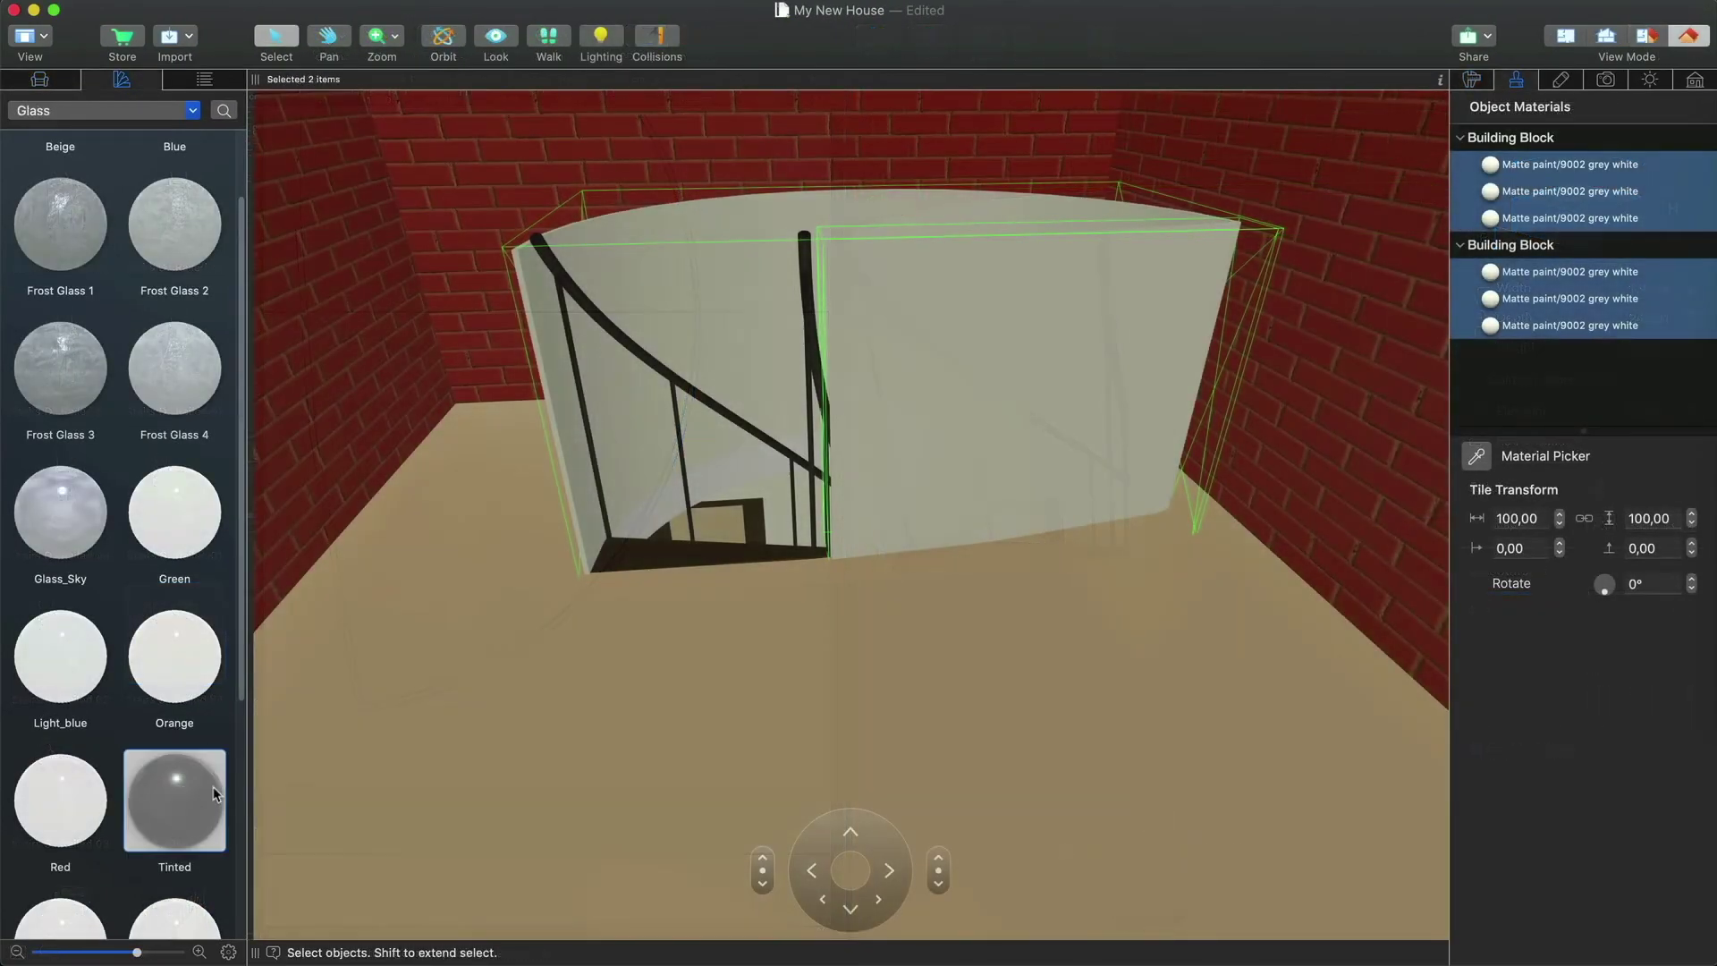
left_click_drag(175, 800, 1545, 298)
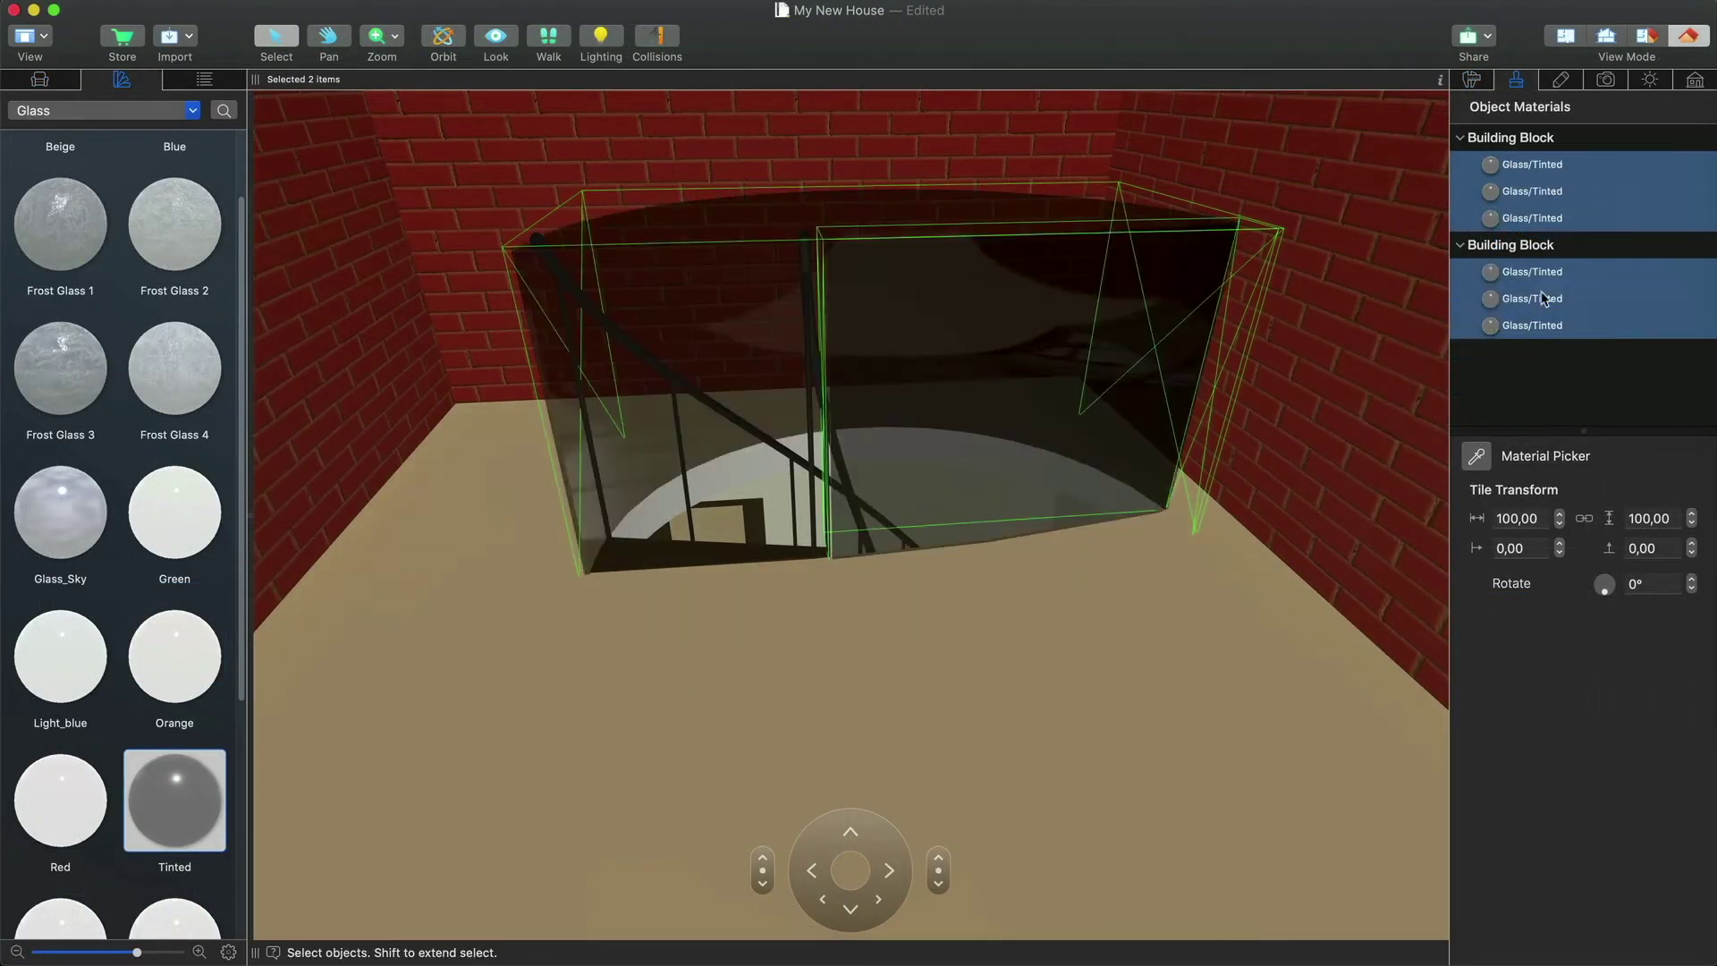
left_click(1158, 584)
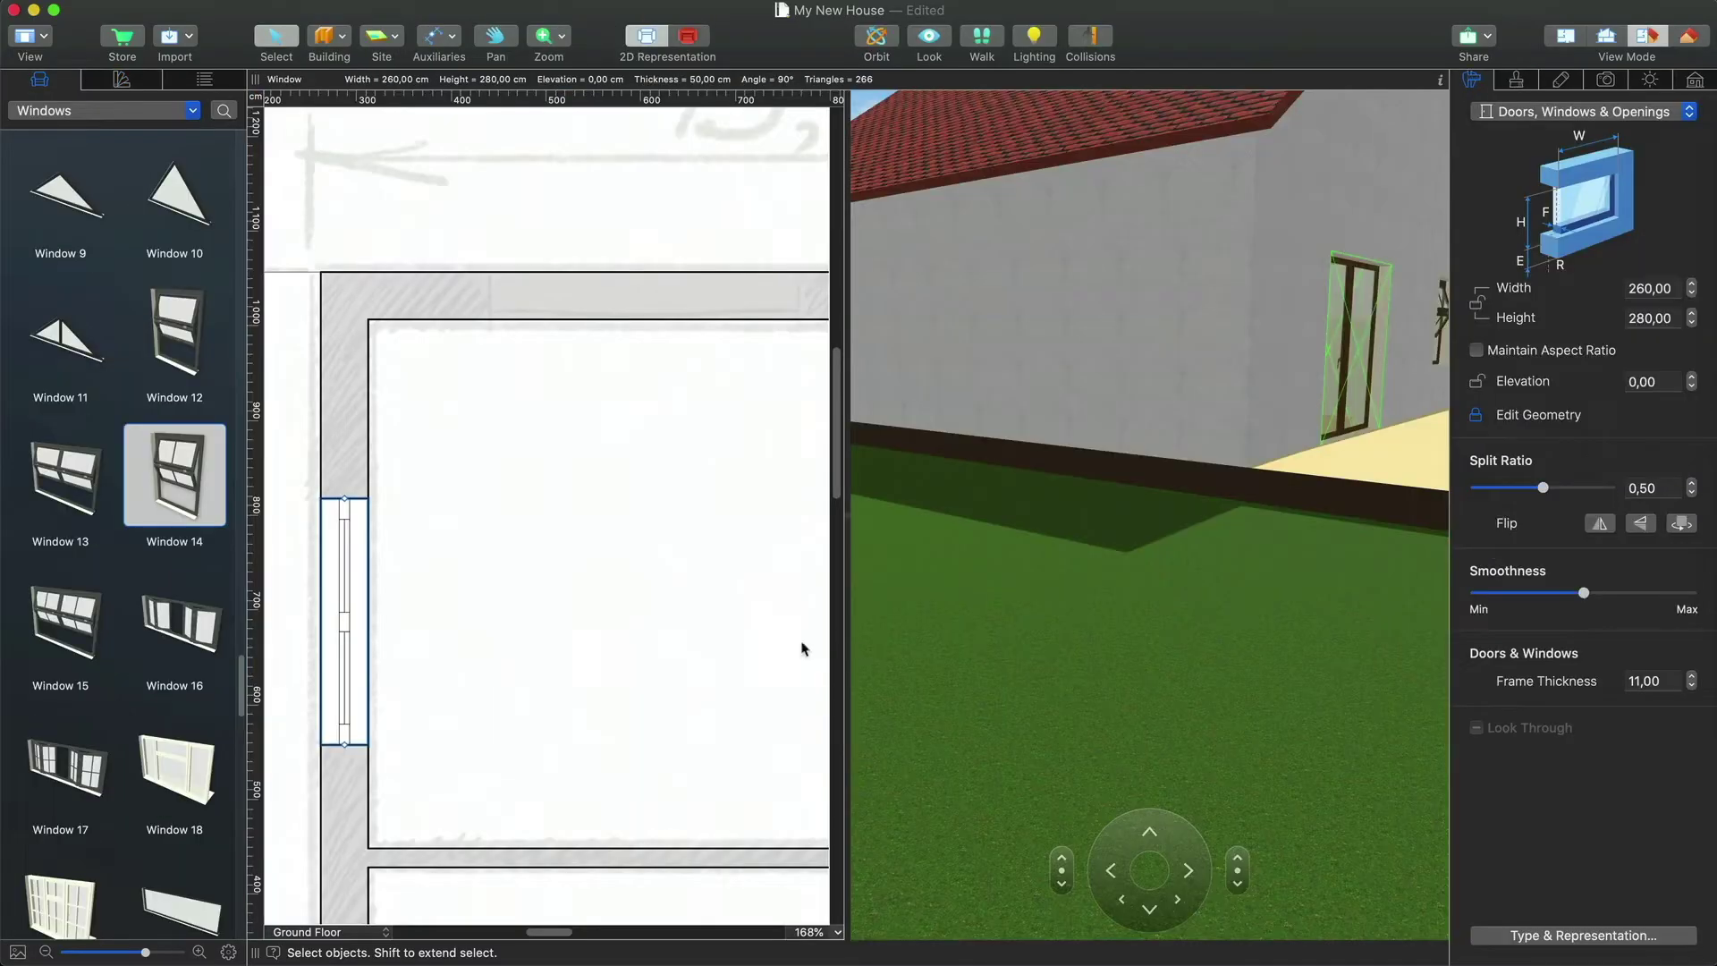
- Place Window 15 in the plan's upper exterior wall on the Ground Floor and align it with the traced opening
left_click_drag(87, 633, 473, 301)
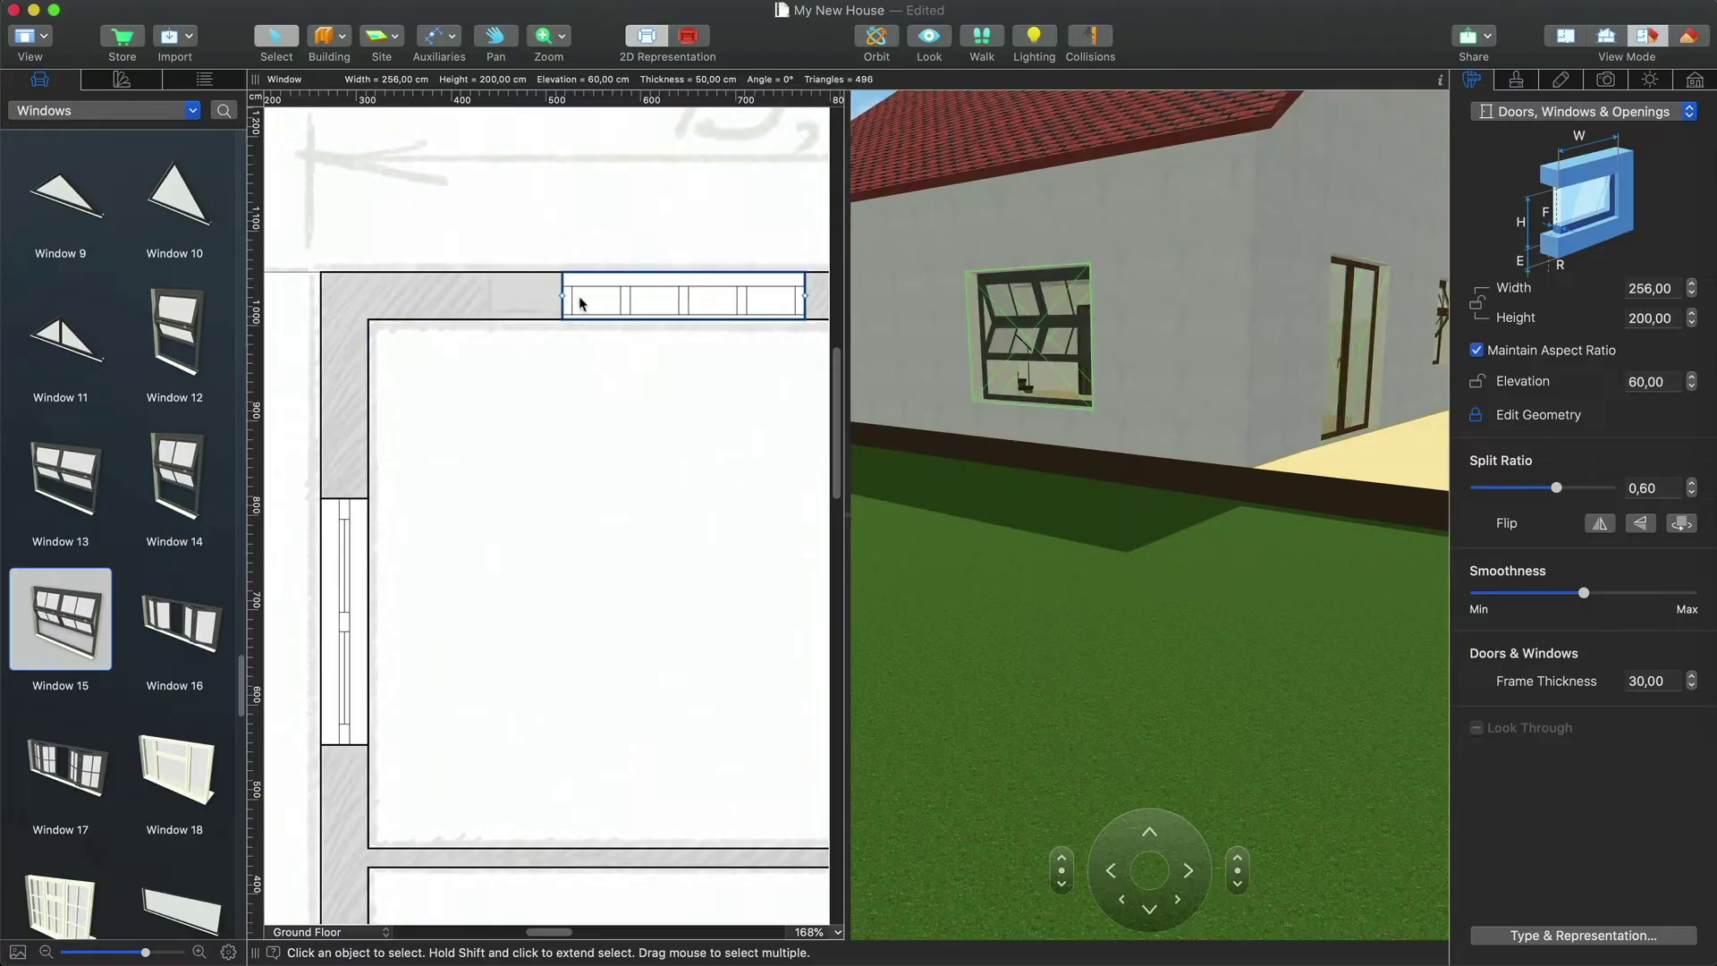
left_click_drag(577, 295, 511, 301)
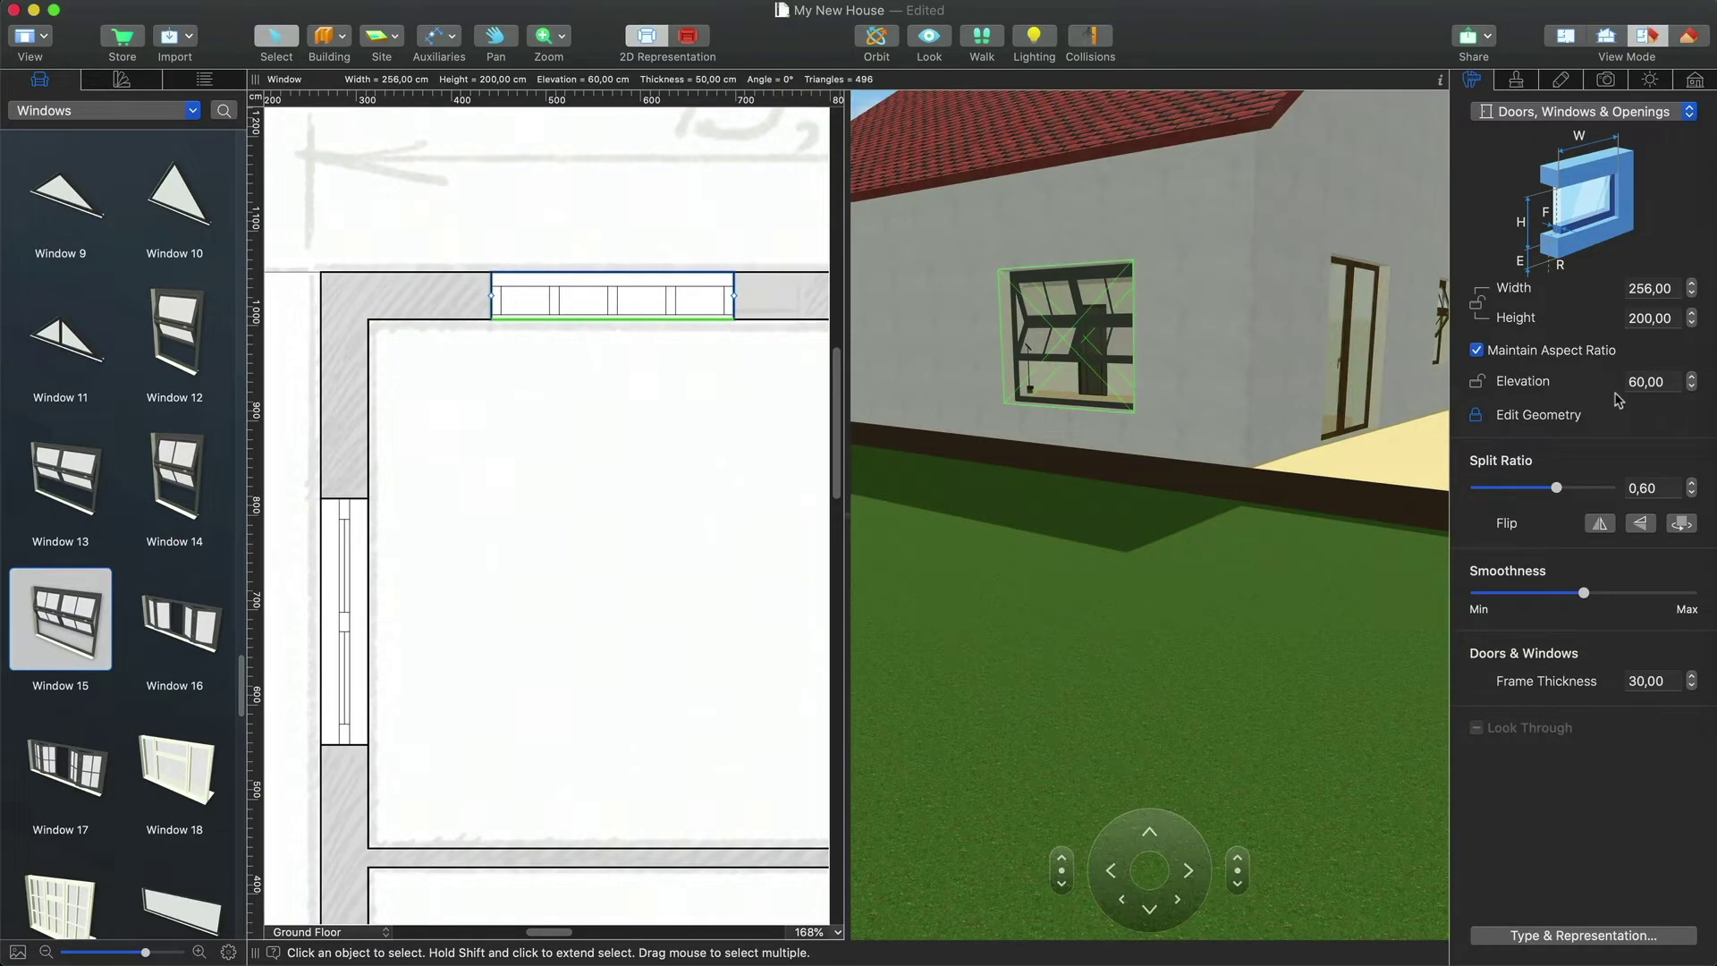
- Set the new window's elevation to 100 cm and turn off Maintain Aspect Ratio
left_click(1654, 382)
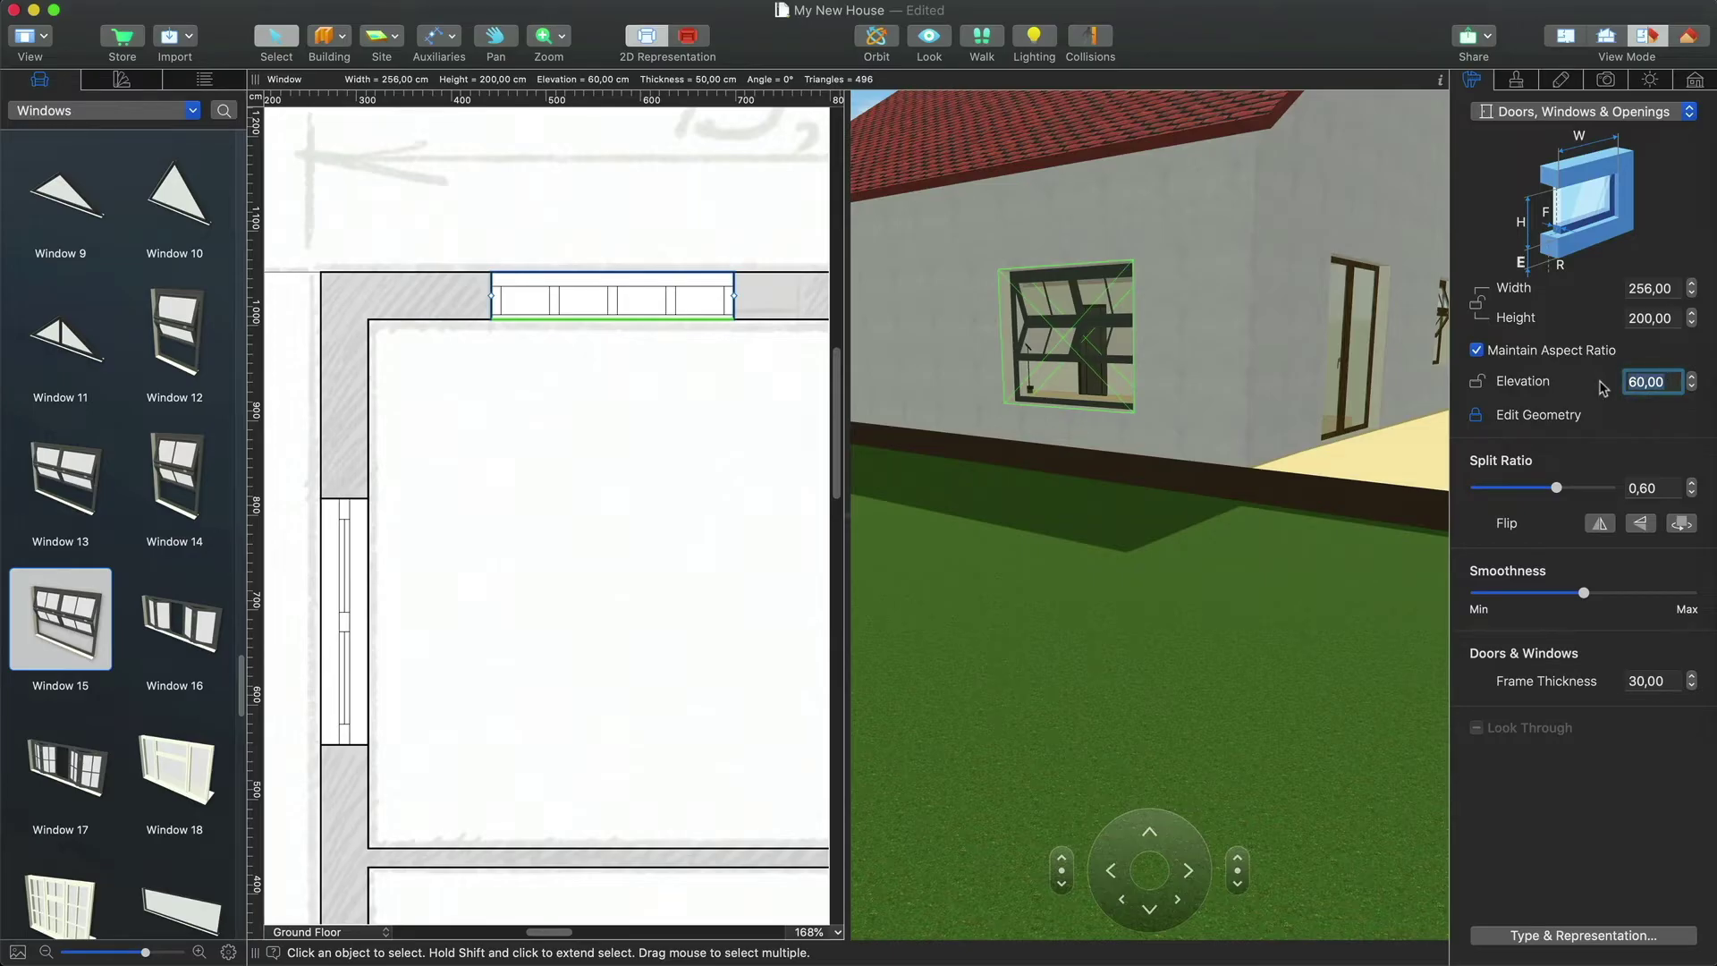
type("8")
key("Return")
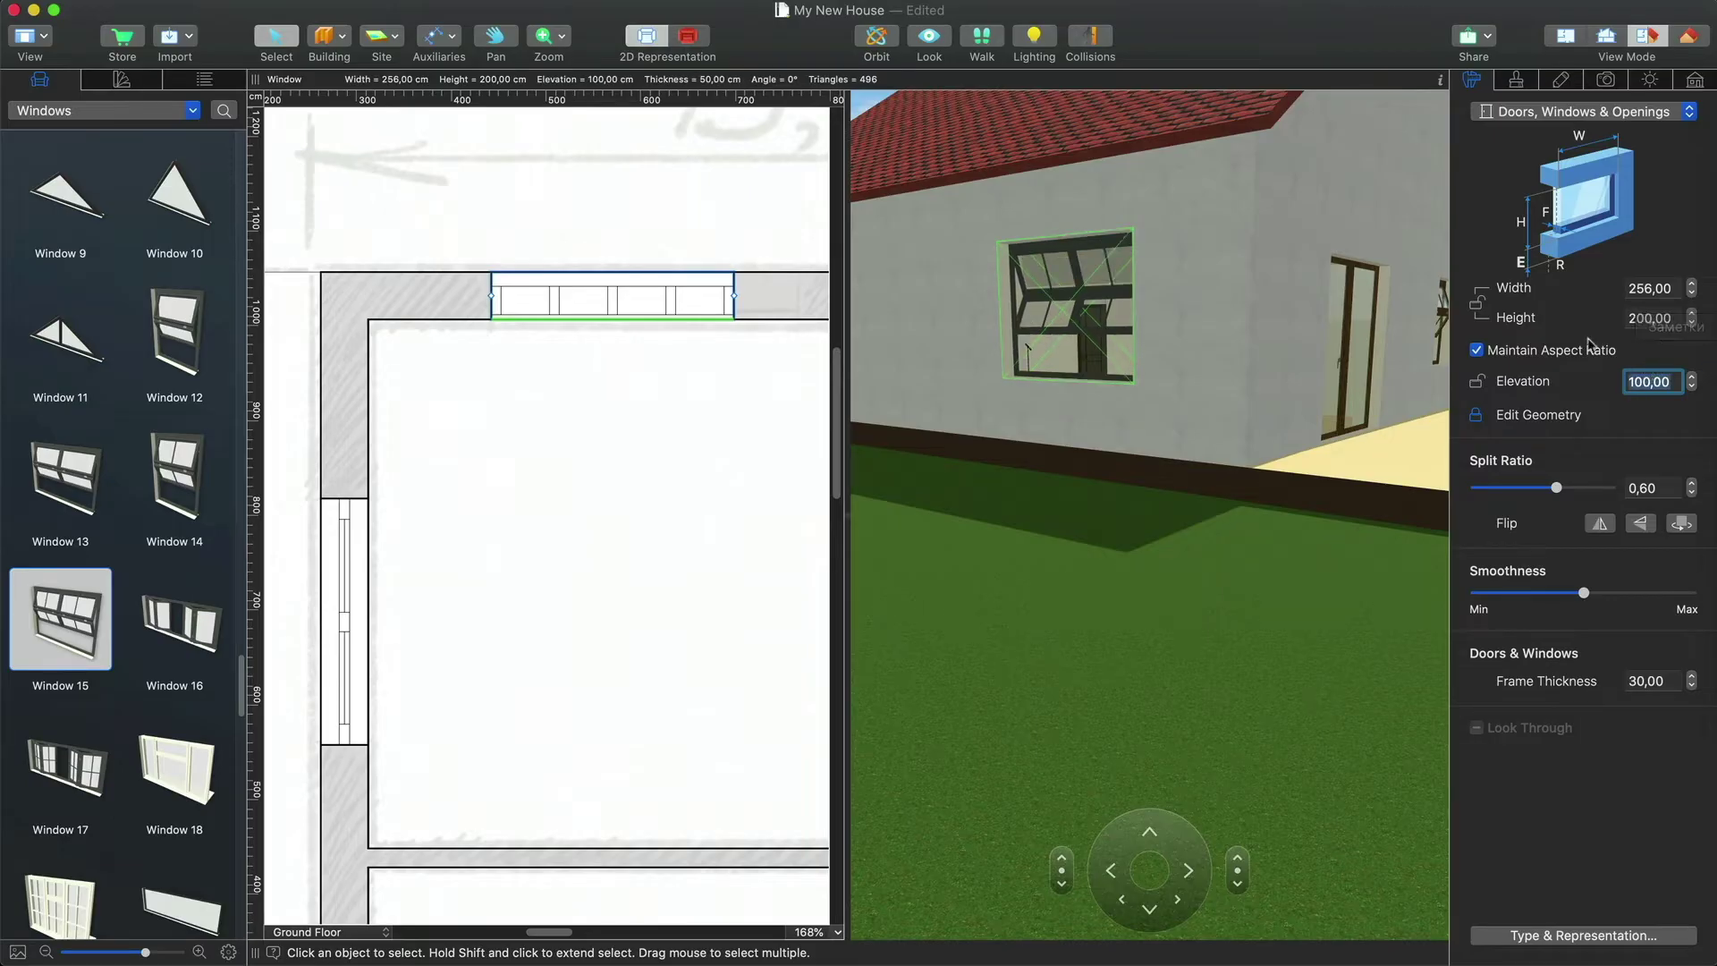
left_click(1476, 350)
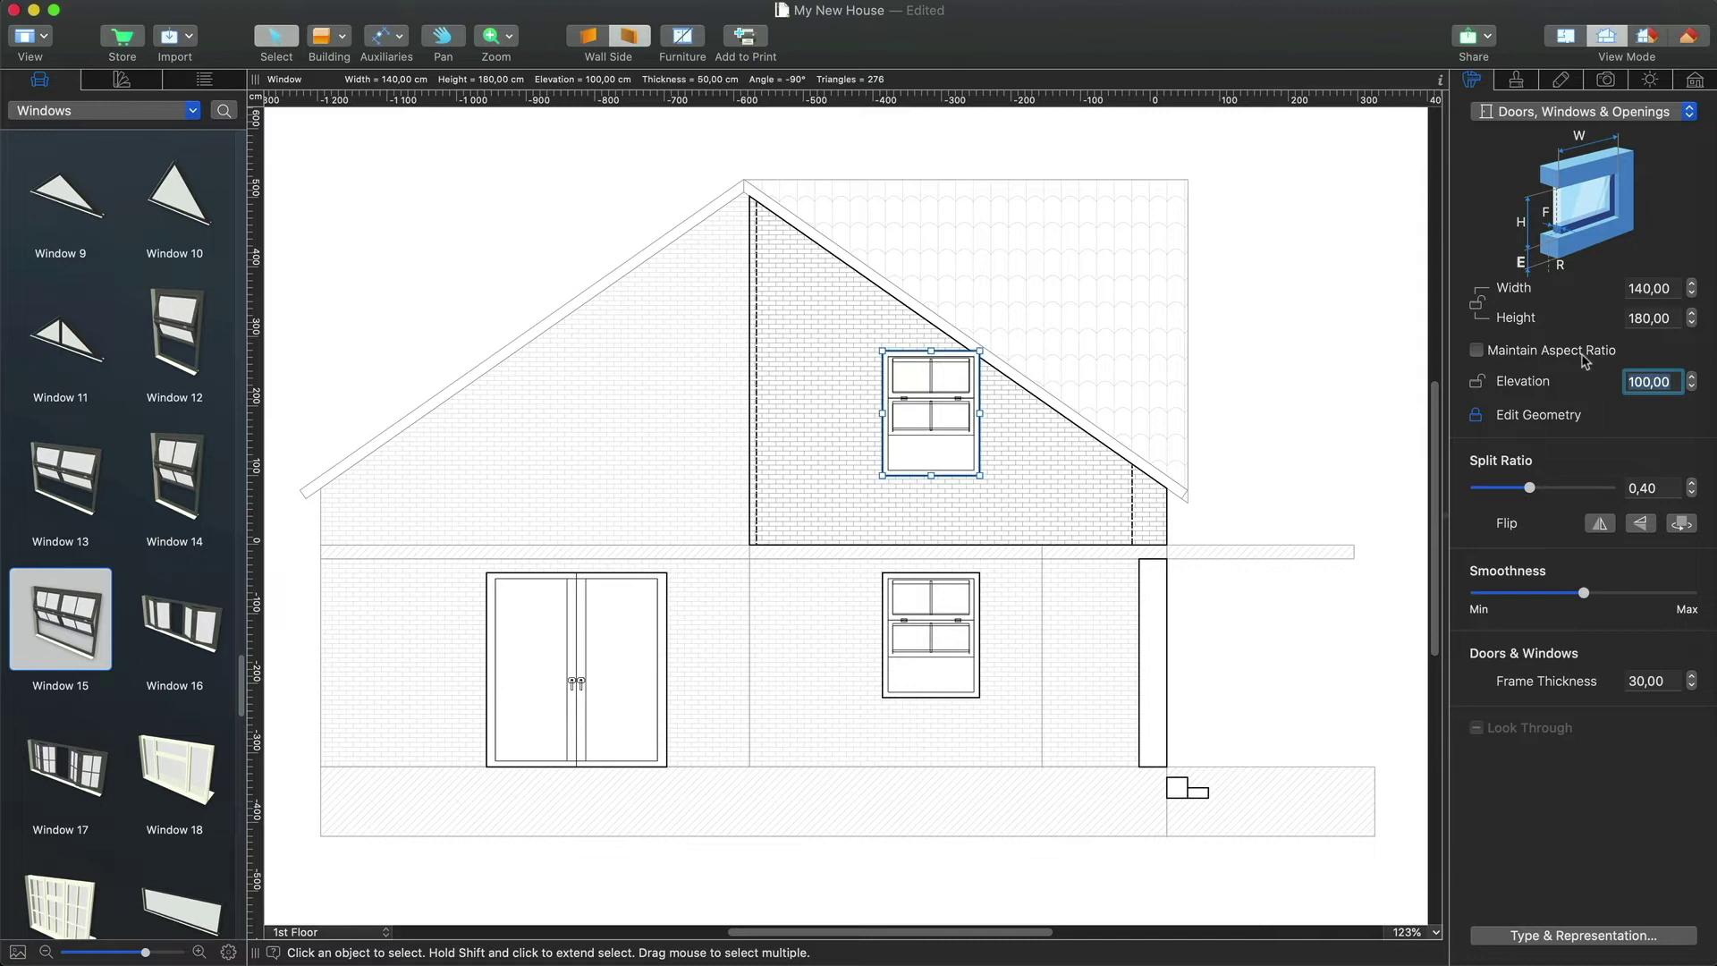
- Narrow the selected 1st Floor gable window to a width of 110 cm from its side nearest the roof slope
scroll(995, 415, "up", 3)
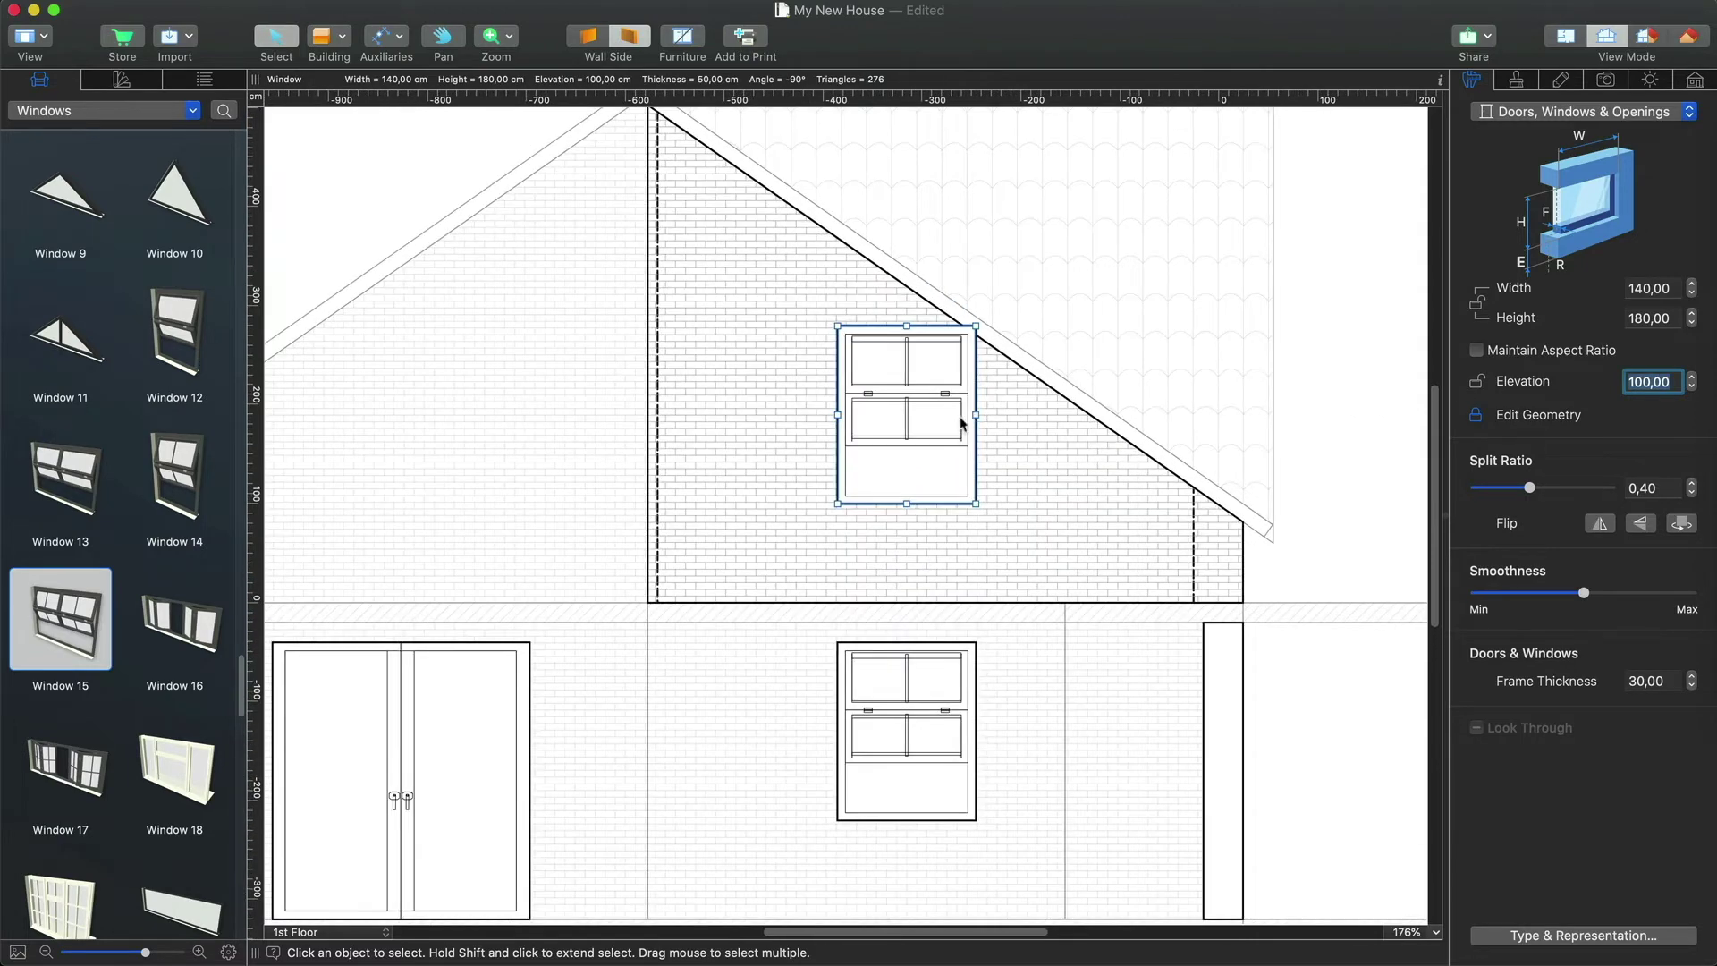
left_click_drag(976, 415, 946, 415)
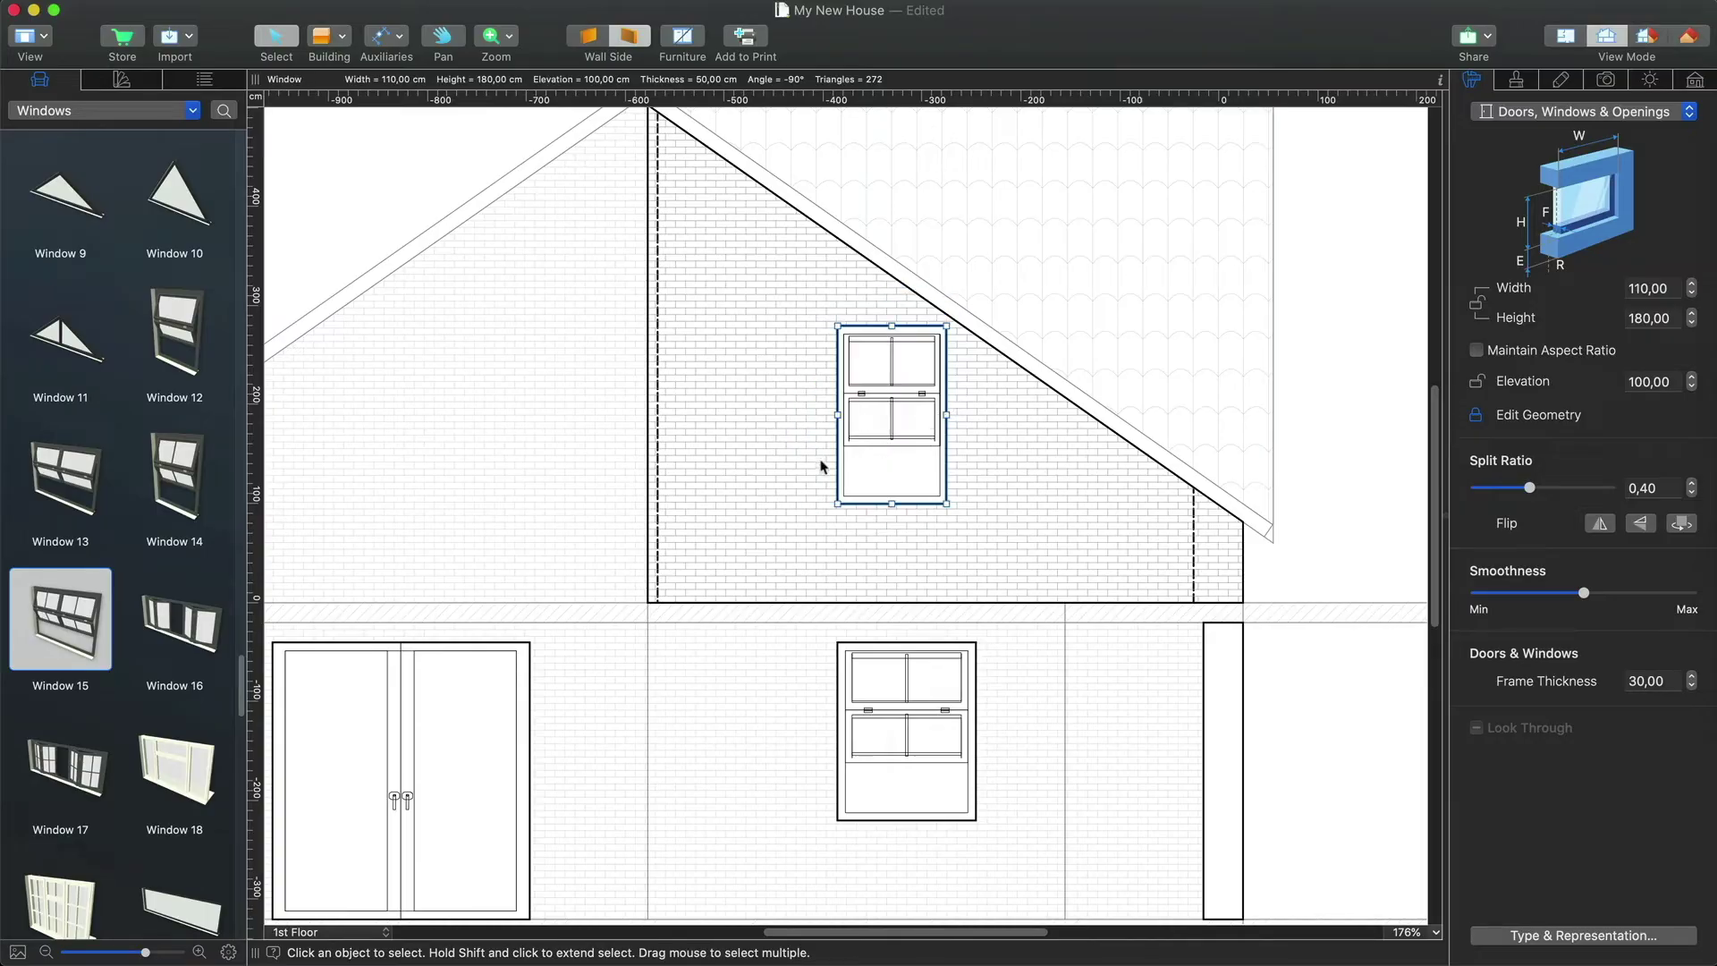
- Place a 140 × 180 cm window in the gable's other loft wall and shift it slightly up and toward the eaves
left_click(442, 448)
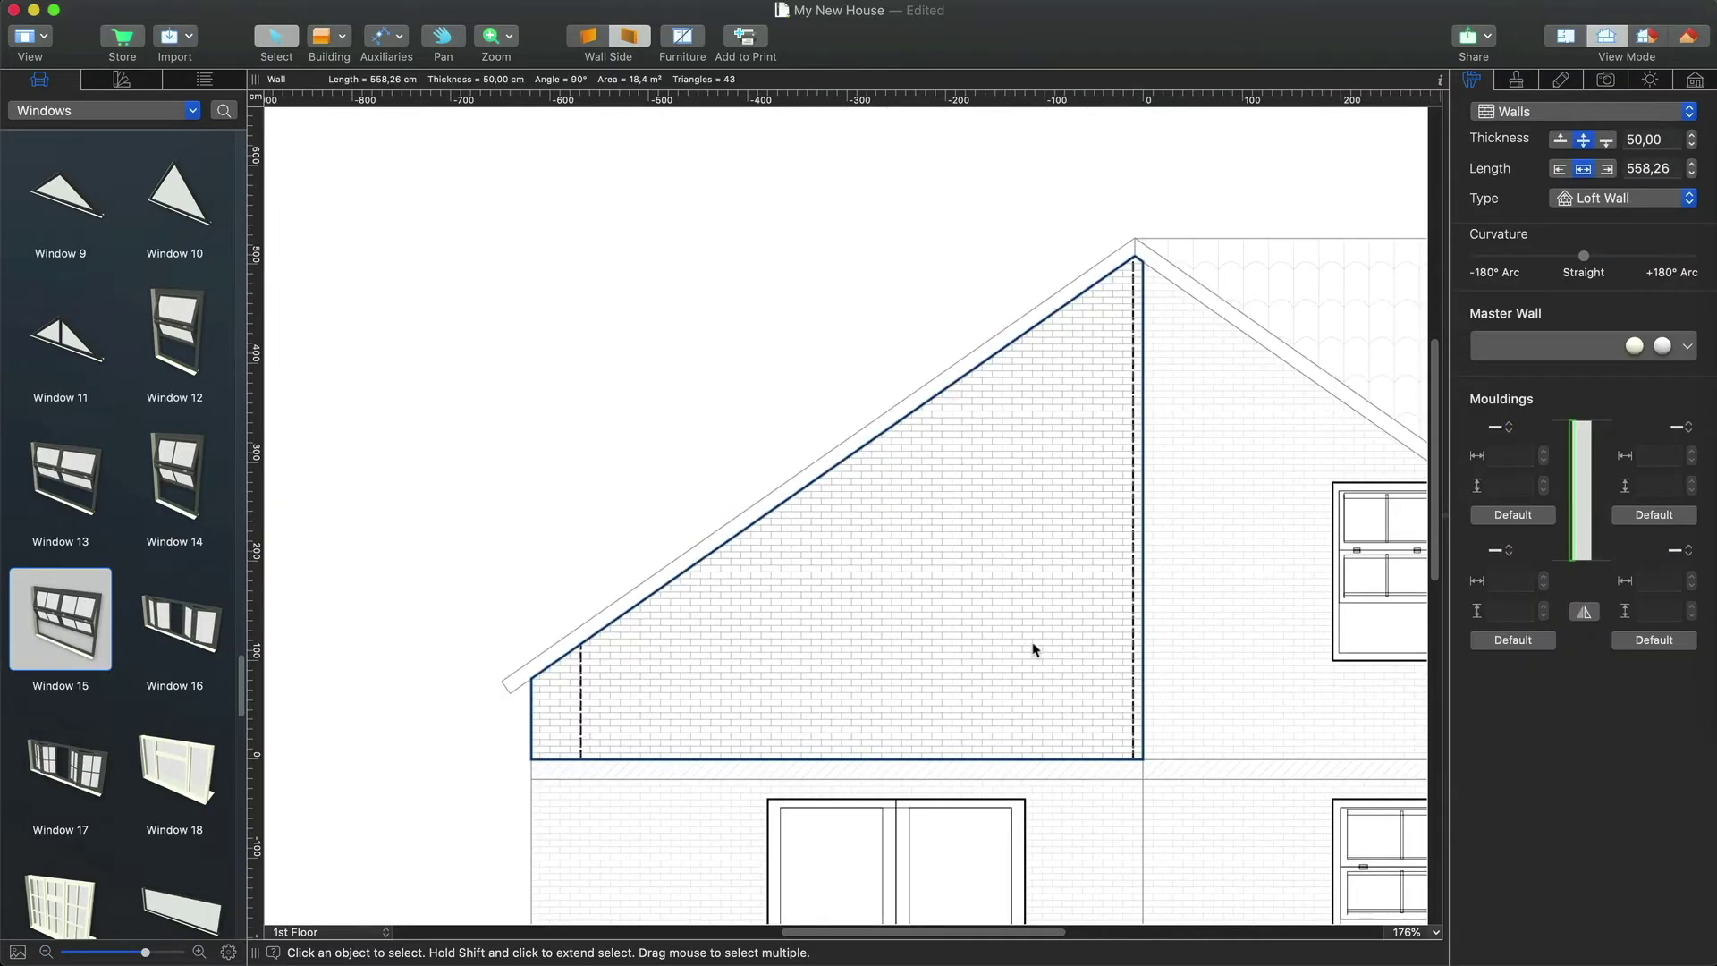
scroll(1030, 642, "down", 2)
left_click(1013, 542)
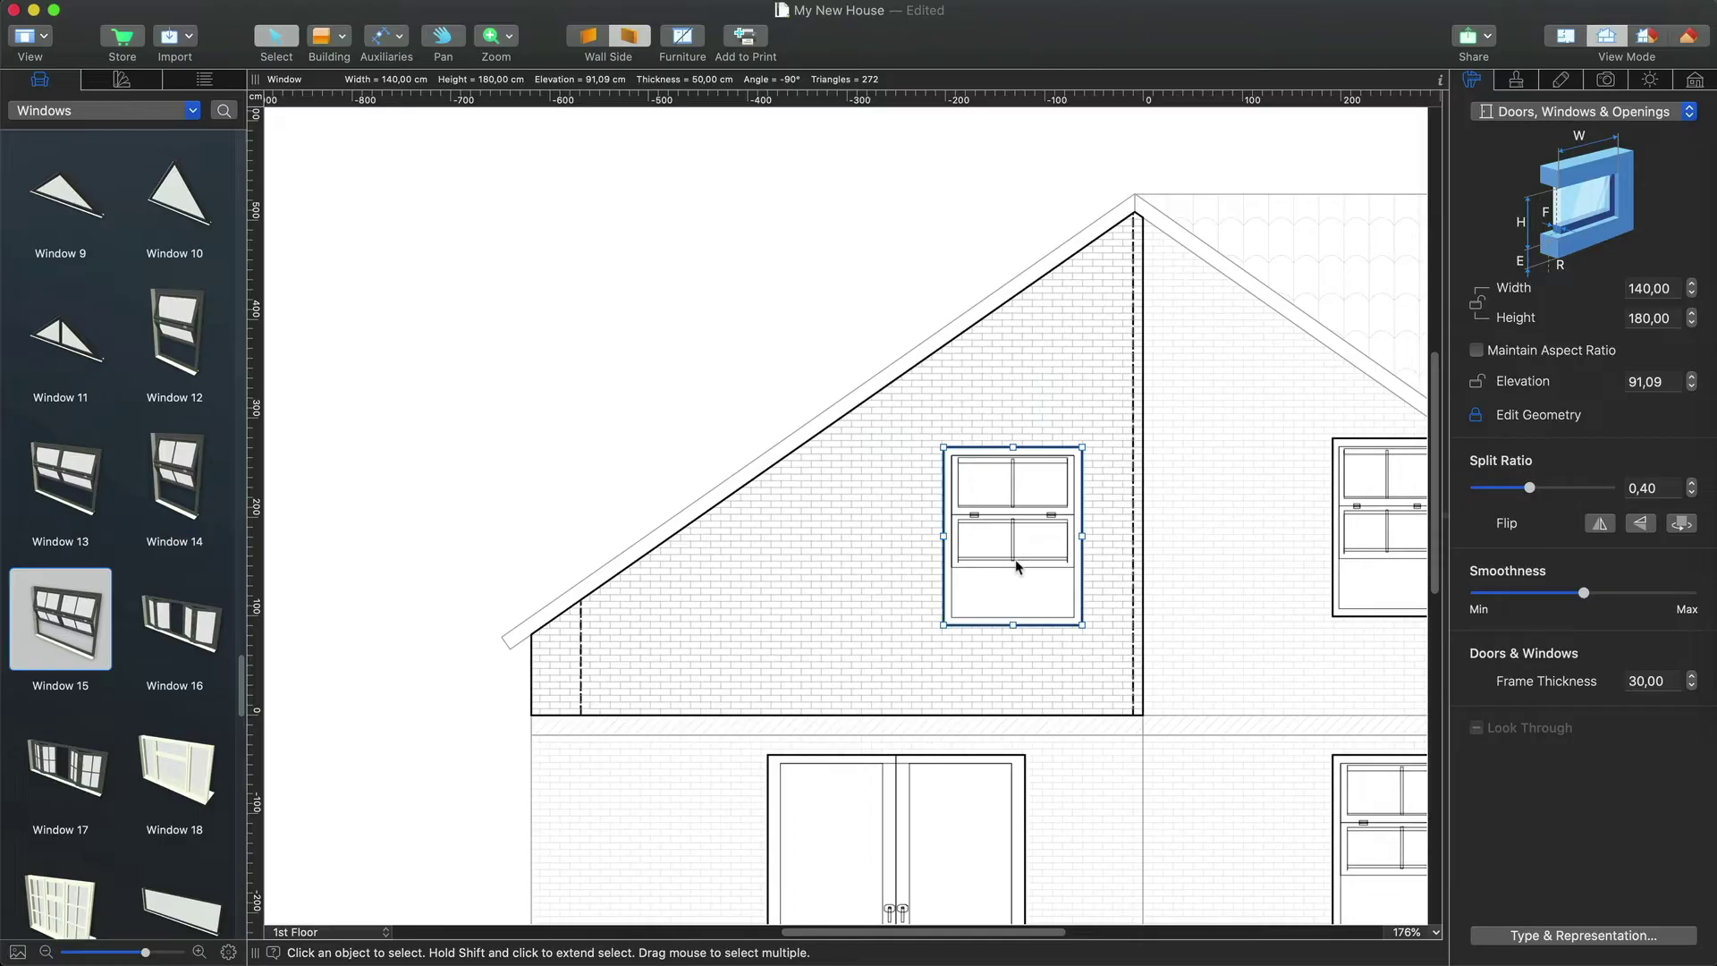
left_click_drag(1017, 566, 958, 544)
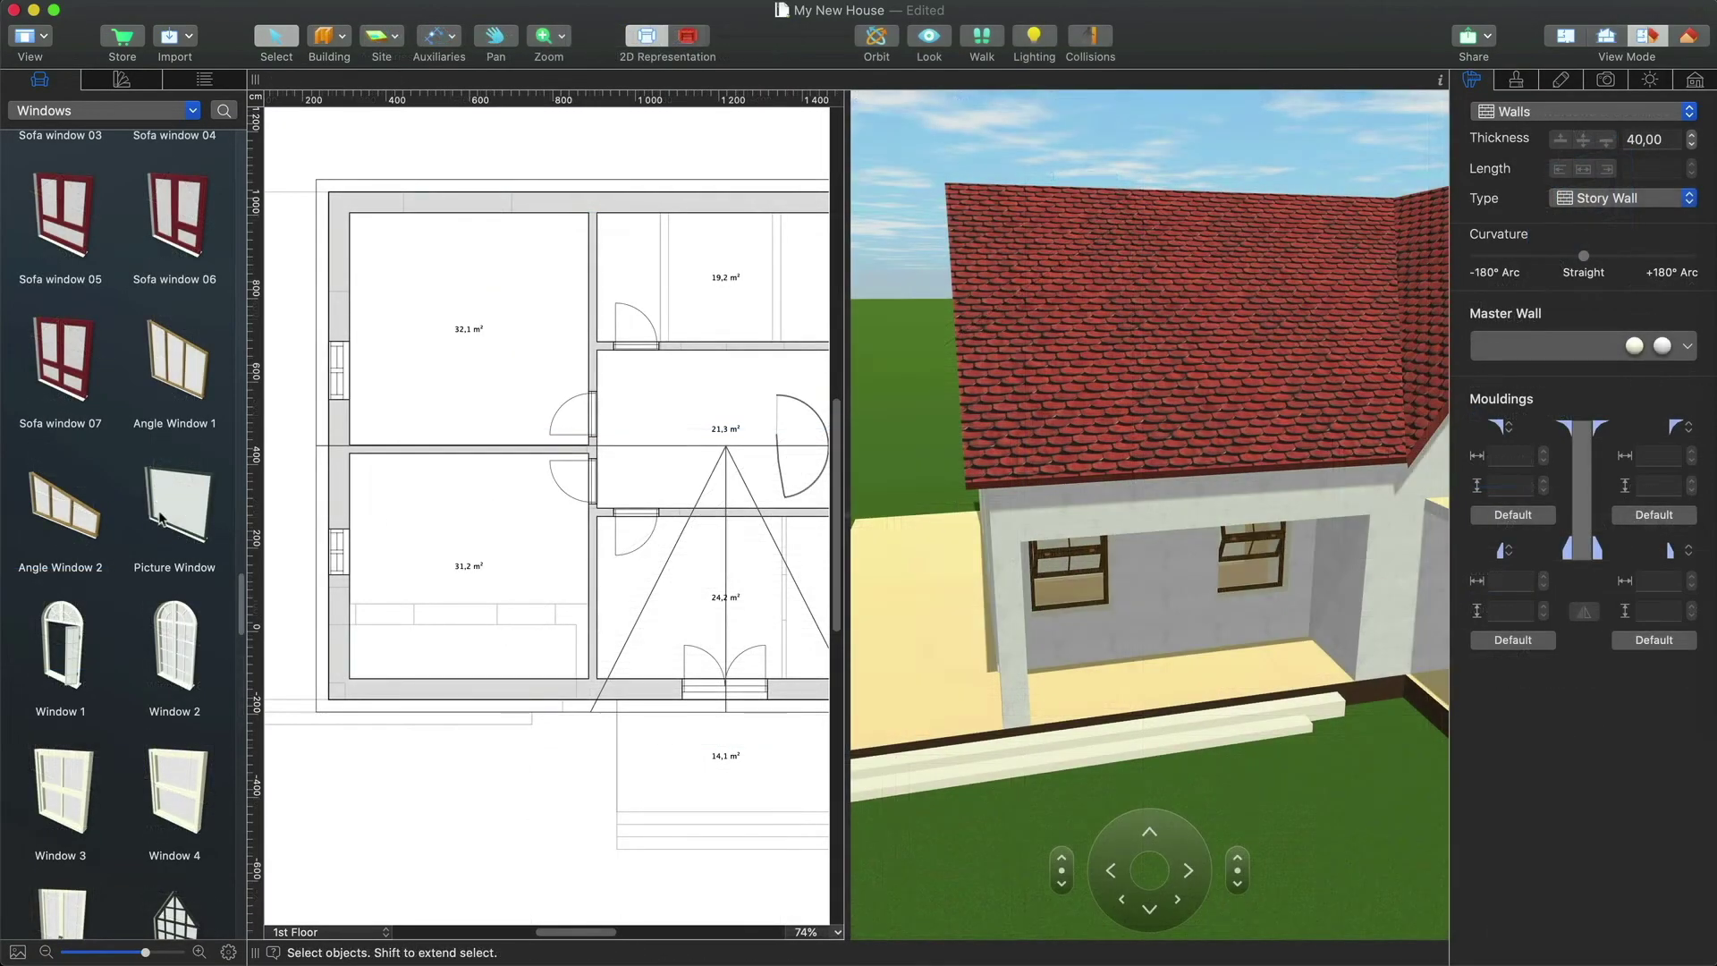
- Place a Picture Window as a skylight on the roof slope over the 31,2 m² room and shift it toward the eaves
left_click_drag(161, 519, 1141, 369)
scroll(394, 606, "up", 5)
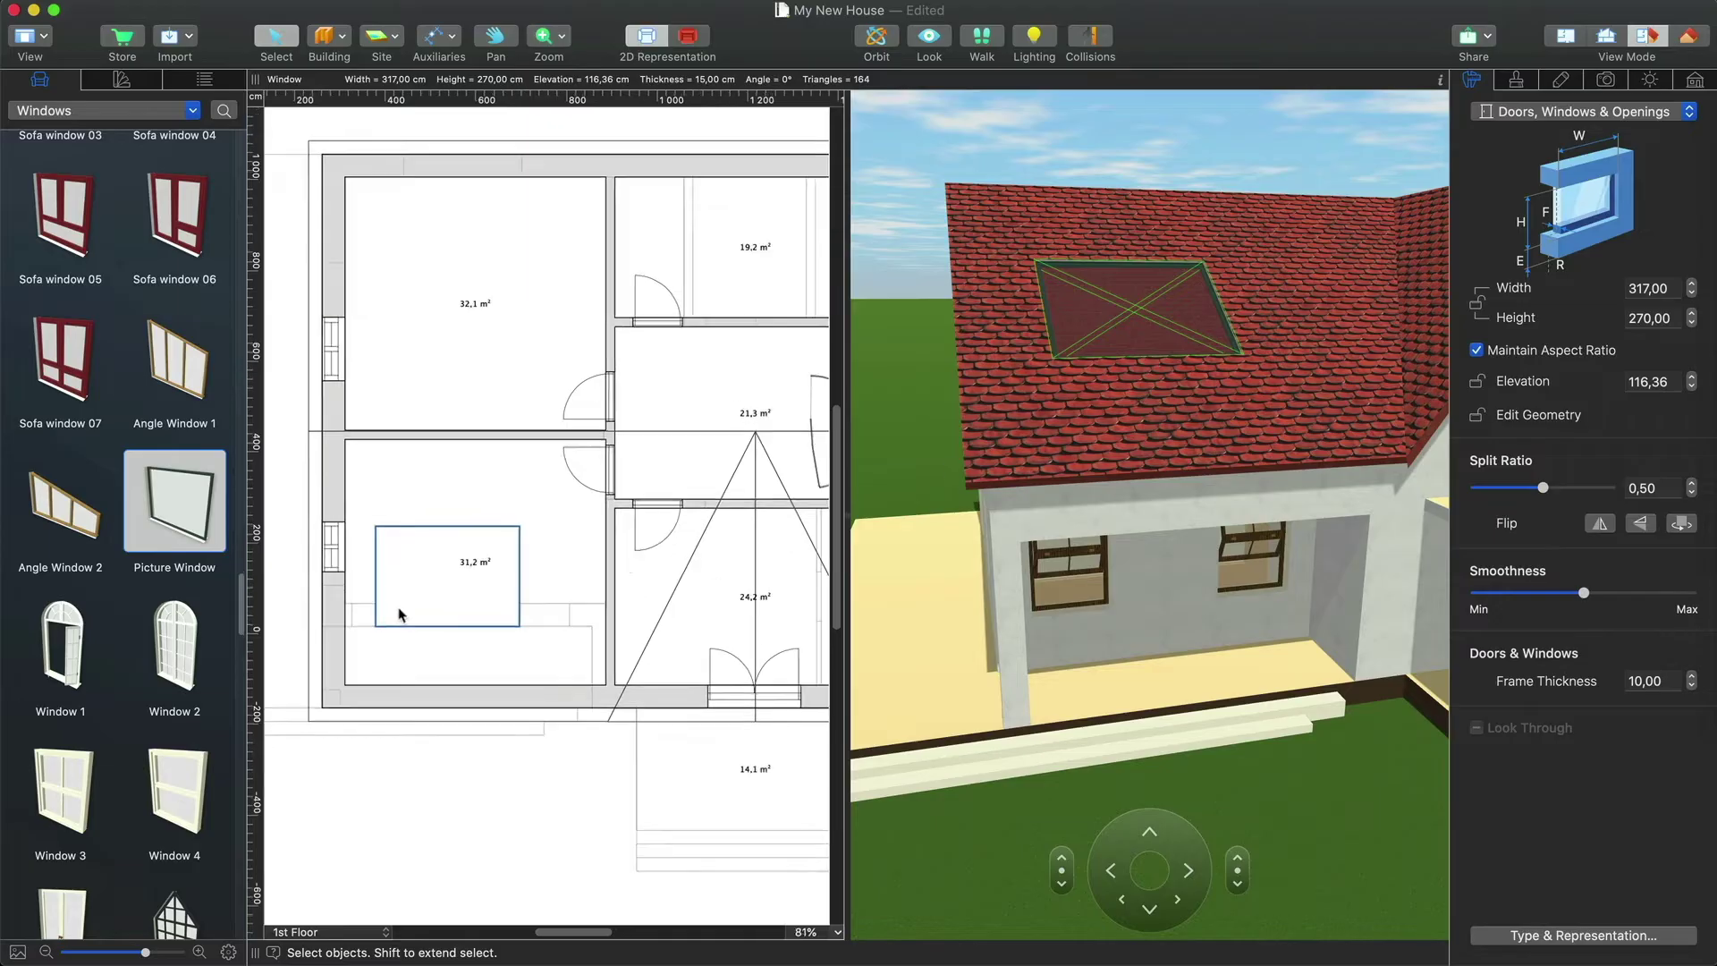
left_click_drag(411, 636, 429, 673)
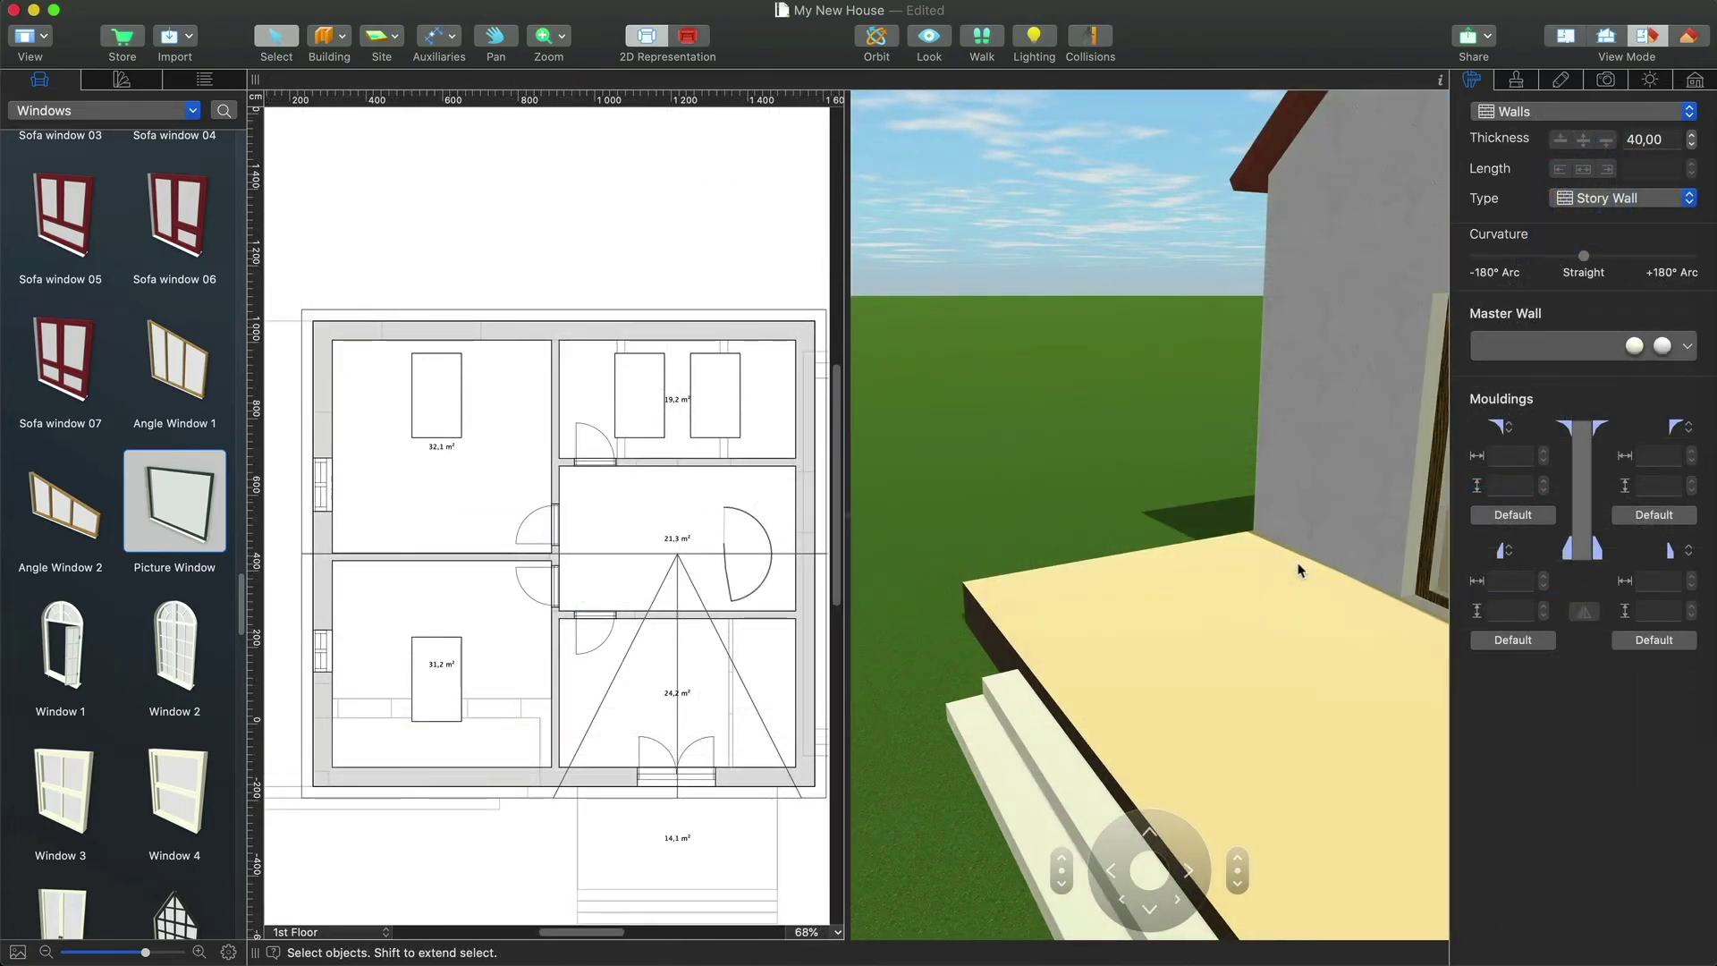
- Switch the plan to the Ground Floor and focus on the upper outer corner of the 54,6 m² terrace
left_click(298, 933)
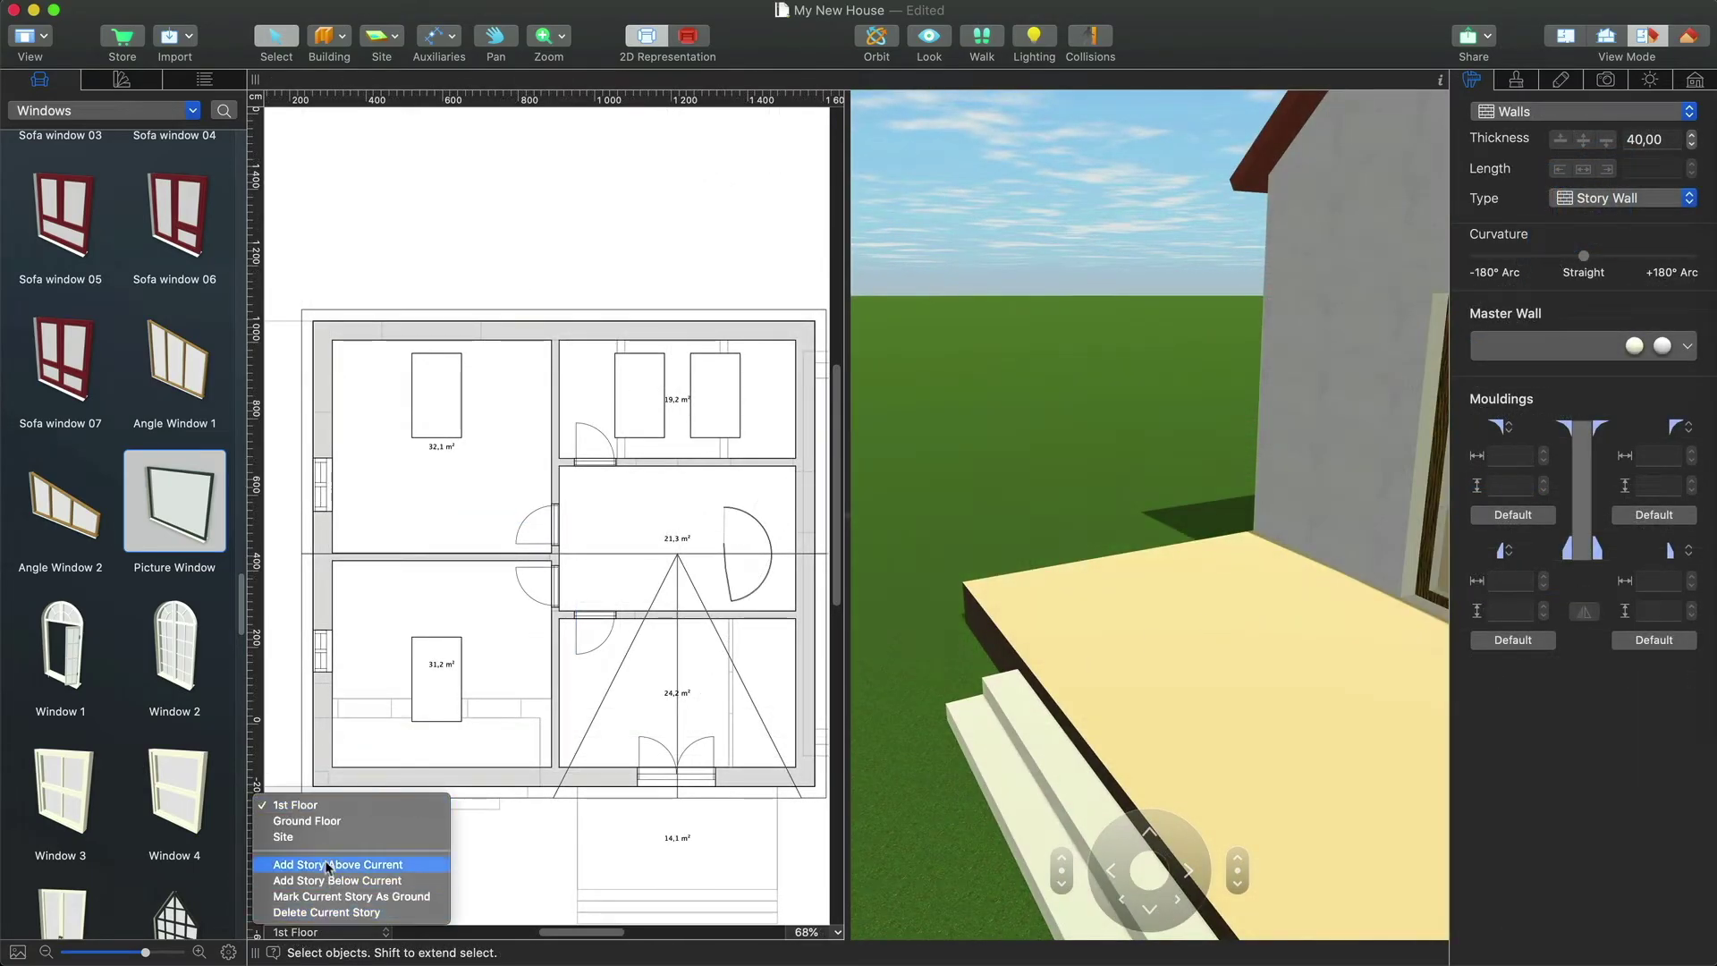
left_click(333, 820)
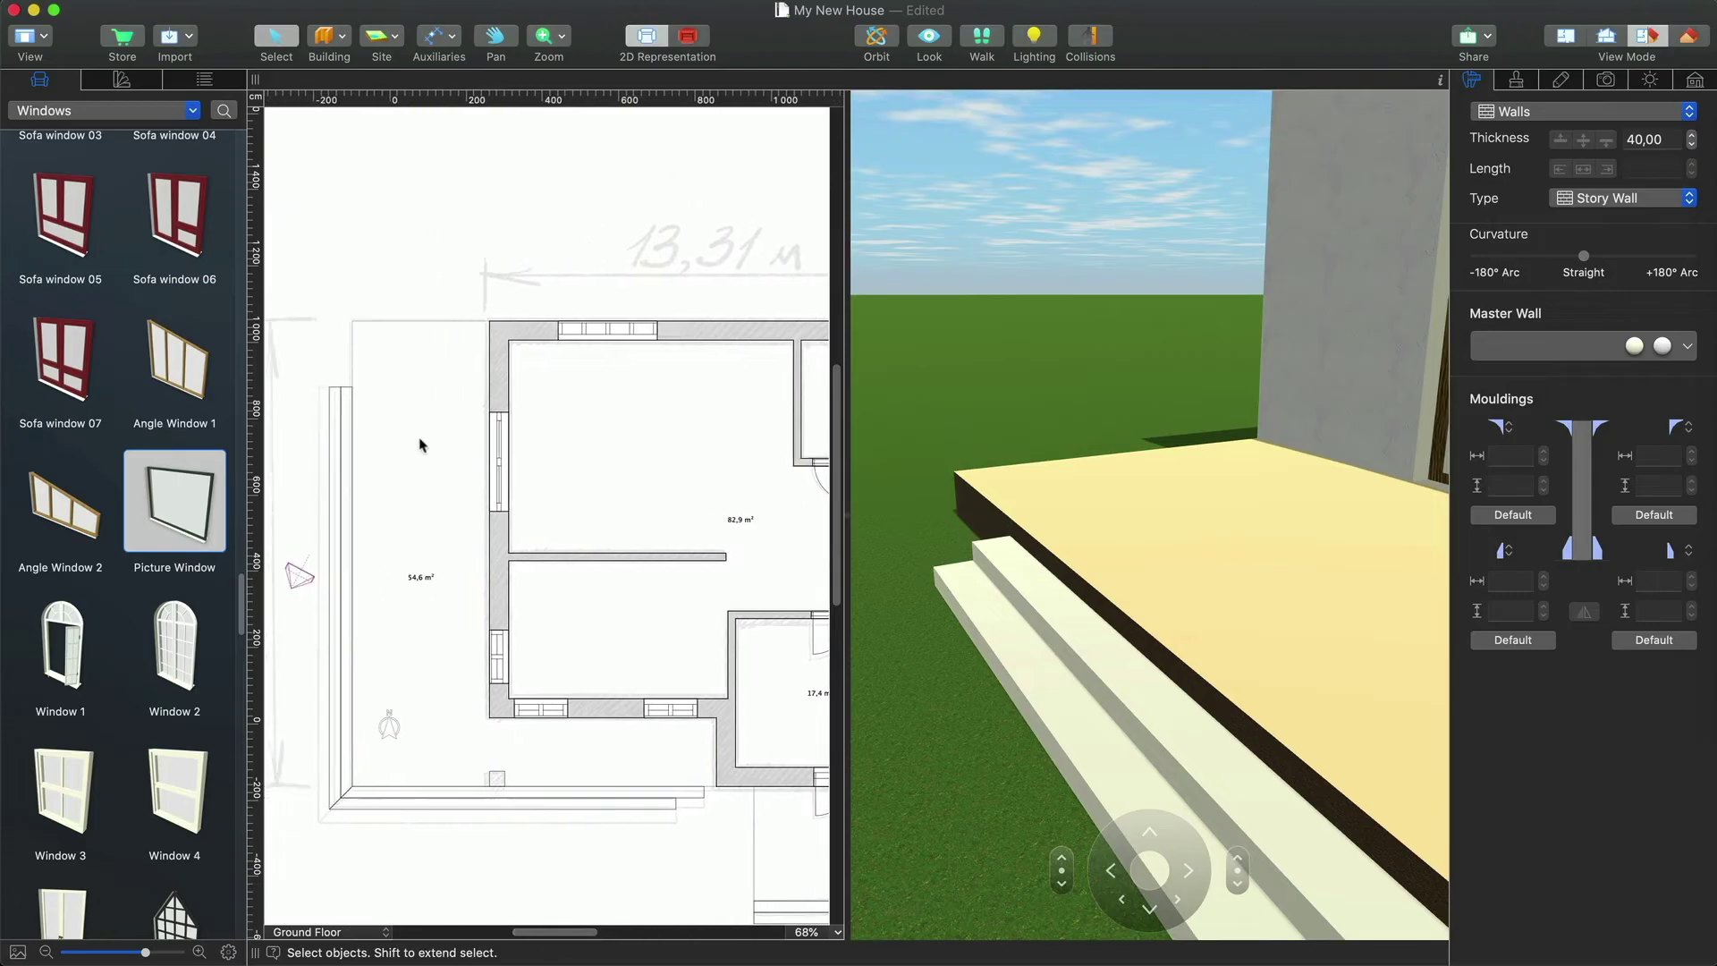
scroll(376, 313, "up", 5)
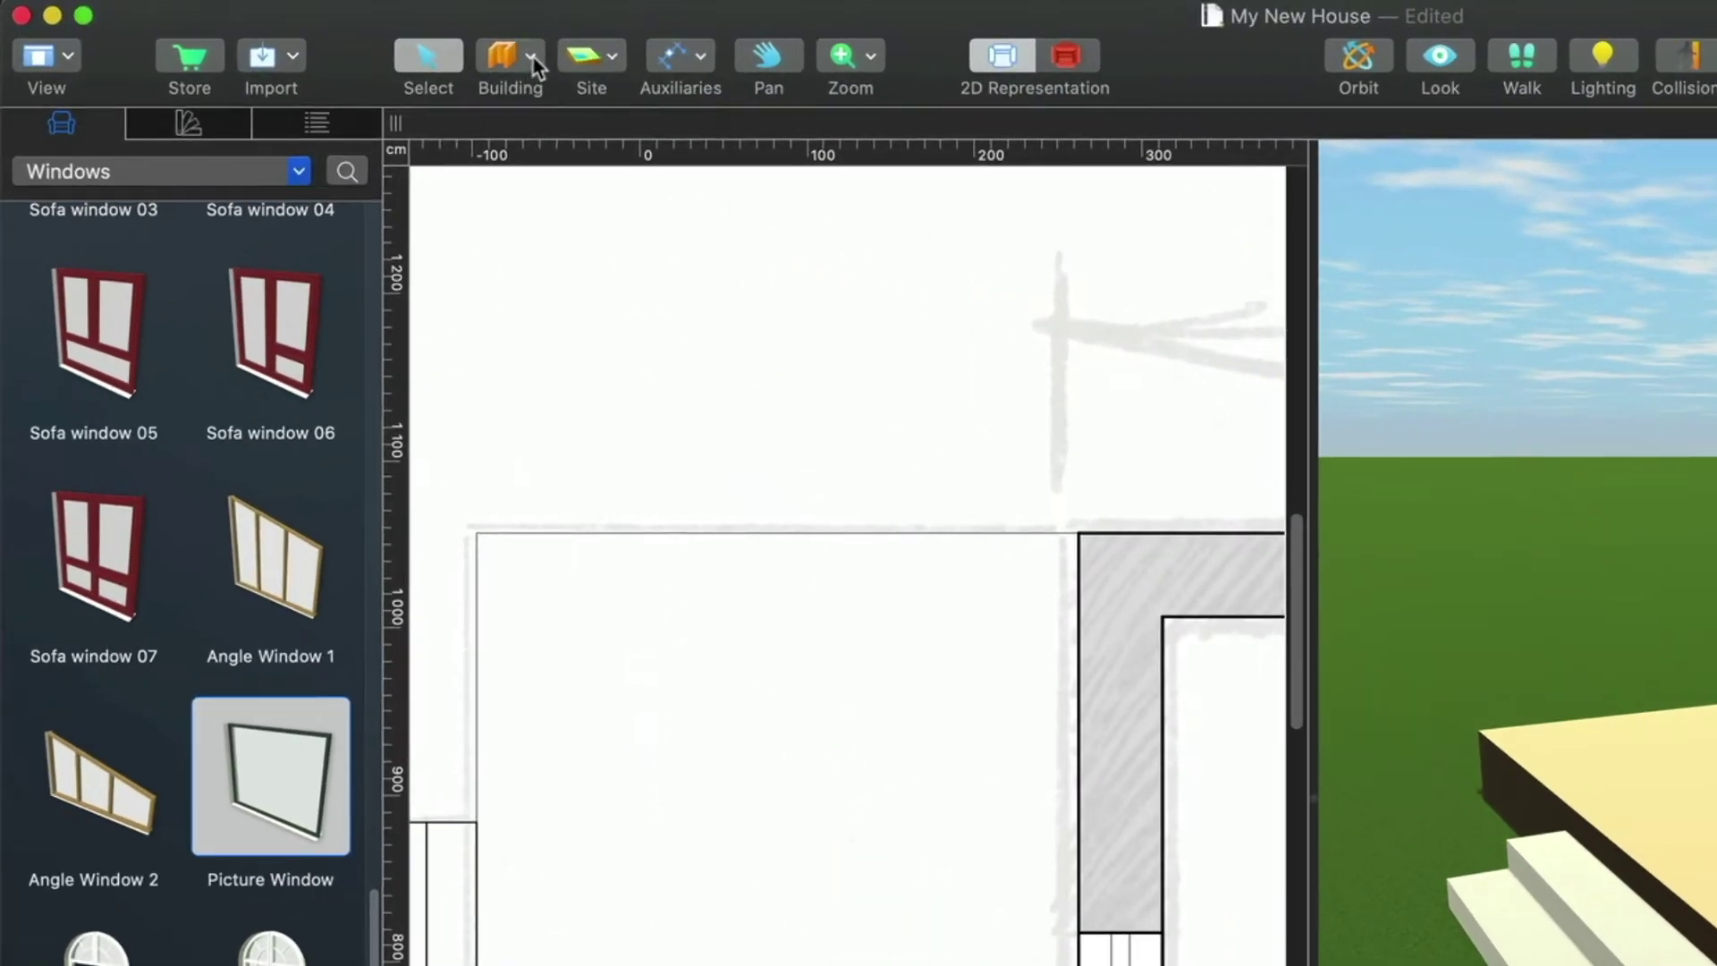
- Draw a 15 × 15 cm rectangular building block at the terrace's upper outer corner and set its height to 80 cm
left_click(342, 35)
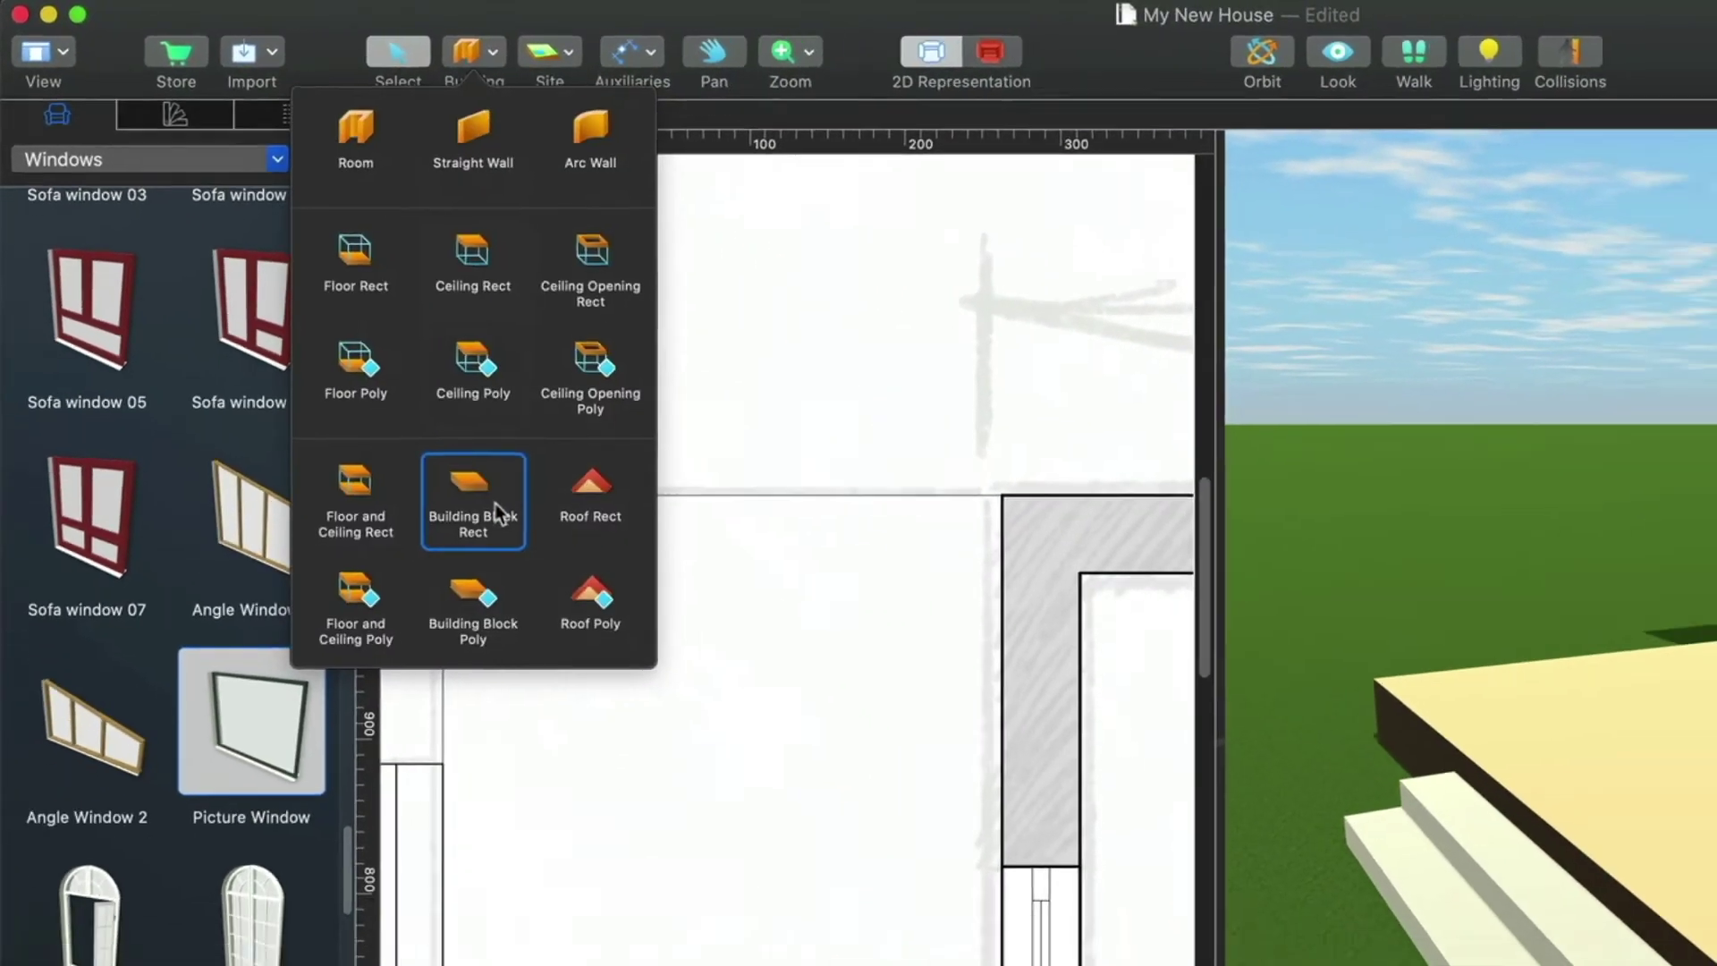
left_click(509, 529)
left_click_drag(308, 343, 323, 358)
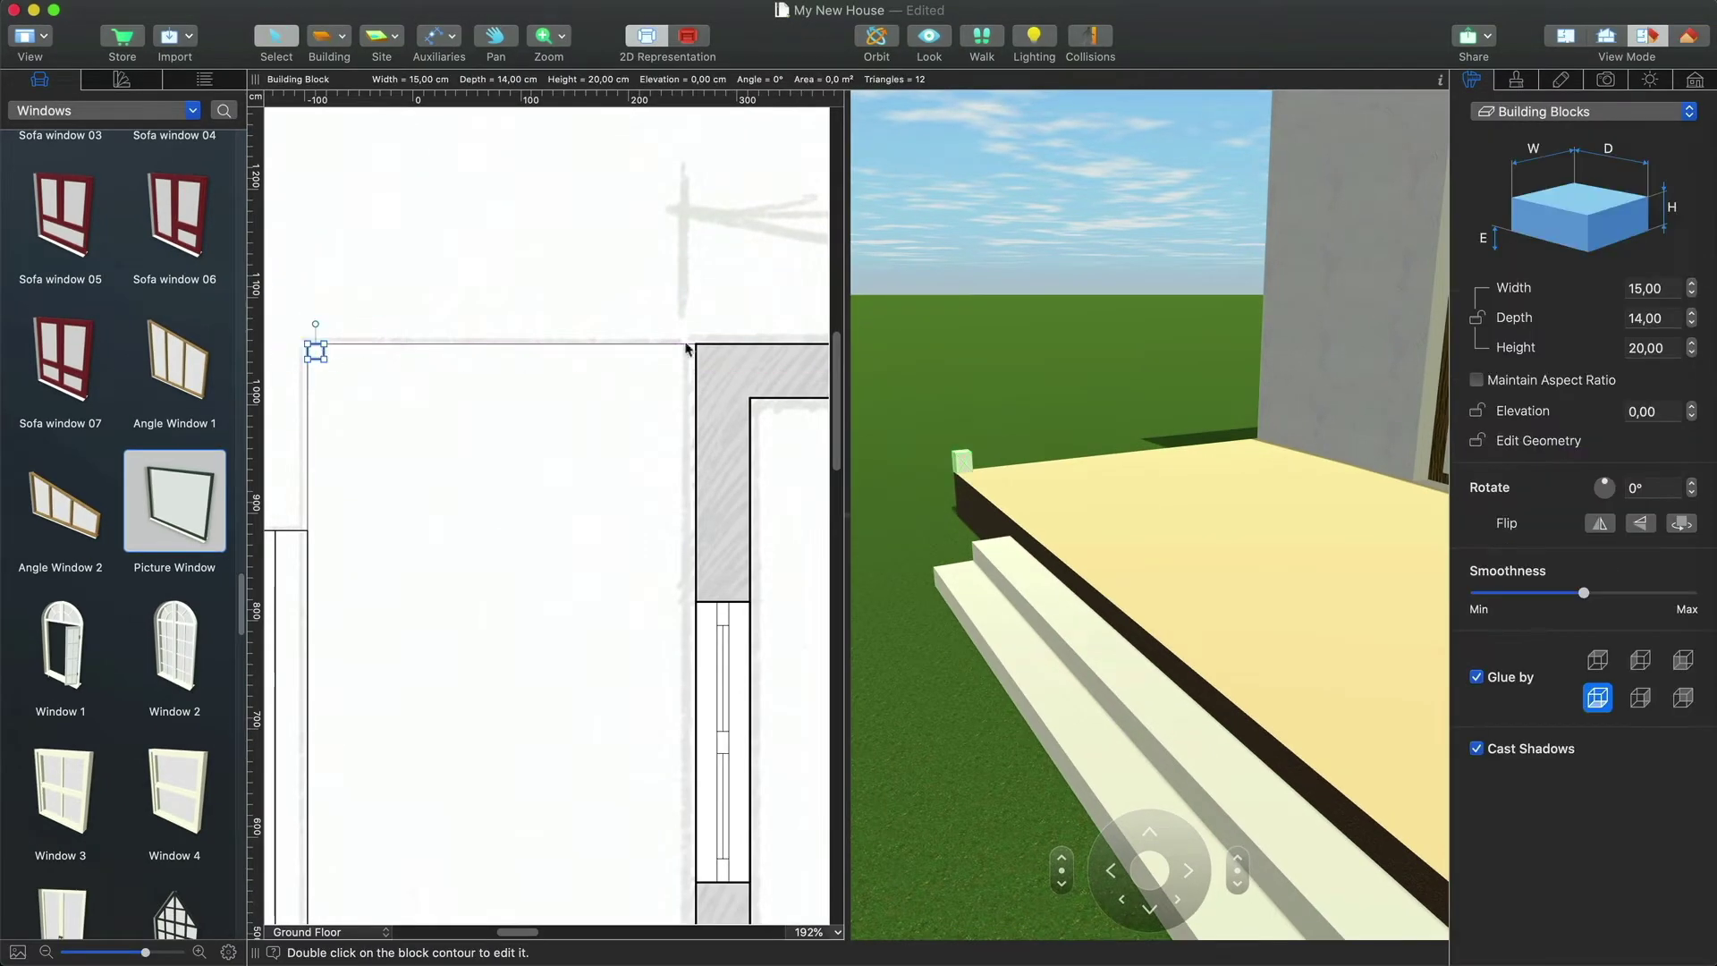
scroll(336, 347, "up", 5)
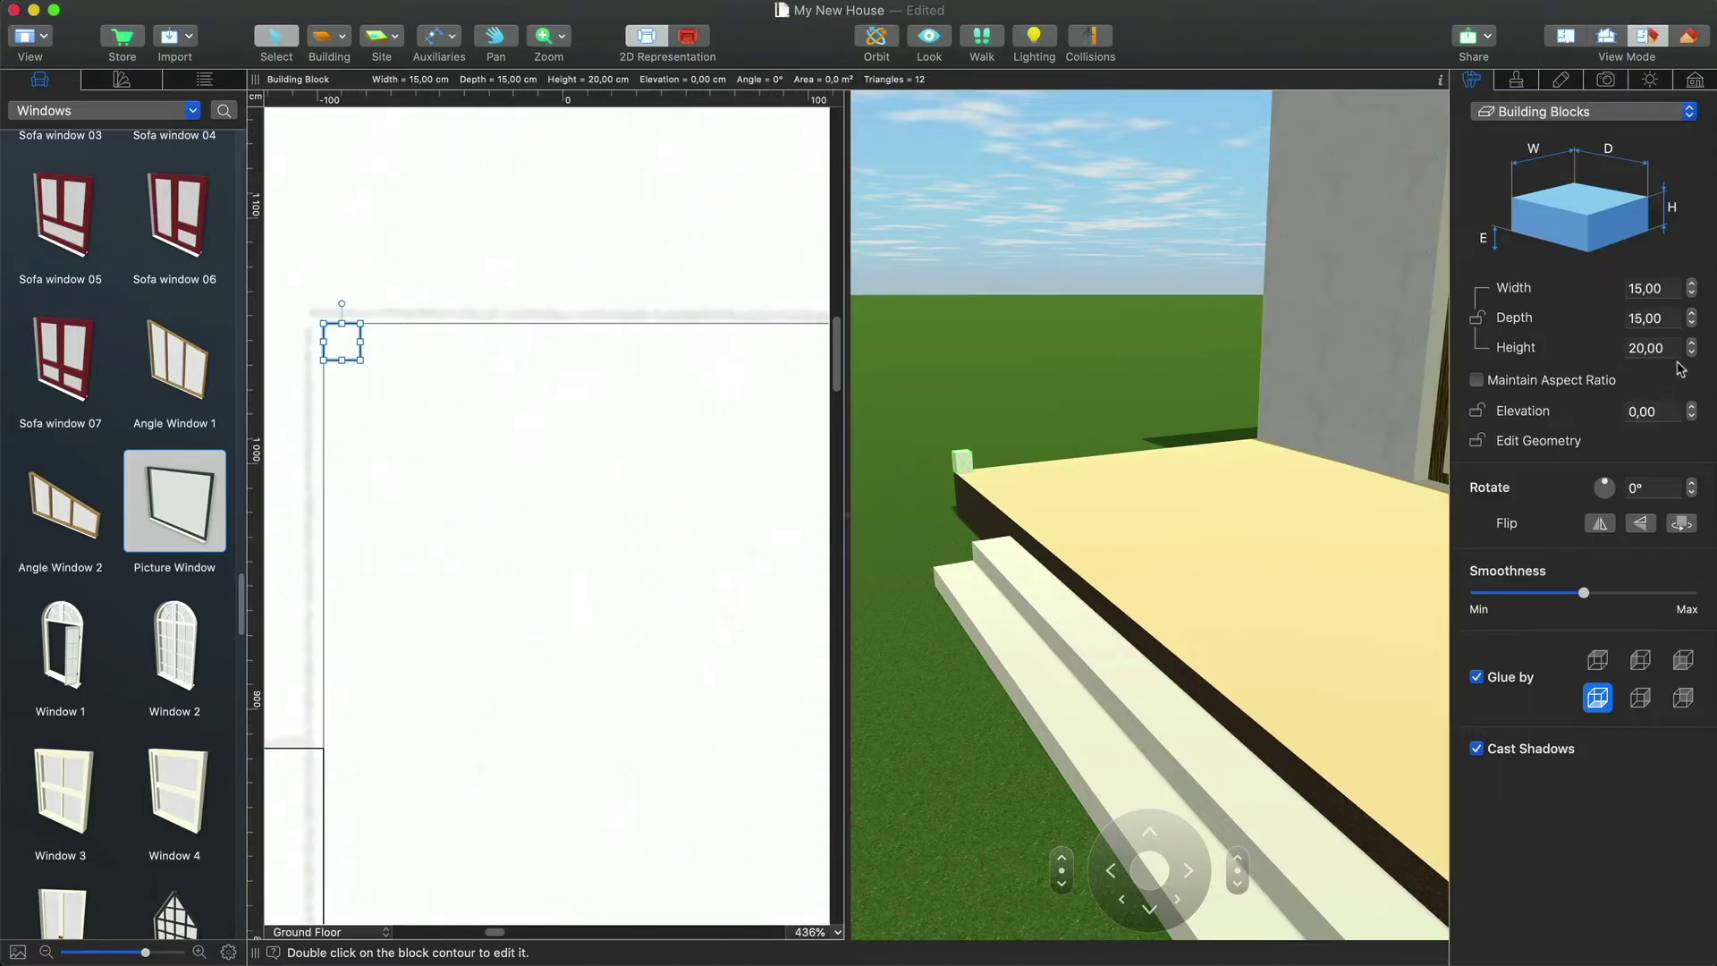
type("80")
key("Return")
key("Escape")
- Draw a 360 × 15 cm building block along the terrace edge from the corner post to the house and set its elevation to 80 cm
scroll(401, 485, "down", 3)
scroll(401, 484, "down", 2)
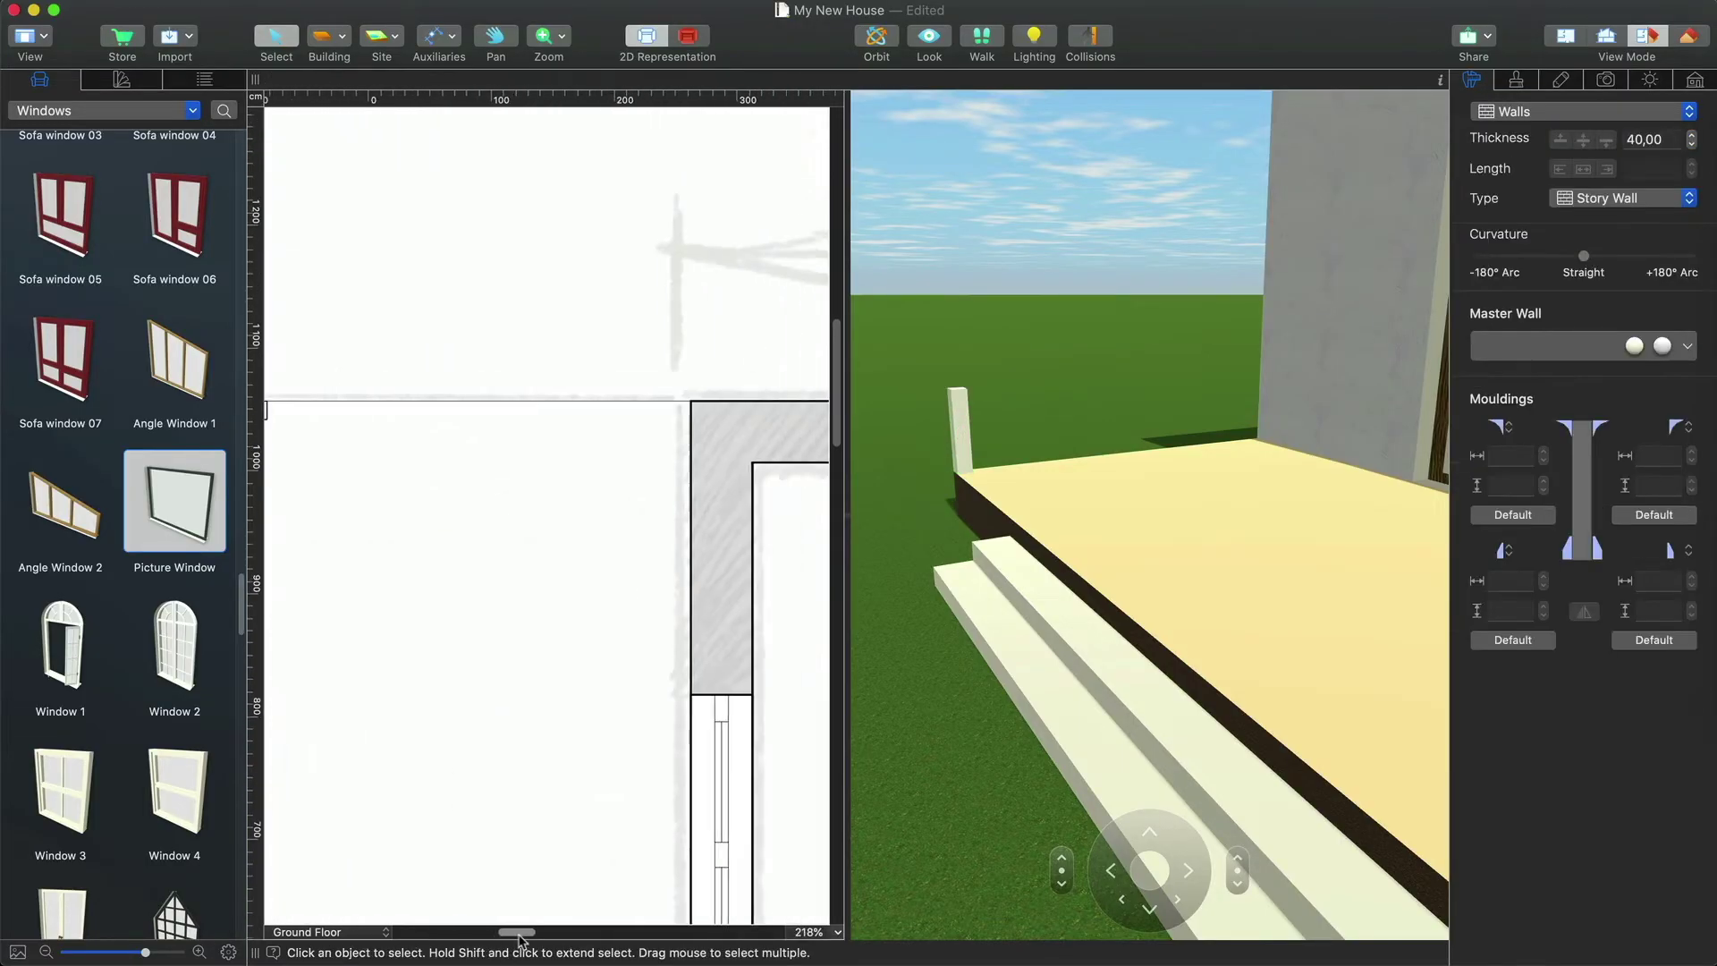
key("b")
left_click_drag(285, 401, 727, 419)
left_click(1653, 411)
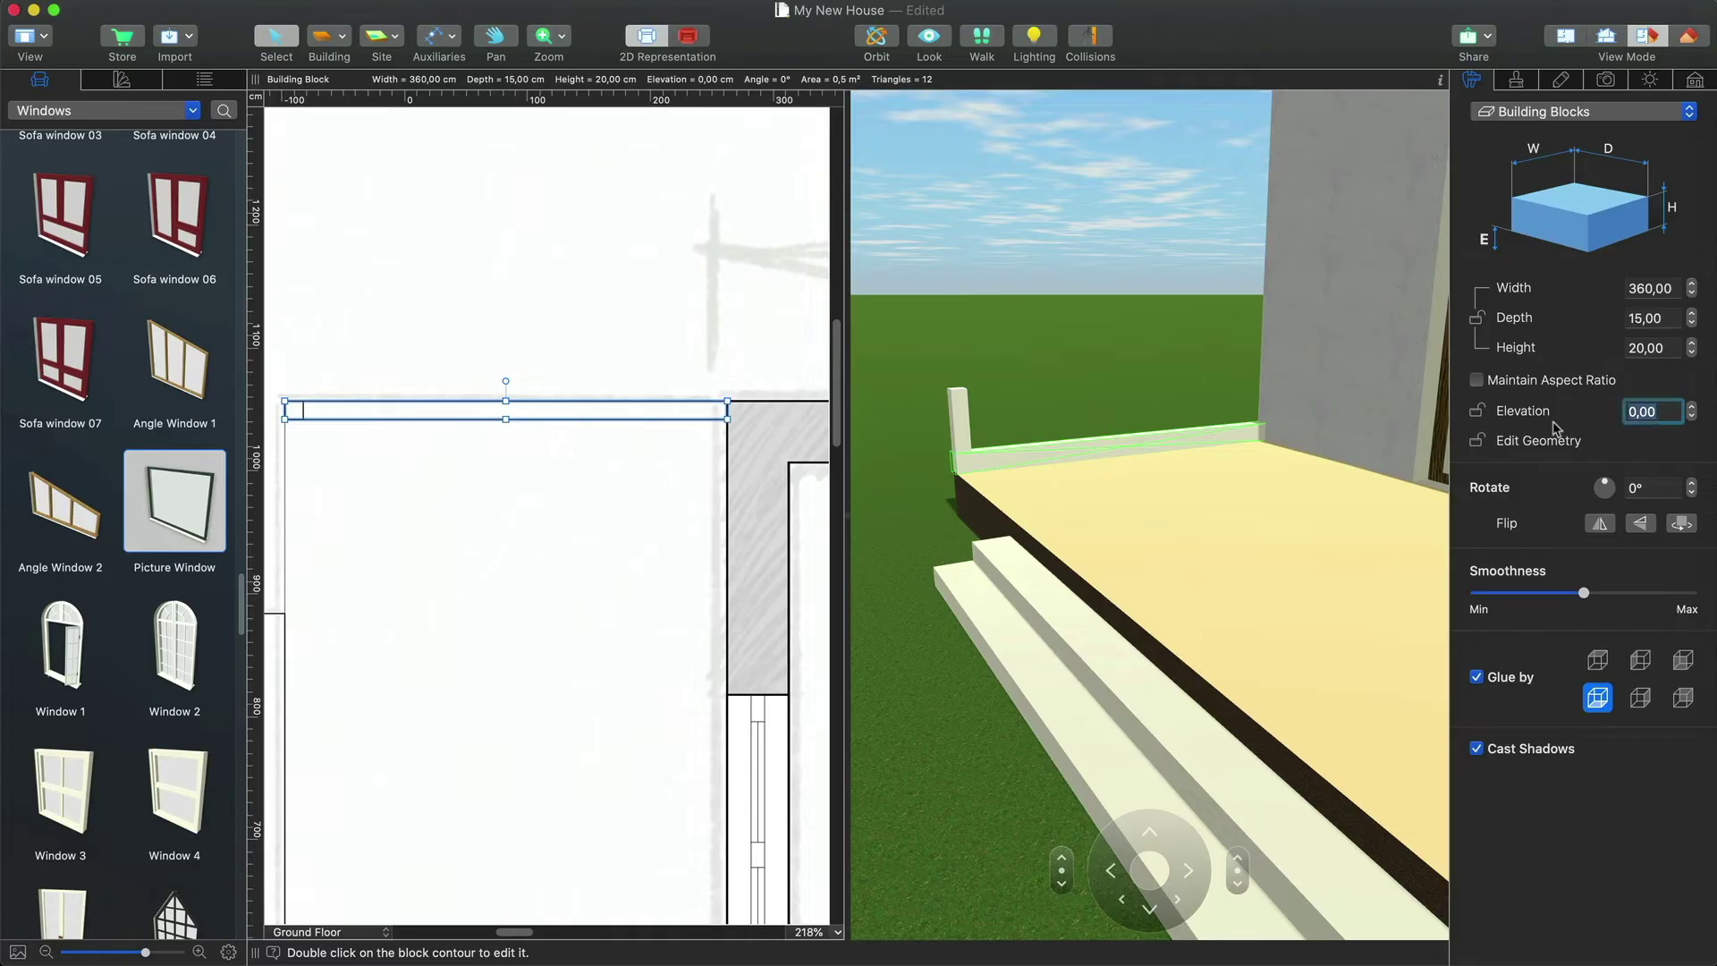
type("80")
key("Return")
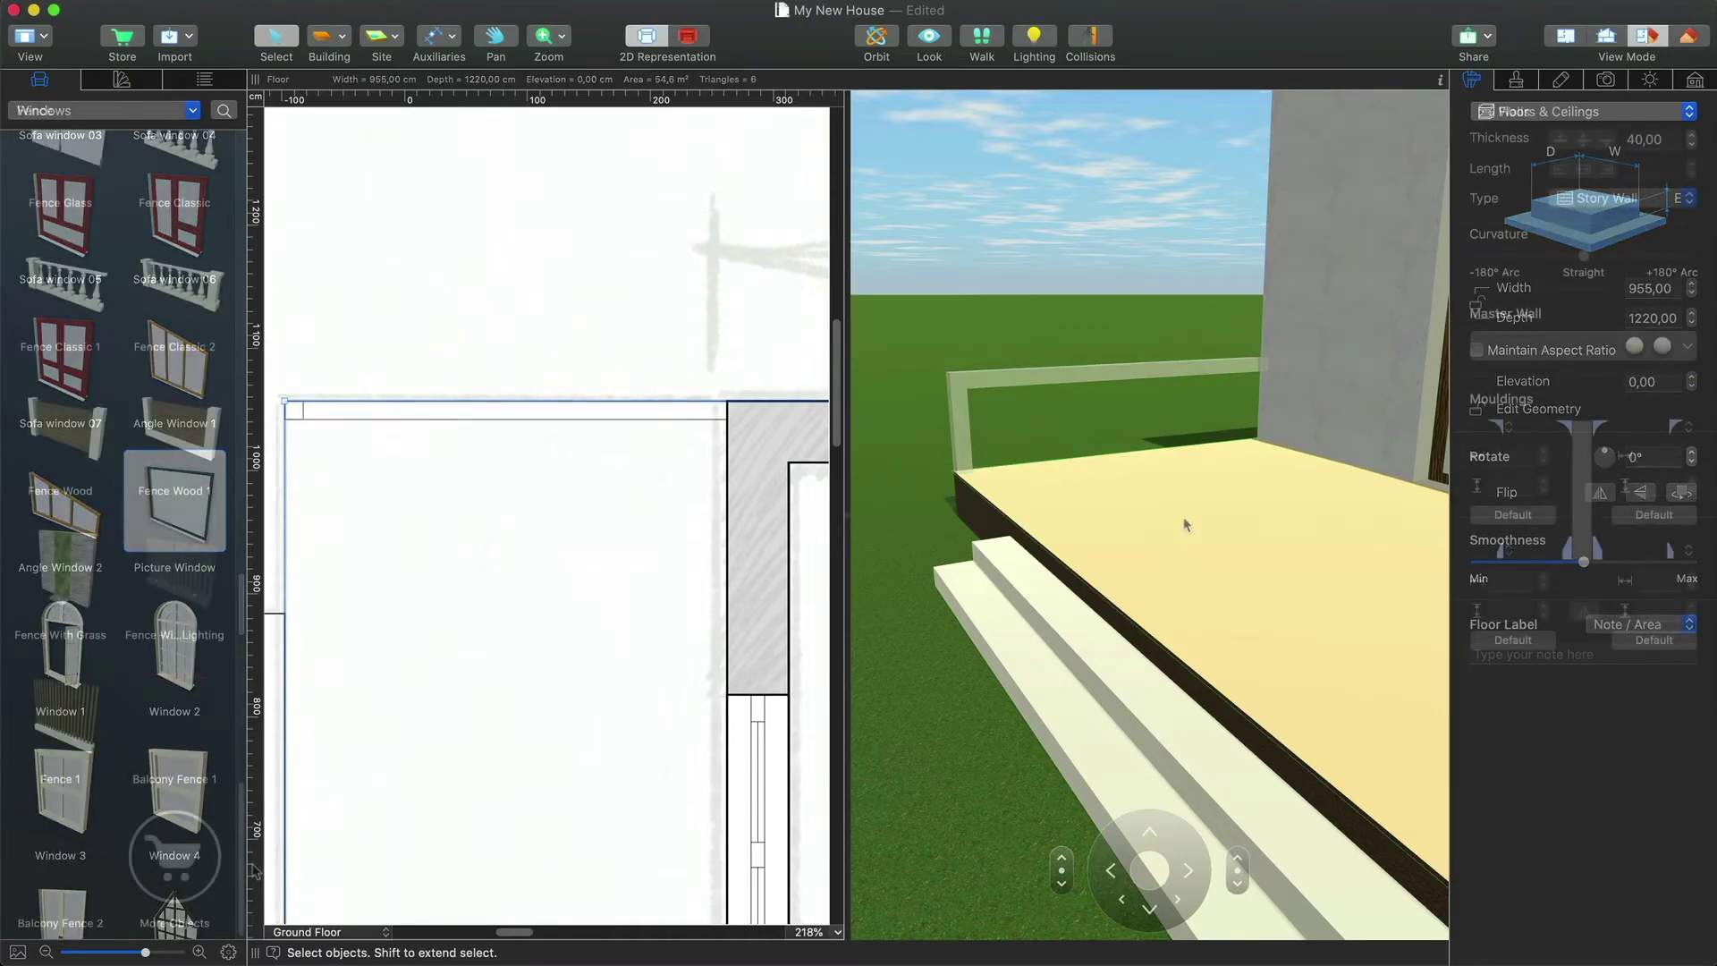
- Place Balcony Fence 2 from the Fence category on the terrace and align it along the upper edge
scroll(255, 872, "down", 10)
left_click_drag(90, 860, 504, 481)
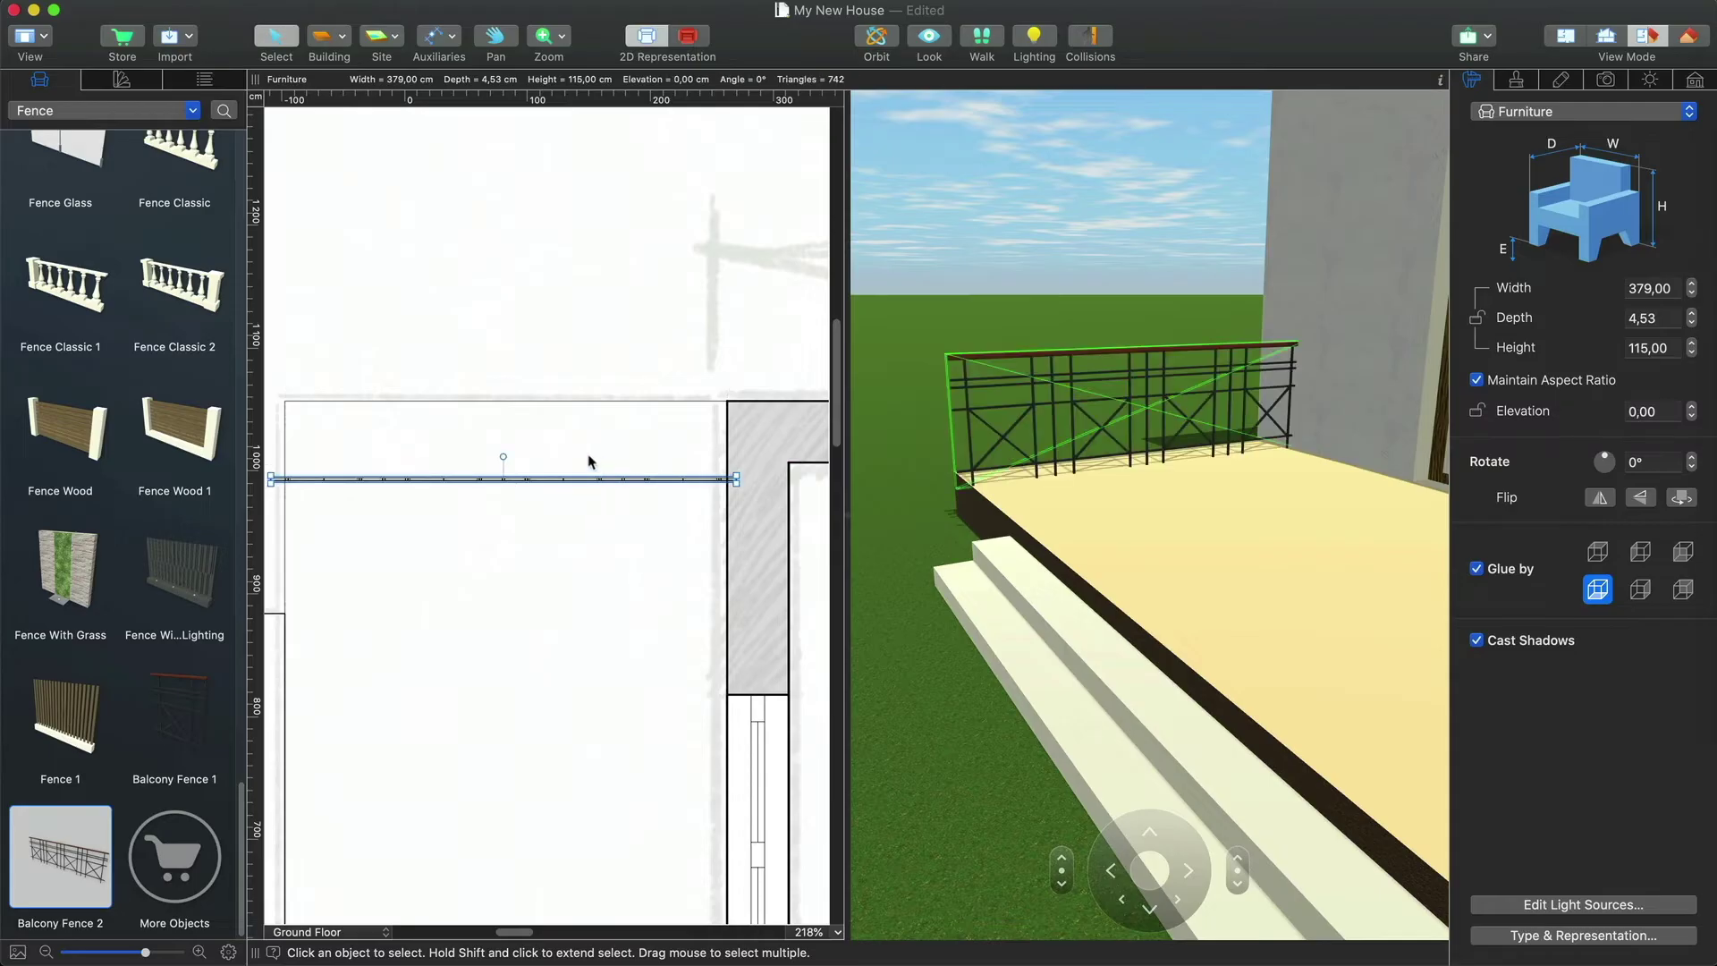
left_click_drag(630, 420, 632, 413)
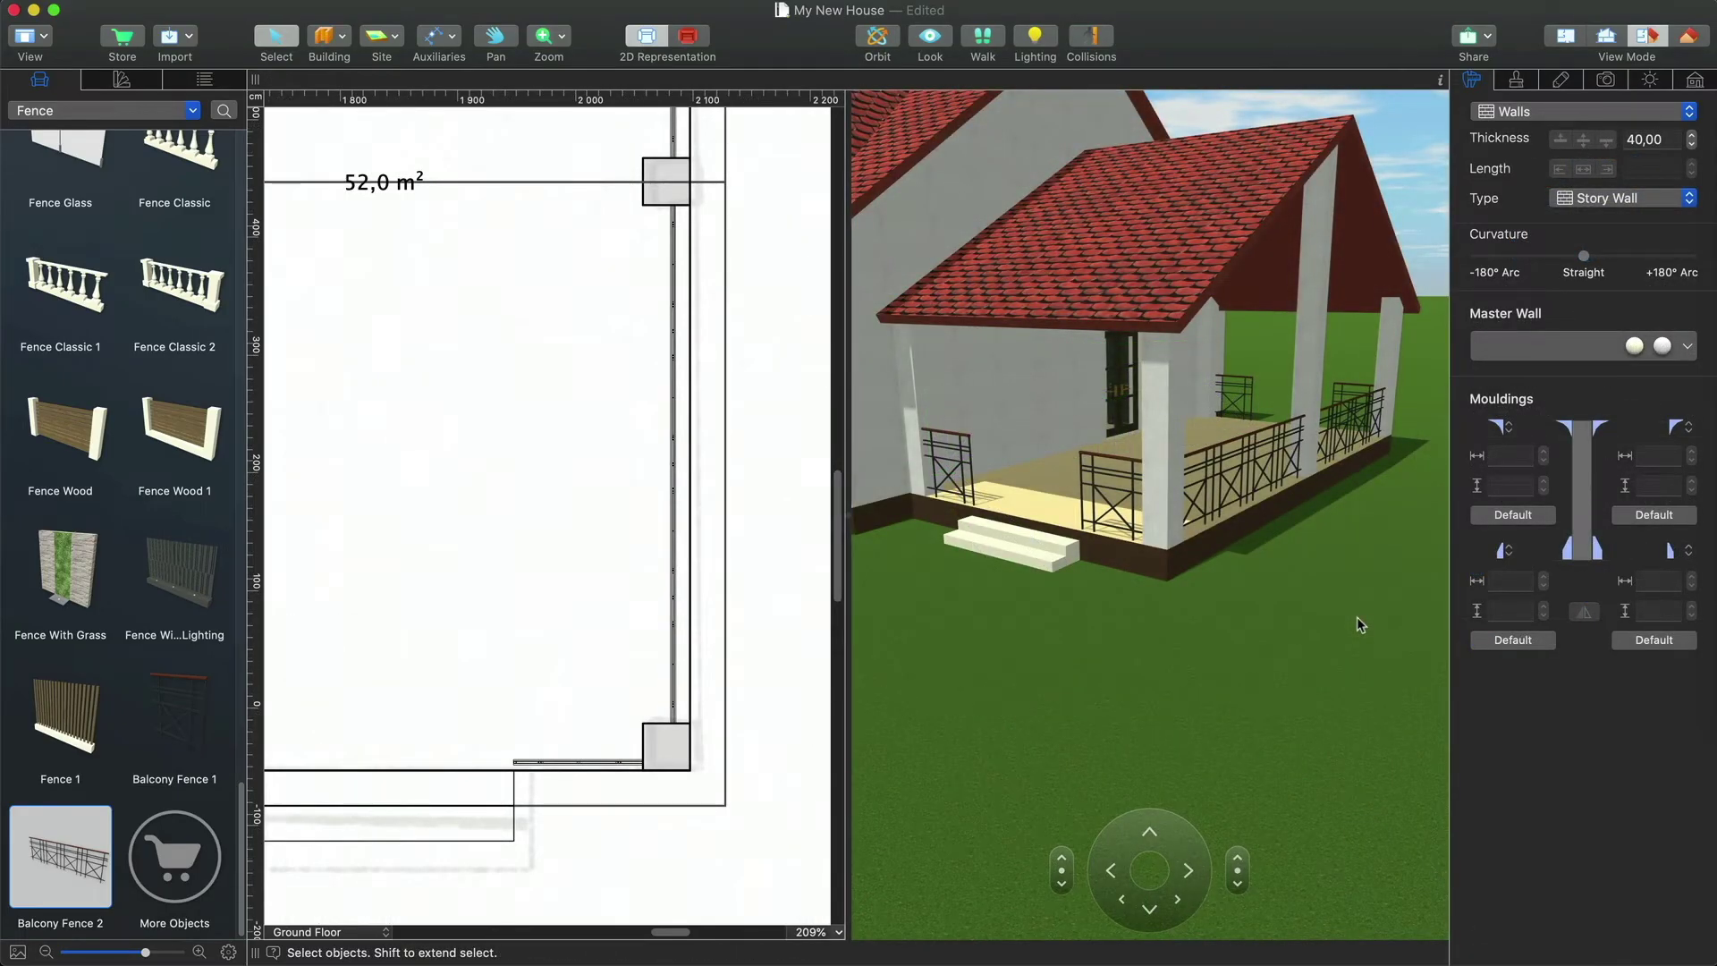
- Draw a freestanding diagonal straight wall about 1094 cm long in the yard beside the covered 52,0 m² terrace
left_click_drag(1356, 615, 1190, 548)
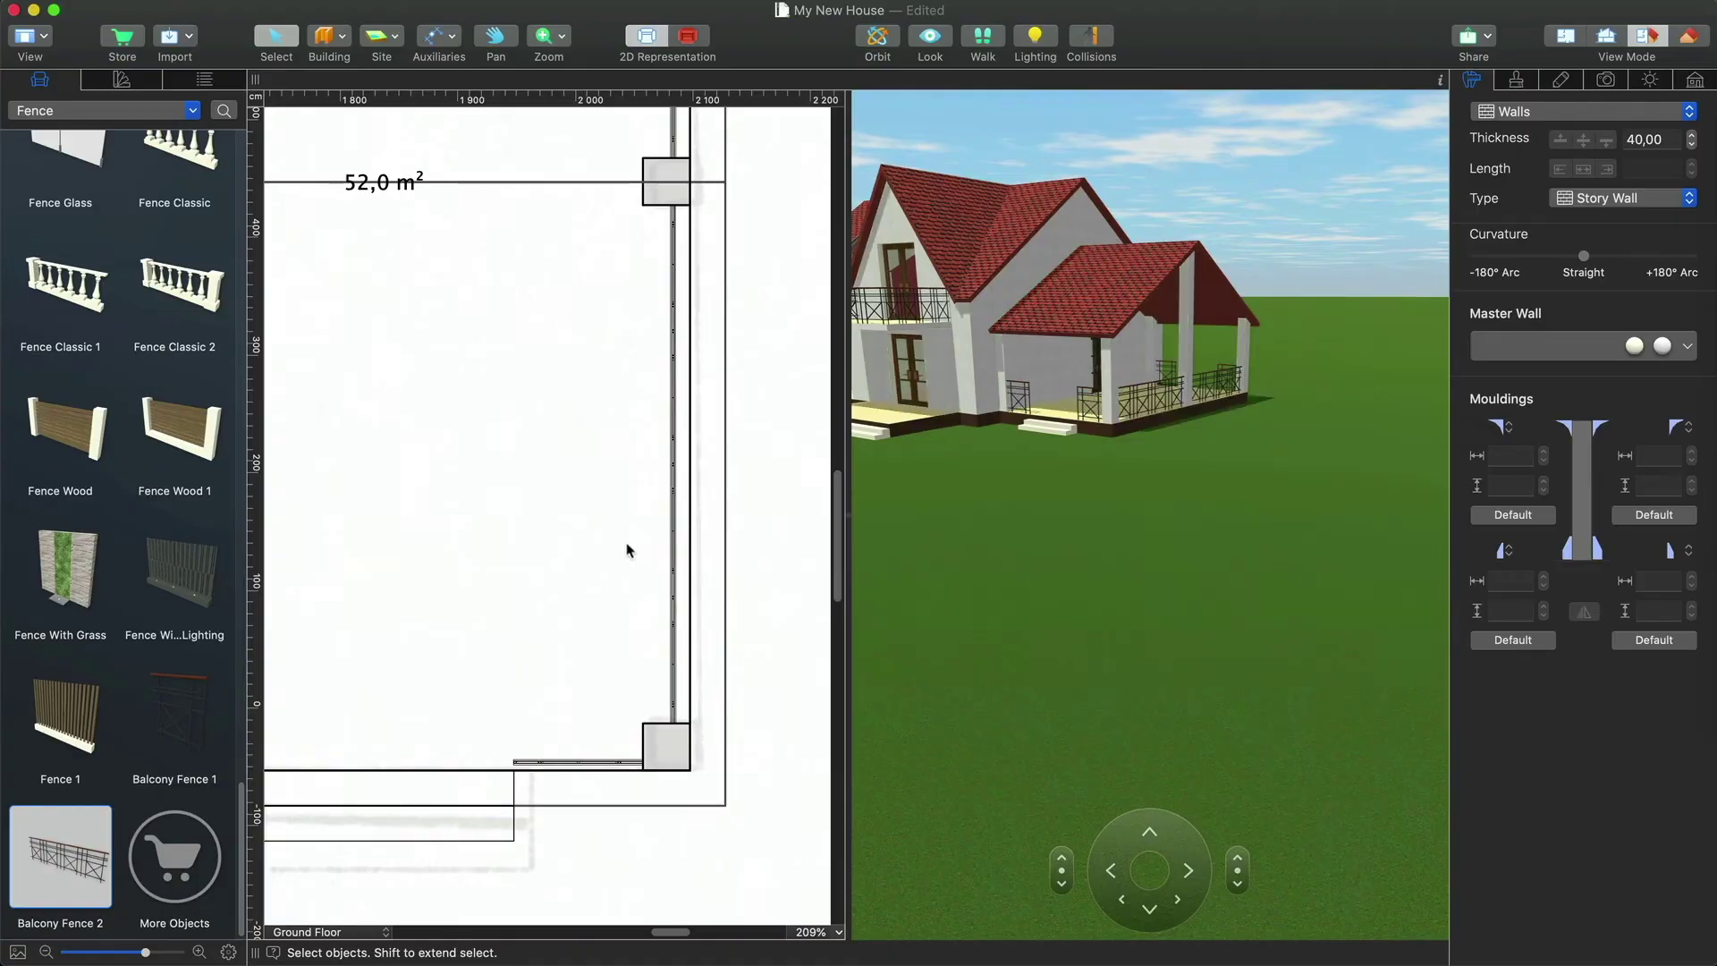
scroll(625, 548, "down", 10)
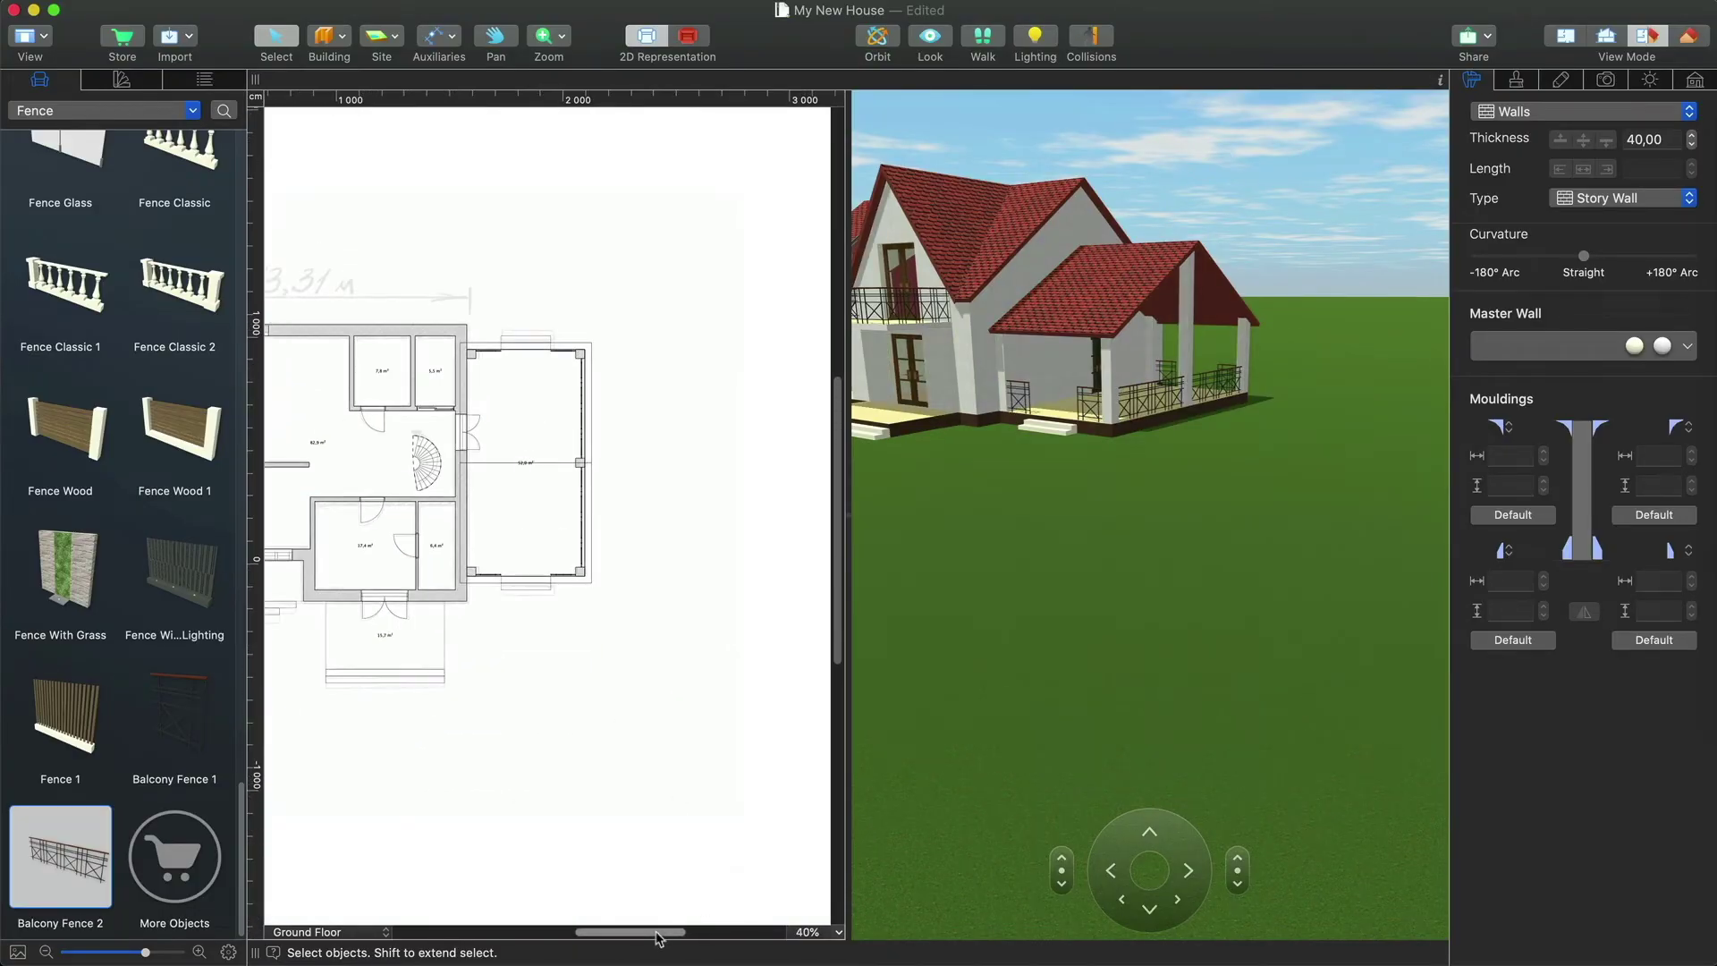
scroll(666, 926, "right", 3)
scroll(613, 517, "down", 3)
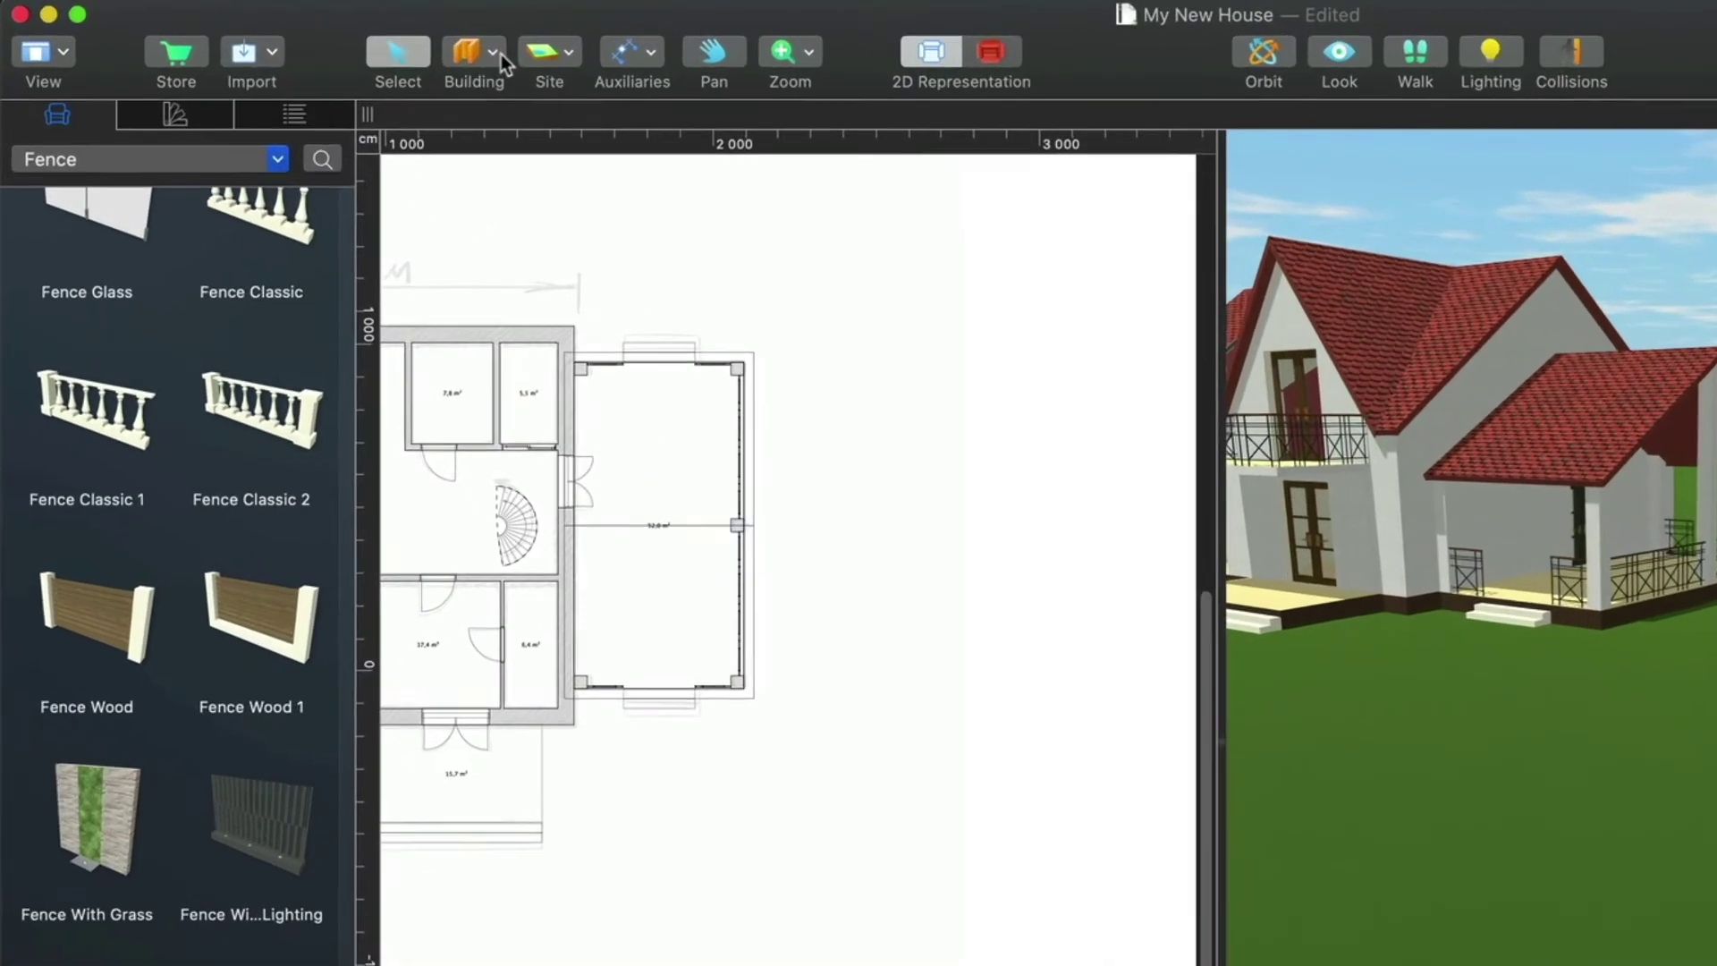
left_click(342, 36)
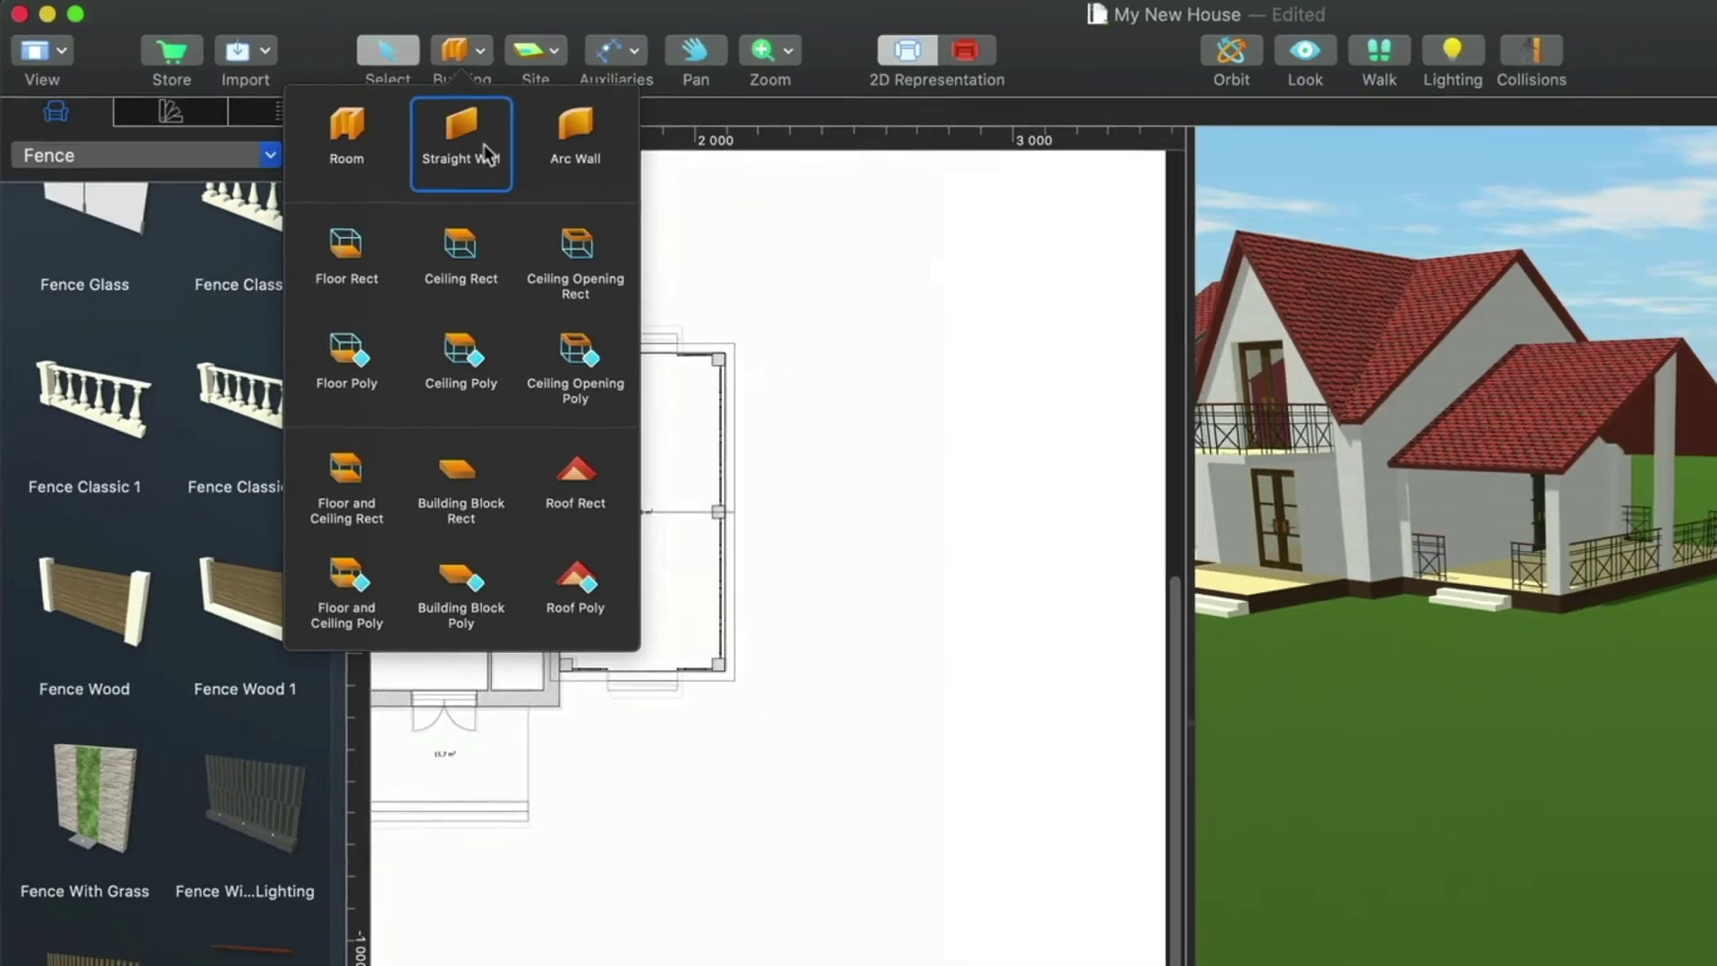
left_click(509, 143)
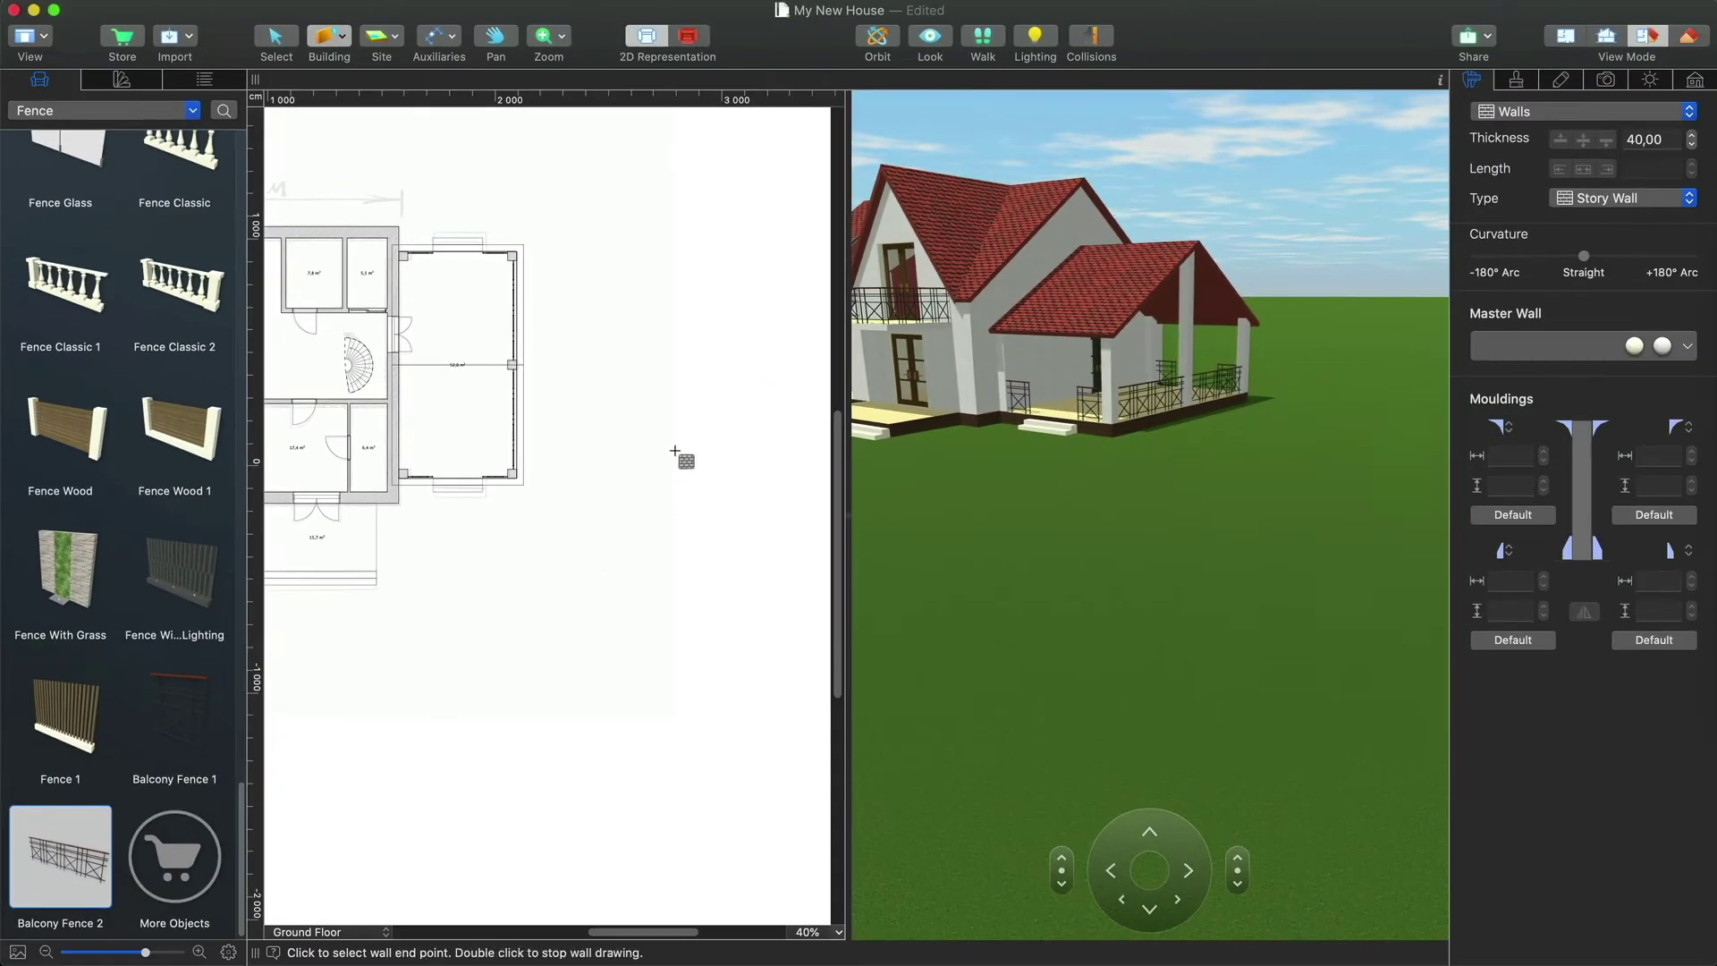
left_click(676, 452)
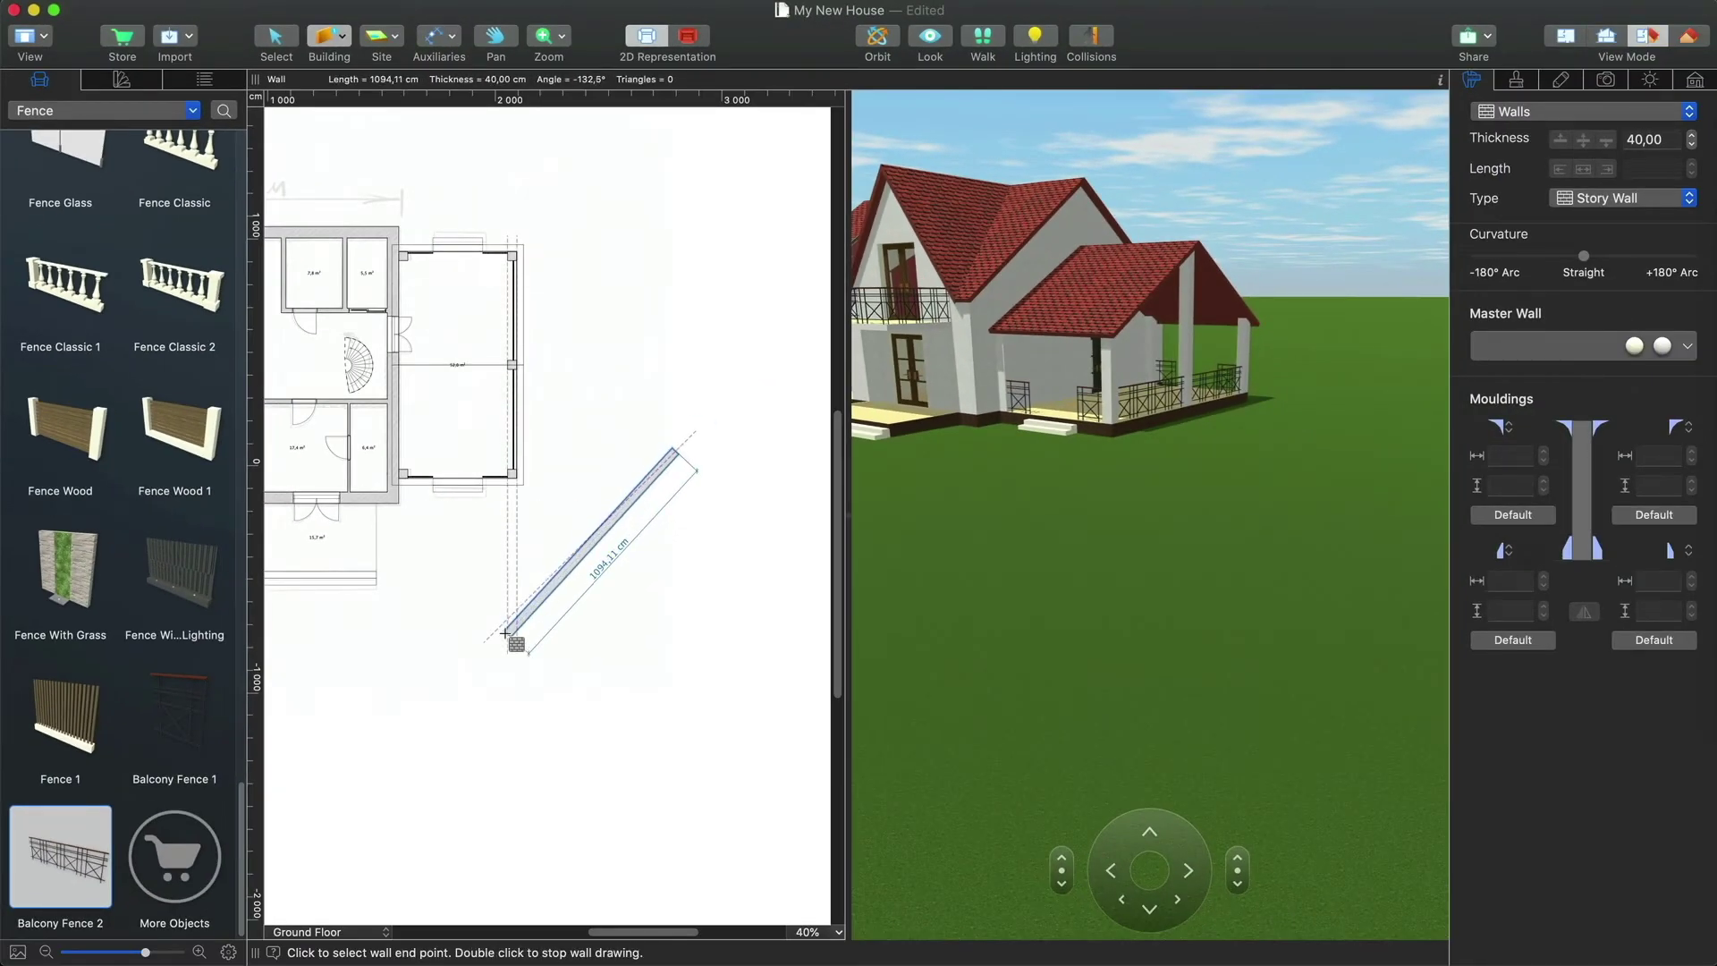
double_click(506, 633)
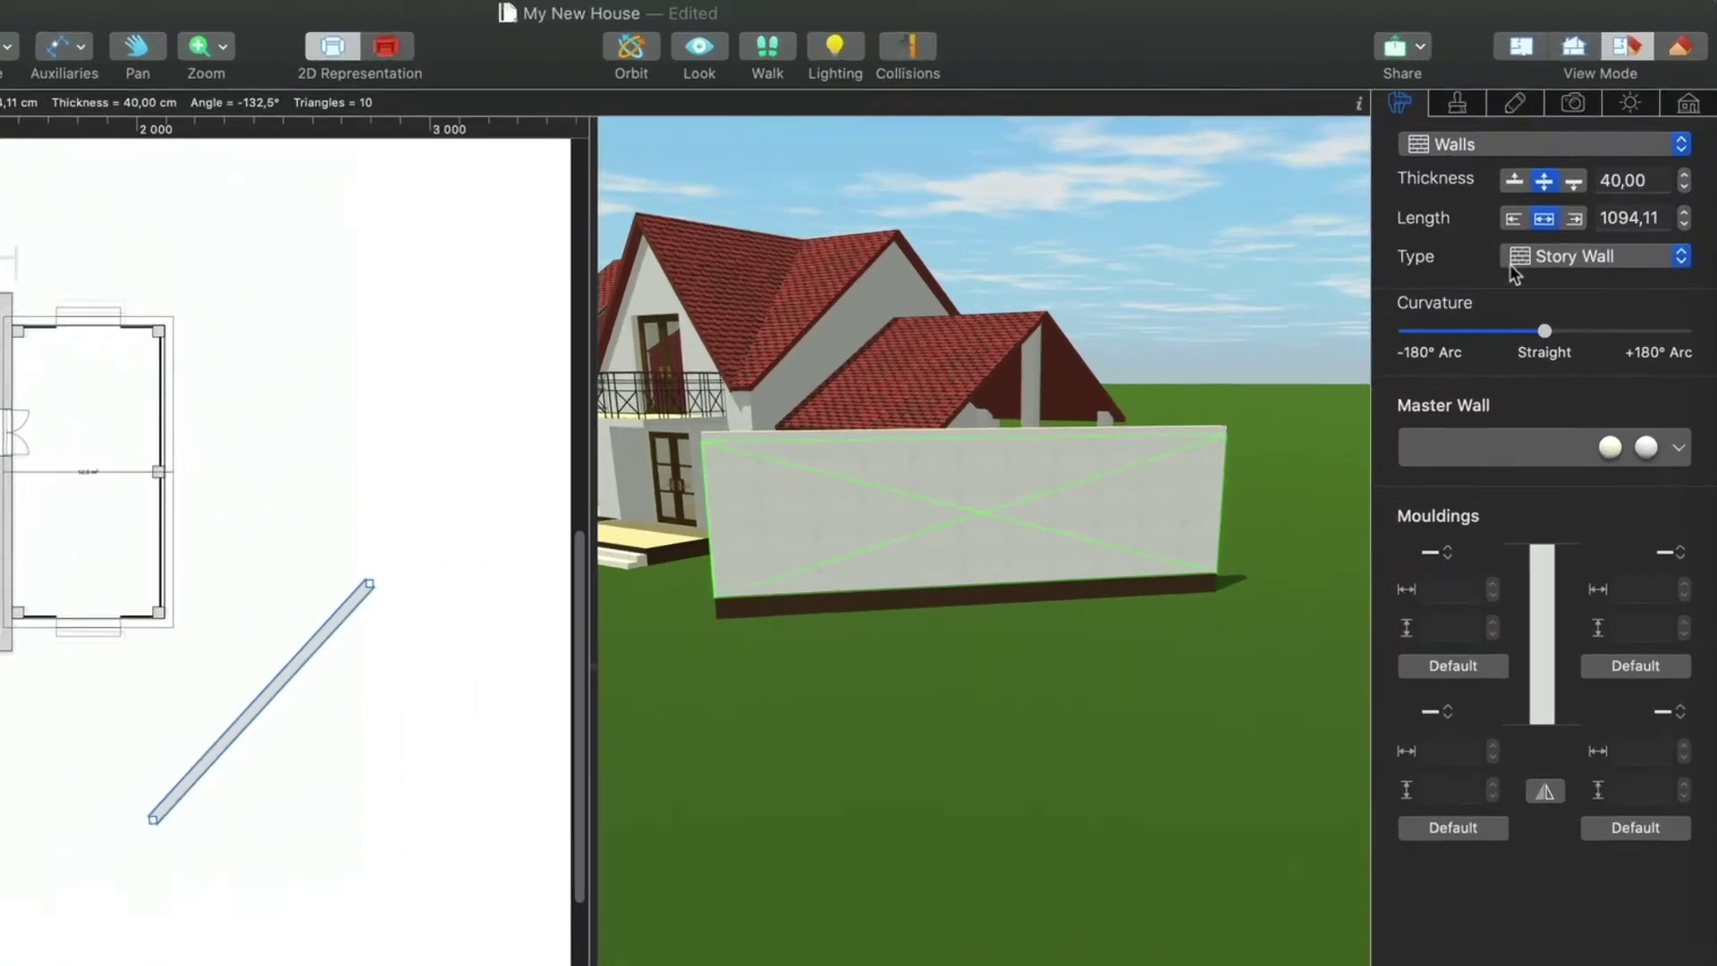
- Change the freestanding wall's type to Curtain Wall and set its elevation to -45 cm
left_click(1610, 198)
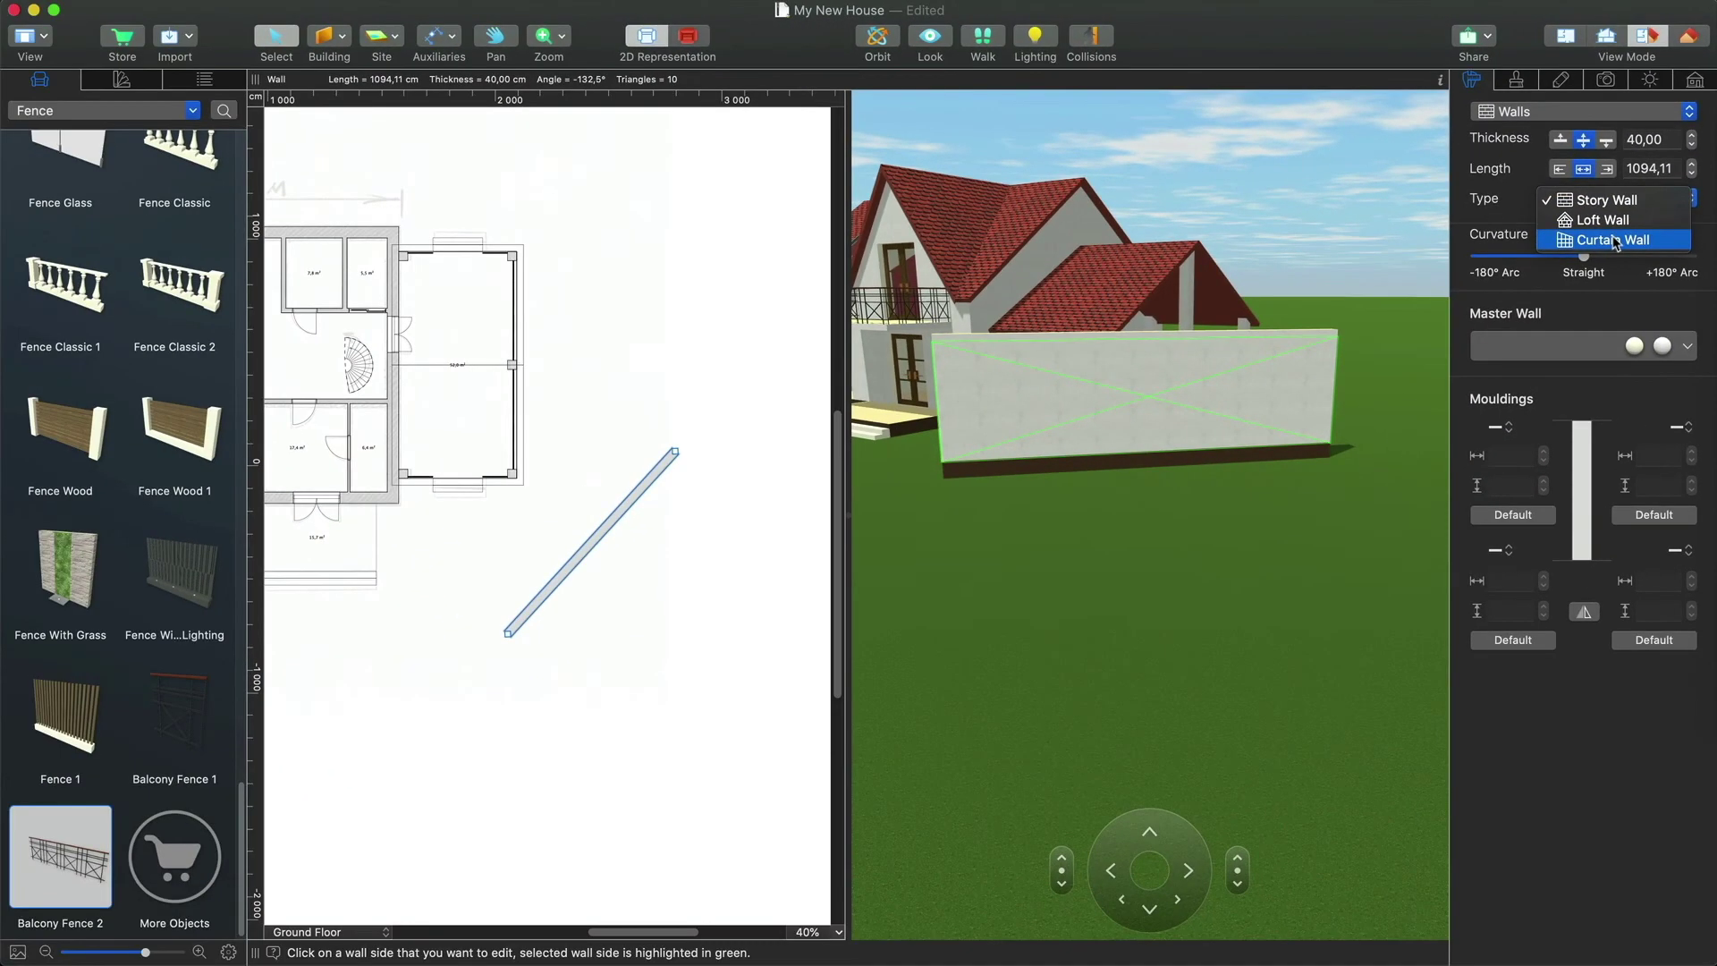
left_click(1553, 376)
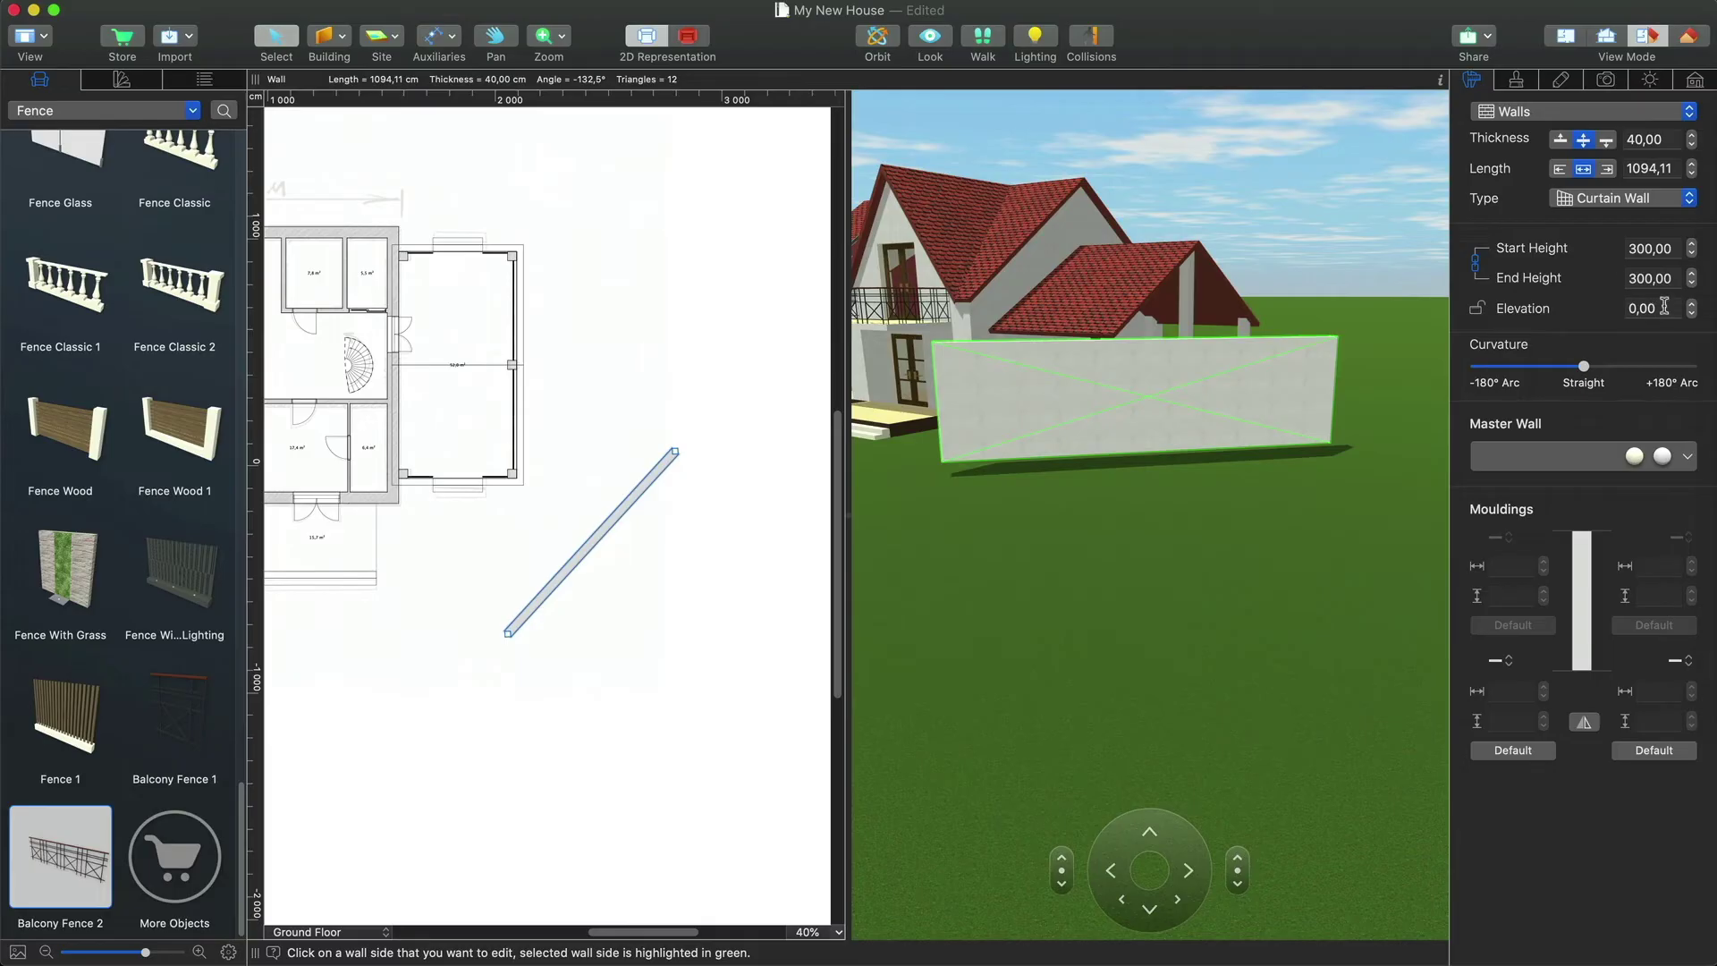
left_click(1642, 307)
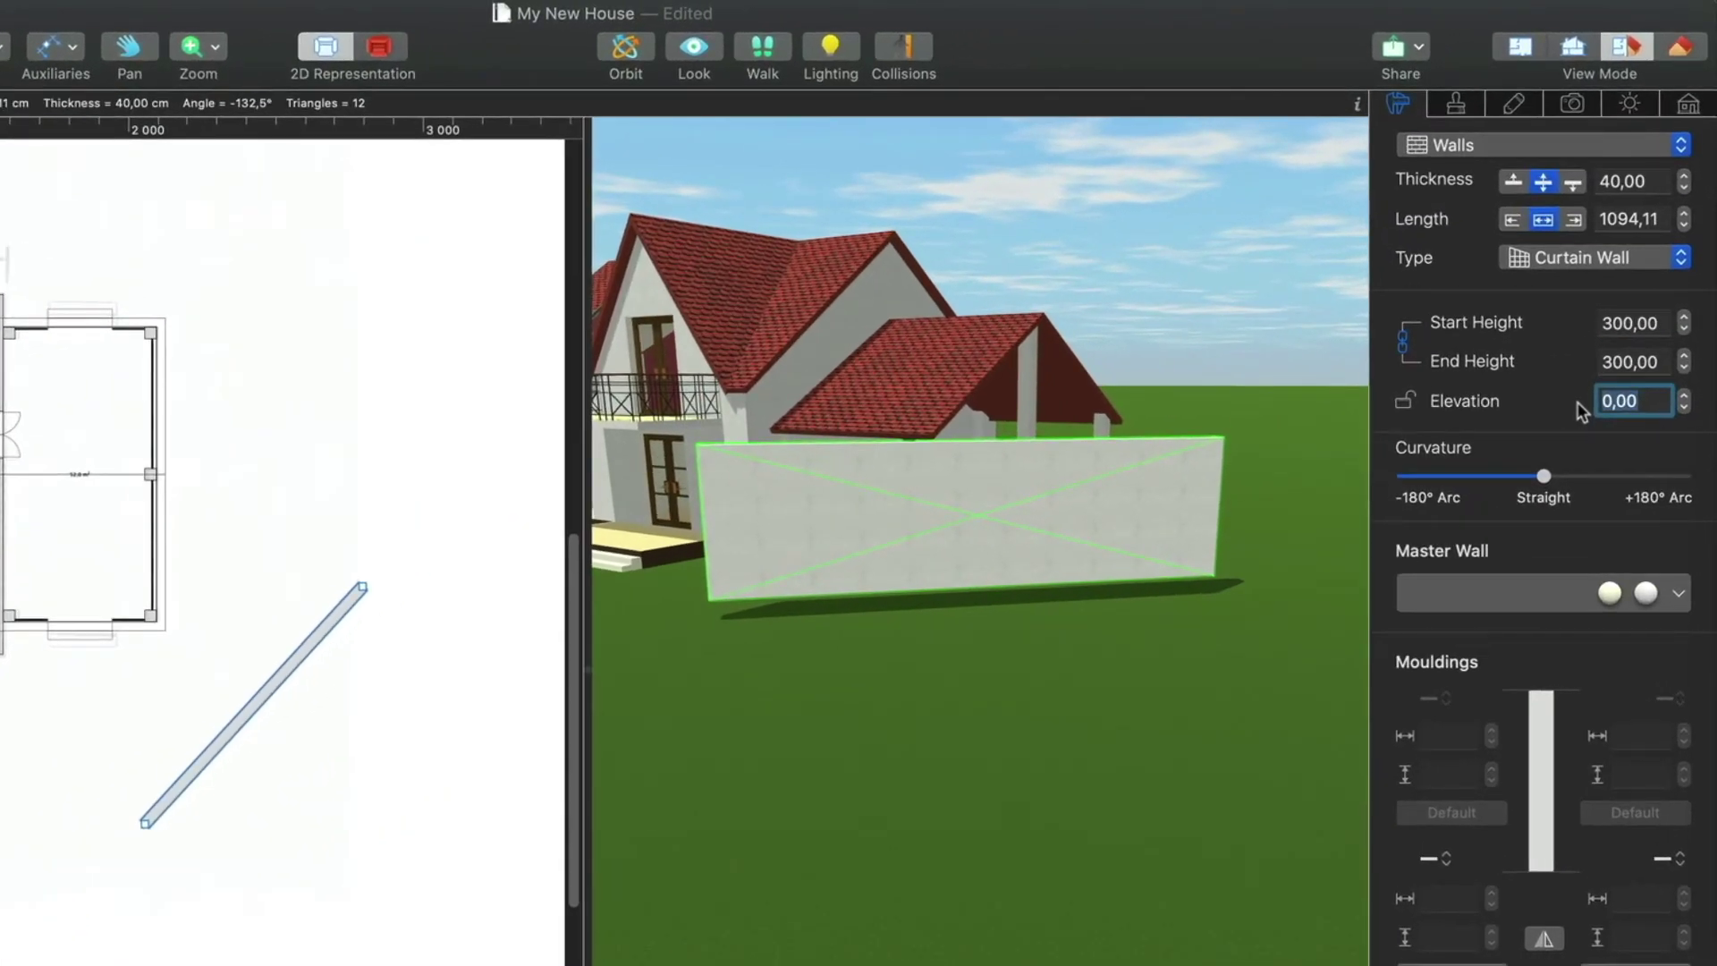
type("-45")
key("Return")
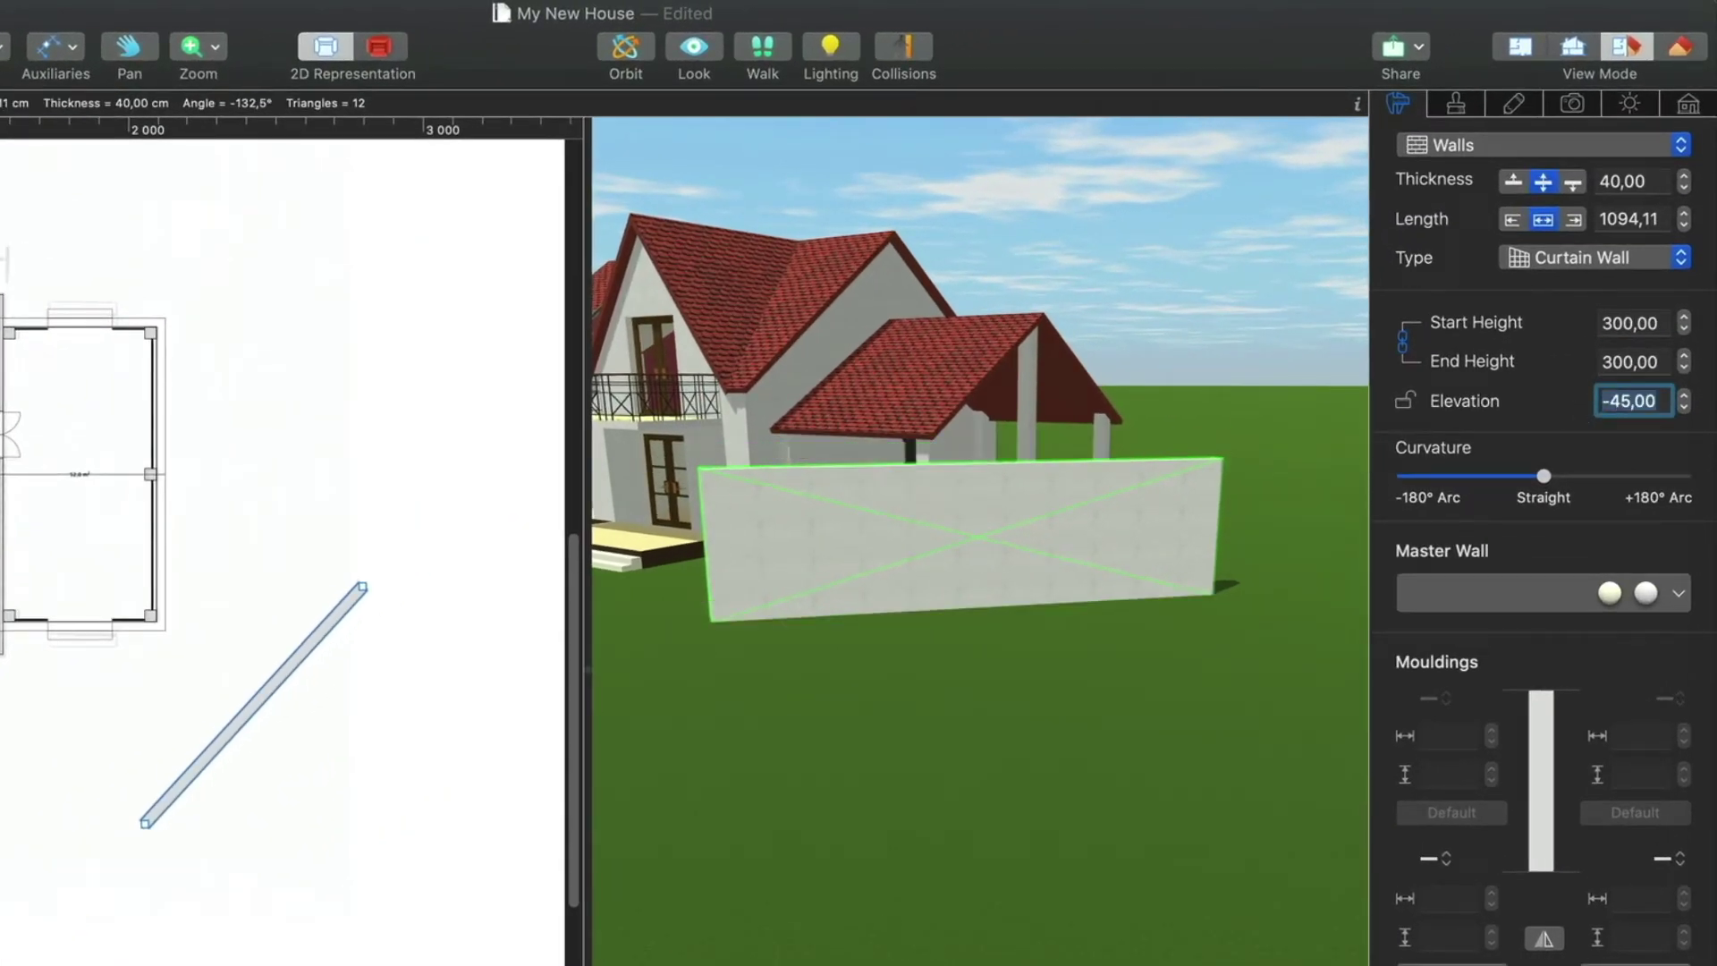
- Unlink the curtain wall's start and end heights, setting the end height to 227 cm and the start height to 381 cm
left_click(1403, 342)
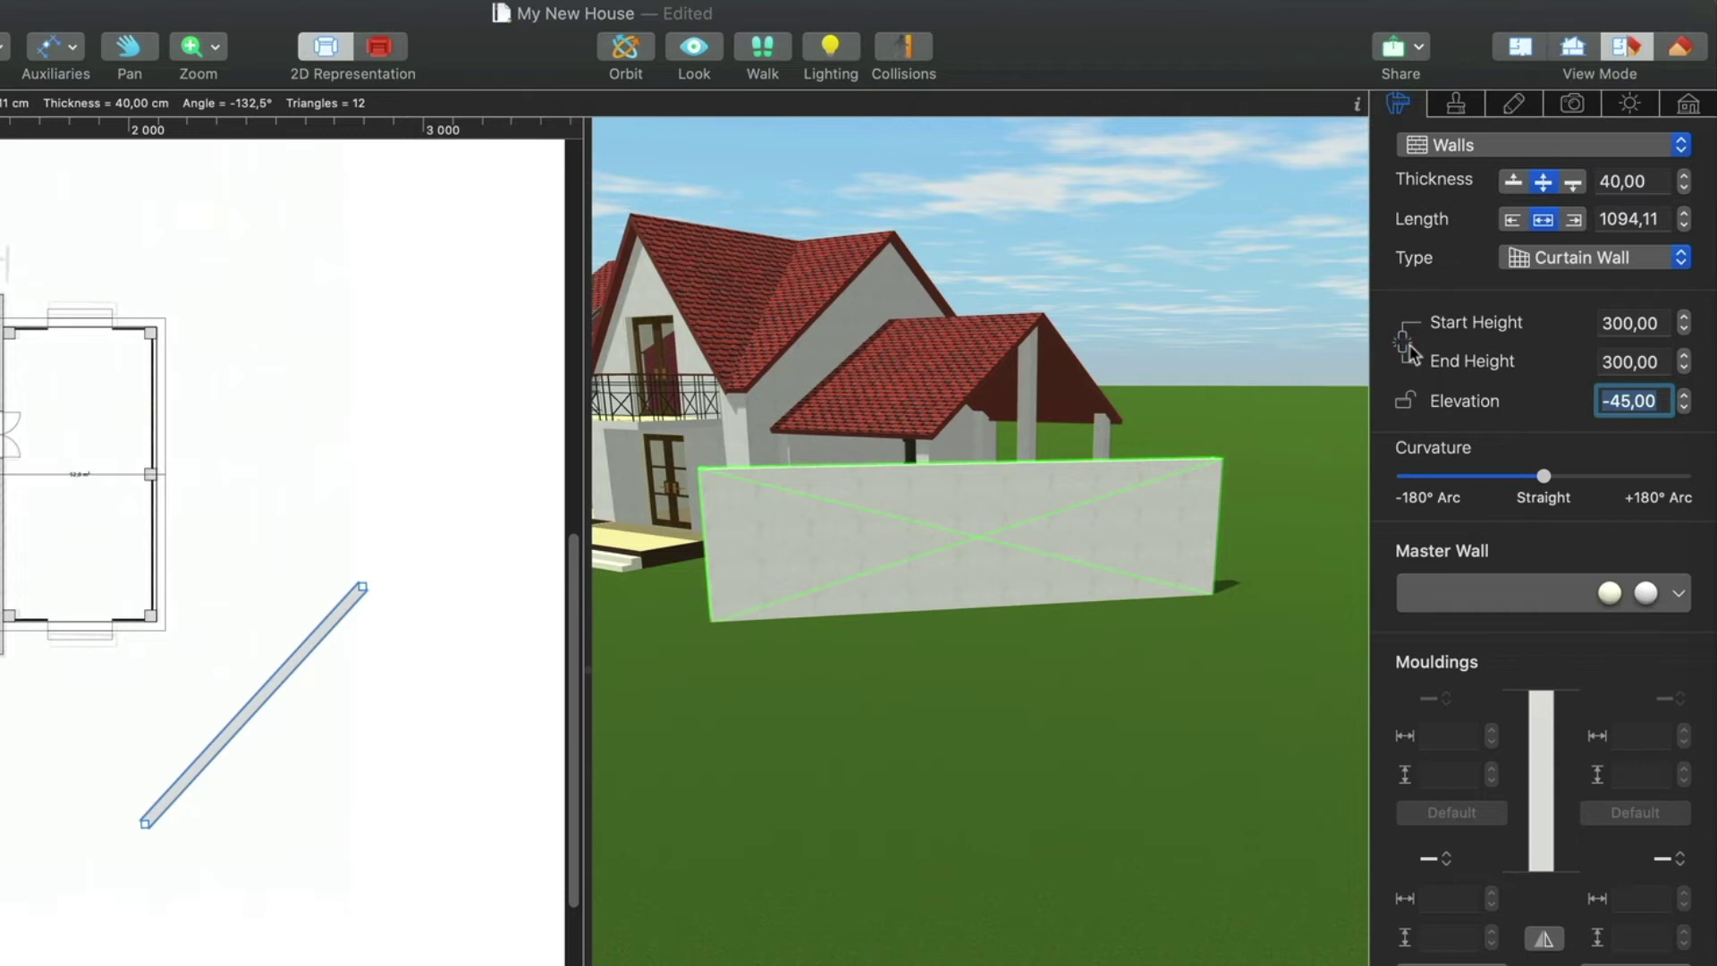
left_click(1684, 368)
left_click_drag(1689, 369, 1685, 319)
left_click(1686, 320)
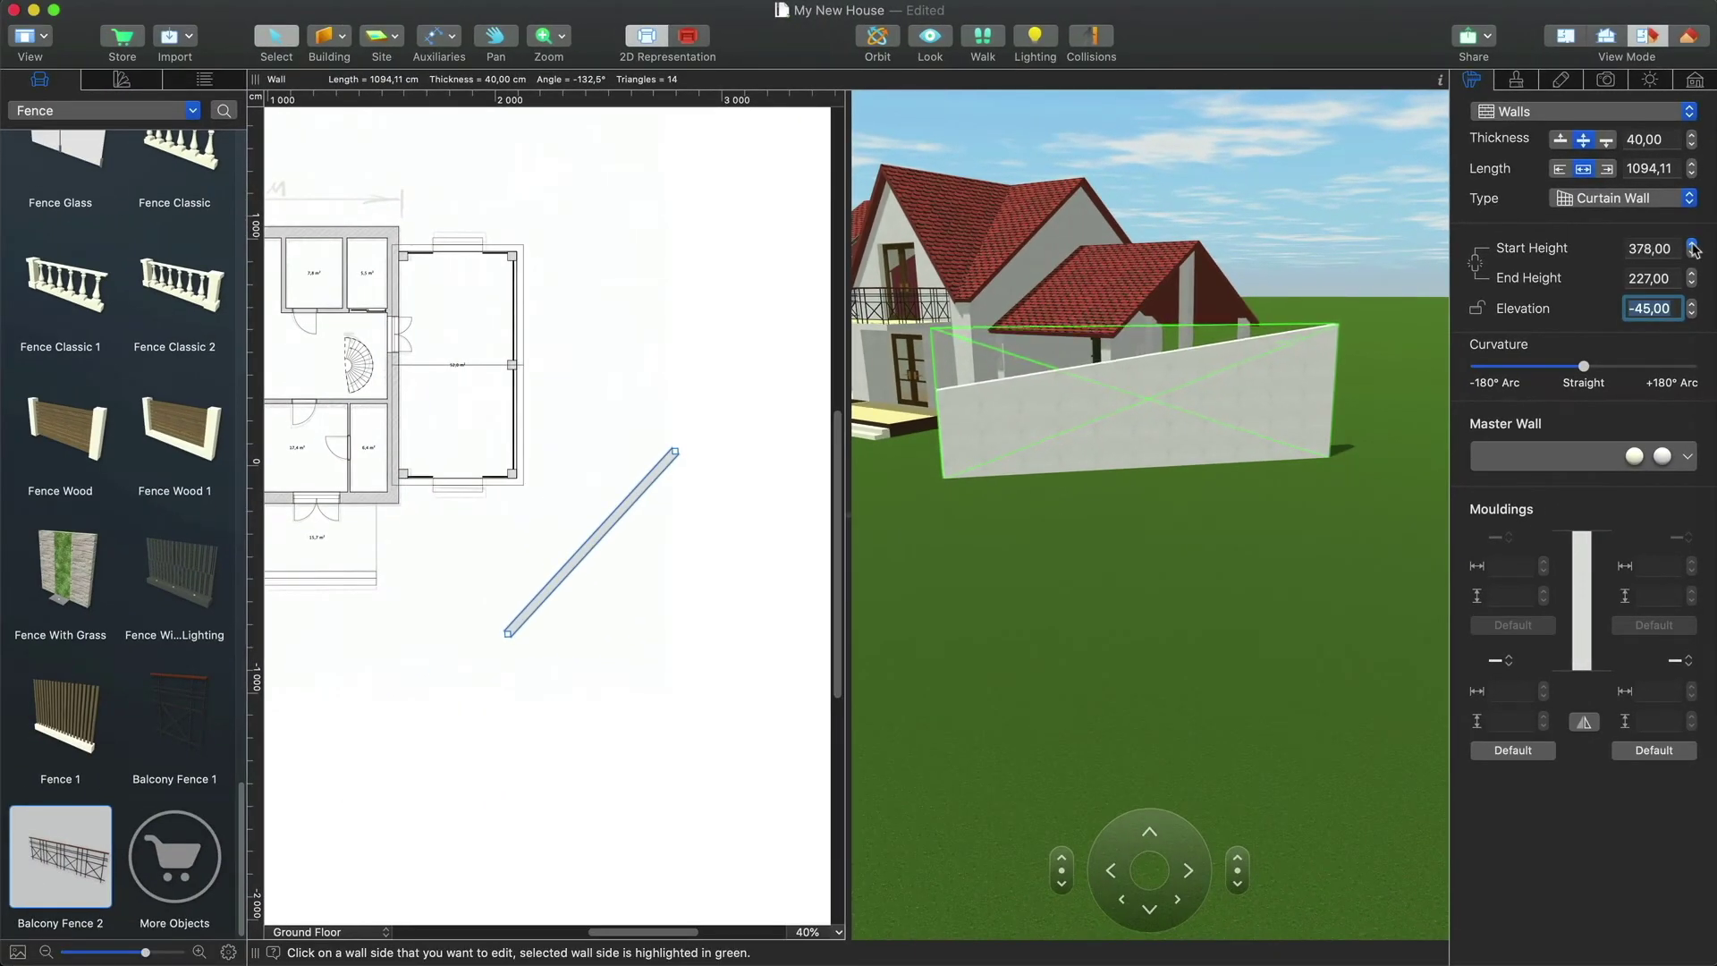
left_click_drag(1693, 247, 1693, 248)
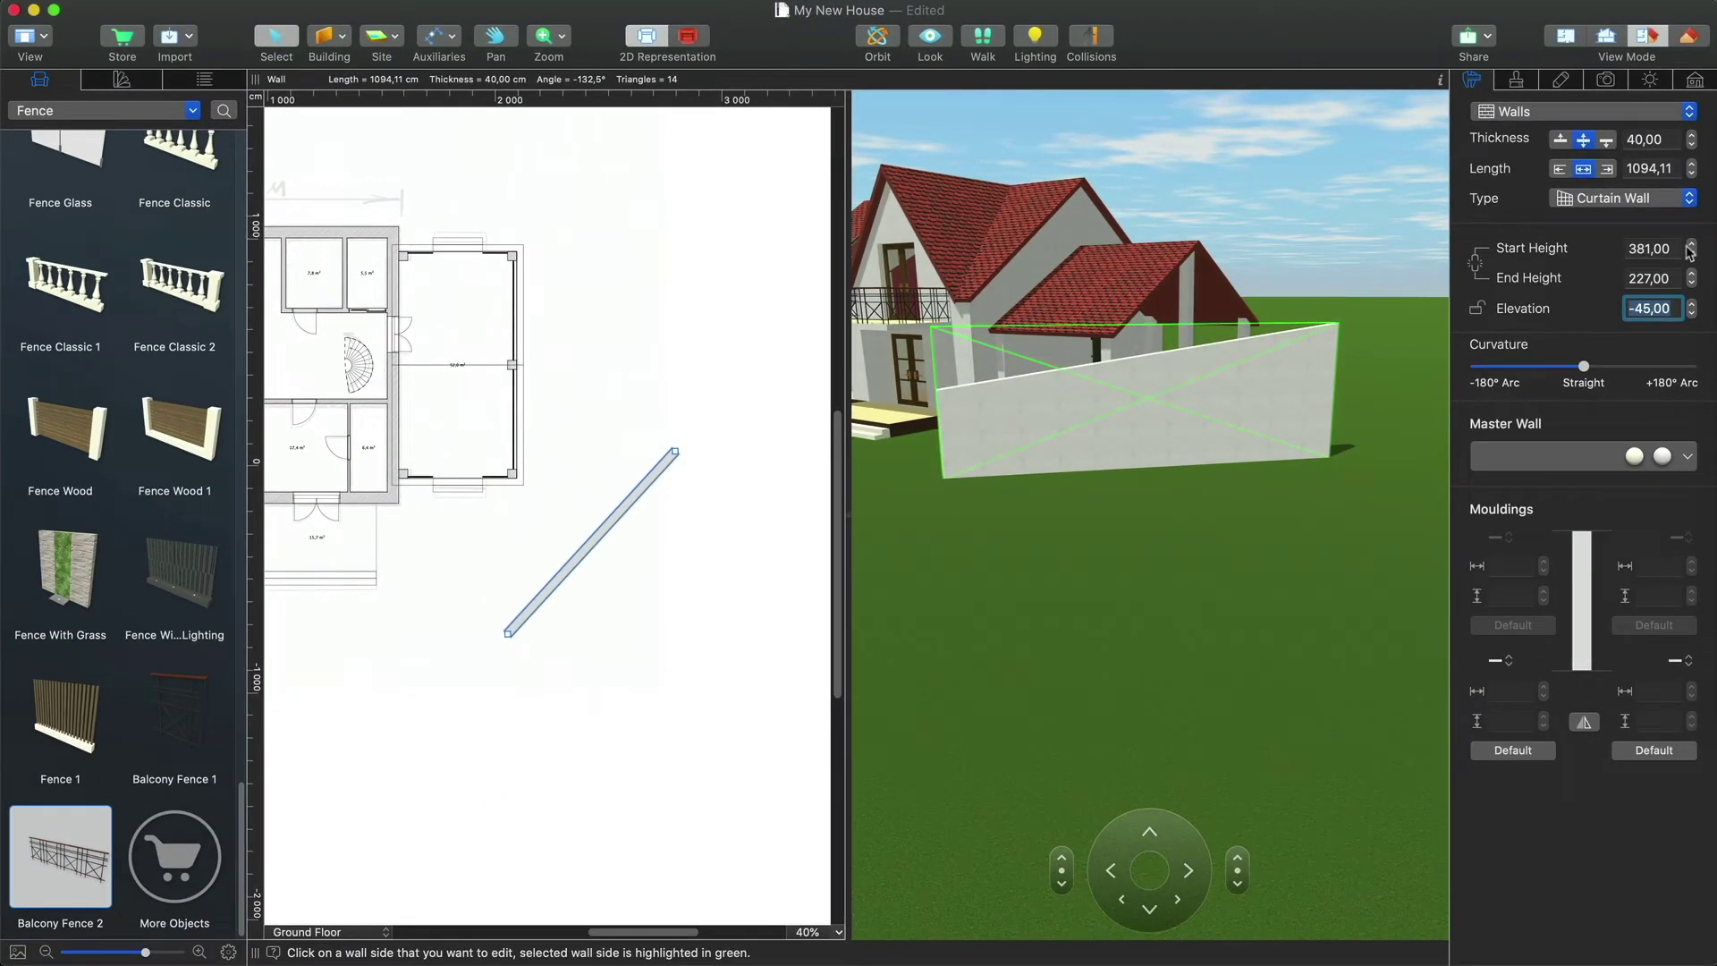
- Convert the sloped curtain wall into an arc wall bulging strongly away from the house, with reduced segmentation
right_click(600, 532)
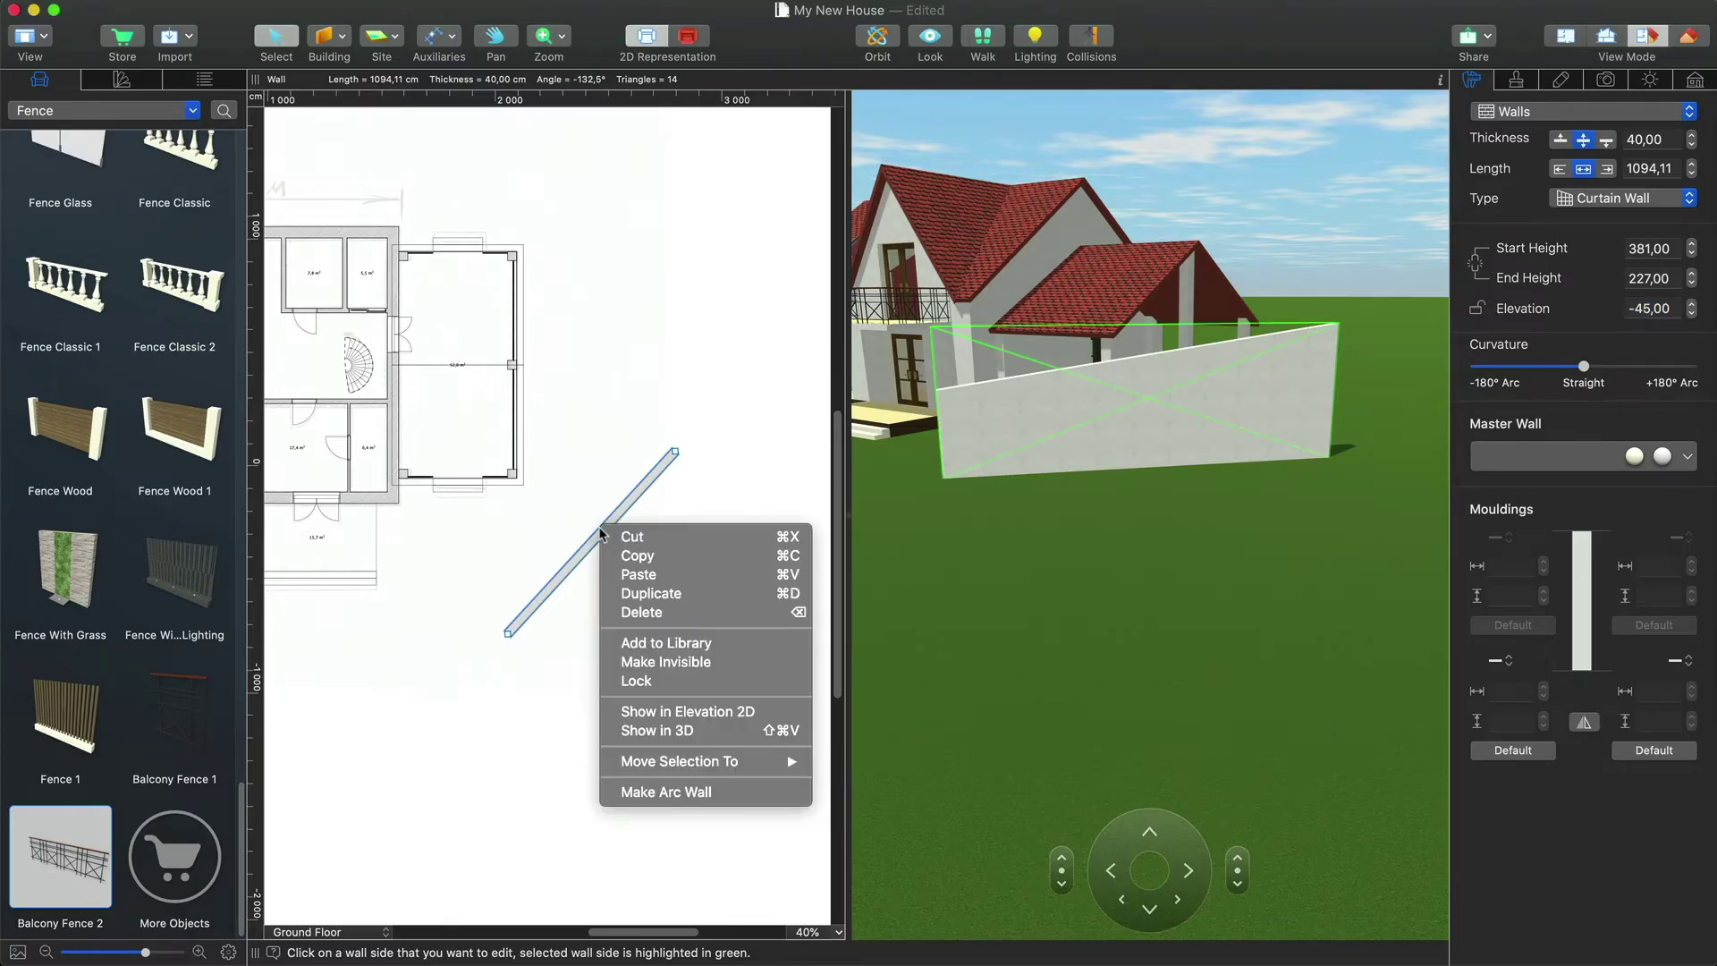
left_click(670, 792)
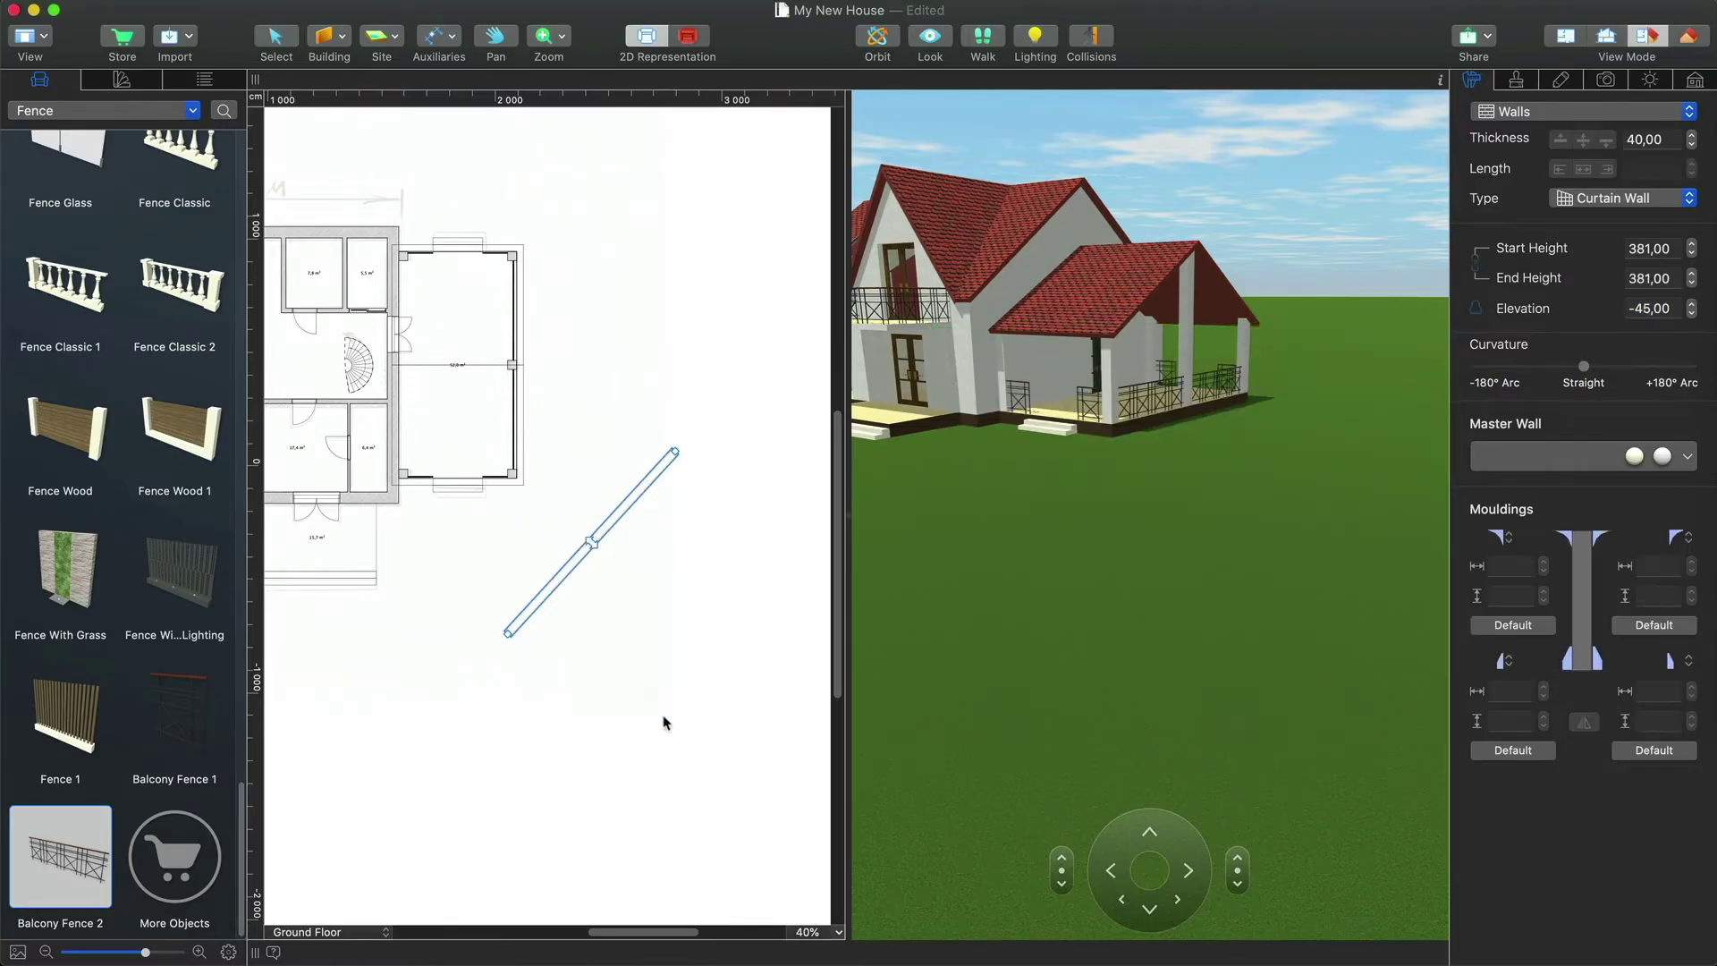
left_click_drag(589, 539, 675, 613)
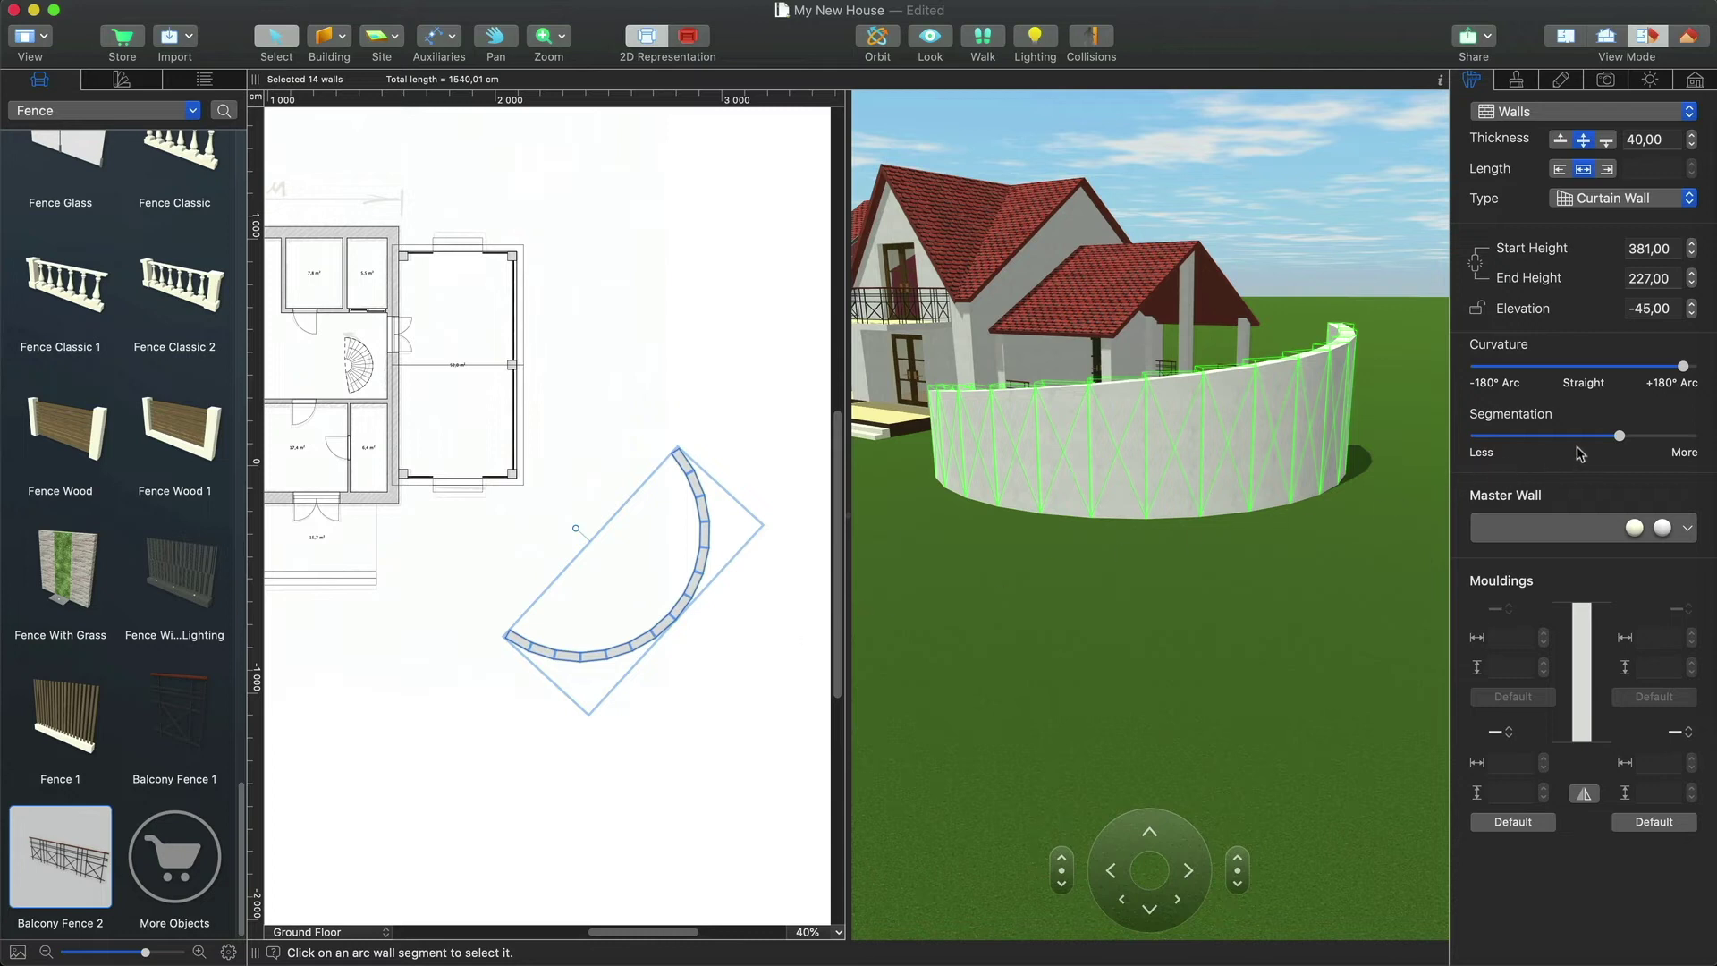
left_click_drag(1621, 439, 1507, 439)
left_click(1388, 524)
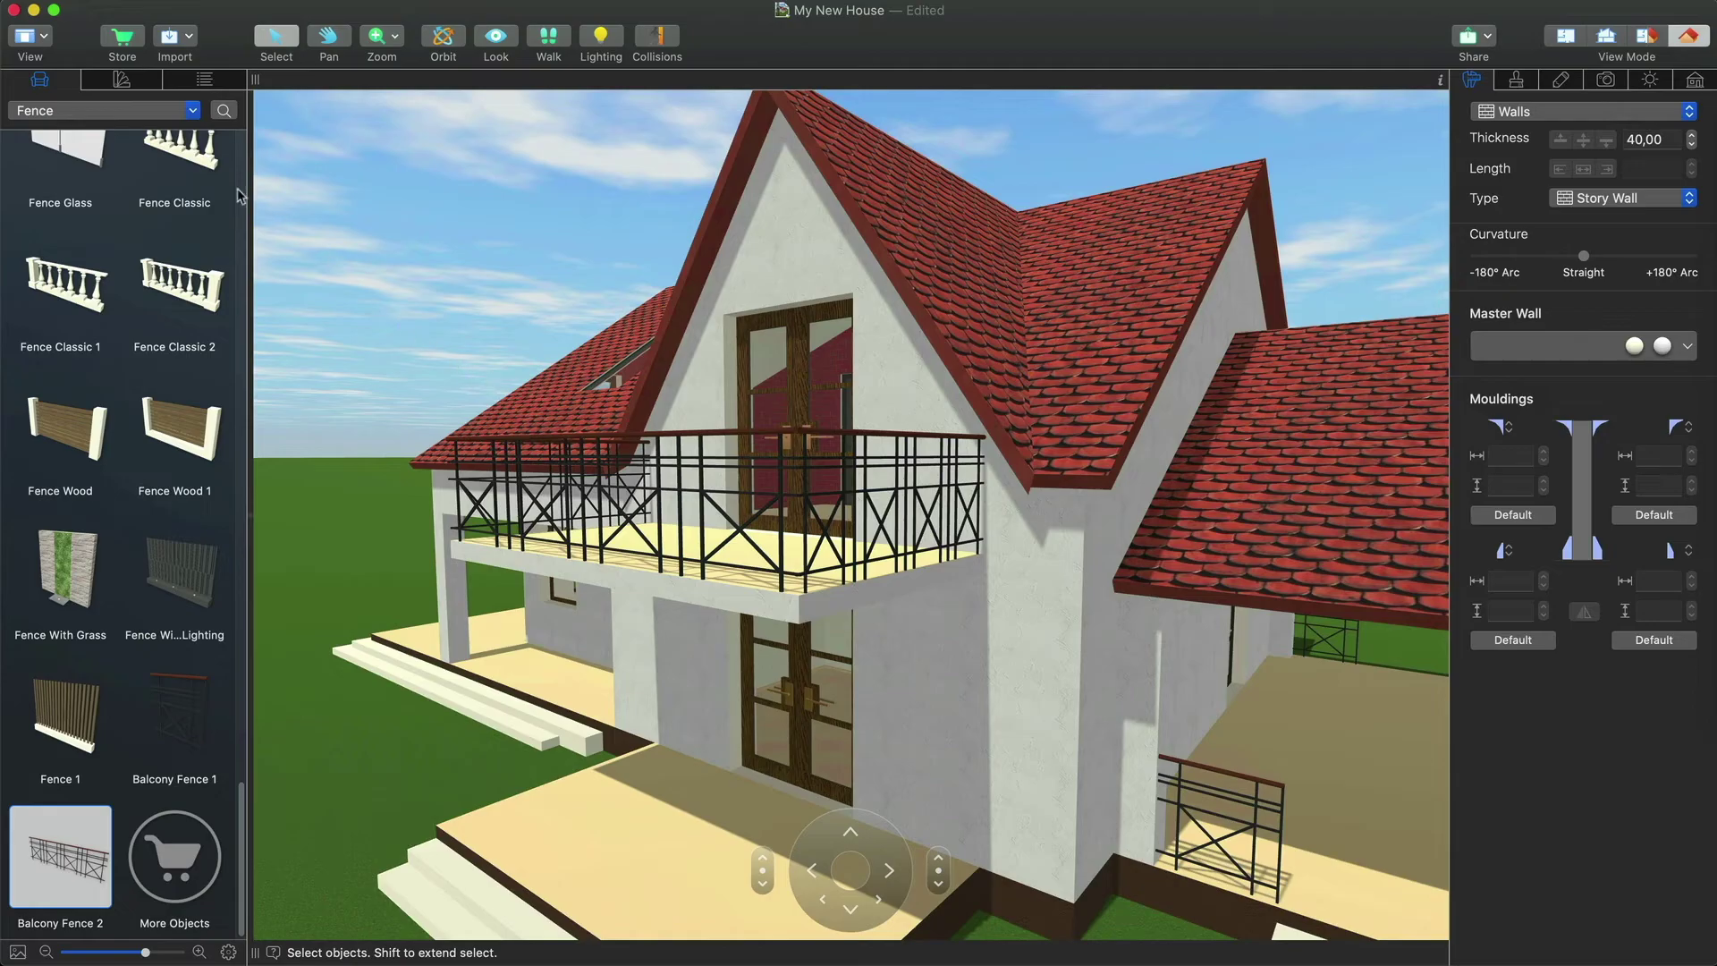
- Apply the Wood Planks 8 material from the Wood category to the exterior of the gable wall behind the balcony
left_click(123, 80)
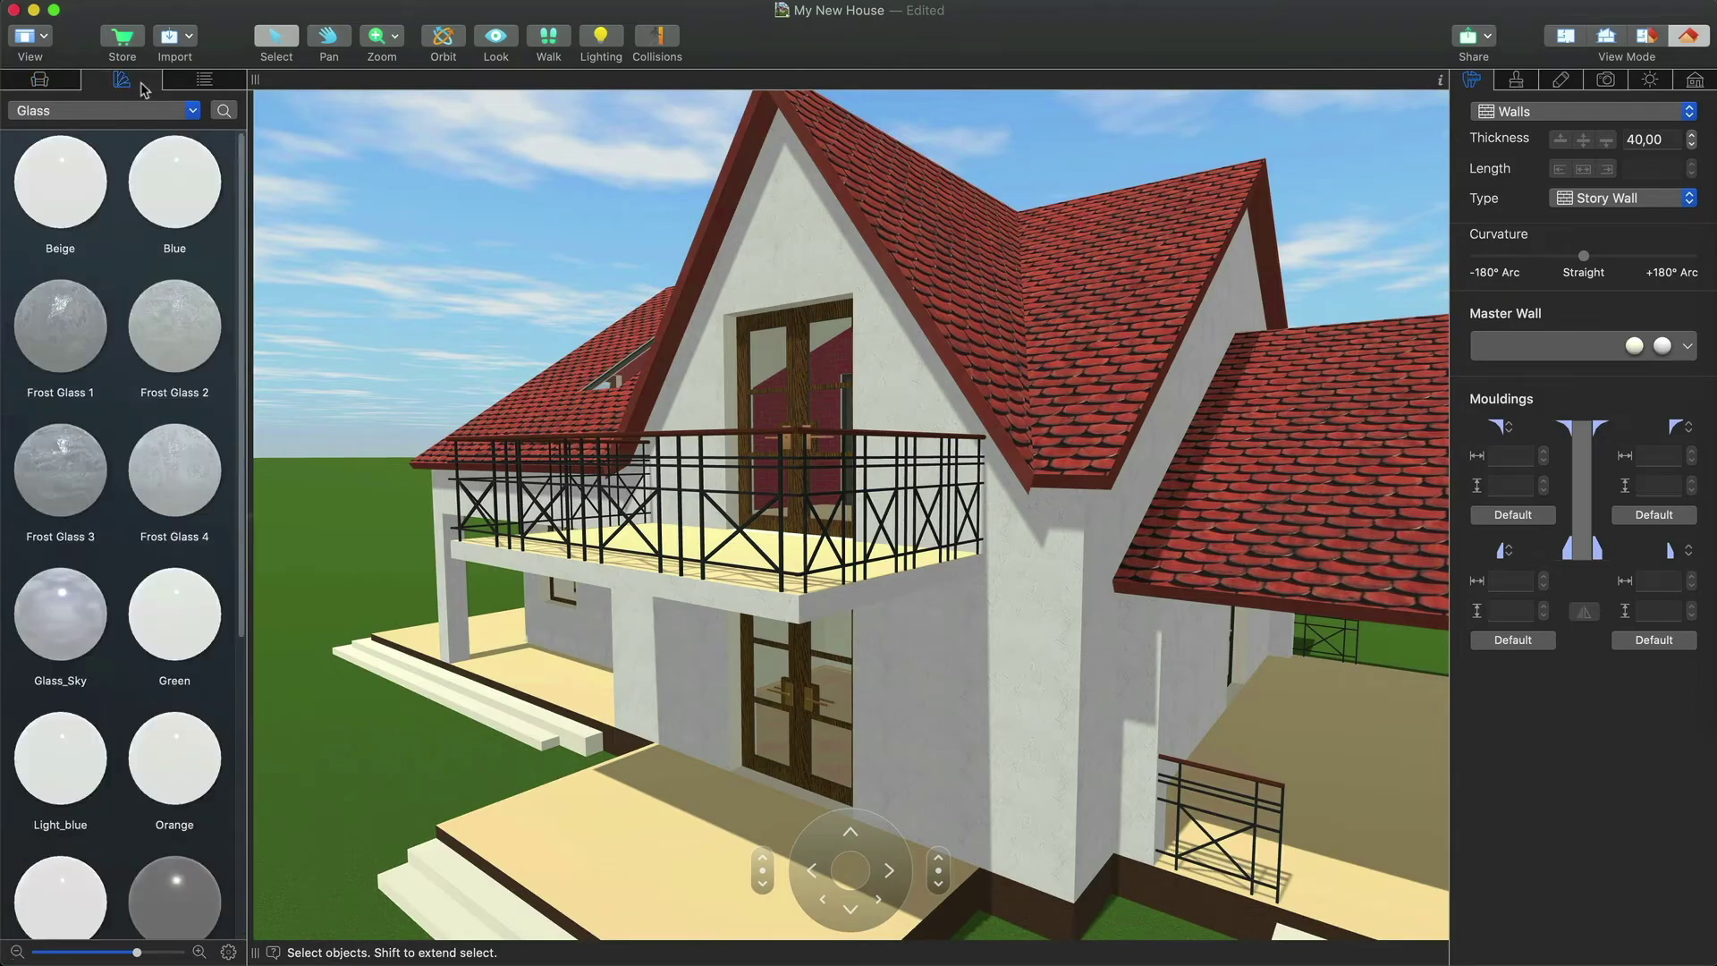
left_click(193, 110)
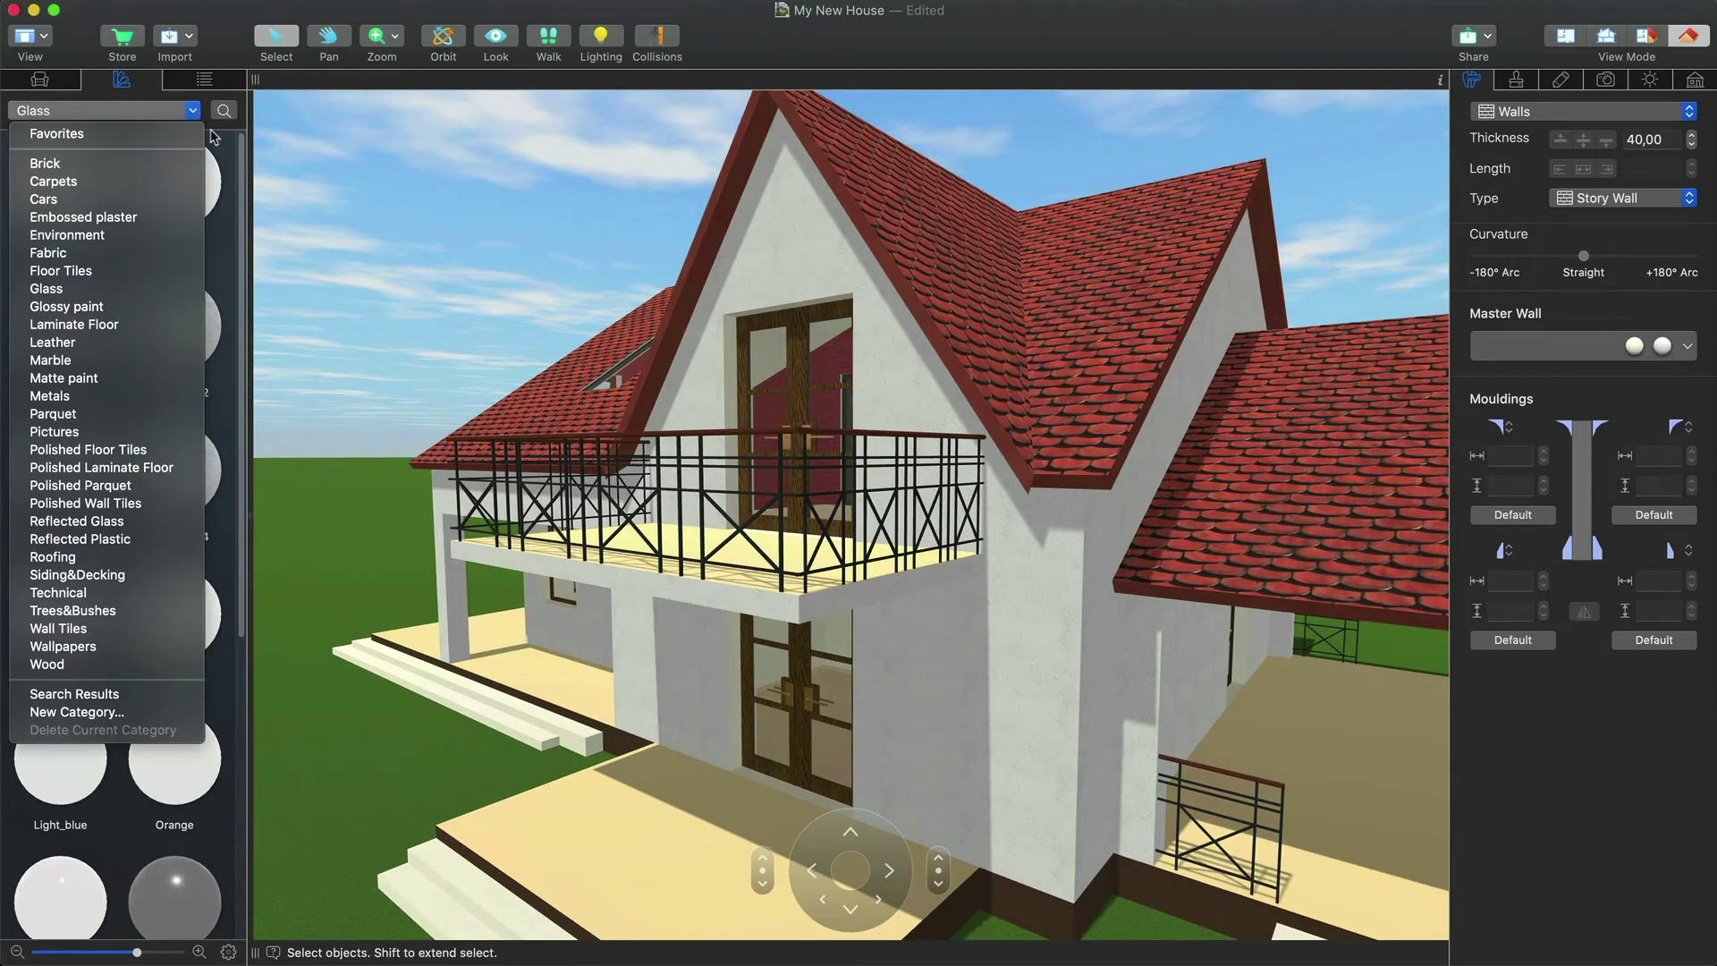
left_click(134, 663)
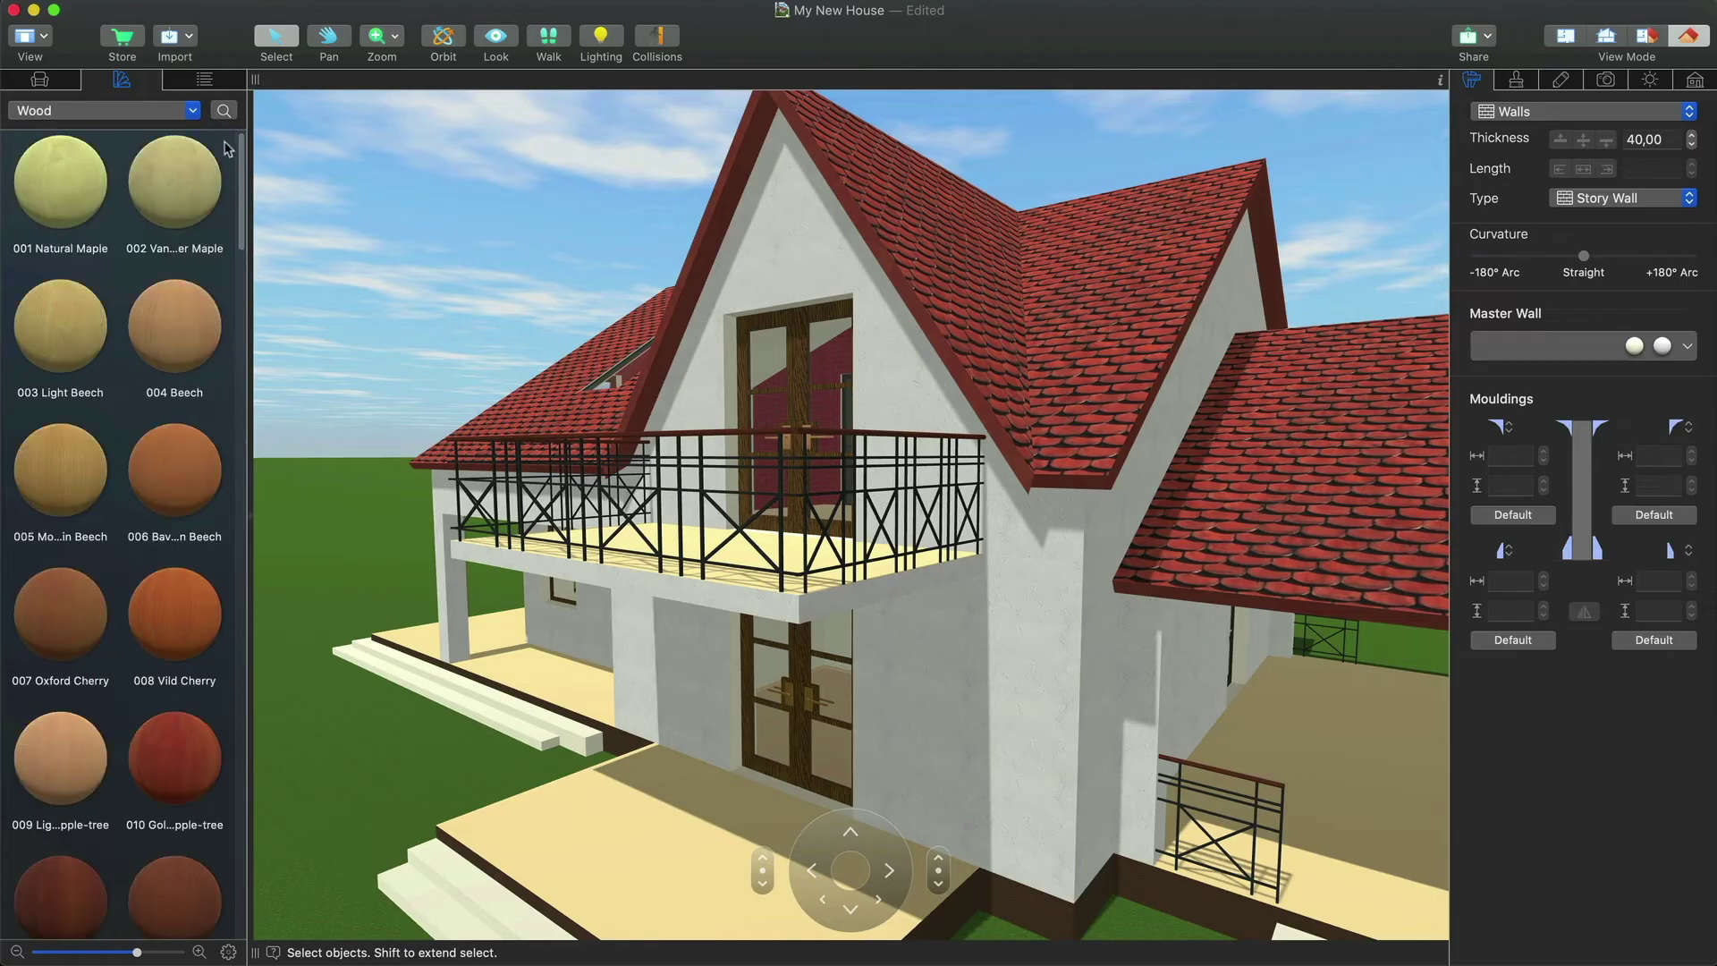
left_click_drag(239, 152, 266, 718)
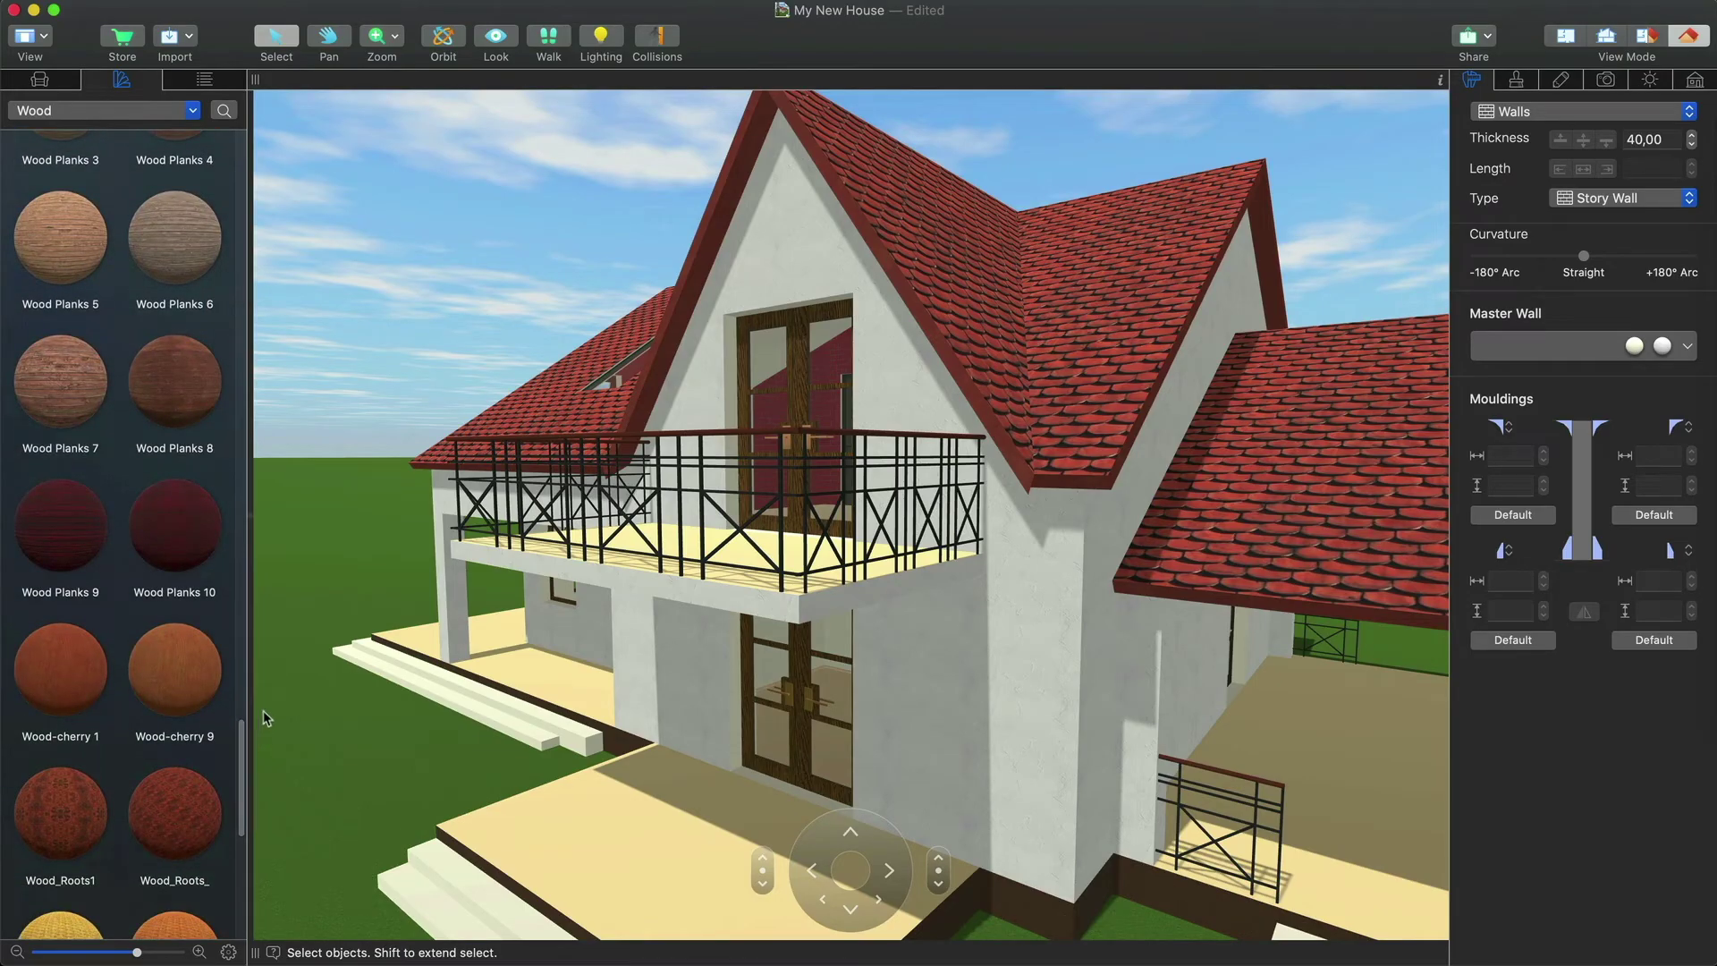
left_click_drag(192, 393, 890, 393)
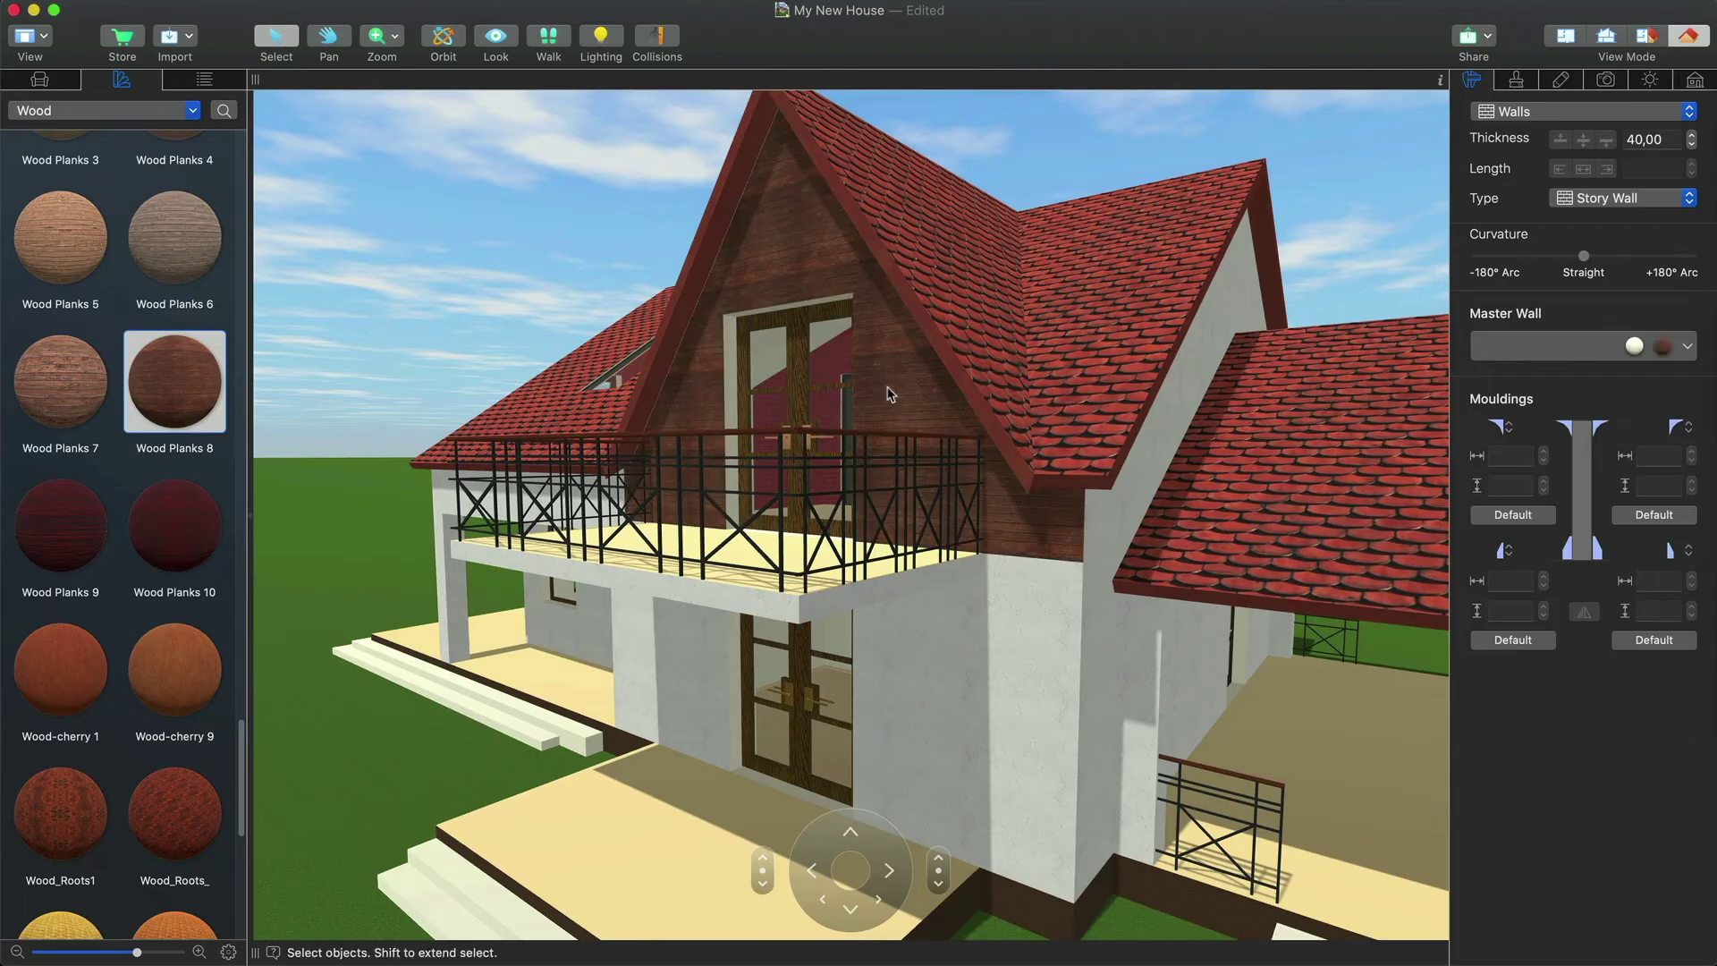
- Copy the gable wall's Wood Planks 8 material onto the slab edge below the upper walls and around the balcony
left_click(903, 401)
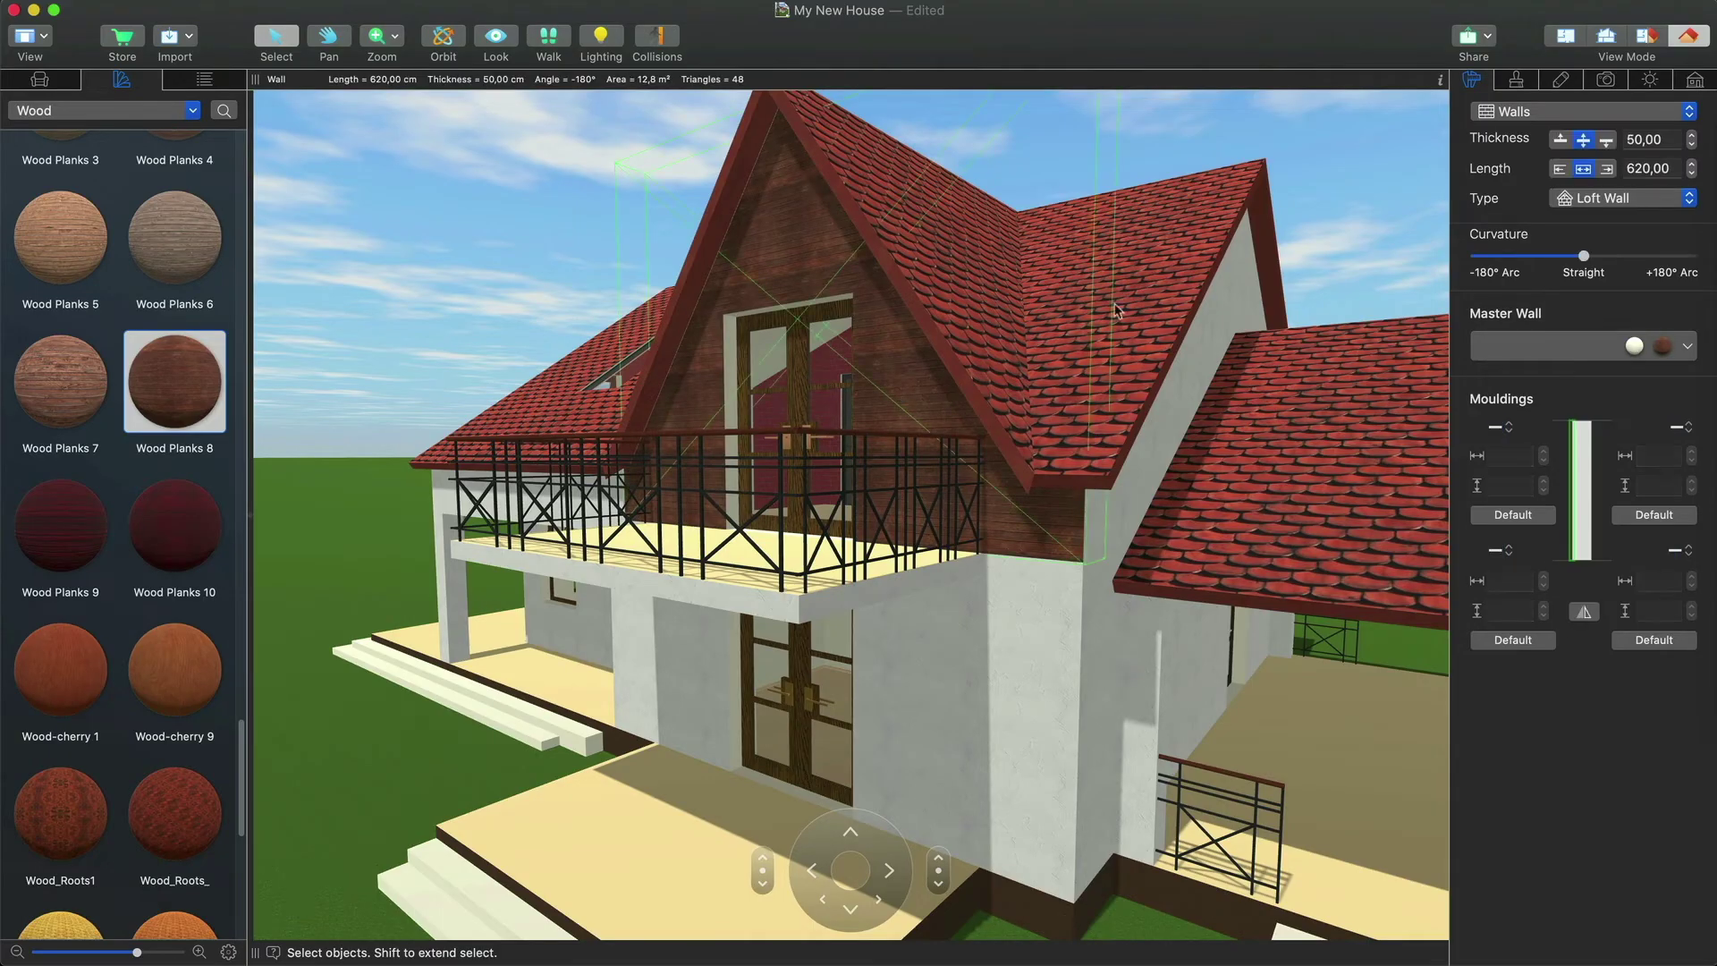
left_click(1513, 79)
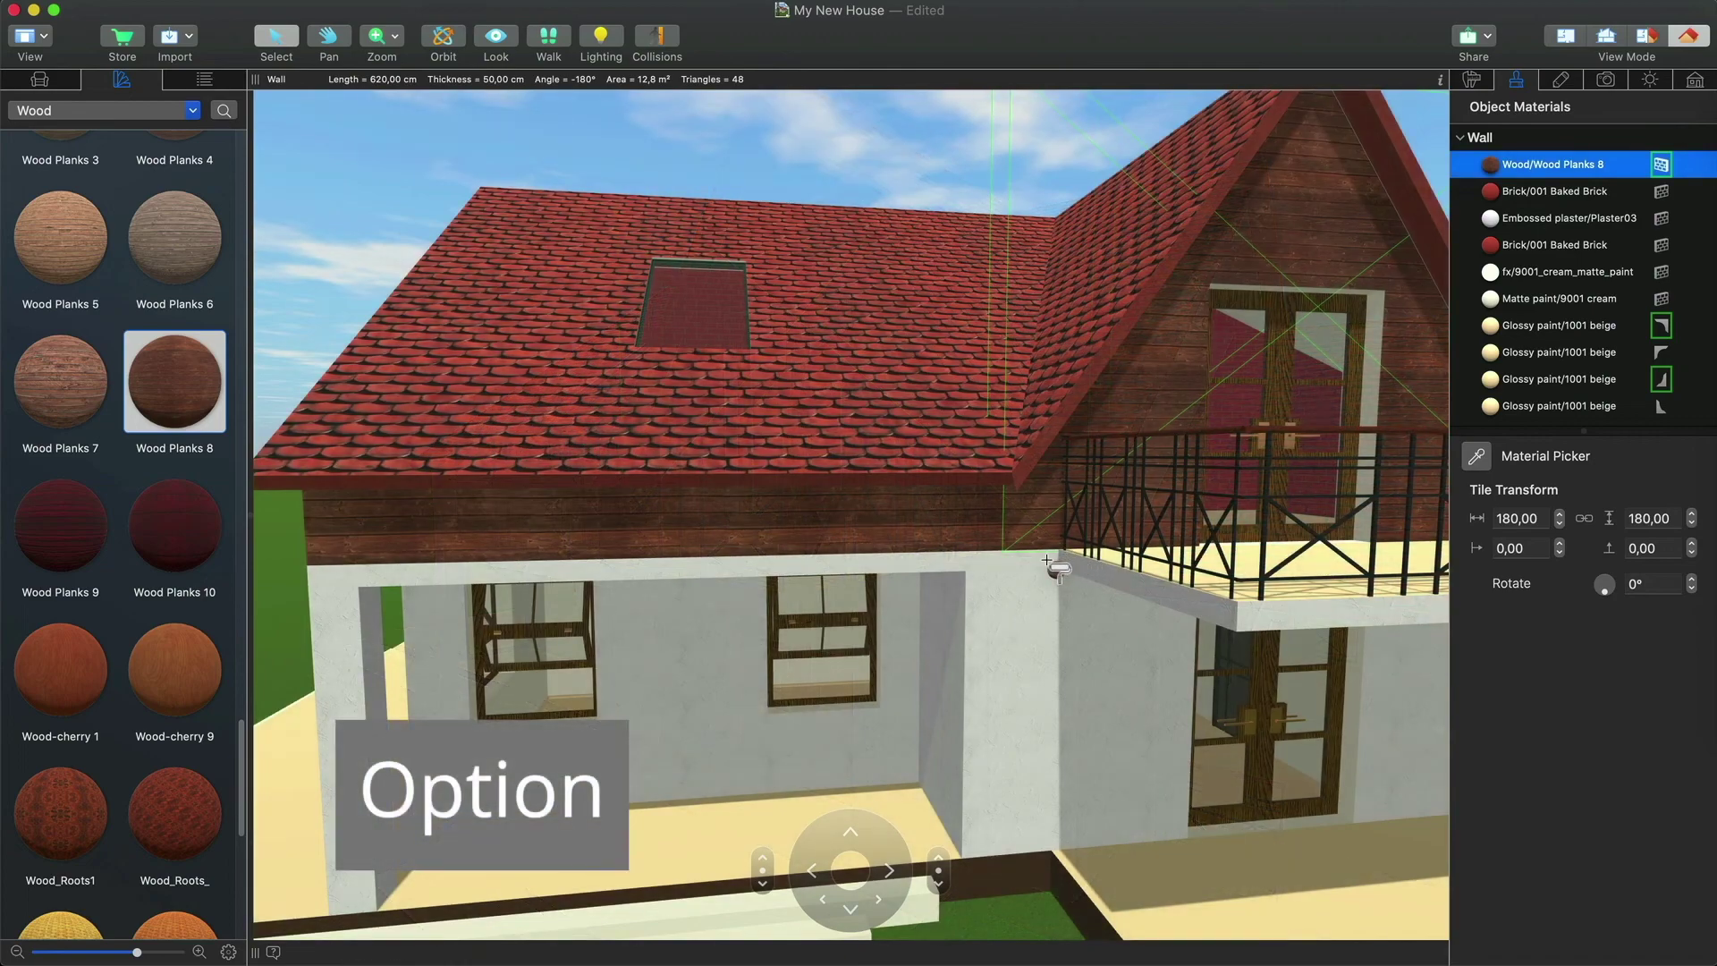
scroll(1057, 559, "up", 3, "alt")
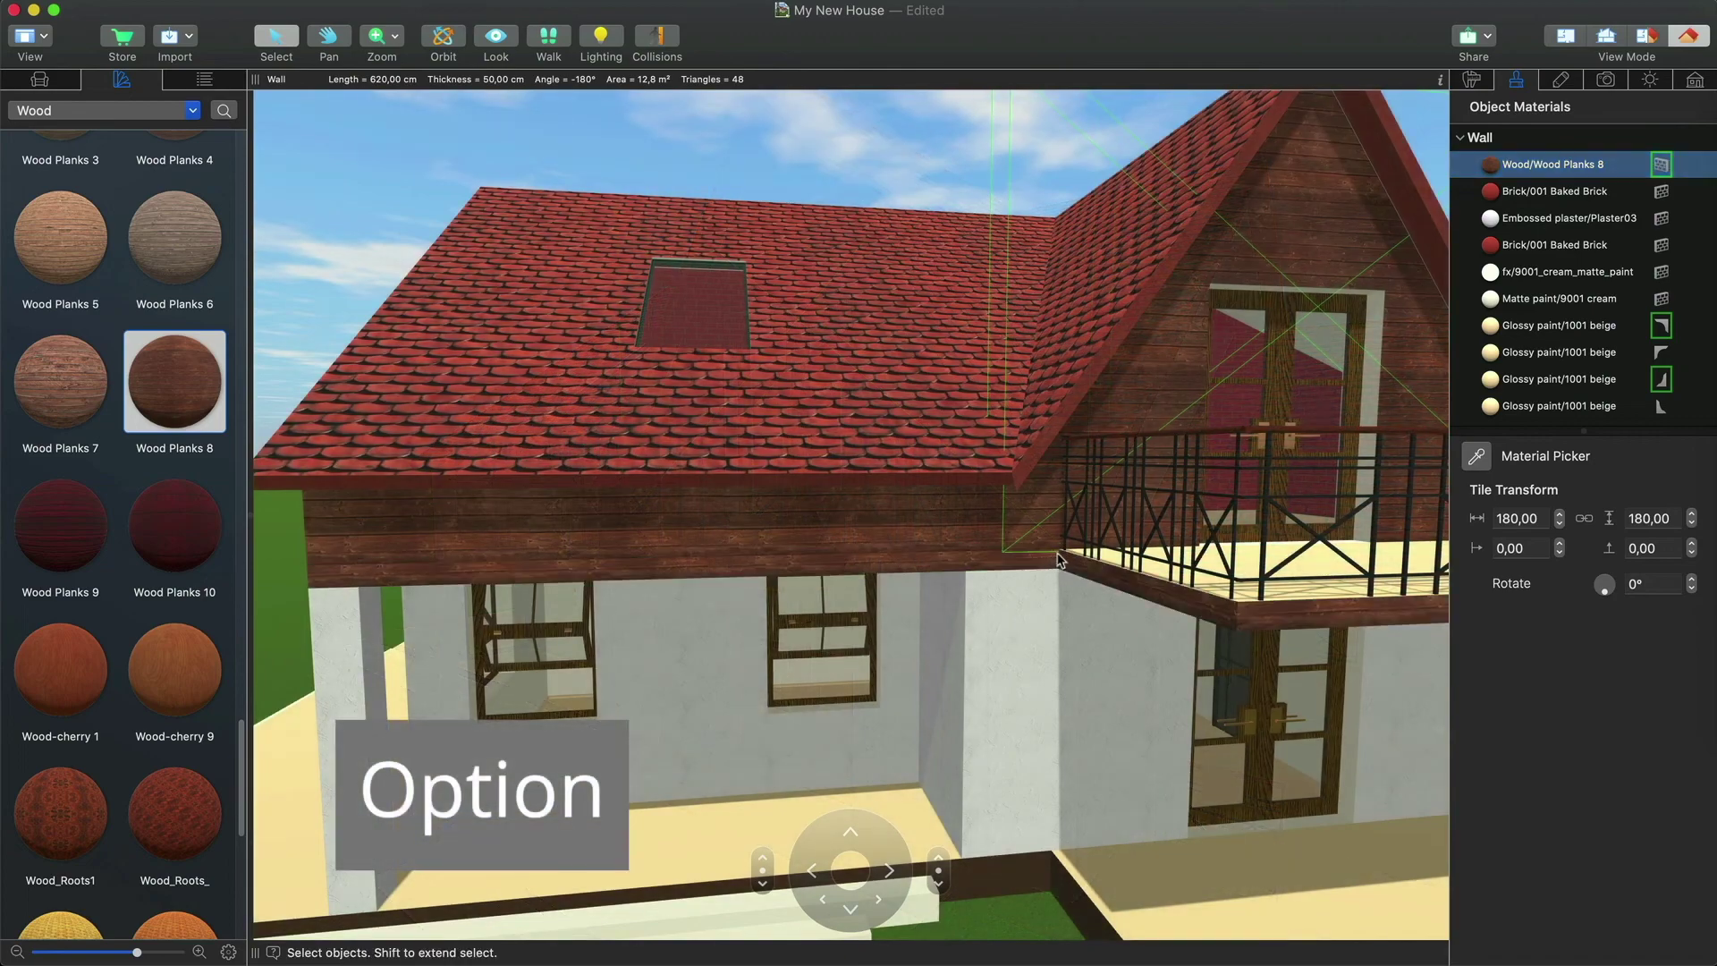
scroll(1058, 559, "left", 10, "alt")
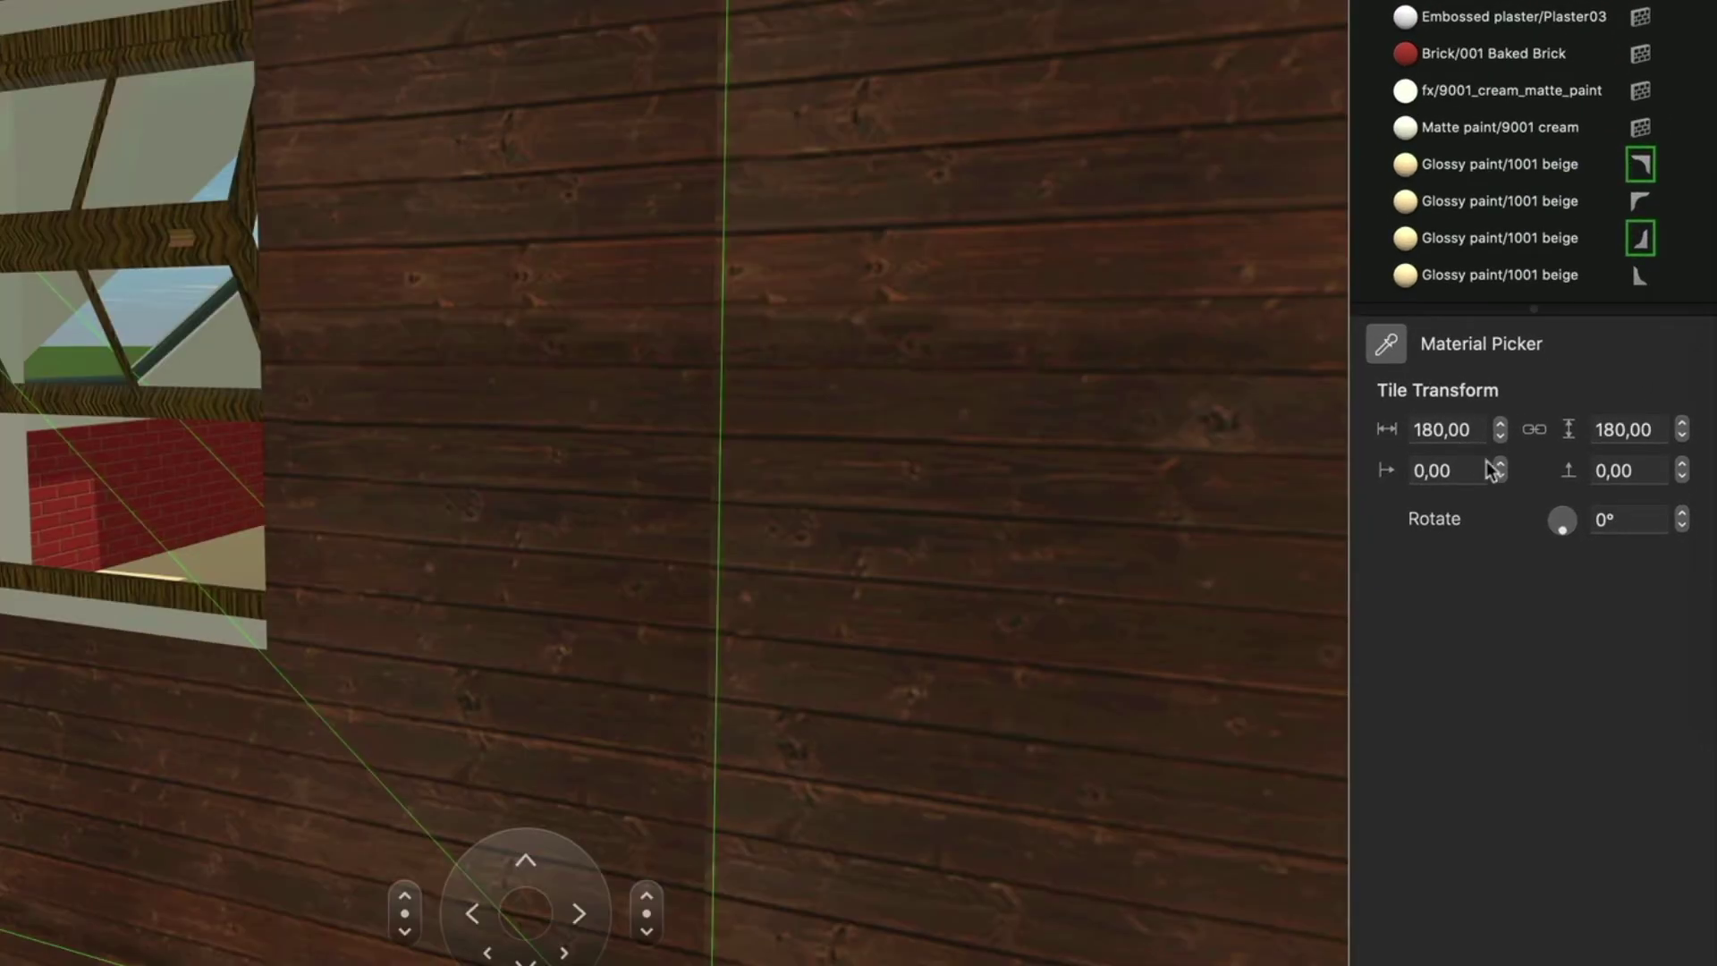
- Shift the plank texture horizontally by about 58 on the upper window wall so its pattern lines up with the adjoining wall
left_click(1539, 517)
left_click_drag(1503, 466, 1514, 483)
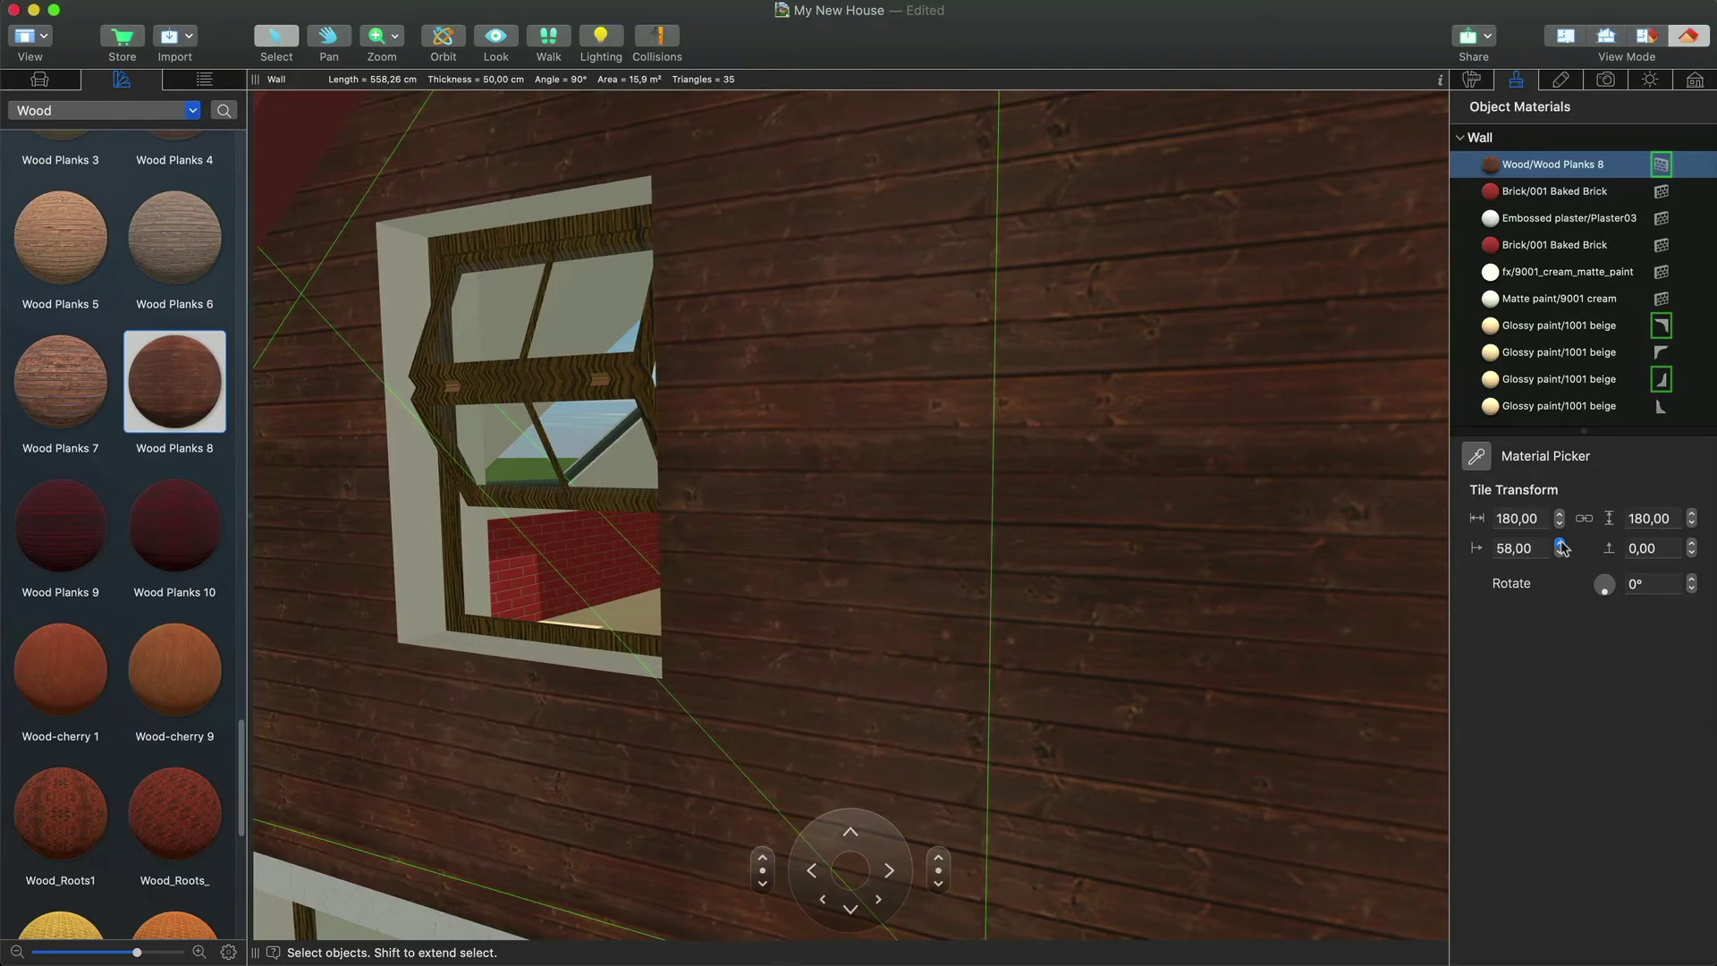
left_click_drag(1561, 545, 1560, 545)
left_click(1256, 545)
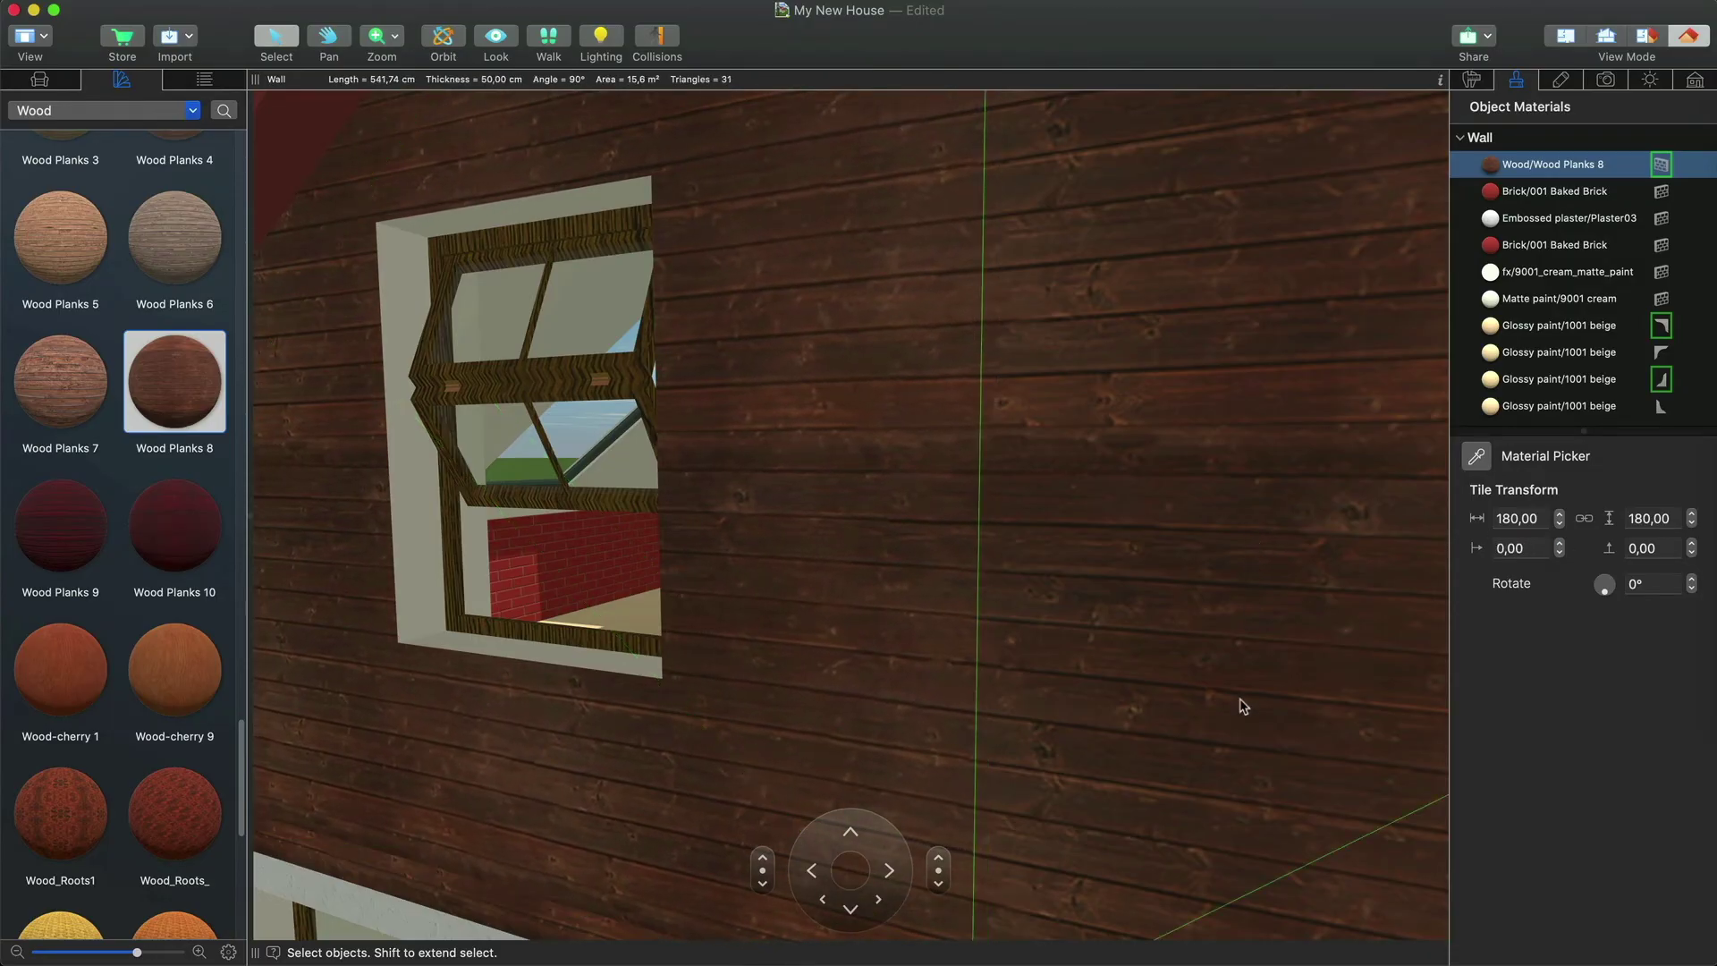
scroll(1243, 707, "left", 2)
key("Escape")
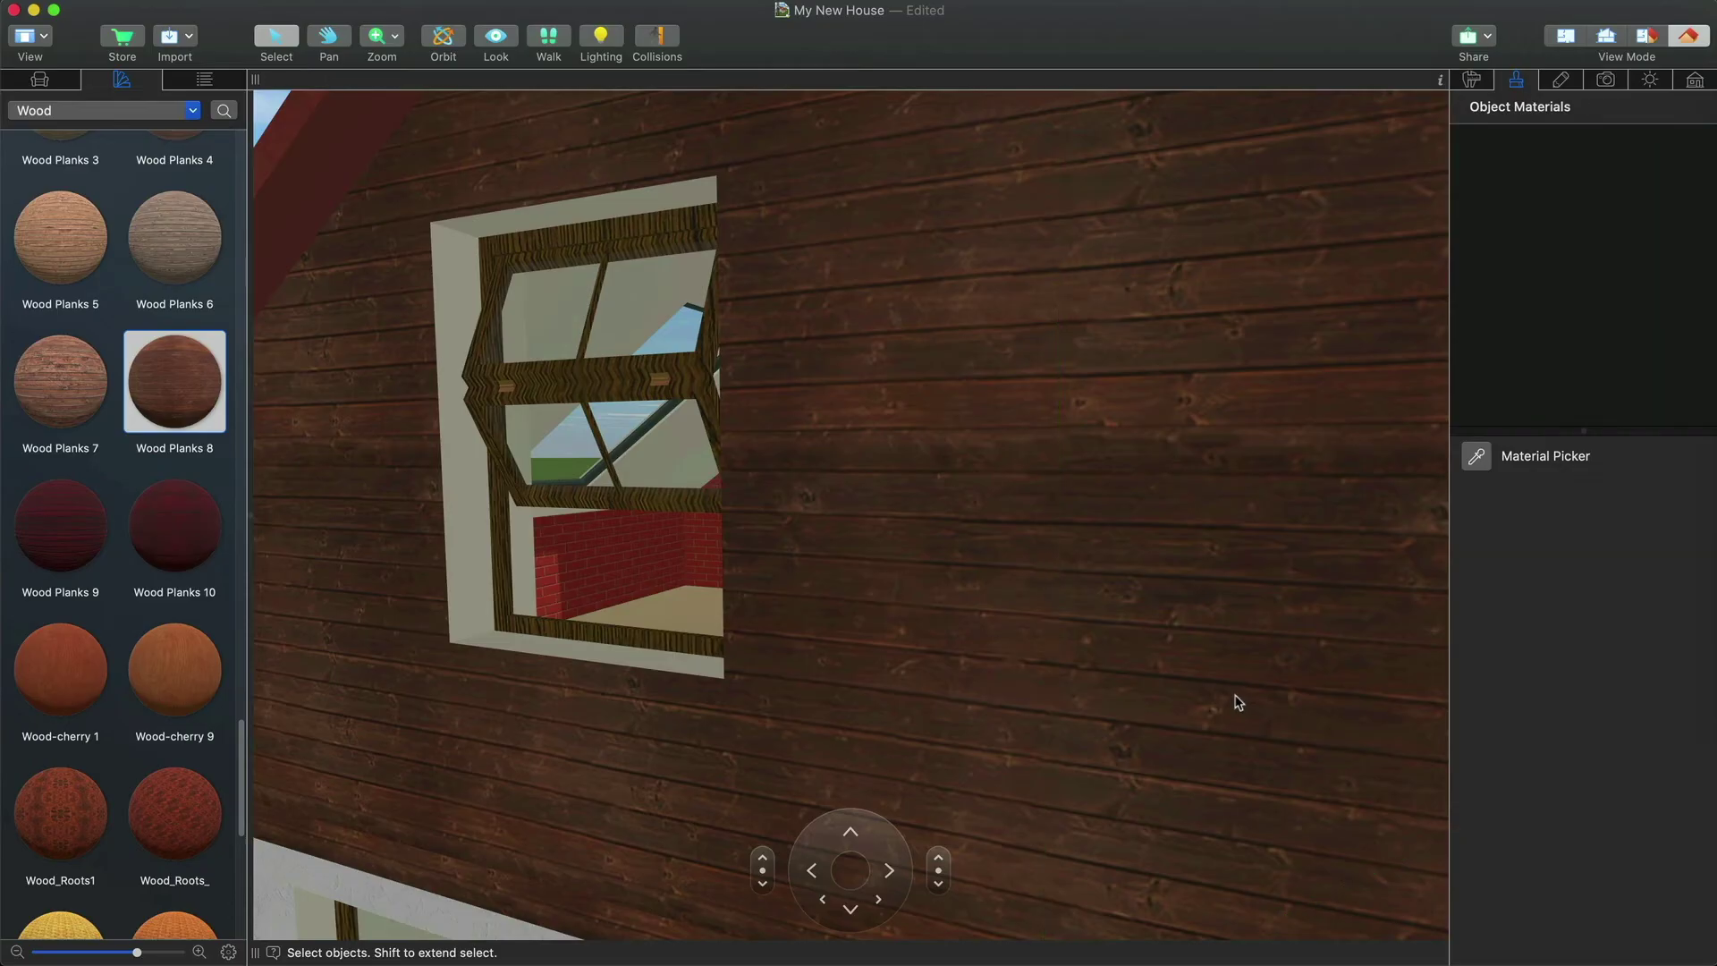
- Draw a rectangular wall panel about 921 cm wide and 21 cm high along the slab edge above the side terrace door
scroll(1236, 700, "down", 5)
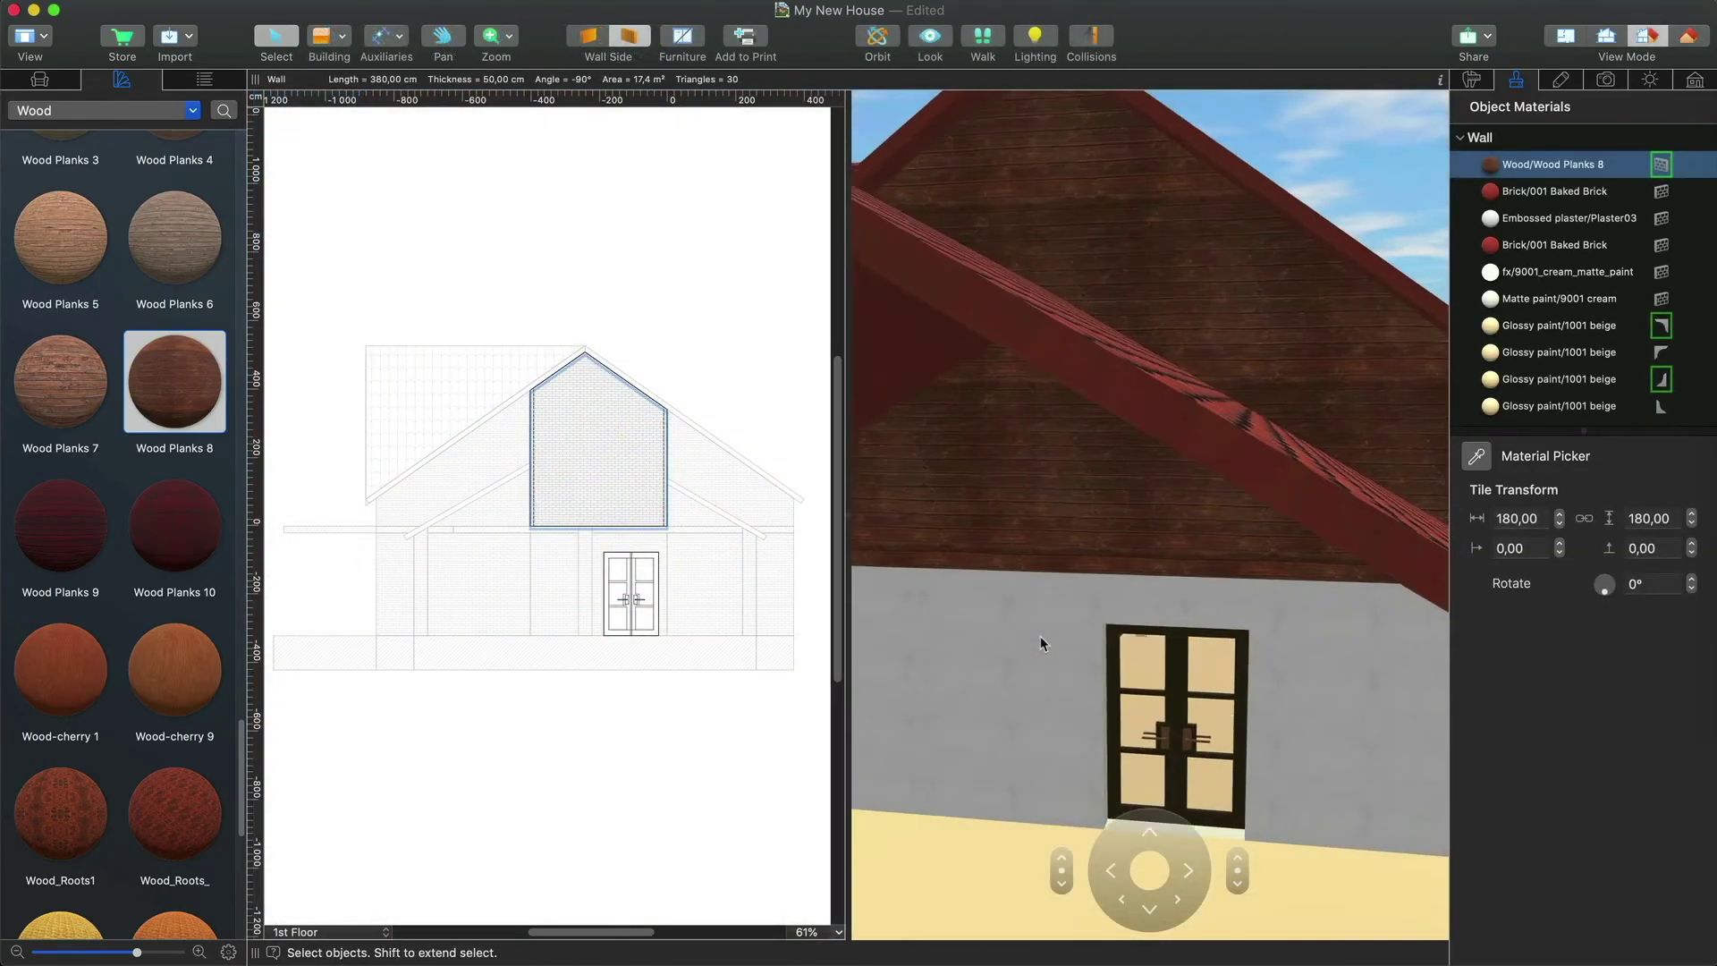
scroll(1039, 642, "up", 3)
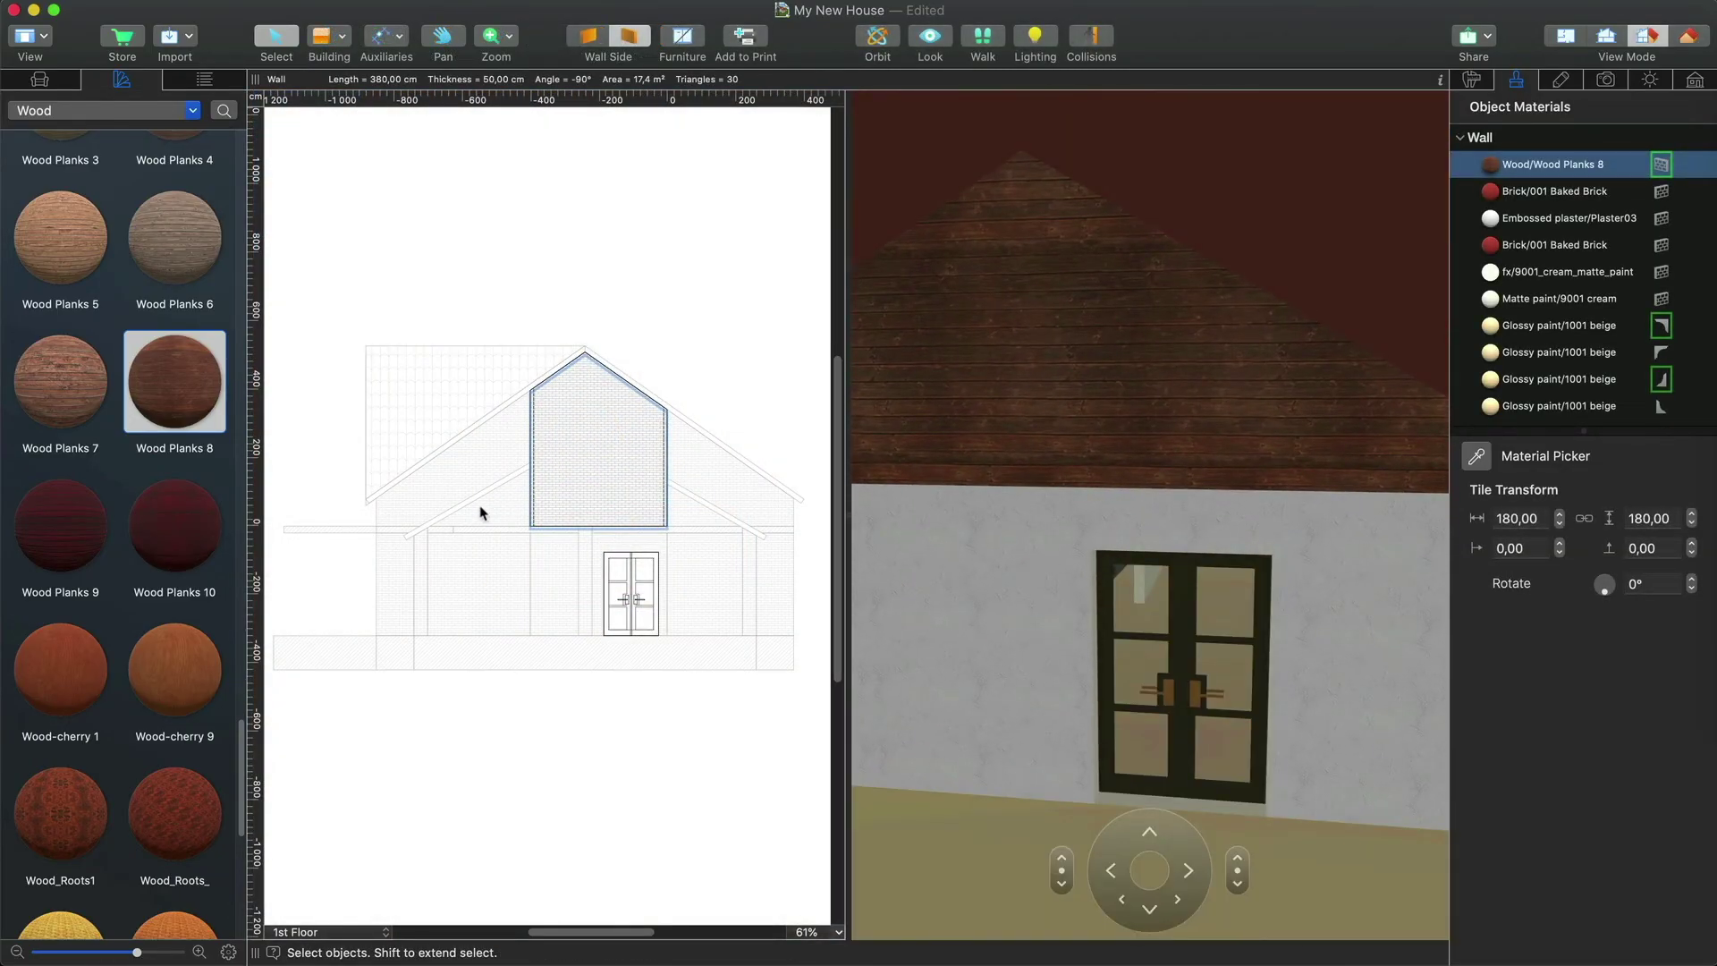
scroll(480, 512, "up", 5)
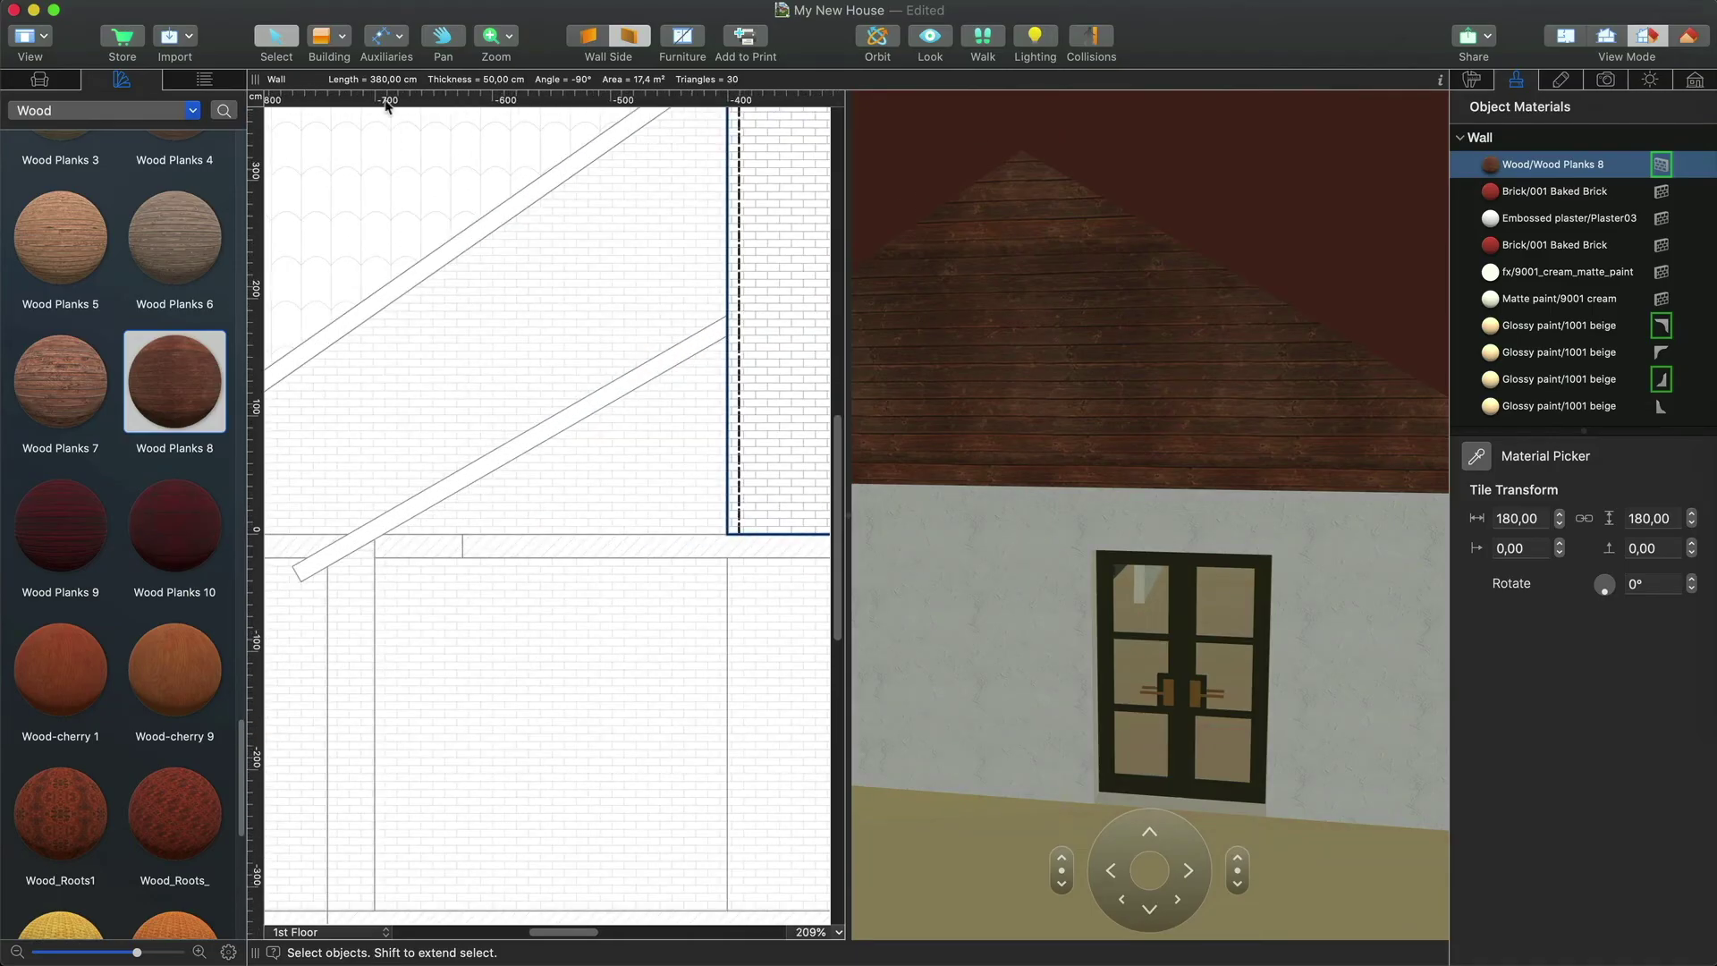
left_click(345, 41)
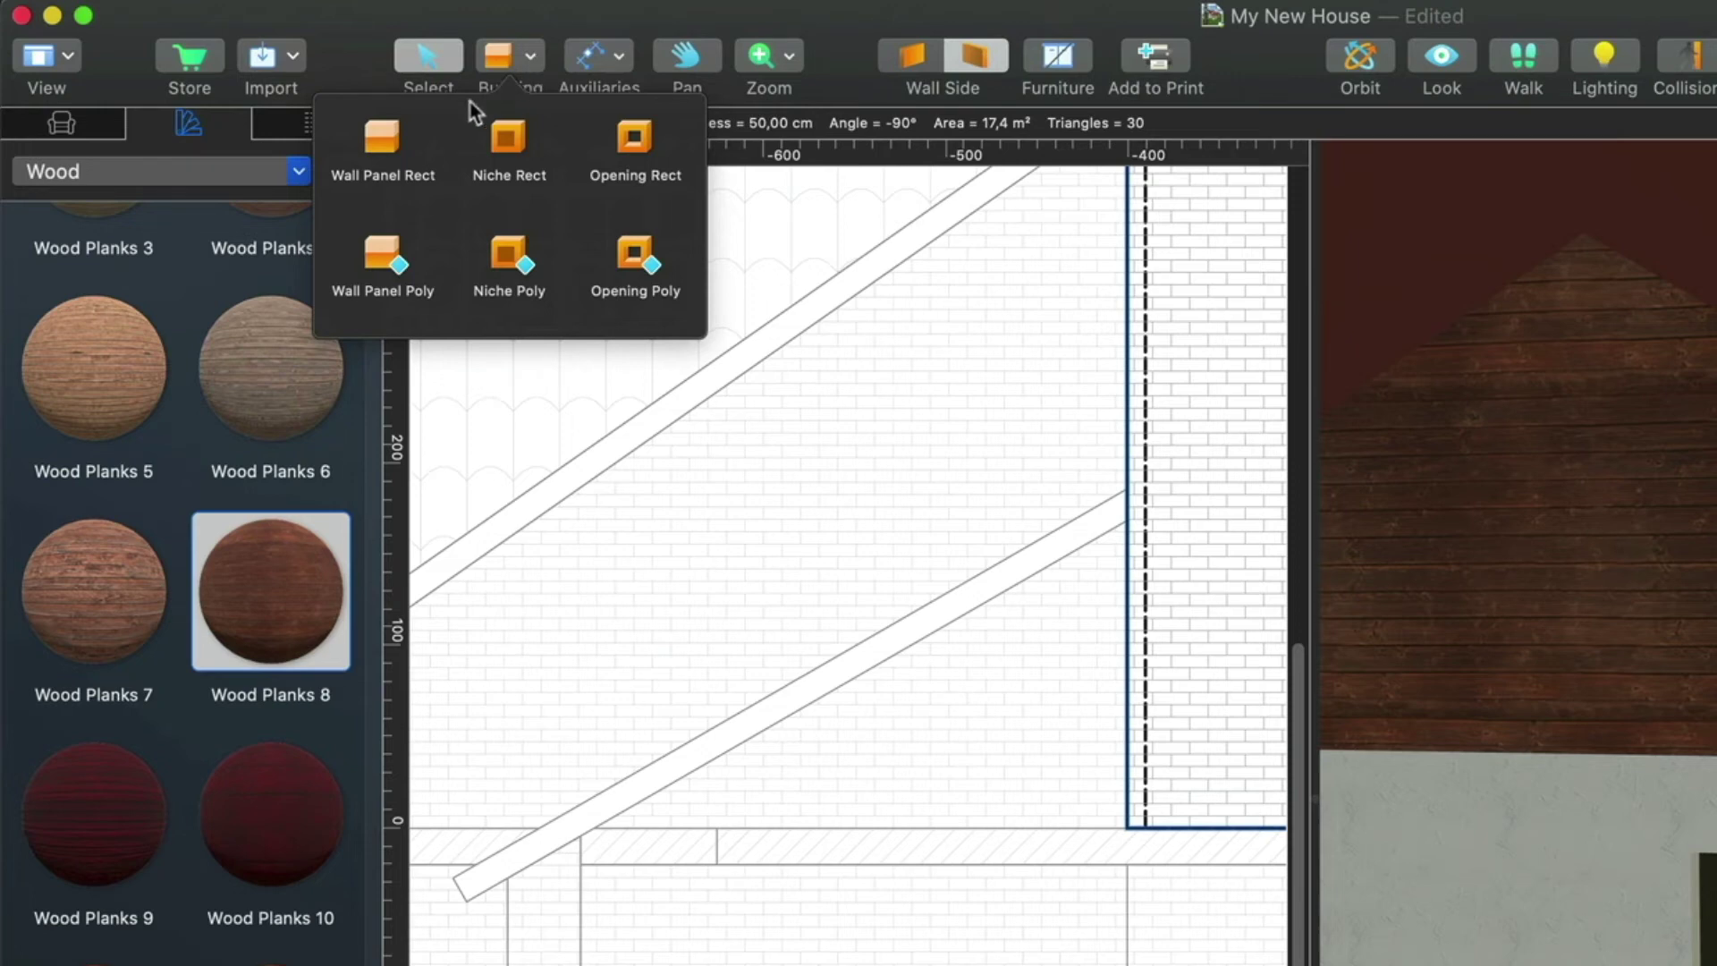
left_click(382, 147)
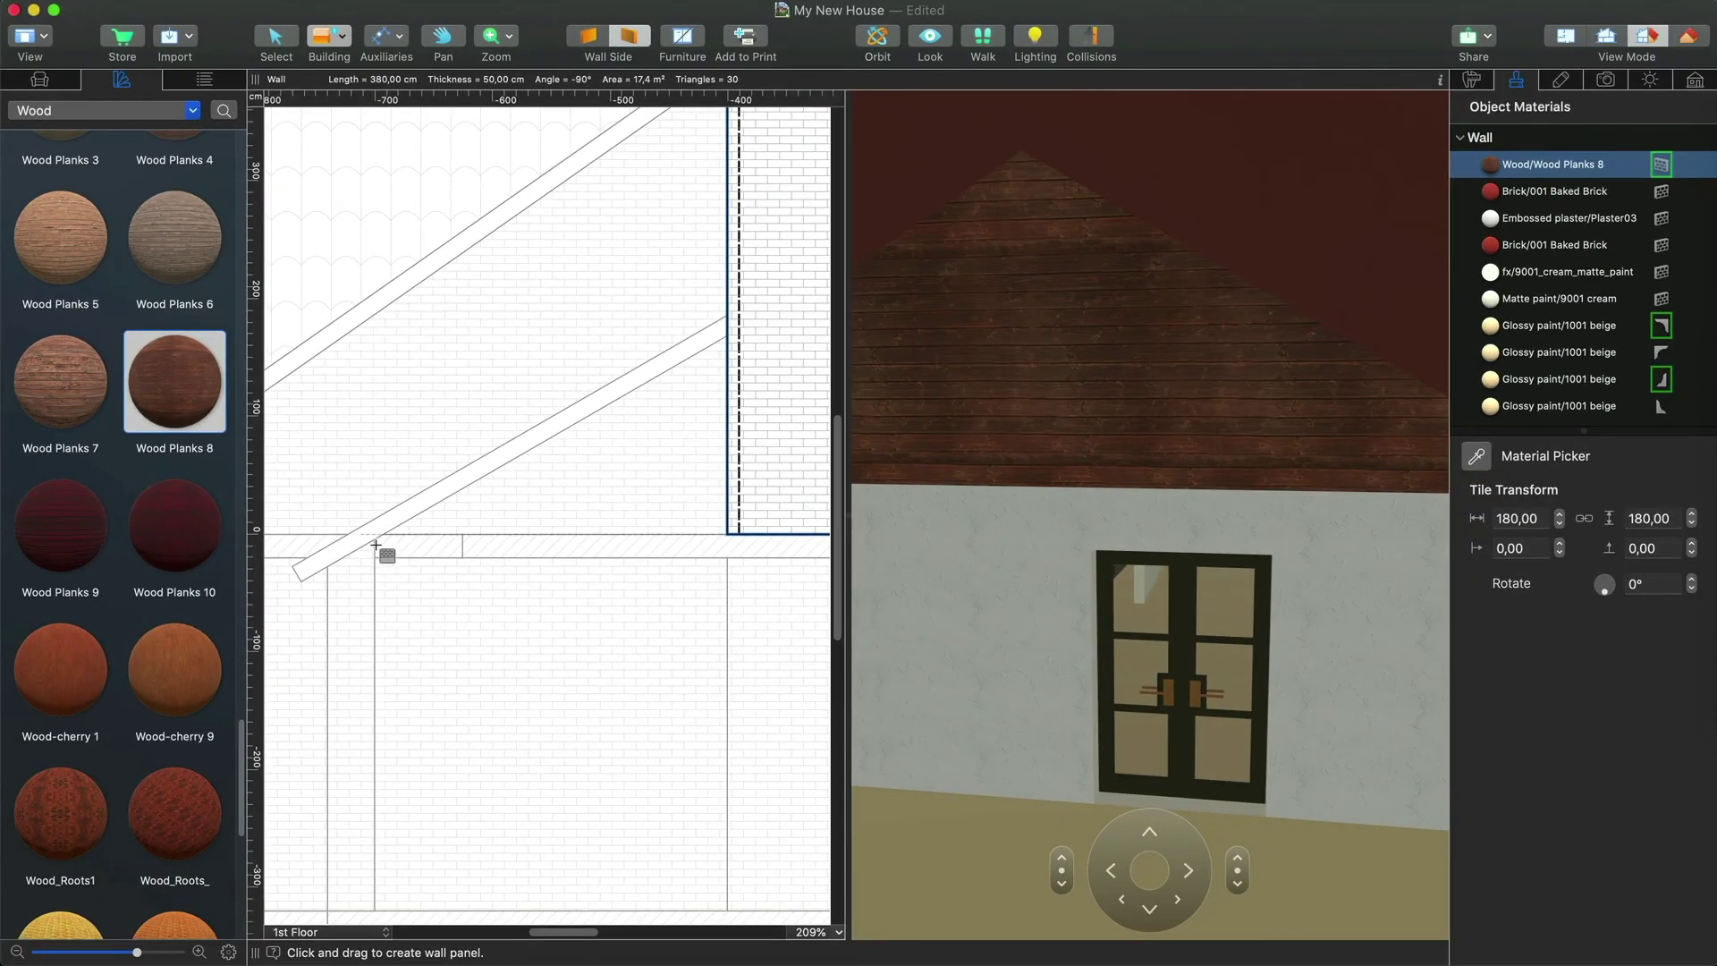
mouse_move(373, 534)
left_mouse_down()
mouse_move(372, 563)
mouse_move(760, 556)
mouse_move(753, 604)
left_mouse_up()
scroll(376, 563, "down", 5)
scroll(759, 556, "up", 8)
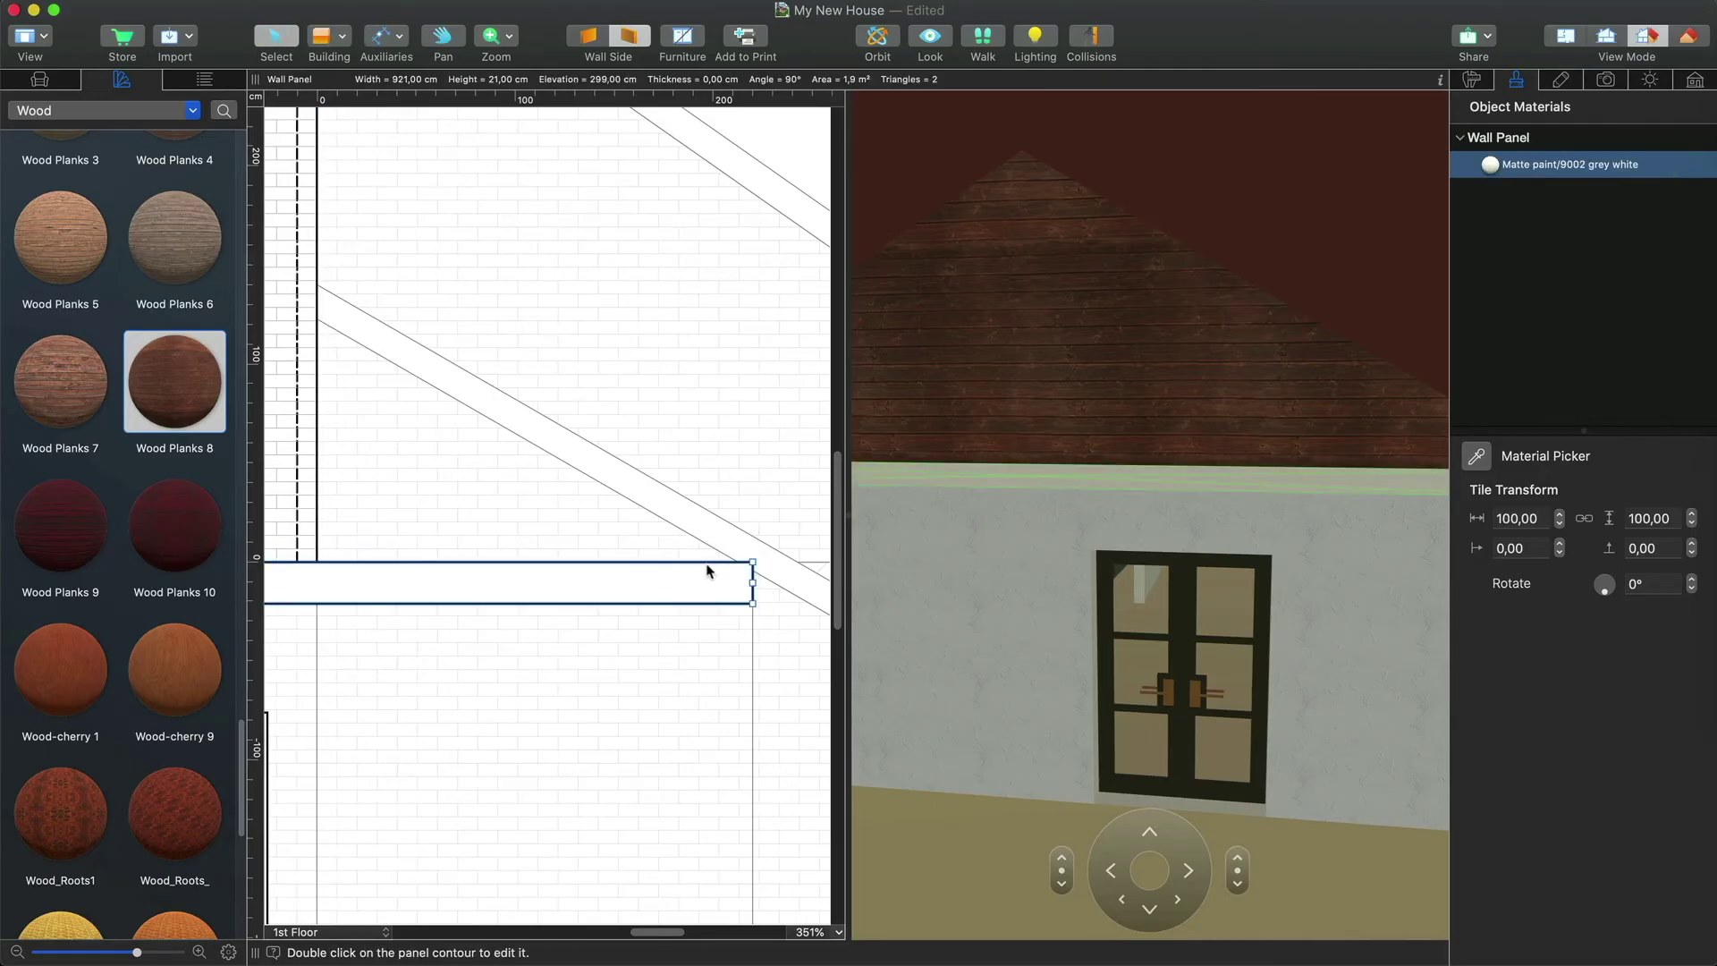
- Edit the wall panel's contour, adding a point on its upper edge and raising it to a gable peak about 287 cm high
right_click(707, 571)
left_click(757, 776)
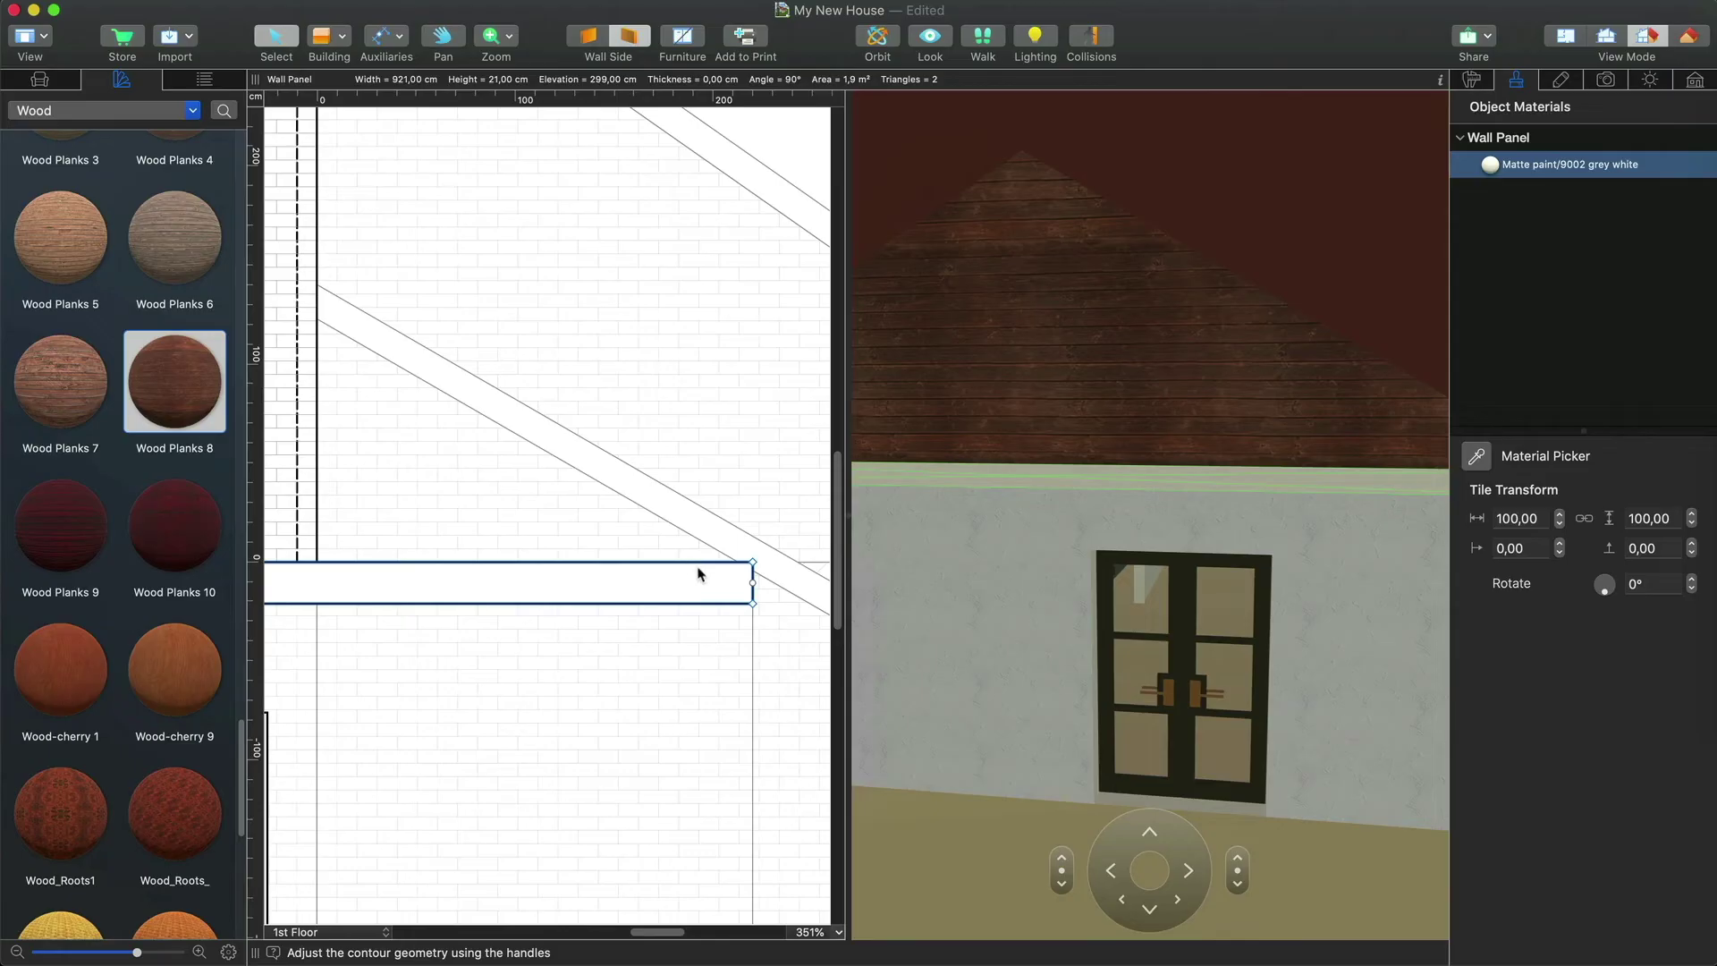
right_click(687, 561)
left_click(738, 676)
scroll(761, 676, "down", 5)
left_click_drag(739, 640, 494, 474)
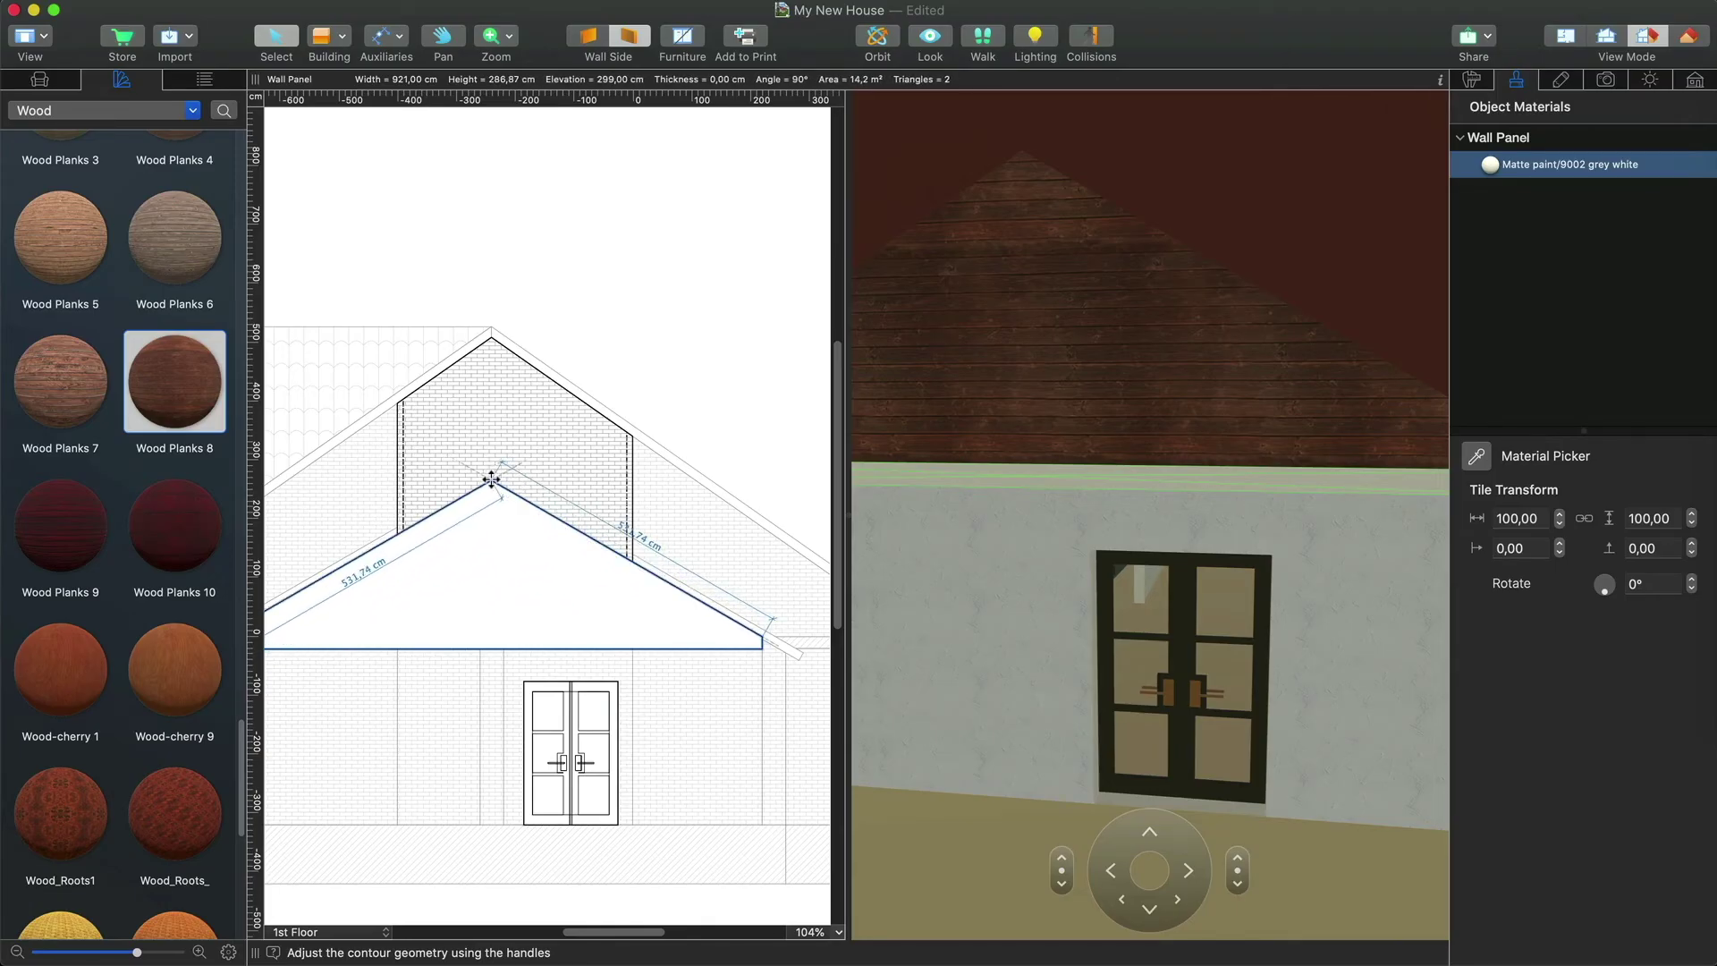
left_click_drag(491, 480, 491, 481)
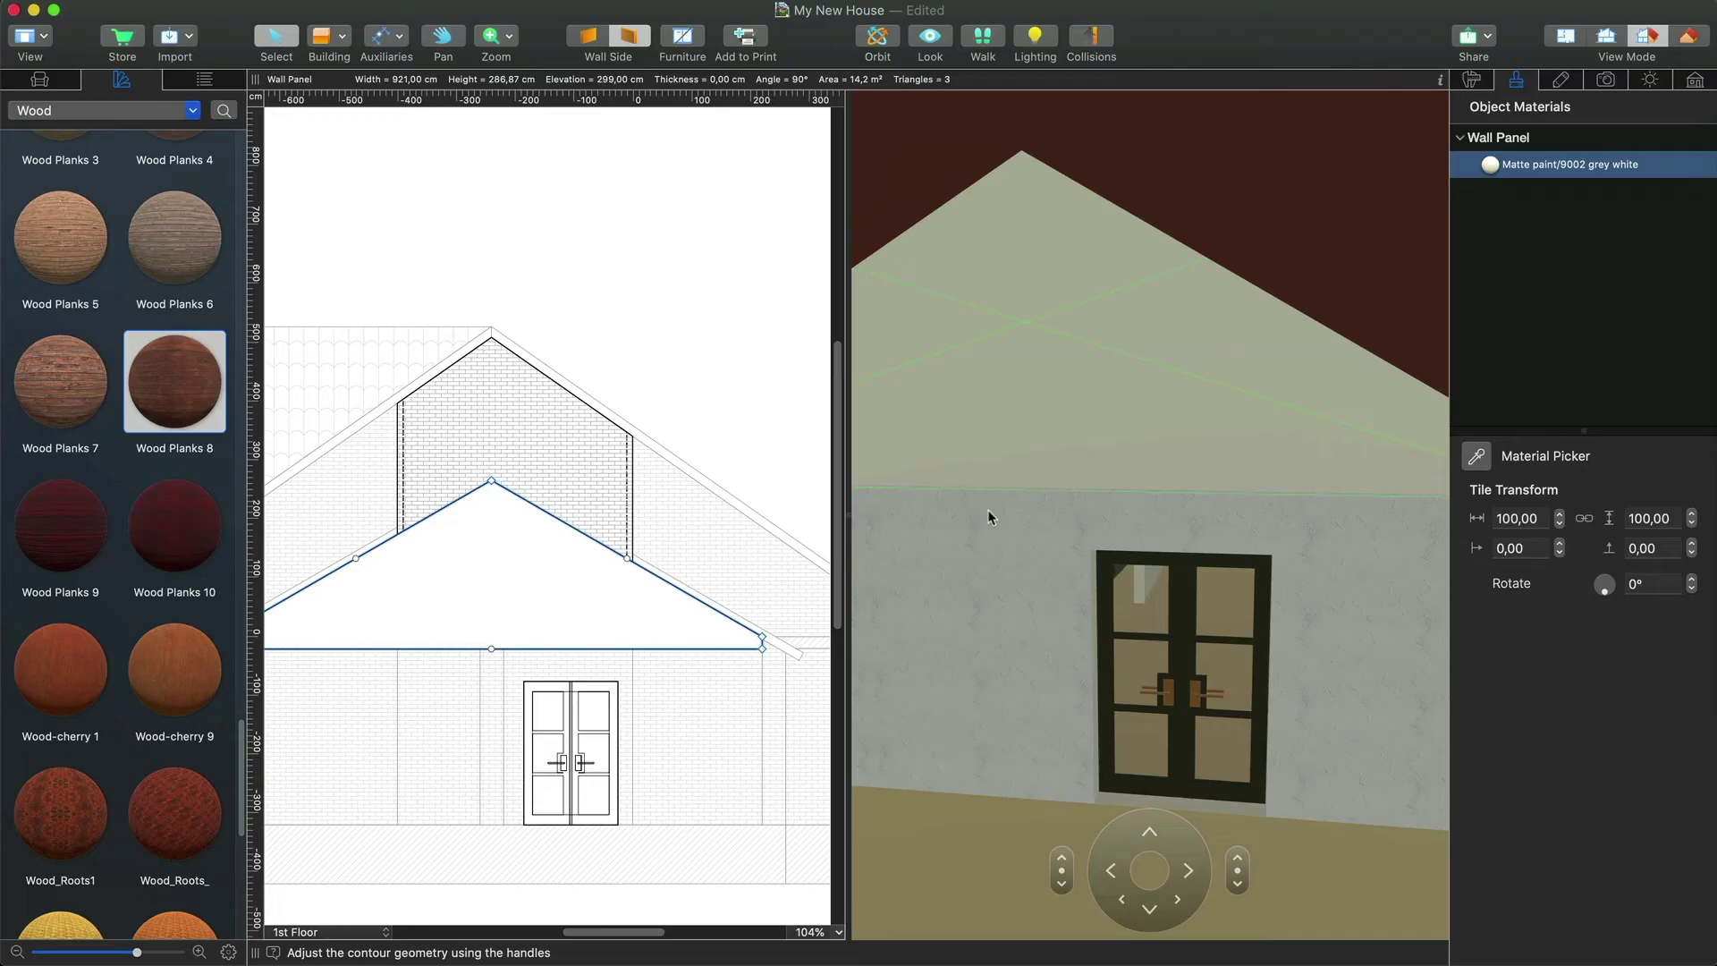
- Set the gable wall panel's thickness to 0,10 cm
left_click(1474, 82)
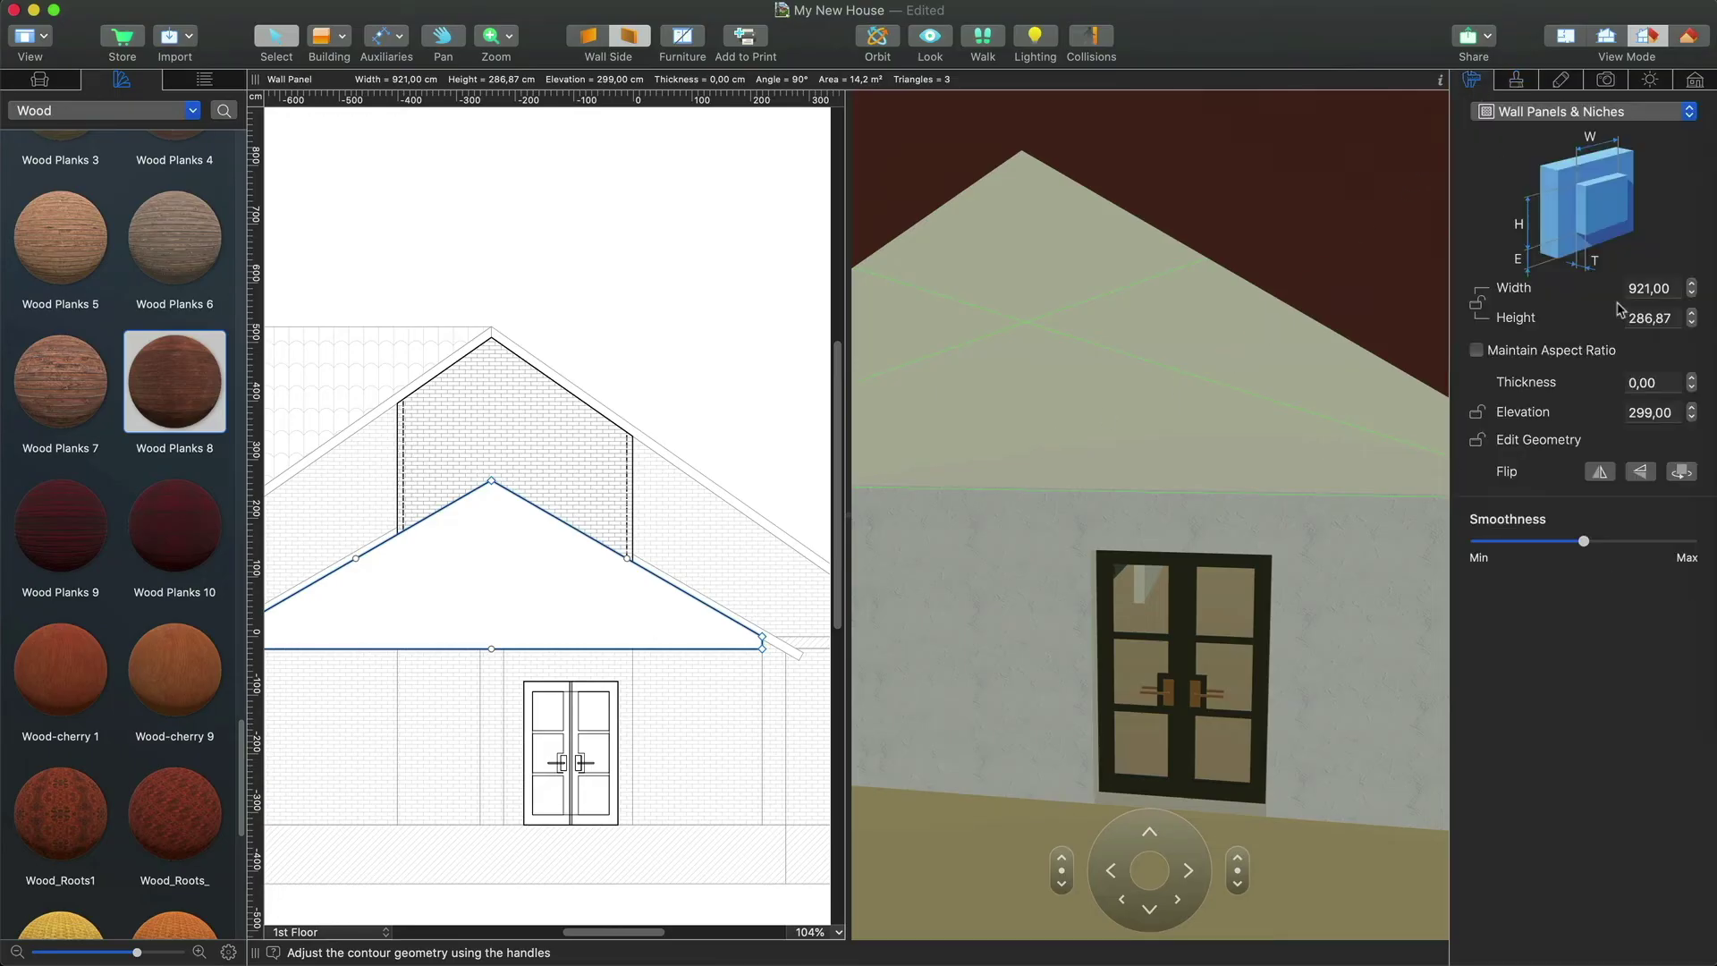
left_click(1653, 383)
key("BackSpace")
key("BackSpace")
type("1")
key("Return")
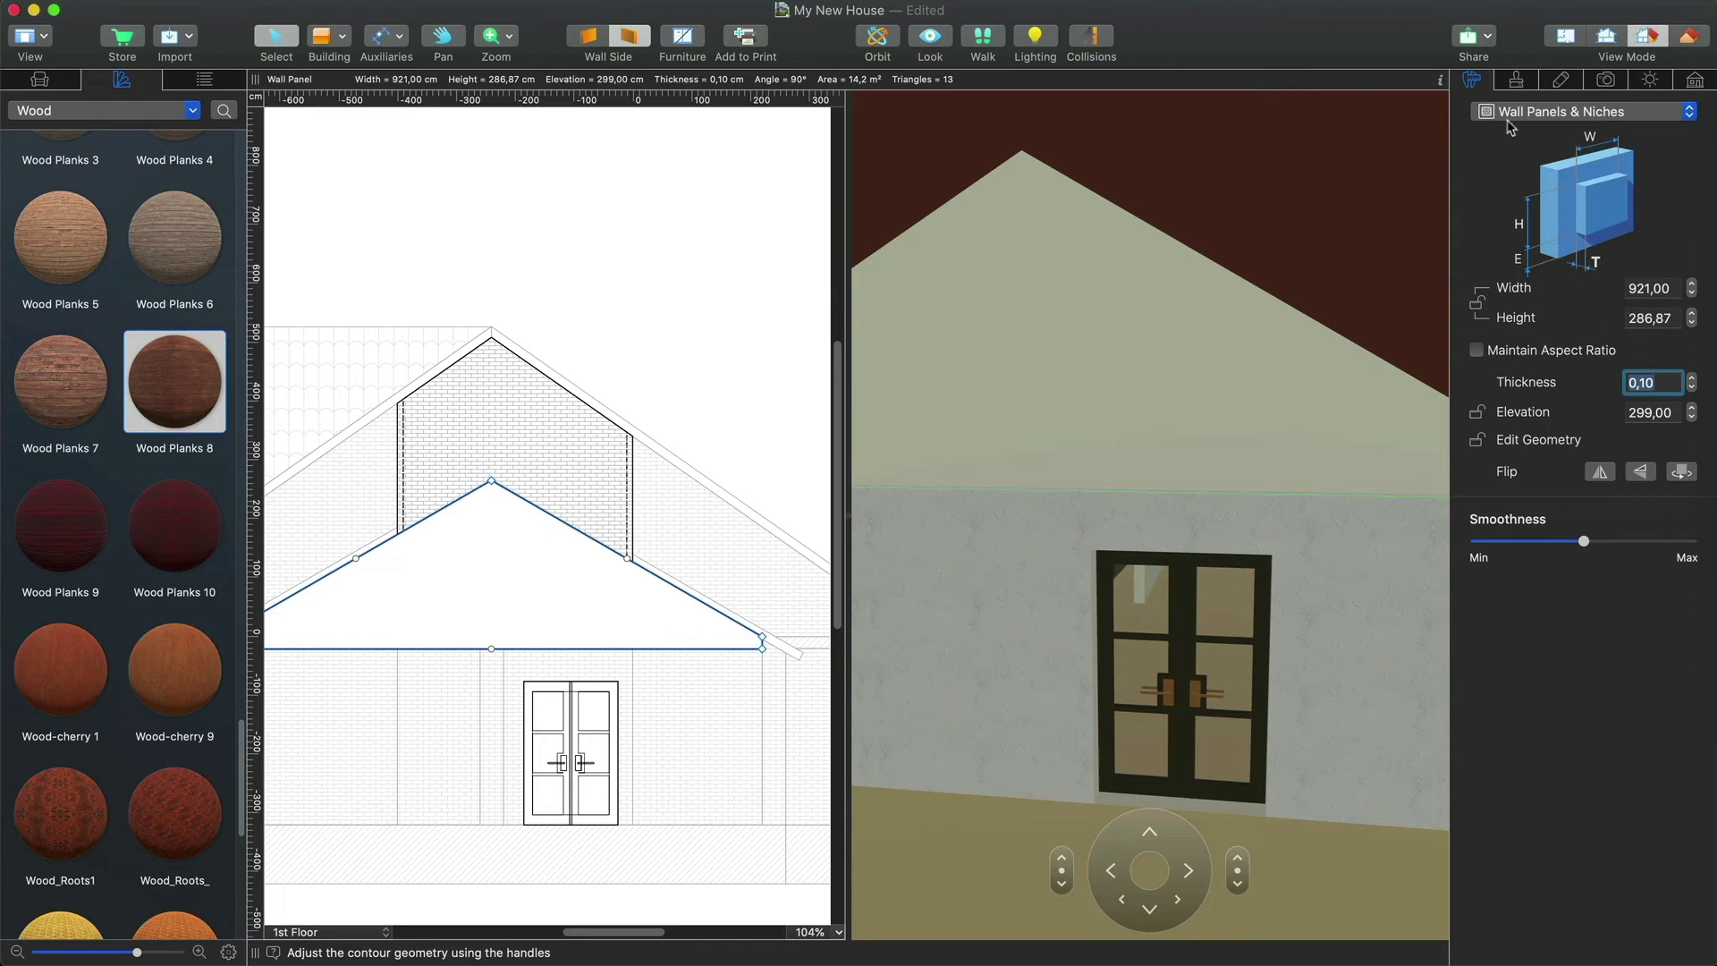
- Select both surface materials of the gable wall panel and activate the Material Picker for them
left_click(1516, 80)
left_click(1517, 191, "shift")
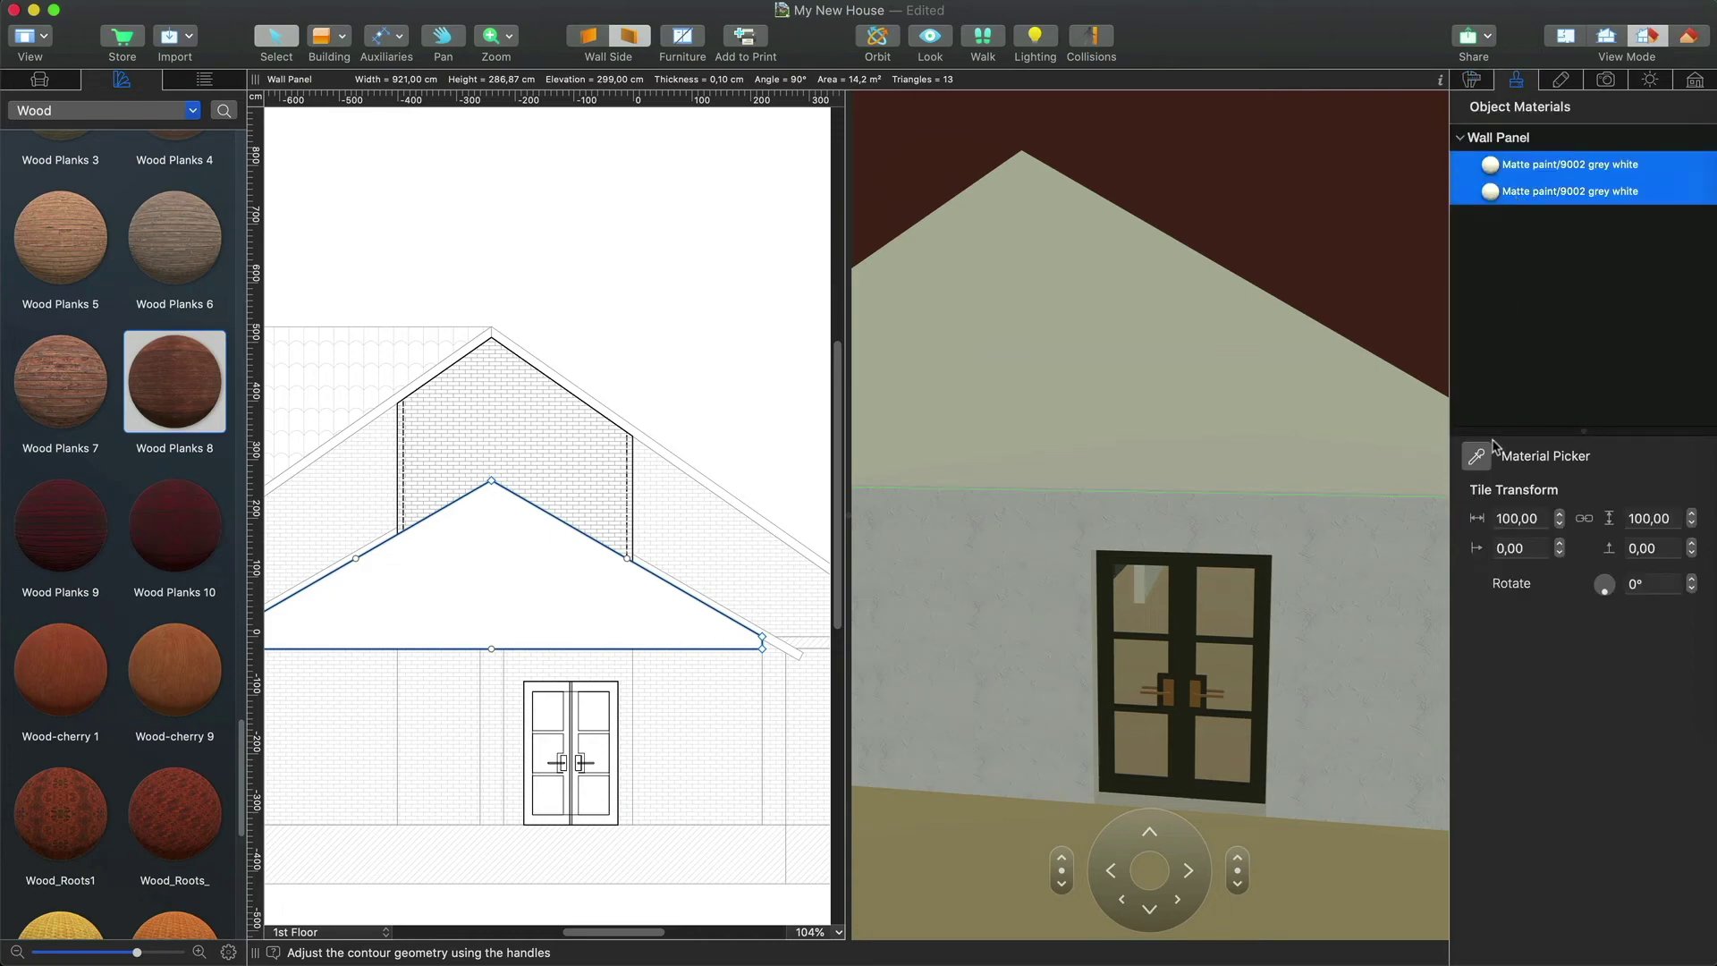
left_click(1480, 455)
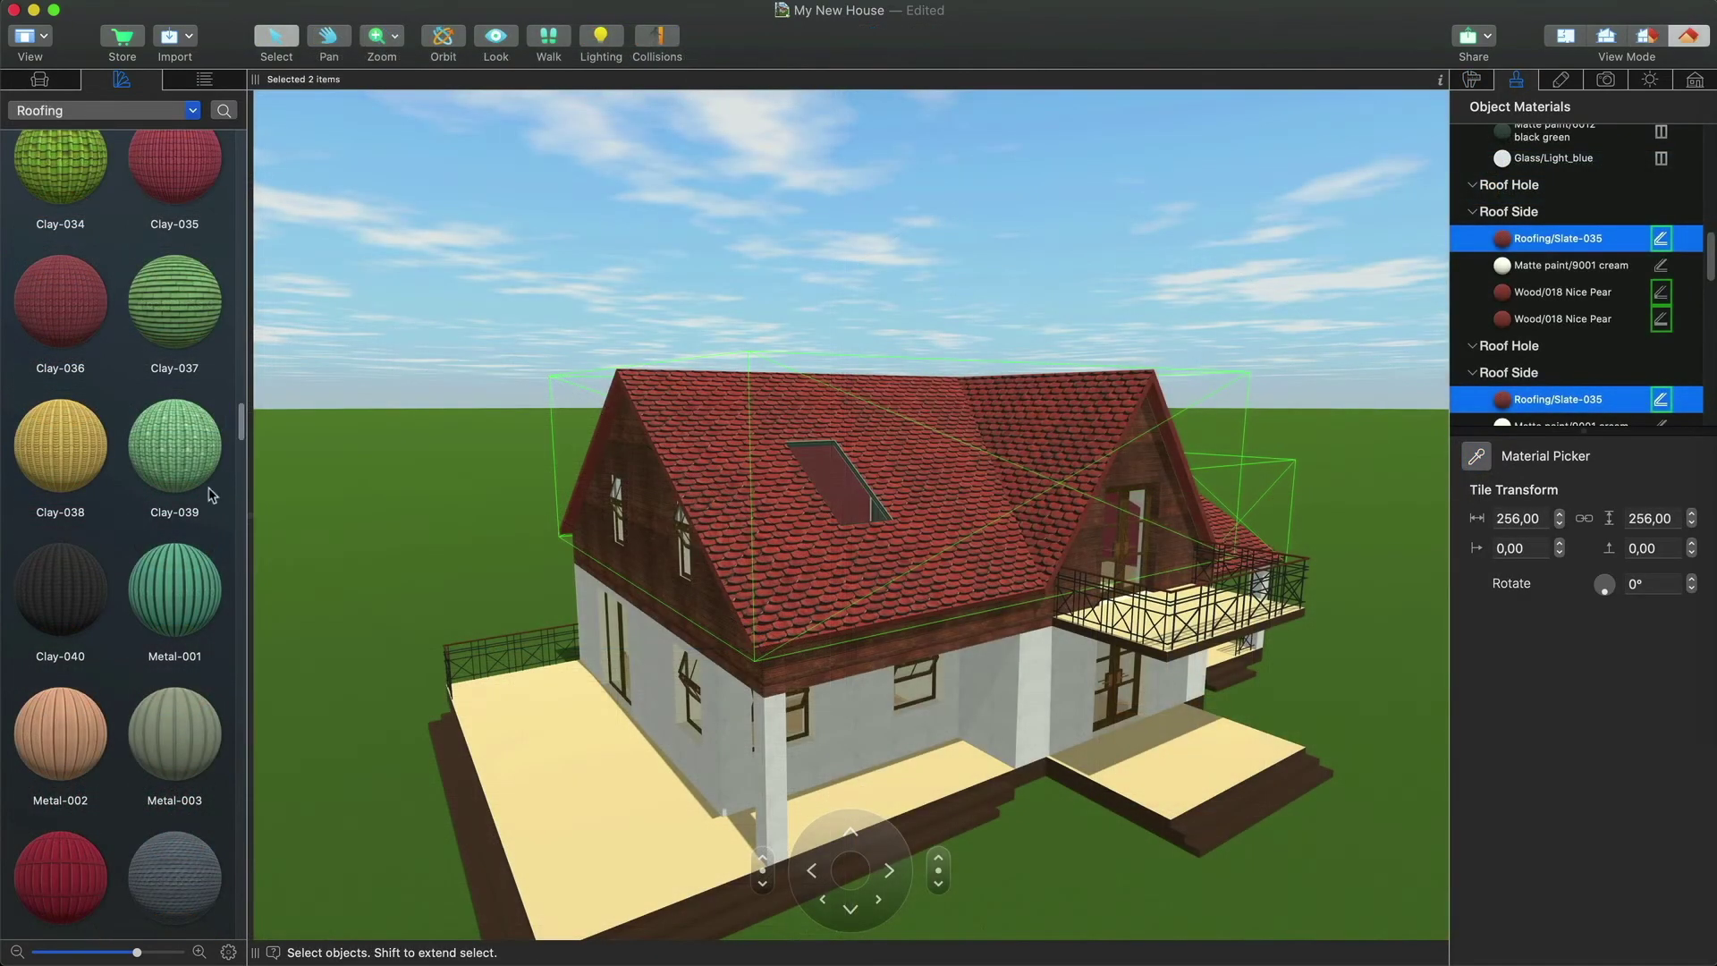
- Replace the selected roof sides' Slate-035 covering with Clay-040 from the Roofing category
left_click_drag(98, 587, 1574, 240)
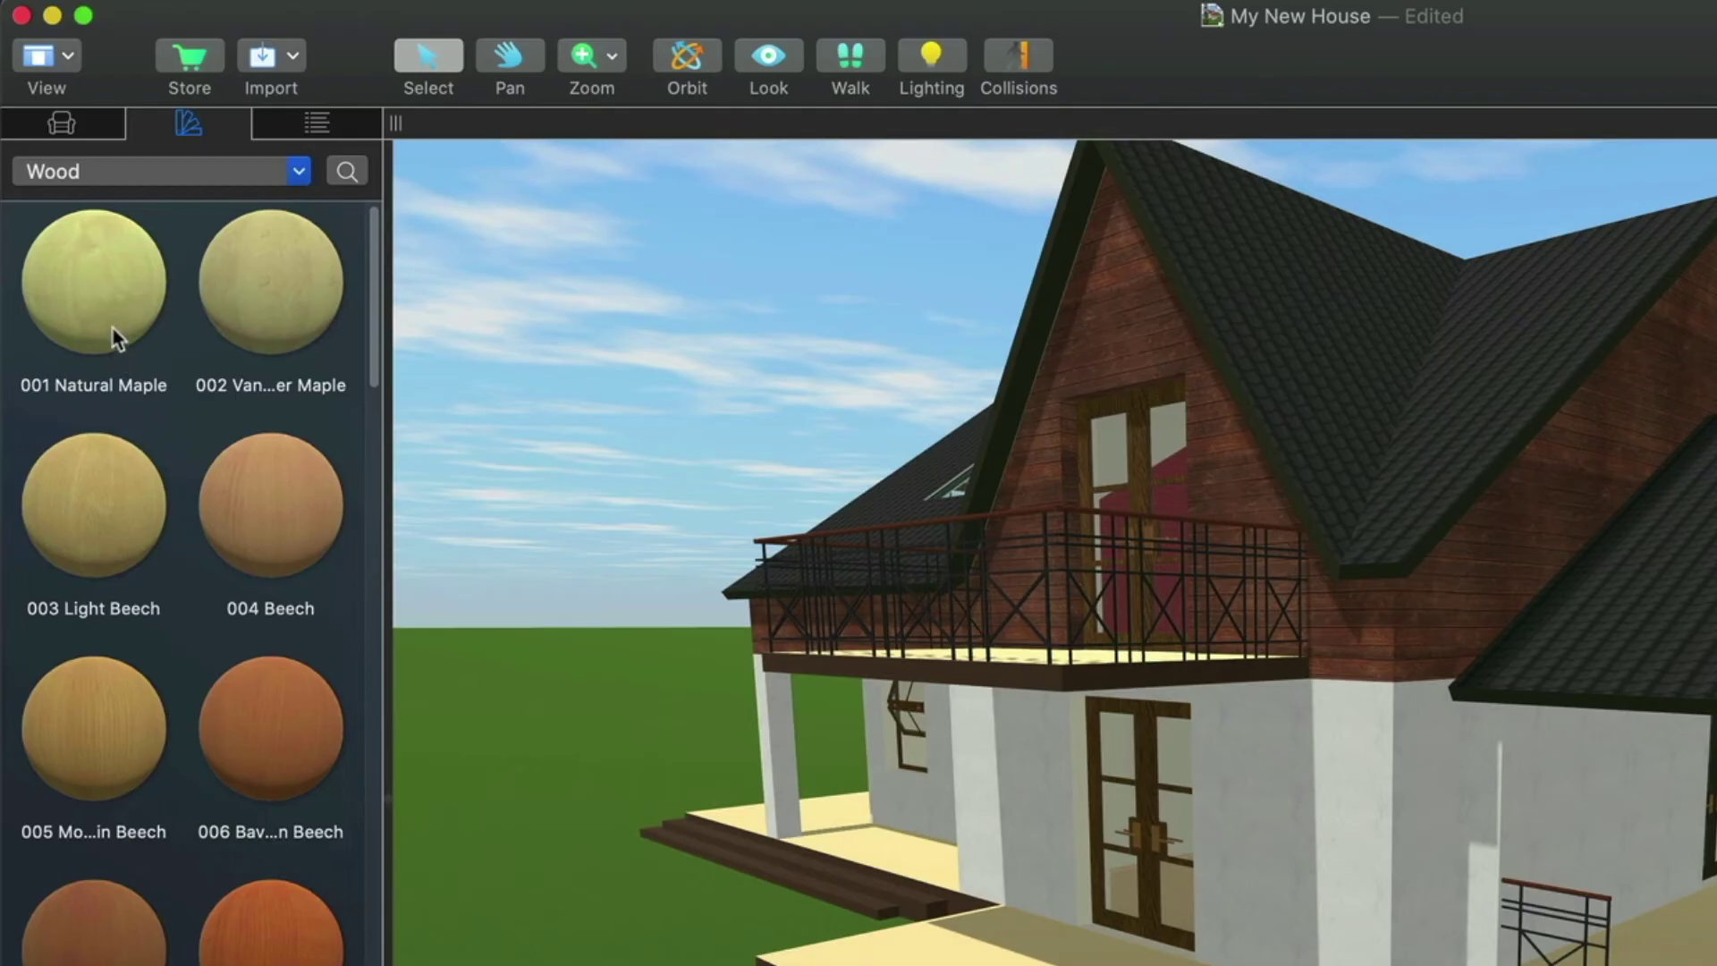
- Create a new material in the Wood category and open its advanced settings
right_click(72, 211)
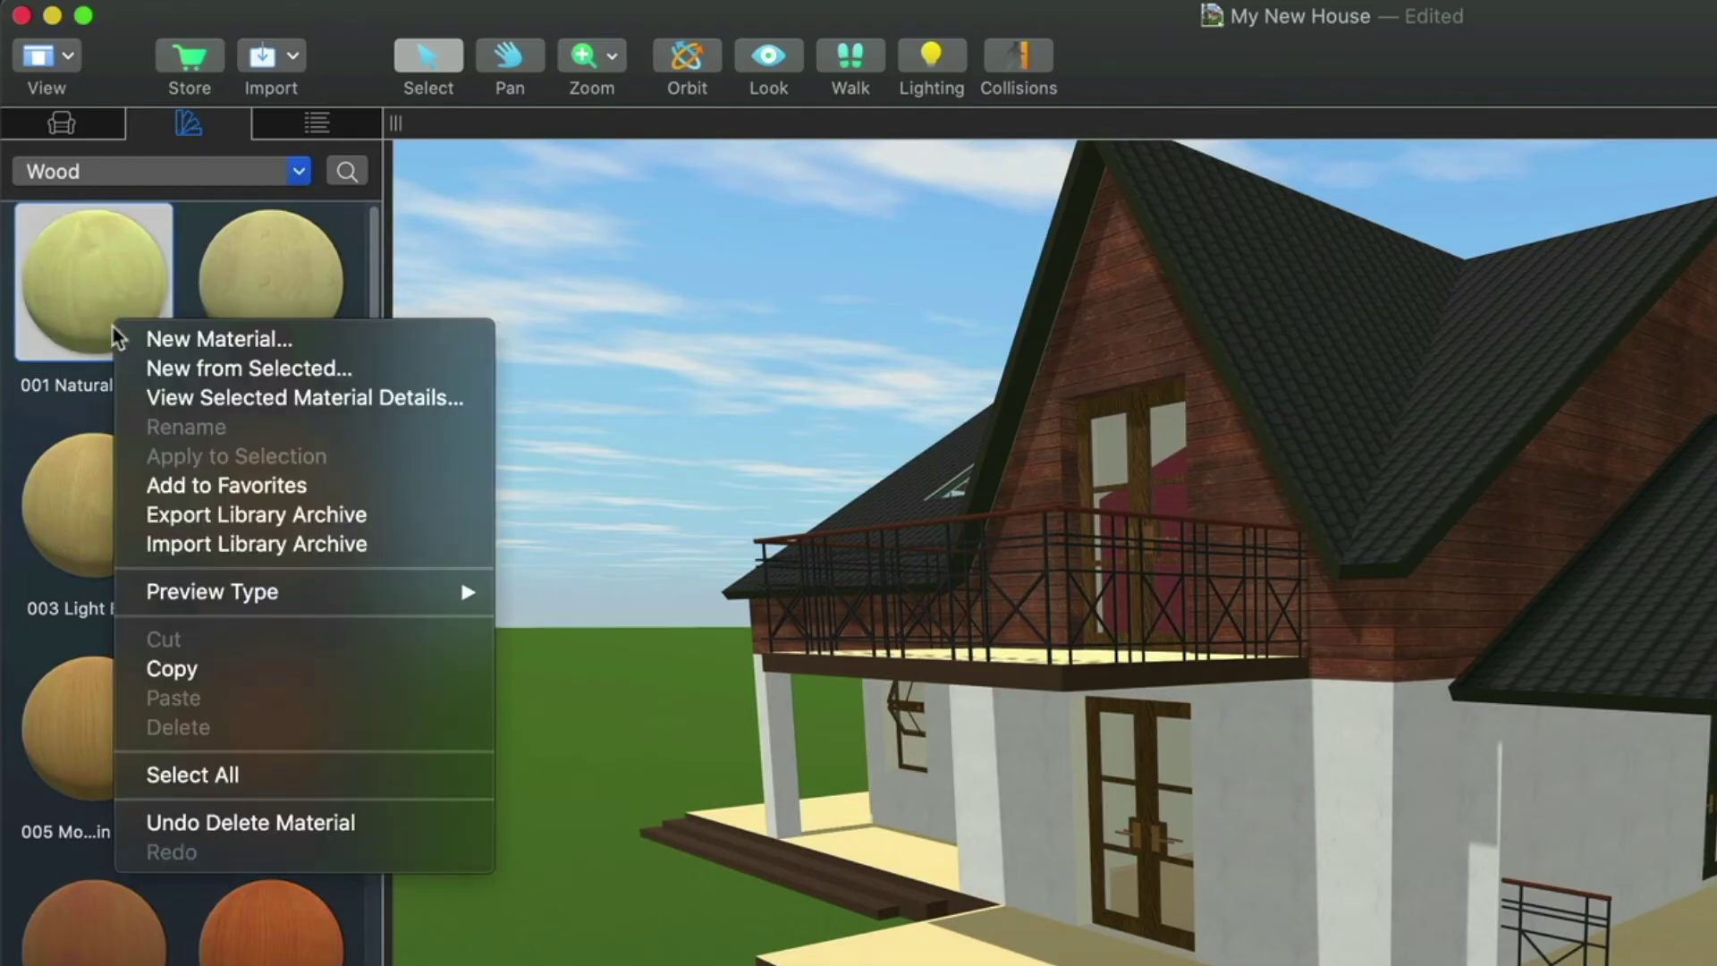
left_click(125, 339)
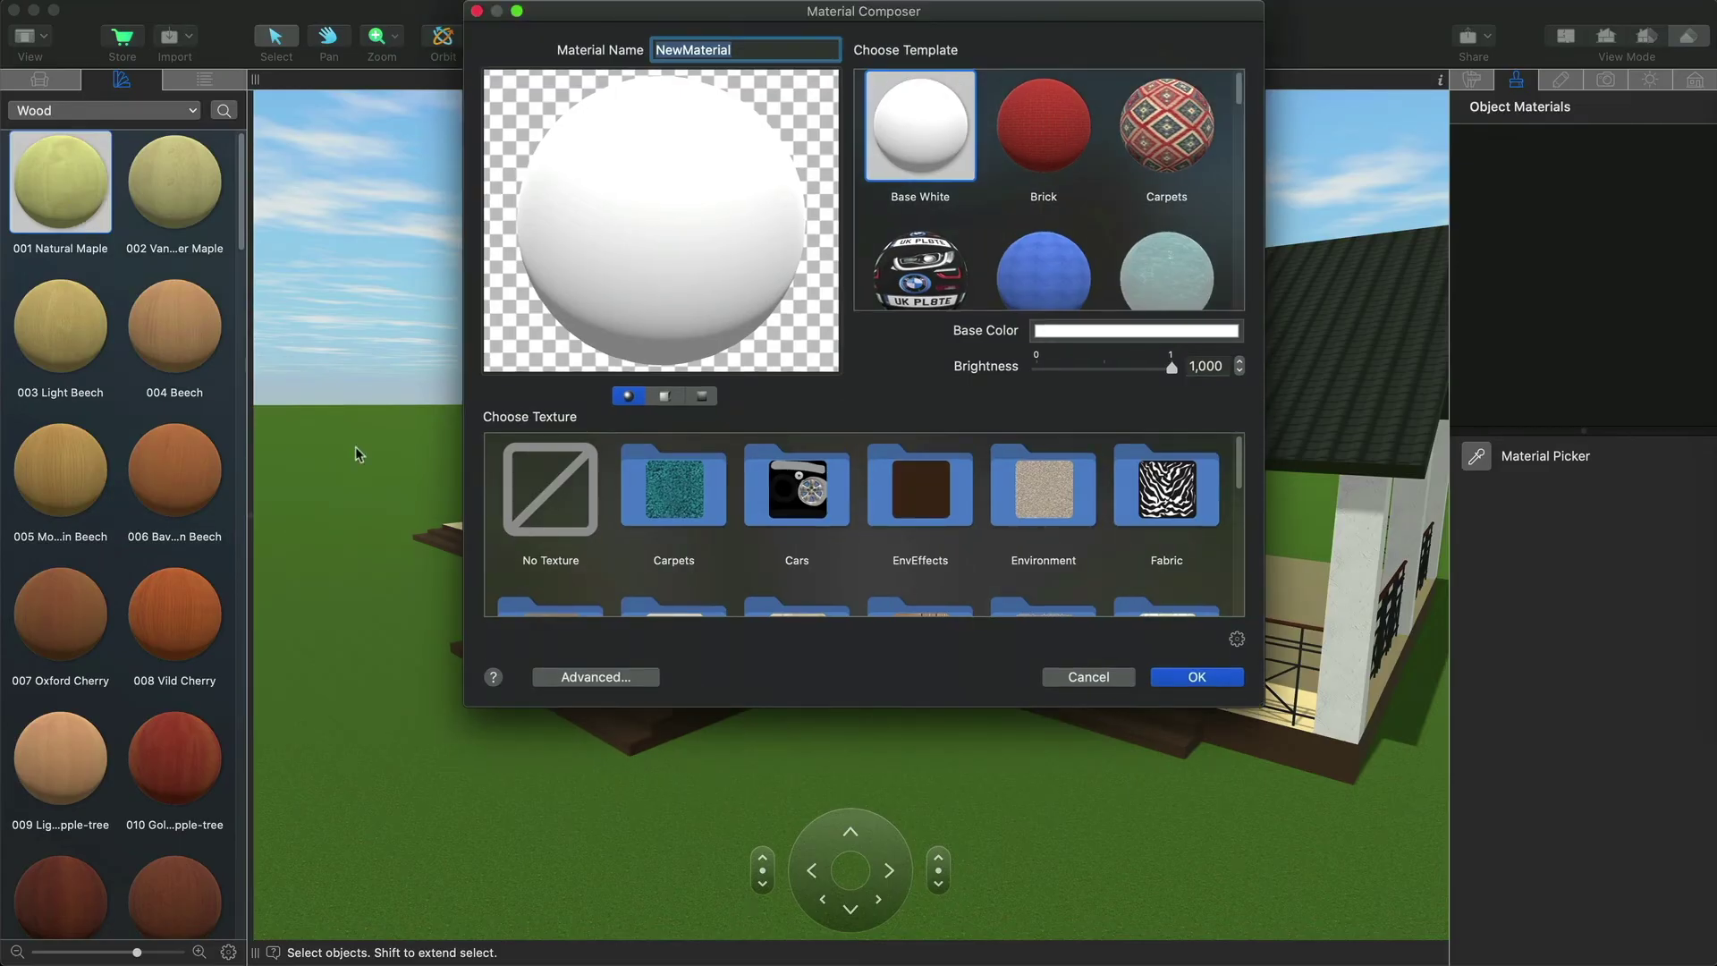
left_click(596, 677)
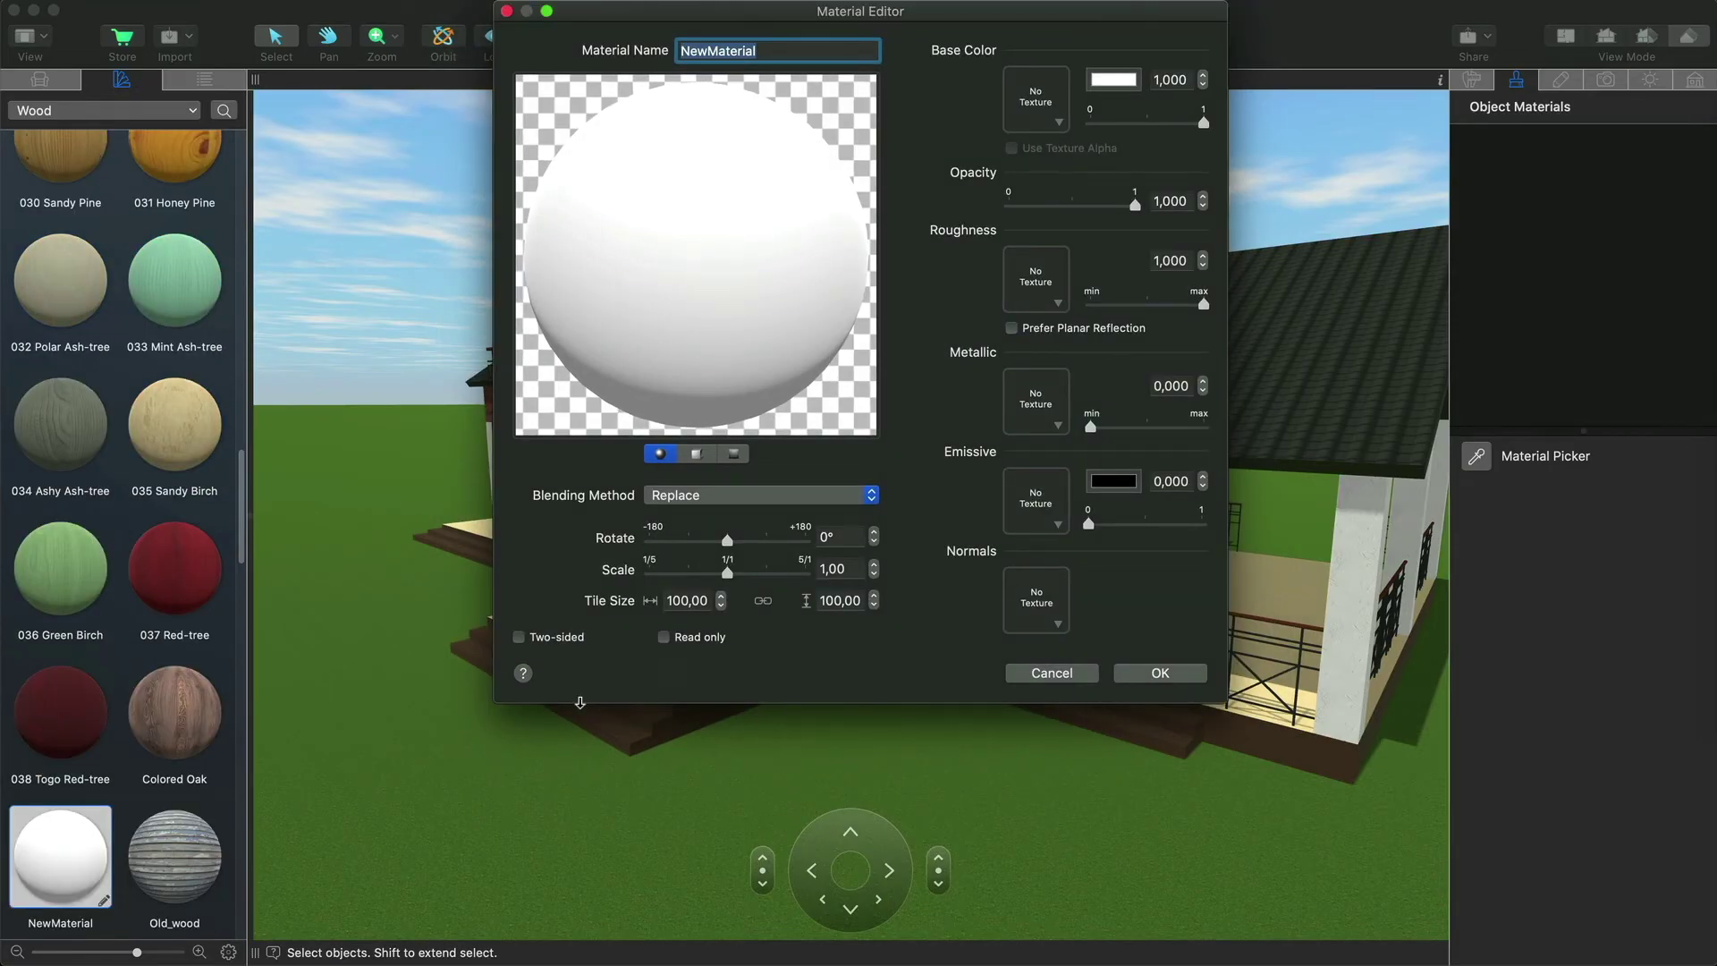
- Import Wood.png from the My Home folder and assign it as the new material's base color texture
left_click(1059, 124)
scroll(1064, 131, "down", 5)
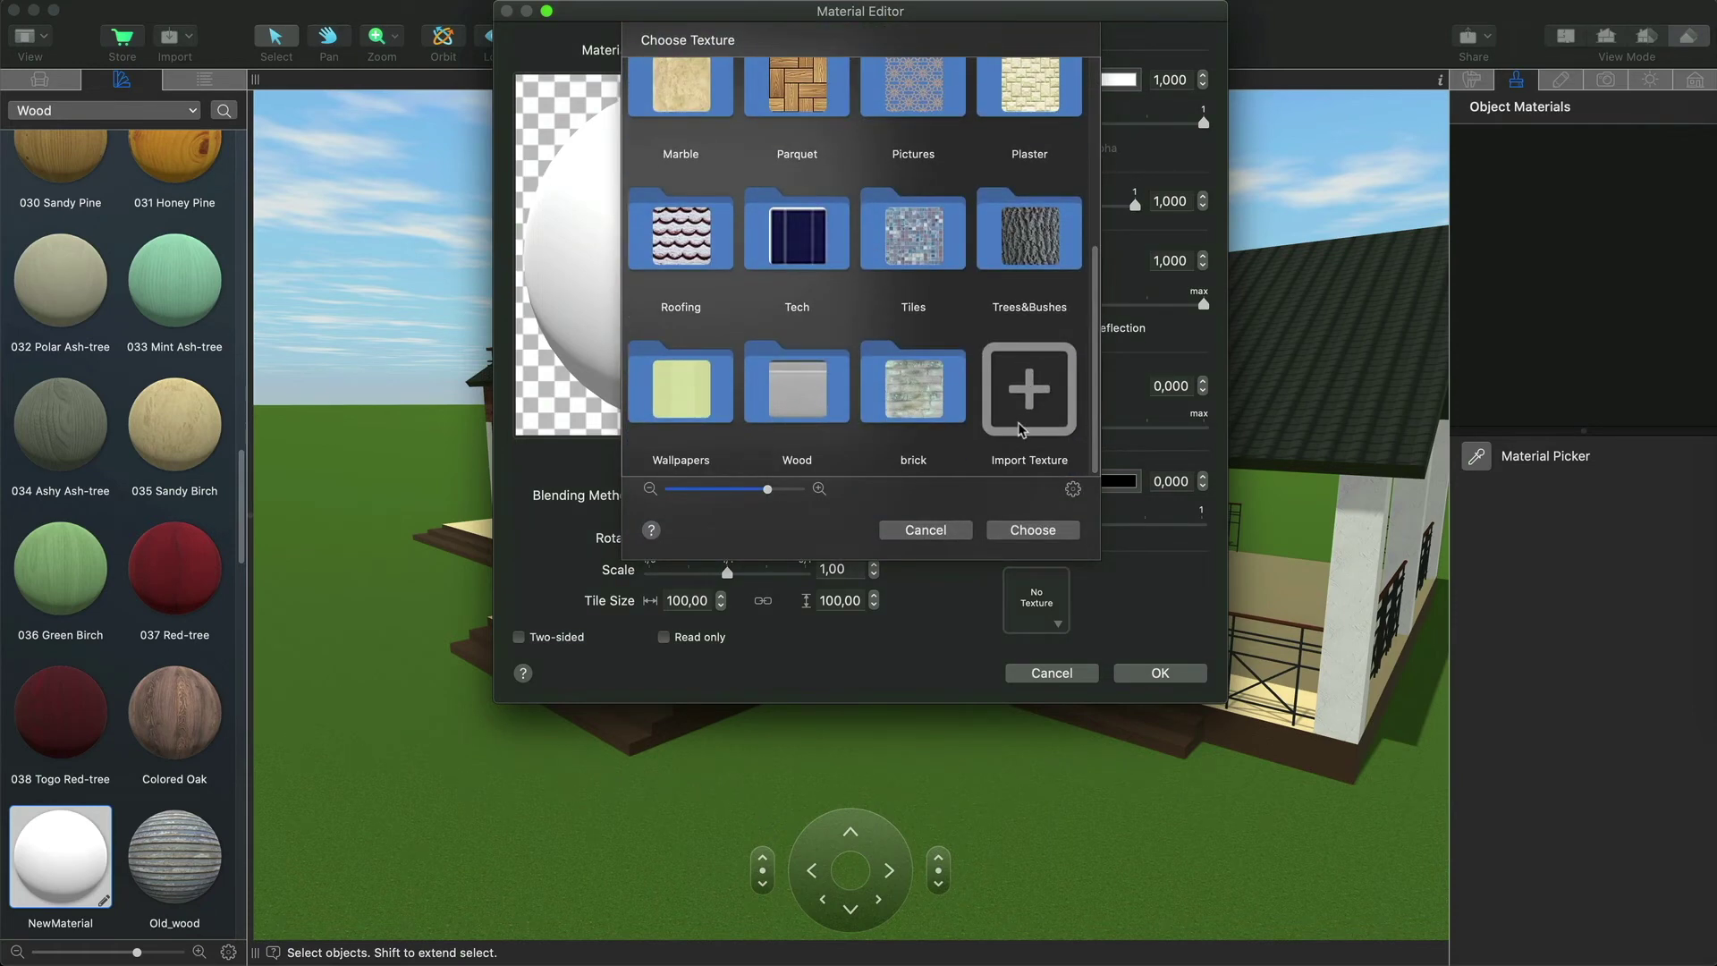
left_click(1027, 391)
left_click(767, 177)
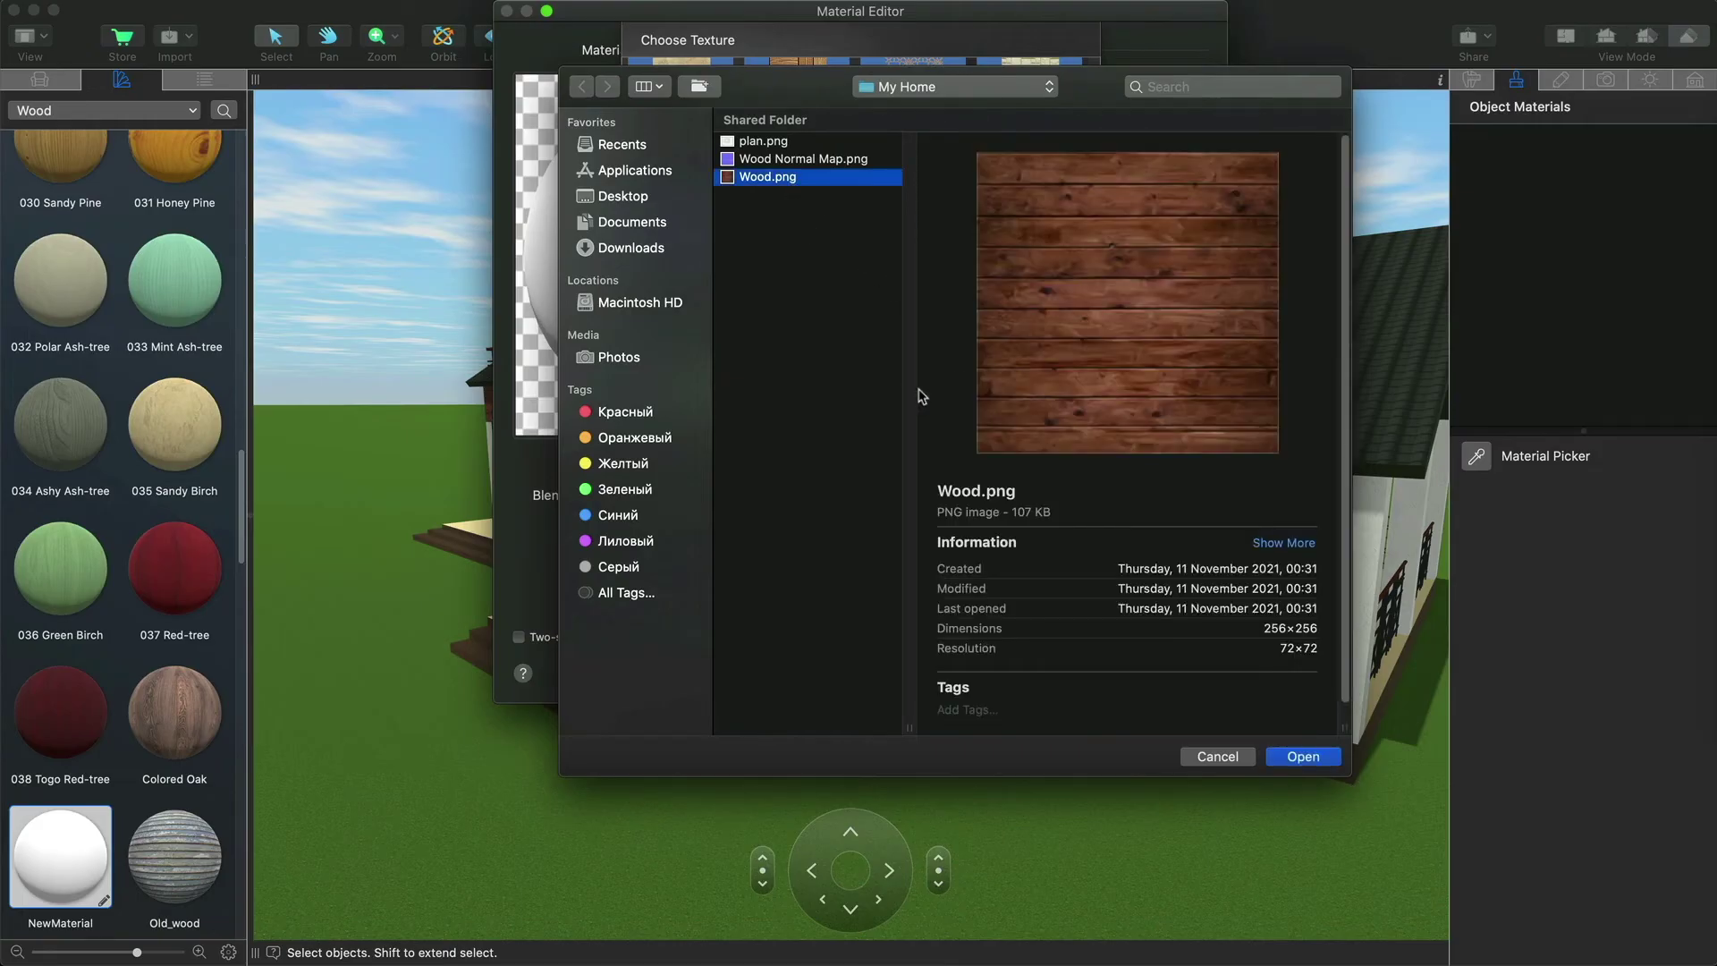
left_click(1303, 757)
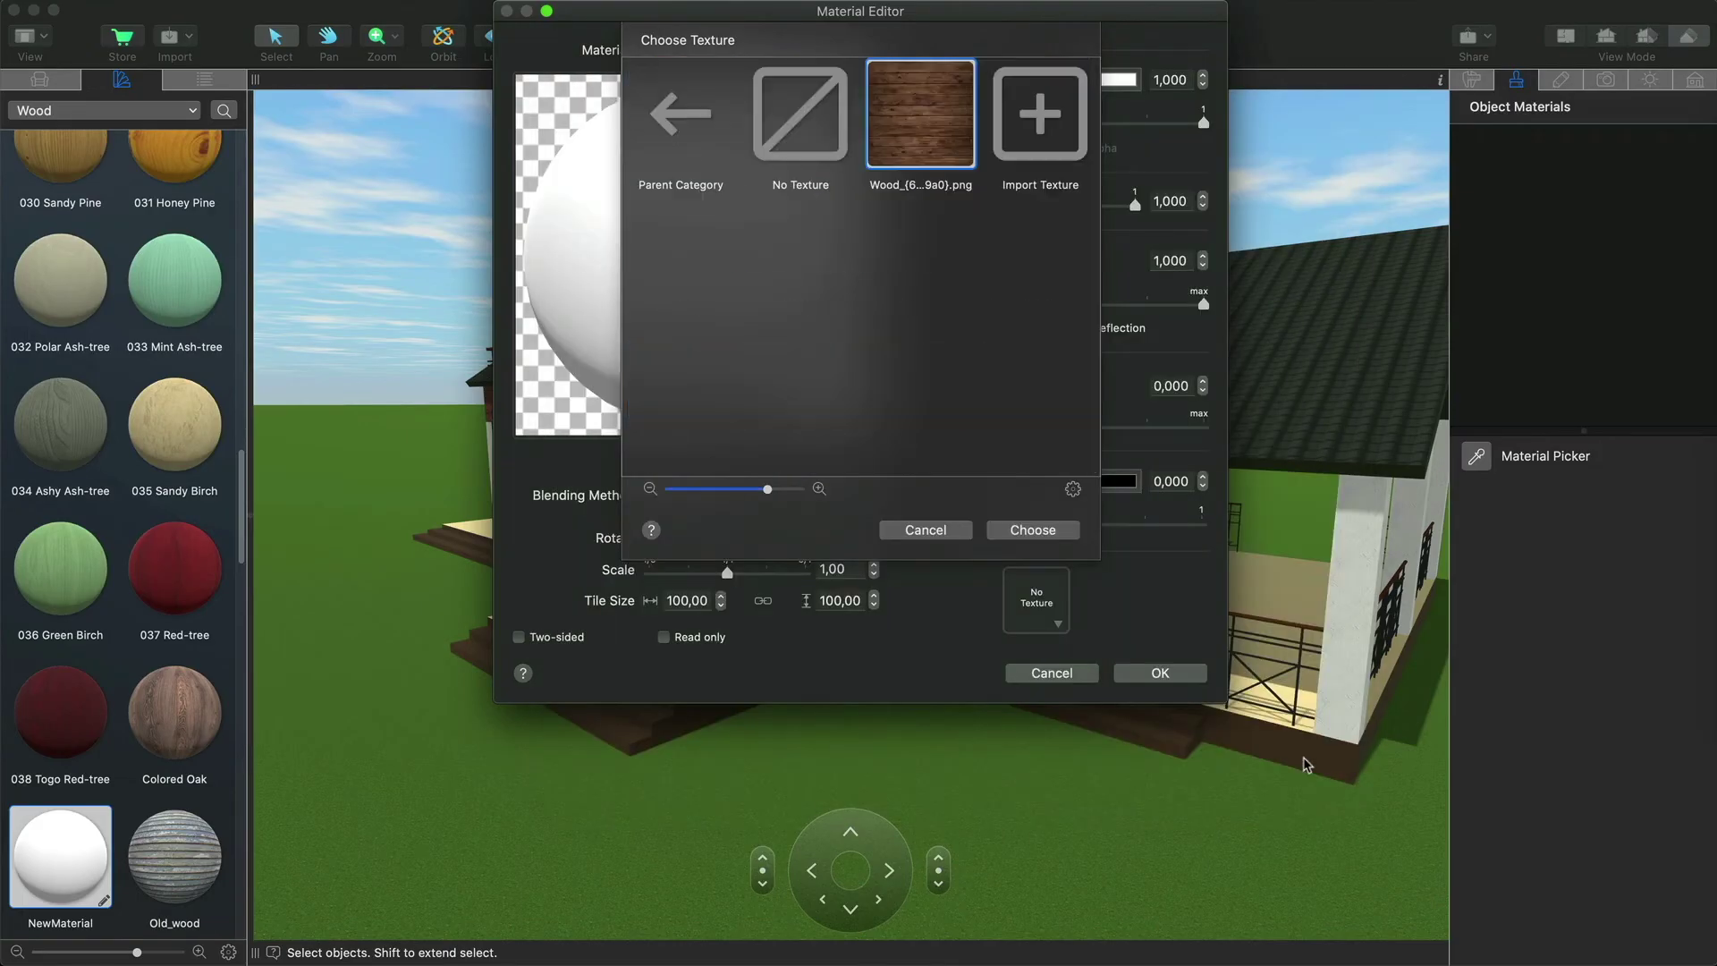
left_click(1032, 529)
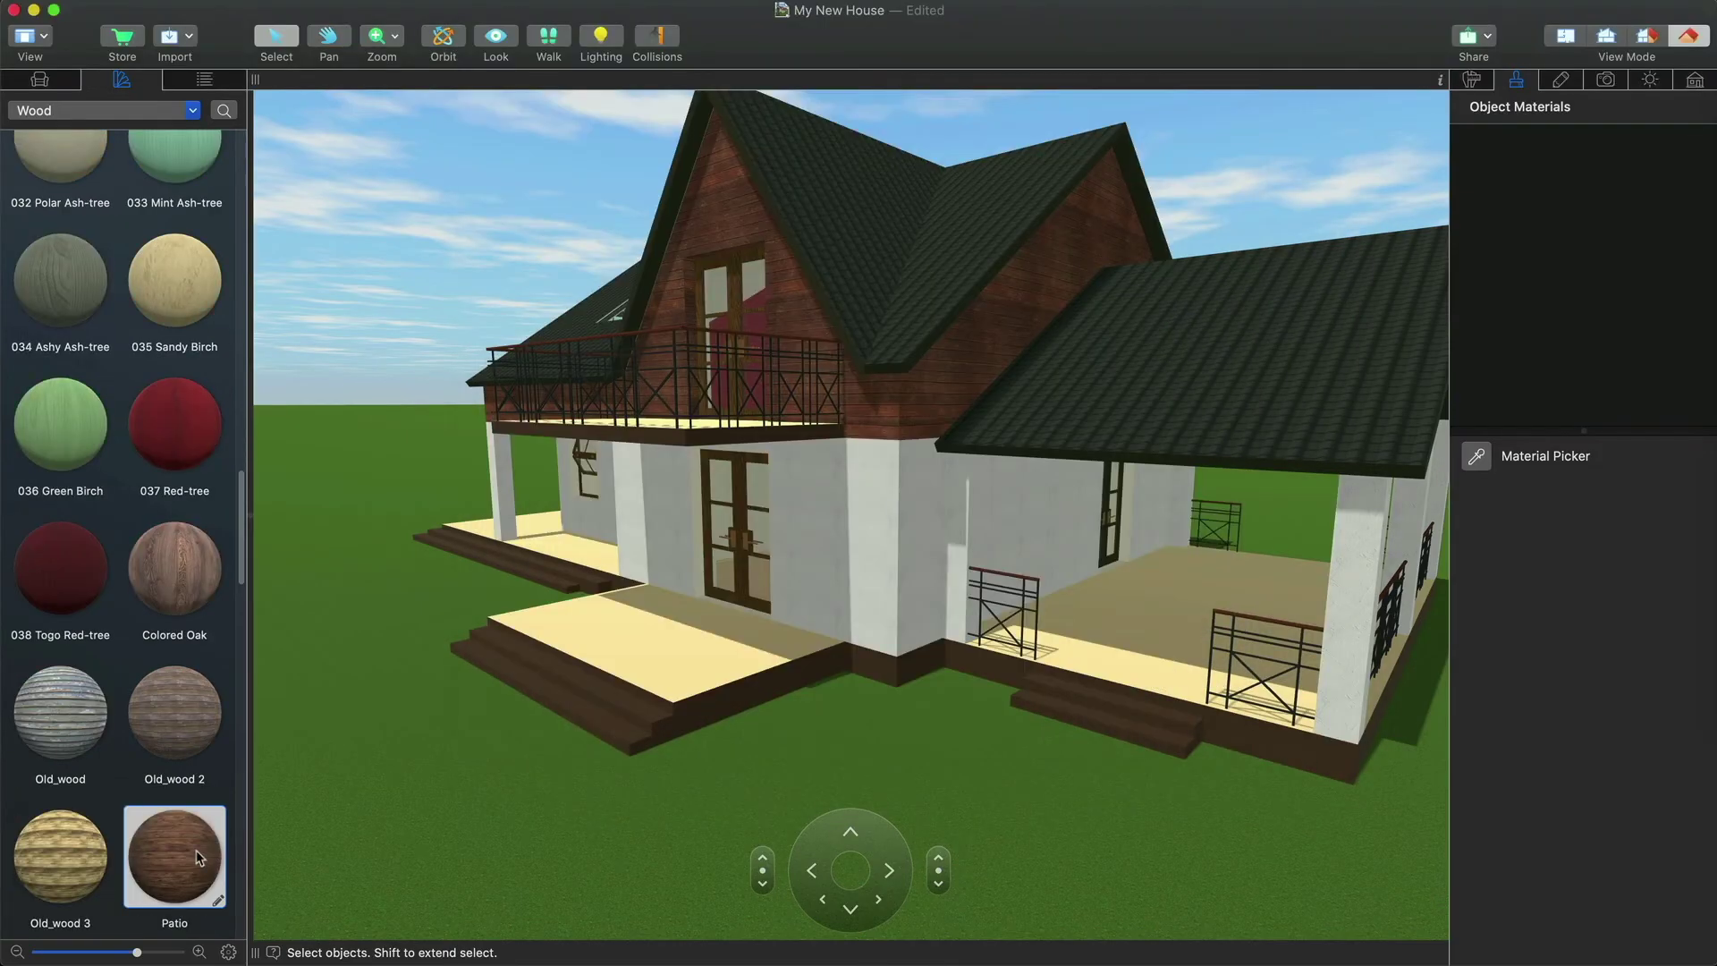
- Apply the Patio wood material to the front terrace and adjust the vertical tile offset on its upper step
left_click_drag(174, 856, 608, 635)
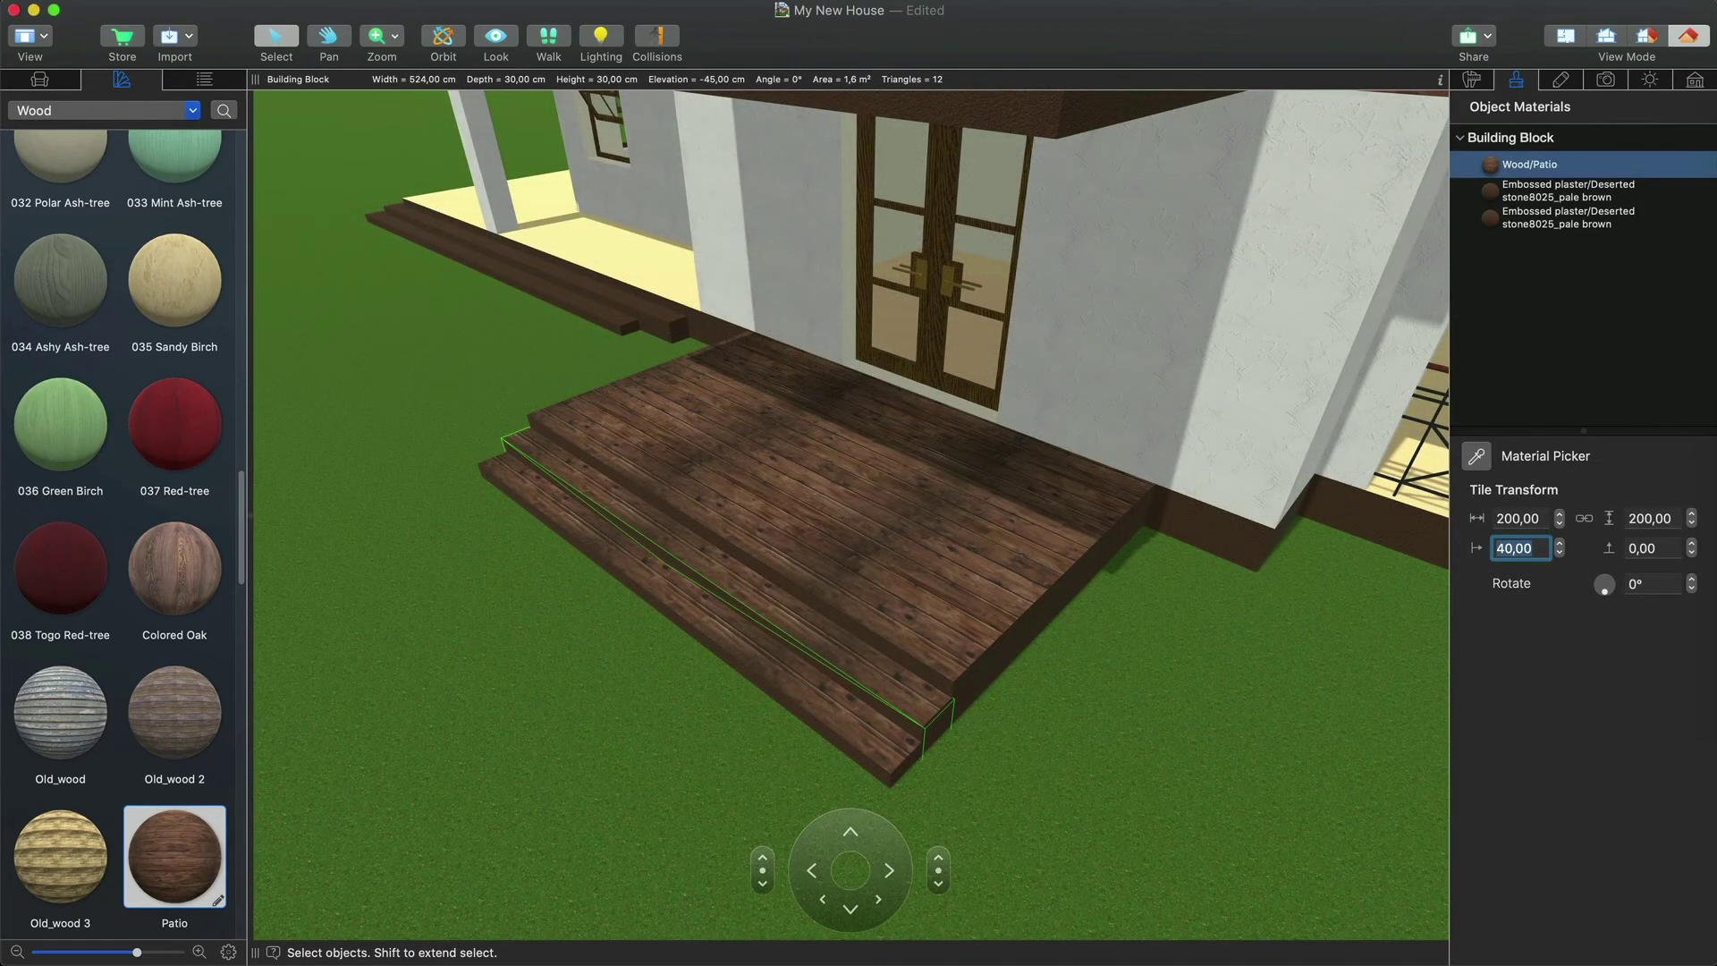
left_click(1692, 553)
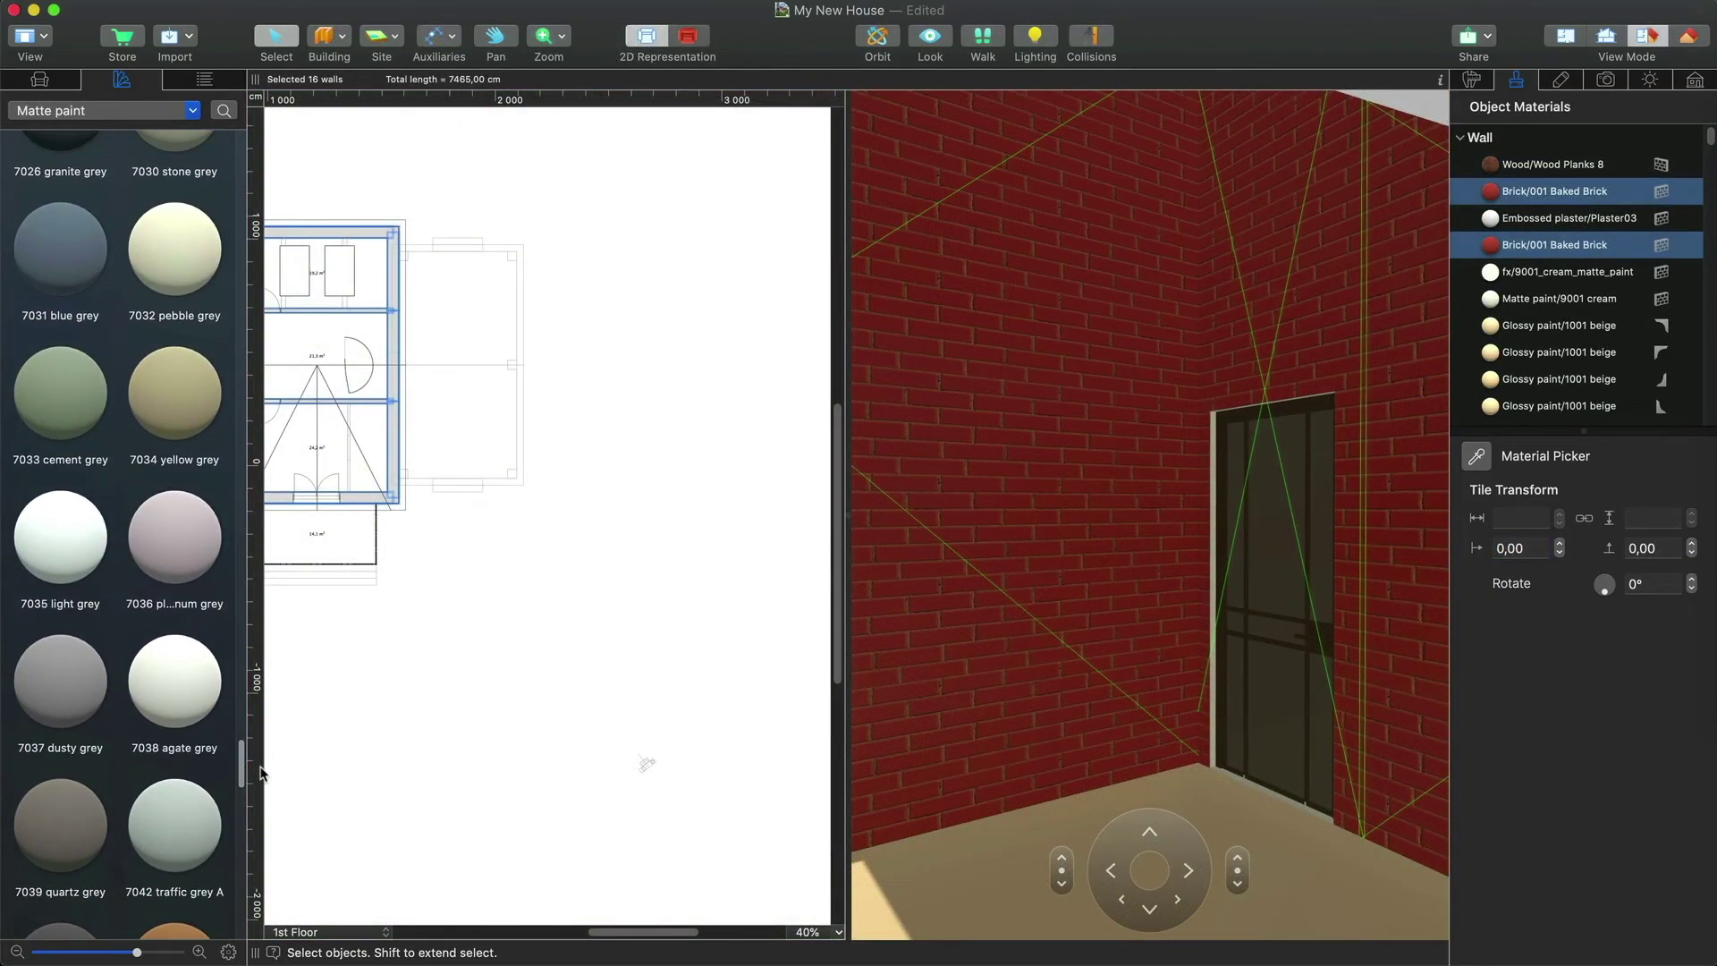
- Replace the 001 Baked Brick materials on the selected 1st Floor walls with 7035 light grey matte paint
mouse_move(84, 549)
left_mouse_down()
mouse_move(774, 461)
mouse_move(1560, 246)
left_mouse_up()
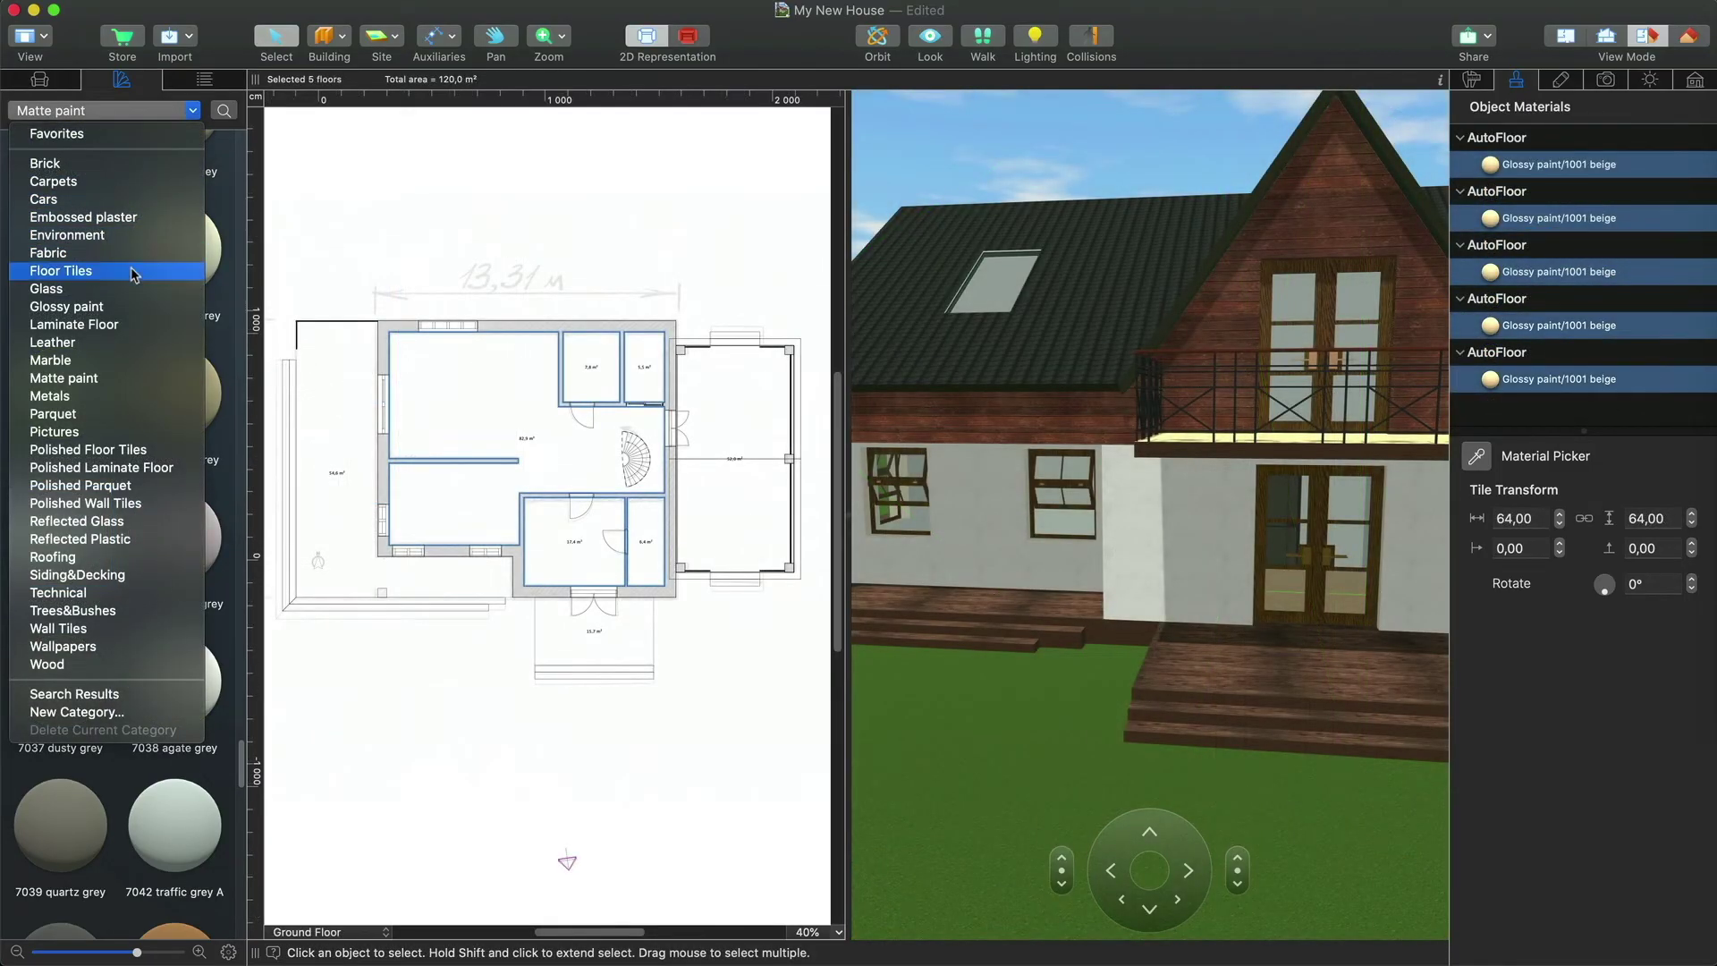
- Cover the selected Ground Floor floors with 01_Kaleidoscope ornament floor tiles and offset the entrance room's tiles 20 horizontally and -6 vertically
left_click(132, 271)
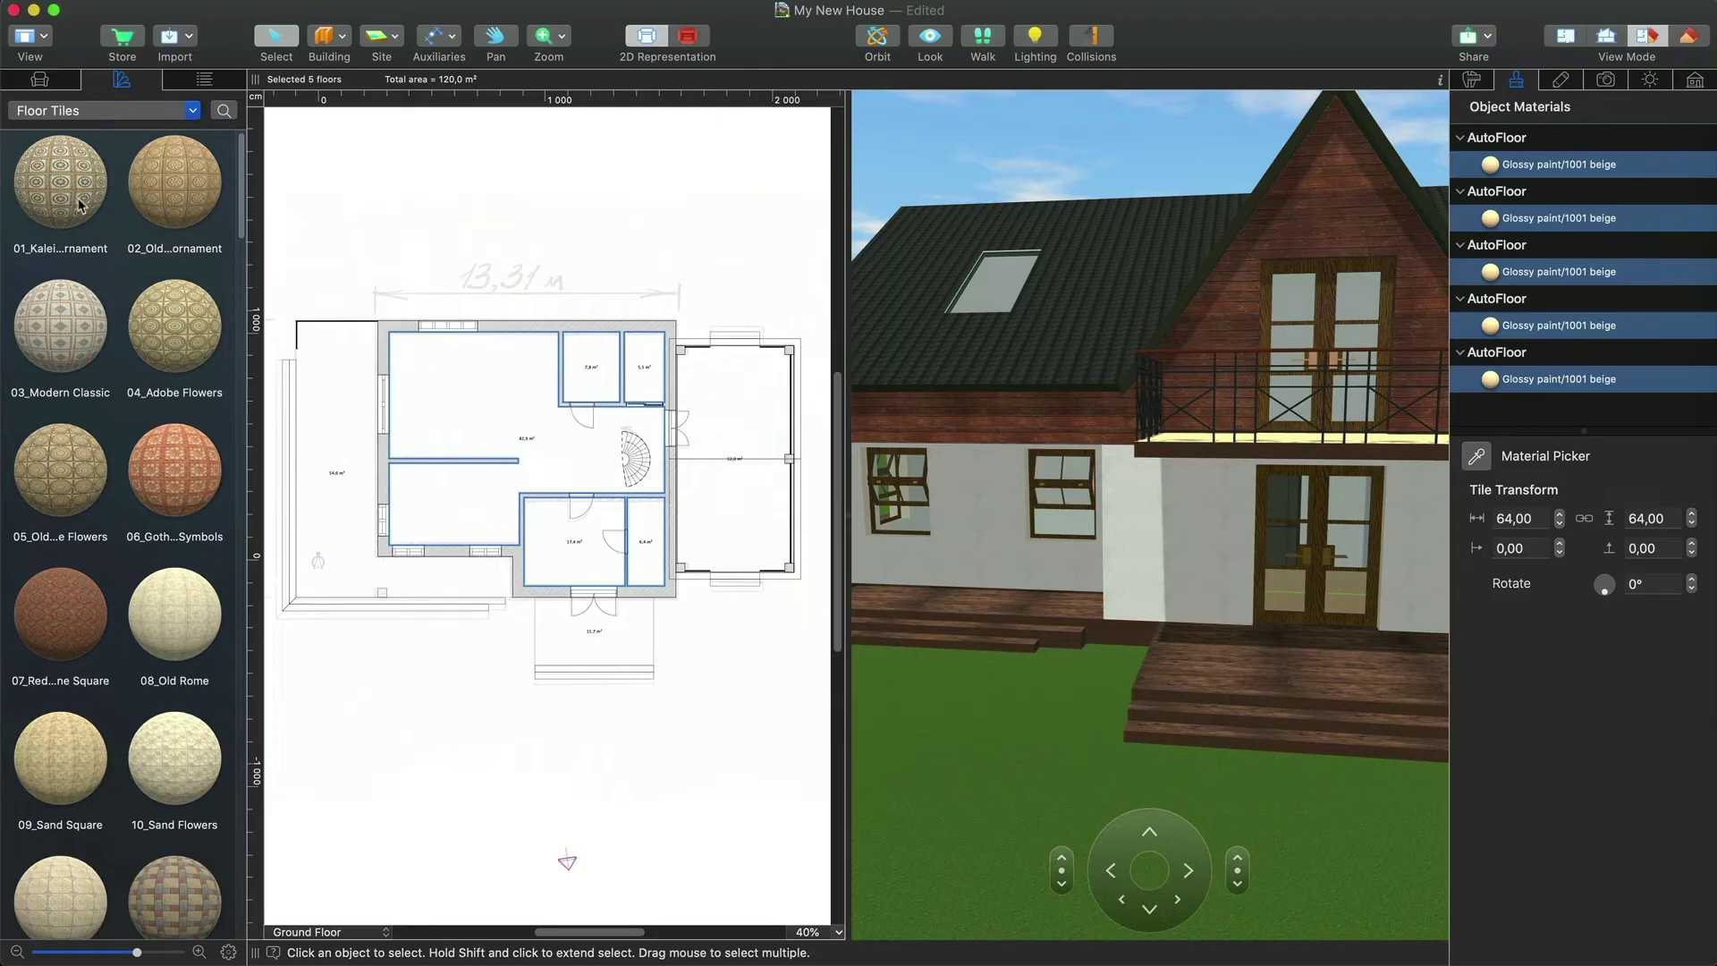
left_click_drag(71, 197, 1600, 278)
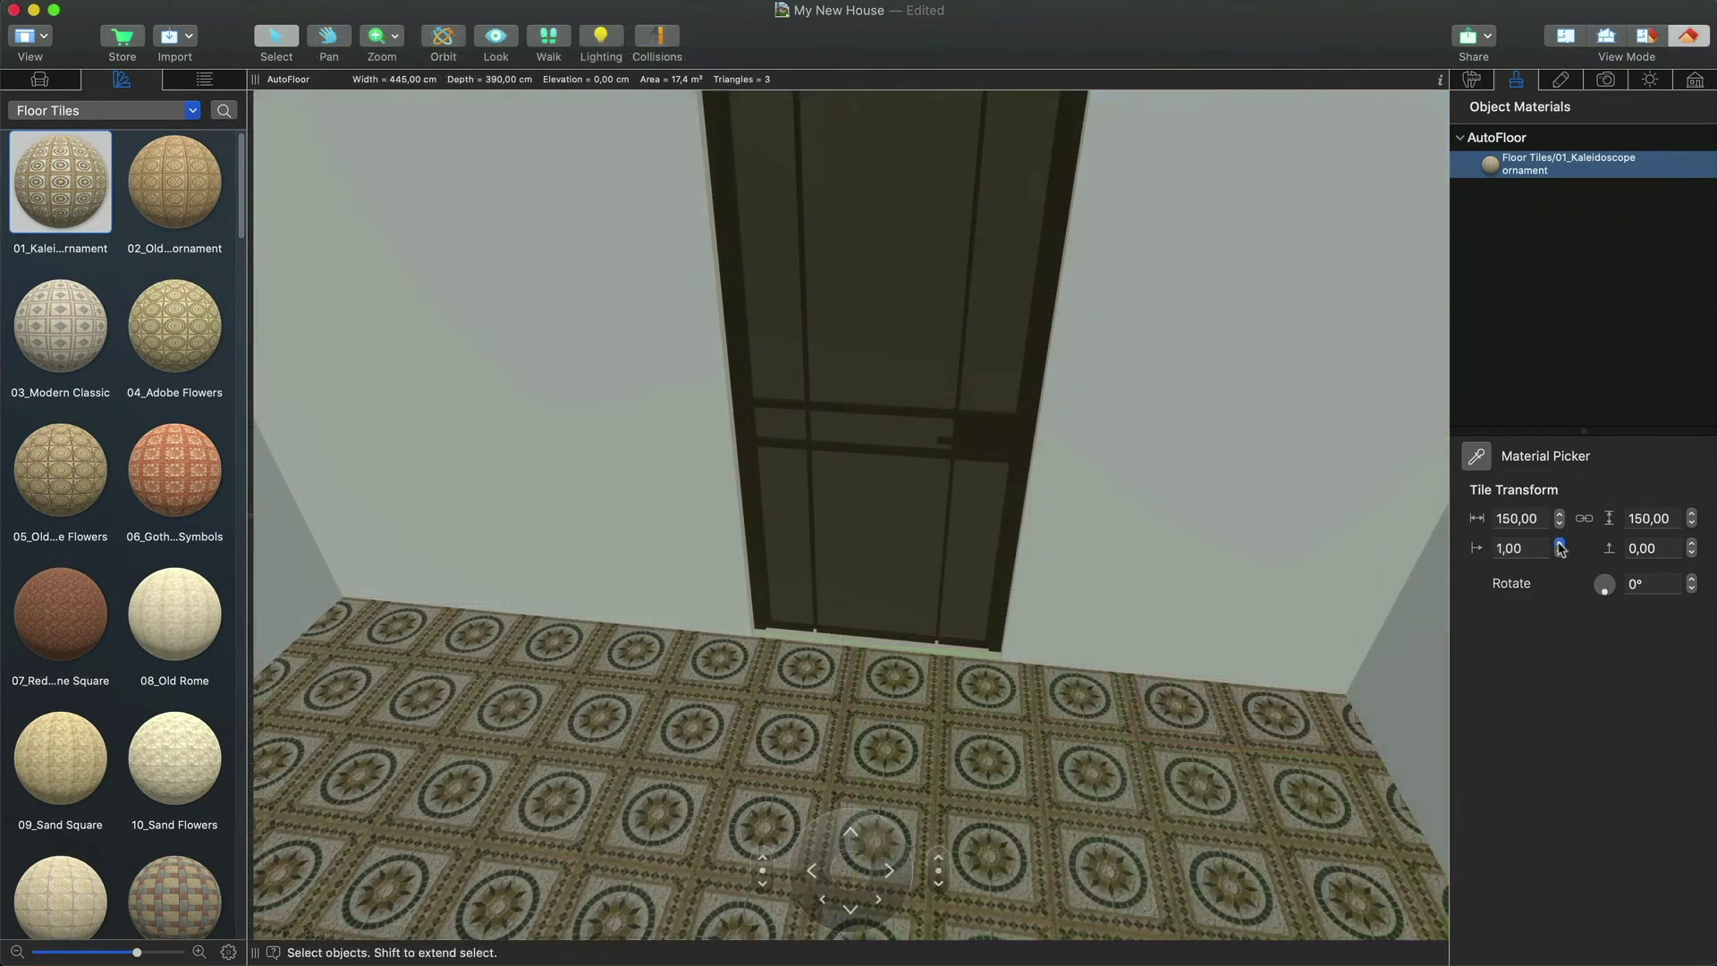
left_click(1560, 543)
left_click(1559, 543)
left_click(1559, 542)
left_click(1559, 543)
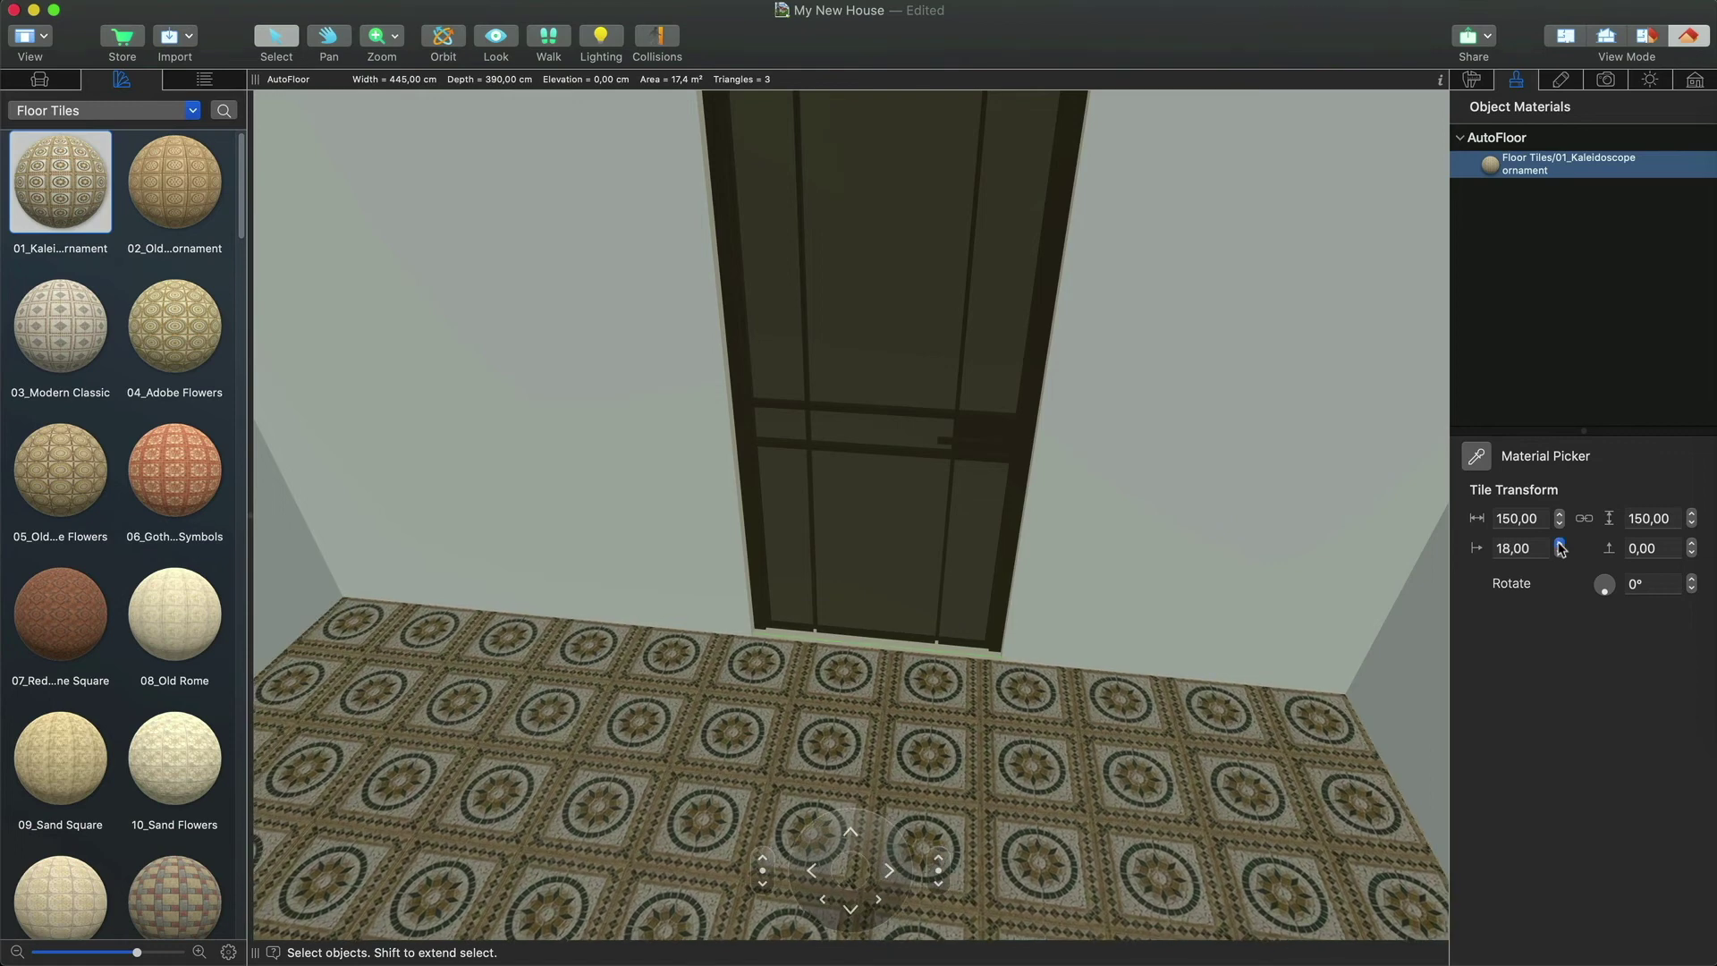
left_click(1560, 542)
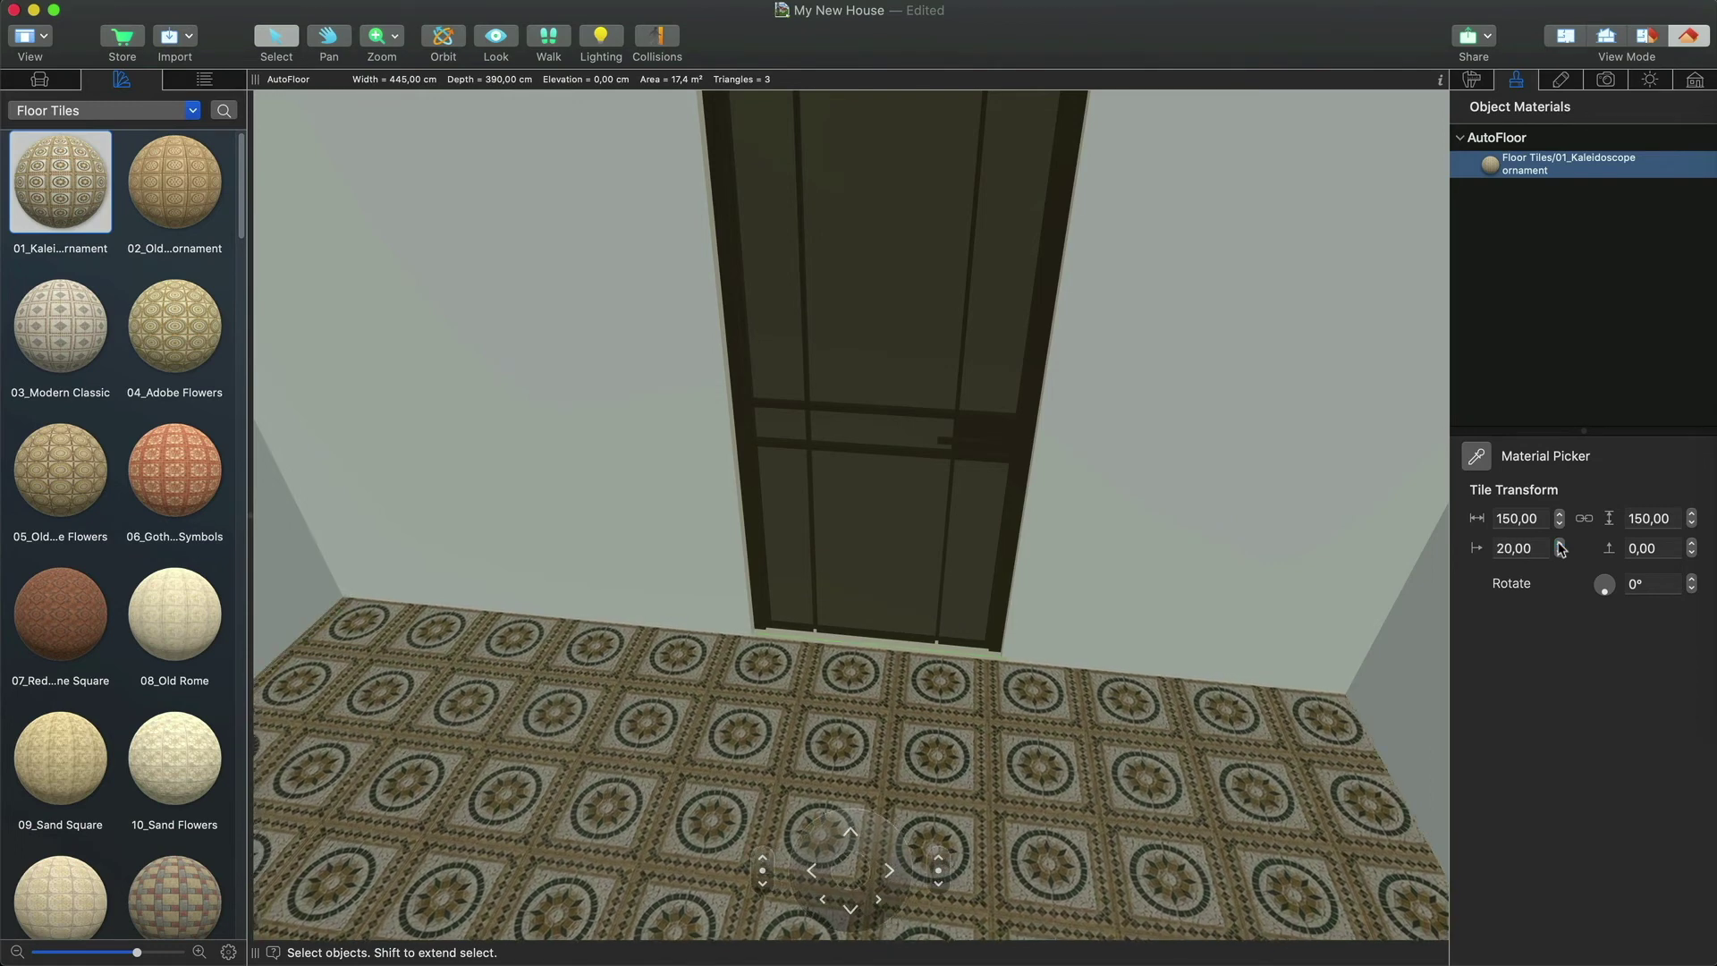
left_click(1690, 554)
left_click(1691, 553)
left_click(1691, 553)
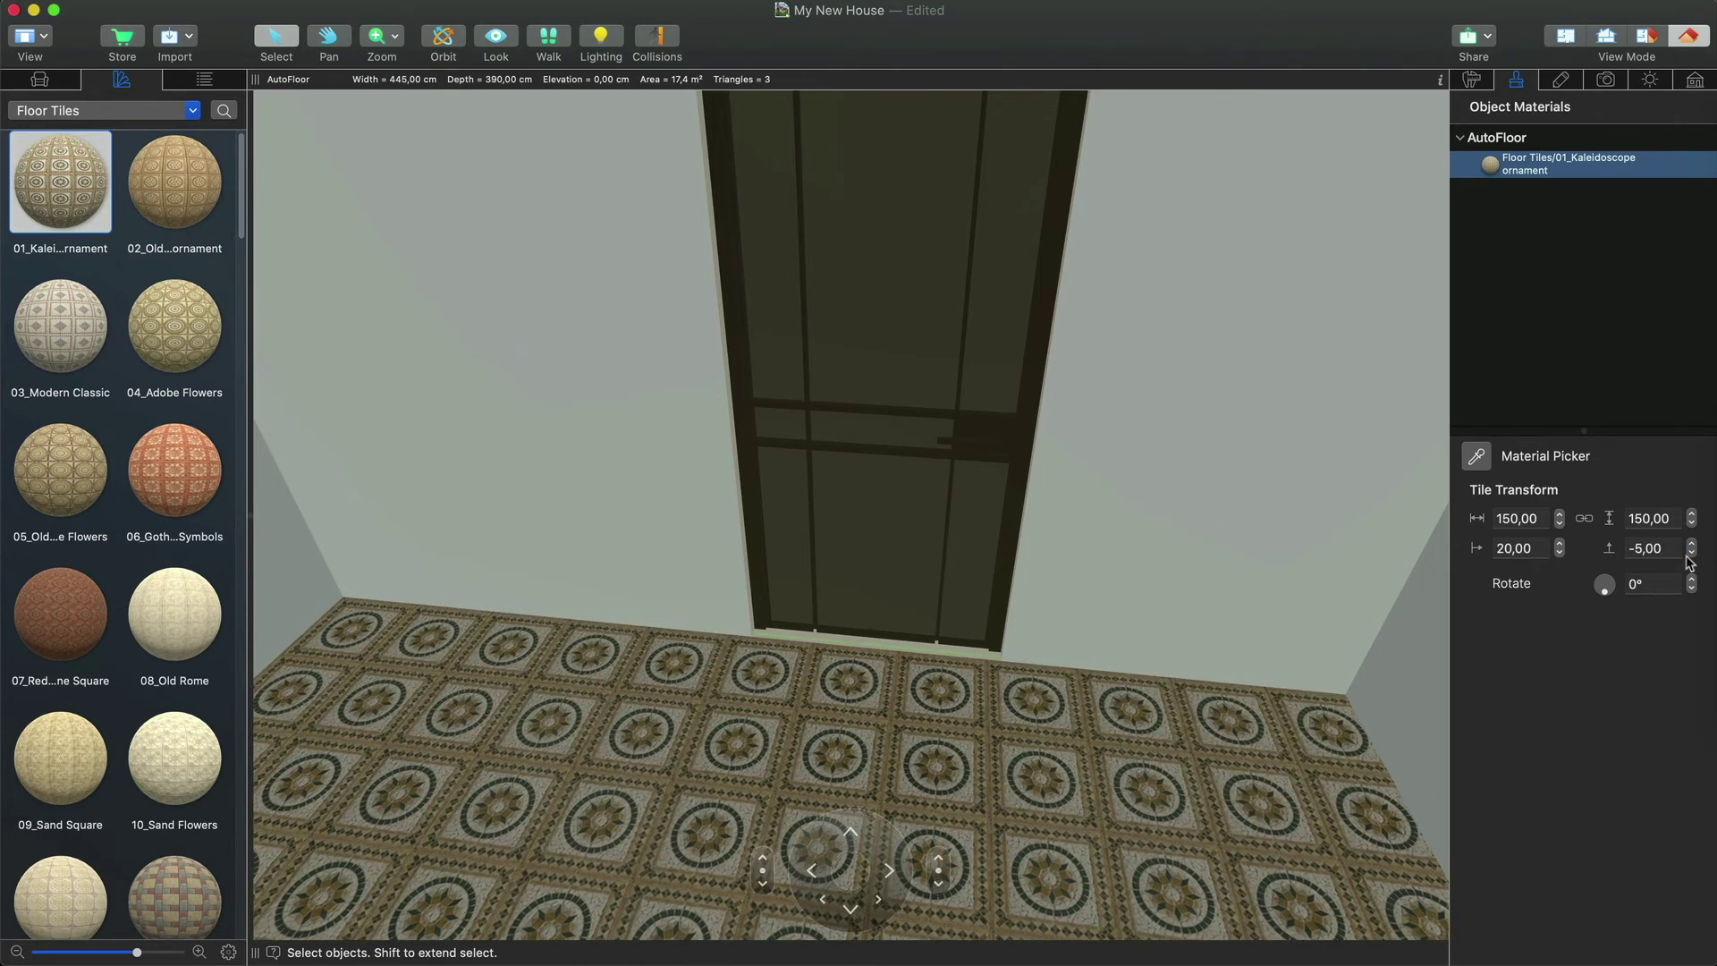
left_click(1690, 554)
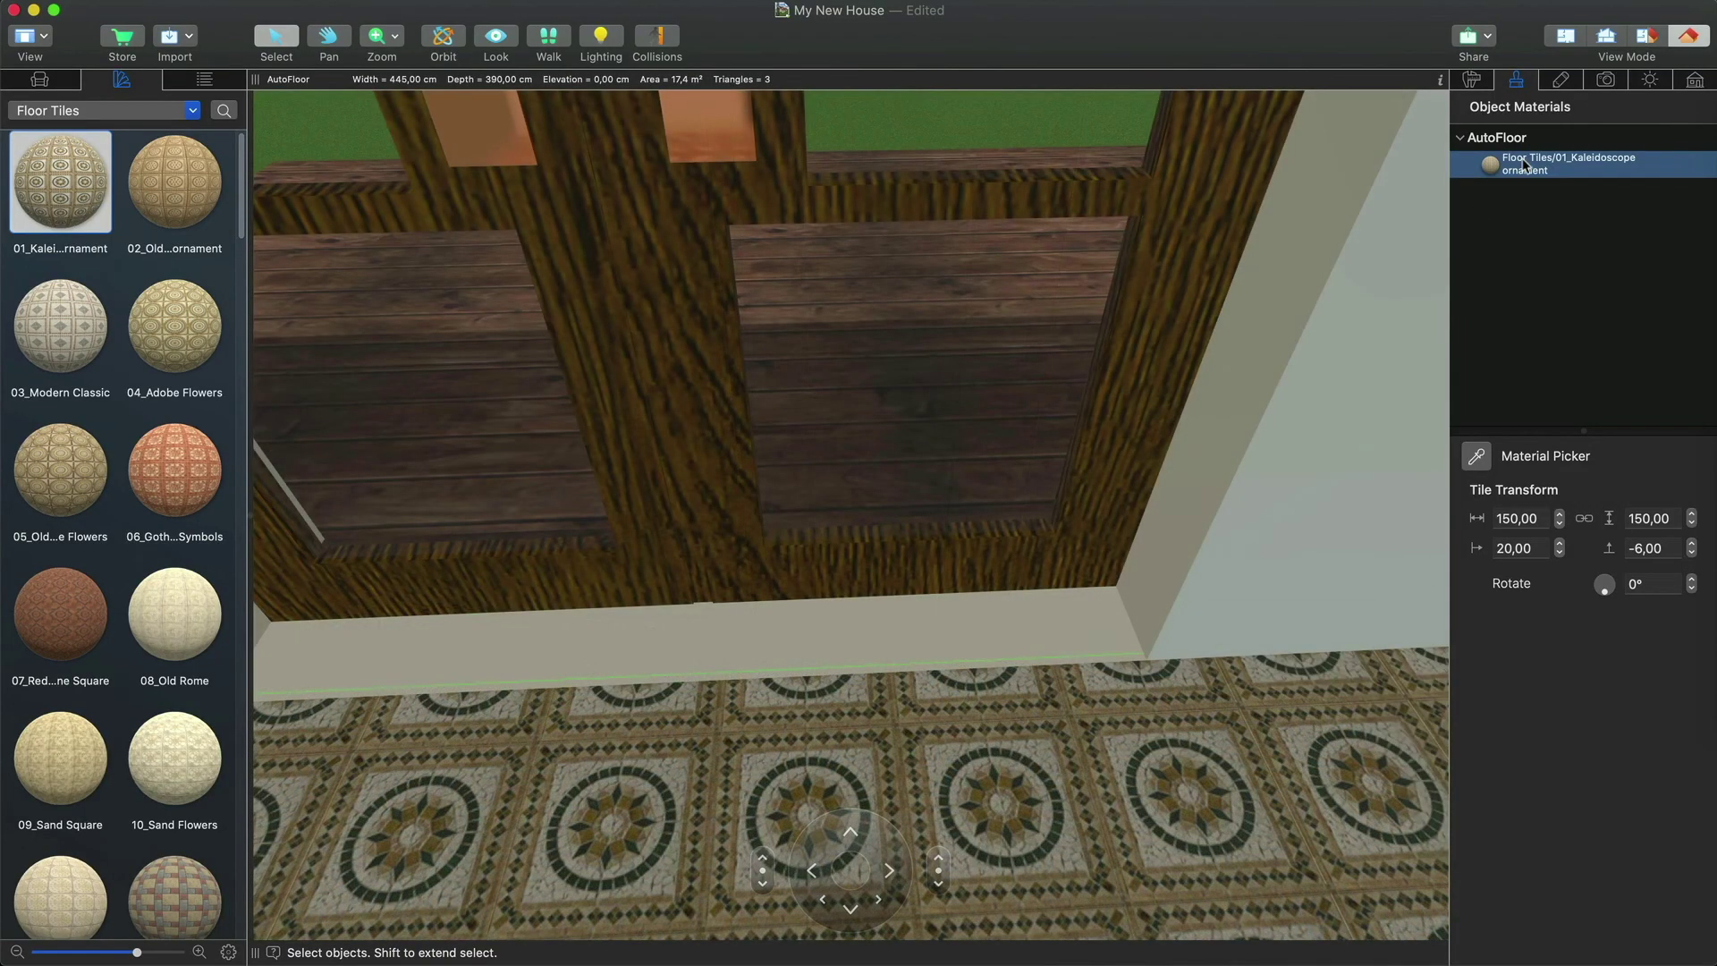
- Copy the entrance room's tile material onto the front door threshold and set the threshold's horizontal tile offset to 10
left_click_drag(1524, 164, 988, 639)
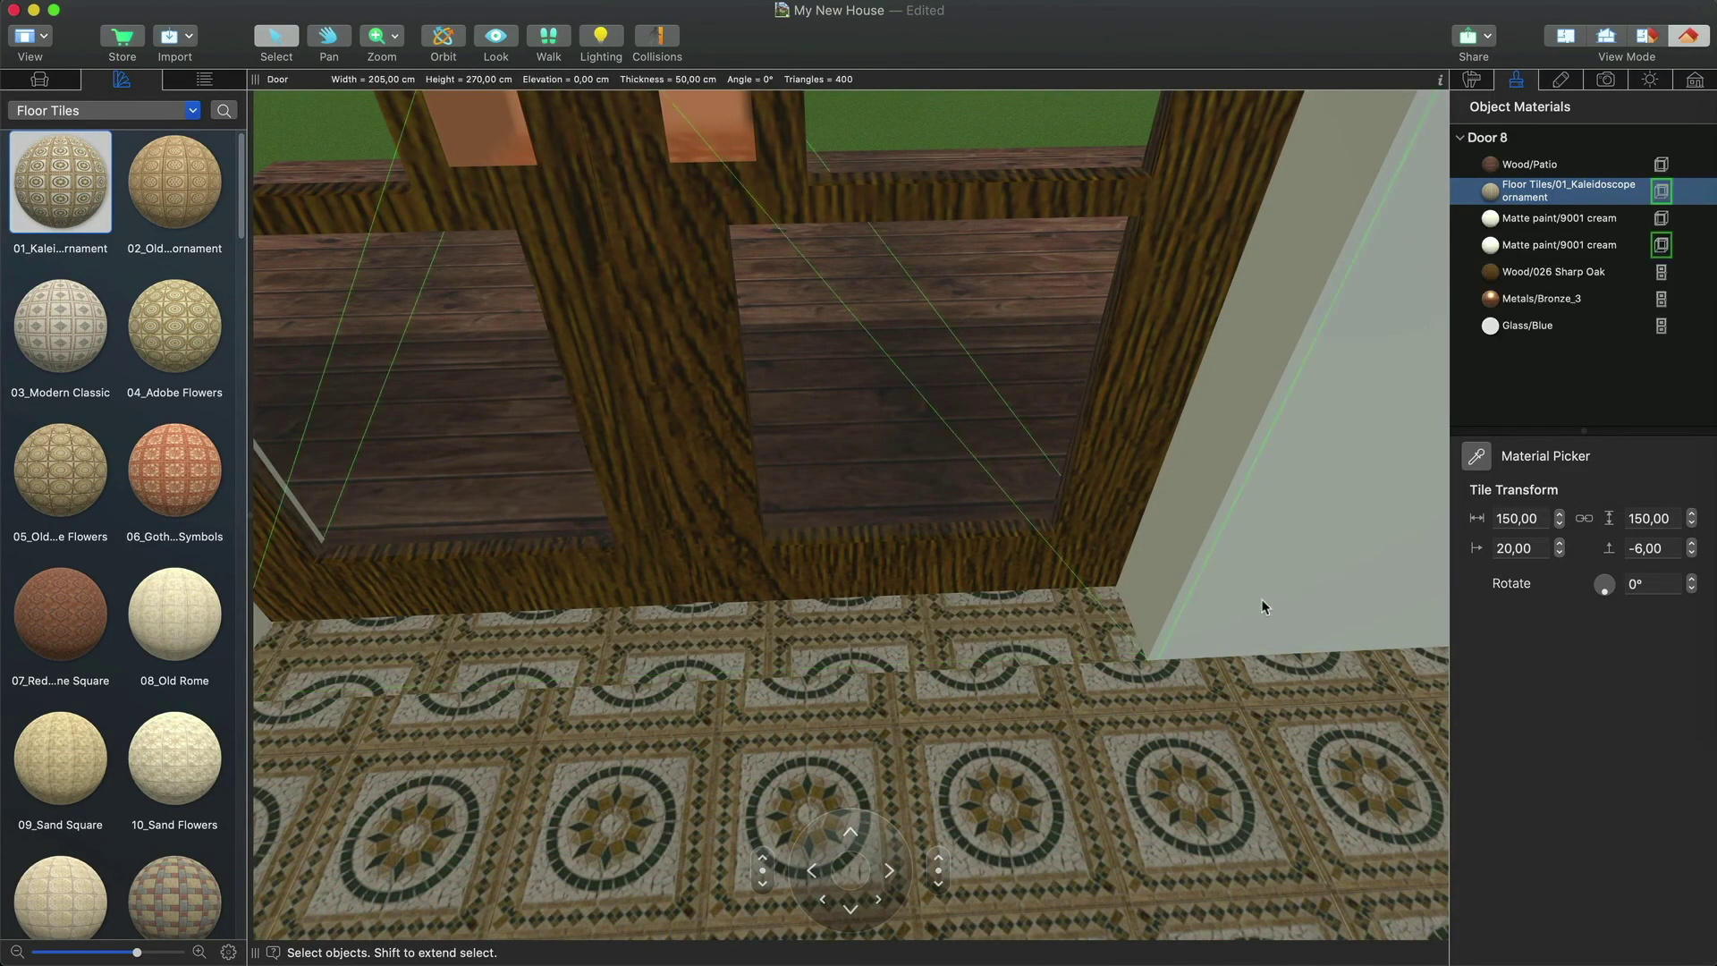
left_click(1560, 553)
left_click(1560, 552)
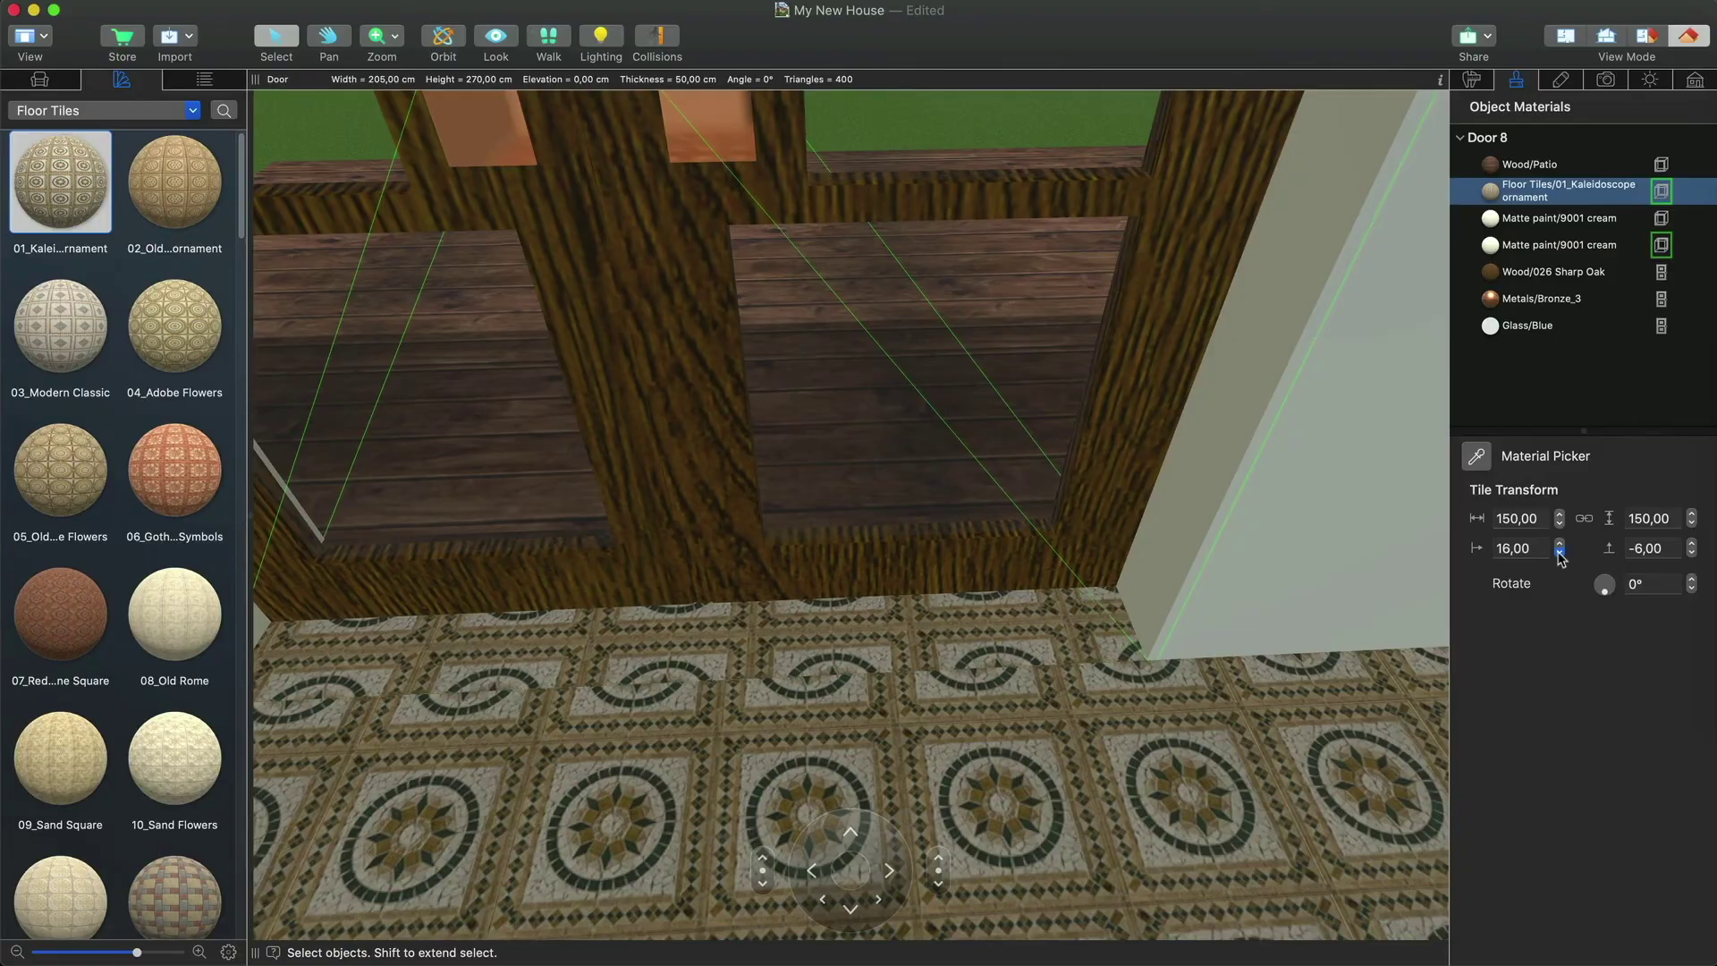
left_click(1559, 552)
left_click(1559, 553)
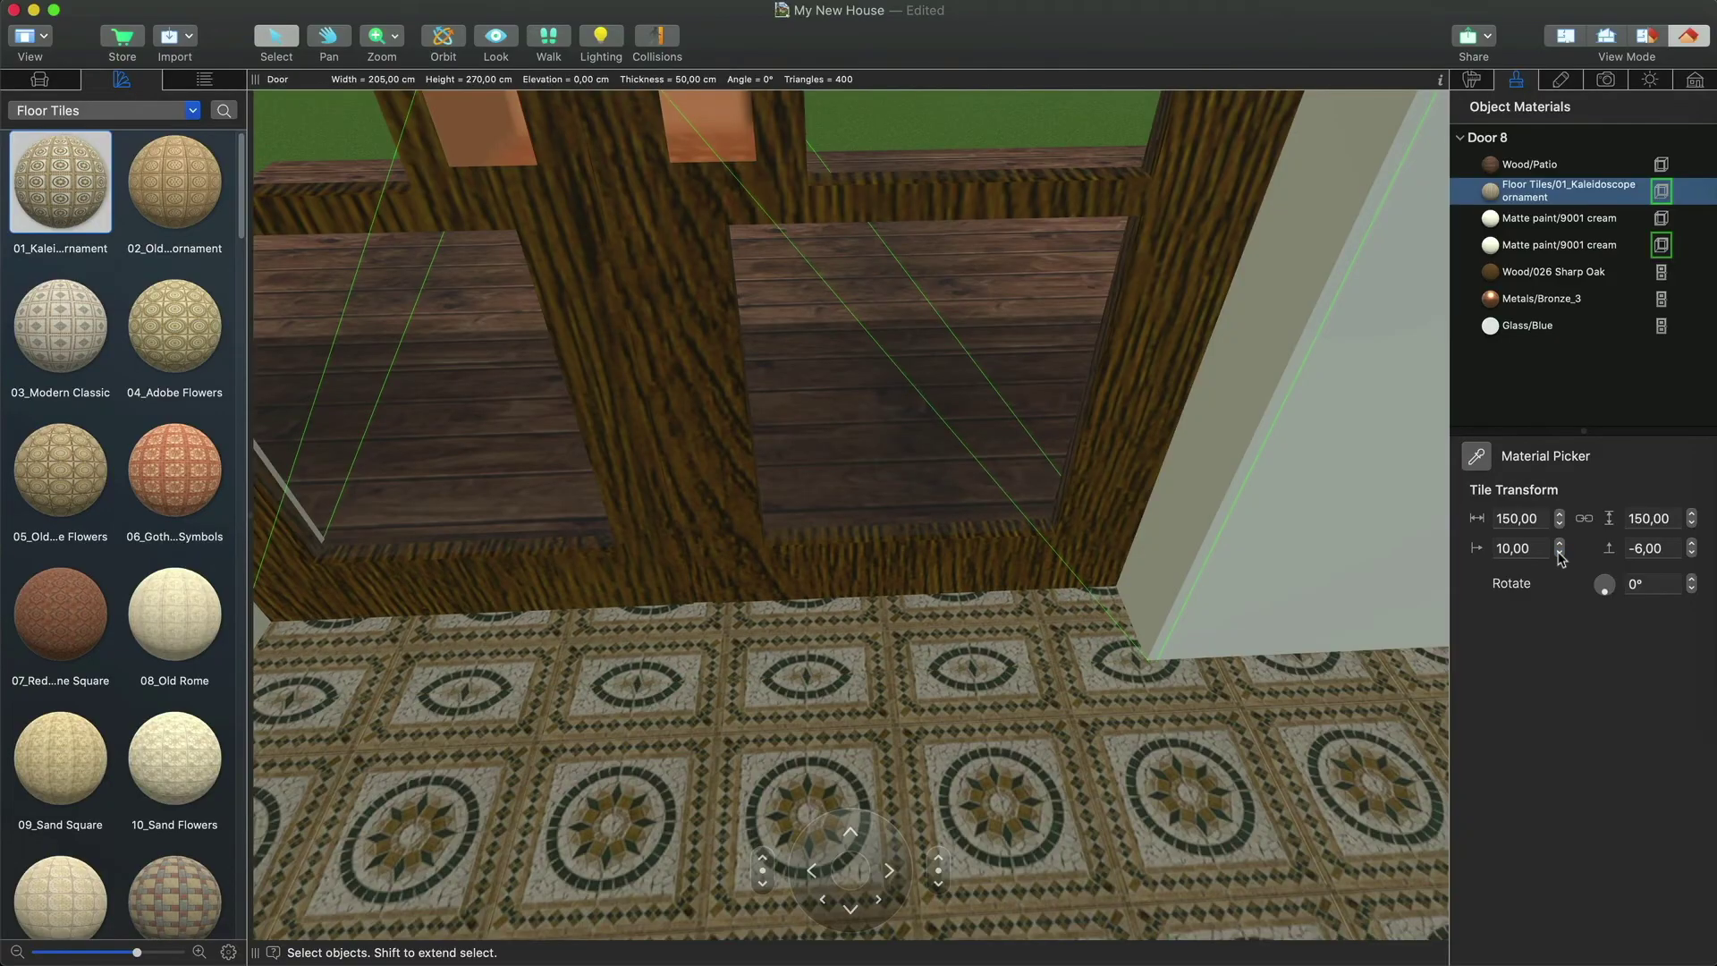
- Raise the threshold's vertical tile offset so its pattern lines up with the entrance room's floor tiles
left_click(1692, 543)
left_click(1692, 543)
left_click(1692, 543)
left_click(1692, 543)
left_click(1692, 543)
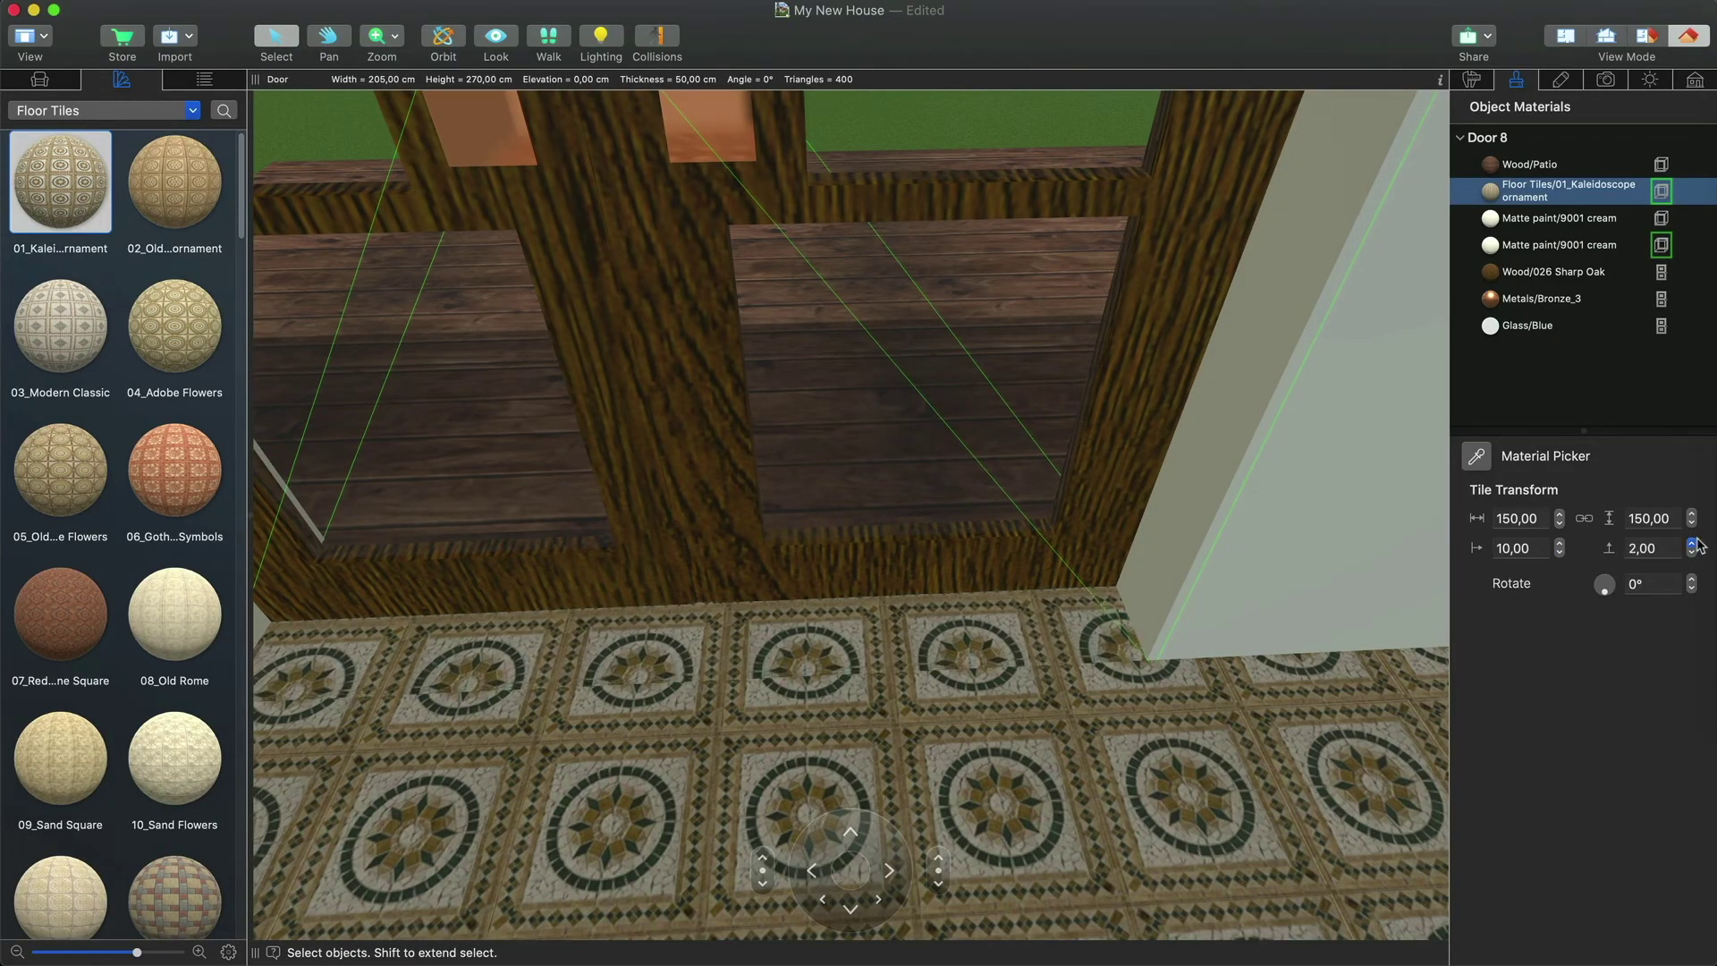
left_click(1692, 543)
left_click(1692, 543)
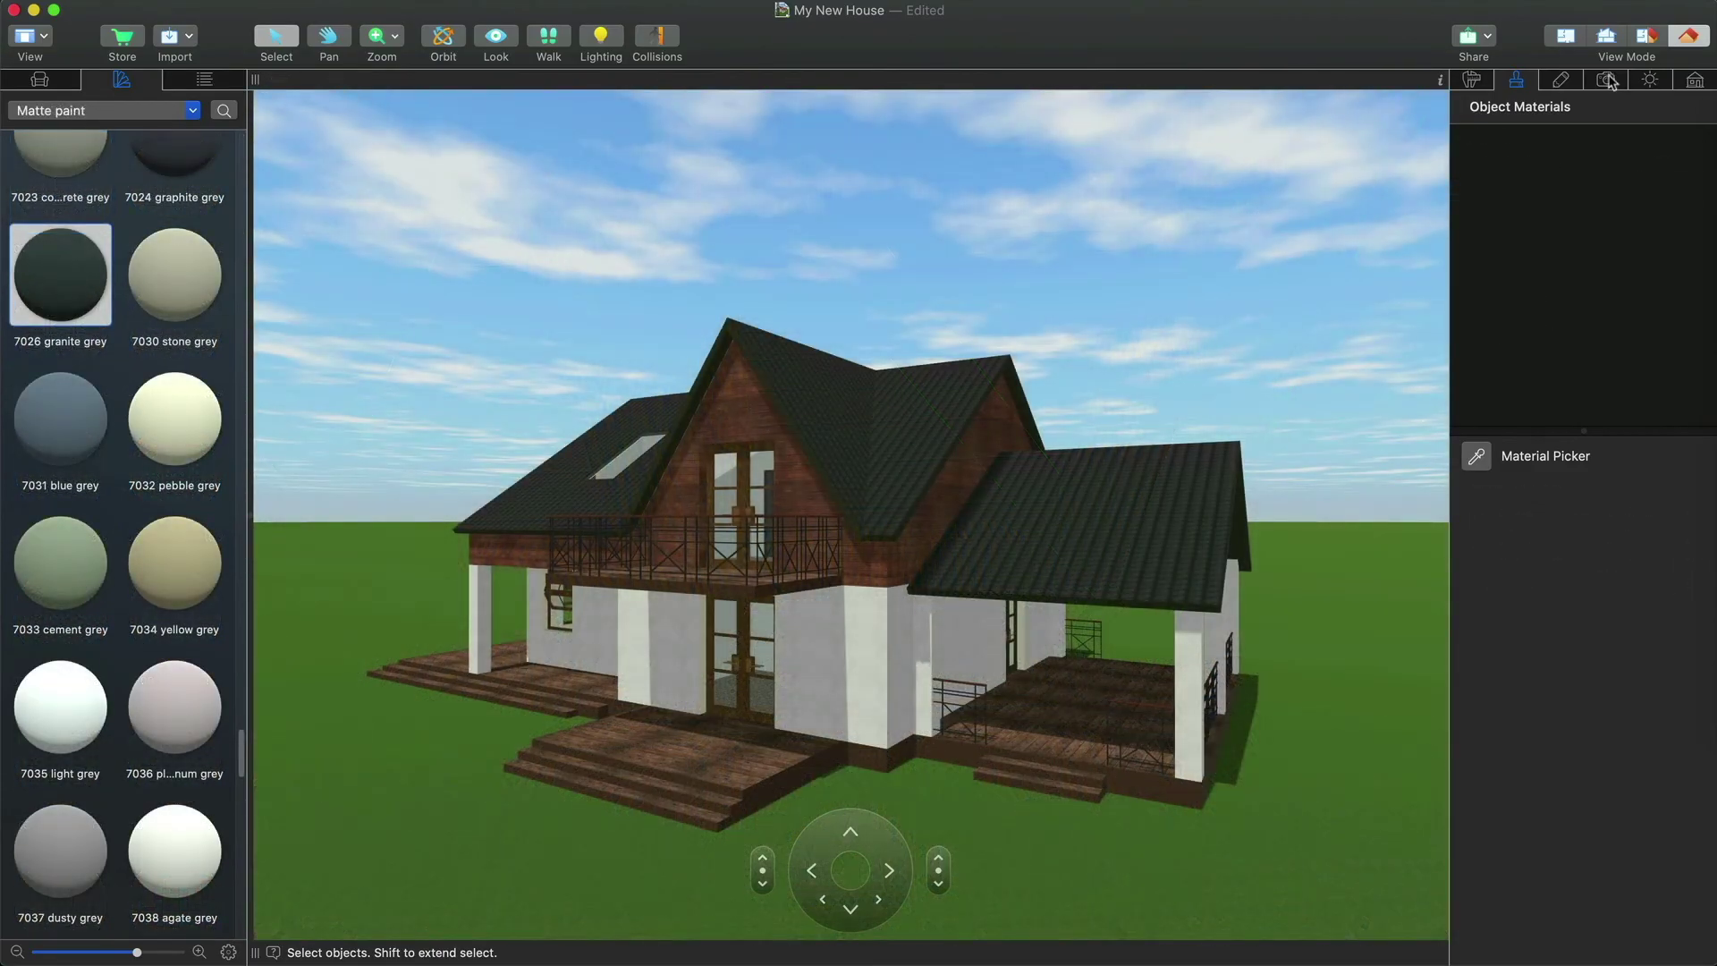
- Save the current exterior view of the house as a new user camera
left_click(1606, 80)
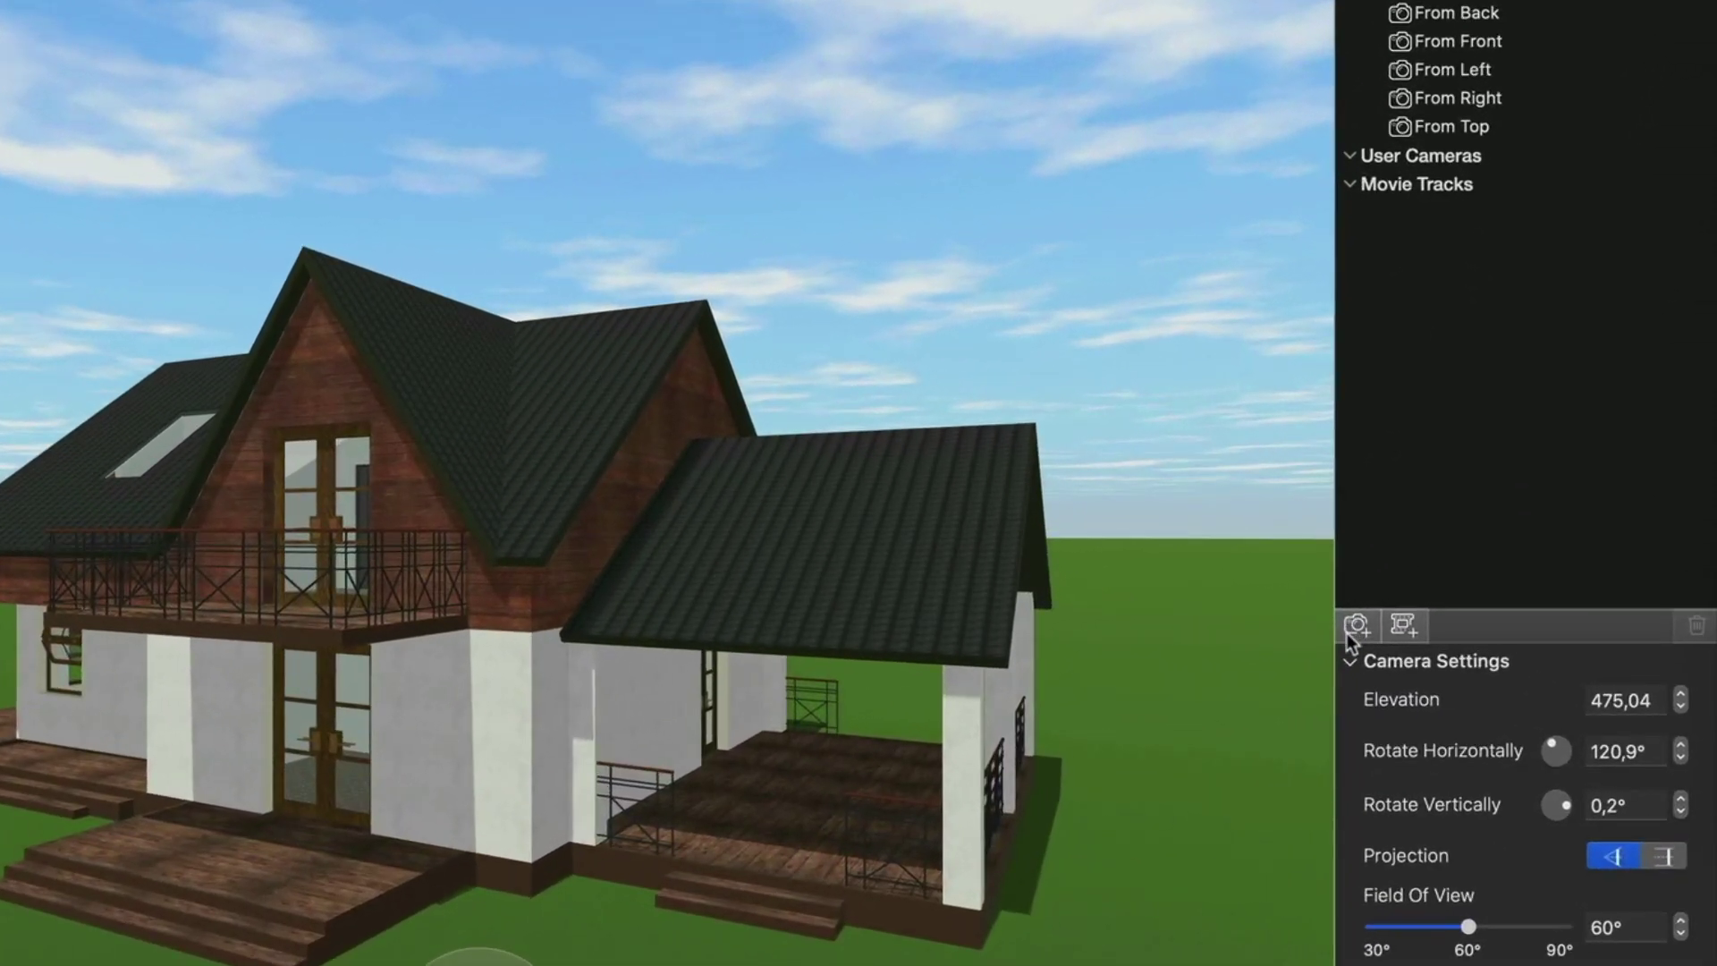
left_click(1348, 632)
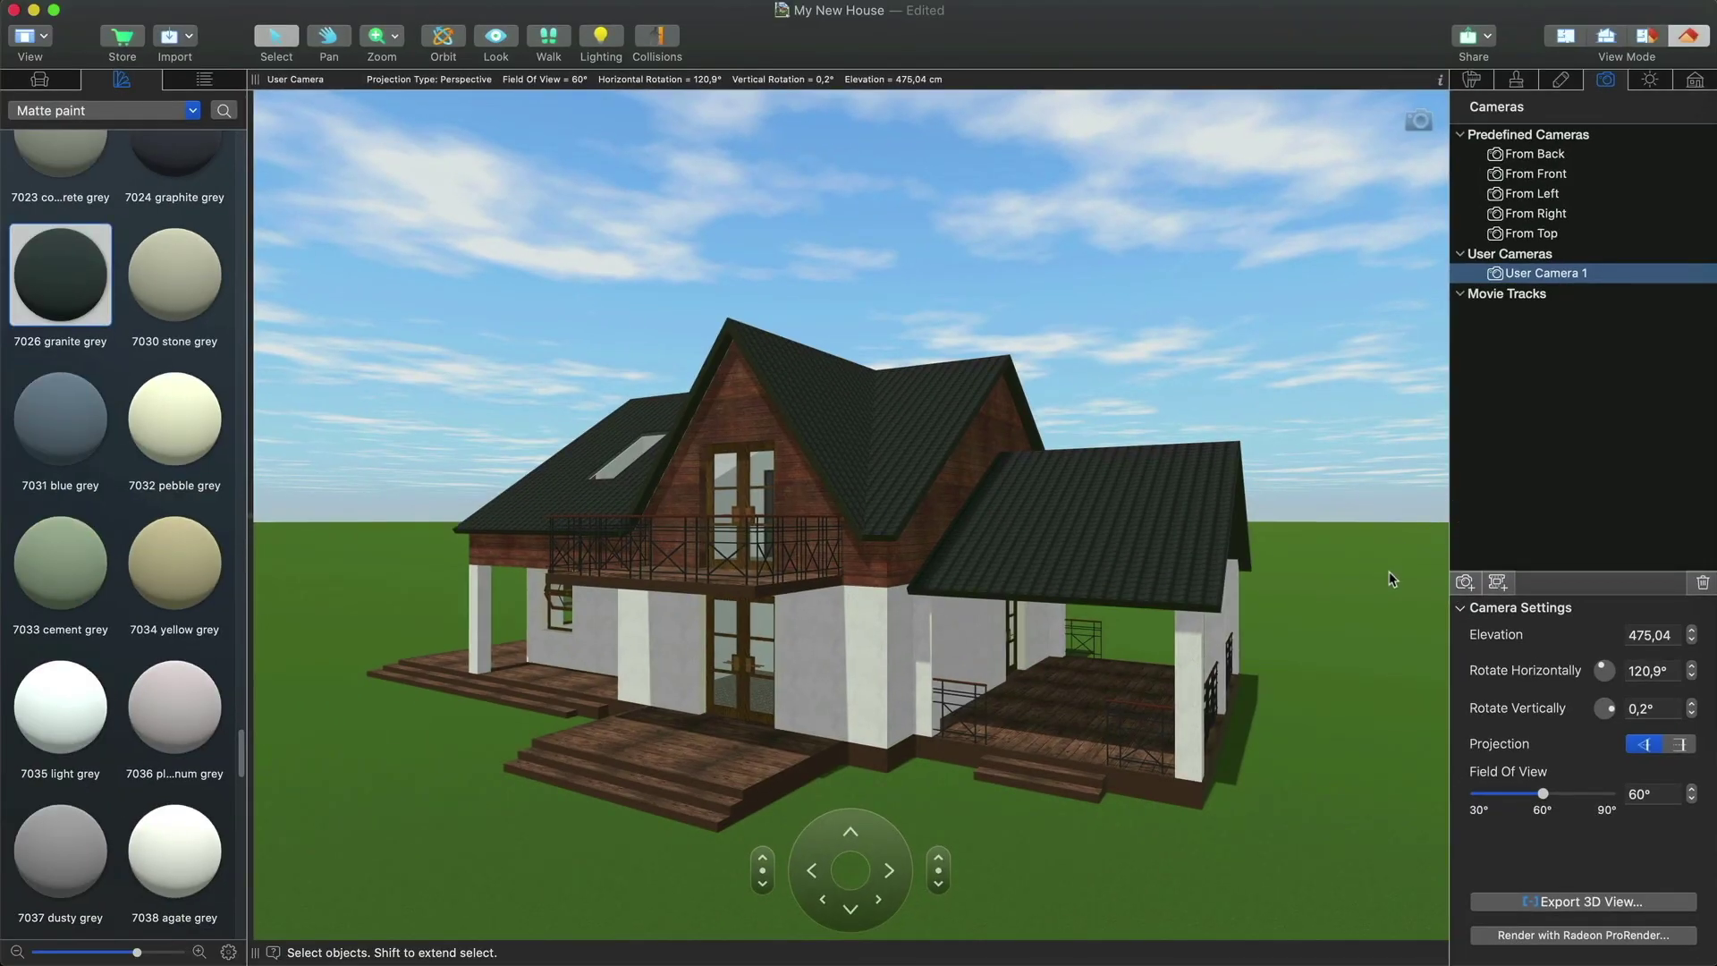
left_click(1350, 632)
- Save a second user camera facing the large corner terrace, rotated 45.9° horizontally and -1.8° vertically
scroll(1346, 624, "left", 10)
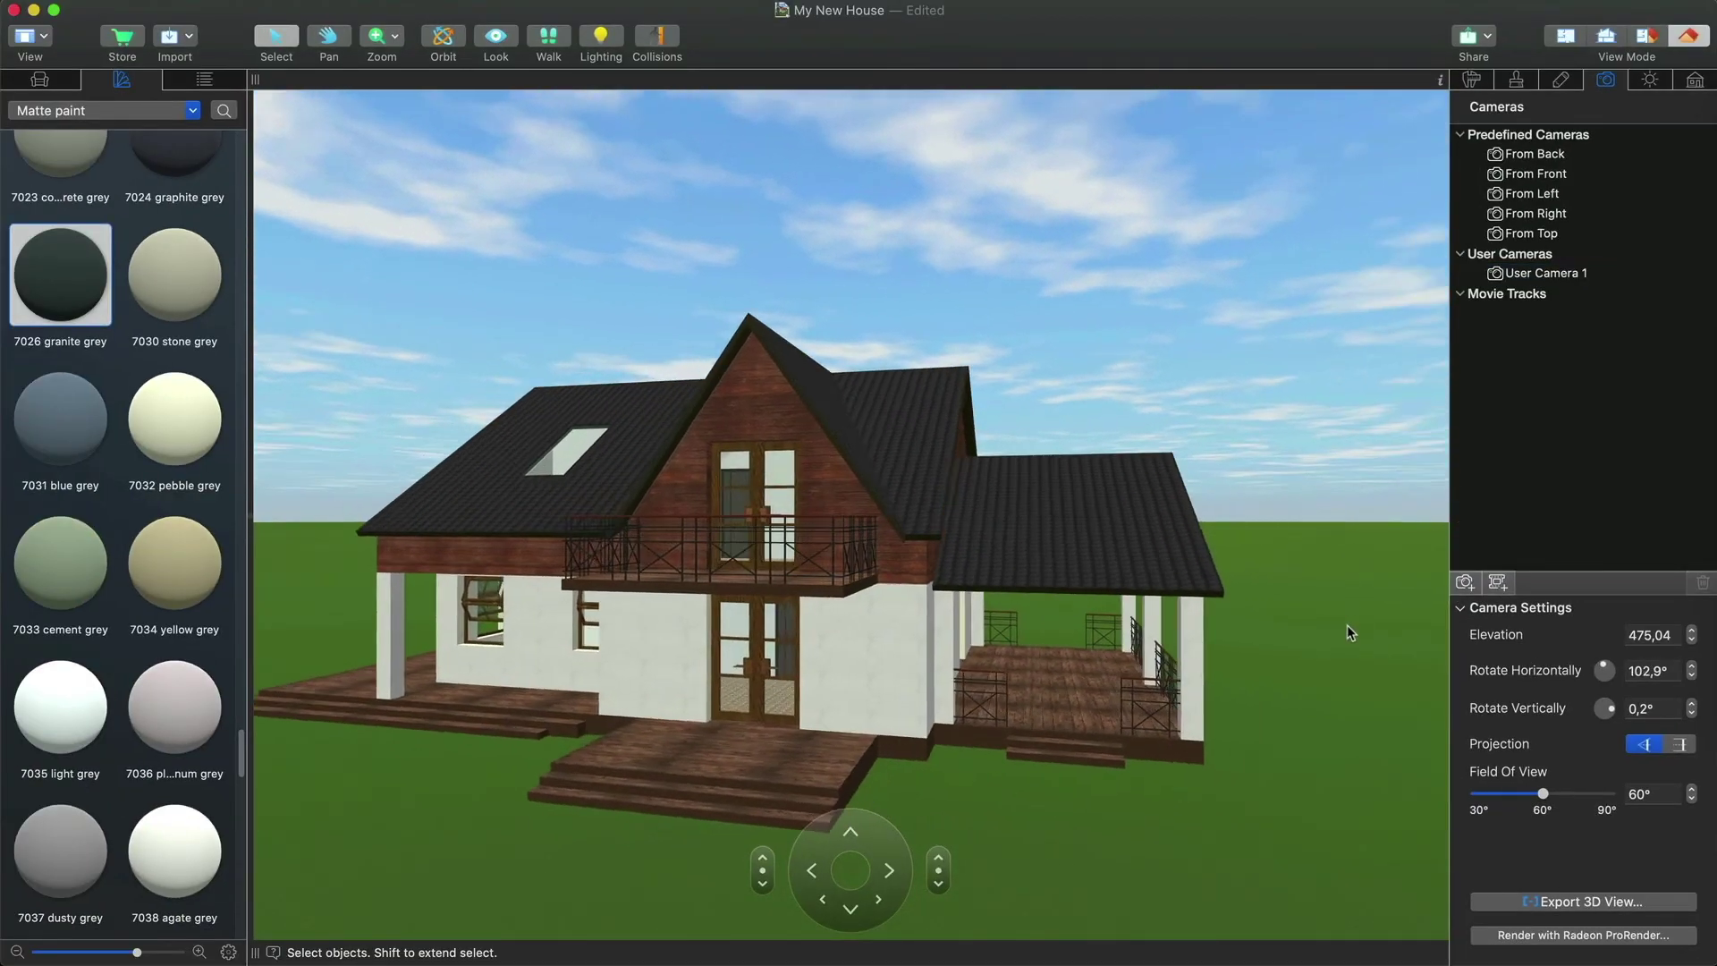
scroll(1347, 624, "left", 14)
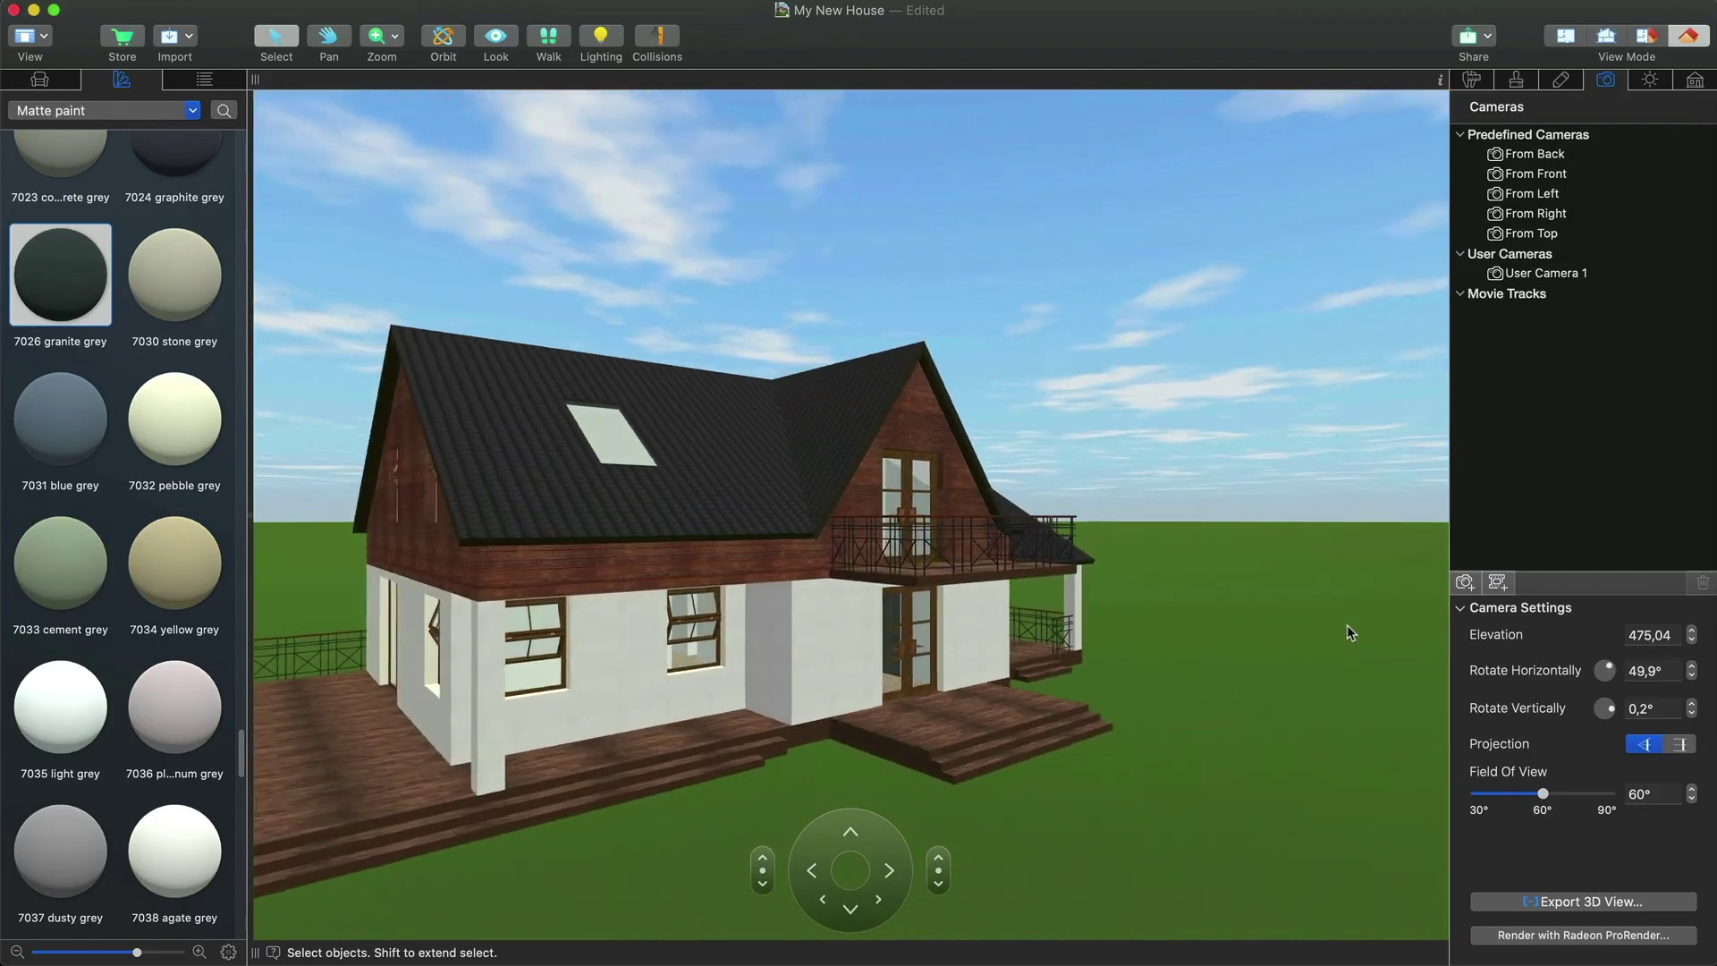
scroll(1347, 624, "down", 3)
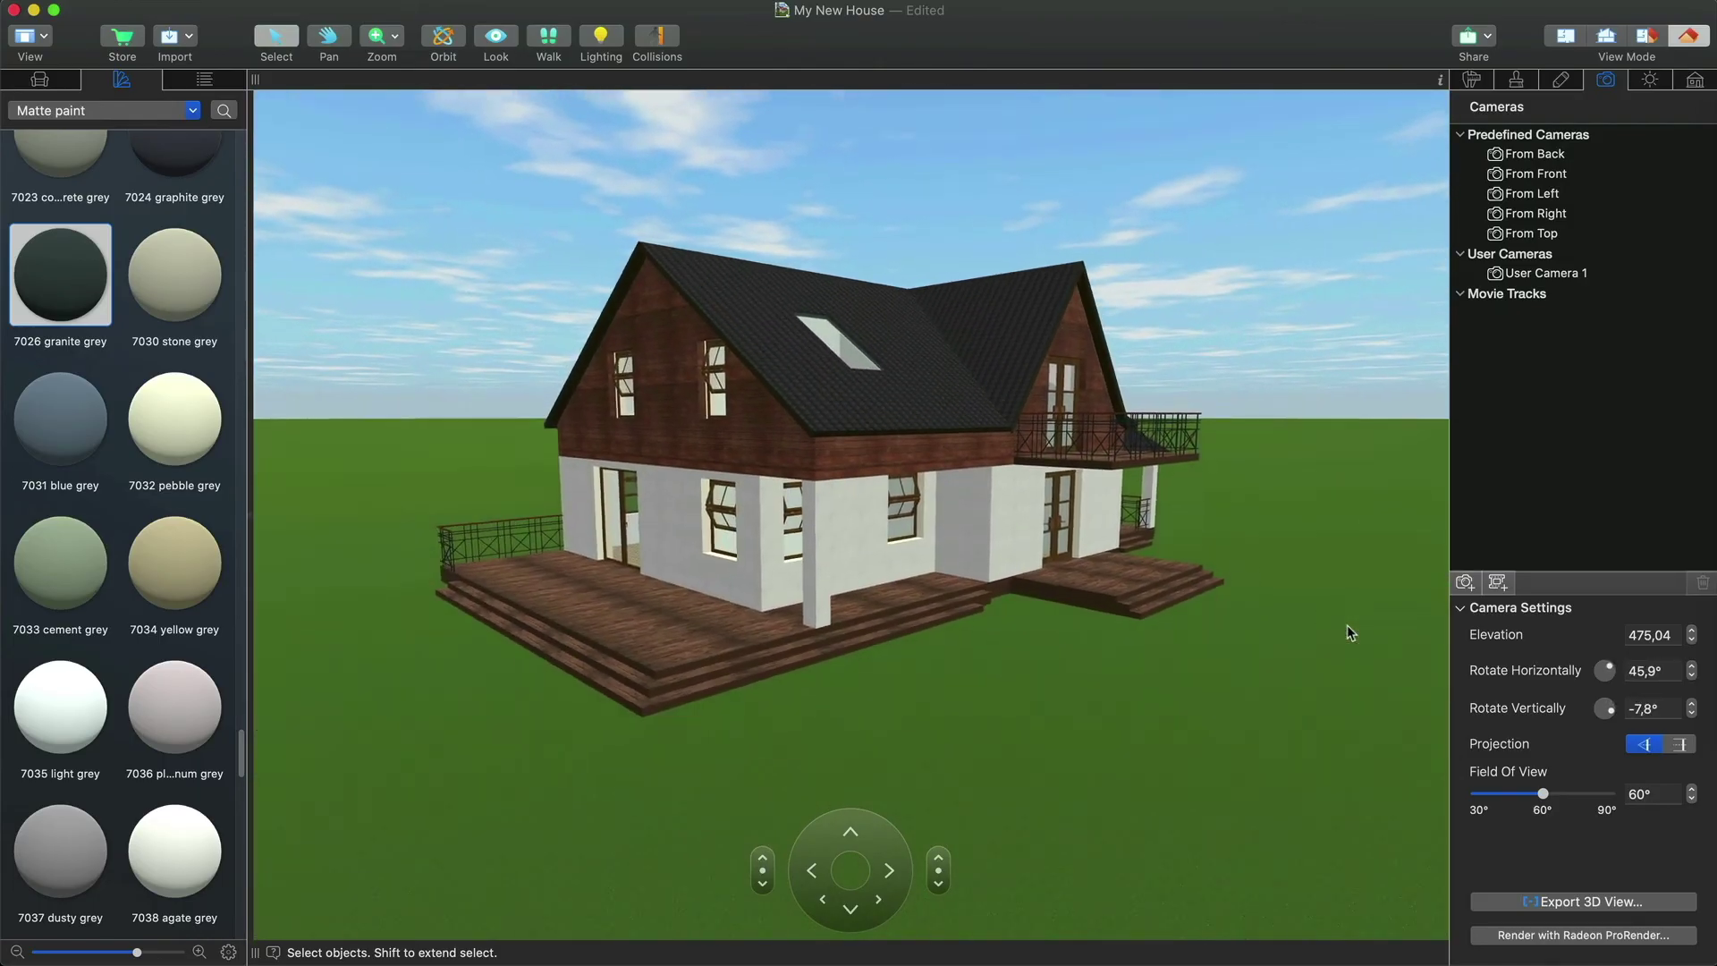
scroll(1347, 624, "up", 2)
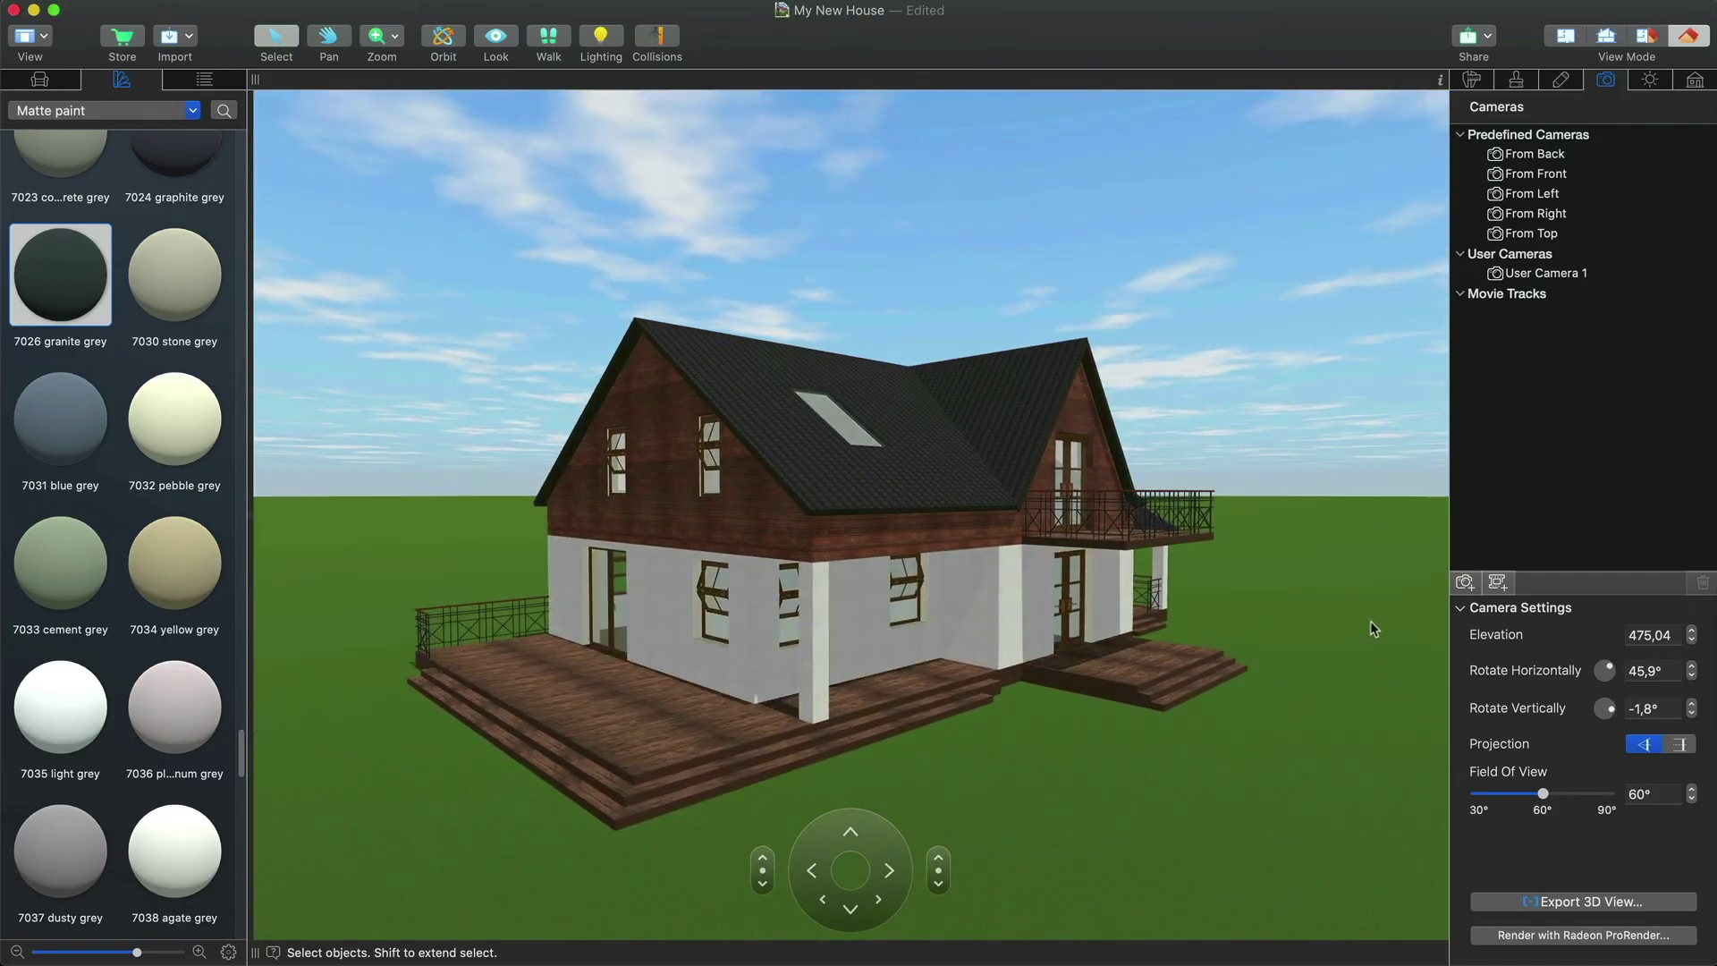
left_click(1465, 583)
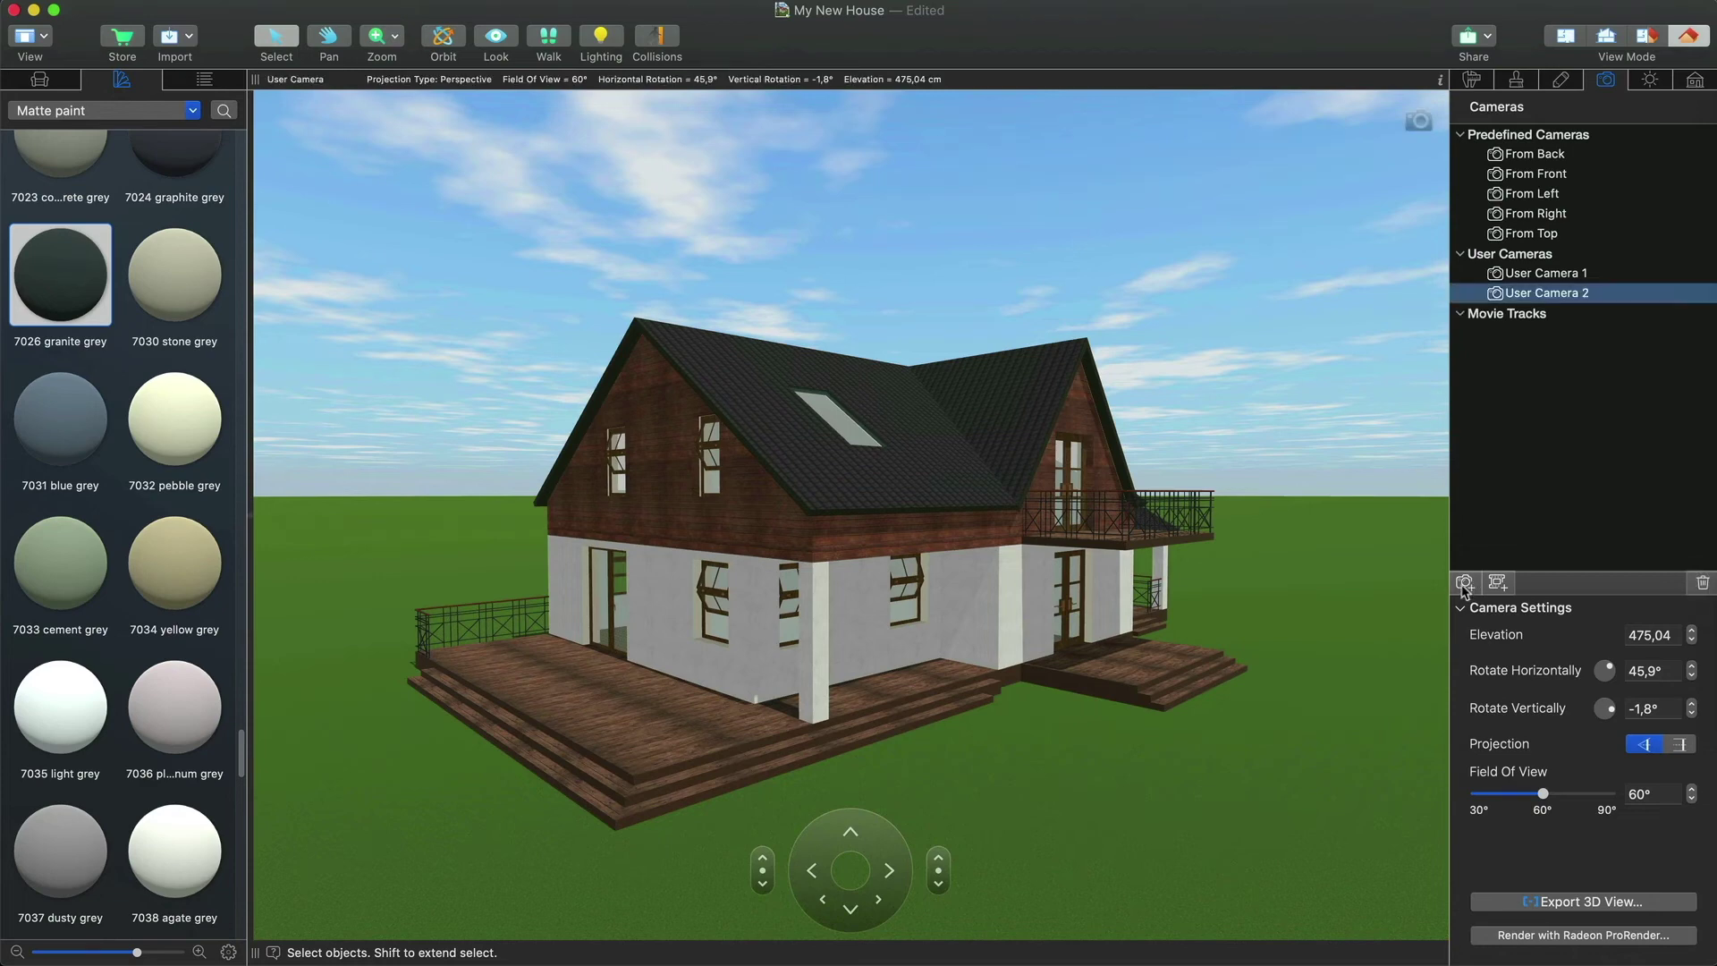
left_click(1513, 518)
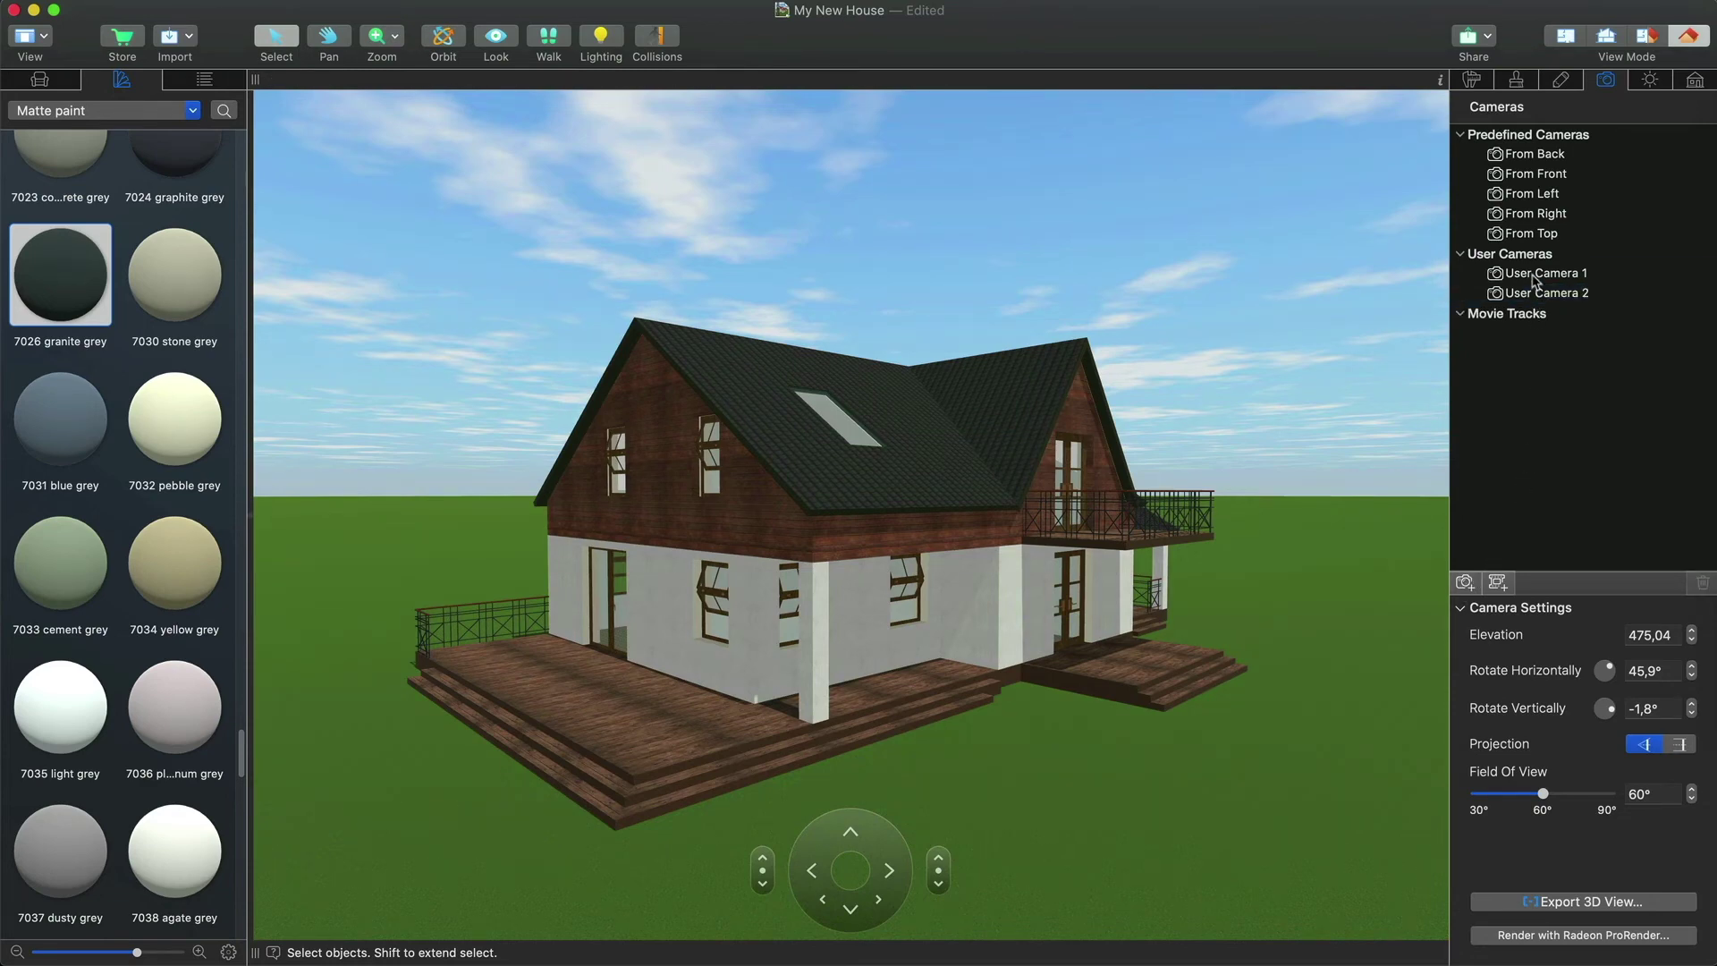
- Check the saved views by switching between User Camera 1 and User Camera 2, ending on User Camera 1
left_click(1535, 276)
left_click(1532, 295)
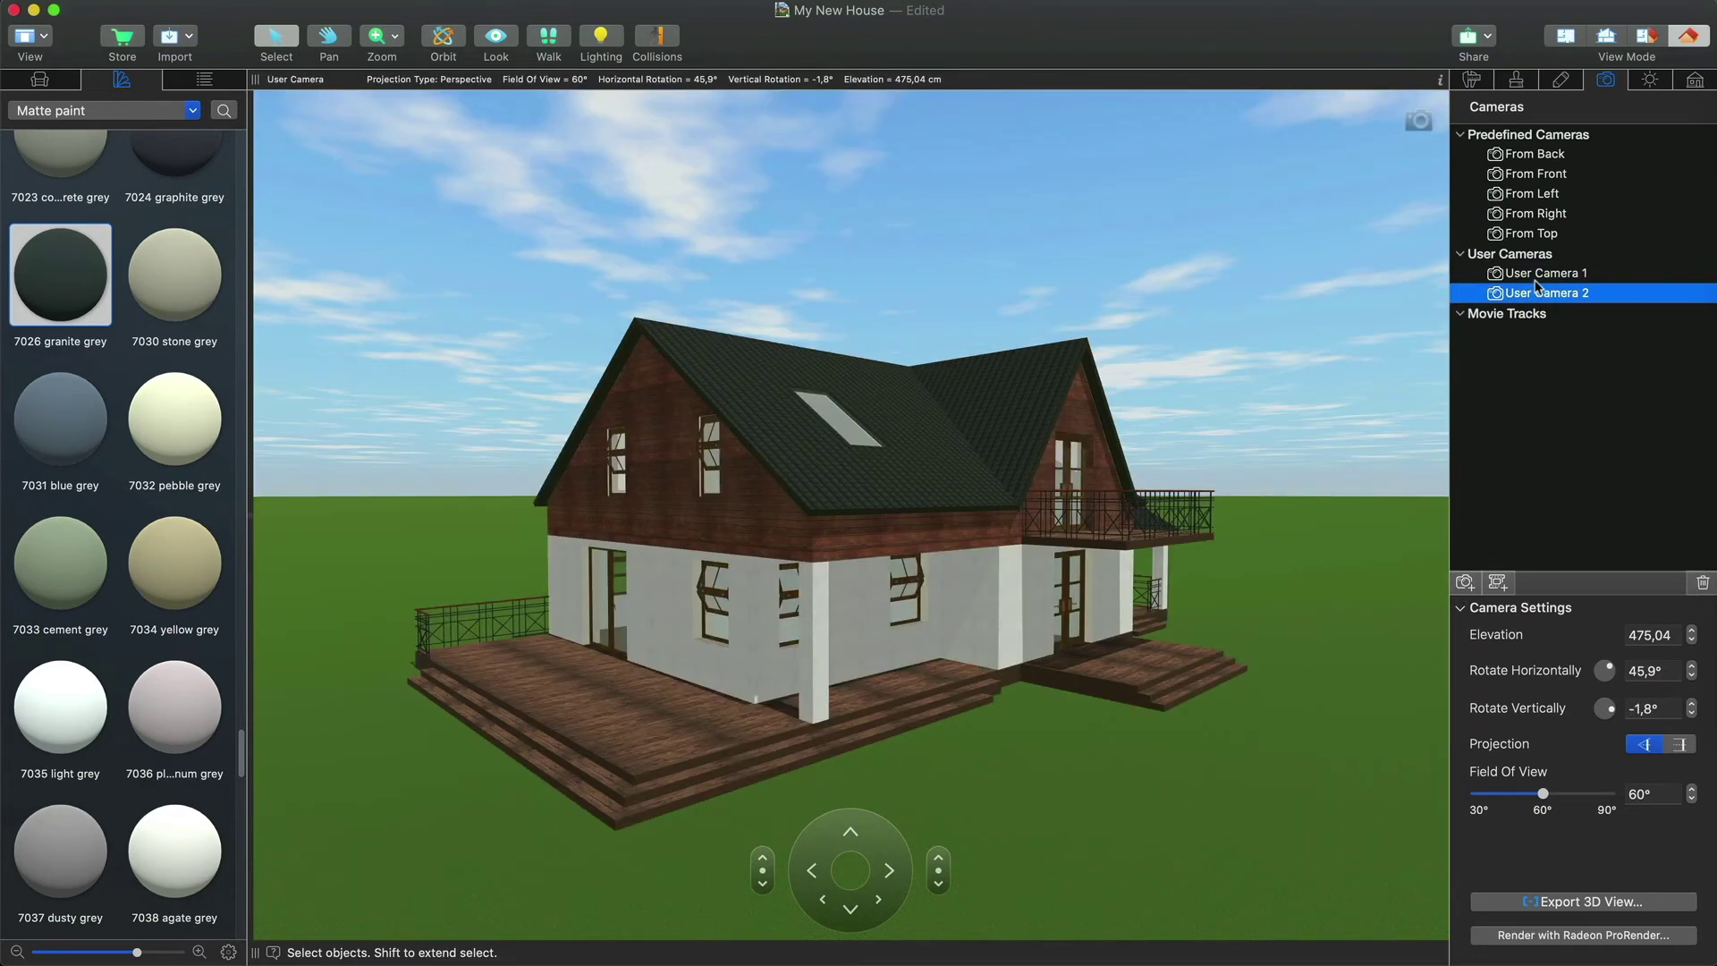
left_click(1540, 274)
left_click(1552, 394)
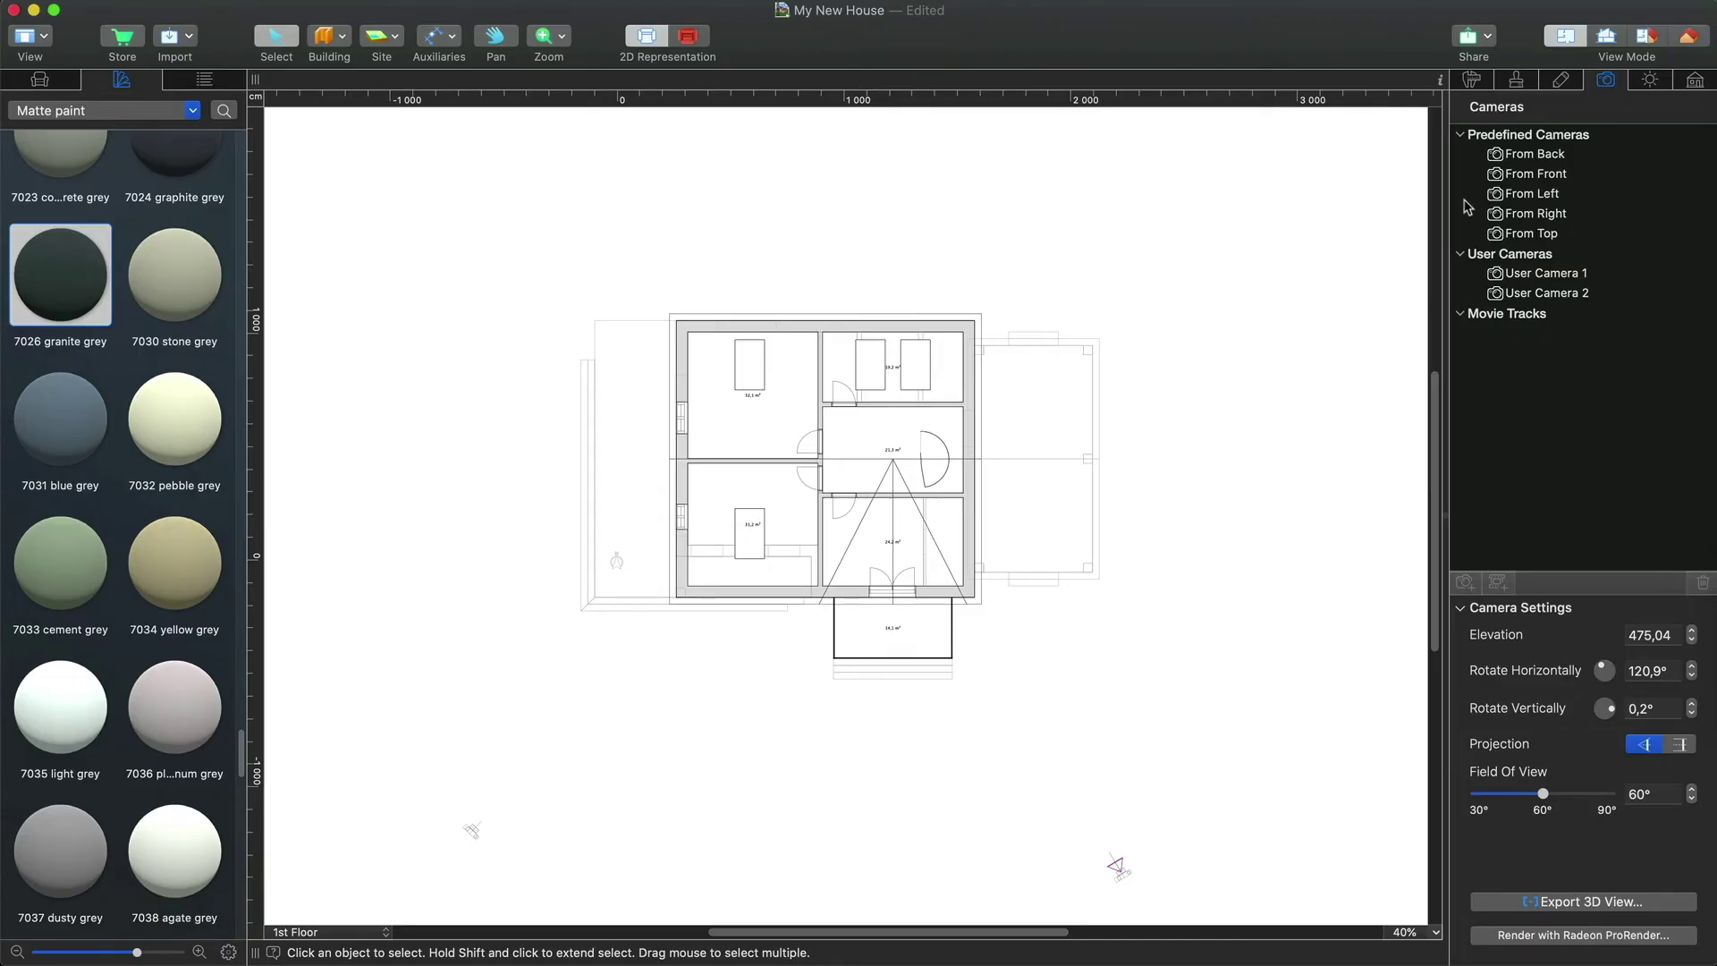
- On the Site story, draw a large rectangular terrain enclosing the house, with most of the land behind and to its left
left_click(352, 933)
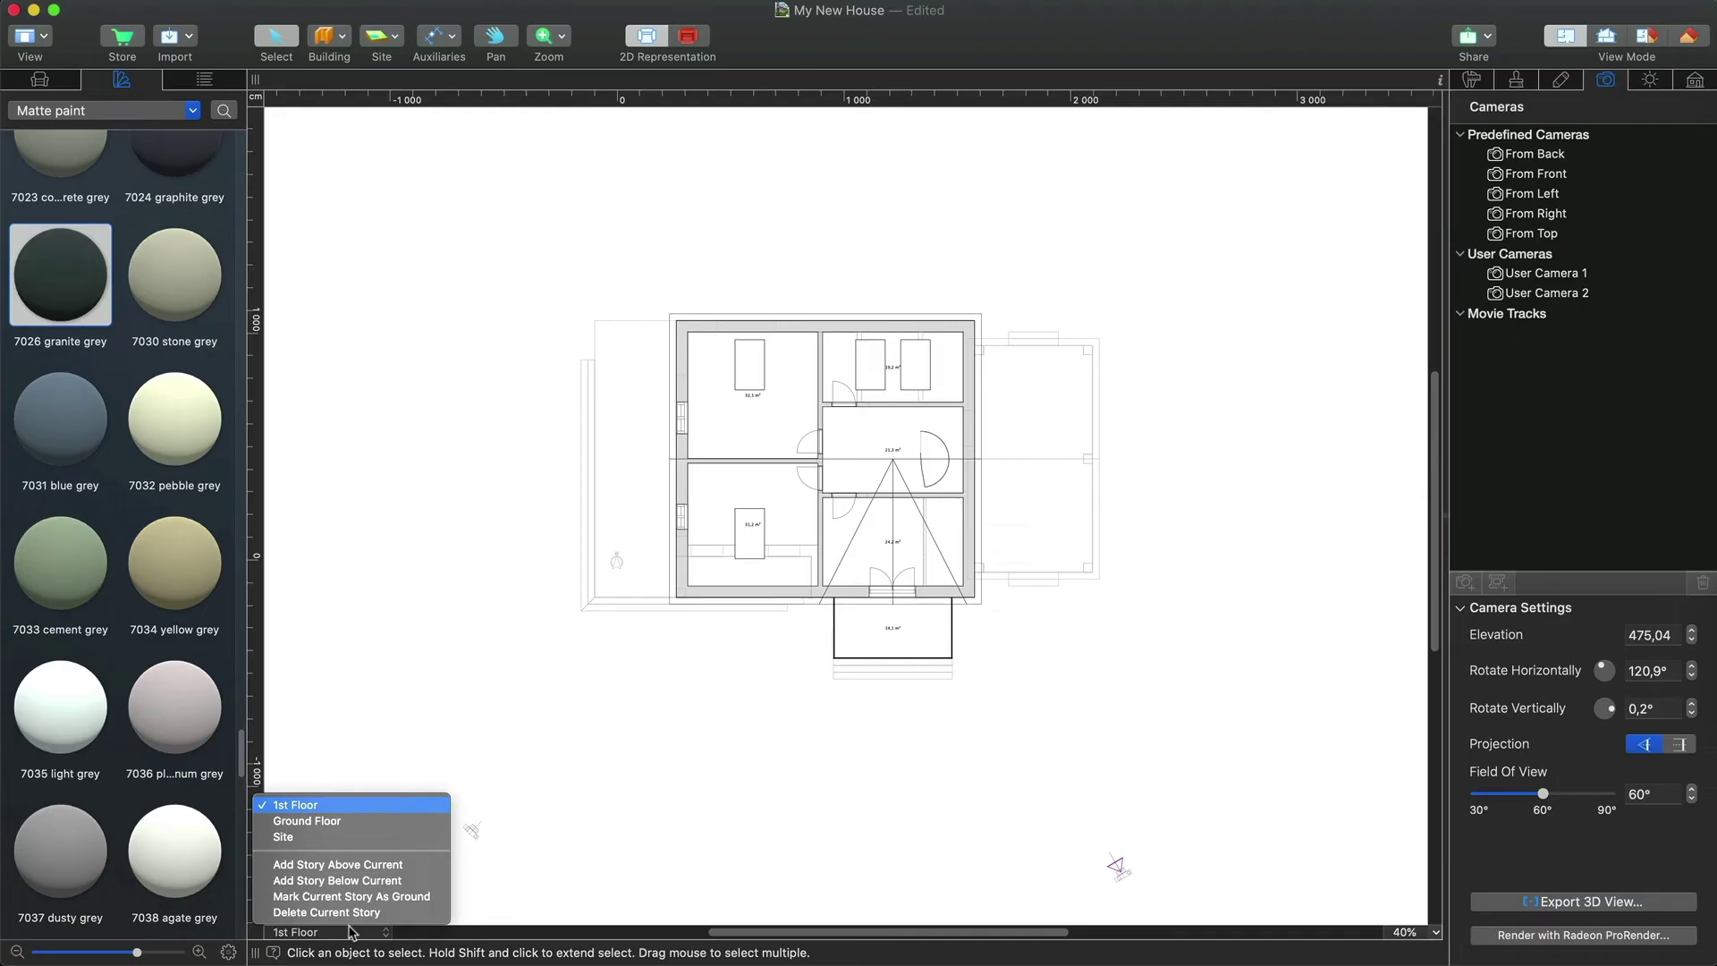
left_click(350, 838)
scroll(1175, 795, "down", 10)
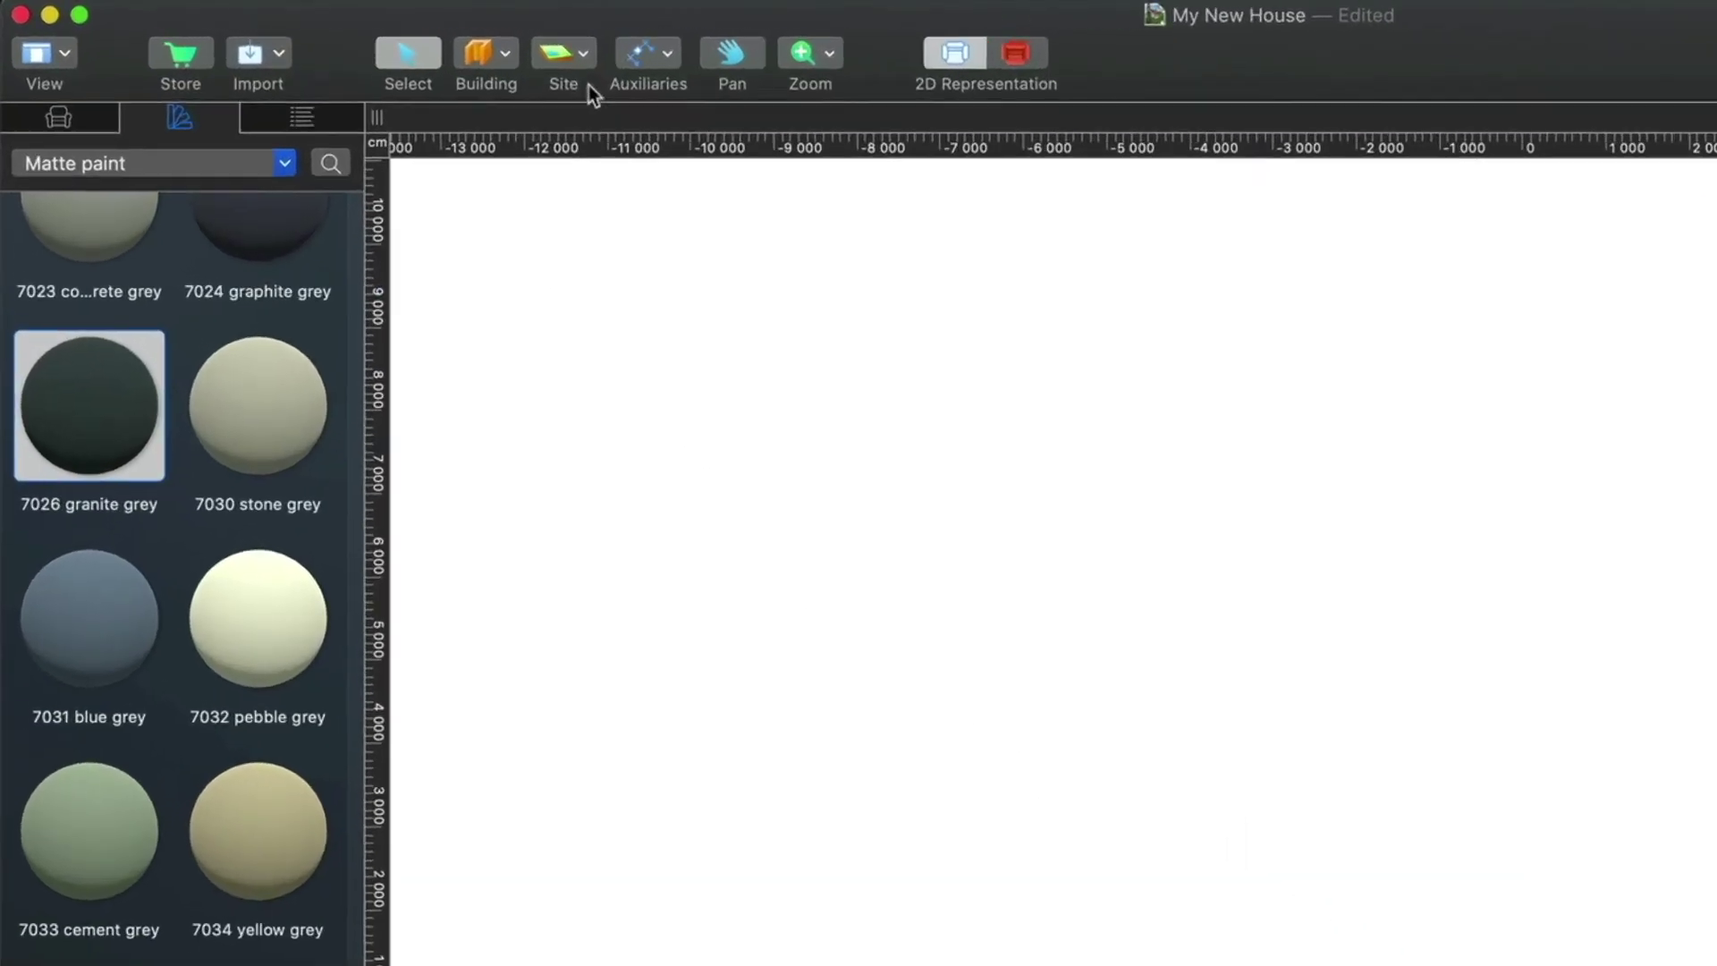
left_click(398, 53)
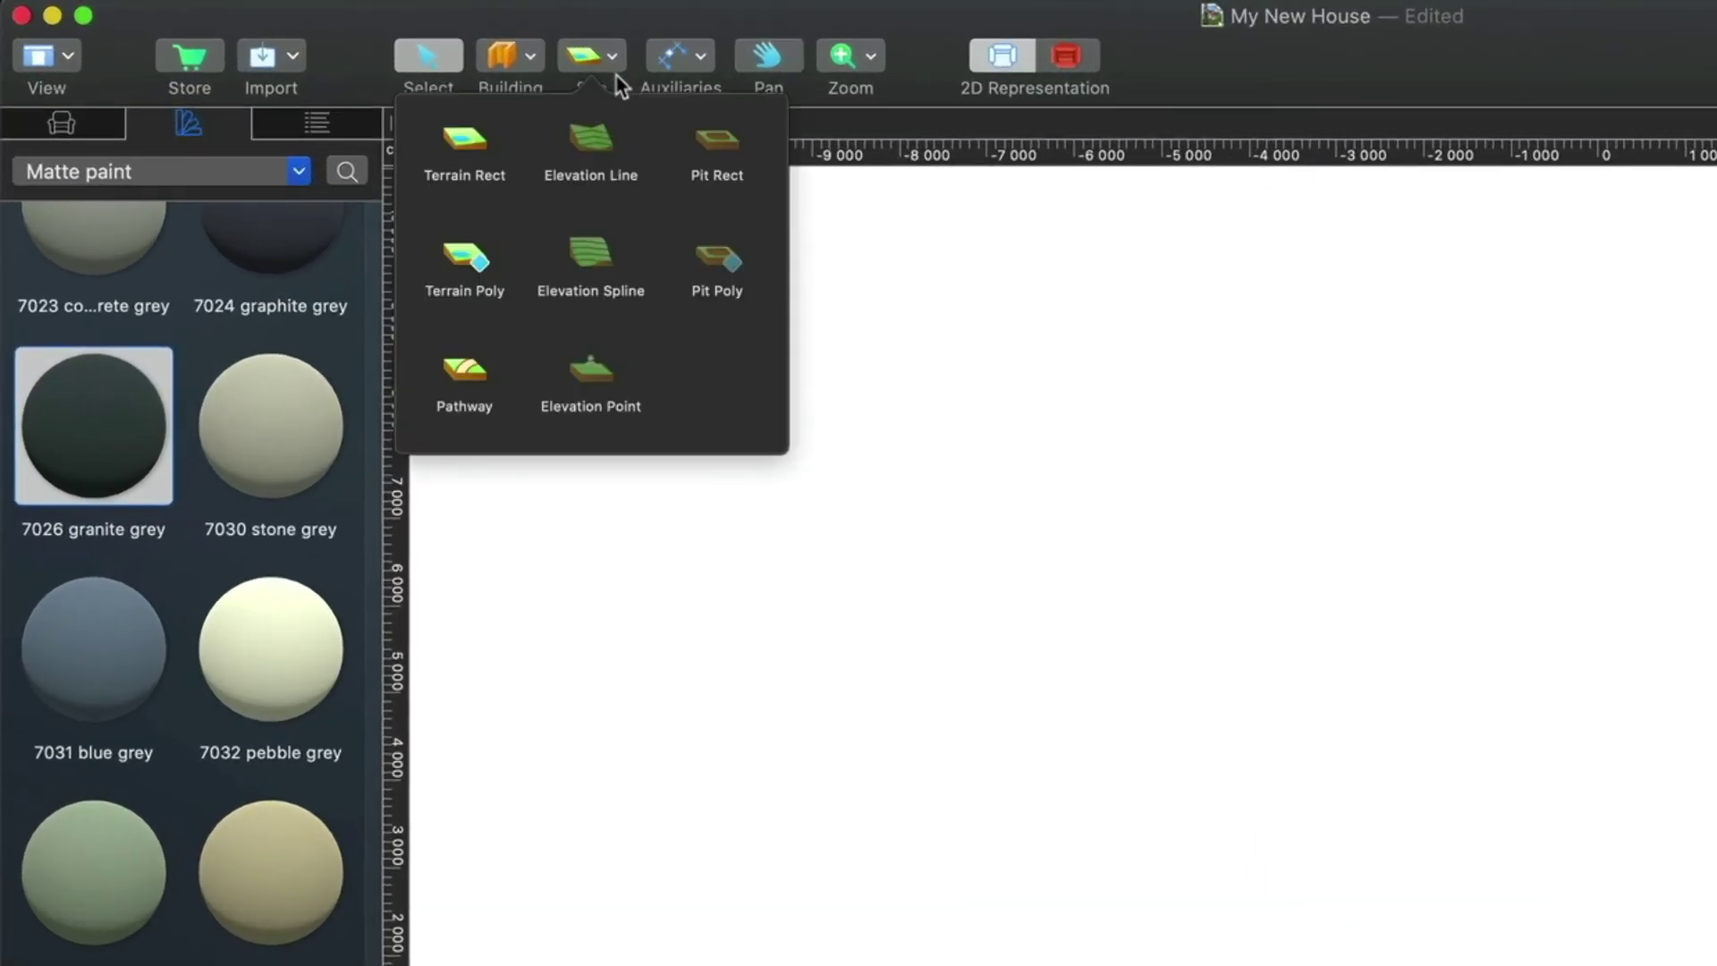
left_click(474, 152)
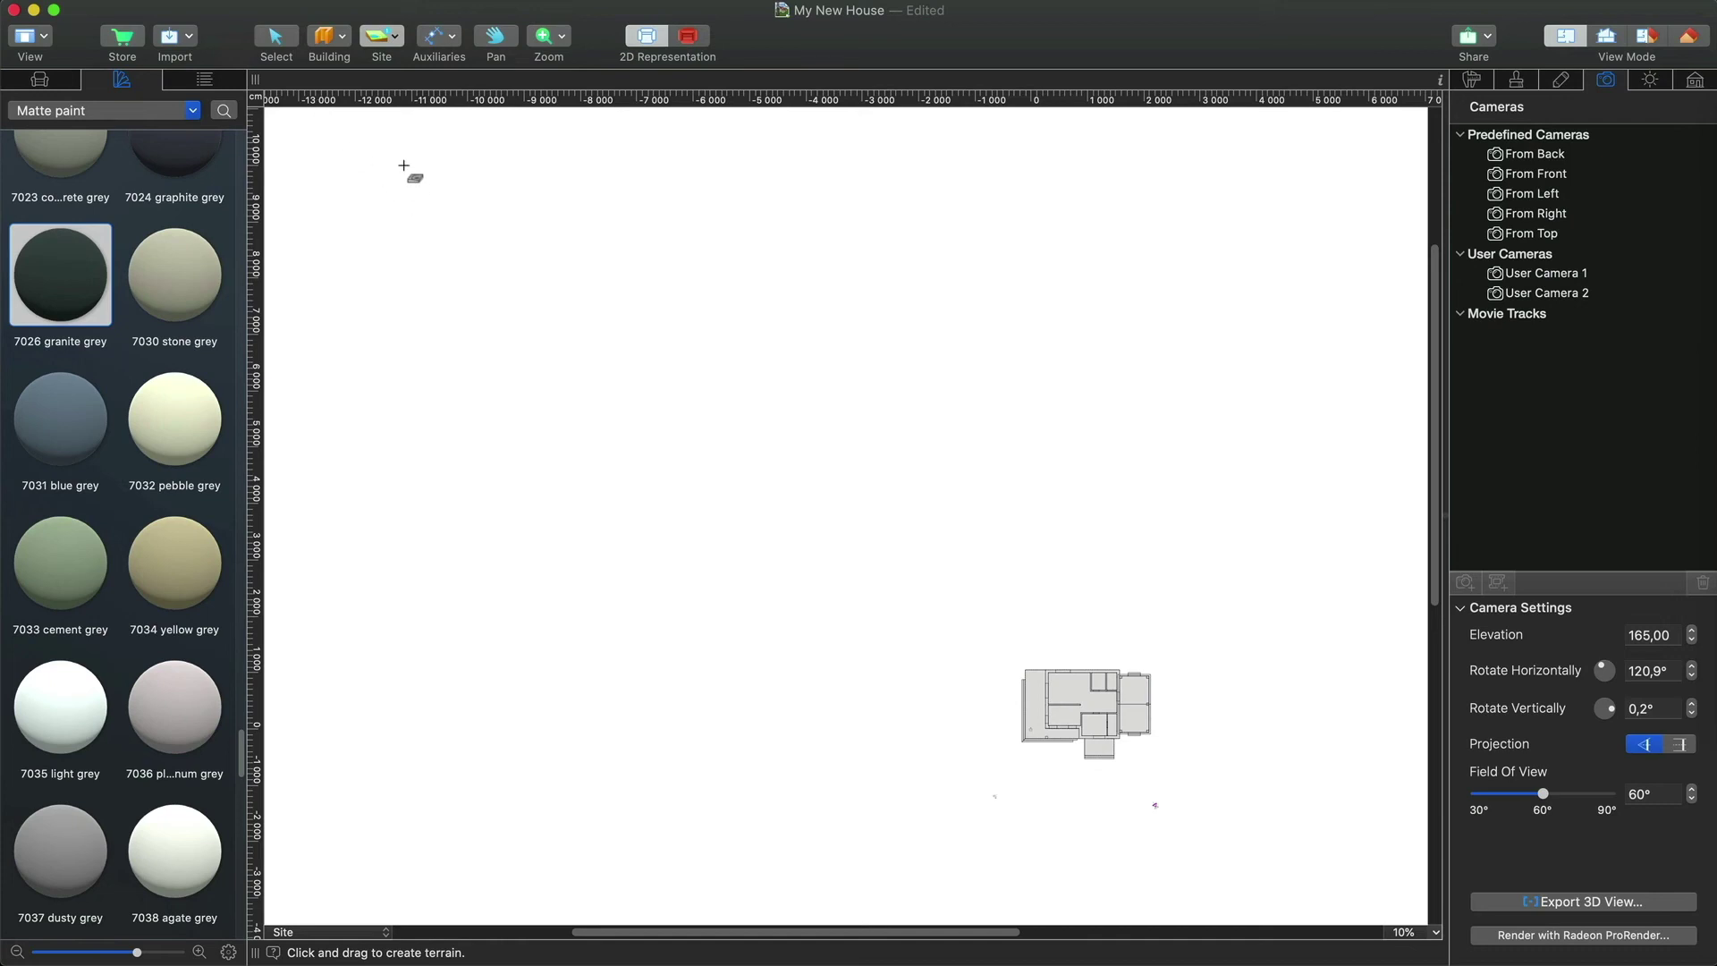
left_click_drag(379, 143, 1355, 870)
scroll(1335, 868, "up", 3)
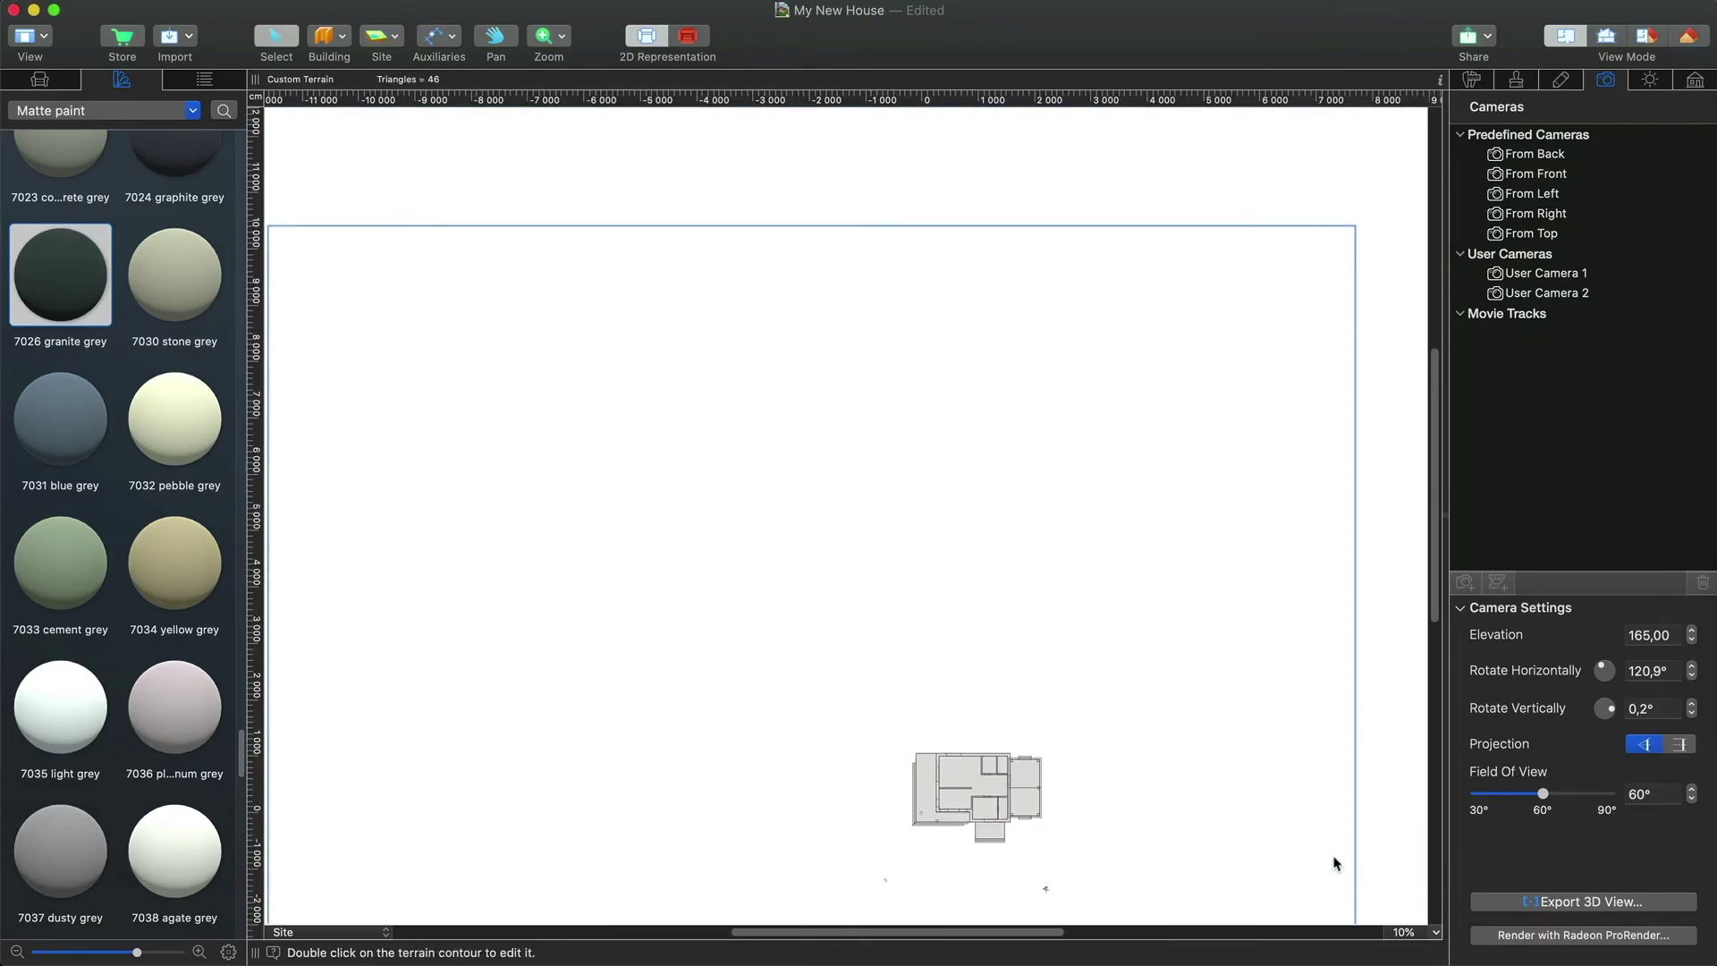
left_click_drag(1045, 932, 1024, 932)
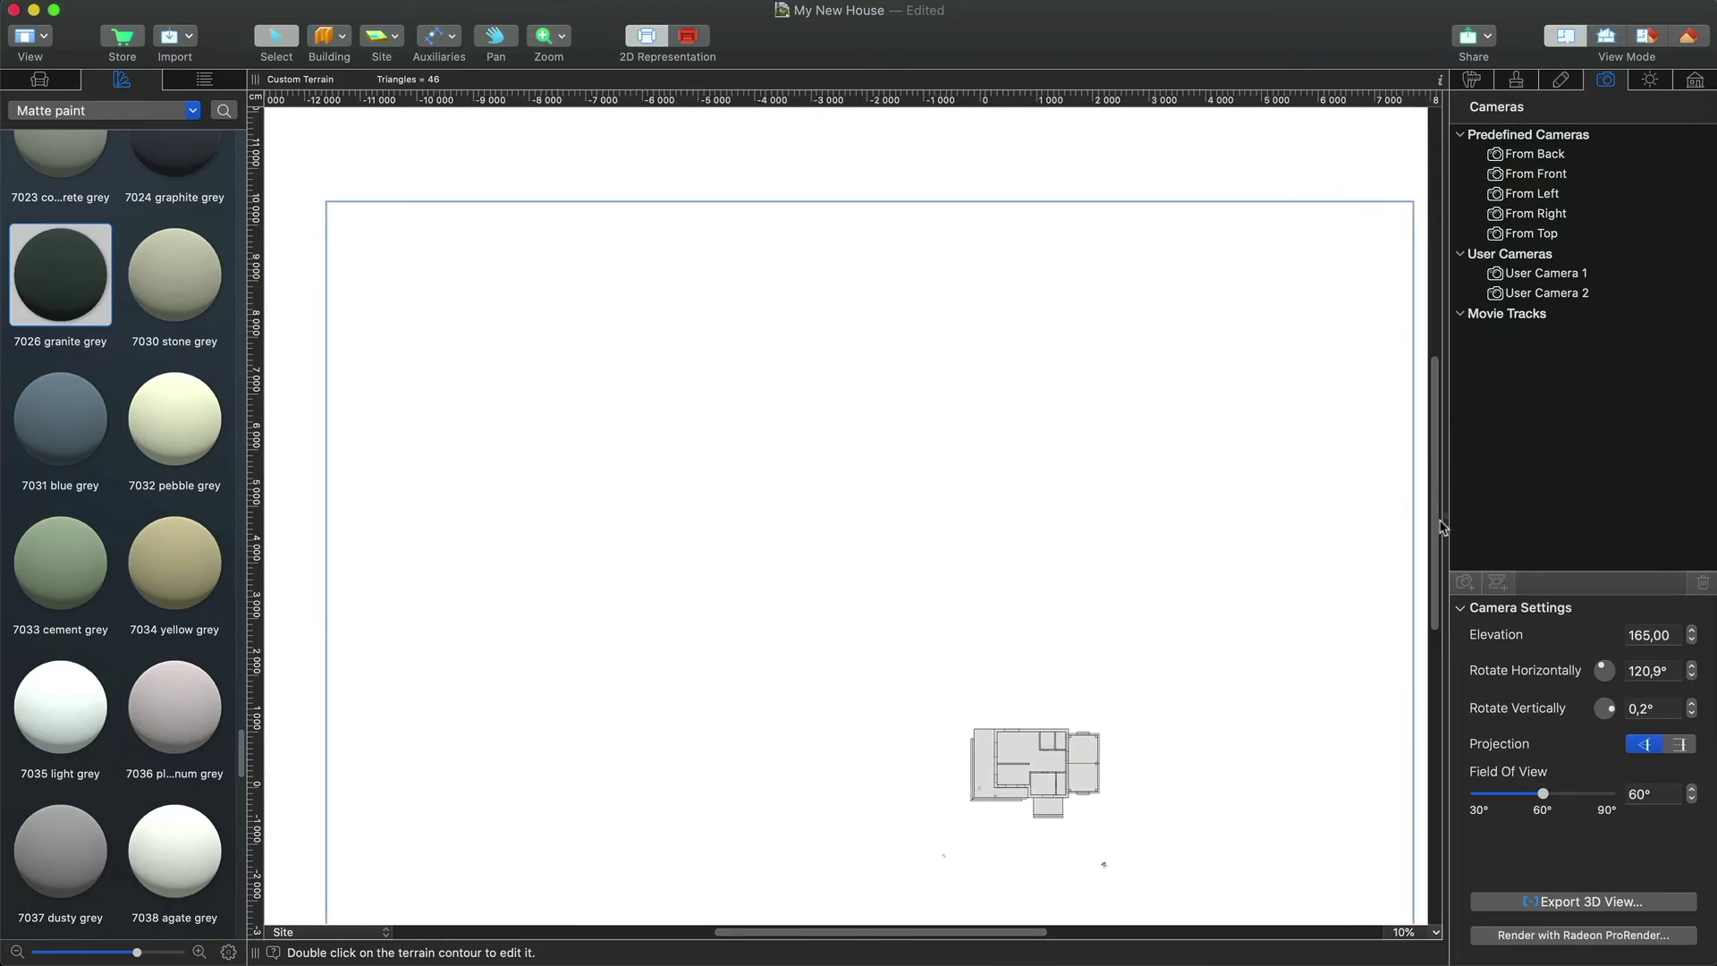
left_click_drag(1442, 528, 1449, 548)
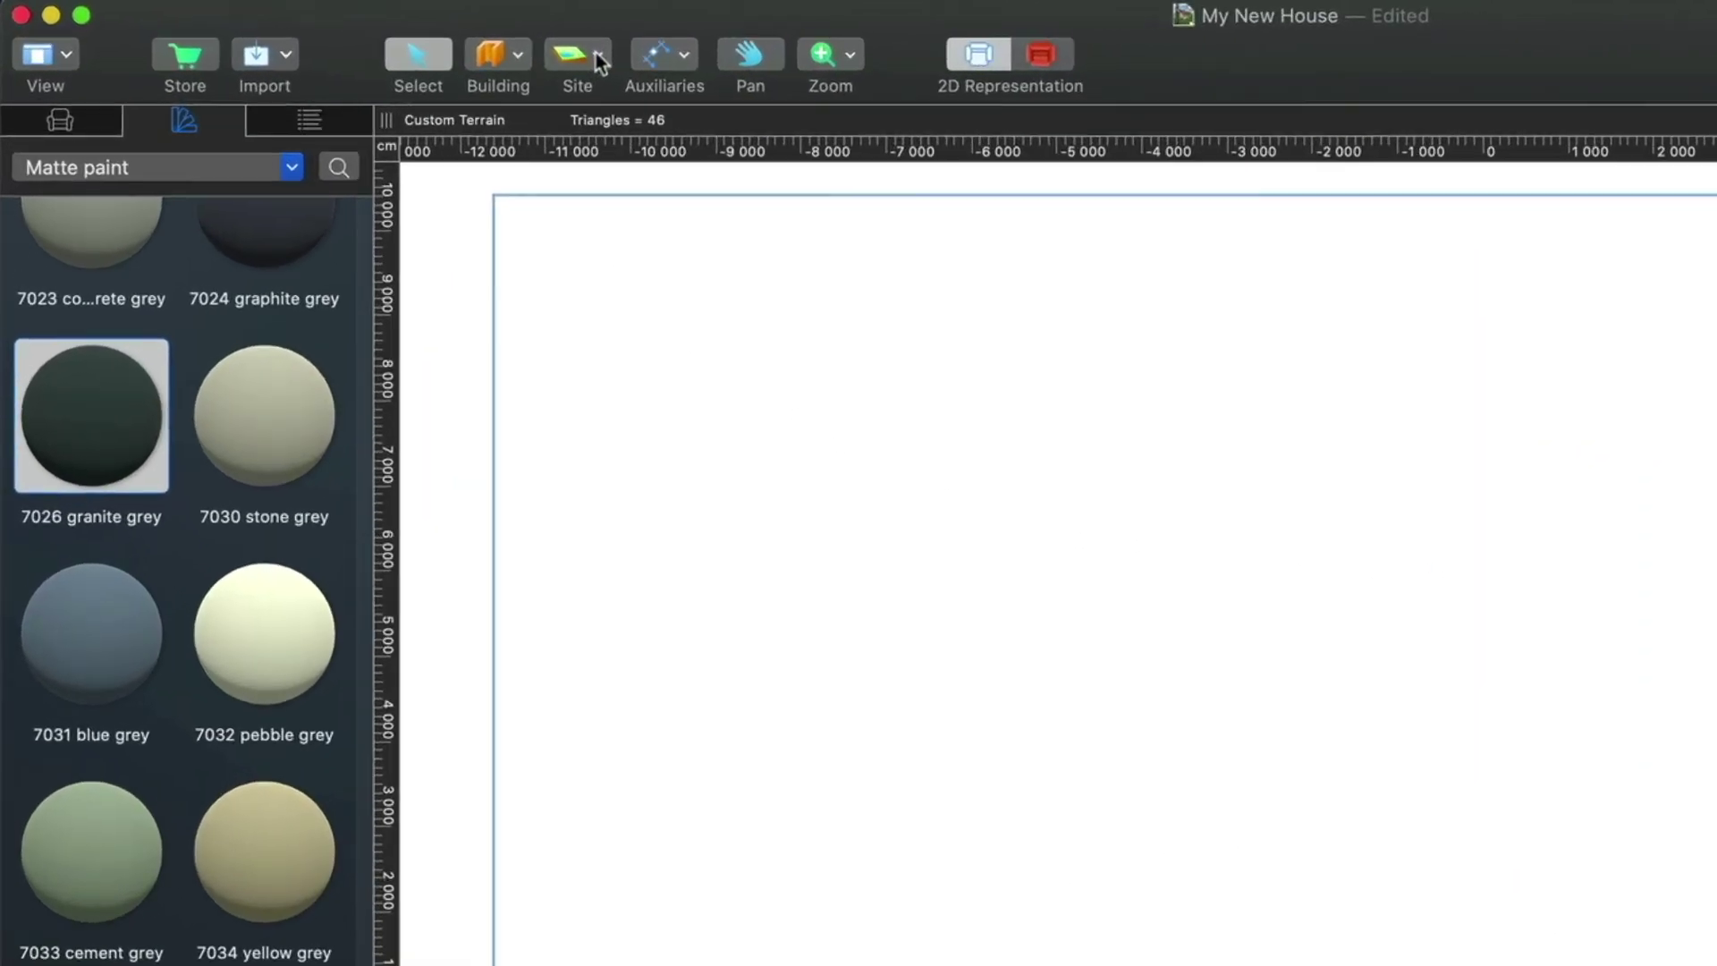
- Draw a large outer elevation spline behind the house and nested elevation splines inside it to outline three hills
left_click(394, 36)
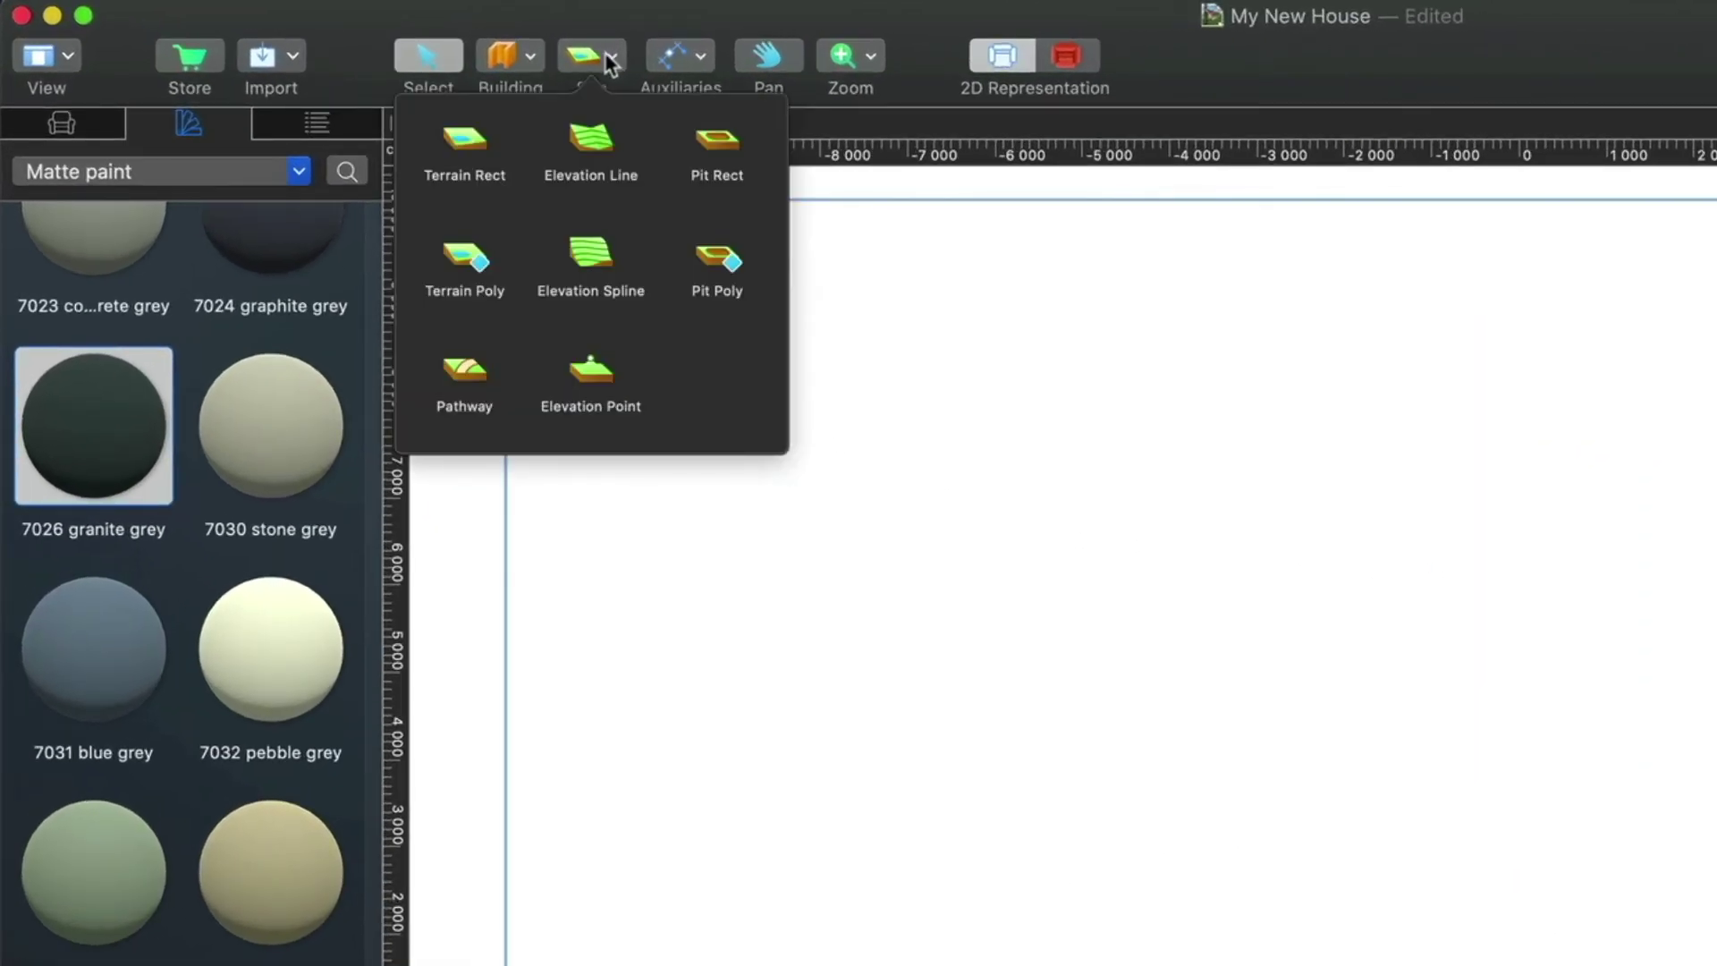
left_click(591, 269)
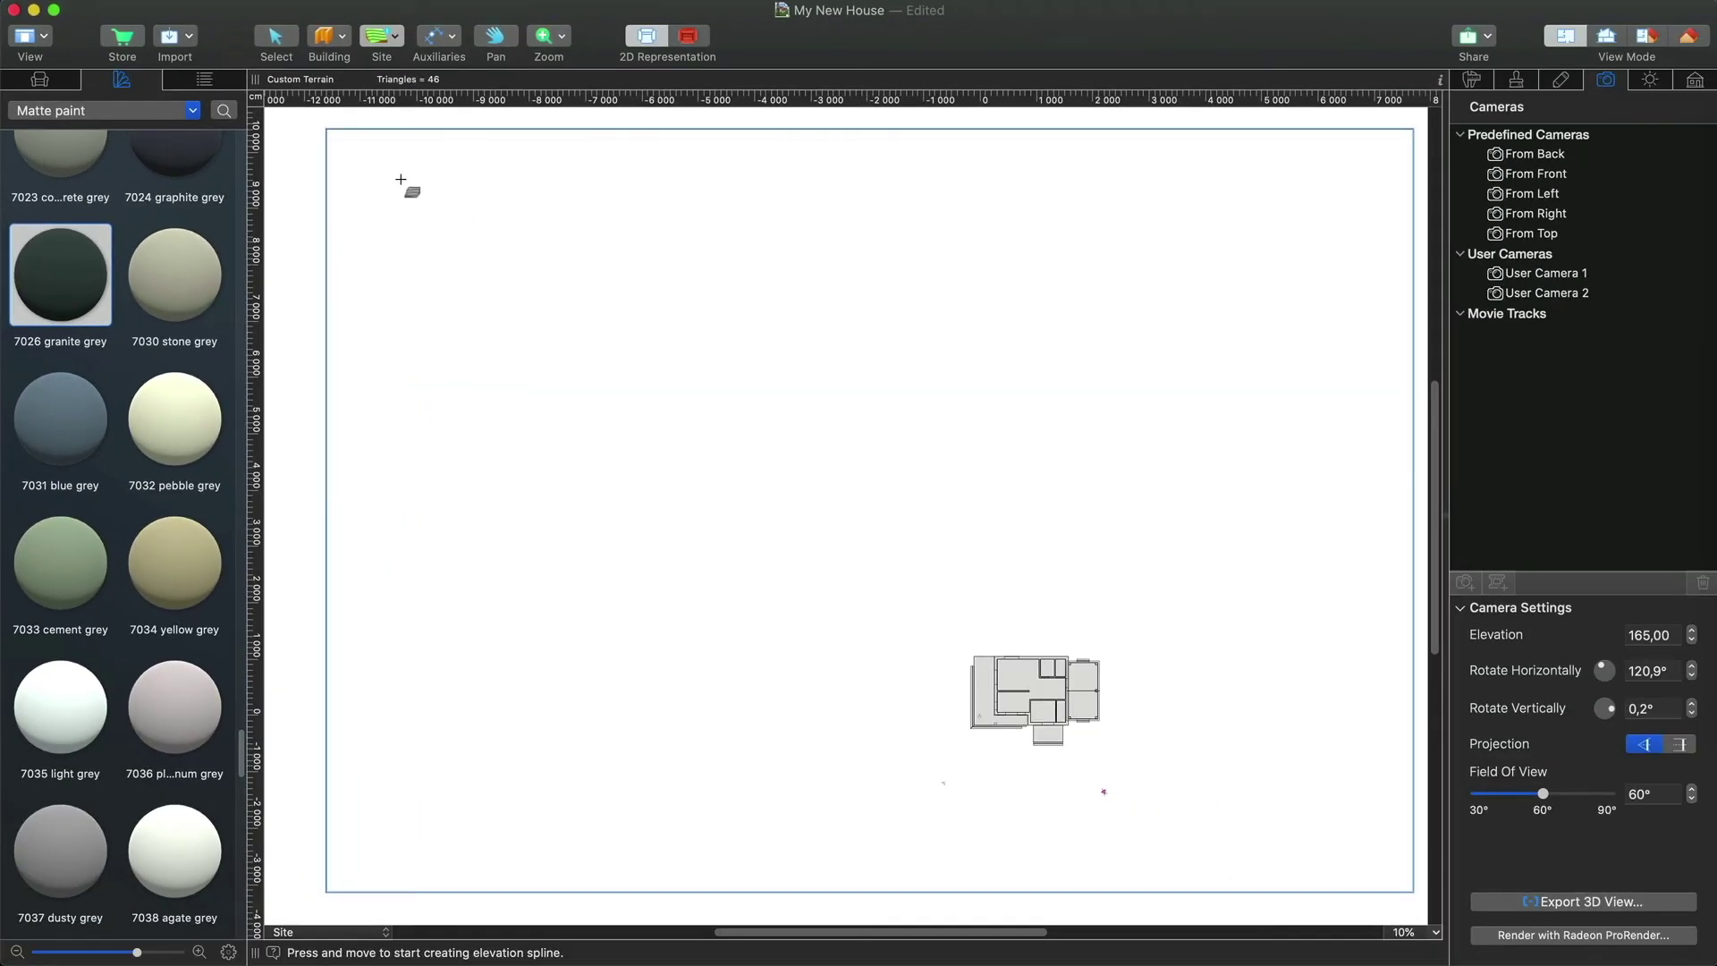
mouse_move(401, 180)
left_mouse_down()
mouse_move(369, 771)
mouse_move(441, 826)
mouse_move(622, 800)
mouse_move(828, 697)
mouse_move(1321, 539)
mouse_move(1342, 324)
mouse_move(1218, 190)
mouse_move(941, 161)
mouse_move(454, 153)
mouse_move(416, 168)
left_mouse_up()
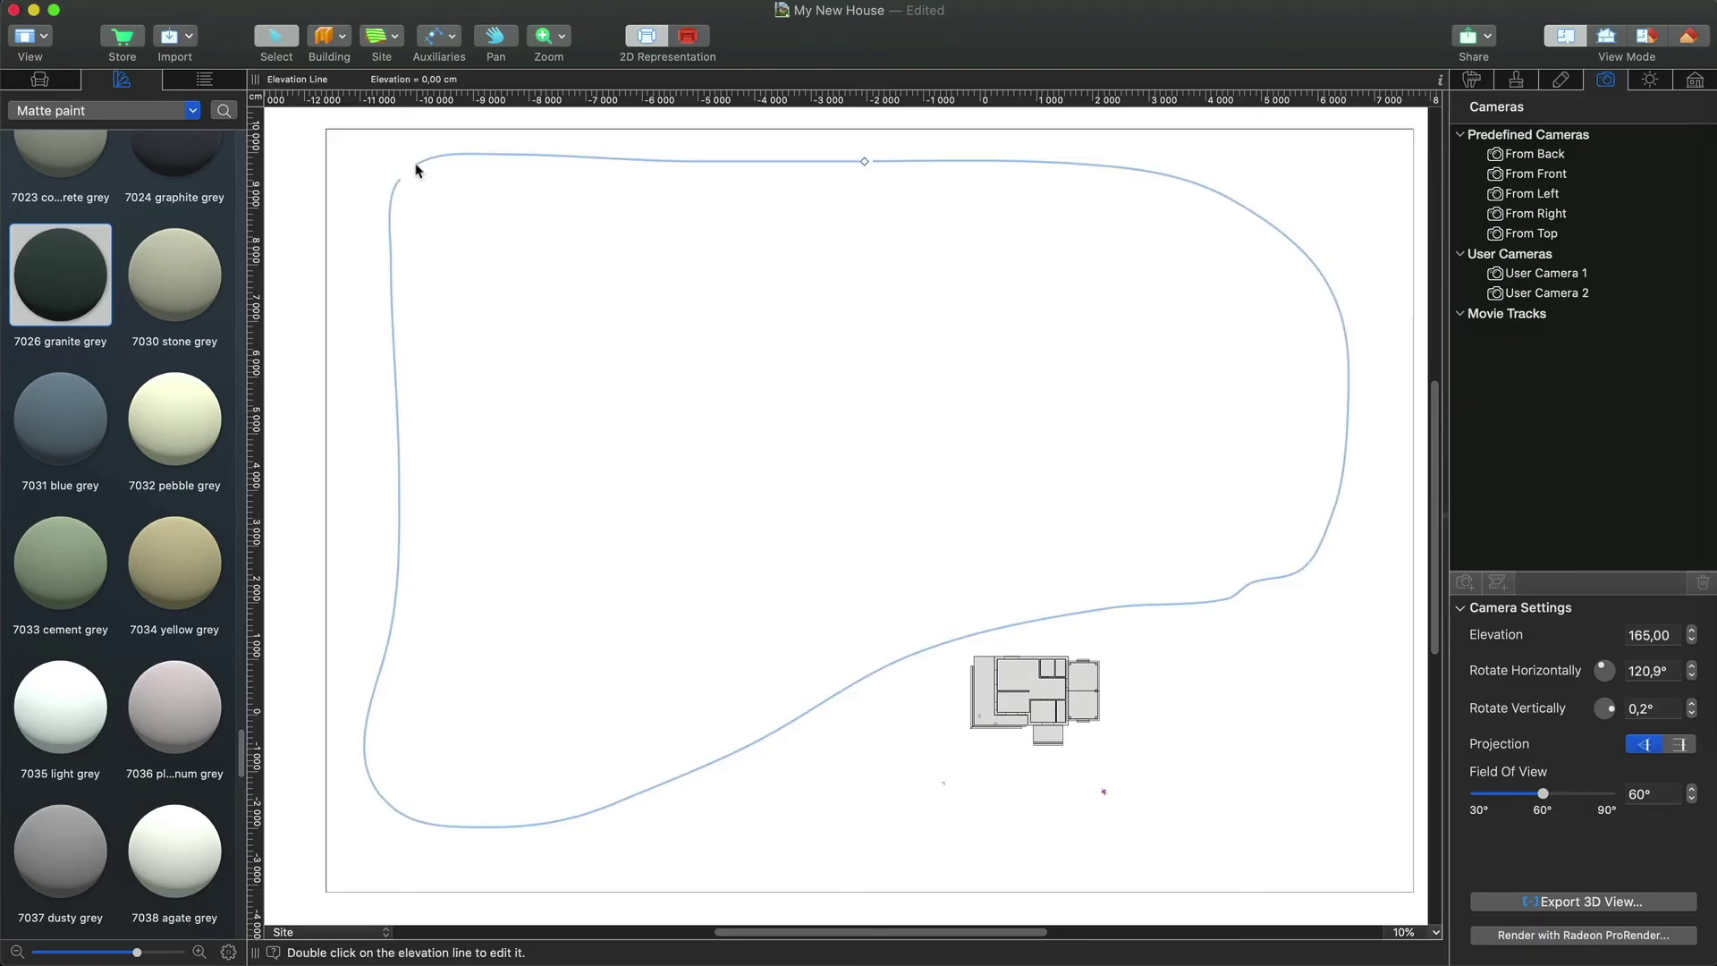
mouse_move(518, 644)
left_mouse_down()
mouse_move(545, 654)
mouse_move(578, 602)
mouse_move(526, 633)
left_mouse_up()
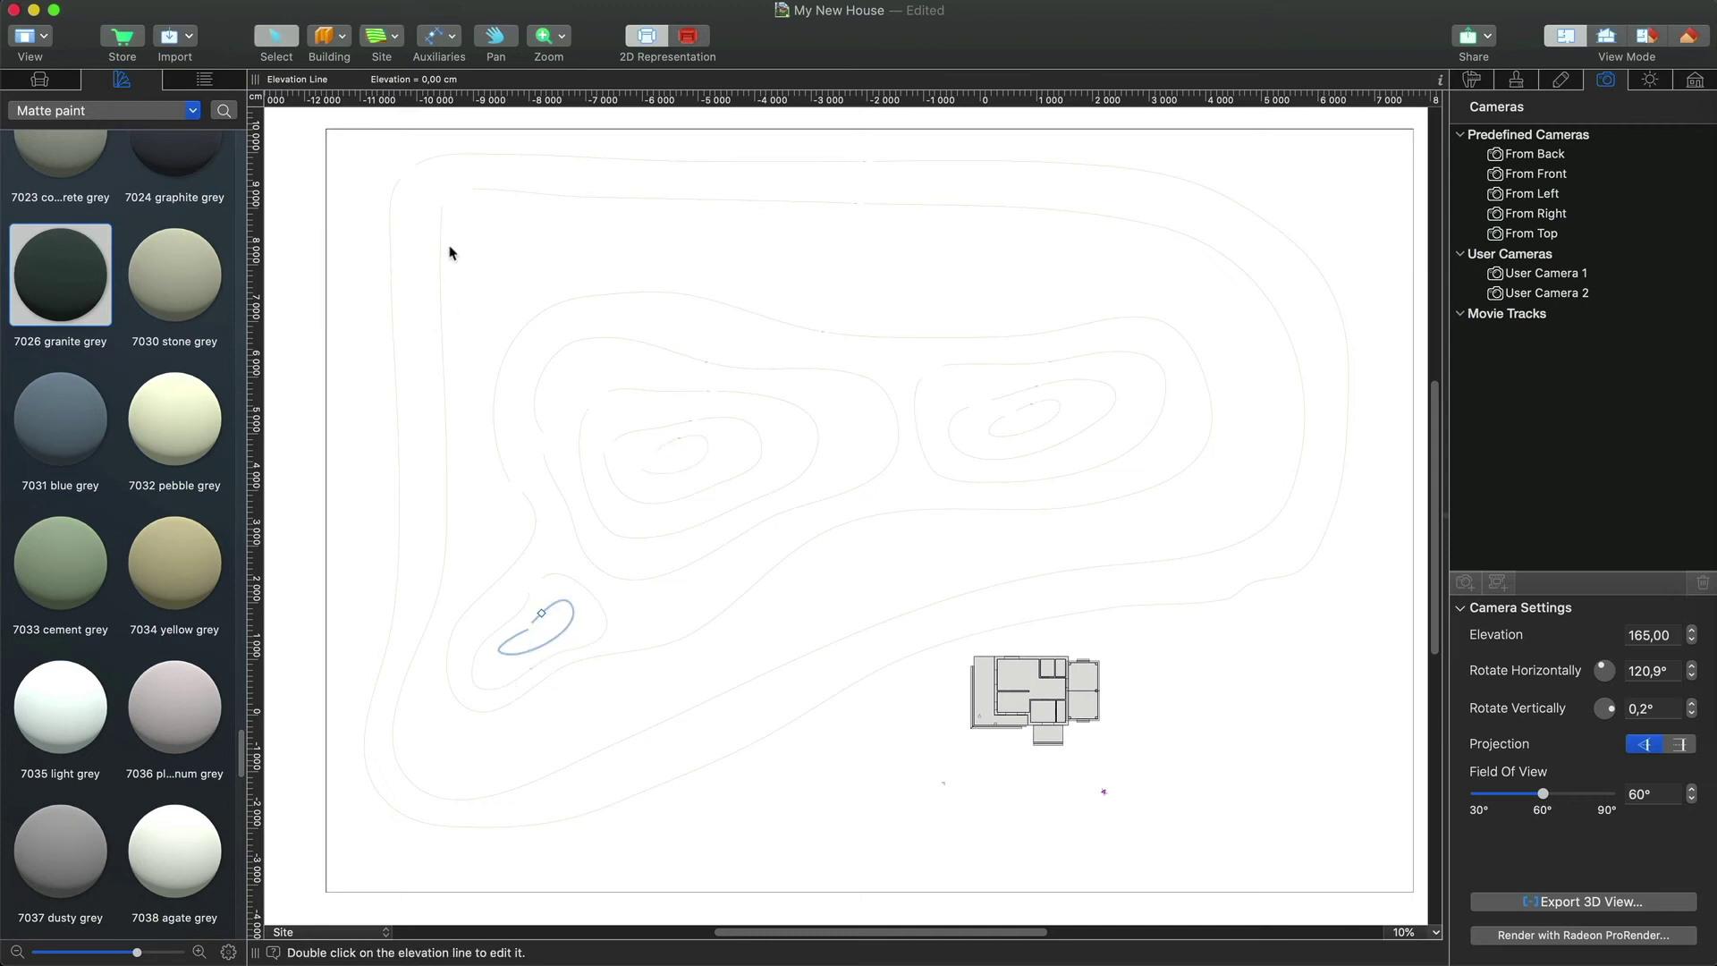
- Close the path of the outermost elevation line at its open upper-left corner
left_click(399, 182)
right_click(399, 180)
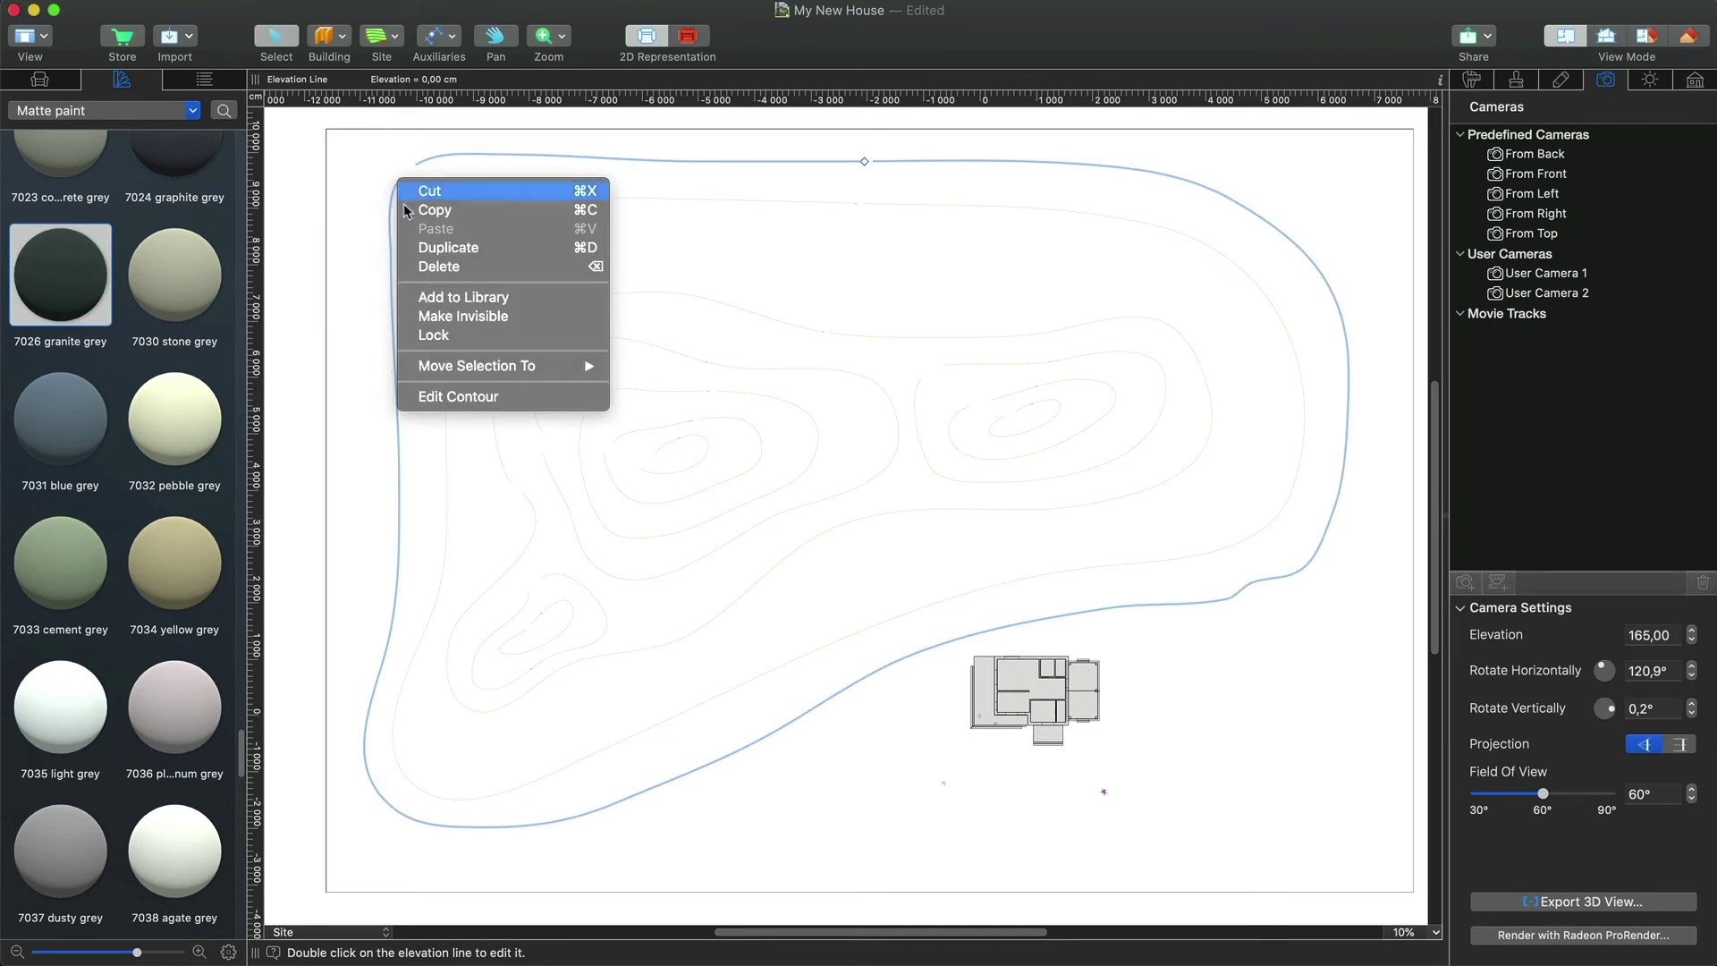
left_click(453, 397)
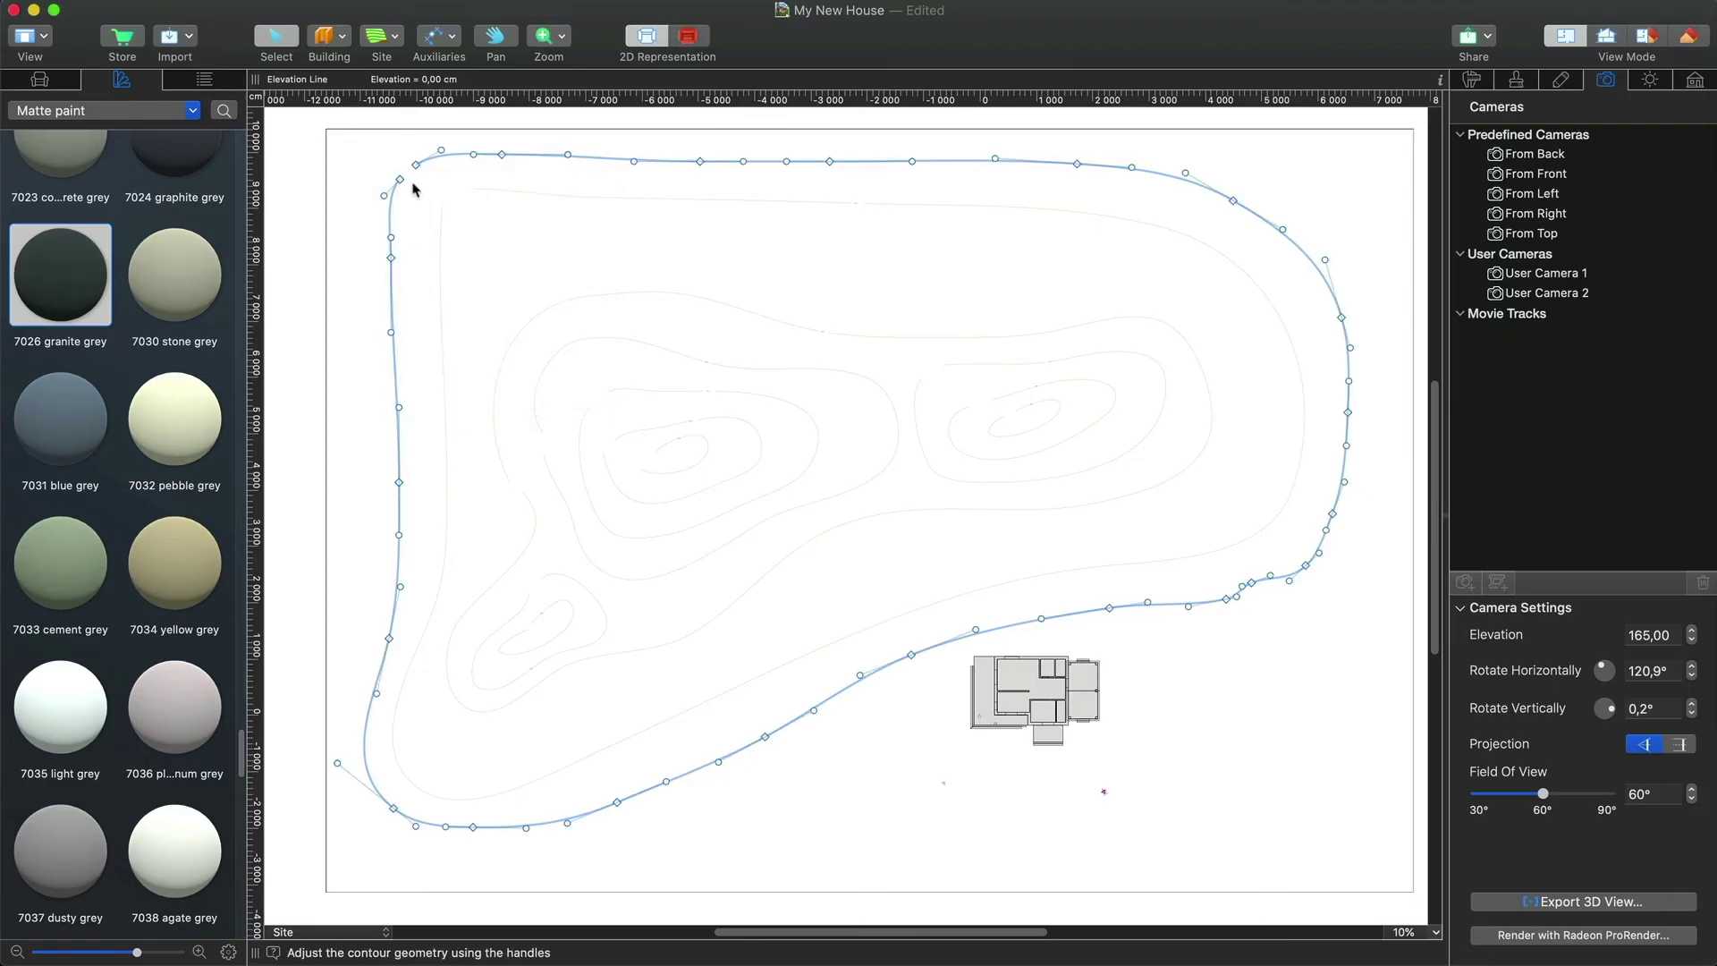
right_click(400, 177)
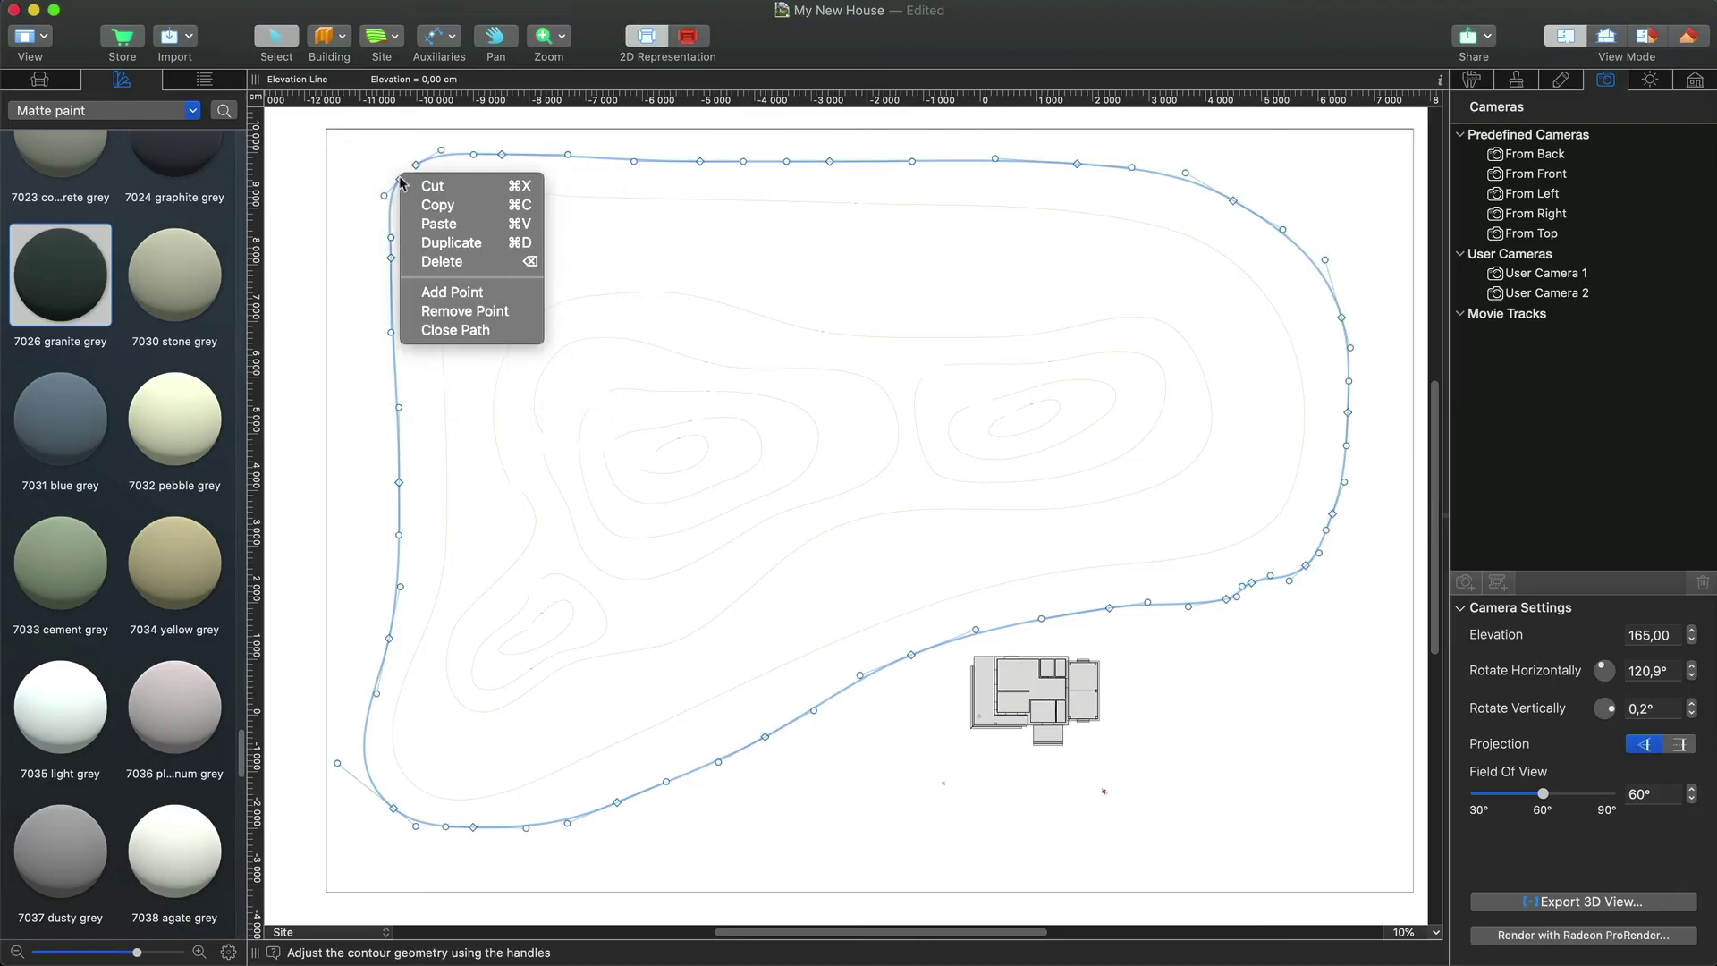
left_click(449, 330)
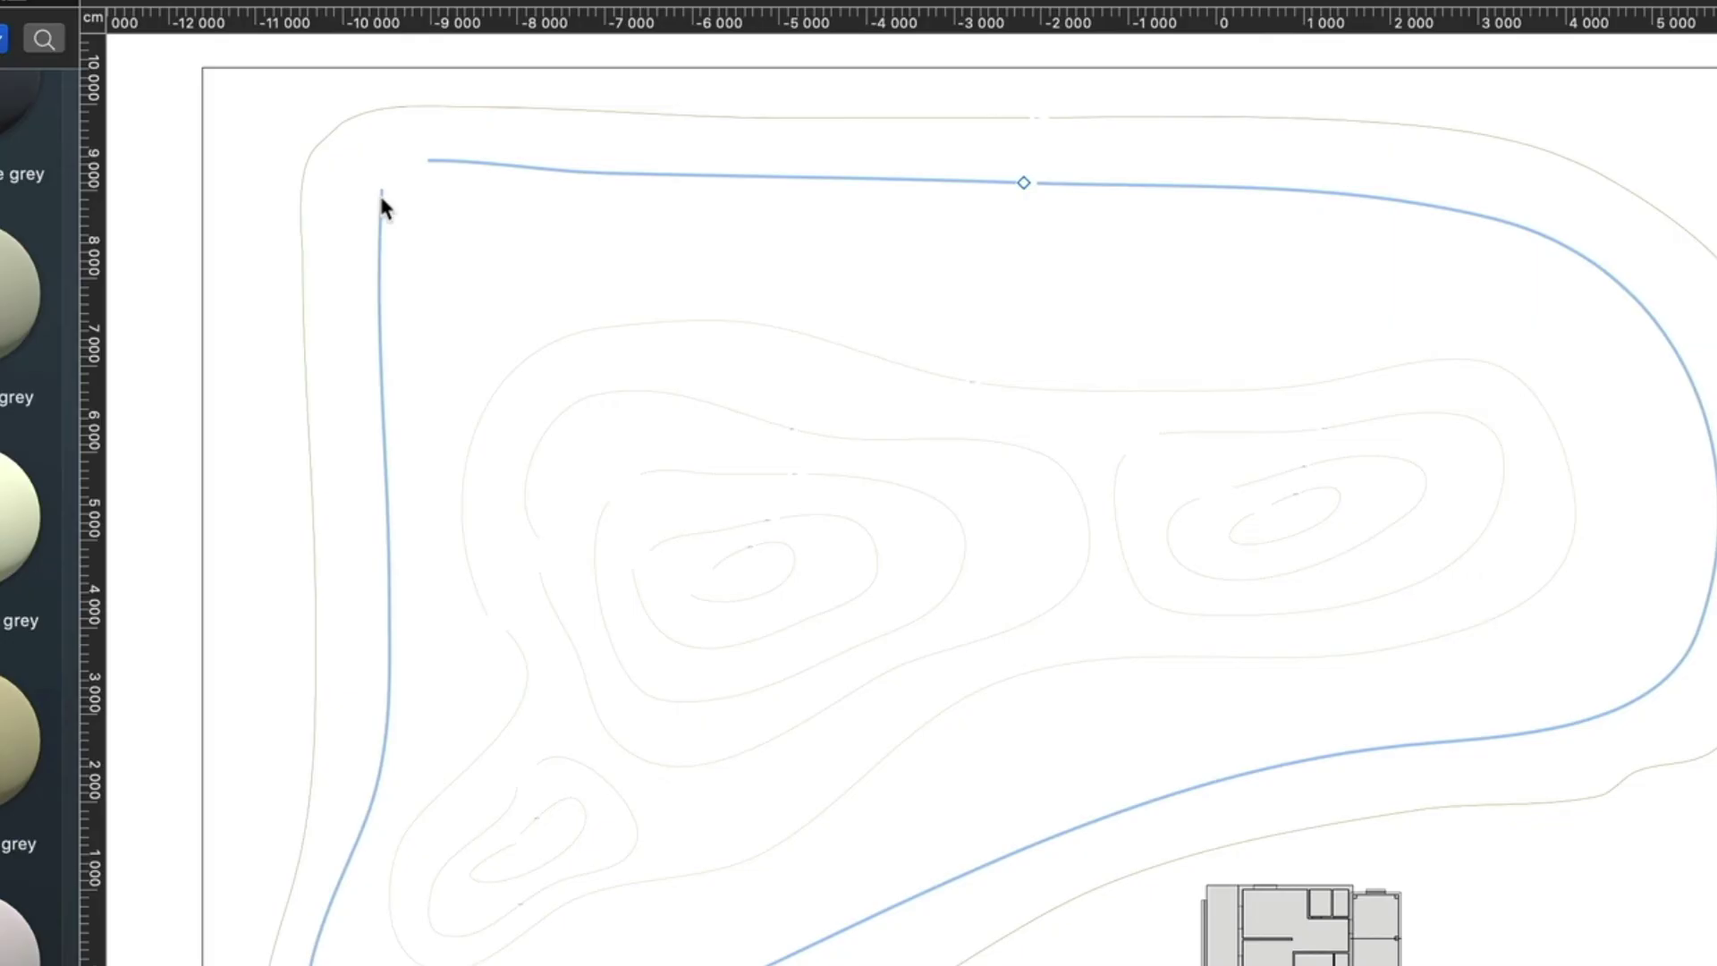
- Close the second elevation line at its upper-left corner and round the new segment outward
right_click(444, 211)
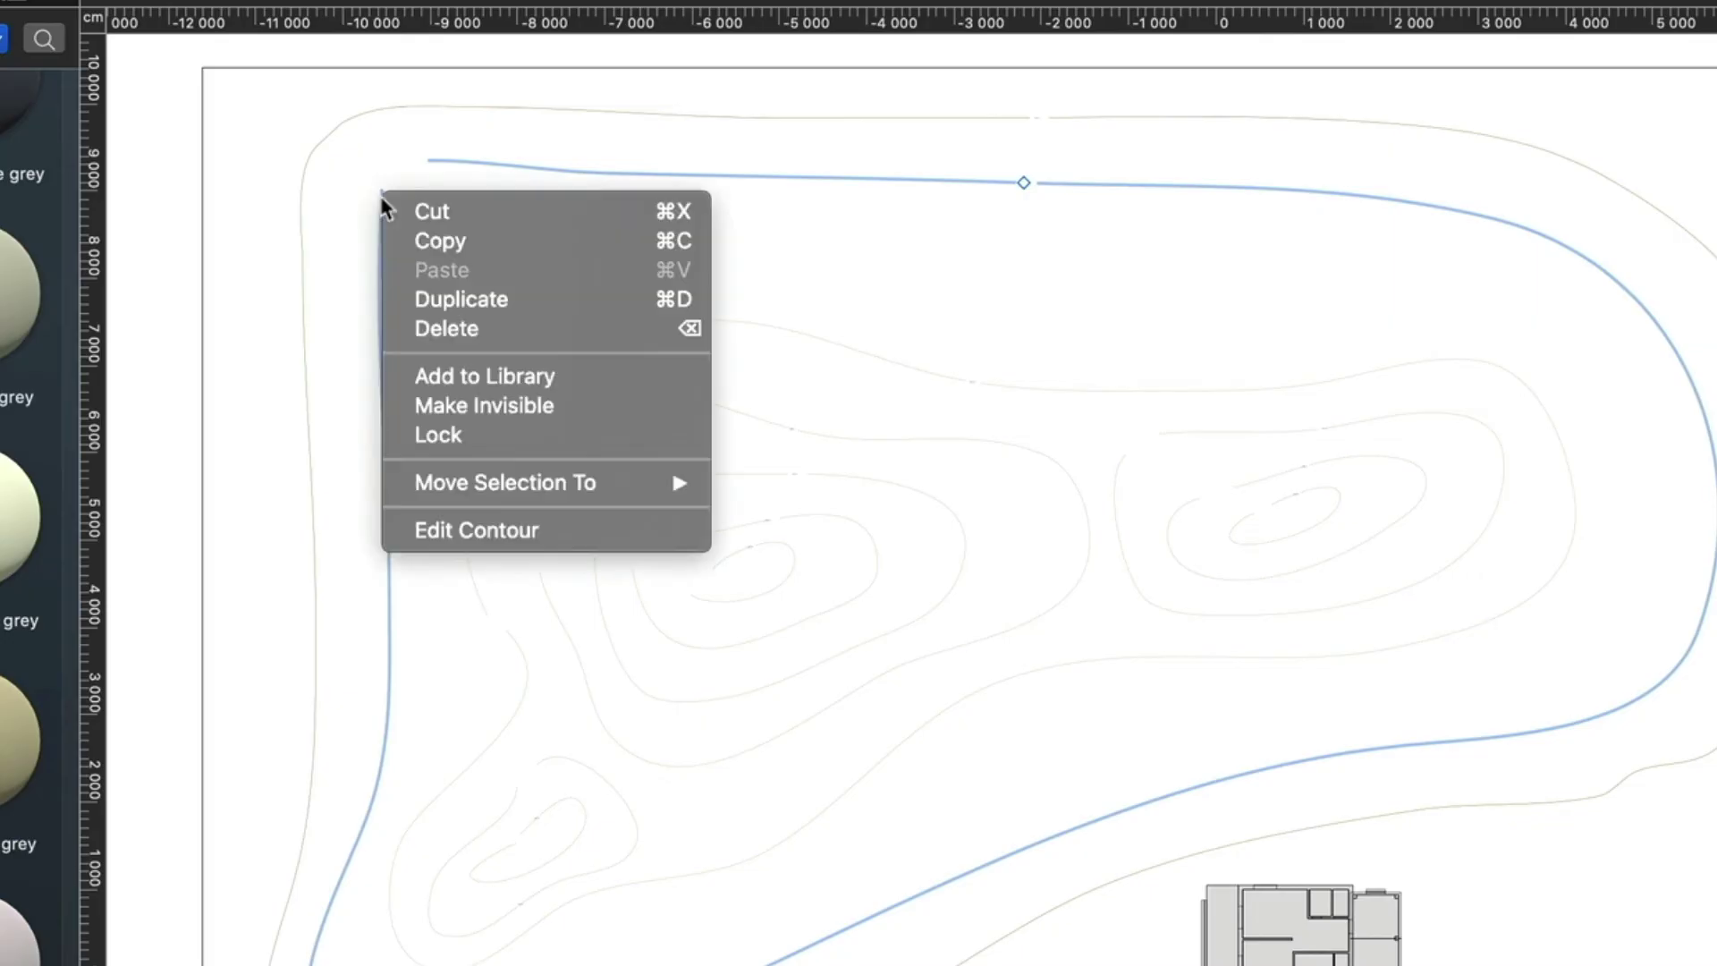
left_click(477, 531)
right_click(381, 195)
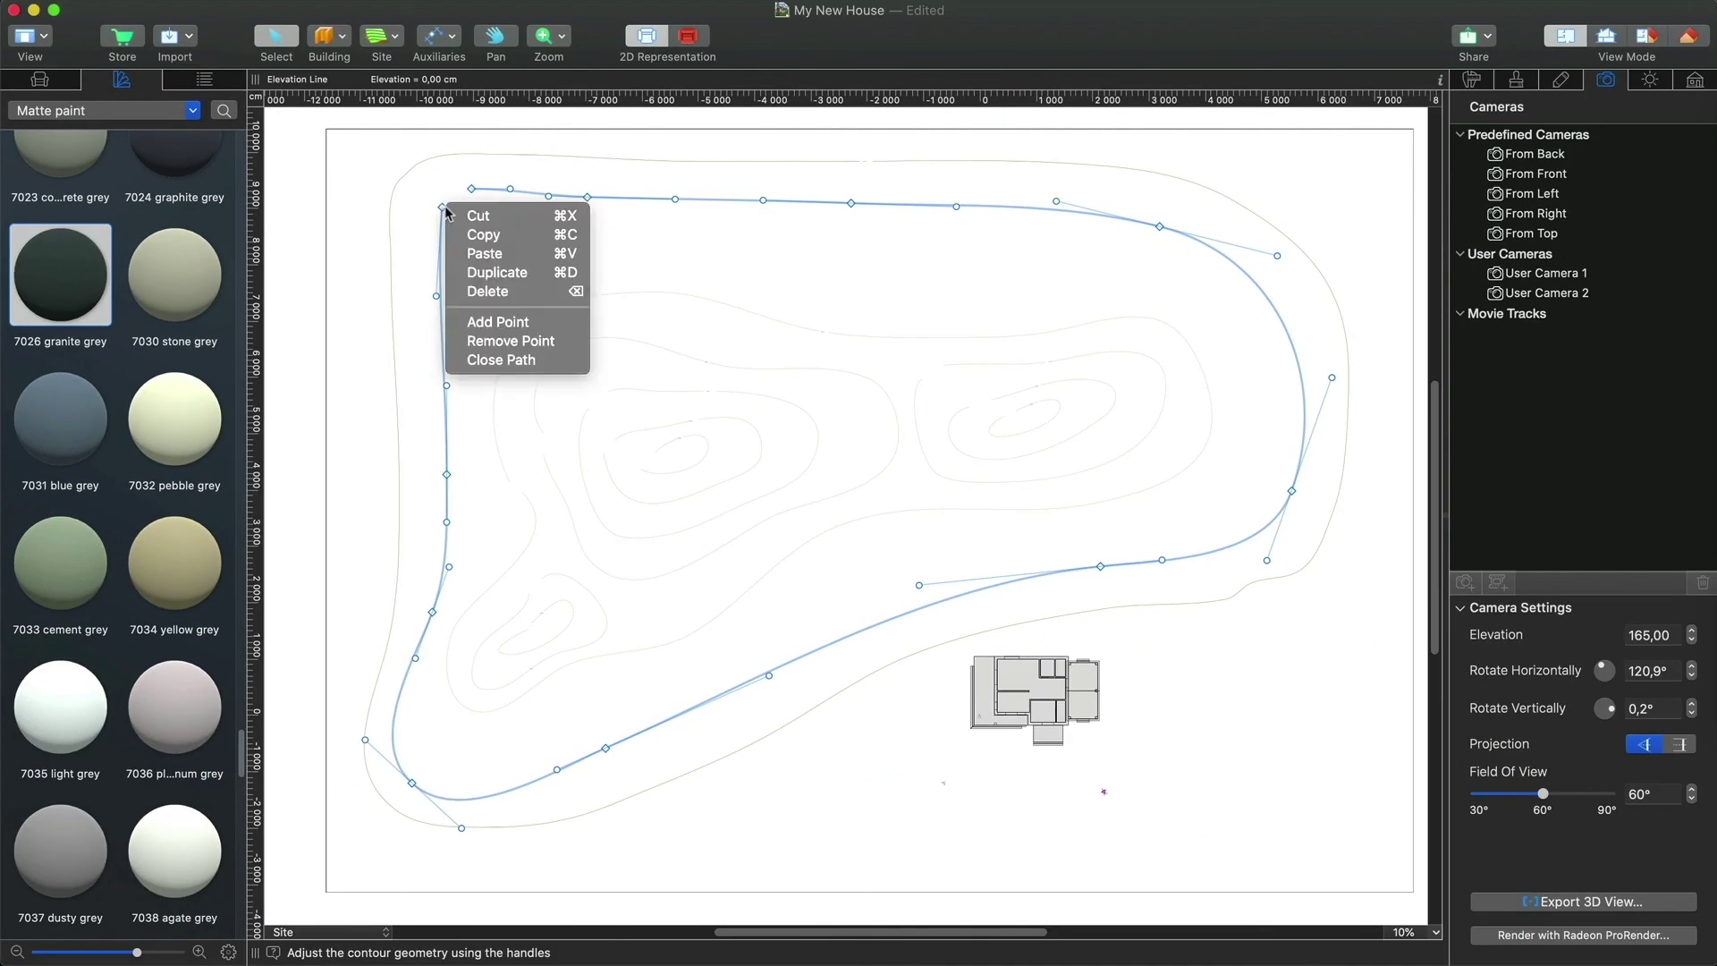
left_click(501, 360)
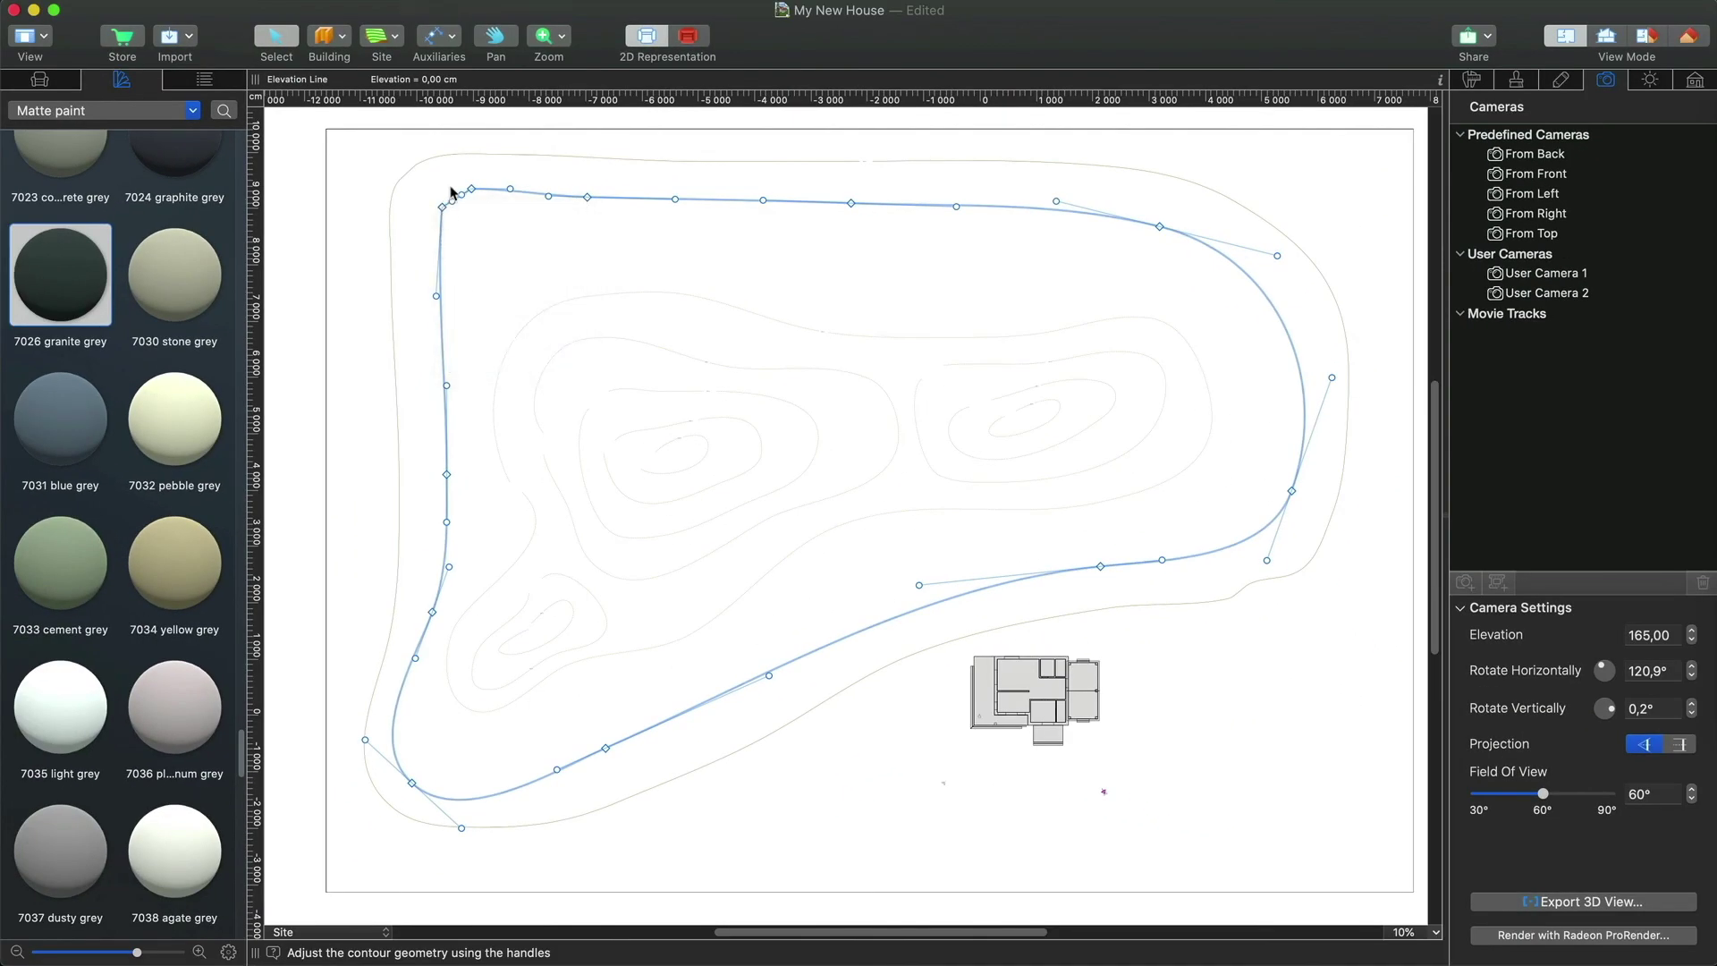
scroll(439, 186, "up", 5)
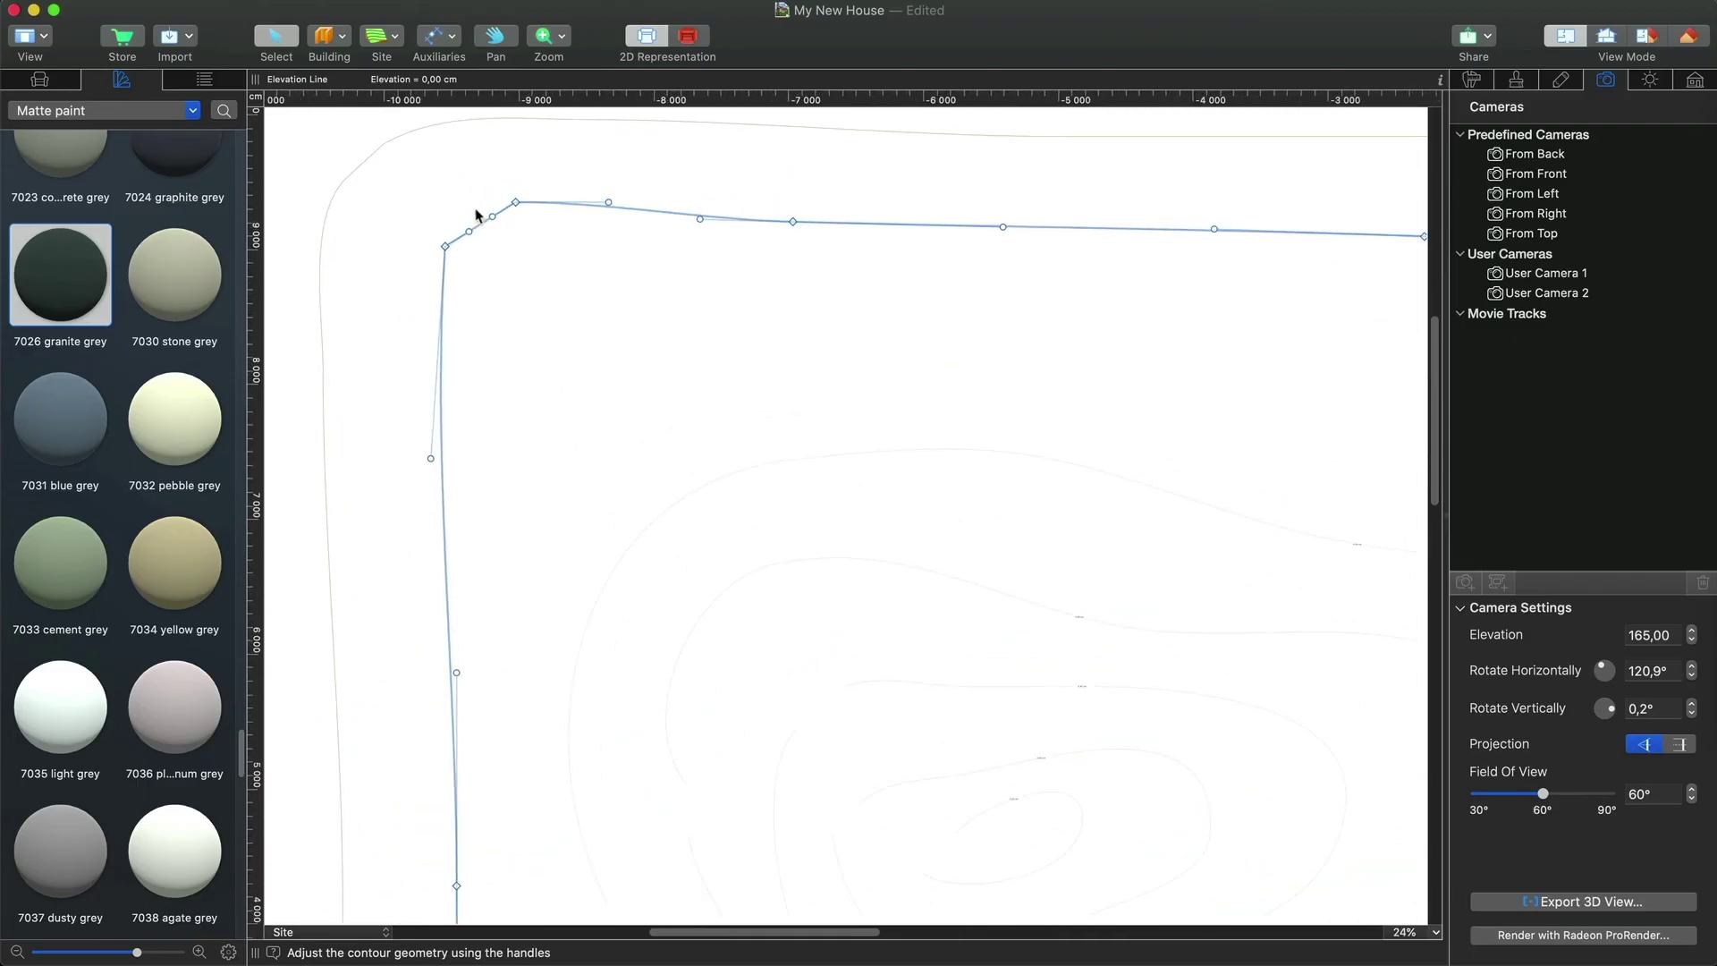
left_click_drag(468, 229, 449, 201)
scroll(481, 195, "down", 5)
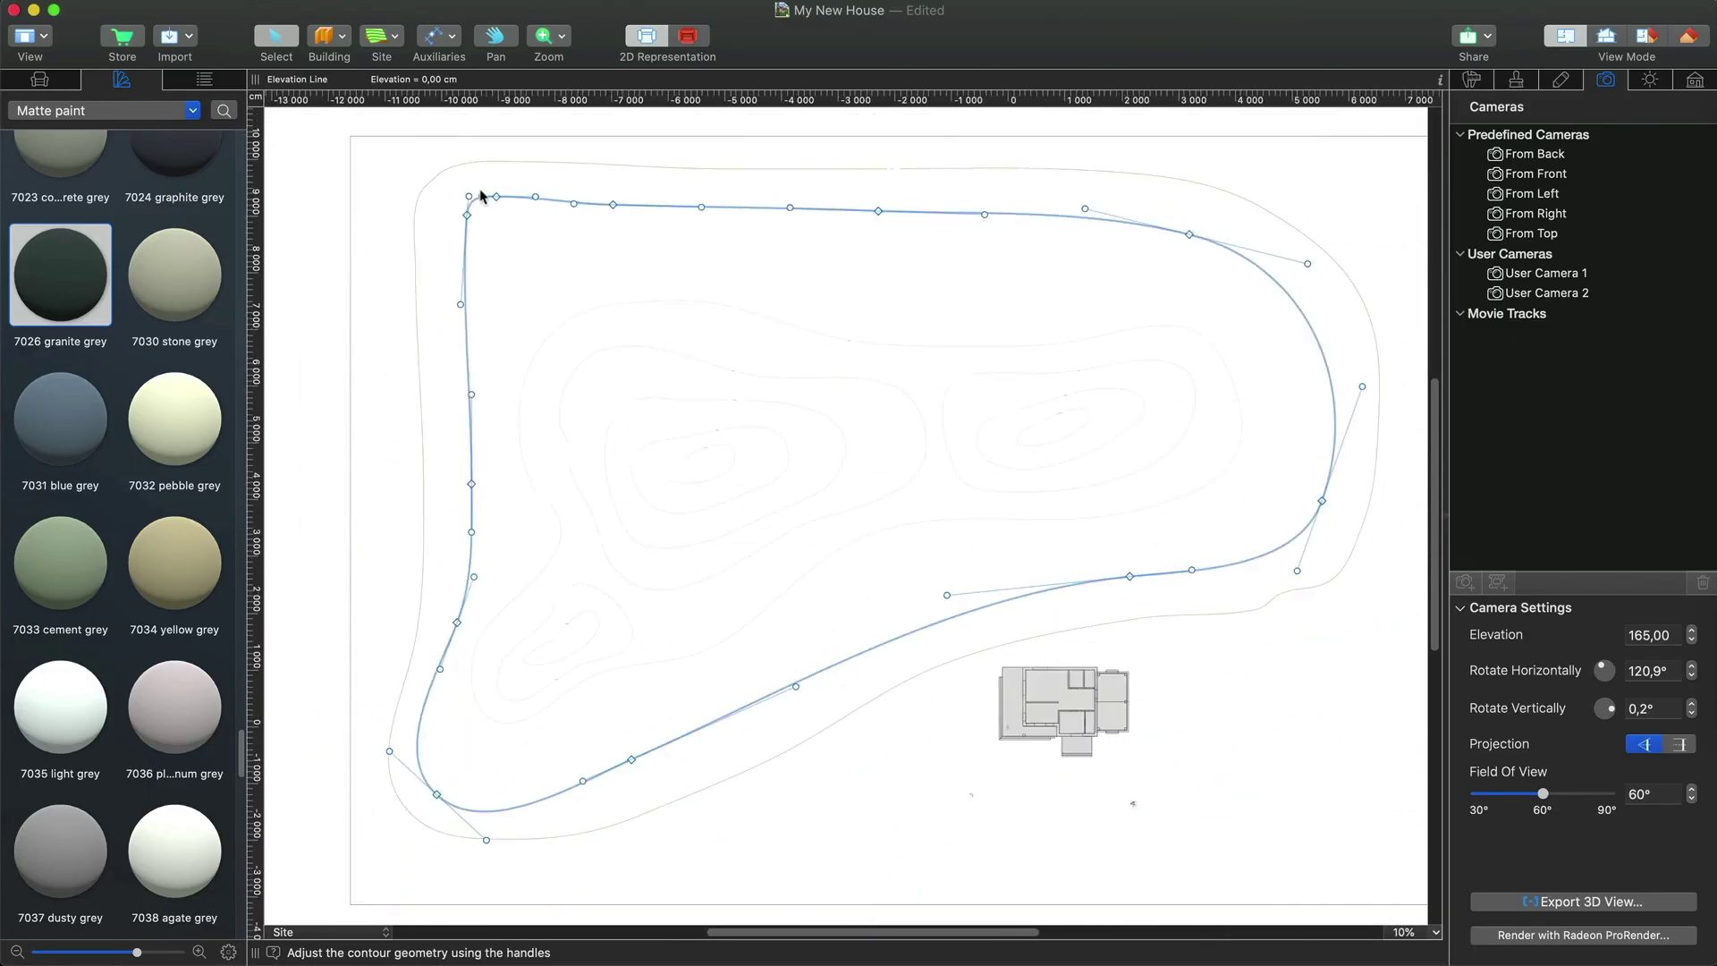
- Show the plan and 3D views together and set the second outermost elevation line's elevation to 100 cm
key("super+3")
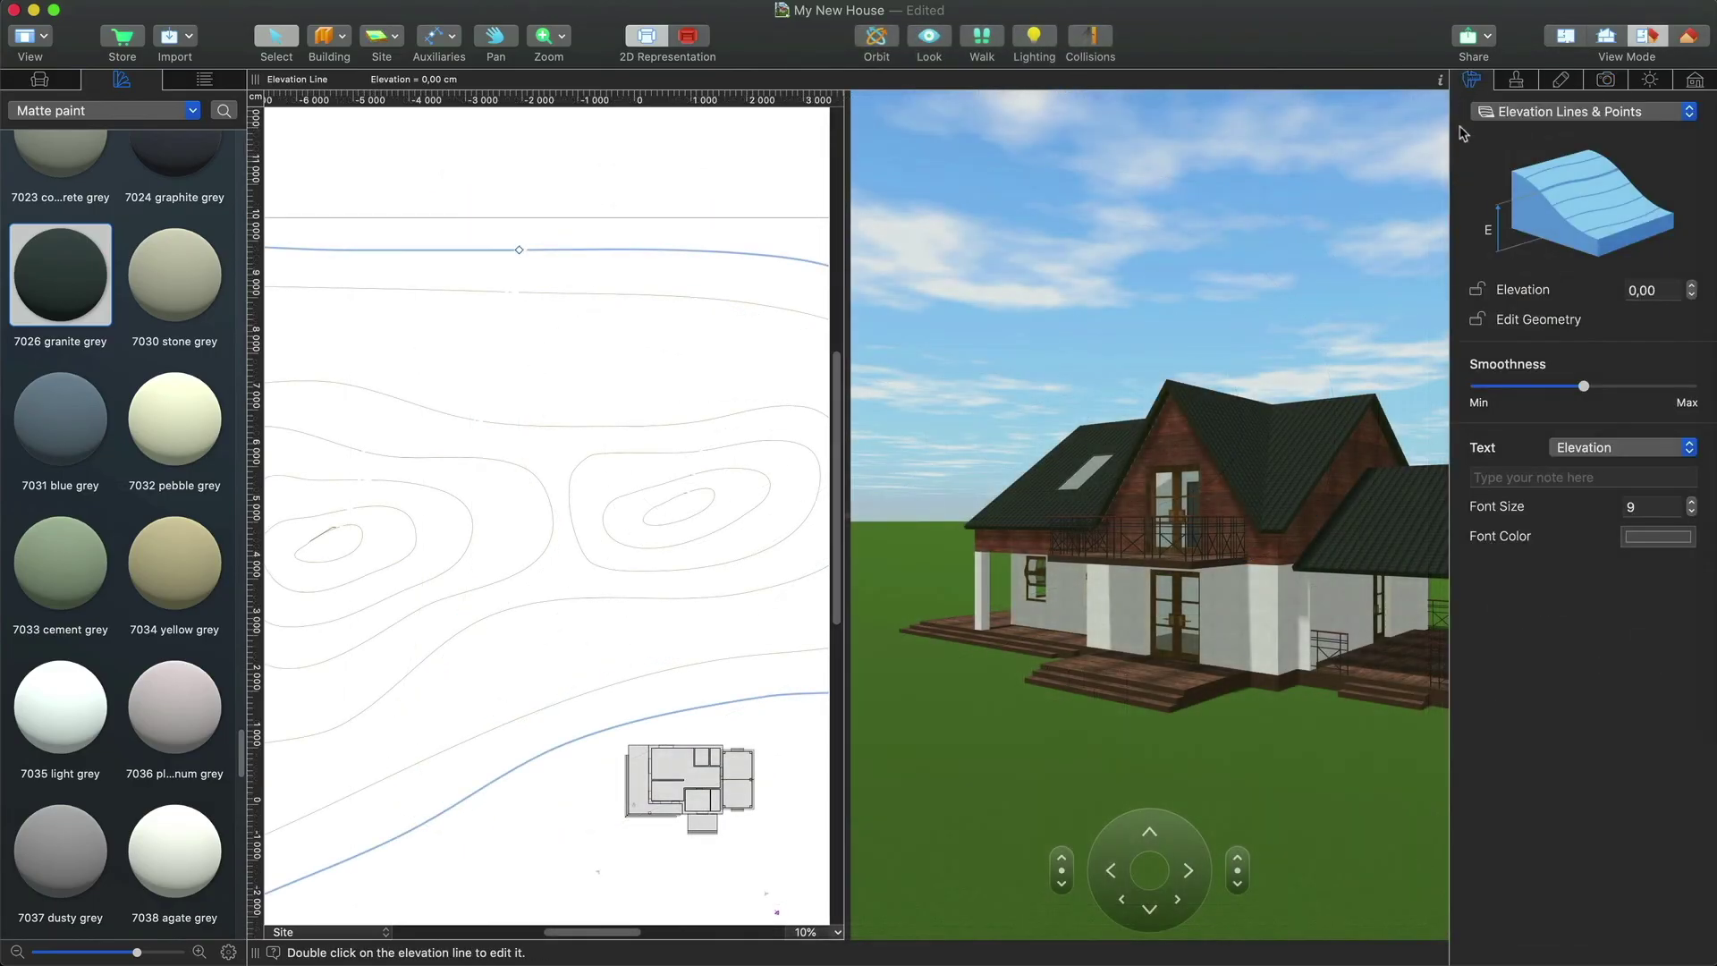
left_click(804, 651)
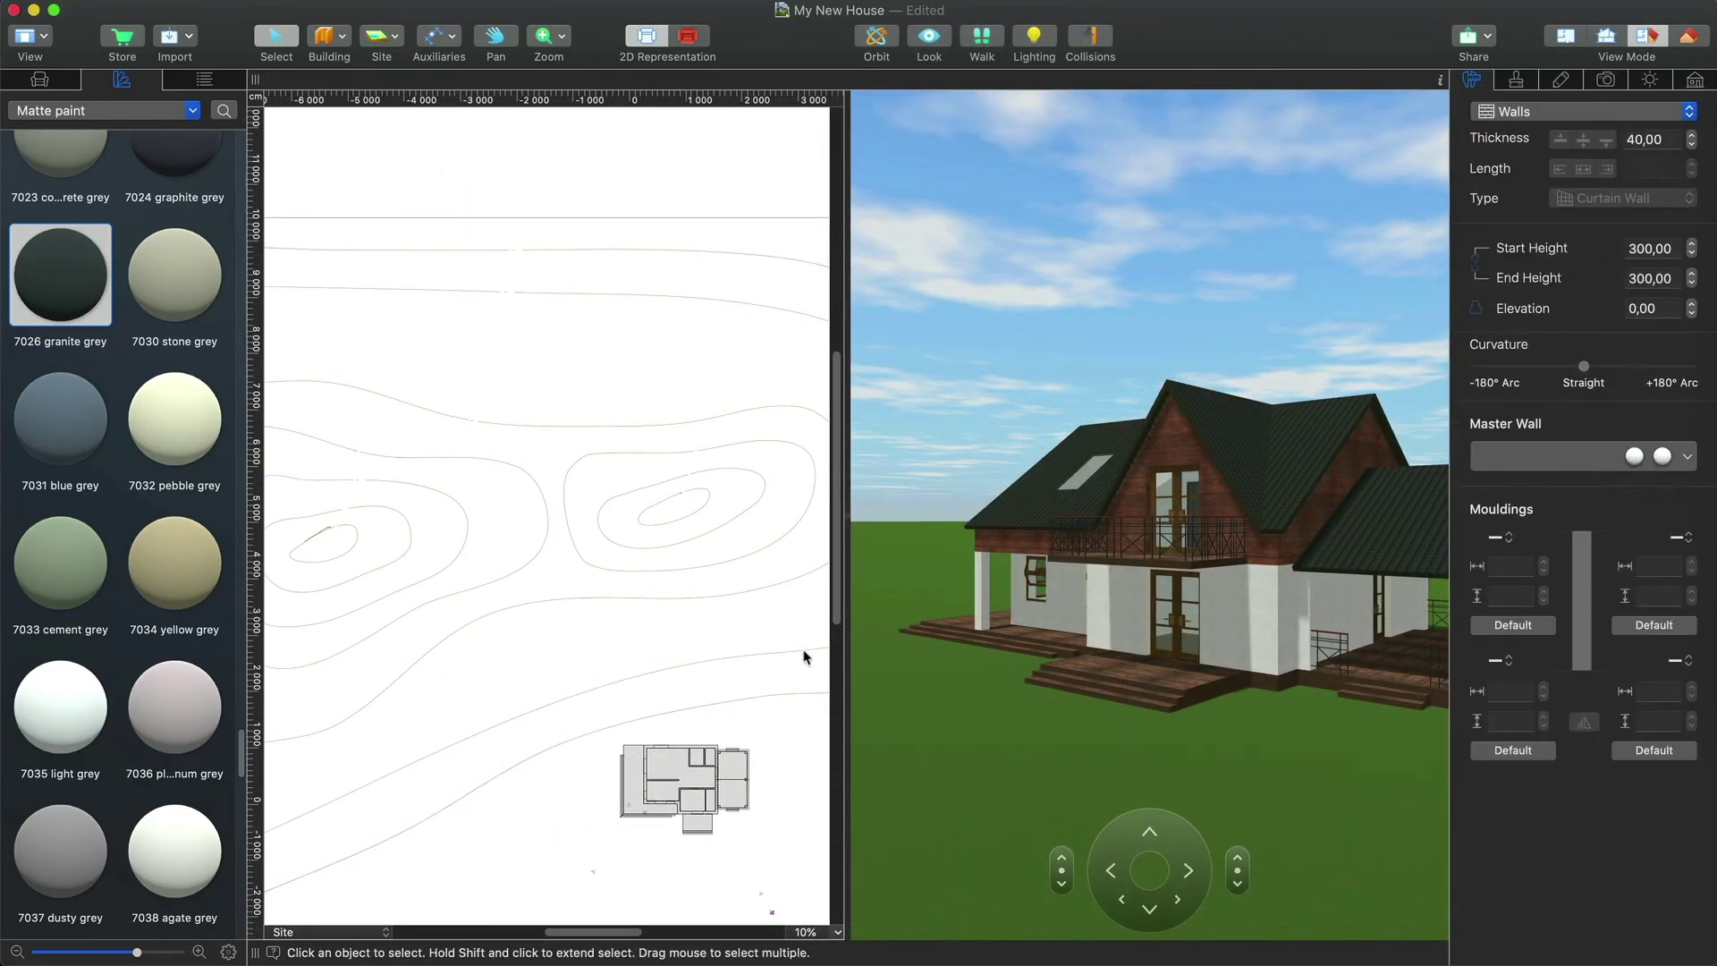
left_click(805, 651)
left_click(1621, 449)
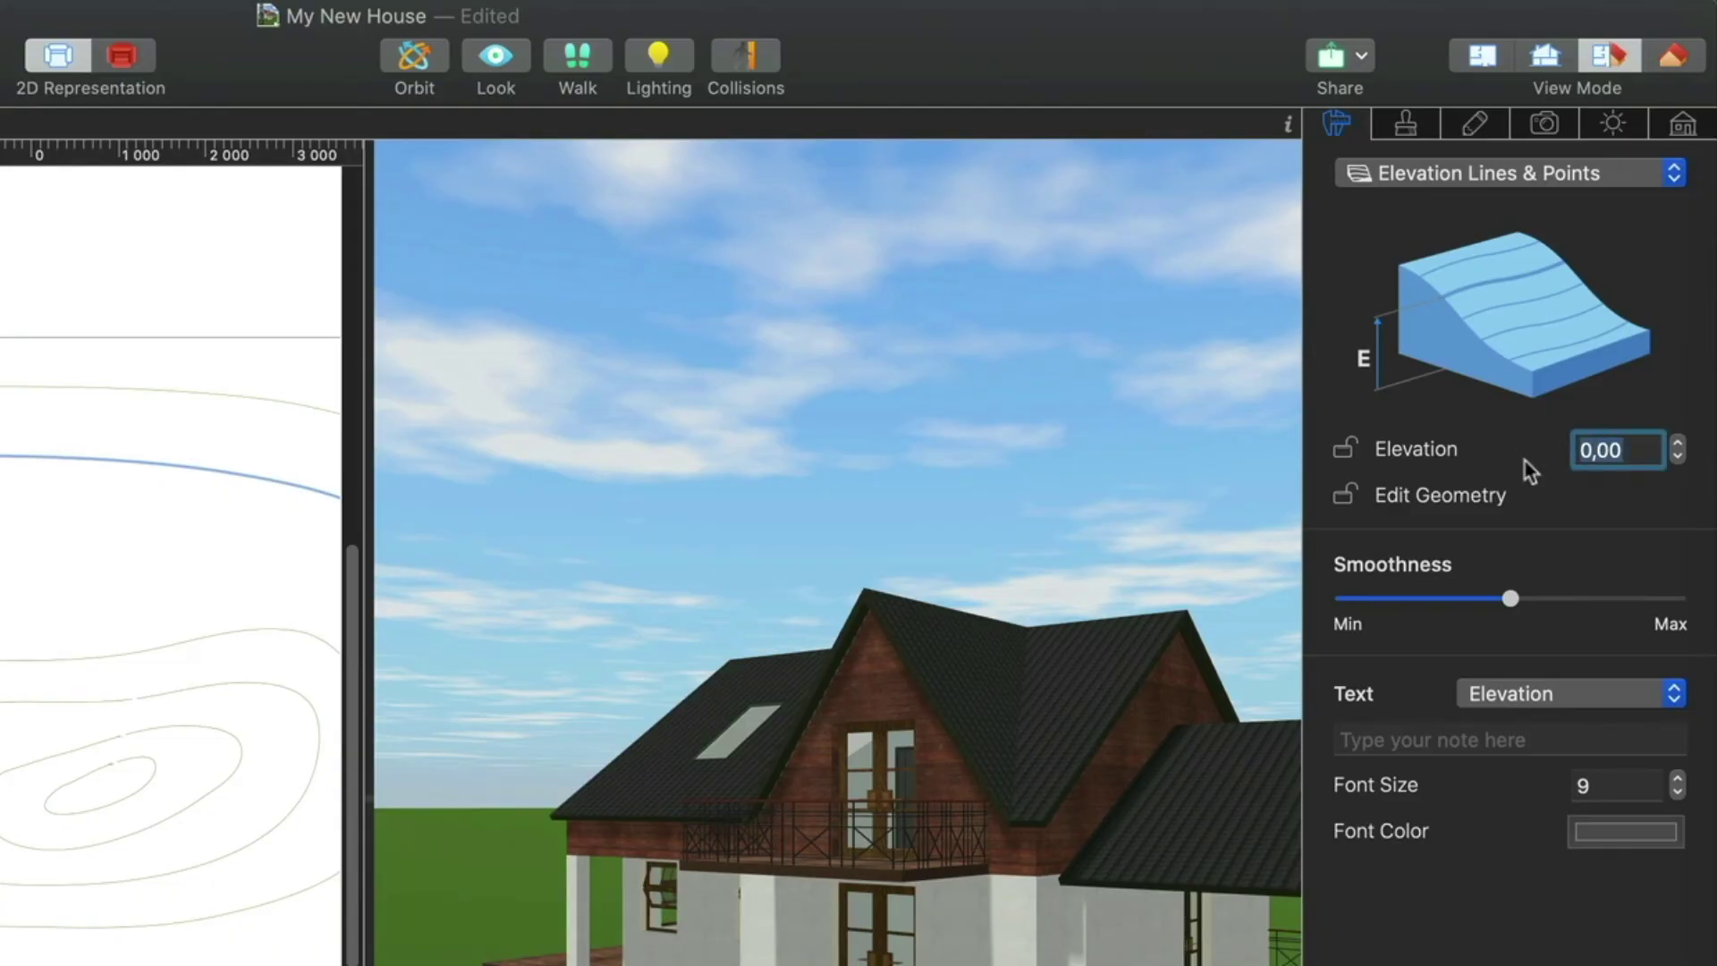
type("100")
key("Return")
- Set the elevation of the line enclosing all three hills to 200 cm
left_click(778, 593)
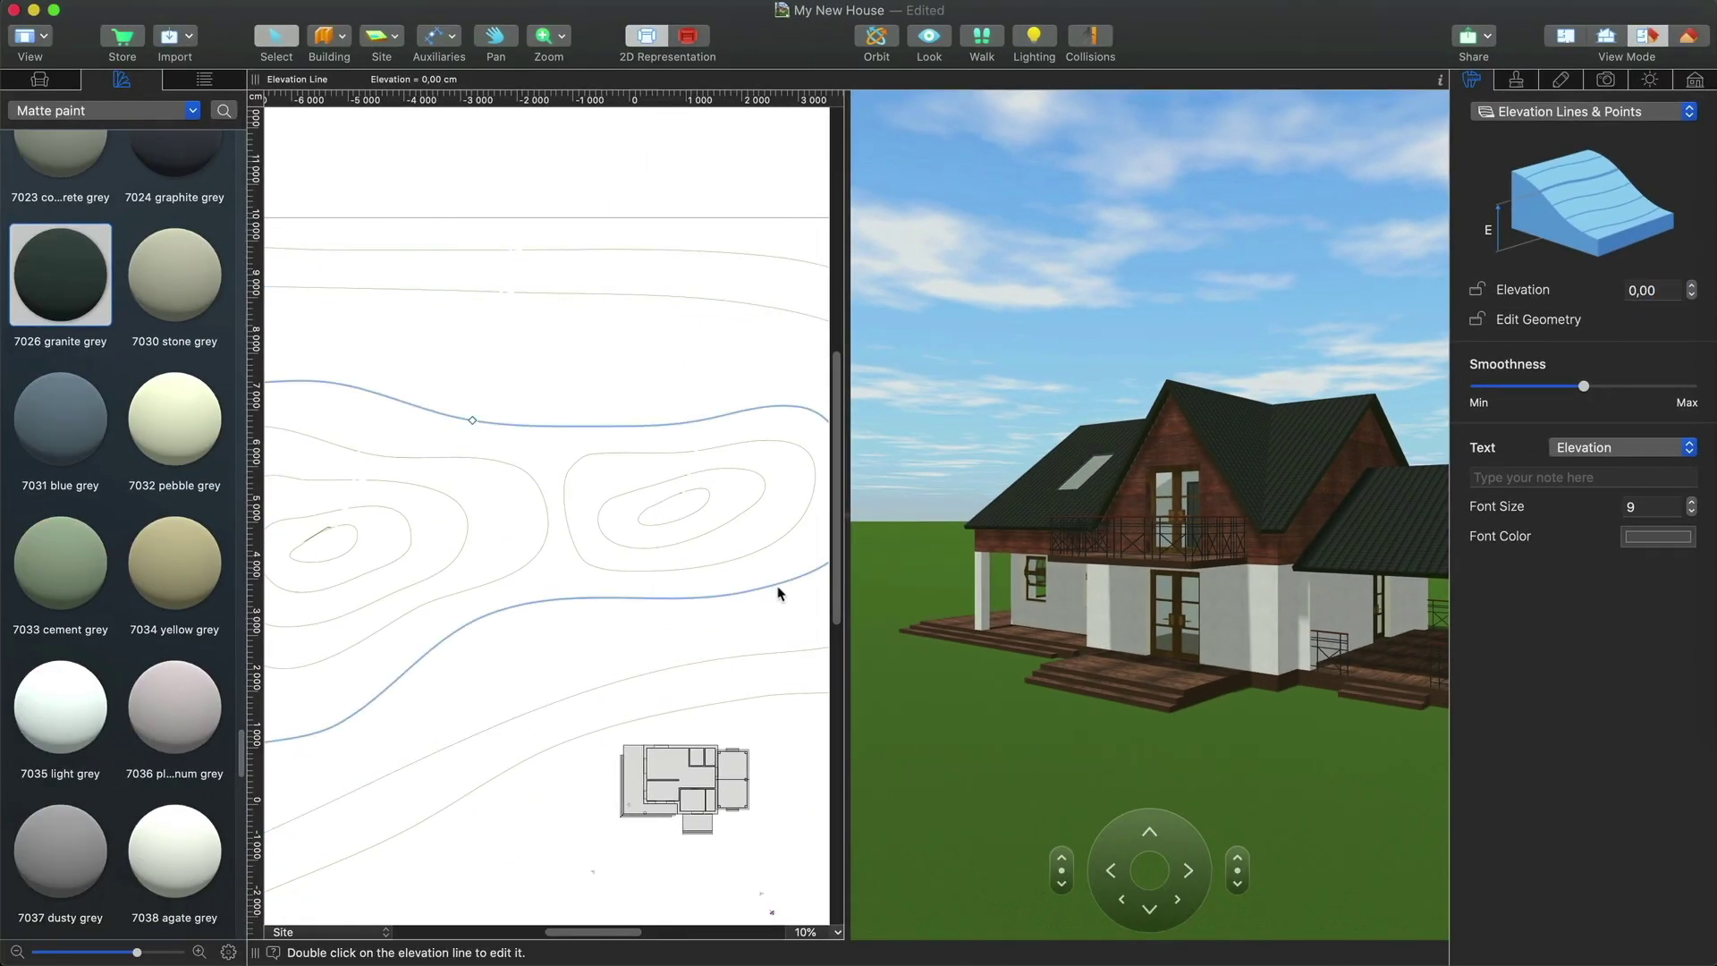
left_click(1650, 291)
type("2")
key("Return")
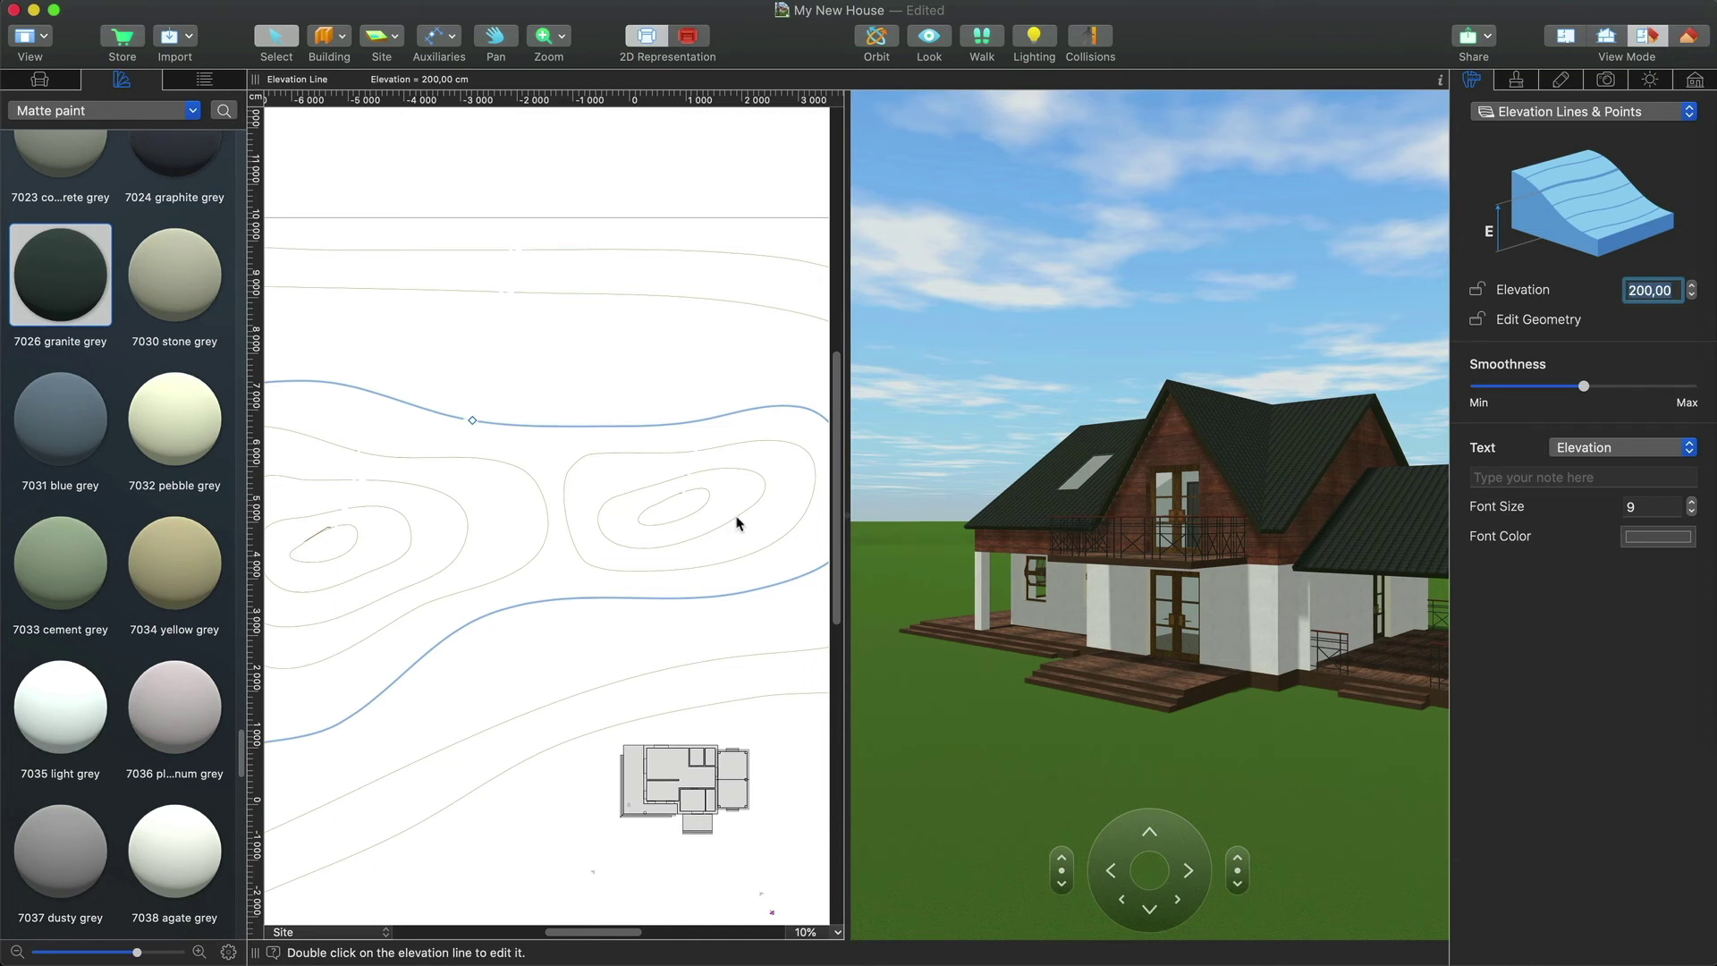
- Select the outermost elevation lines of the three individual hills together
left_click_drag(632, 924, 605, 951)
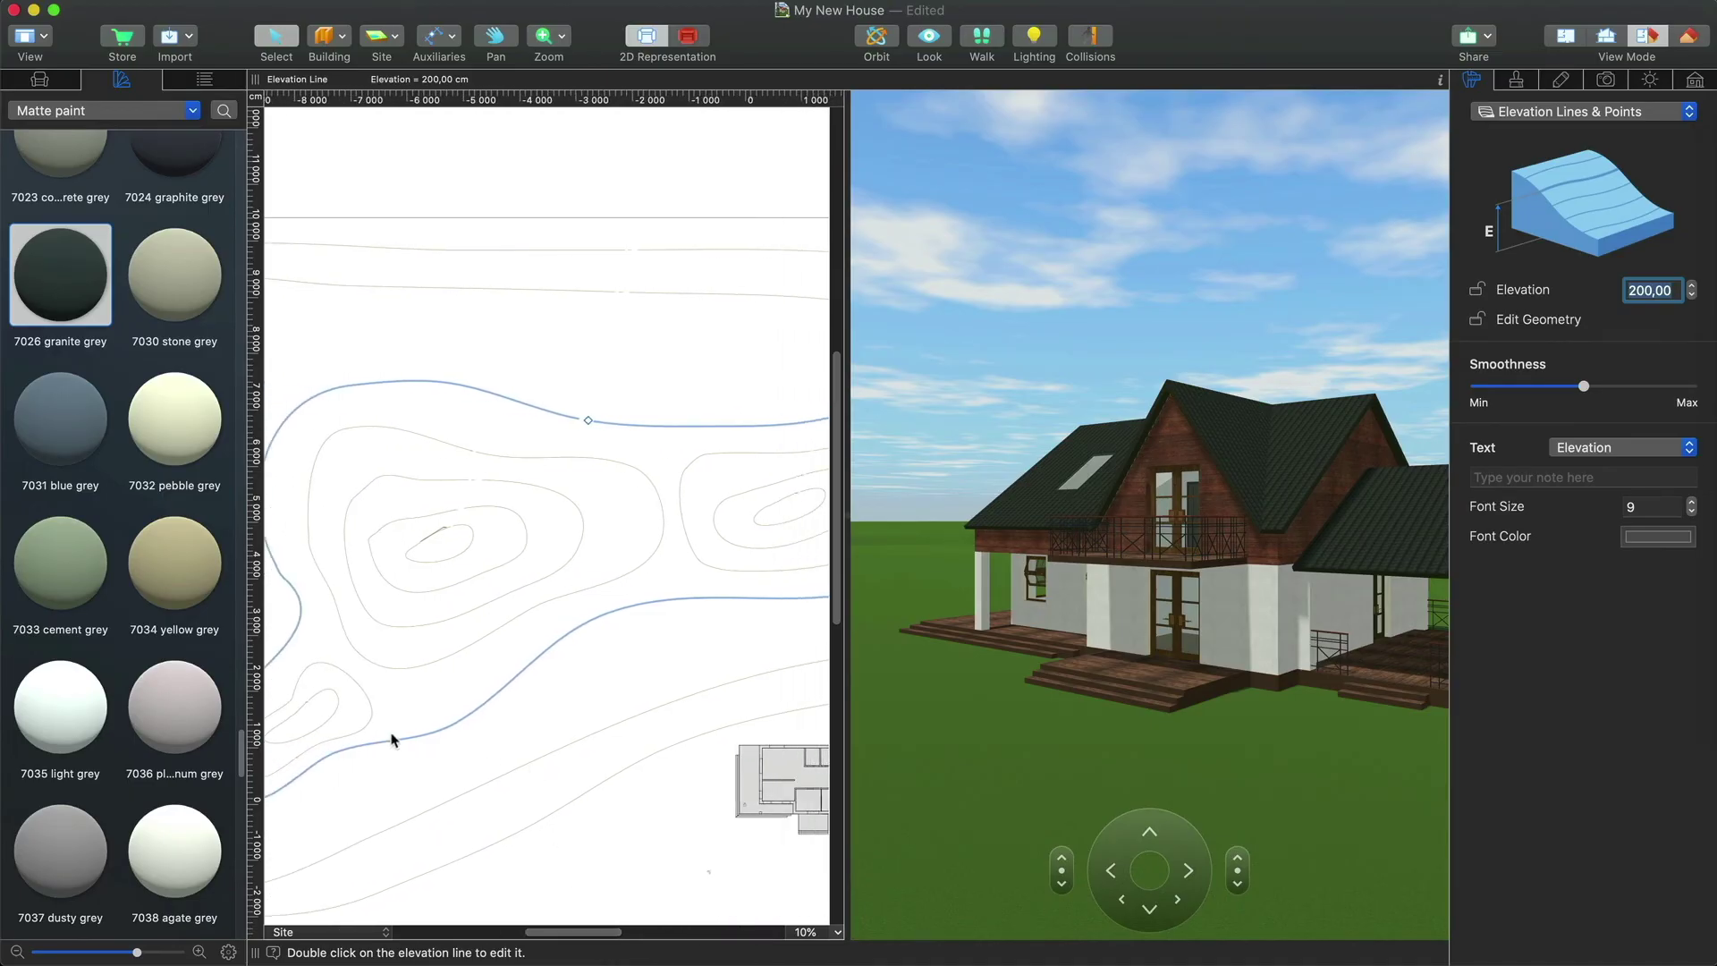
left_click(370, 713)
left_click(460, 664, "shift")
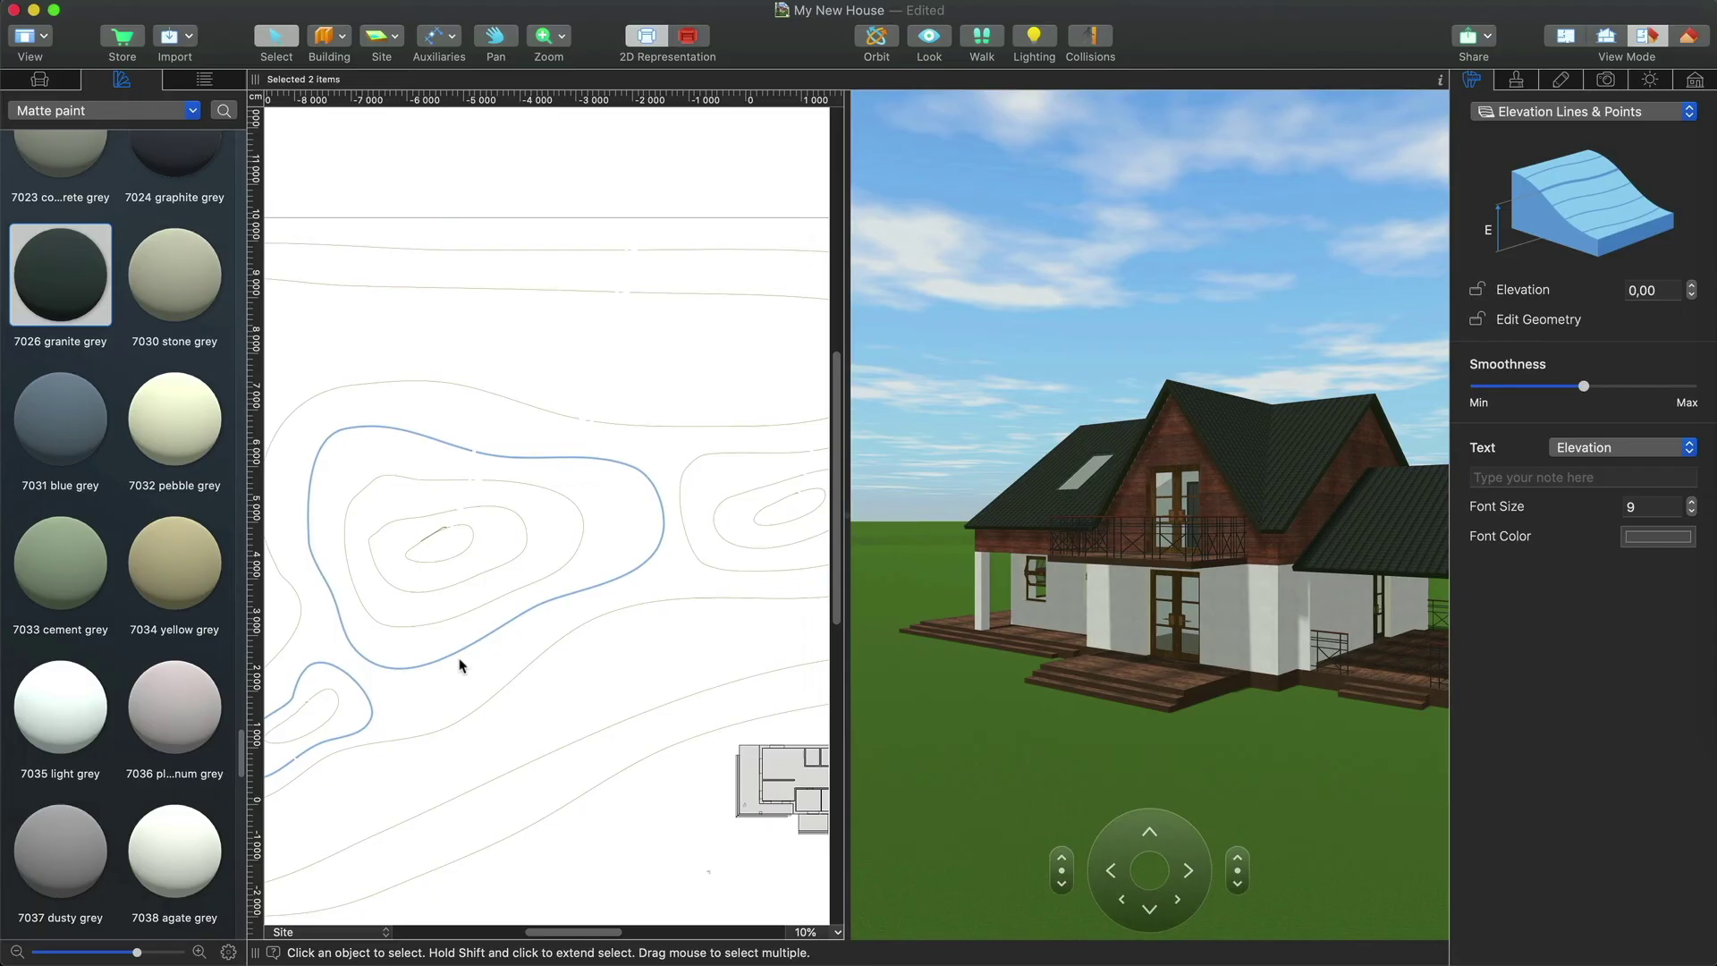
left_click(751, 569, "shift")
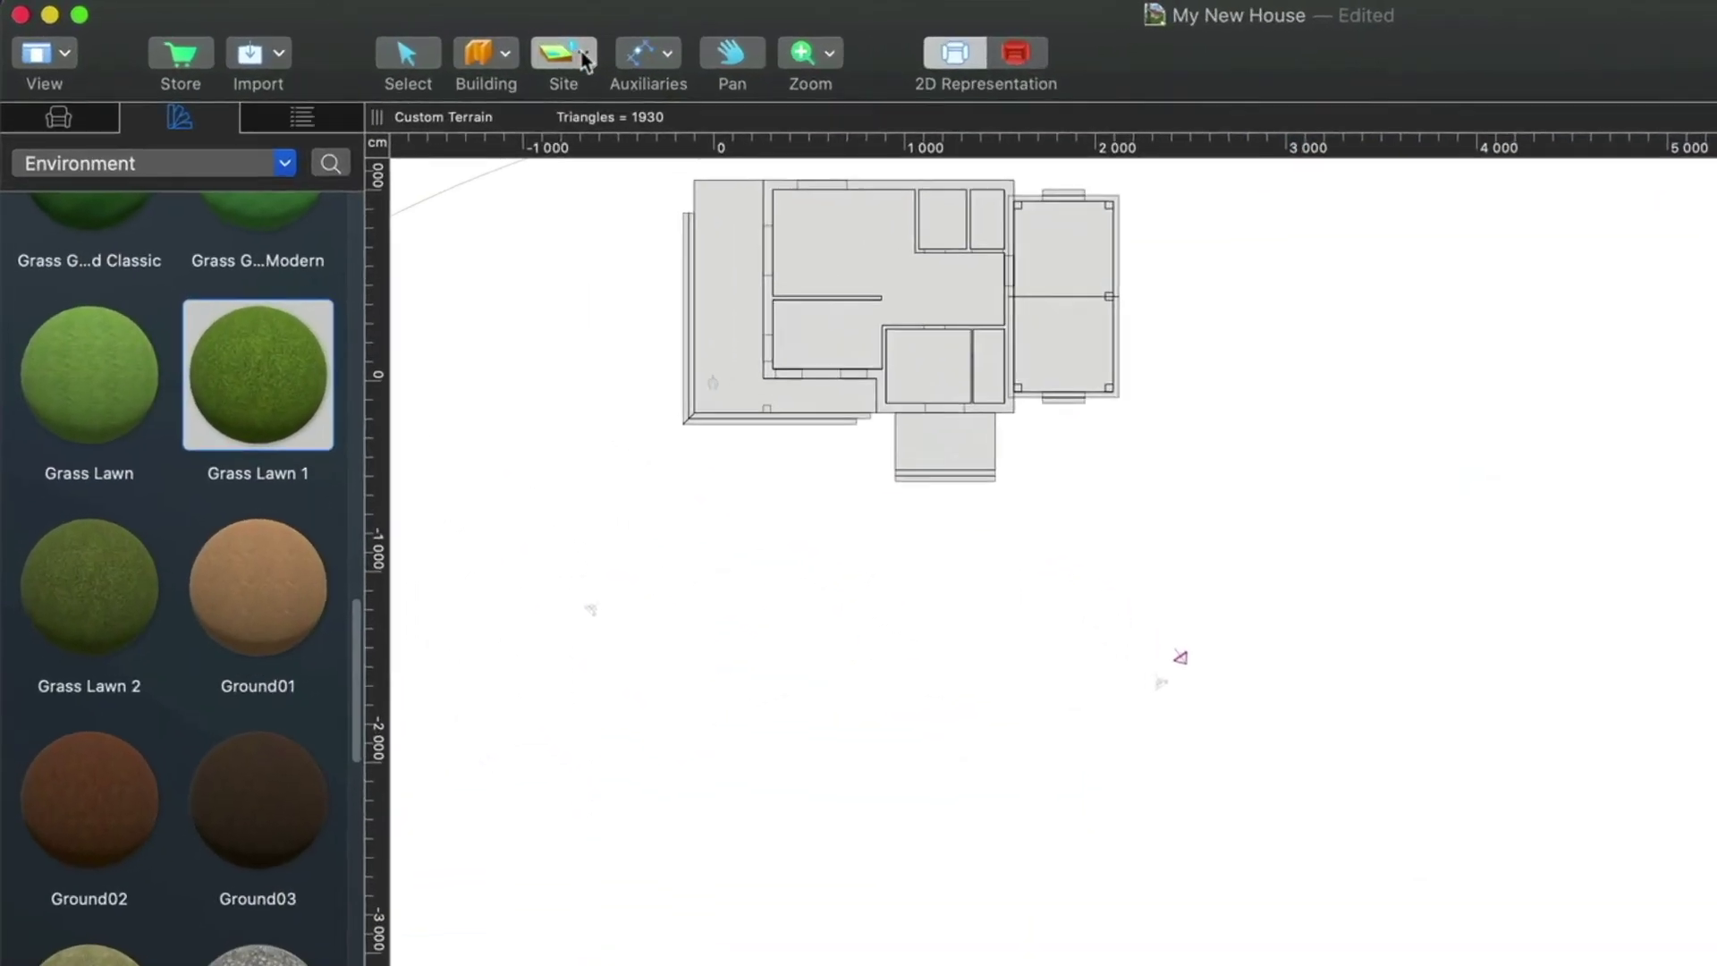
- Draw a terrain pathway from the middle of the front porch steps, bending past the garage side to the terrain's front edge
left_click(396, 35)
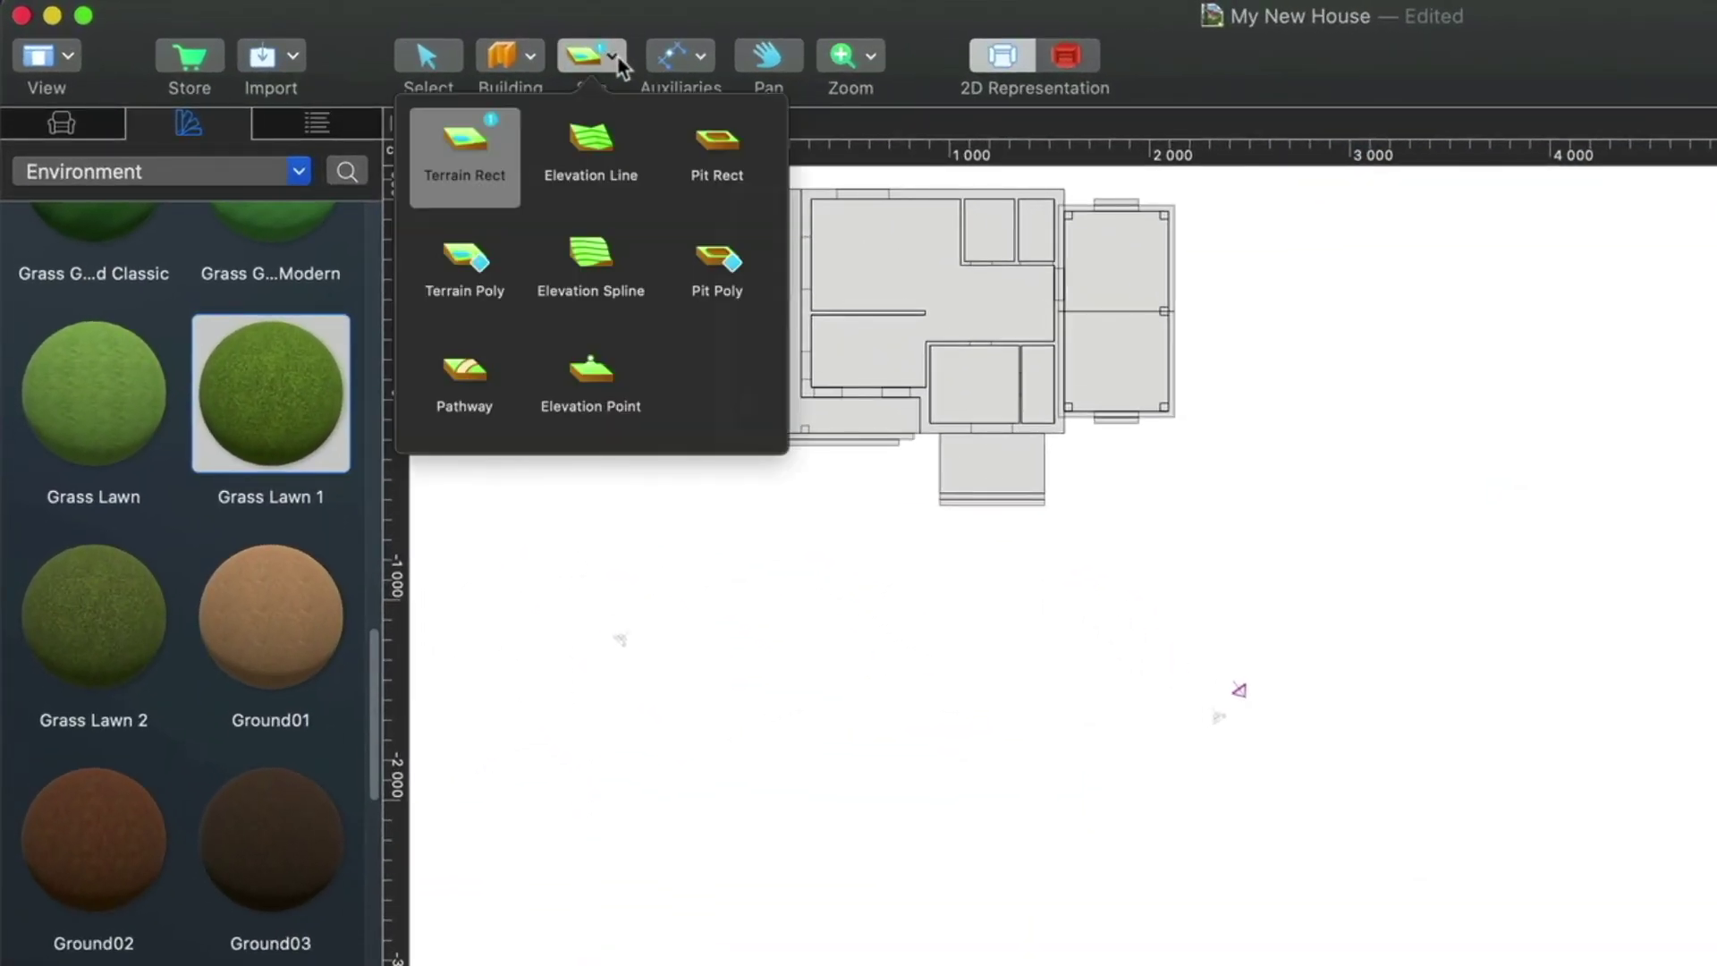
left_click(488, 374)
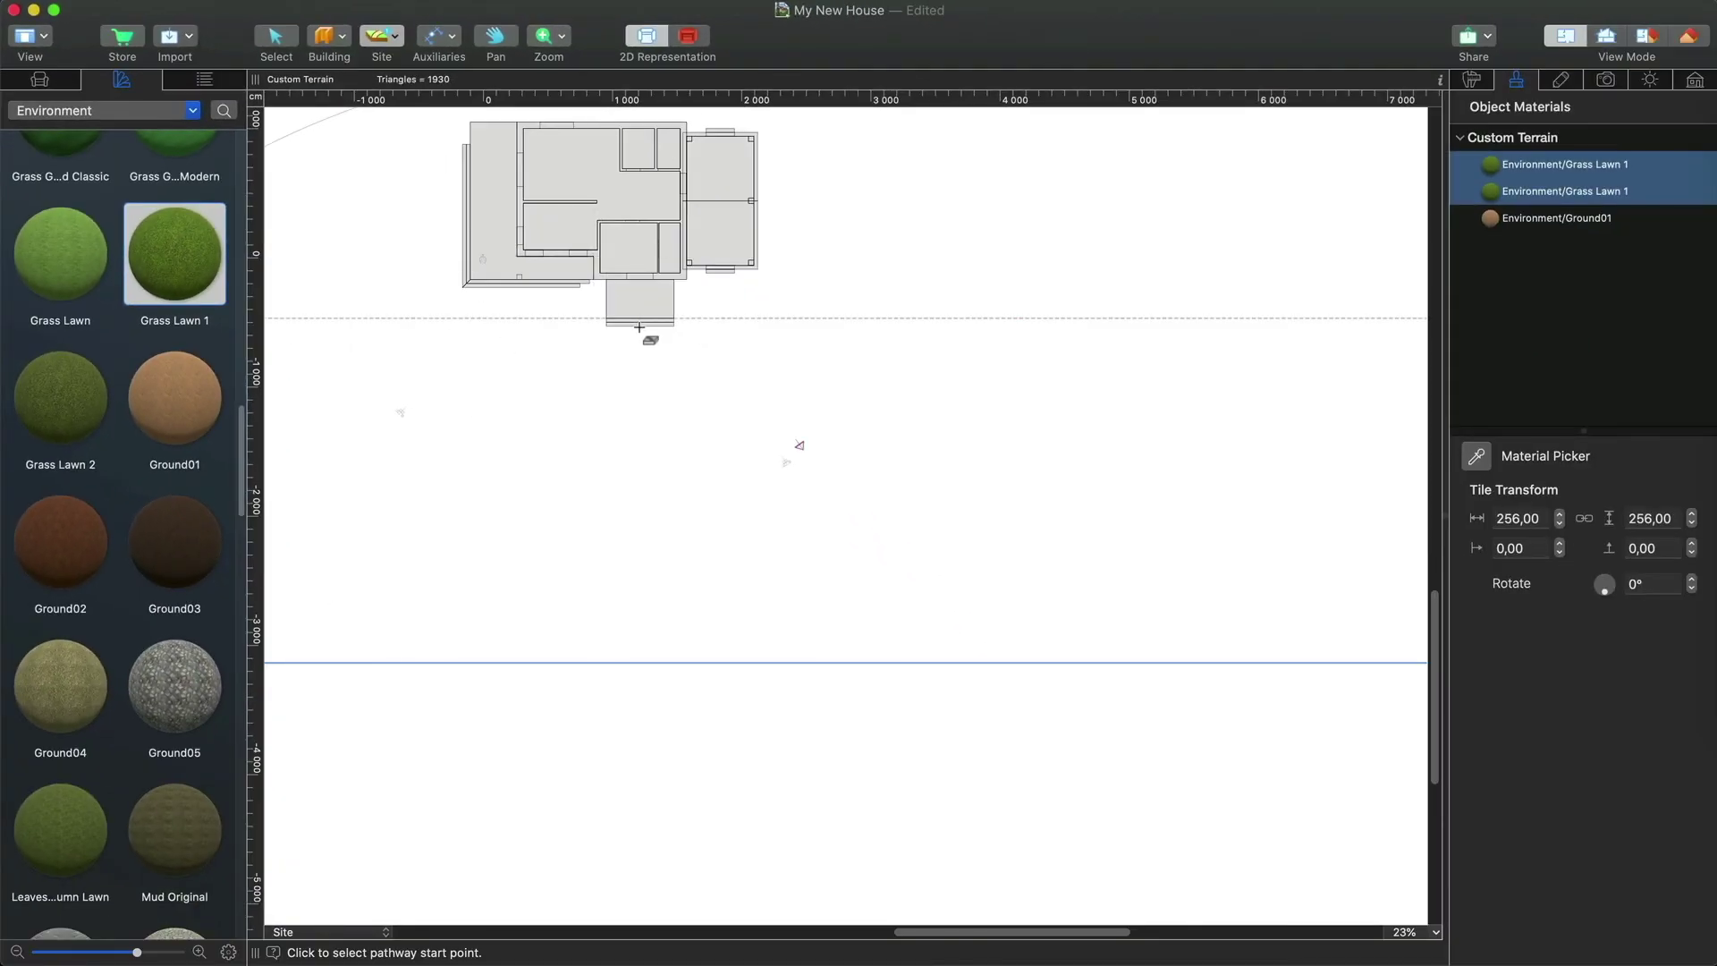
left_click(638, 327)
left_click(639, 365)
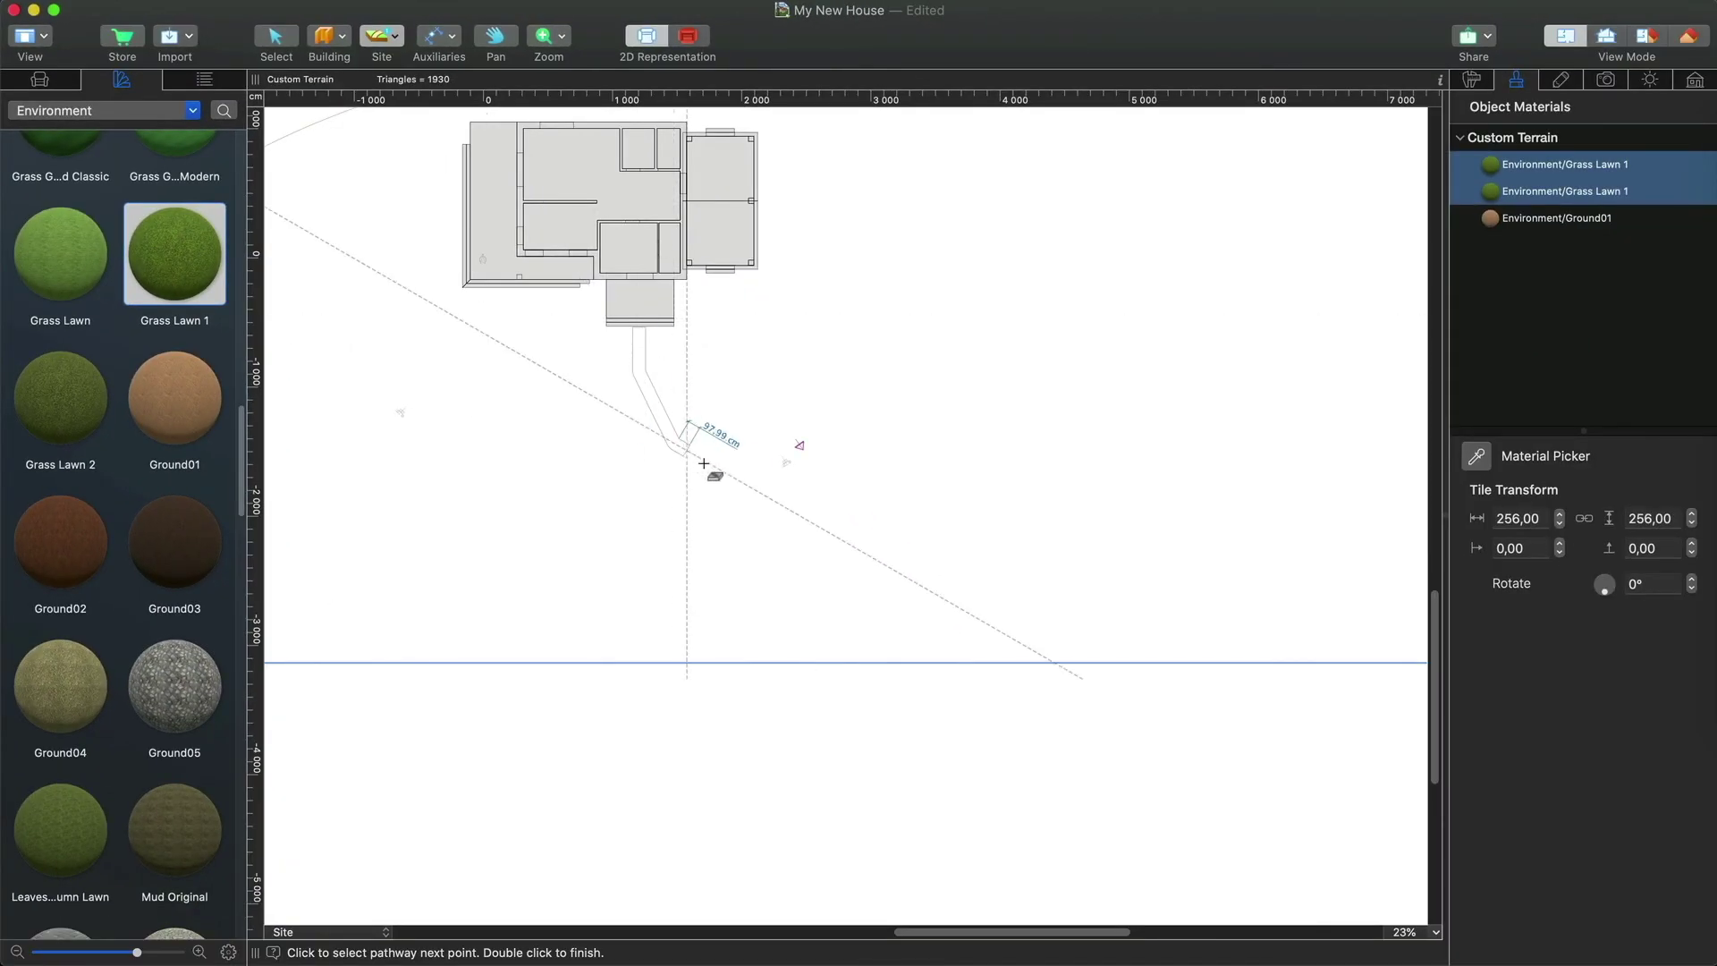
left_click(739, 465)
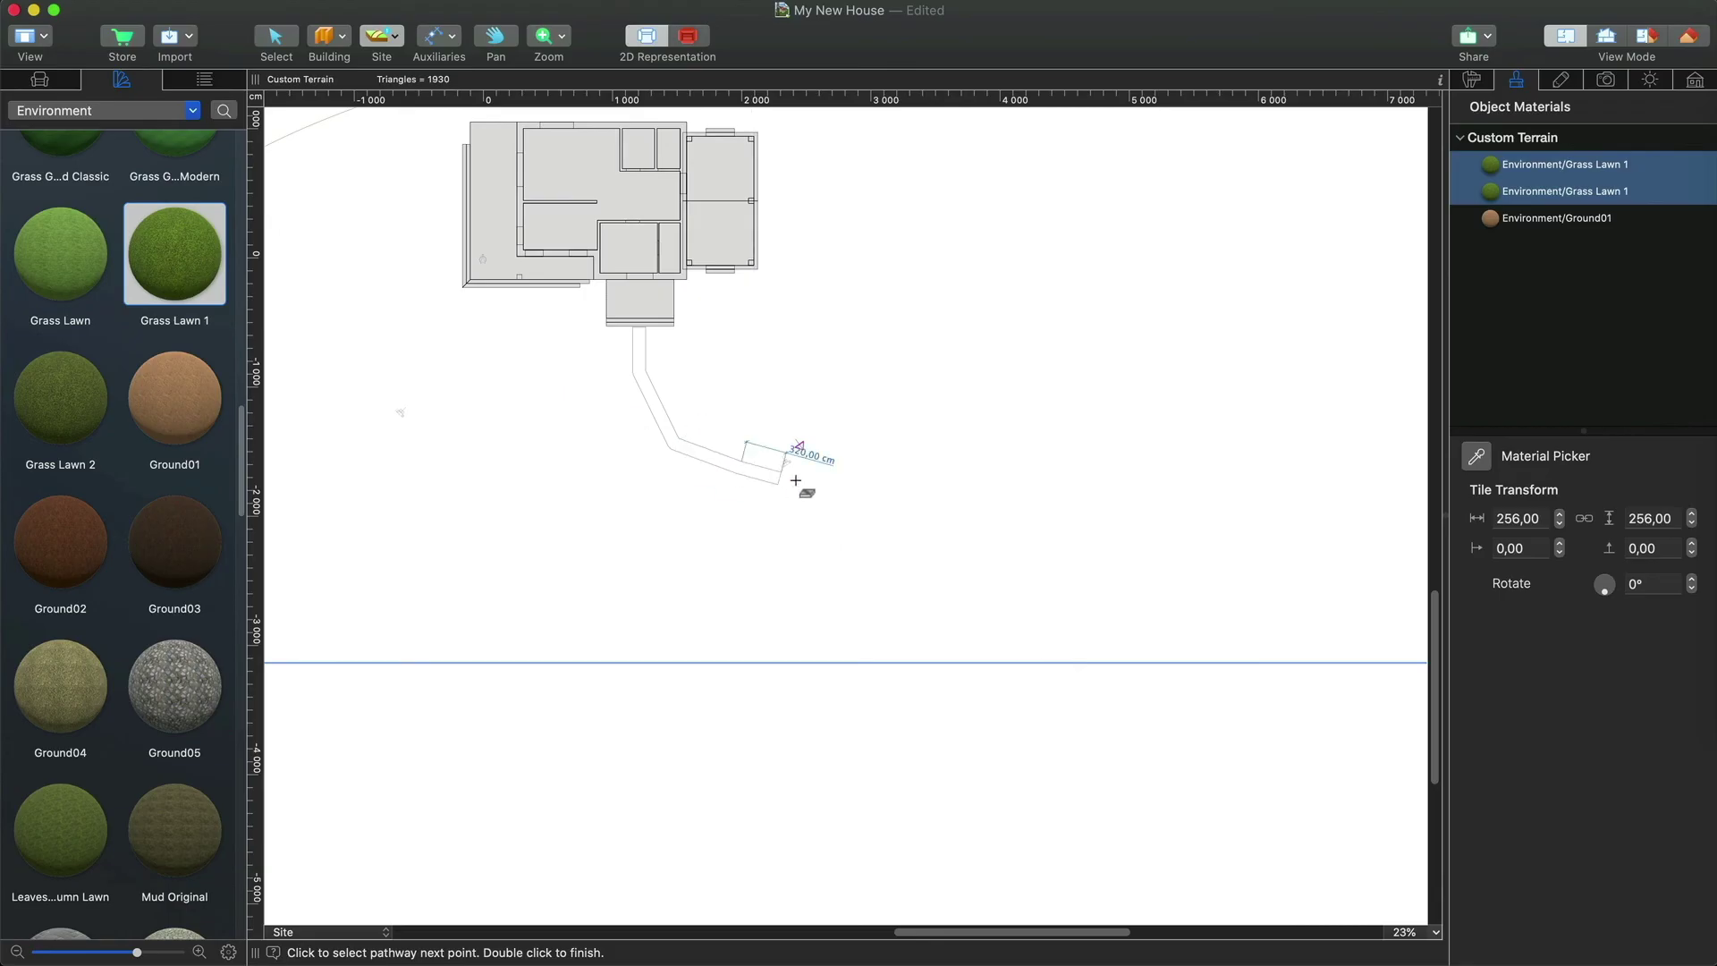
left_click(965, 479)
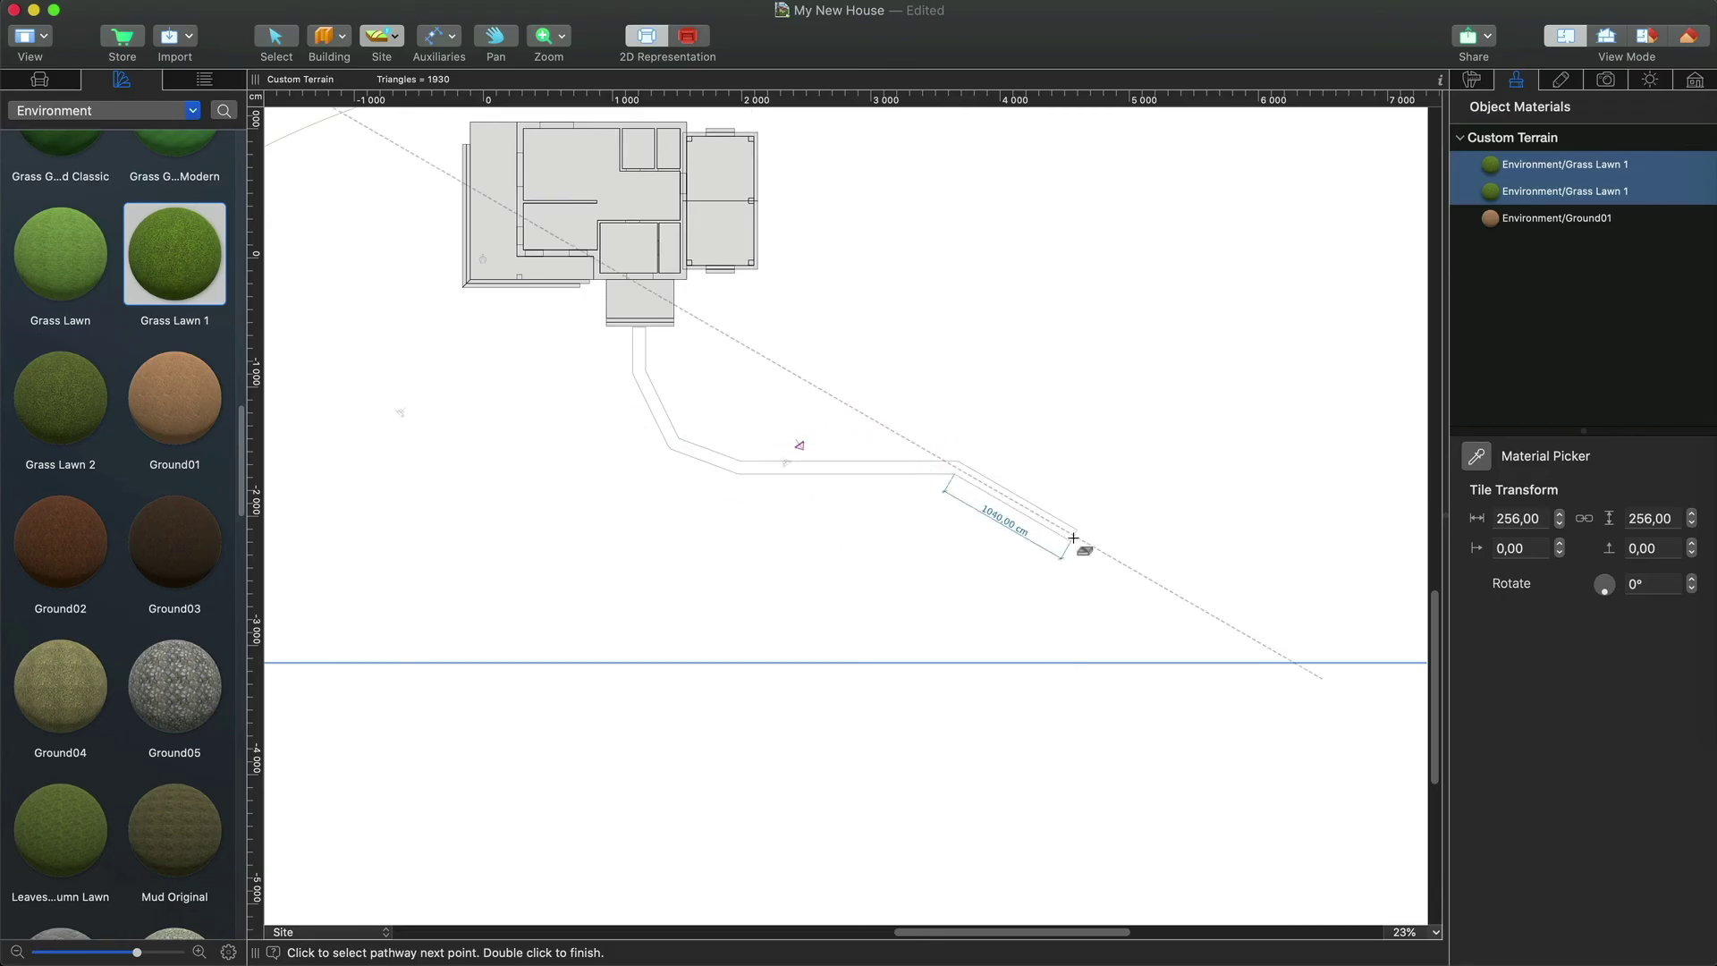
double_click(1202, 651)
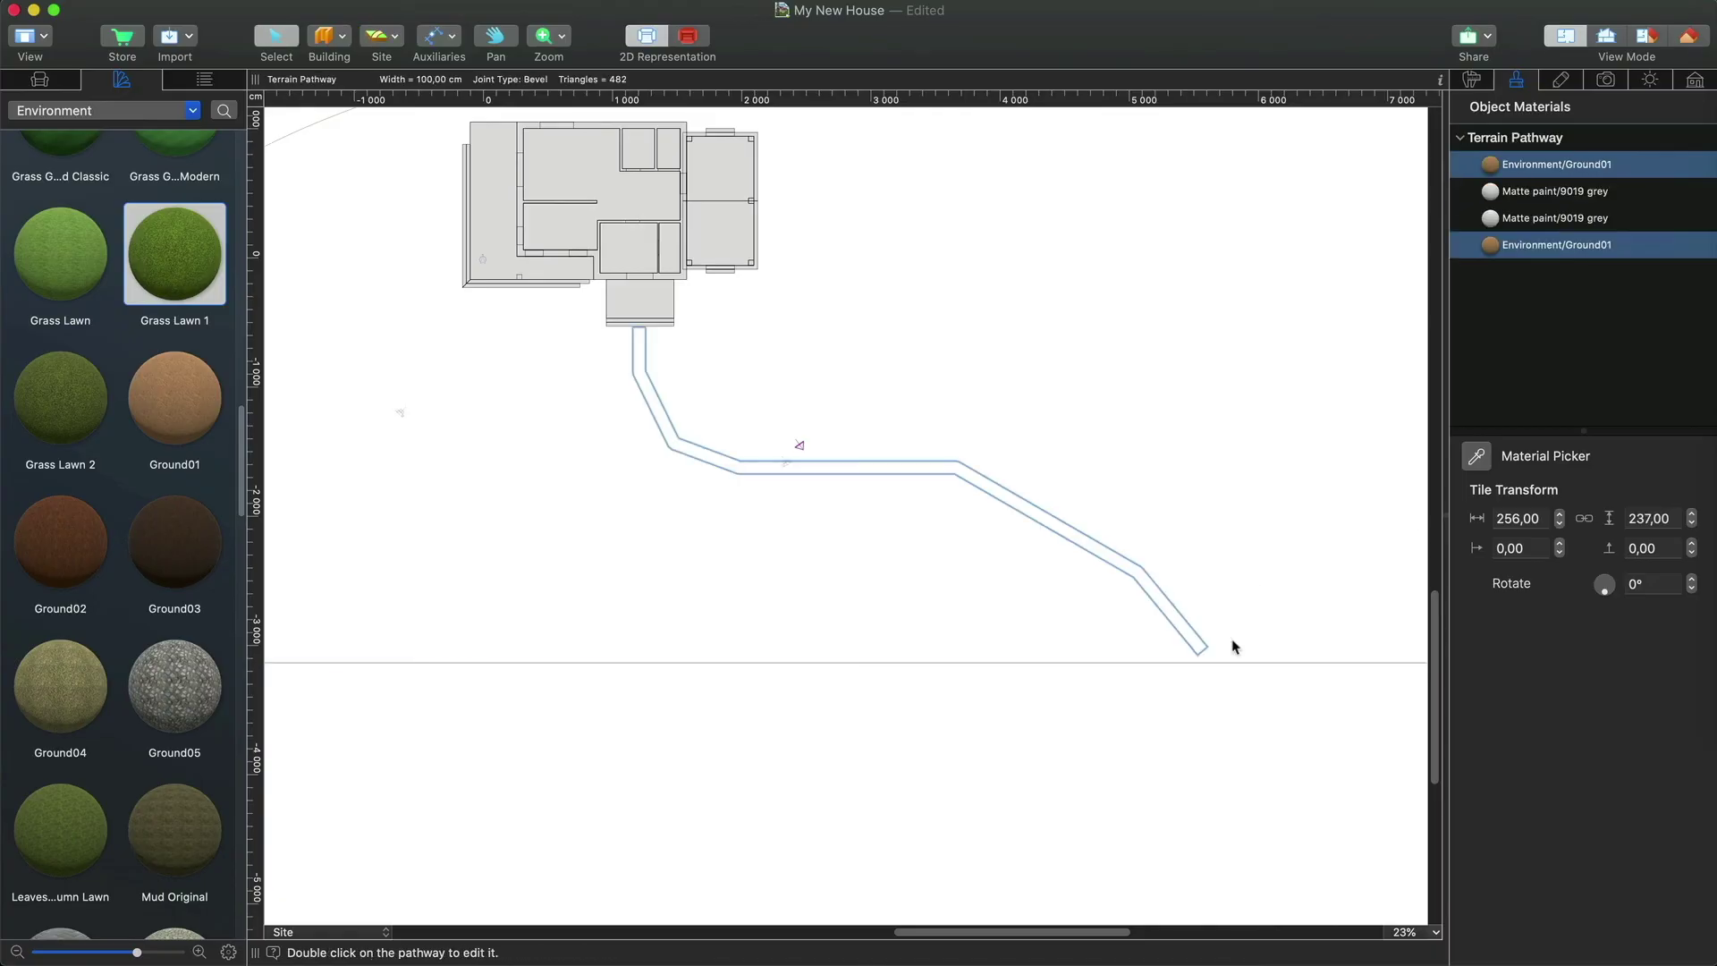
- Show the plan and 3D views together and set the pathway's width to 524 cm
scroll(659, 336, "up", 10)
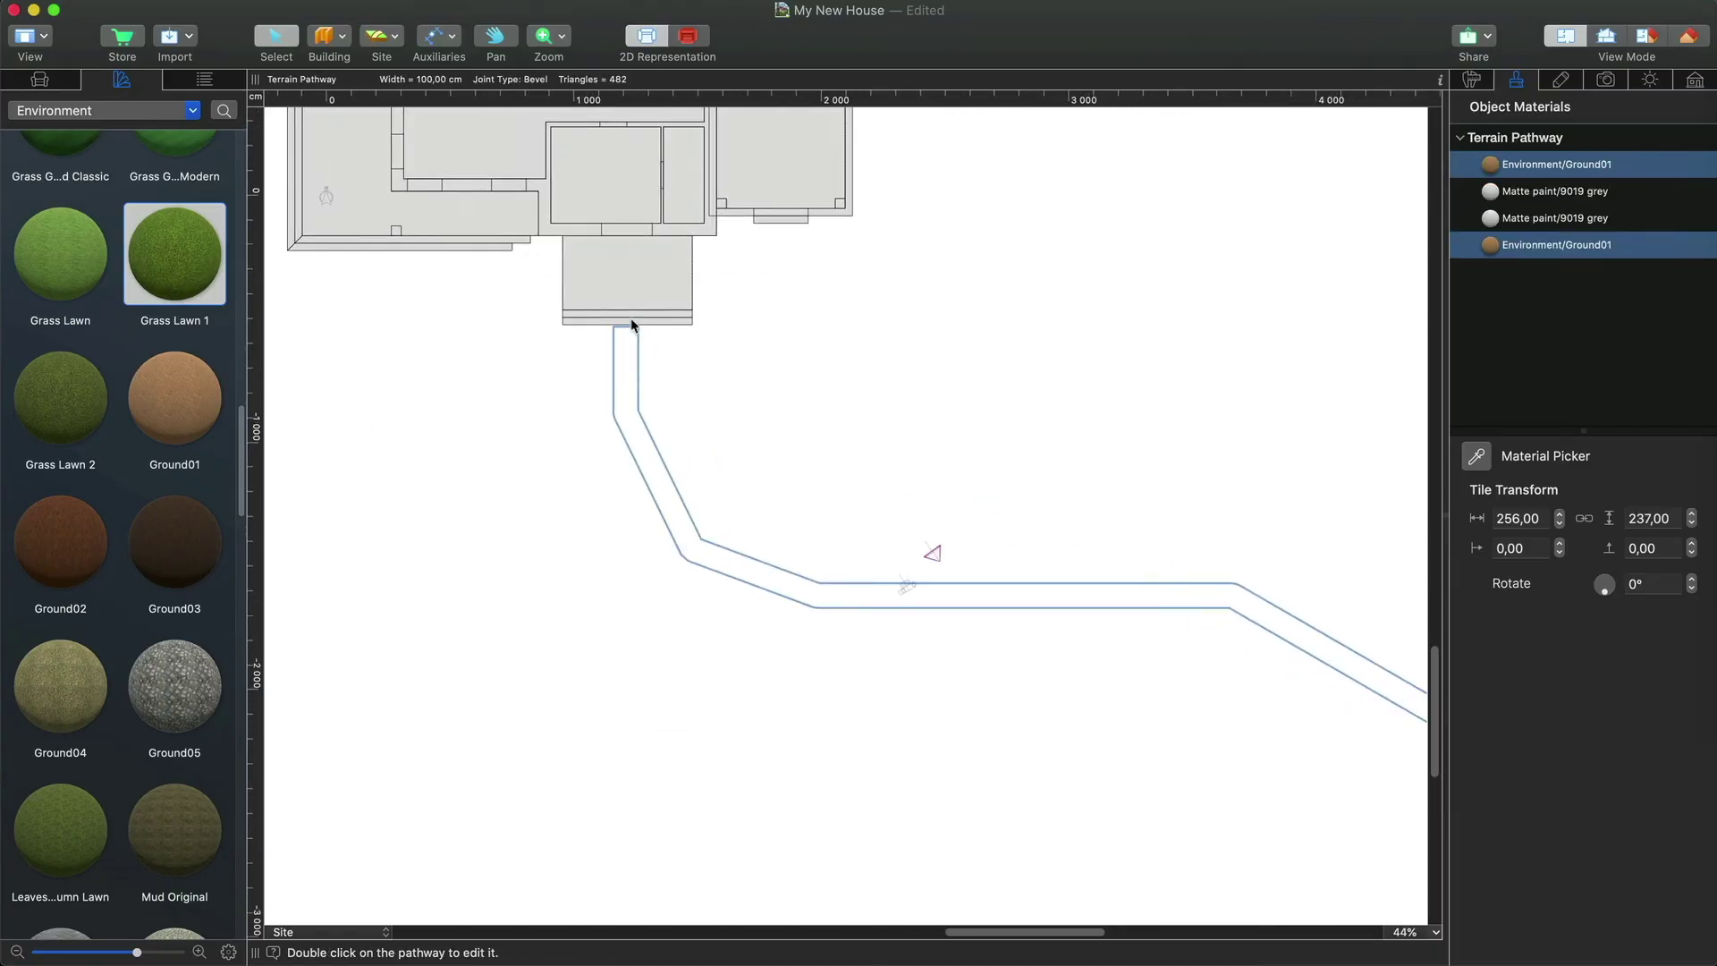
left_click(673, 340)
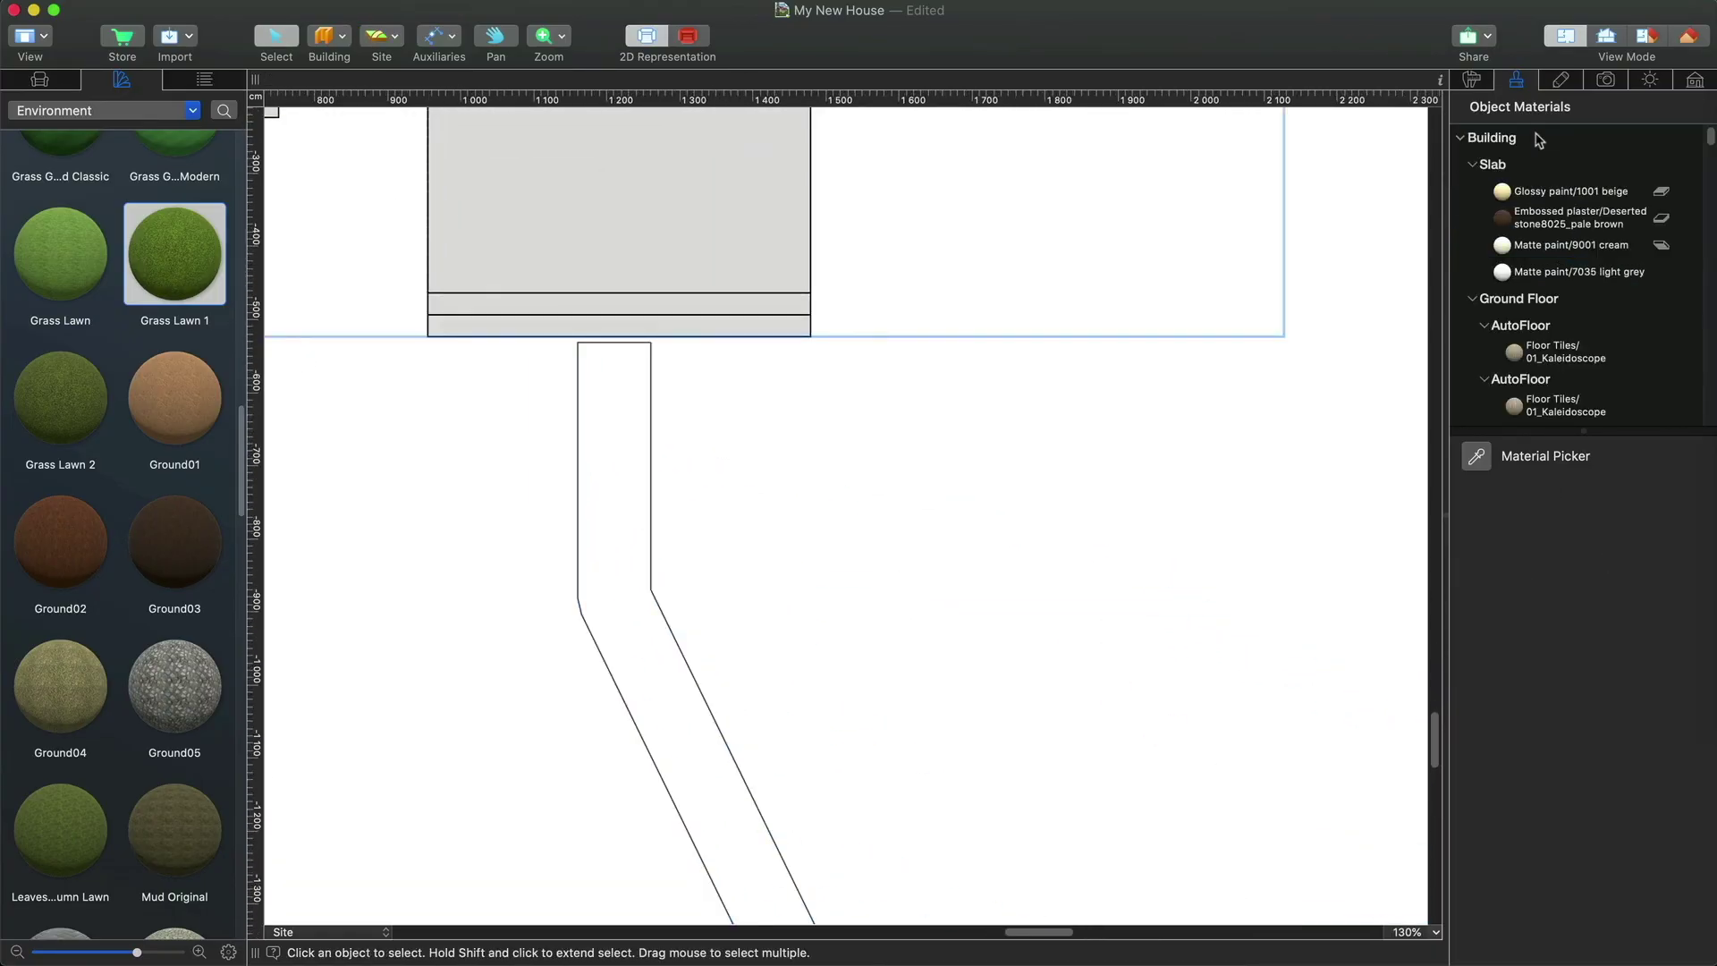
left_click(1644, 36)
left_click(1001, 684)
left_click(1471, 82)
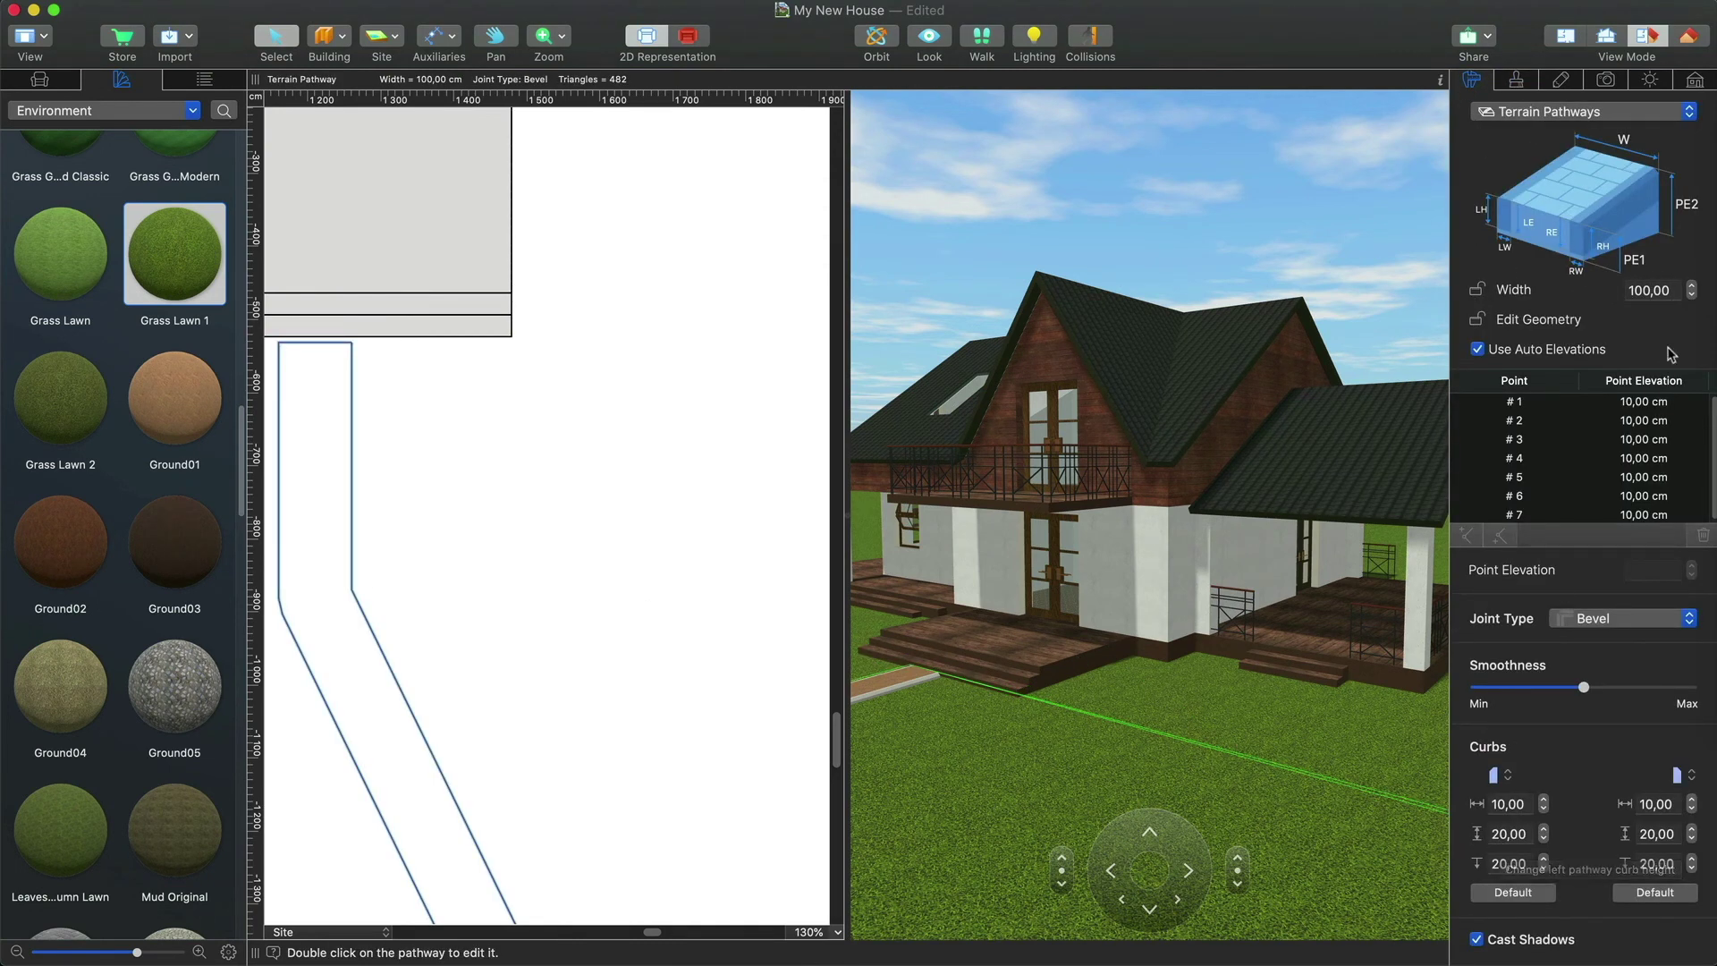
double_click(1650, 290)
type("524")
key("Return")
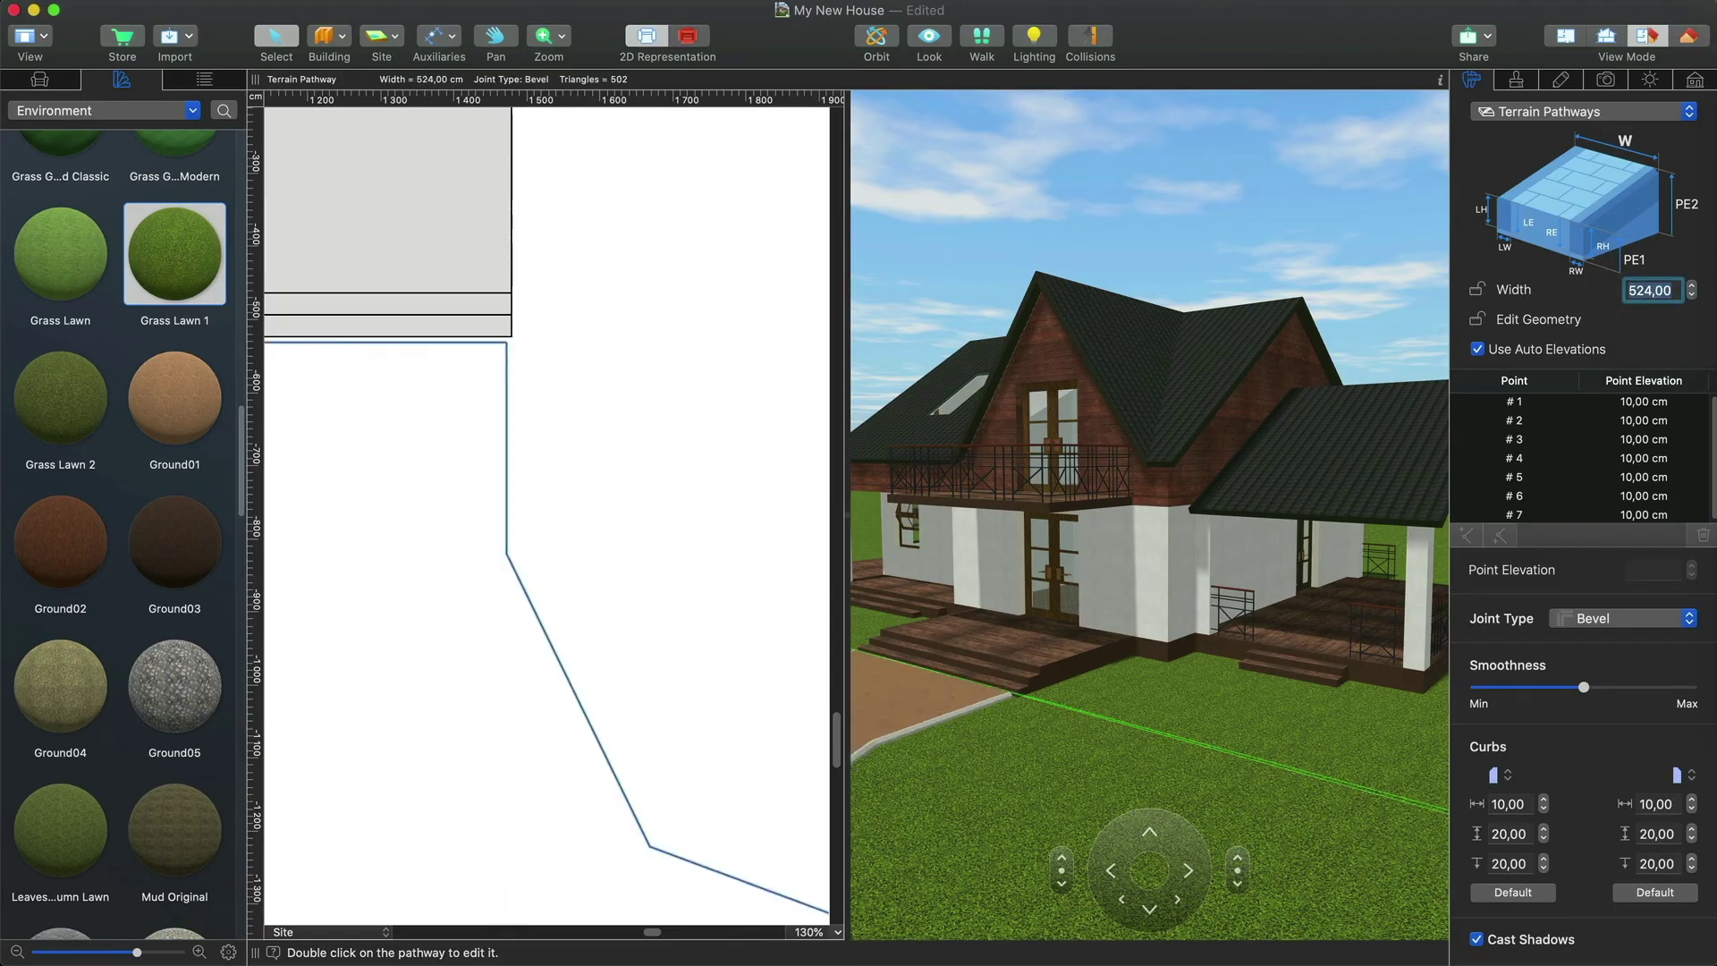
- Adjust the curb profiles on both sides of the pathway, with both curb elevations at 15 cm
left_click(1500, 775)
left_click(1520, 779)
left_click(1678, 774)
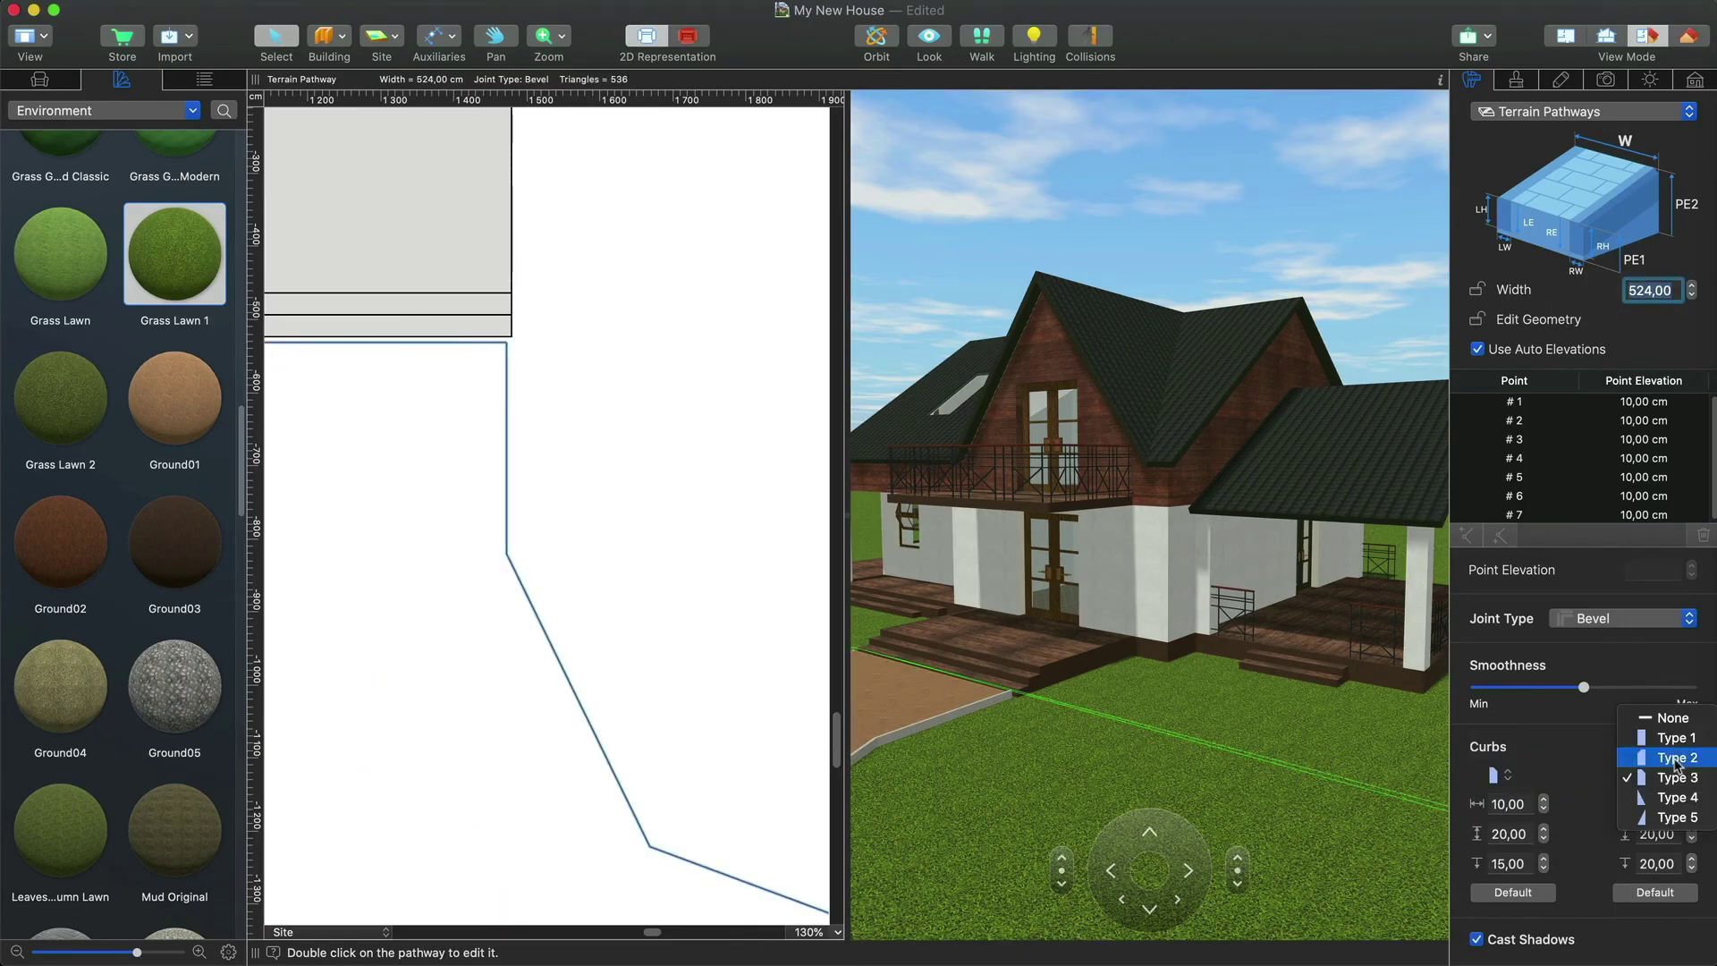
left_click(1672, 784)
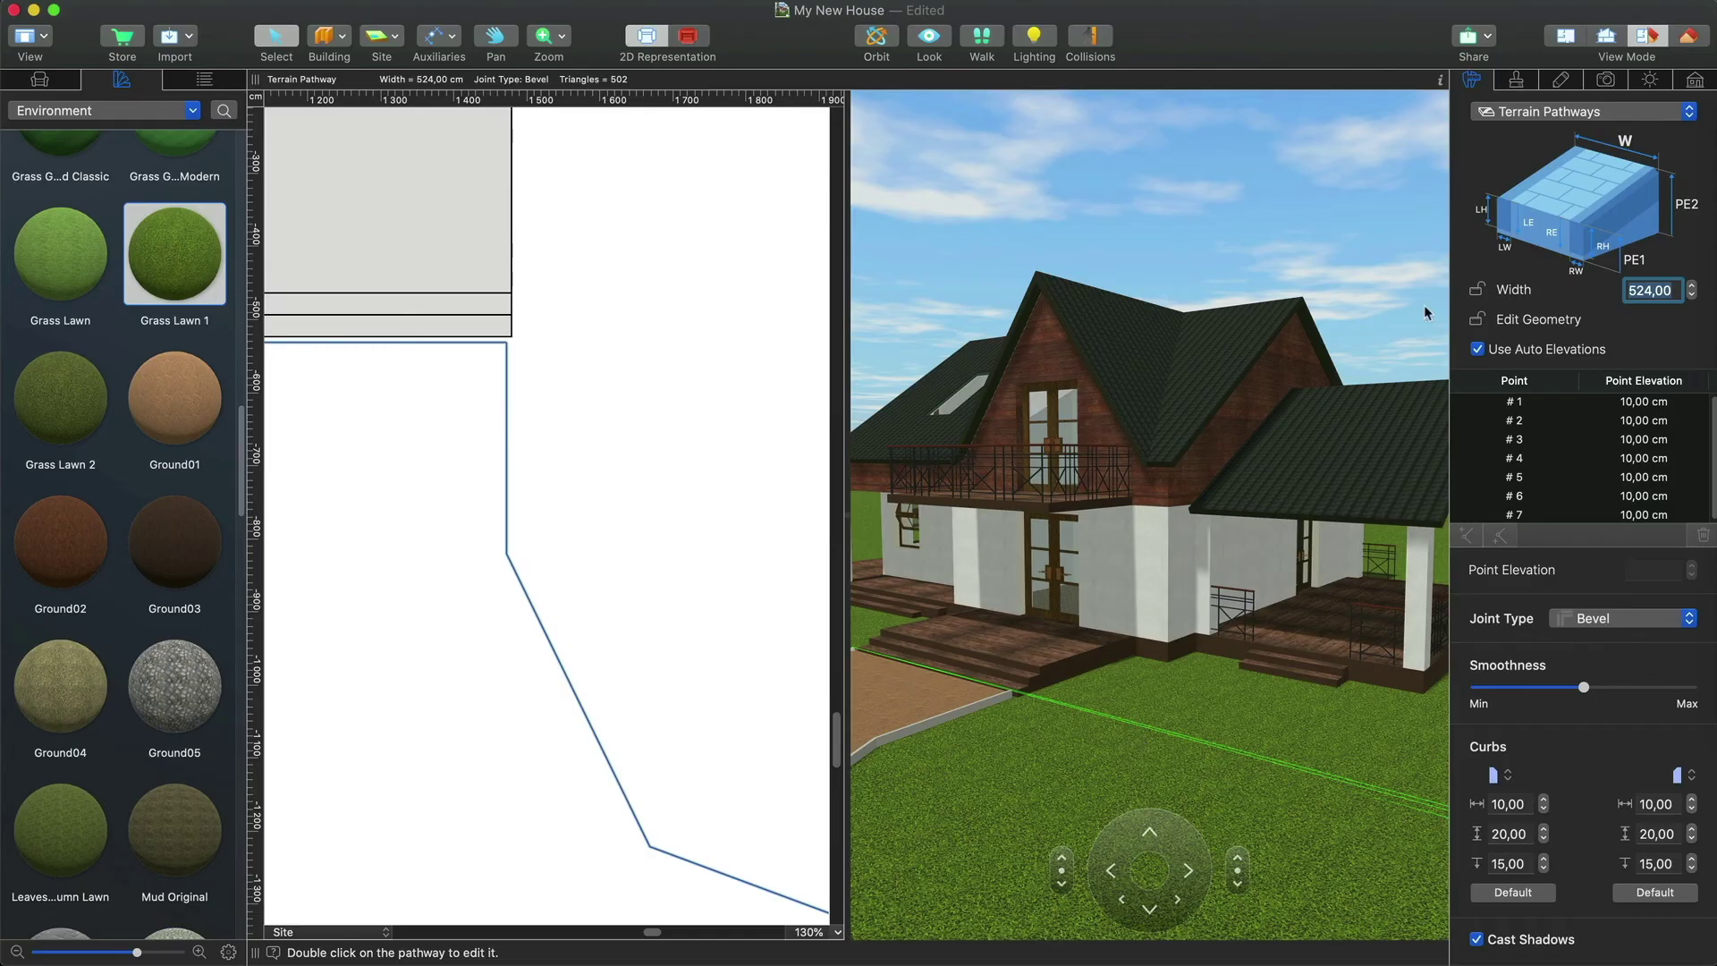
- Apply Asphalt White to the pathway surface and Asphalt Brown to both of its curbs
left_click(1520, 81)
scroll(1169, 721, "up", 5)
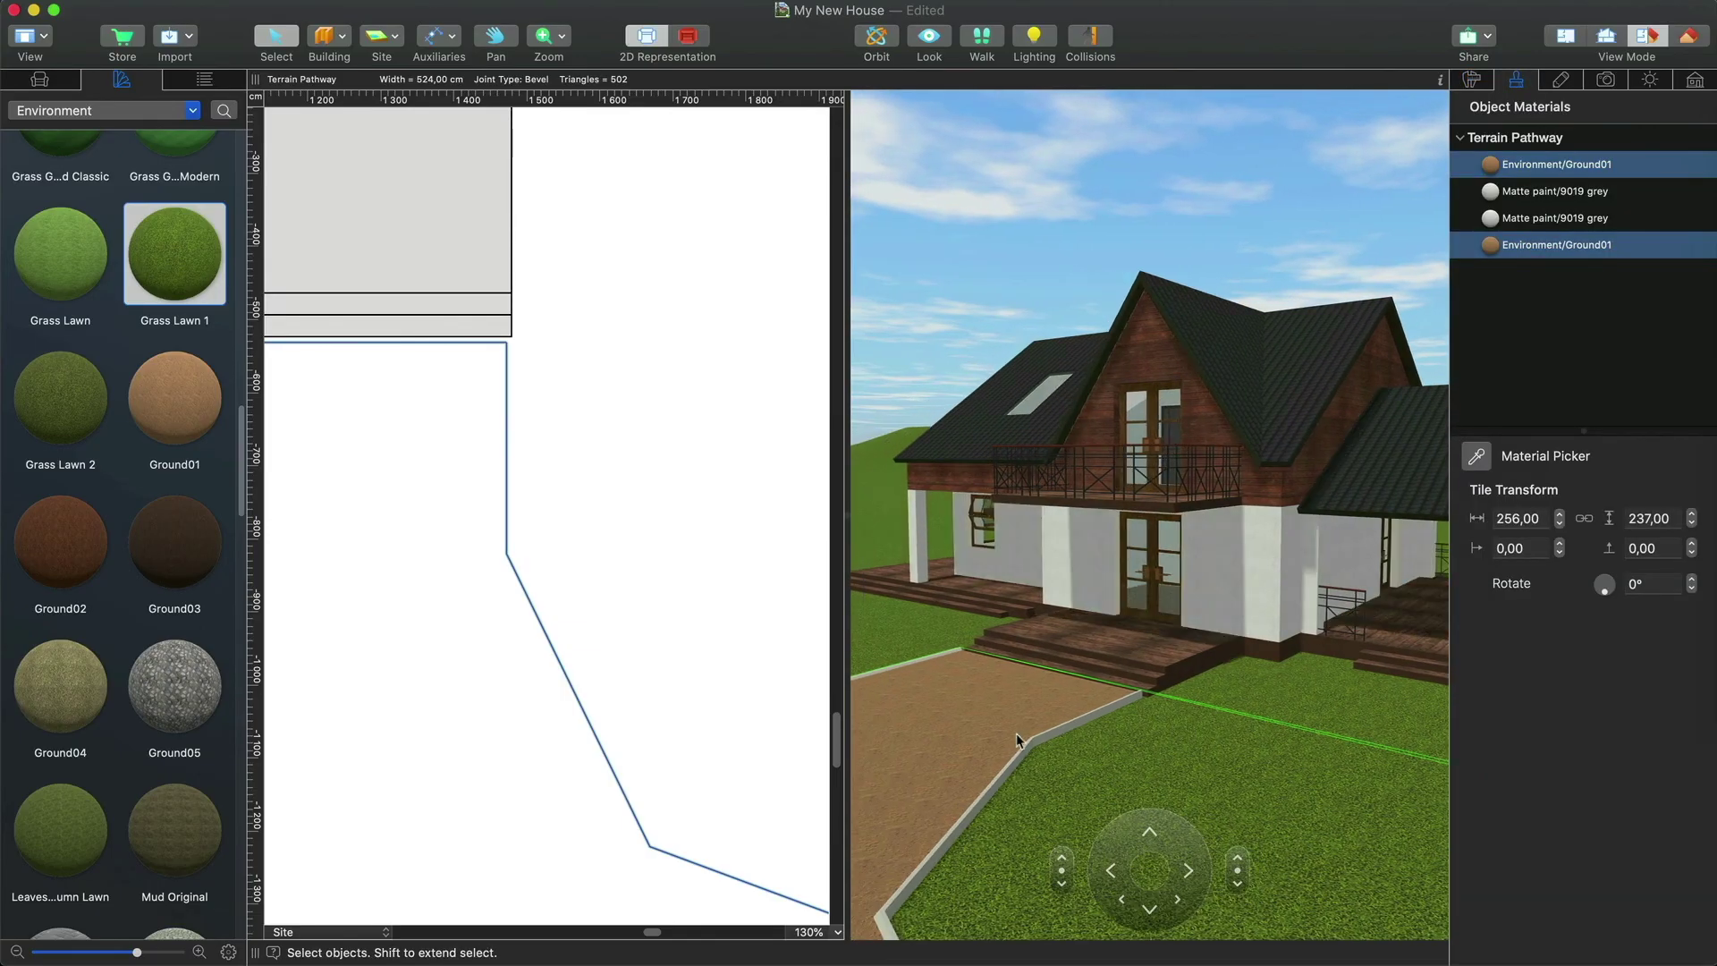
left_click_drag(242, 447, 242, 192)
left_click_drag(73, 461, 1574, 243)
left_click(1580, 199)
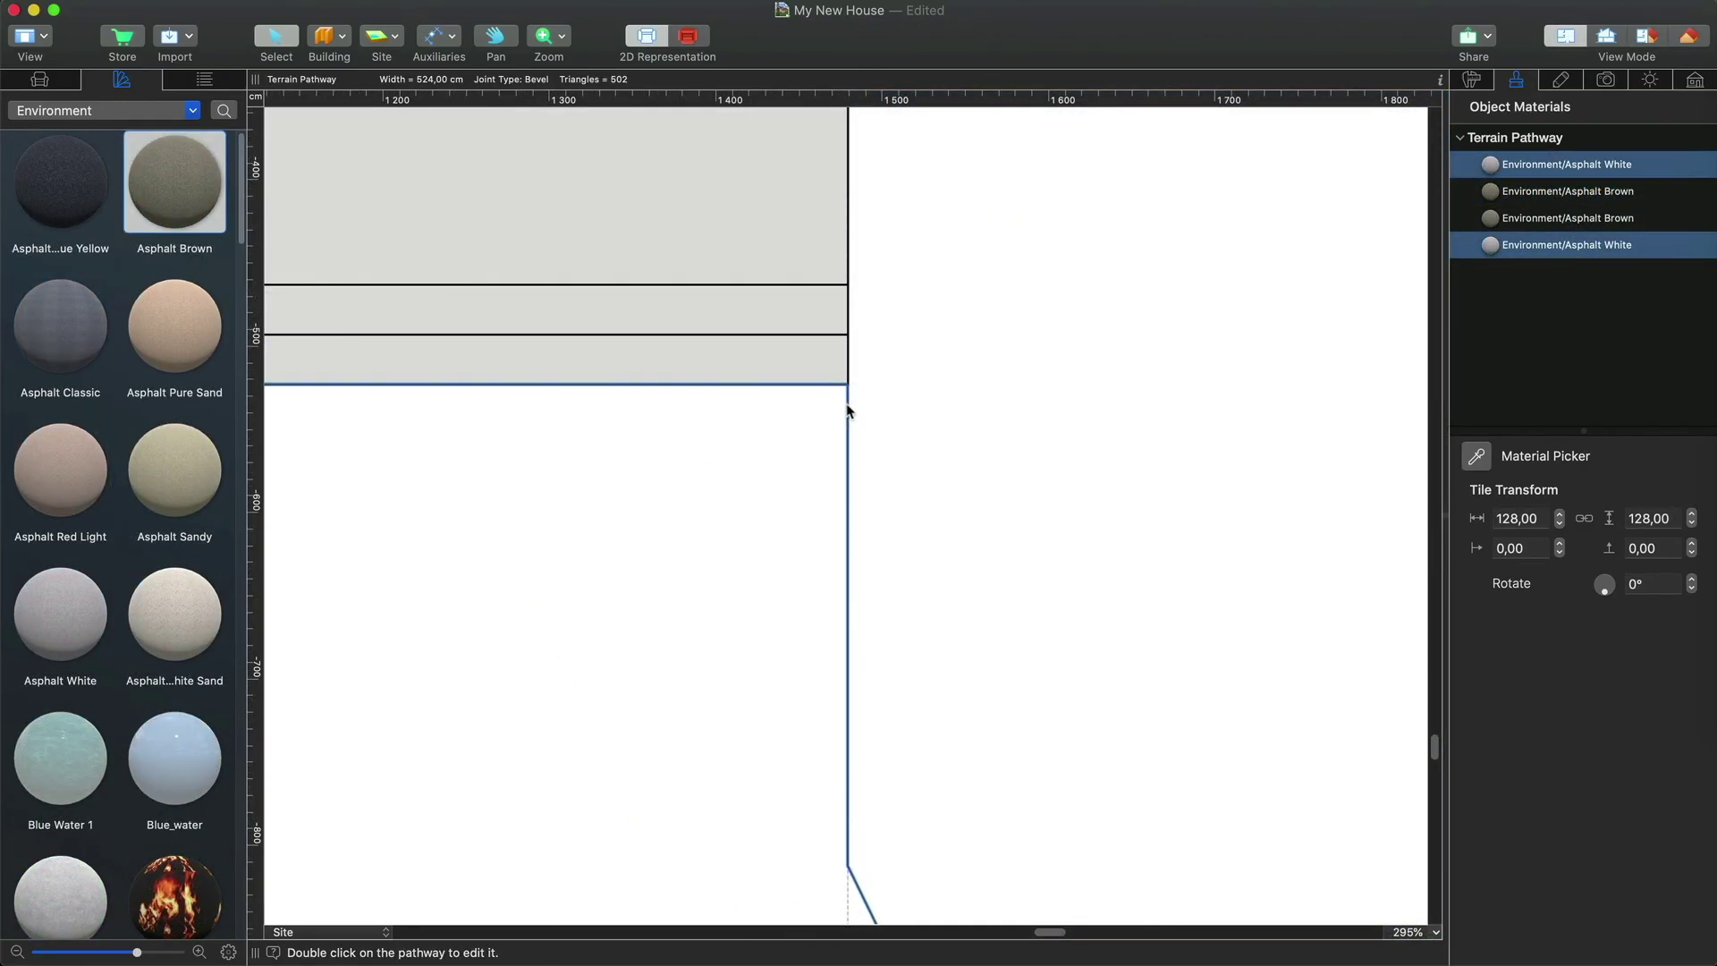
- Edit the pathway's contour, set its smoothness to maximum, and curve its second segment outward near the porch
scroll(863, 404, "down", 5)
scroll(866, 407, "down", 5)
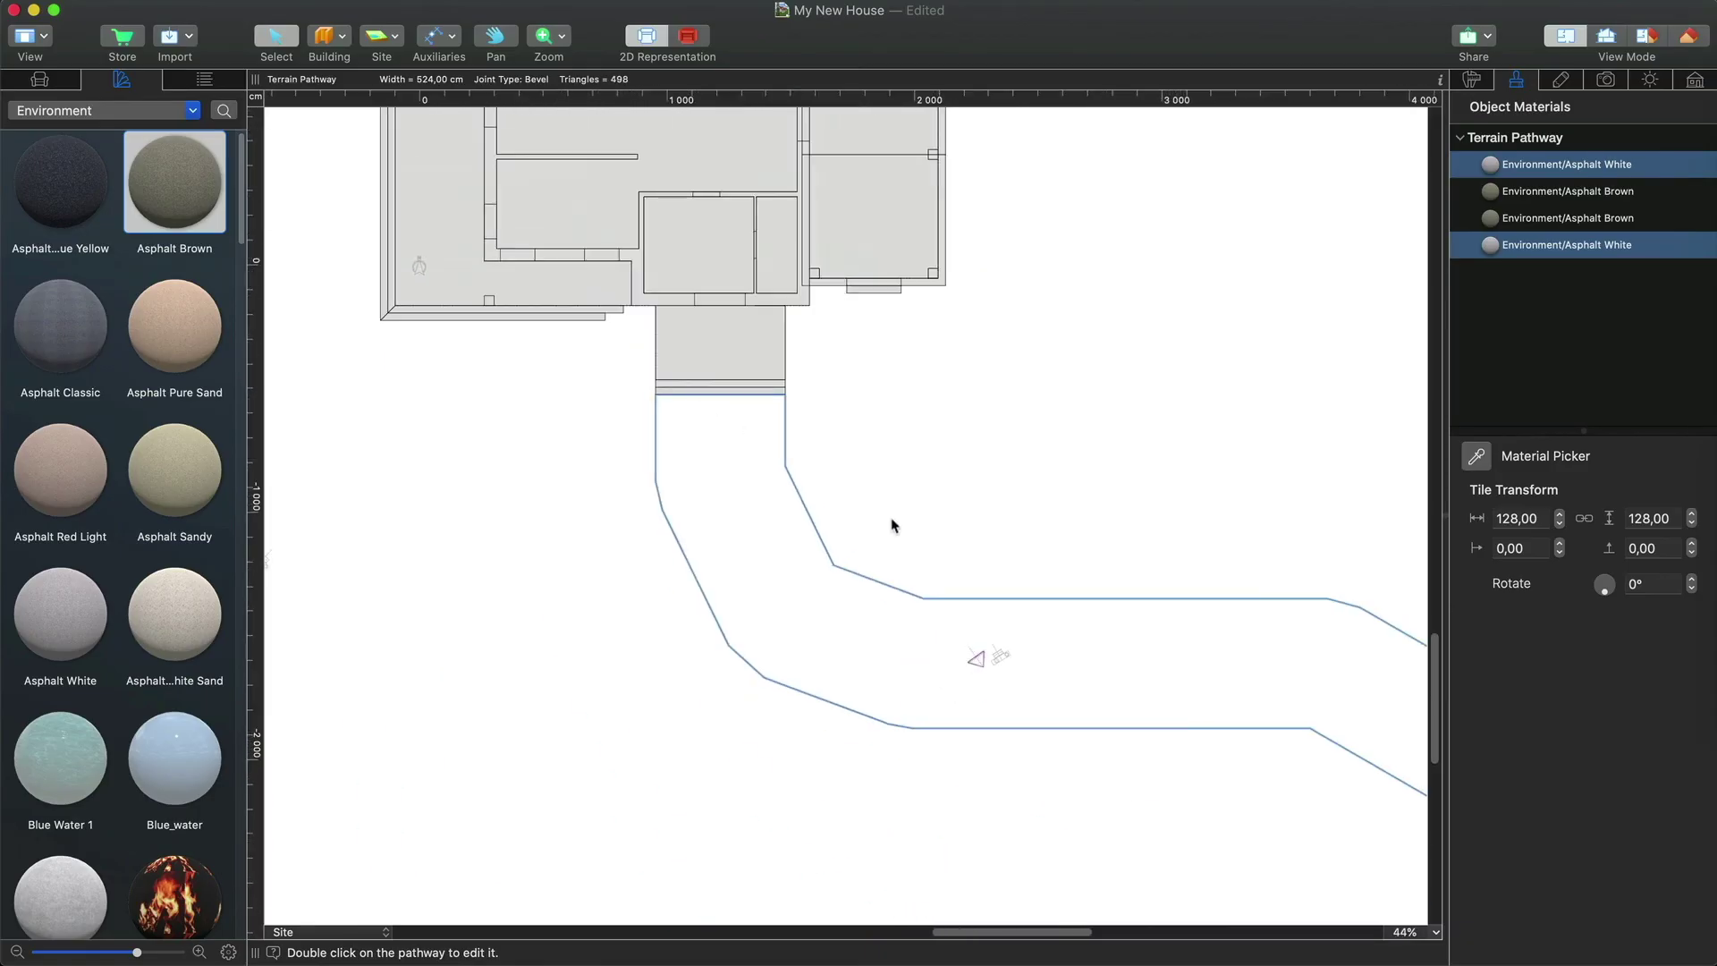
double_click(909, 596)
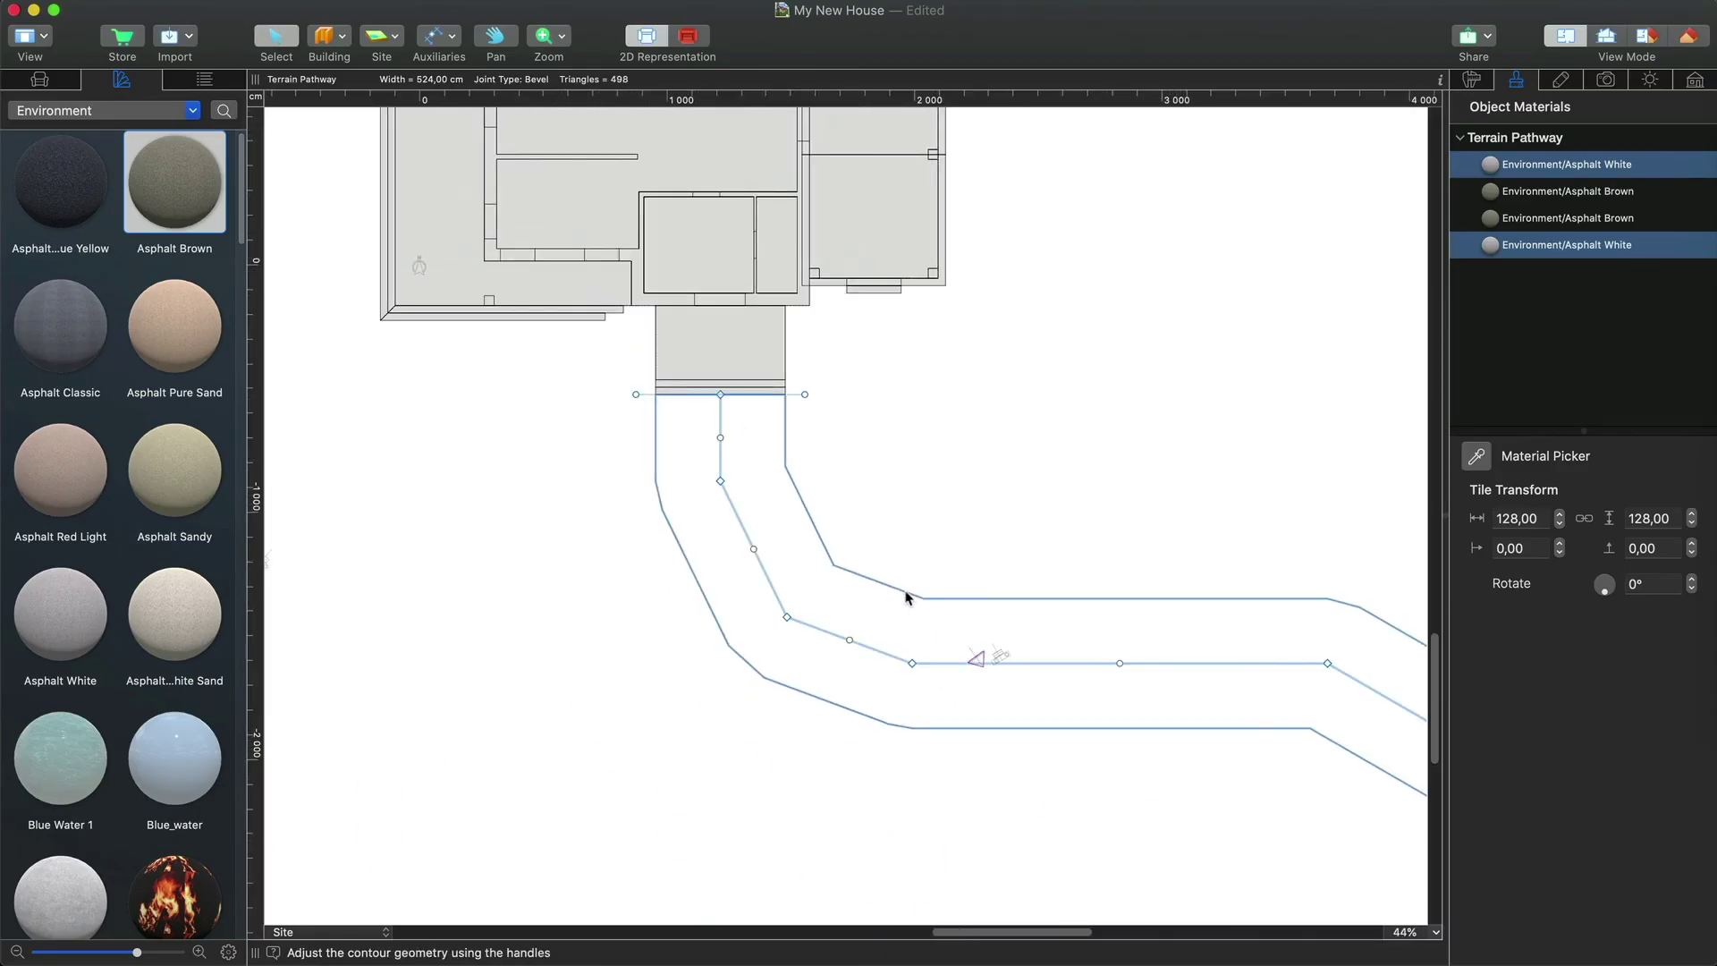
left_click(1472, 80)
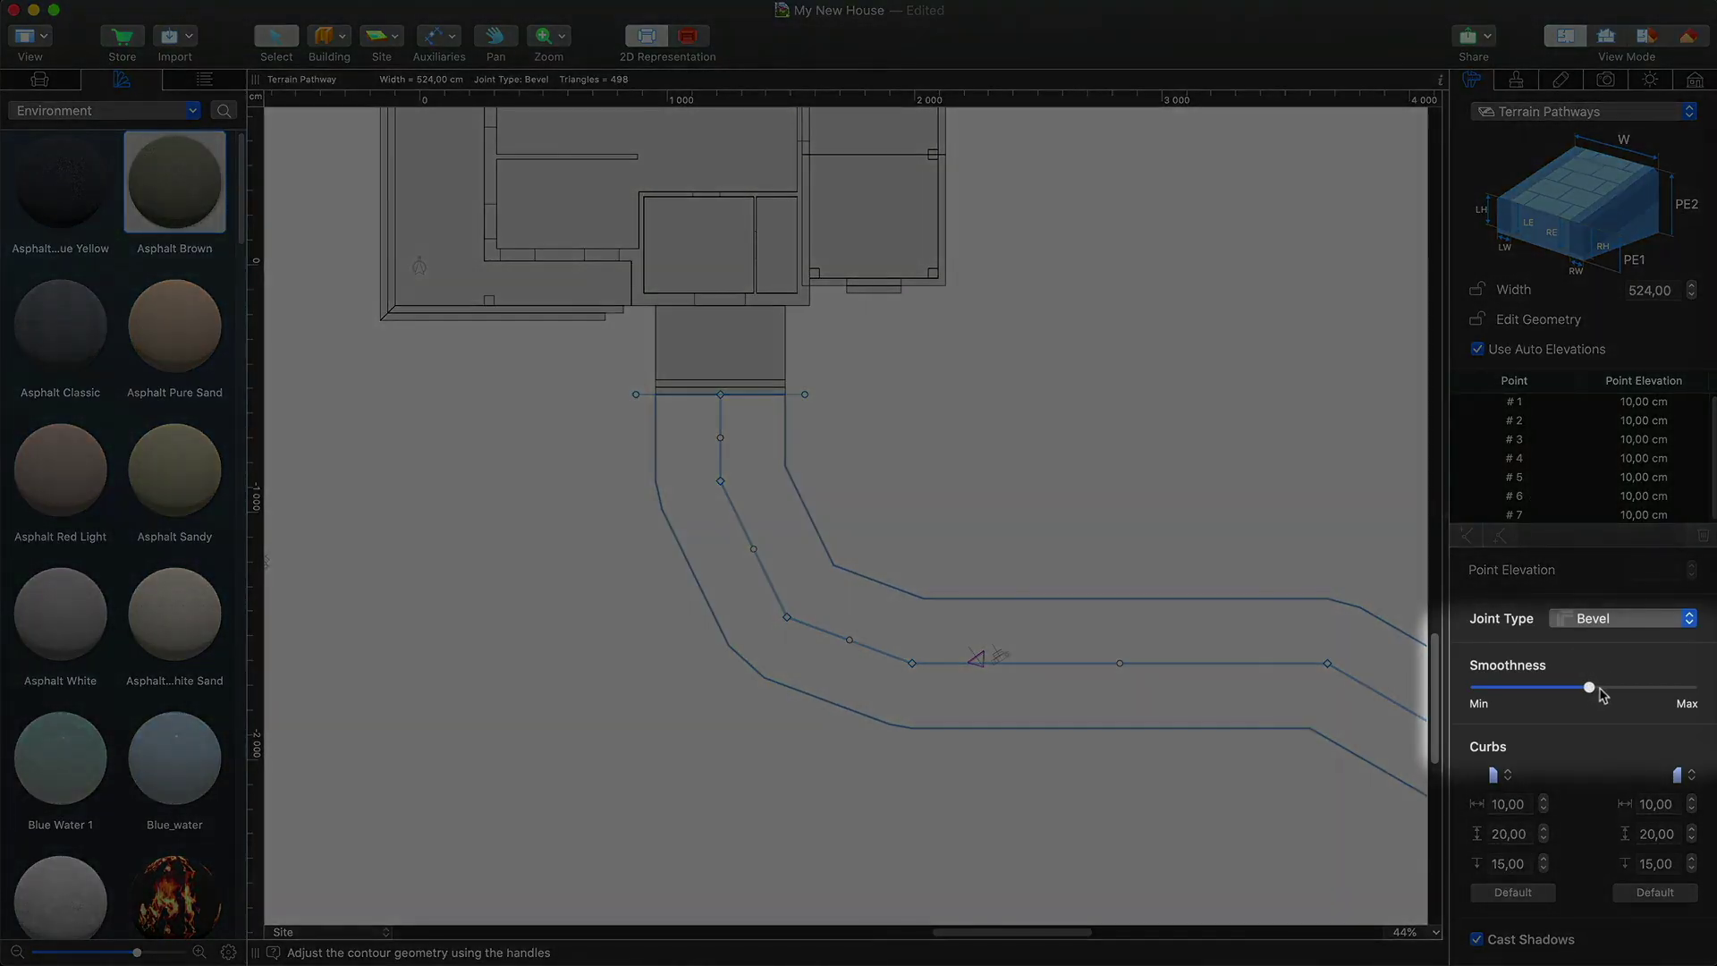
left_click_drag(1584, 687, 1672, 688)
left_click_drag(751, 551, 740, 555)
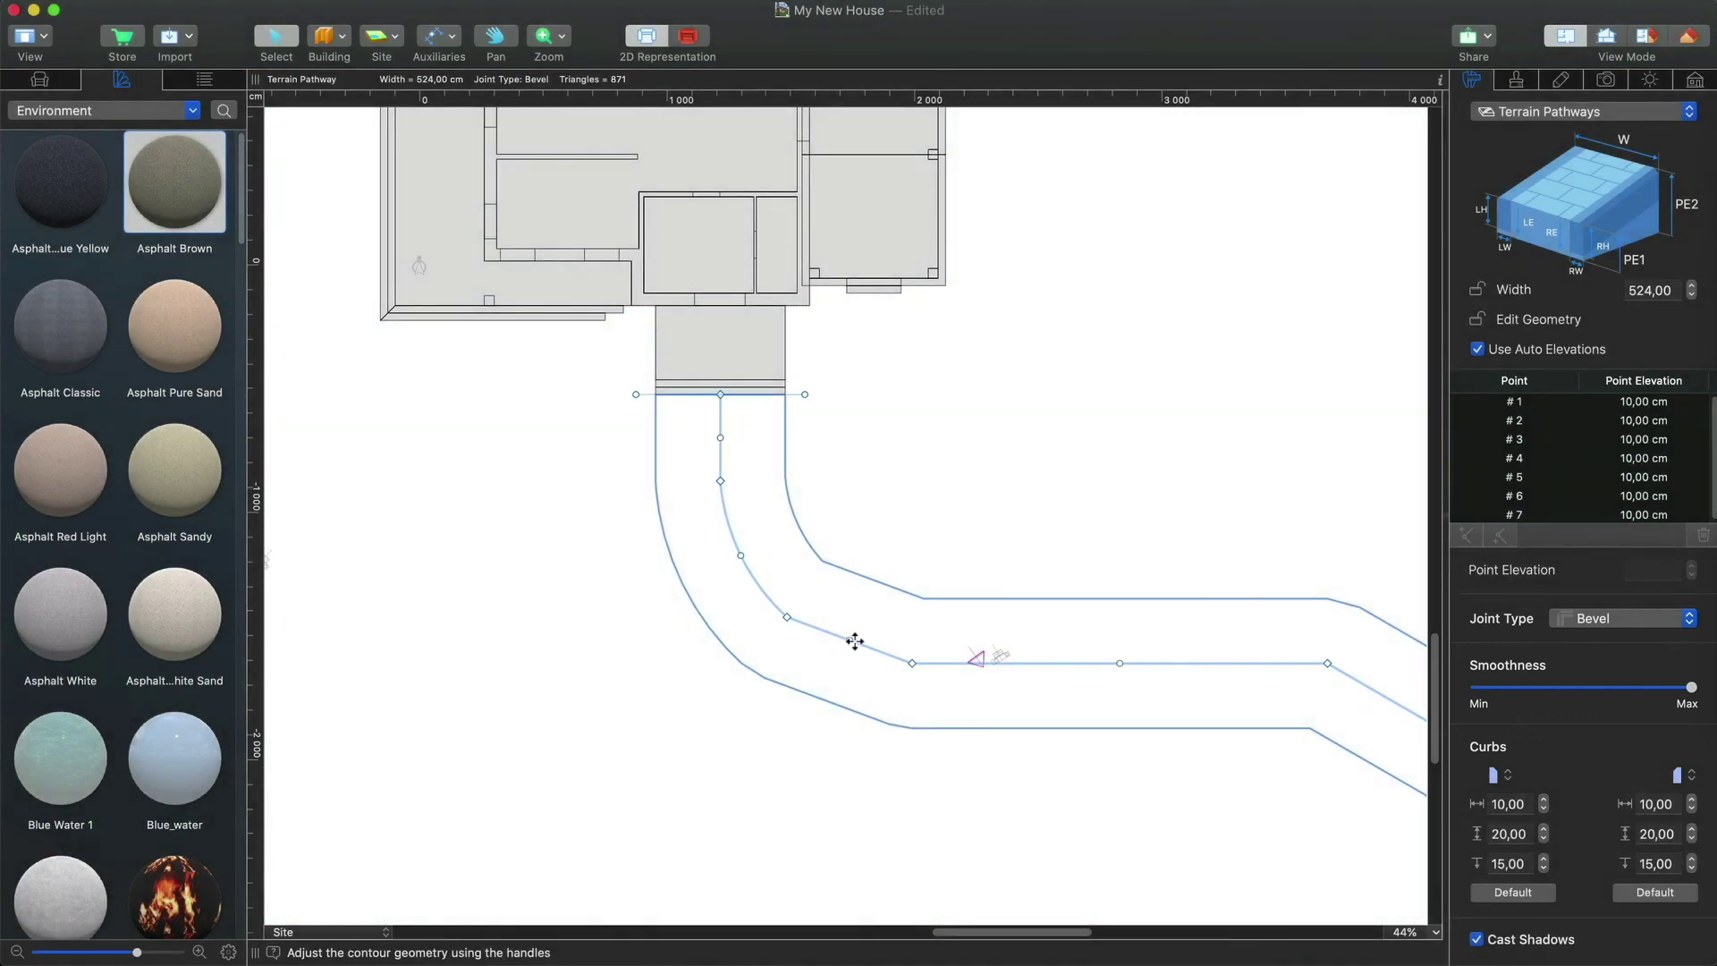
- Bend the pathway's diagonal segment outward between the porch curve and the straight stretch
left_click_drag(850, 647, 844, 653)
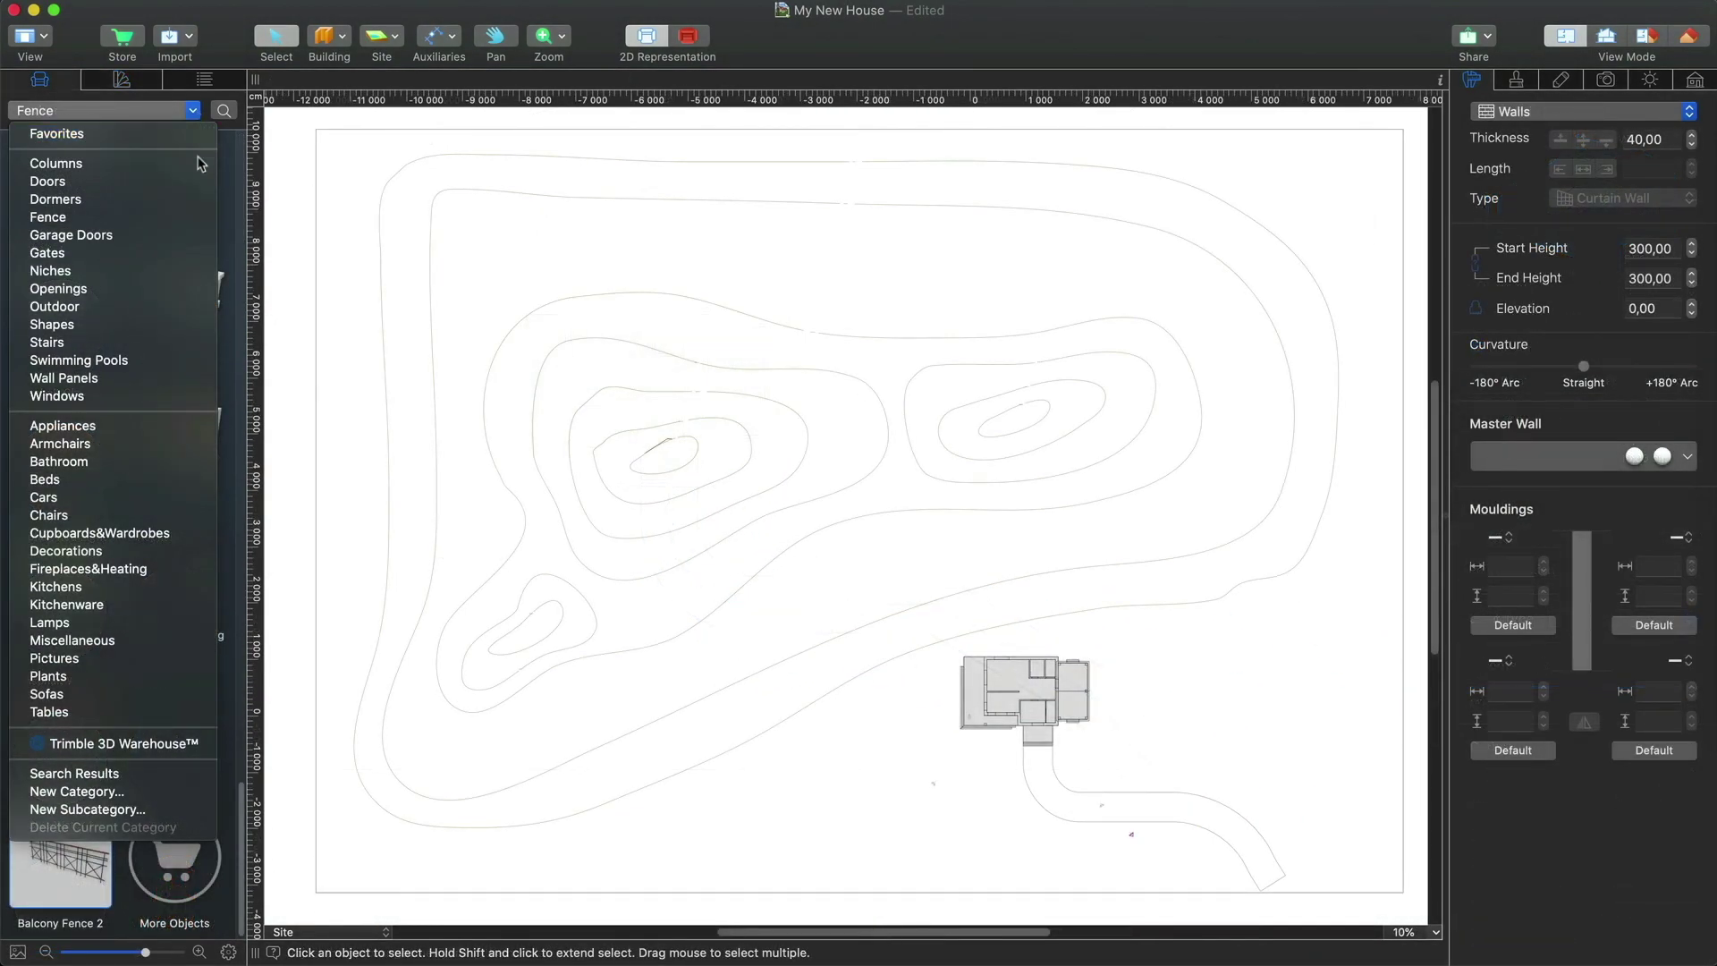
- Place Picea Abies 3 and Pinus Sylvestris 1, 4 and 5 trees from the Plants library across the hilly terrain
left_click(166, 677)
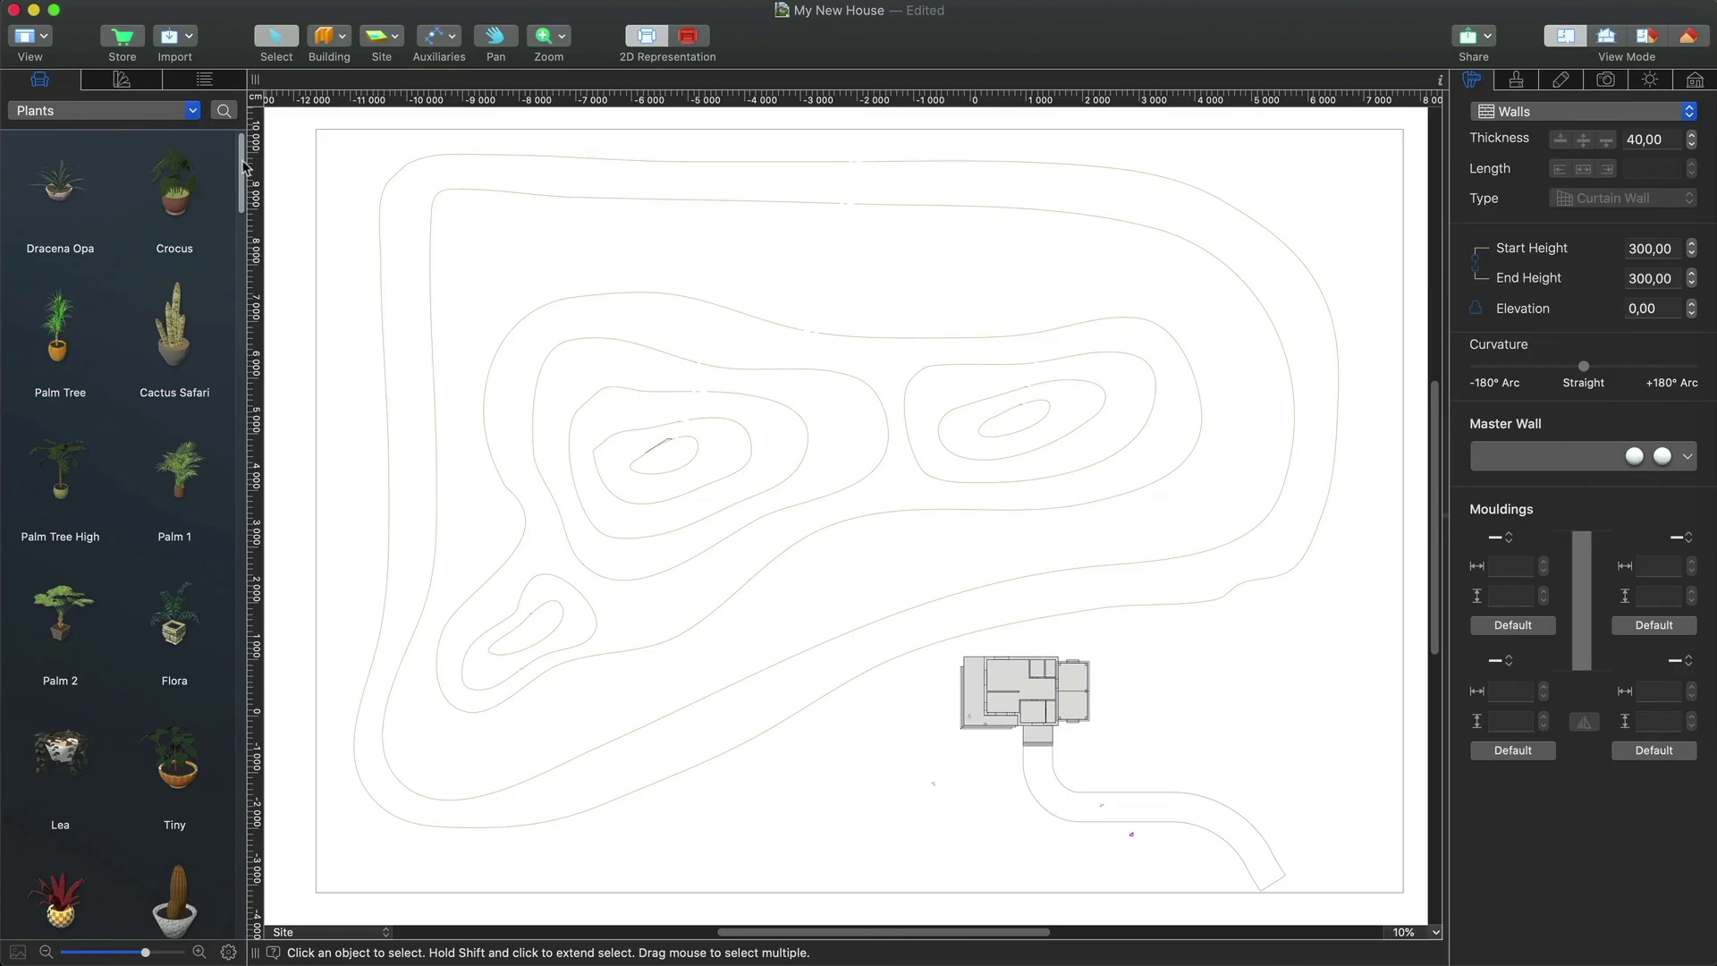
left_click_drag(249, 197, 237, 634)
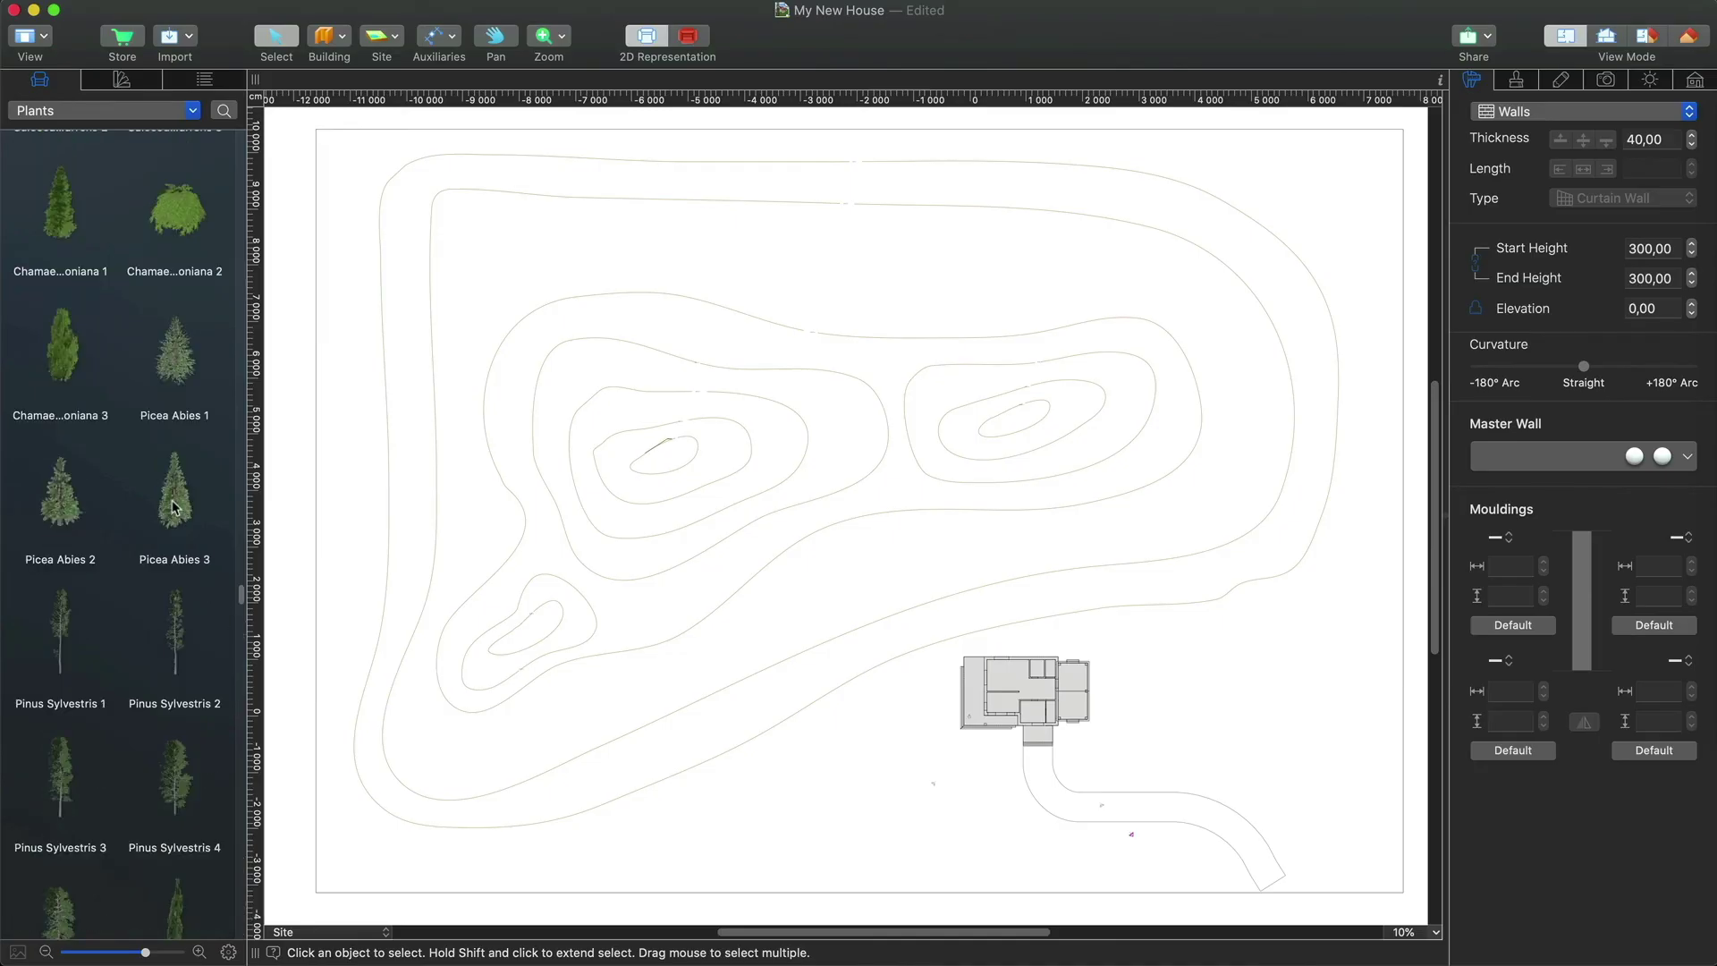
left_click_drag(175, 507, 868, 615)
left_click_drag(60, 637, 1156, 265)
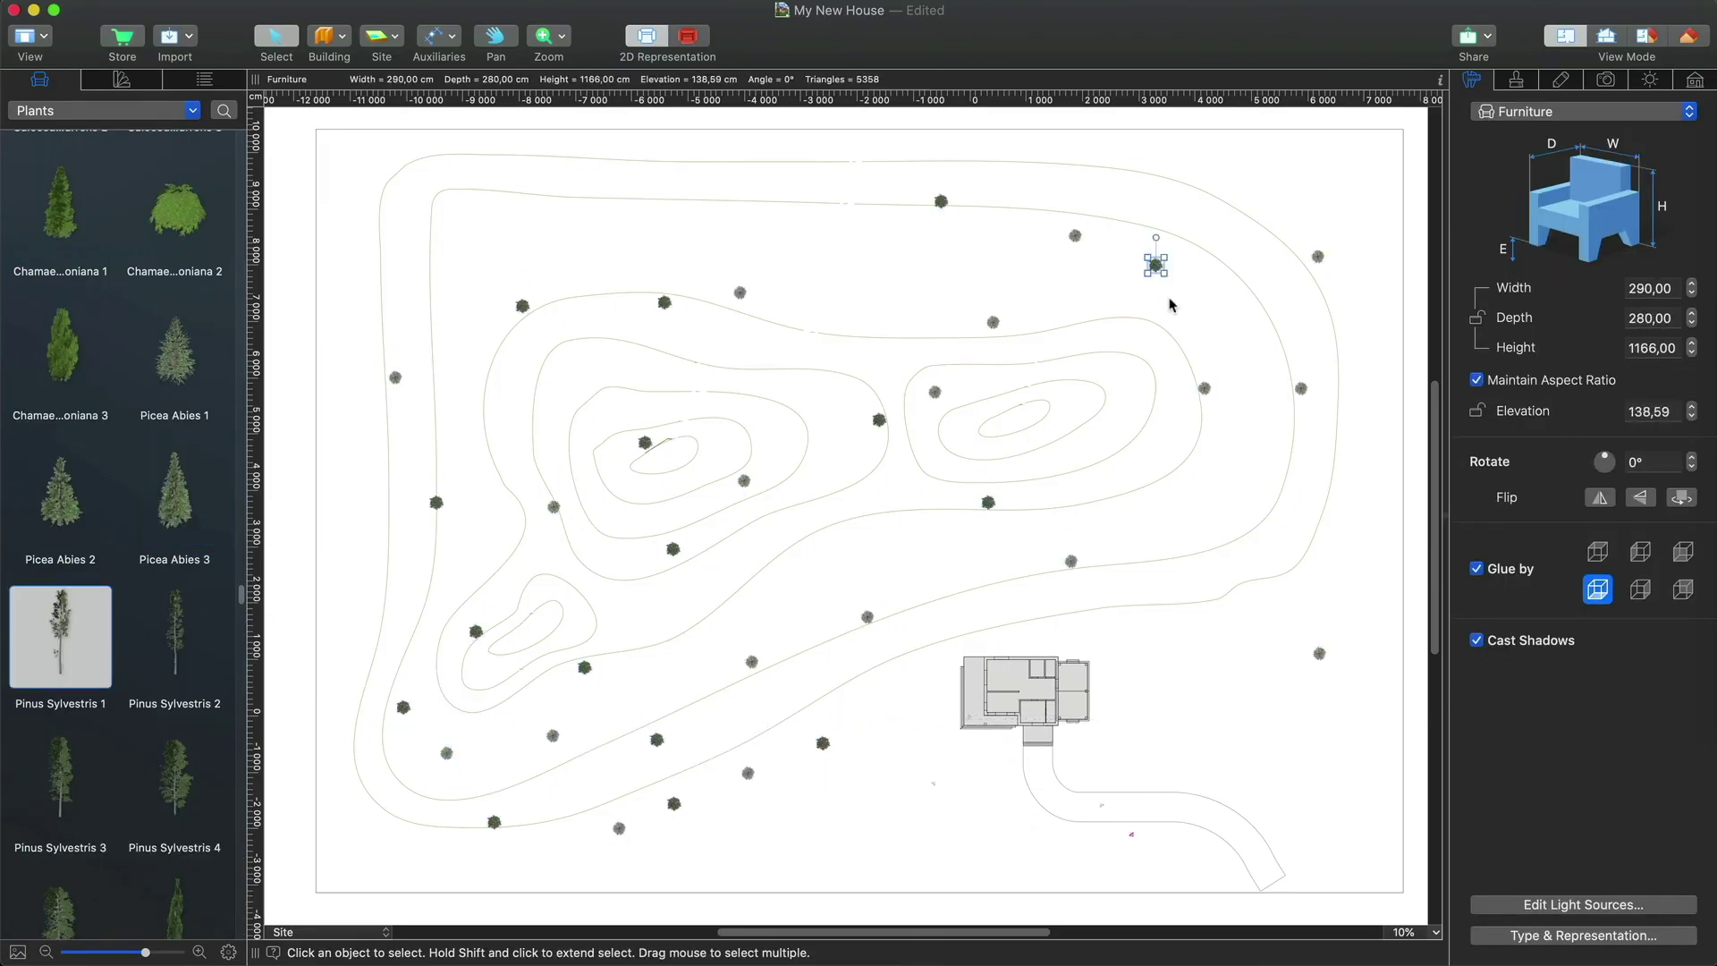
left_click_drag(174, 778, 1169, 663)
left_click_drag(60, 837, 436, 816)
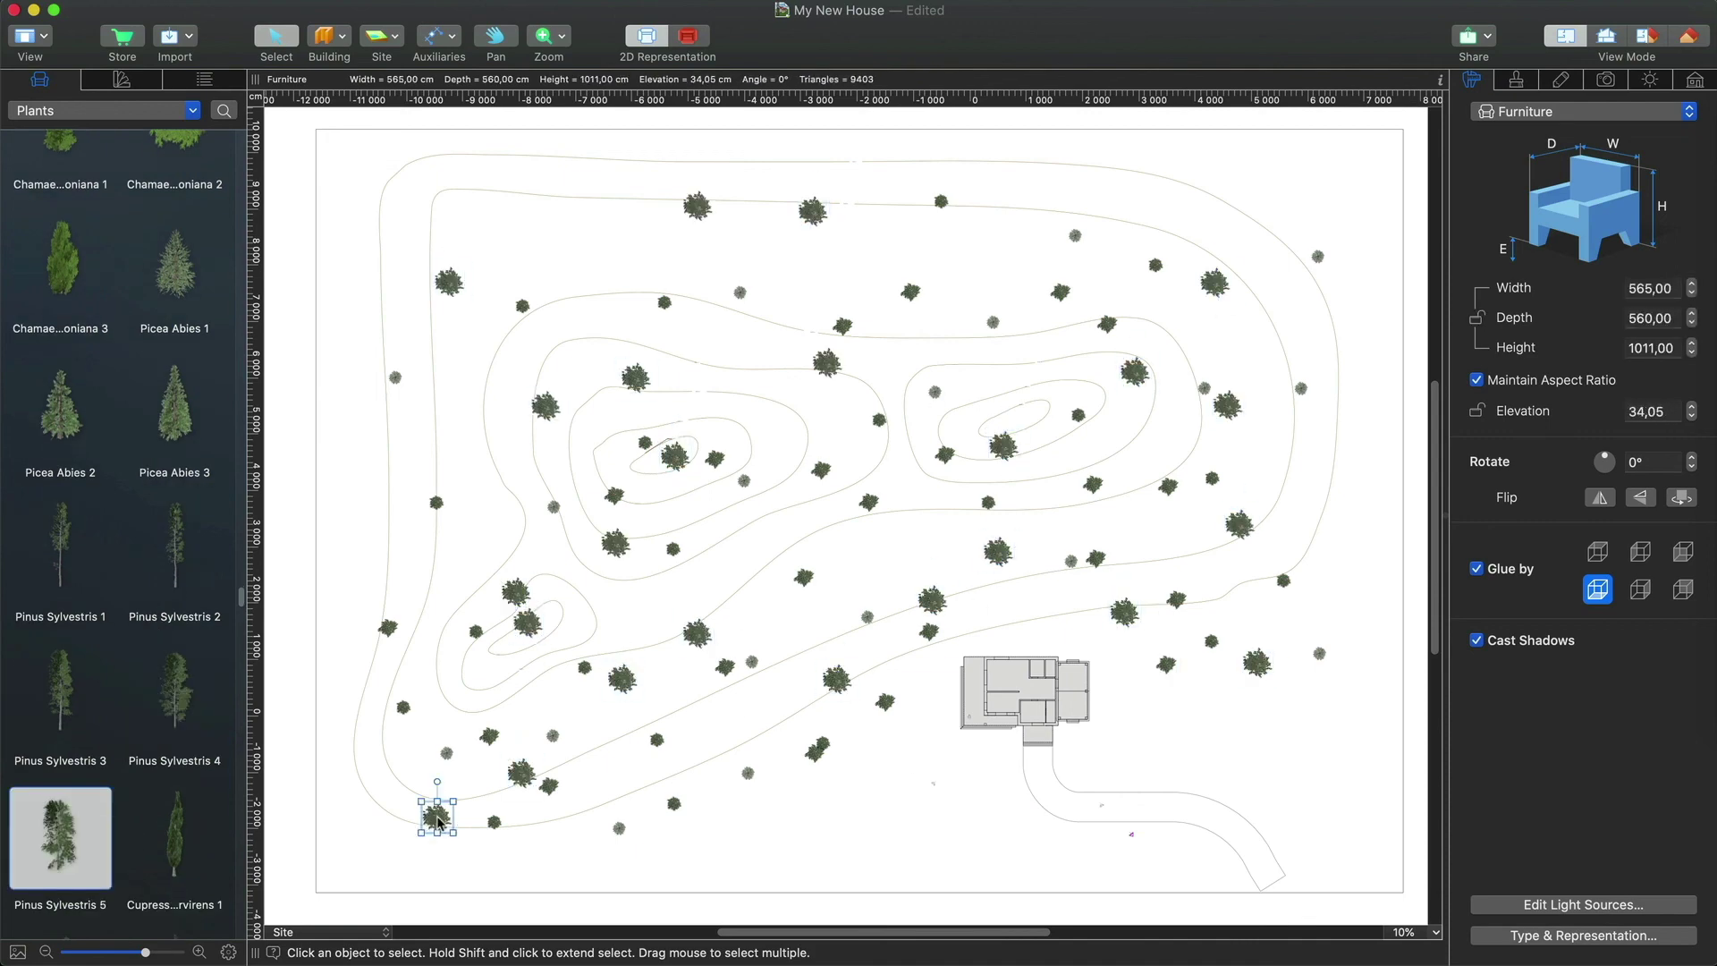
- Scatter more varied trees from the Plants library over the hills and around the house, including the third Chamae...oniana variant
scroll(172, 651, "down", 5)
left_click_drag(174, 662, 878, 563)
left_click_drag(174, 447, 1287, 567)
left_click_drag(174, 734, 1178, 217)
scroll(173, 651, "down", 3)
left_click_drag(174, 537, 1035, 487)
left_click_drag(174, 536, 744, 389)
left_click_drag(174, 501, 479, 670)
left_click_drag(175, 500, 825, 838)
left_click_drag(174, 651, 785, 785)
left_click_drag(174, 651, 1116, 282)
left_click_drag(175, 651, 759, 264)
left_click_drag(174, 651, 461, 340)
scroll(107, 721, "up", 3)
left_click_drag(60, 387, 711, 585)
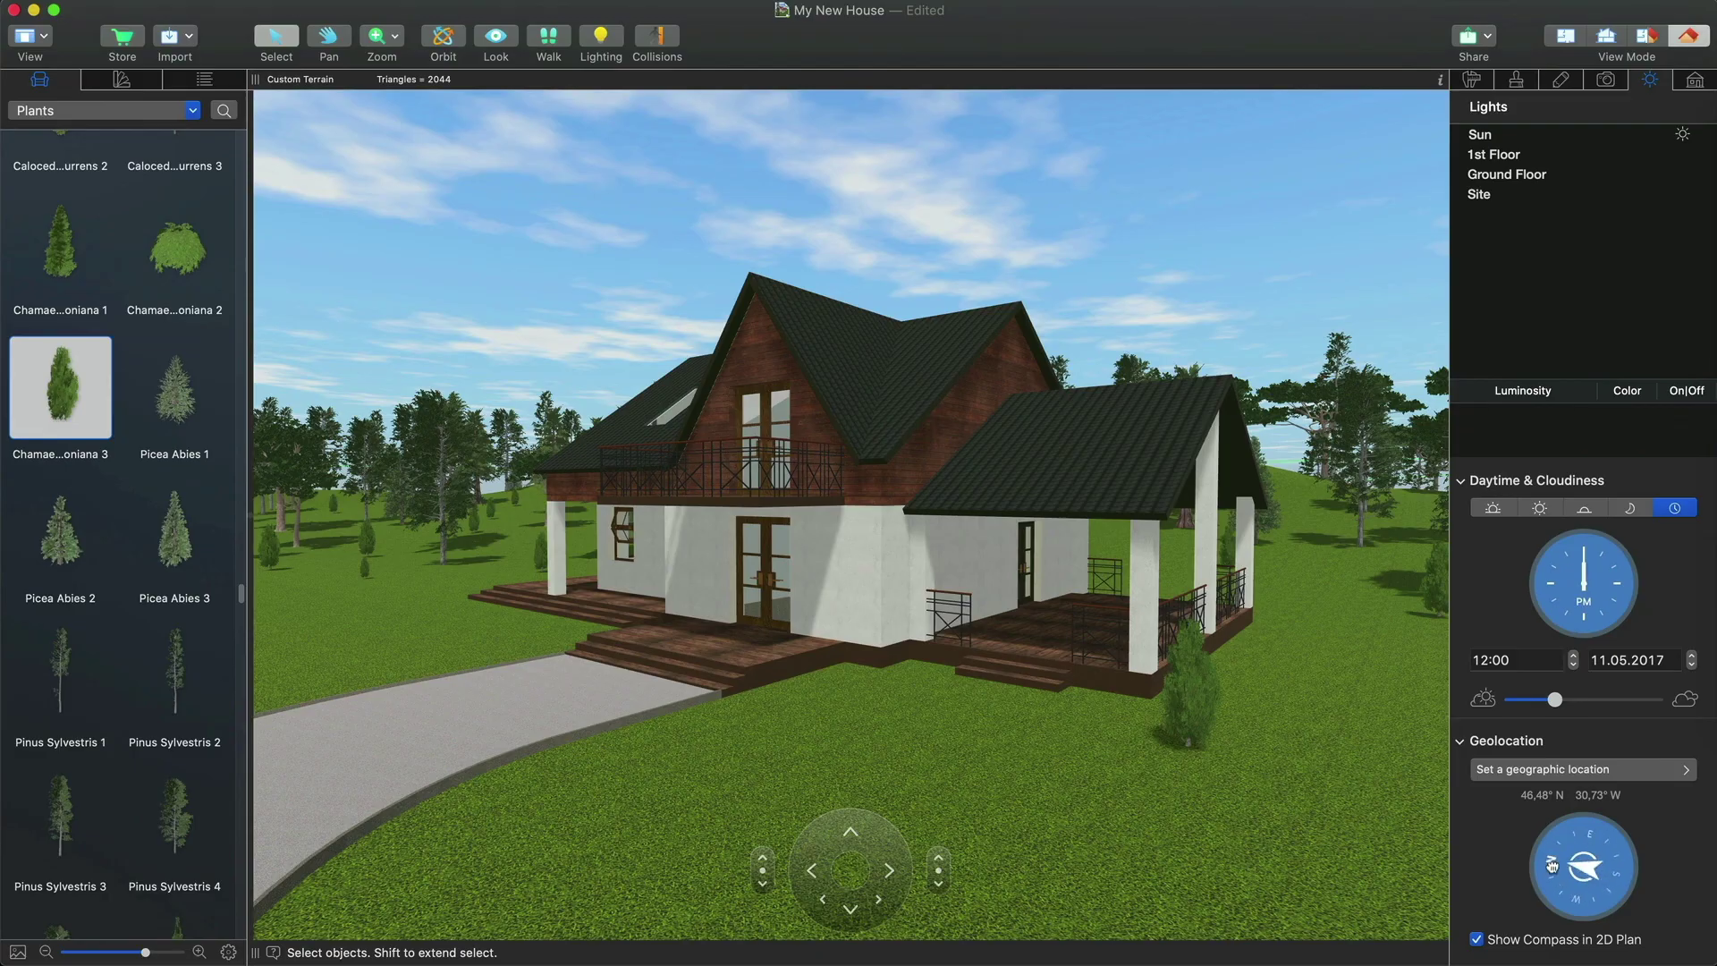
- Adjust the scene's daylight by rotating the north direction, raising the cloudiness slightly and setting the time to 04:06
left_click_drag(1552, 865, 1612, 828)
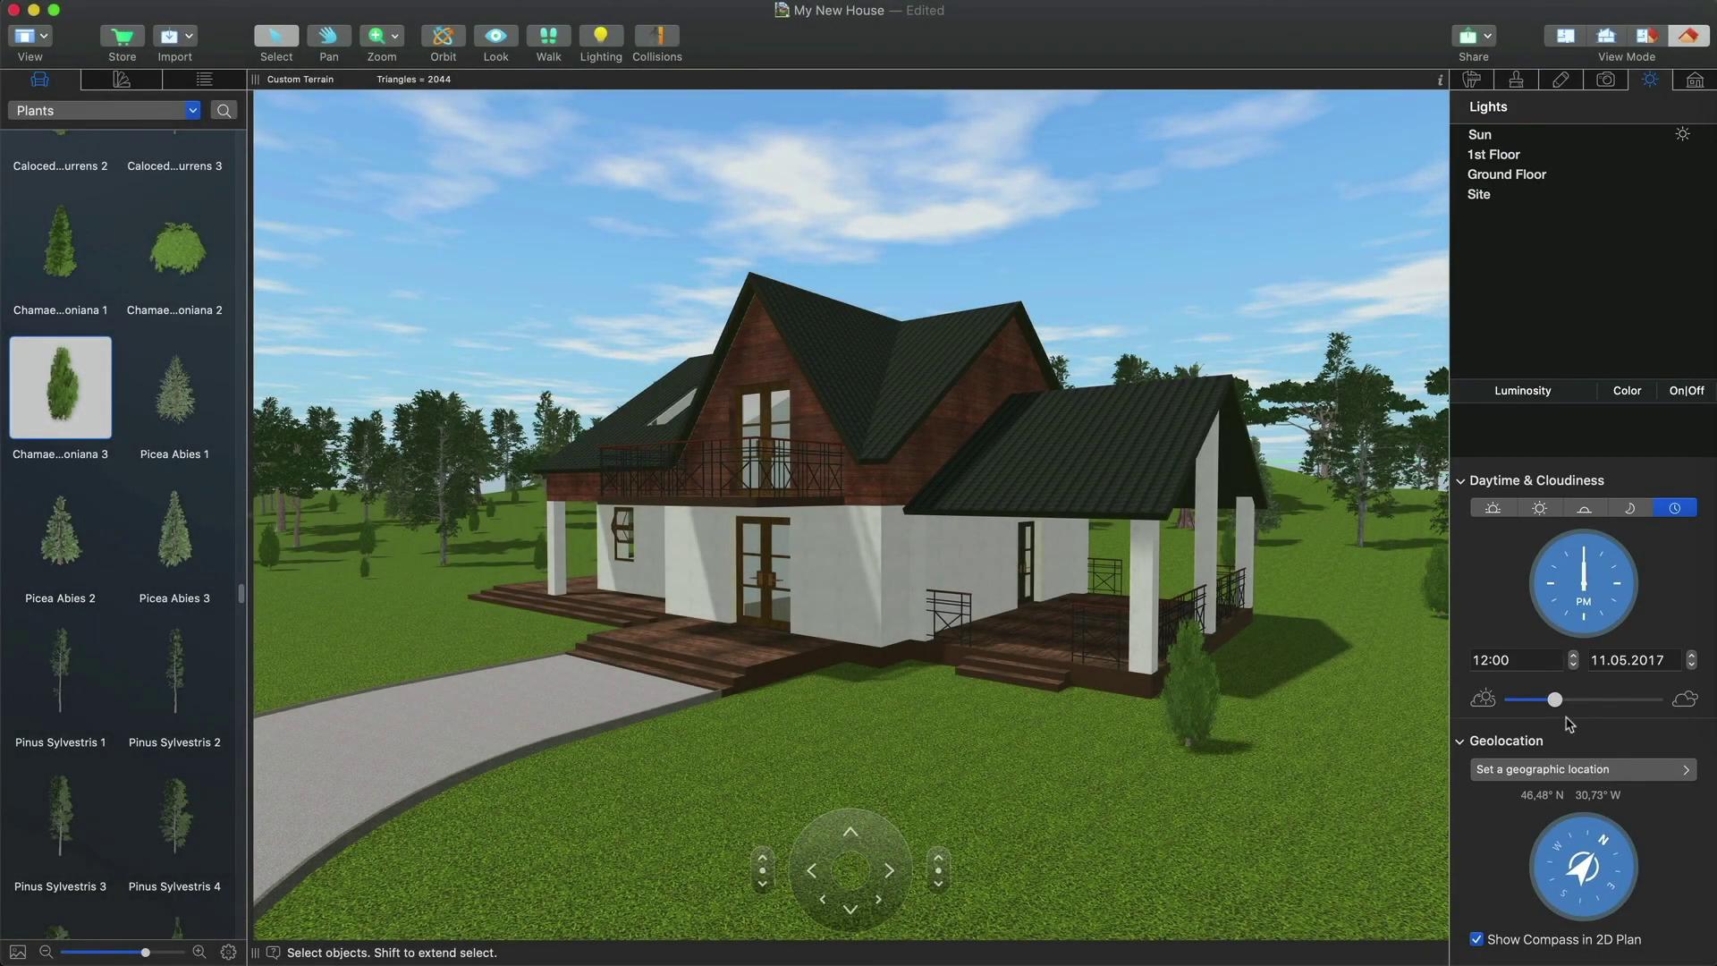
left_click_drag(1556, 699, 1577, 712)
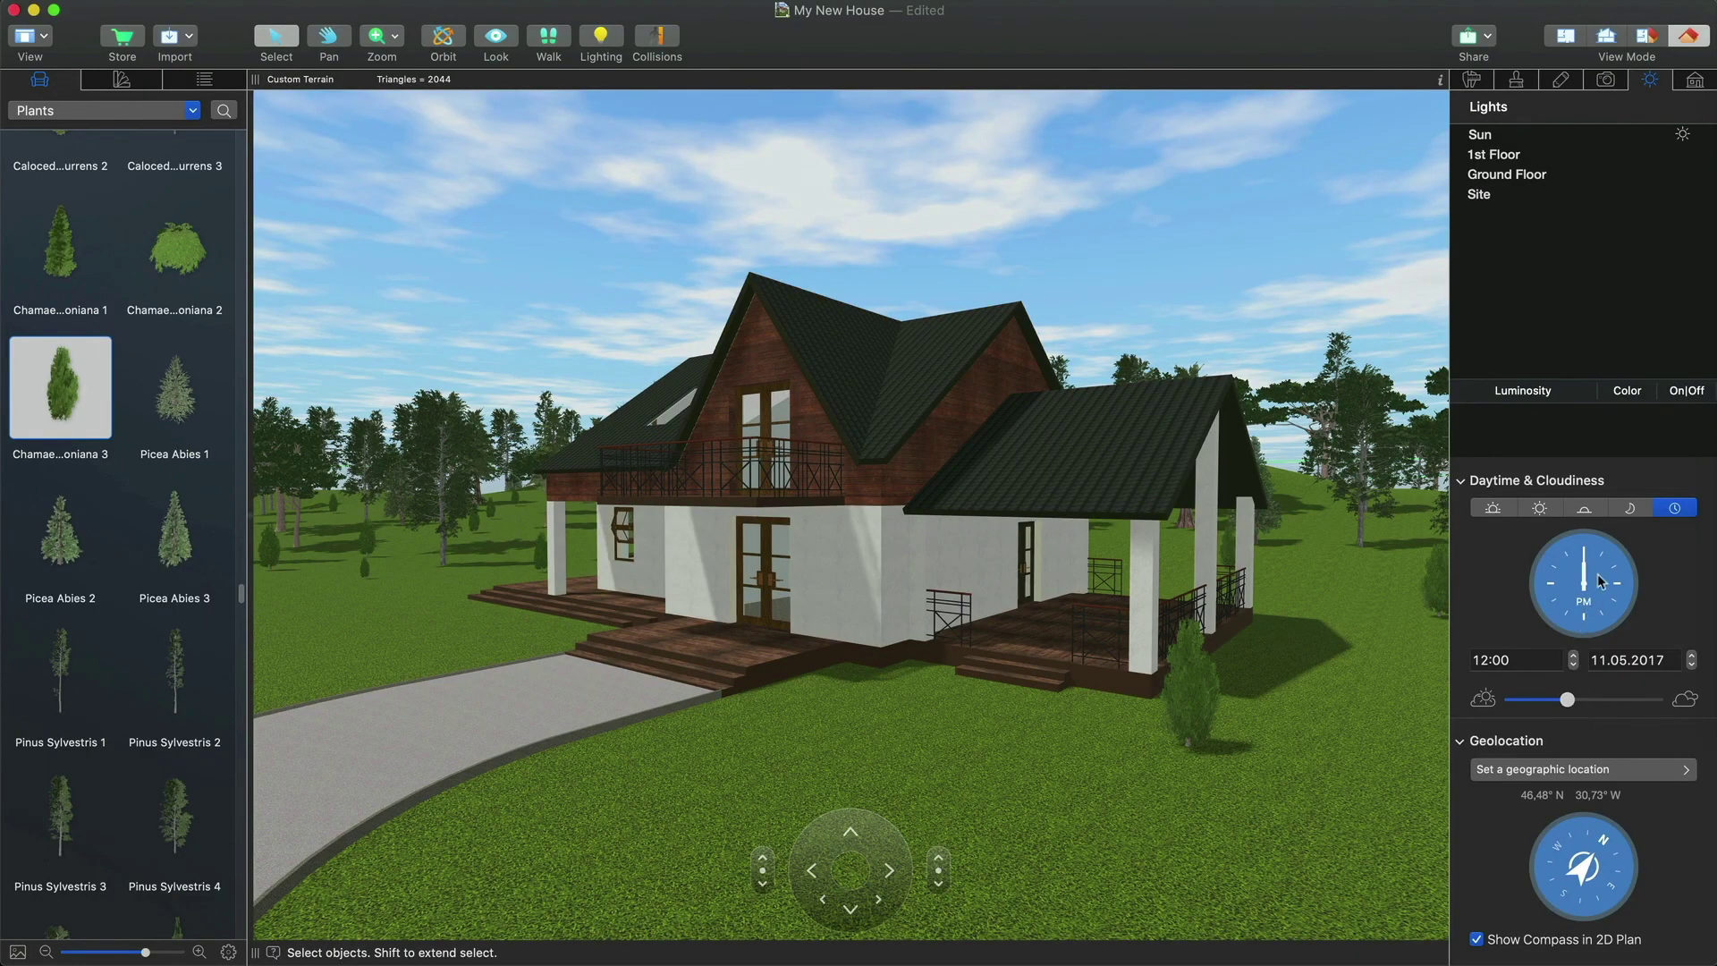
mouse_move(1600, 579)
left_mouse_down()
mouse_move(1615, 599)
mouse_move(1601, 629)
mouse_move(1561, 624)
mouse_move(1554, 585)
mouse_move(1594, 537)
mouse_move(1628, 569)
mouse_move(1620, 604)
left_mouse_up()
- Save the project as a custom template named My New House
left_click(214, 0)
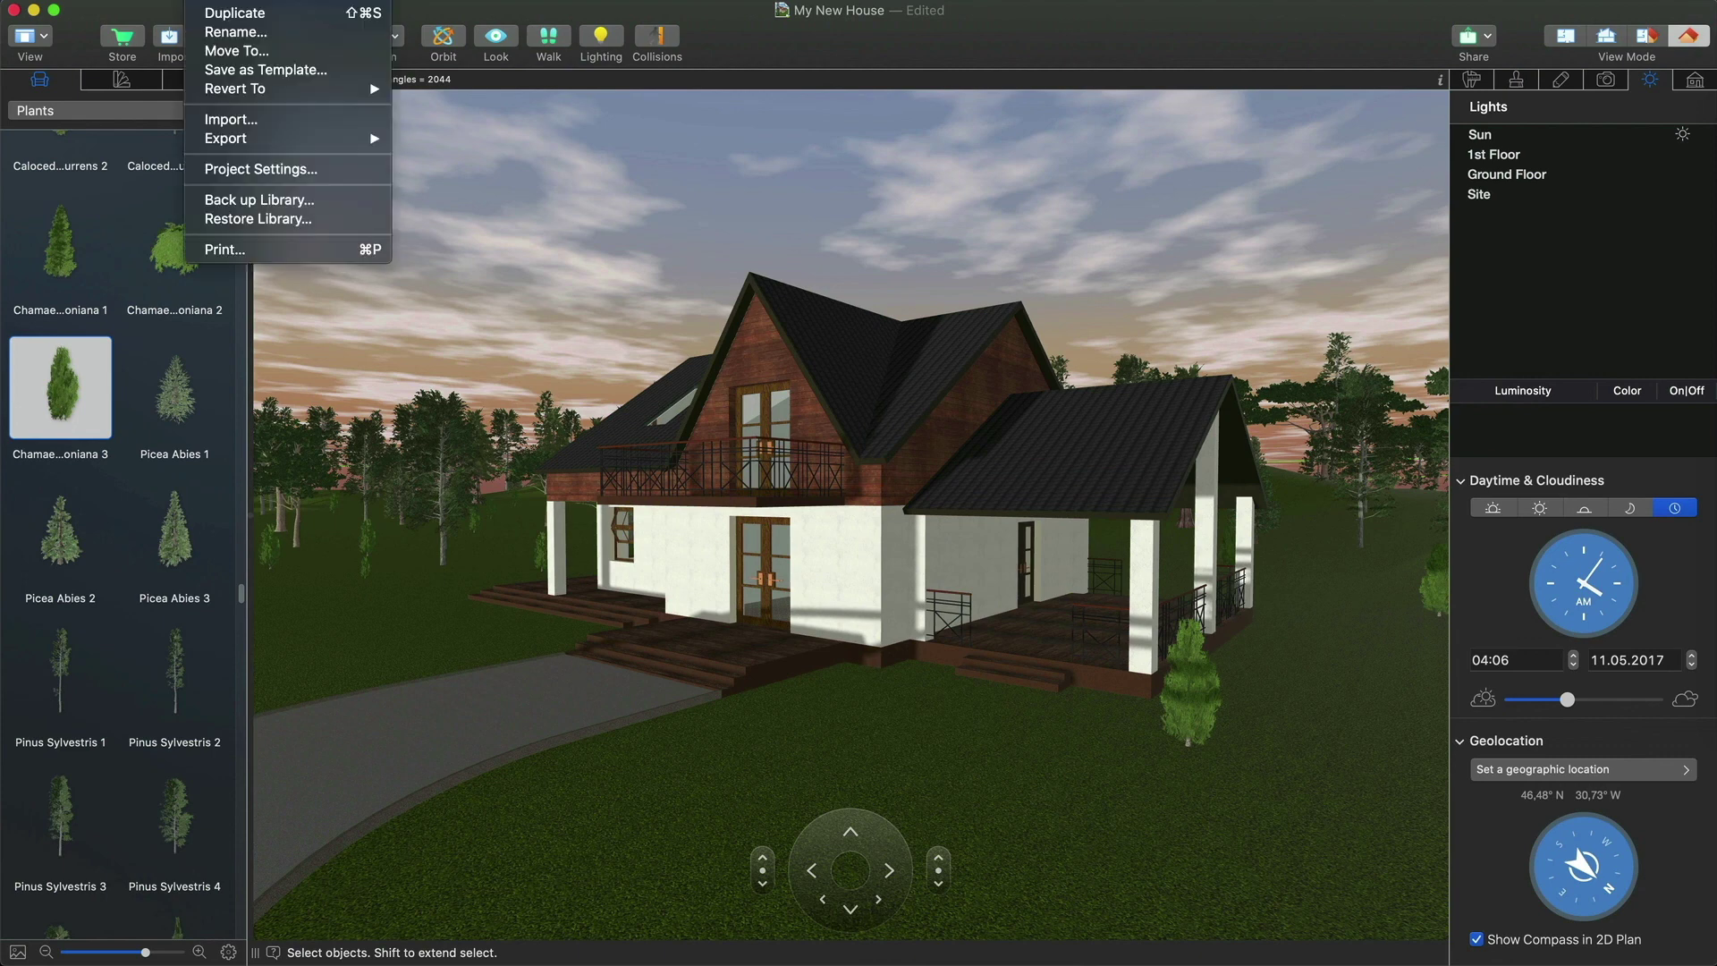
left_click(266, 69)
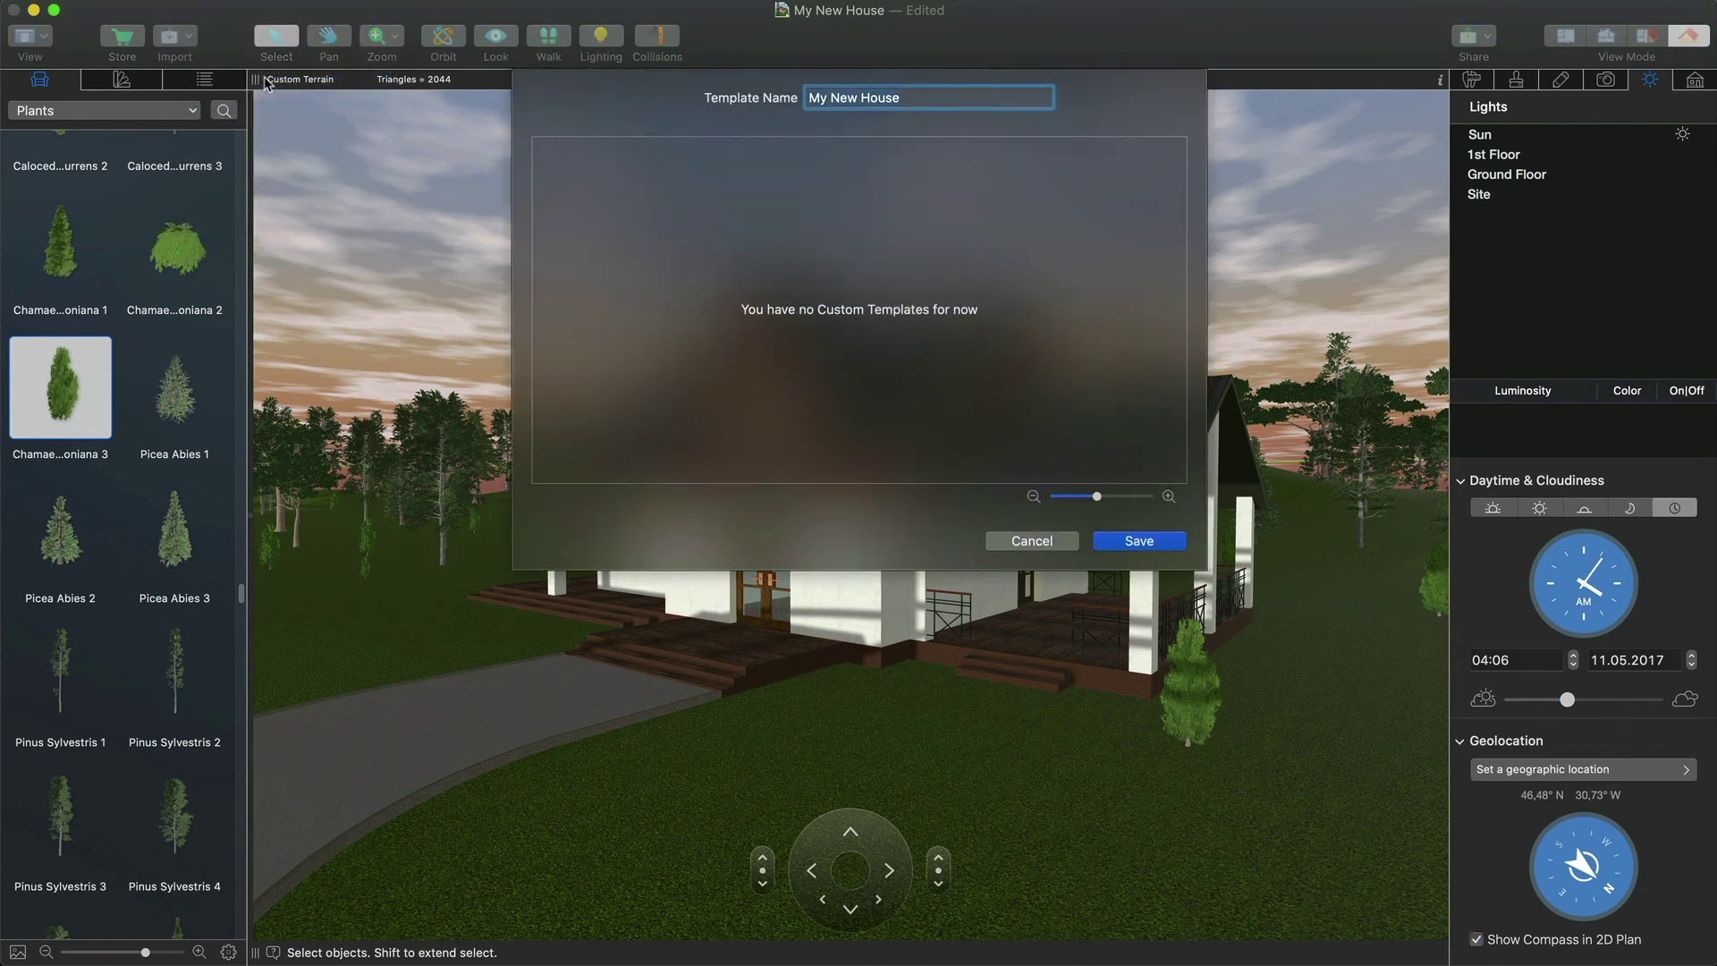
left_click(1139, 541)
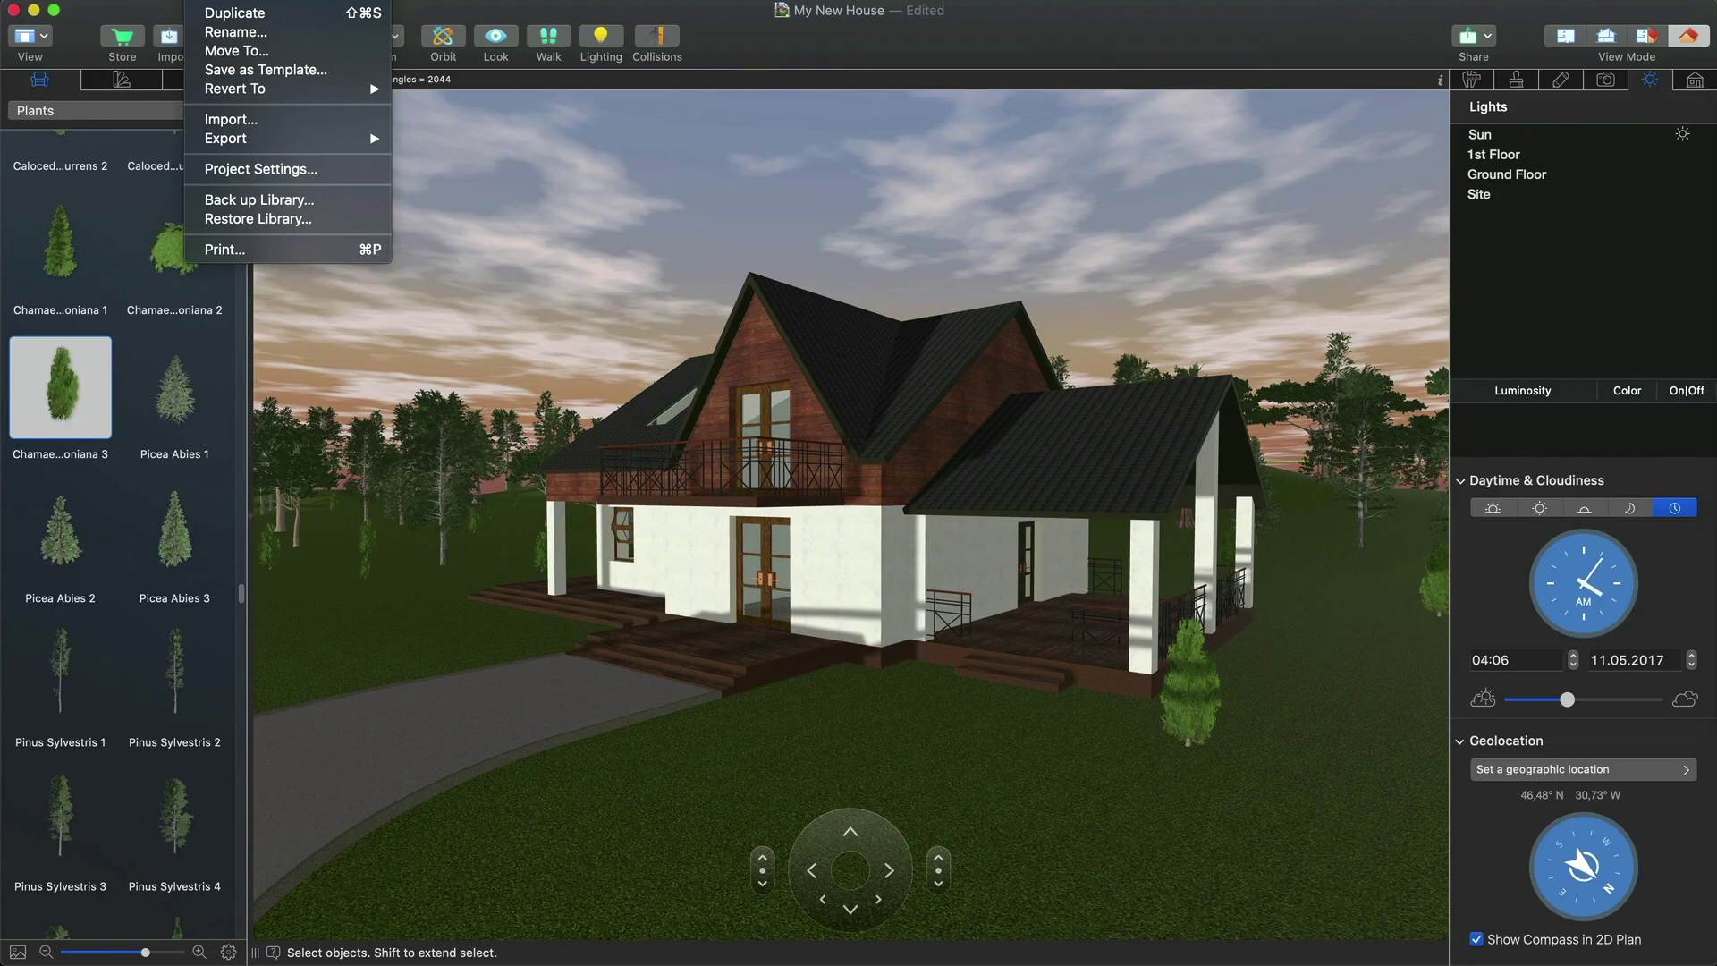
- Start a new project and look up the saved template among the custom templates in the Project Gallery
key("super+n")
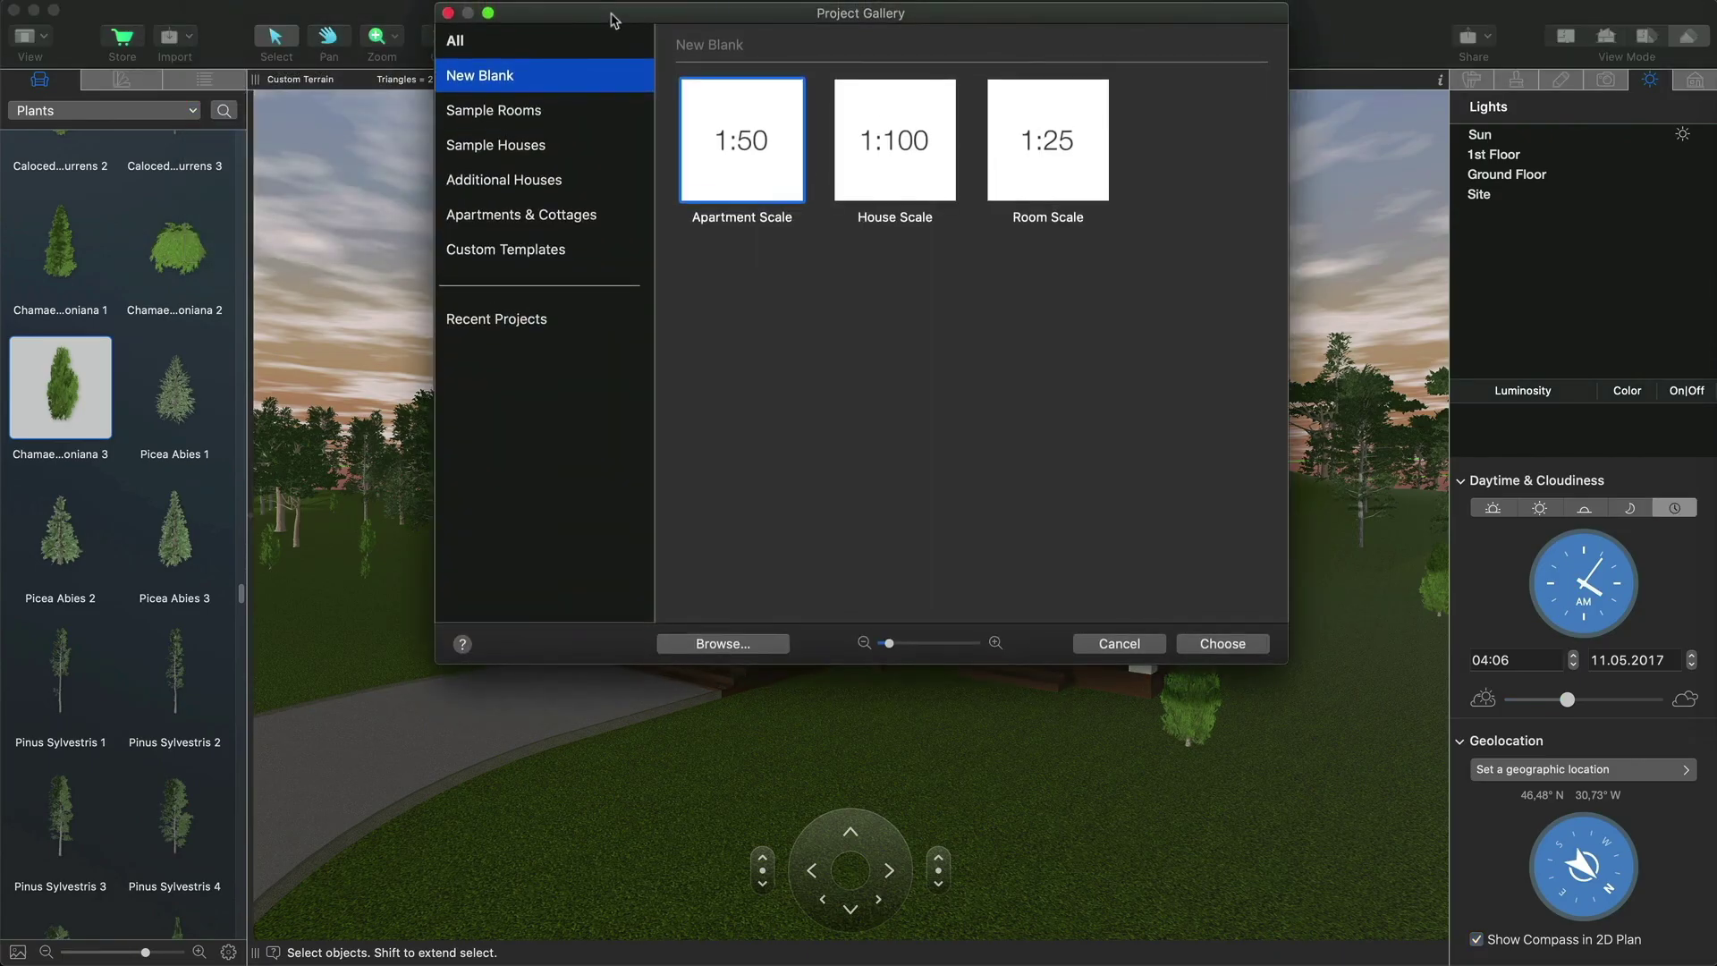
left_click(528, 251)
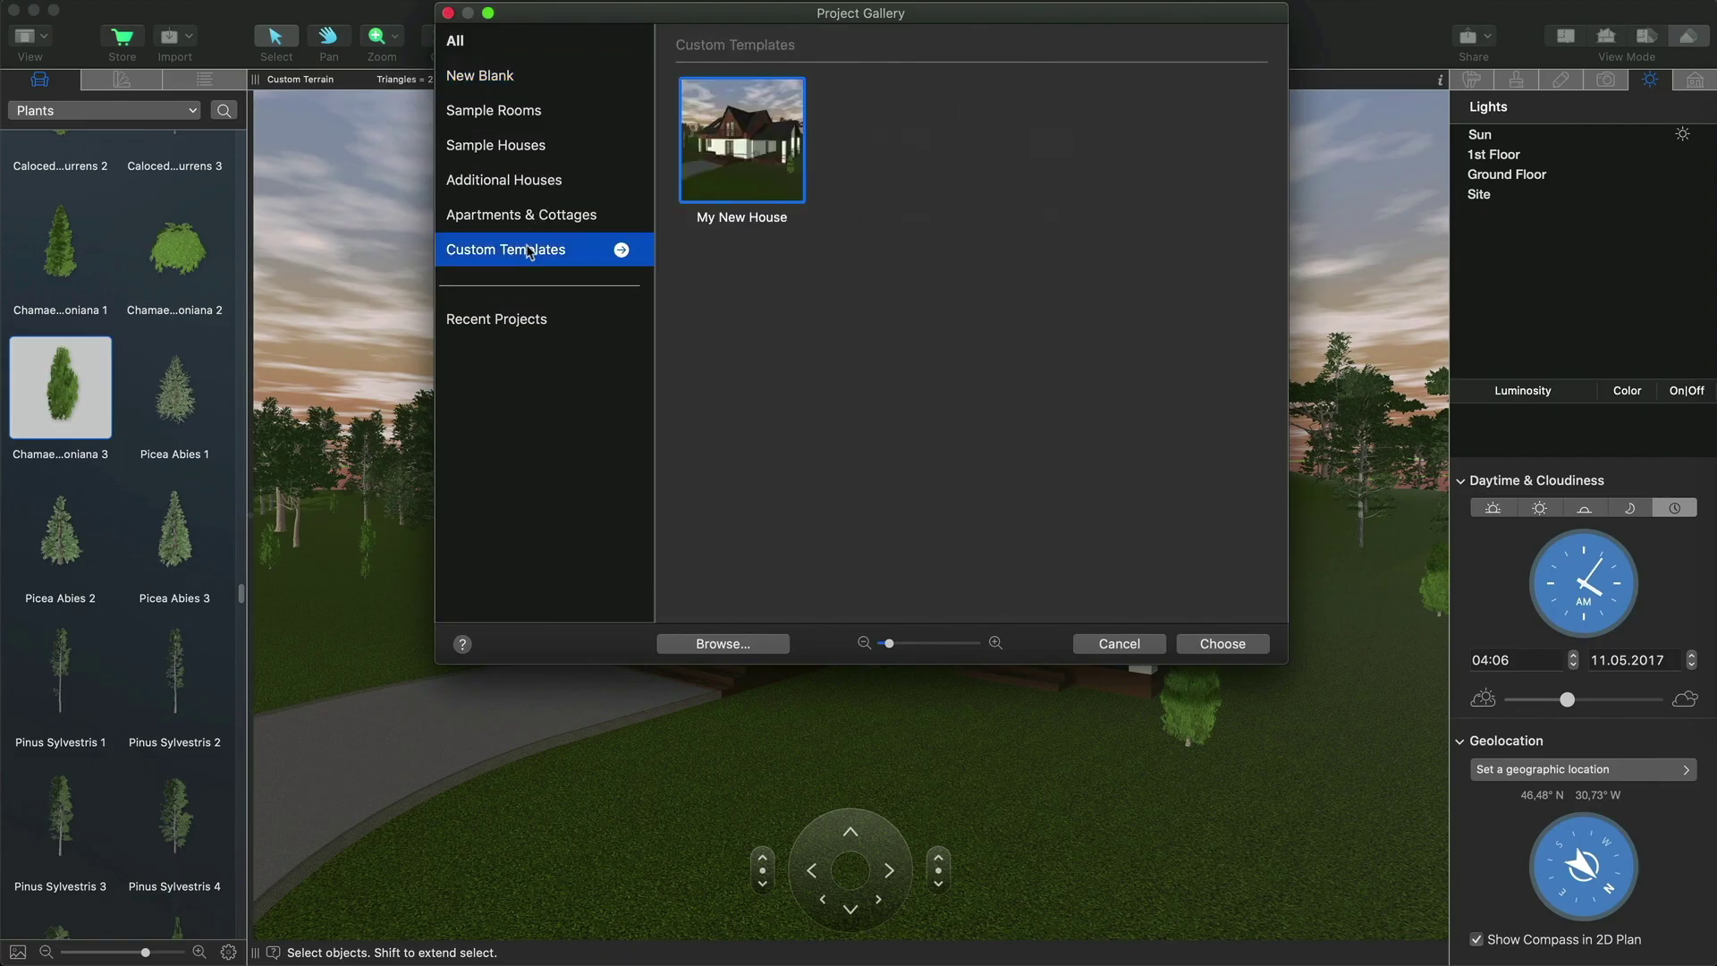